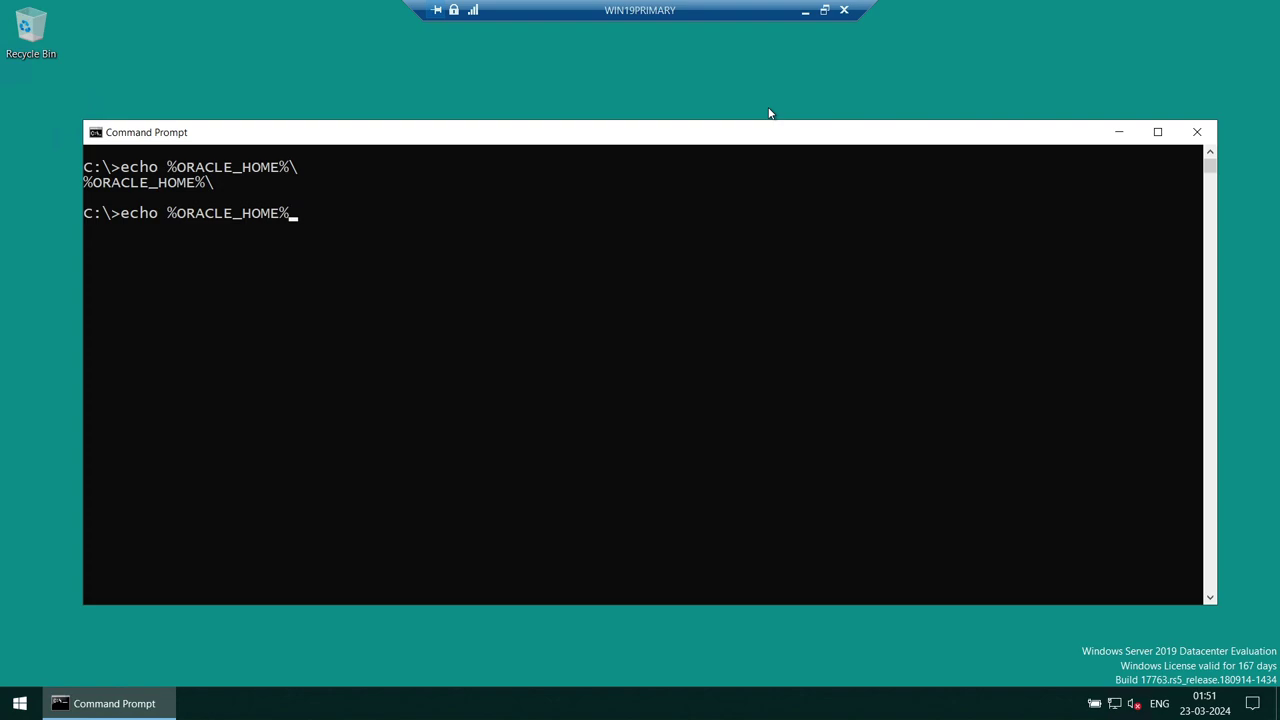
Step: Echo %ORACLE_HOME% in the command prompt and review the ORACLE_SID value in the Notepad++ notes
key("Return")
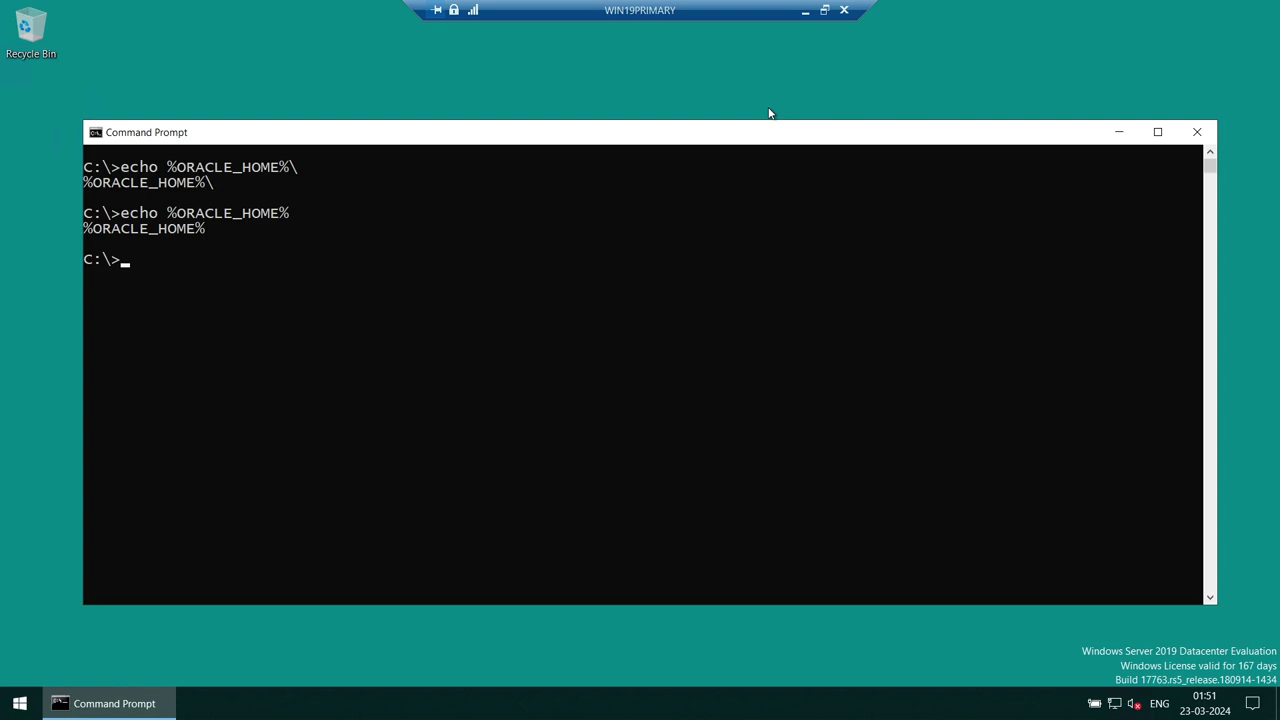
left_click(806, 13)
left_click(257, 703)
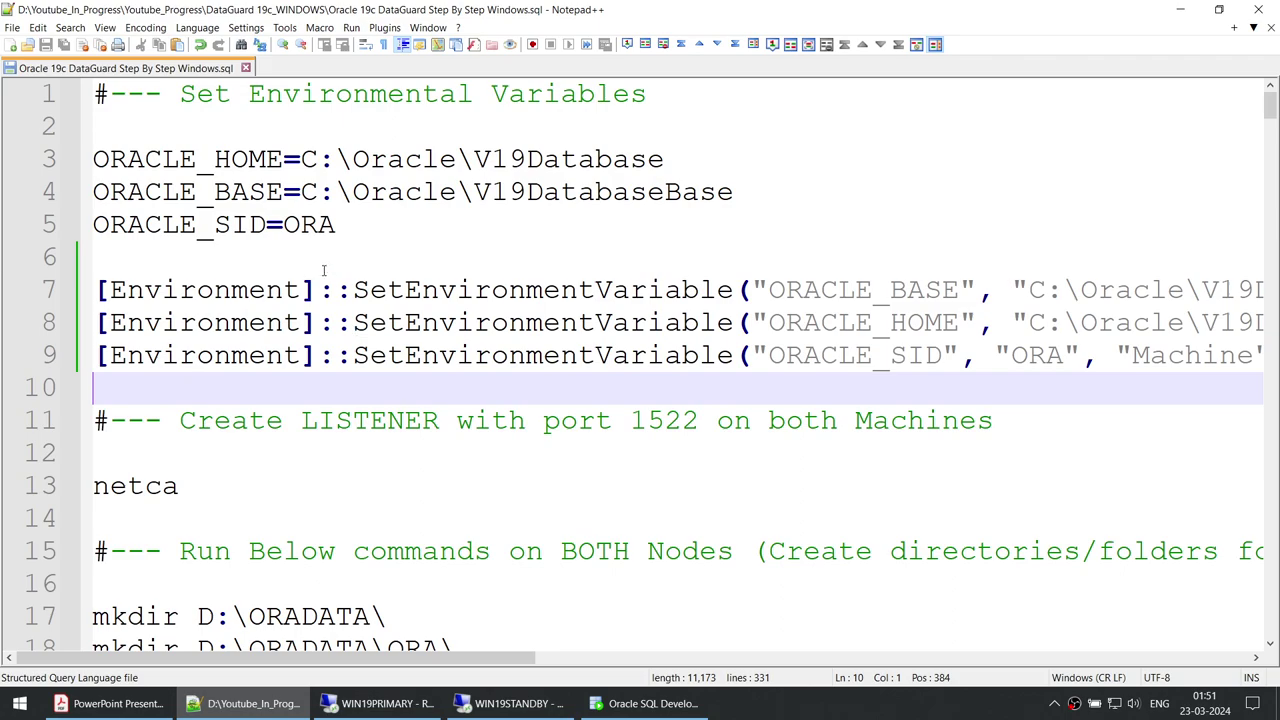
left_click(346, 227)
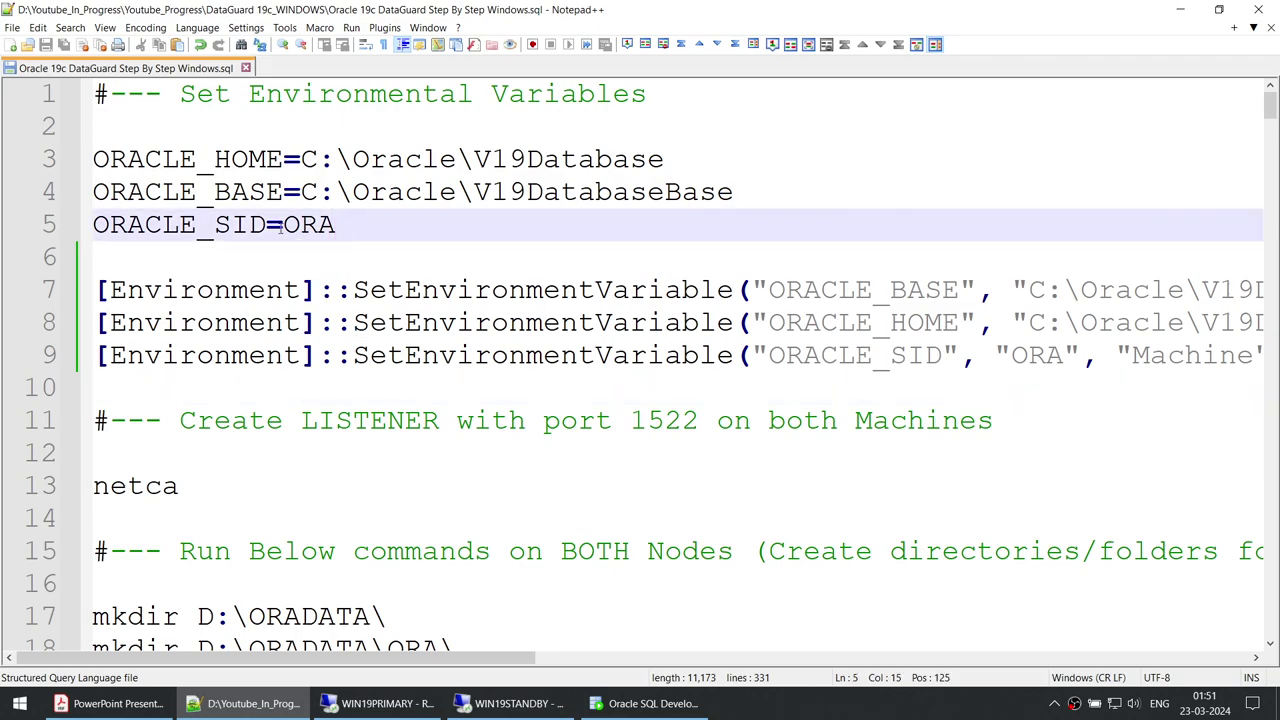
mouse_move(283, 226)
left_mouse_down()
mouse_move(322, 226)
mouse_move(284, 226)
left_mouse_up()
left_click(336, 226)
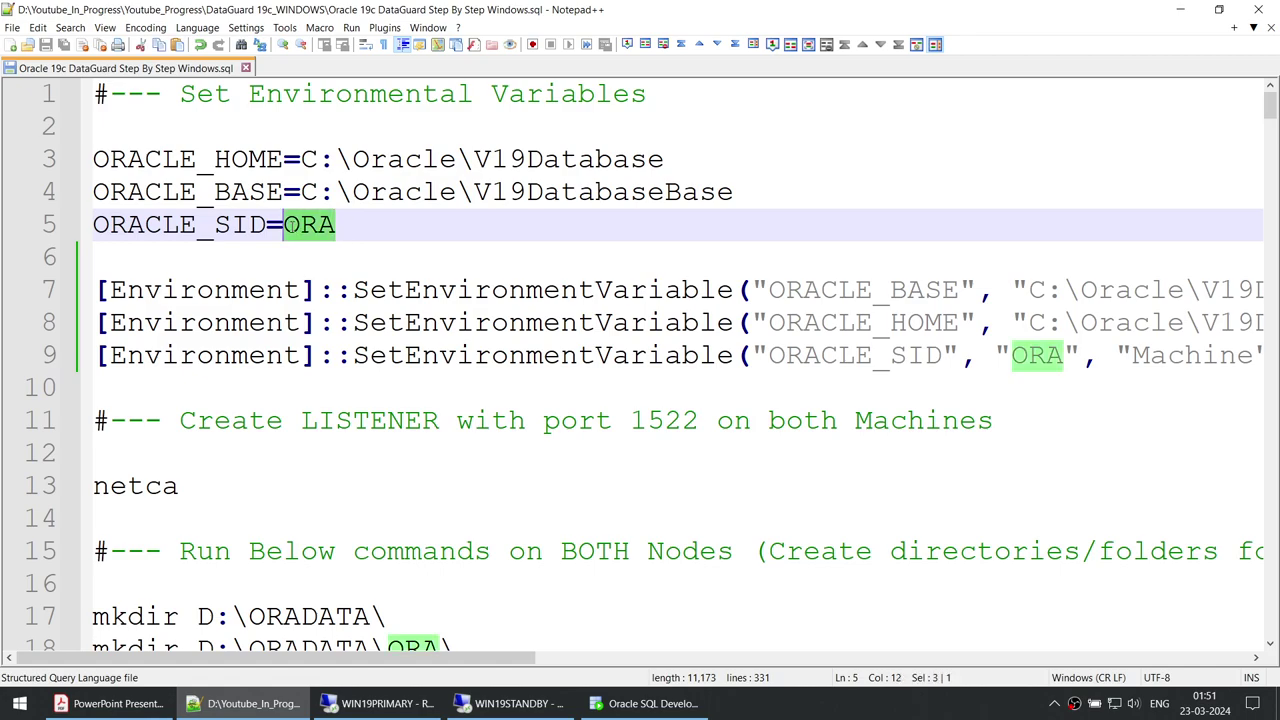
left_click(341, 230)
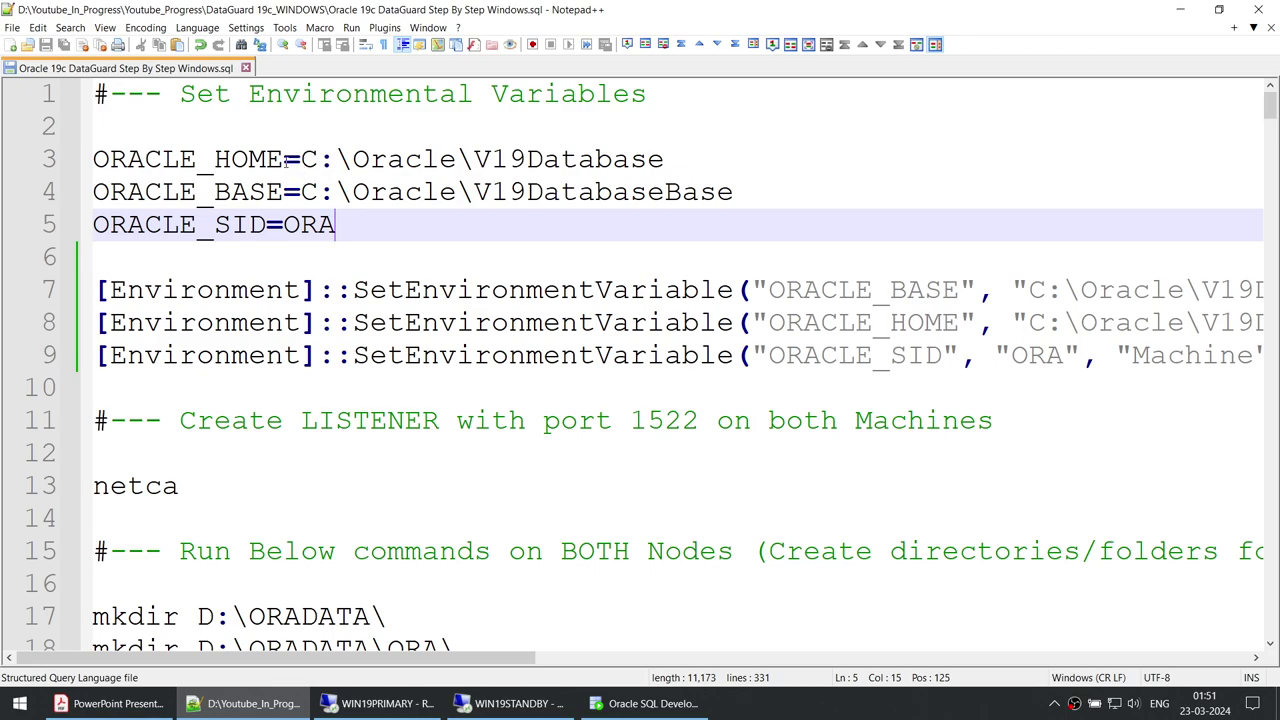
Step: Copy the ORACLE_HOME path C:\Oracle\V19Database from the notes and return to the WIN19PRIMARY session
left_click_drag(301, 160, 660, 180)
key("ctrl+c")
left_click(380, 703)
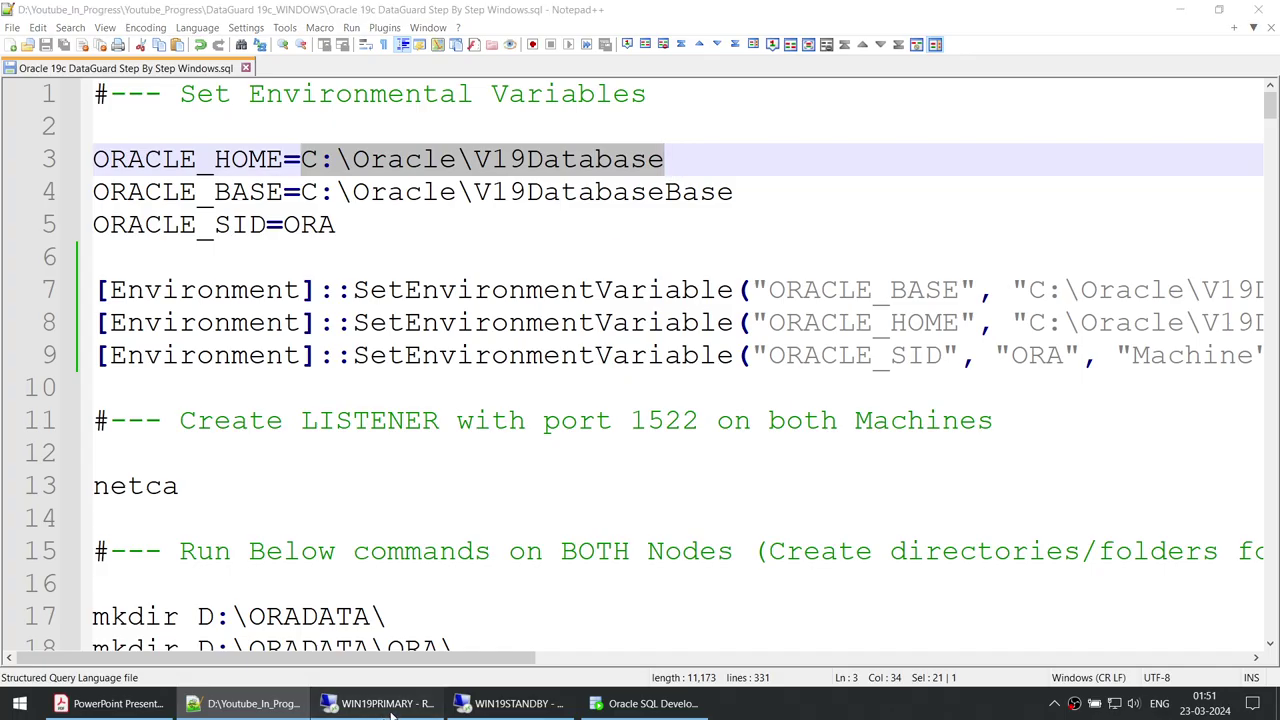
Step: Open the Environment Variables dialog from the advanced System Properties on WIN19PRIMARY
left_click(18, 704)
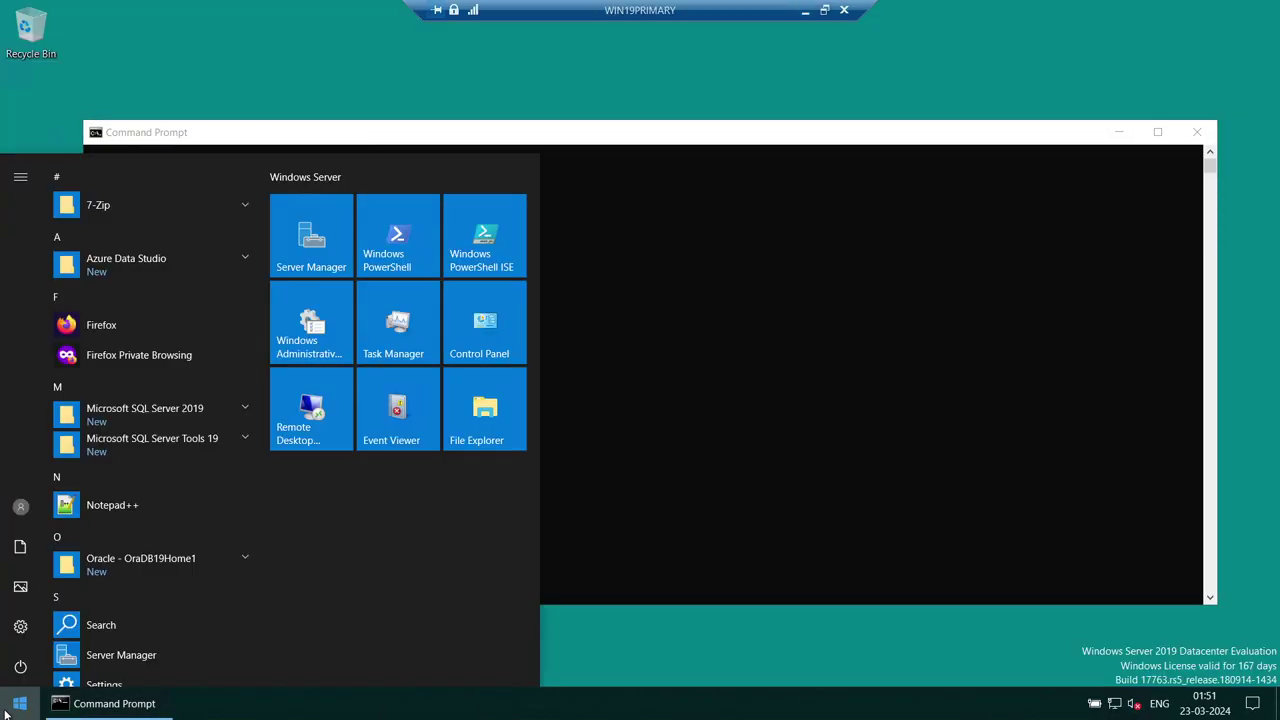
type("edit")
key("Return")
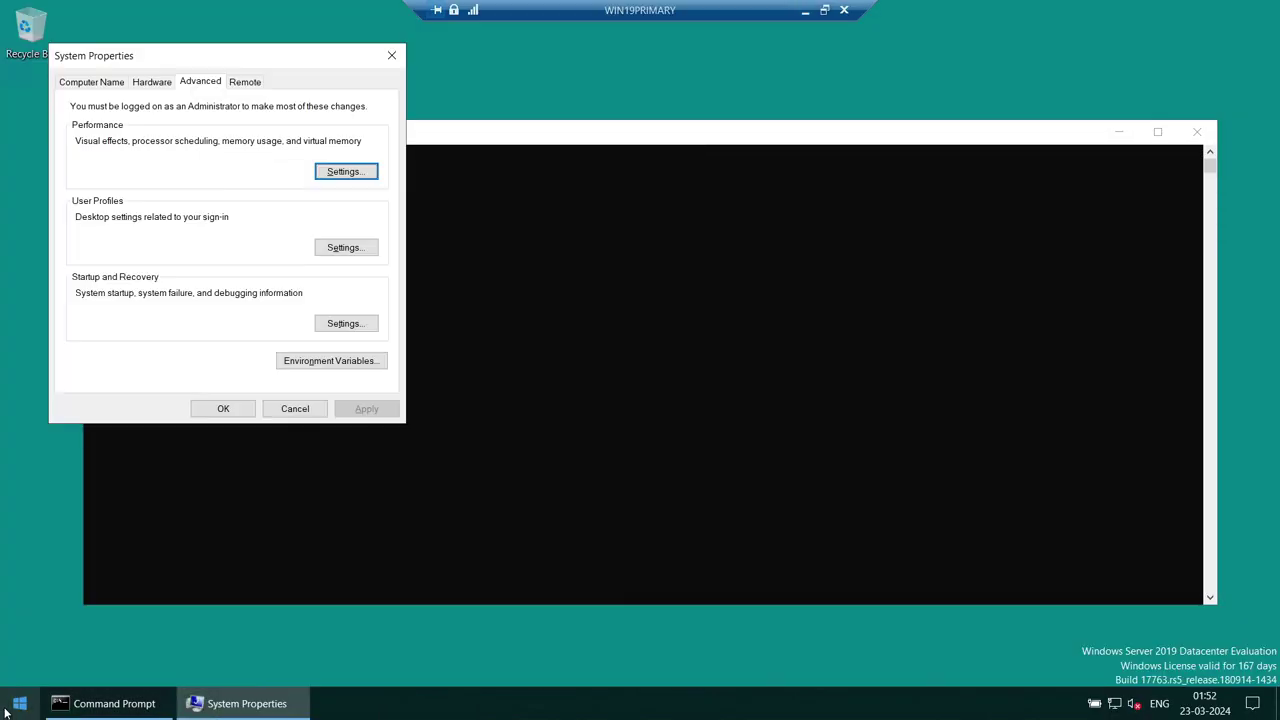
left_click_drag(283, 57, 686, 94)
left_click(1165, 134)
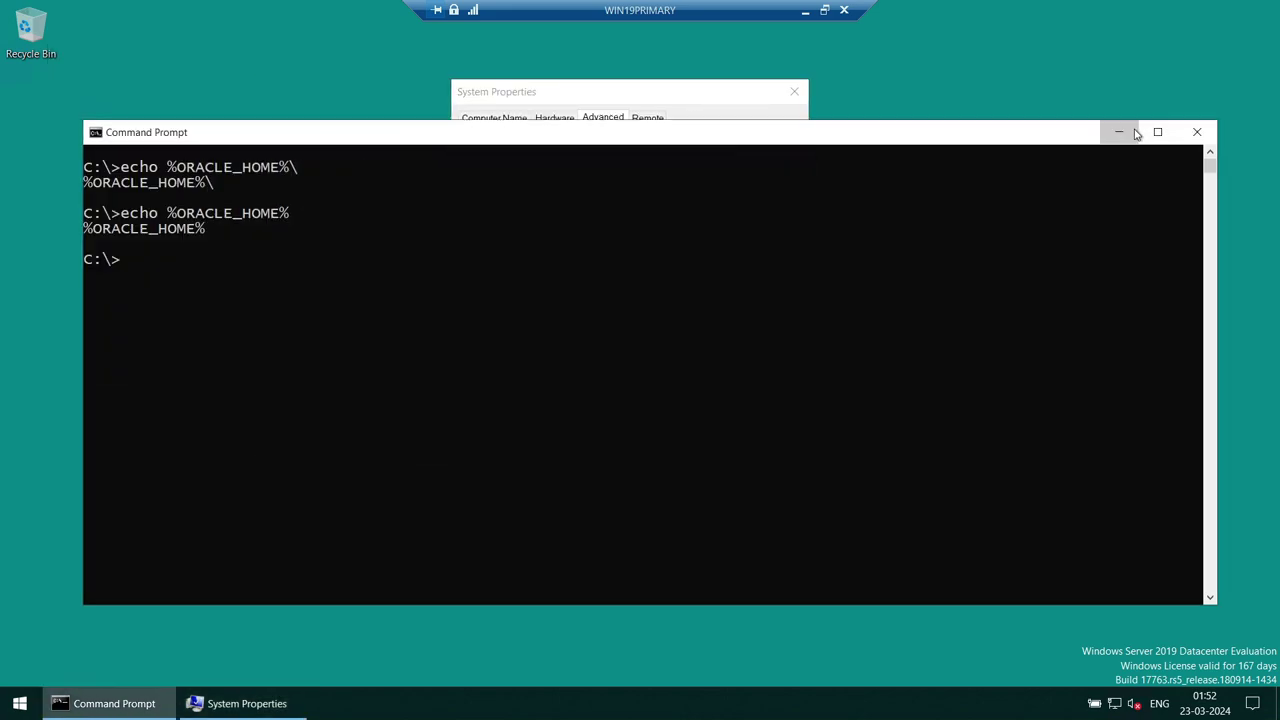
left_click(630, 92)
left_click(734, 396)
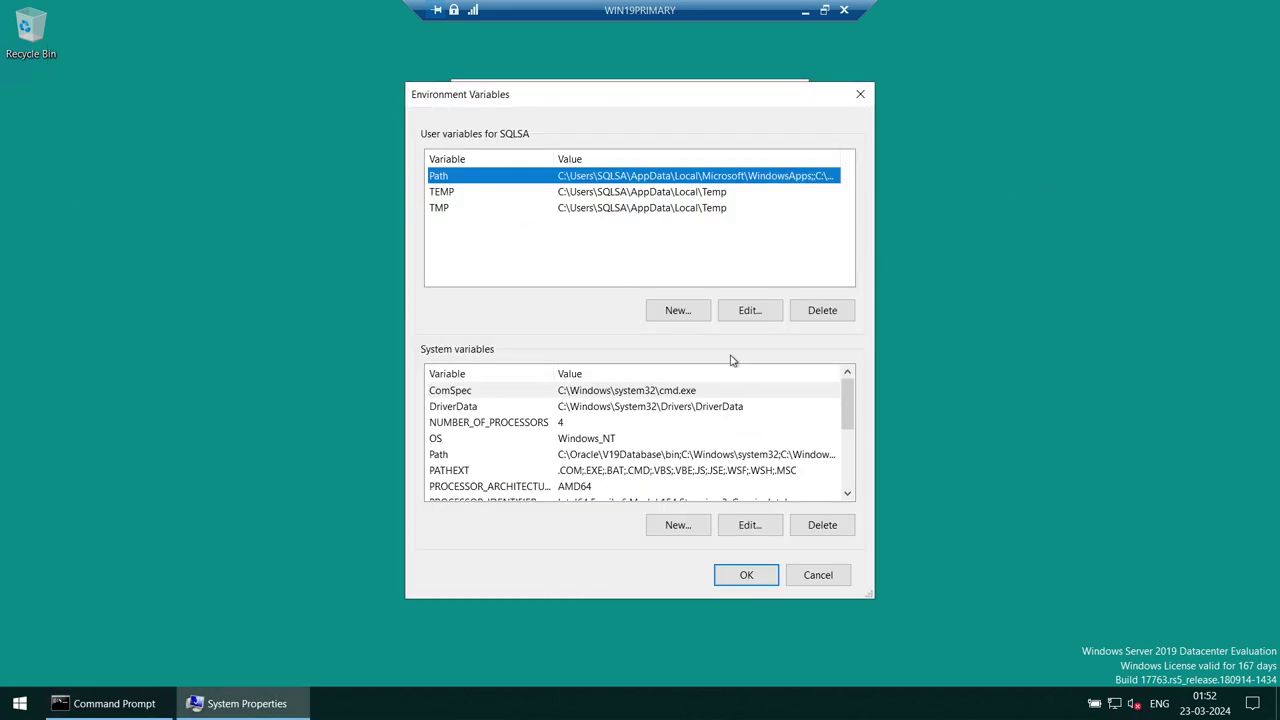
Step: Create a system variable named ORACLE_HOME with the value C:\Oracle\V19Database and accept the dialog
left_click(706, 530)
key("ctrl+v")
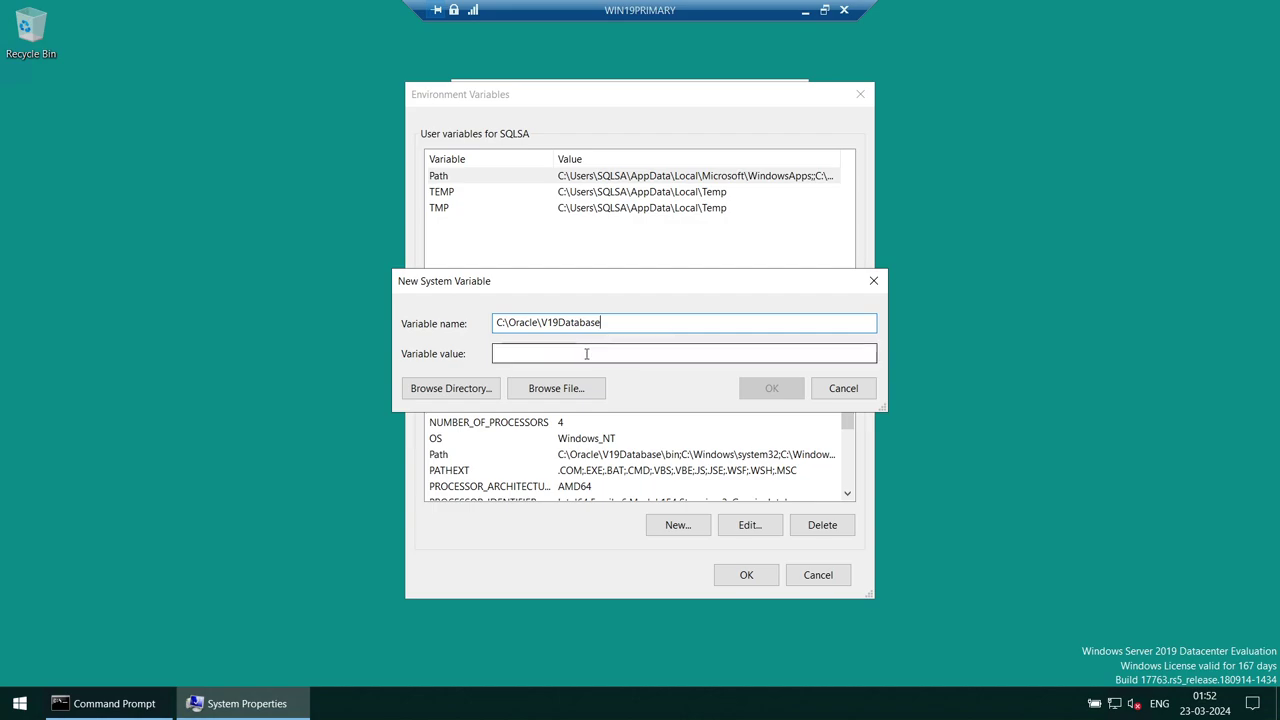
left_click(615, 350)
key("ctrl+v")
key("shift+Tab")
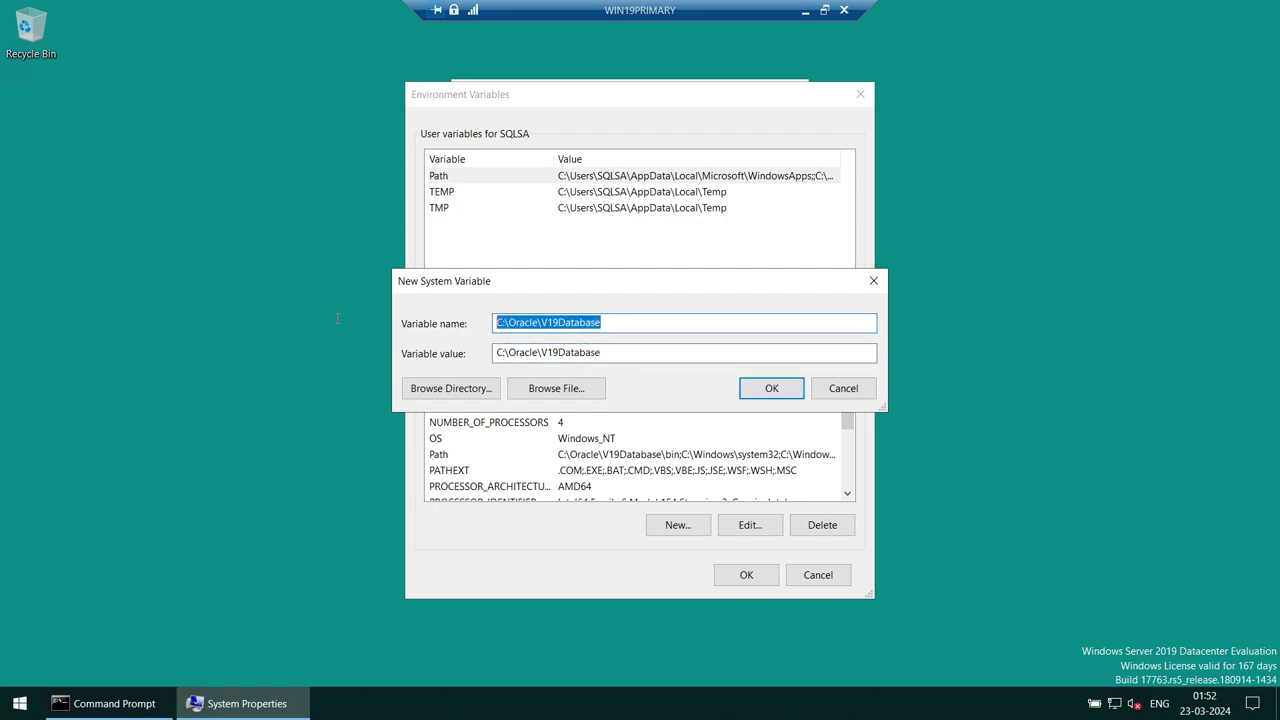
type("ORACLE")
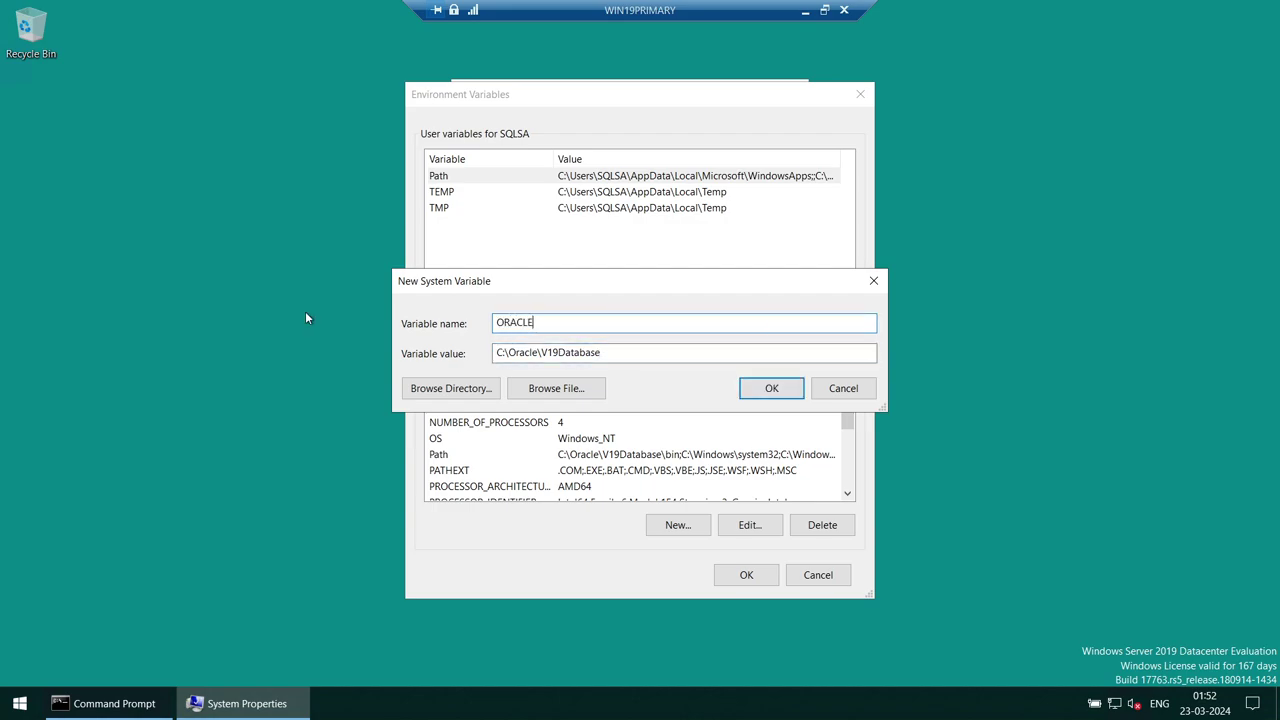
type("_HOME")
key("Return")
left_click(746, 574)
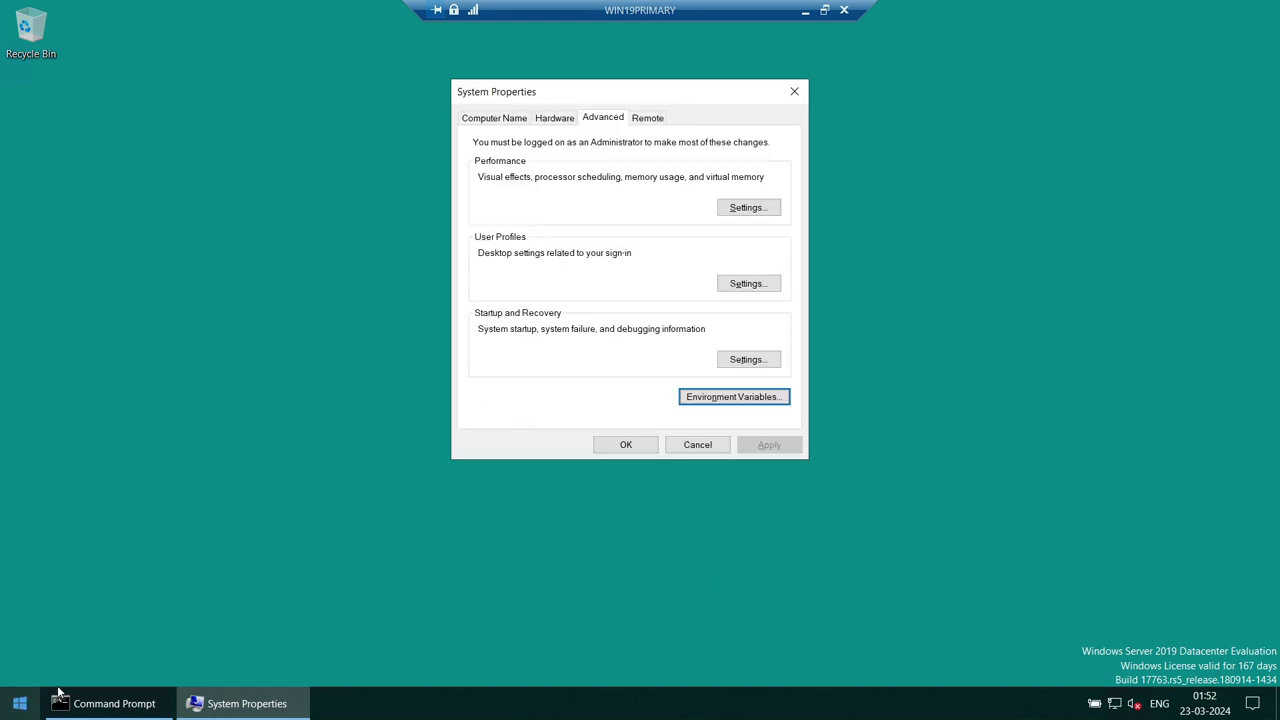
Step: Copy the echo %ORACLE_HOME% command from the existing command prompt and run it in a new command prompt window
left_click(114, 703)
left_click_drag(120, 213, 297, 220)
key("super+c")
right_click(295, 214)
left_click(8, 708)
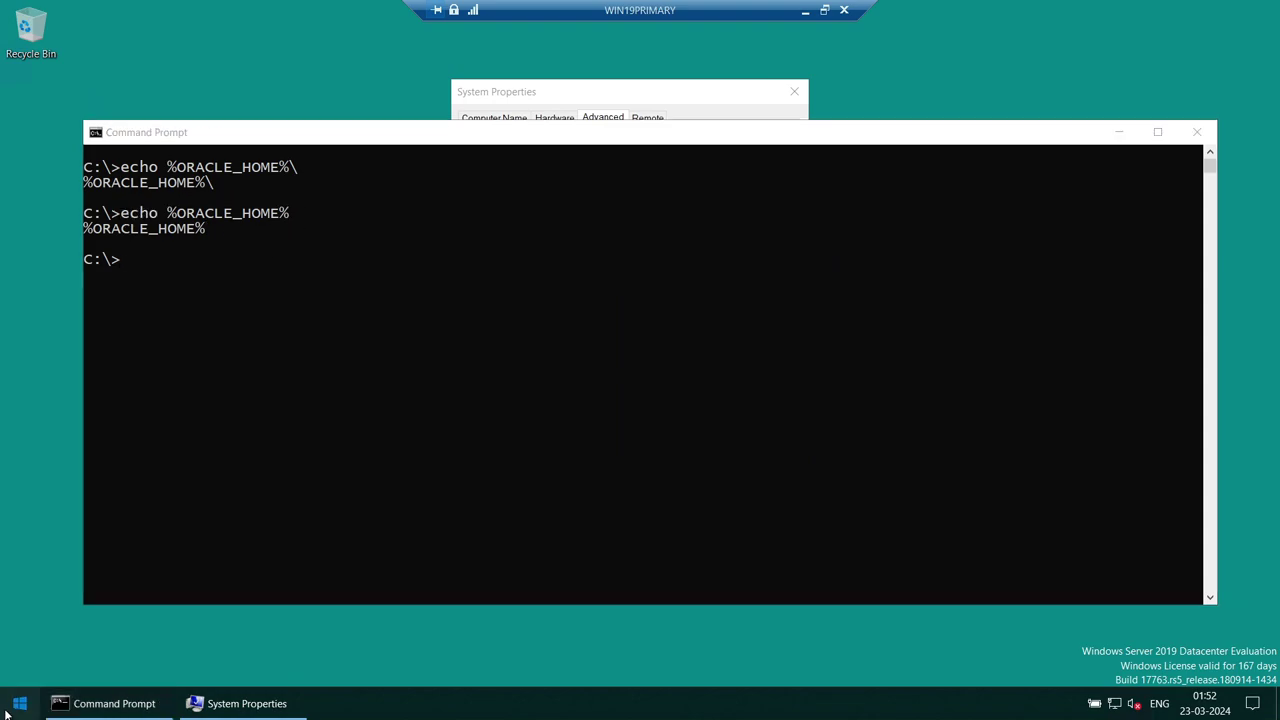
type("c")
key("Return")
right_click(652, 237)
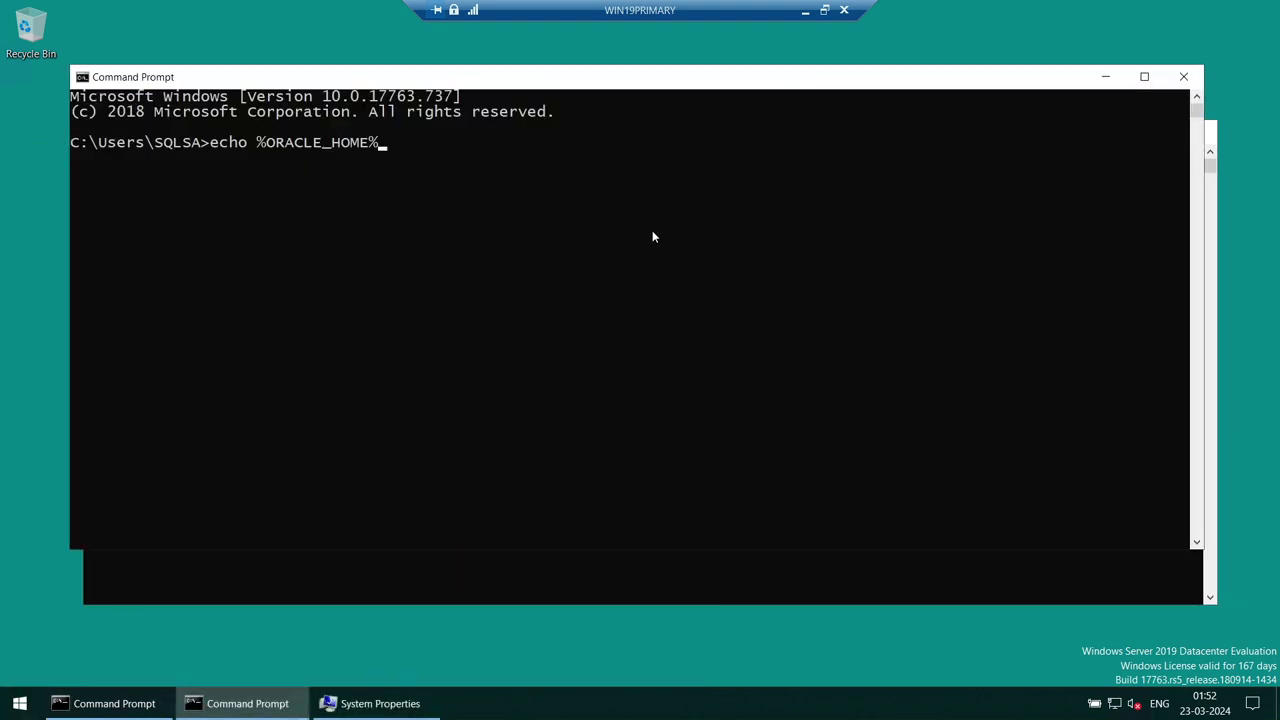
key("Return")
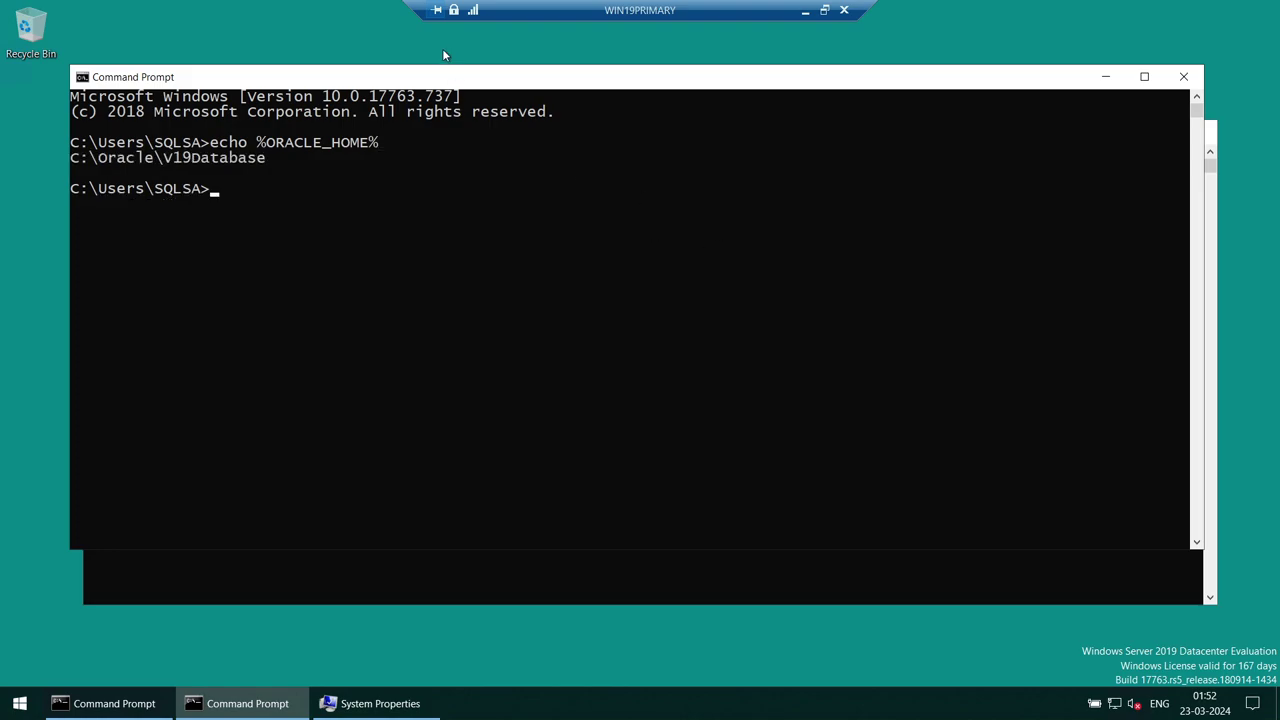
Step: Compare the echo %ORACLE_HOME% output in the old and new command prompt windows
left_click_drag(452, 84, 501, 303)
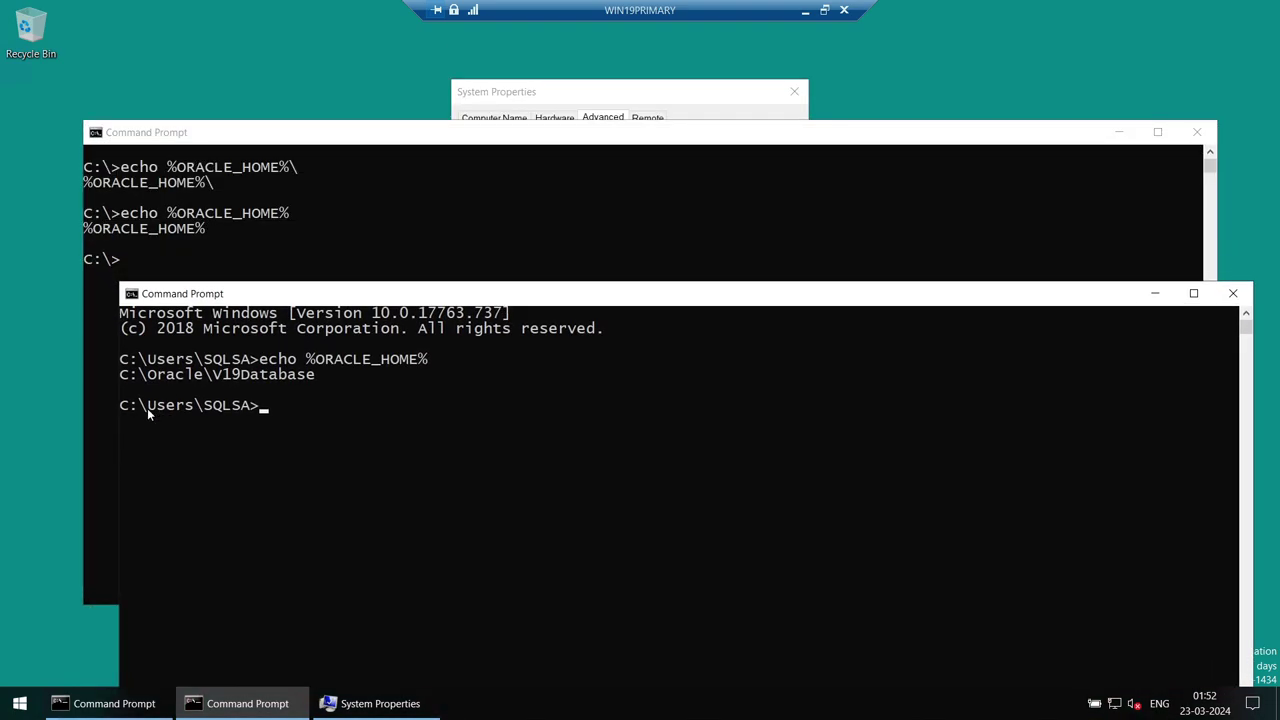
left_click_drag(123, 377, 428, 362)
left_click(170, 216)
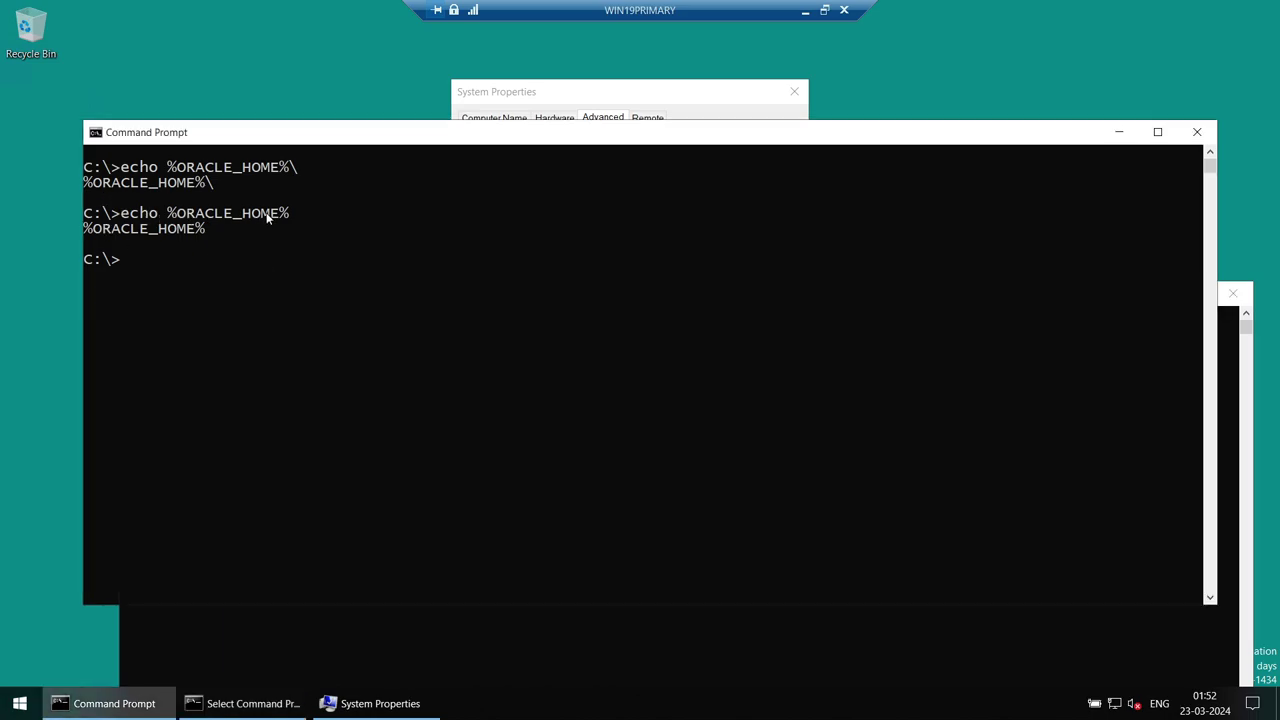
left_click_drag(86, 232, 280, 214)
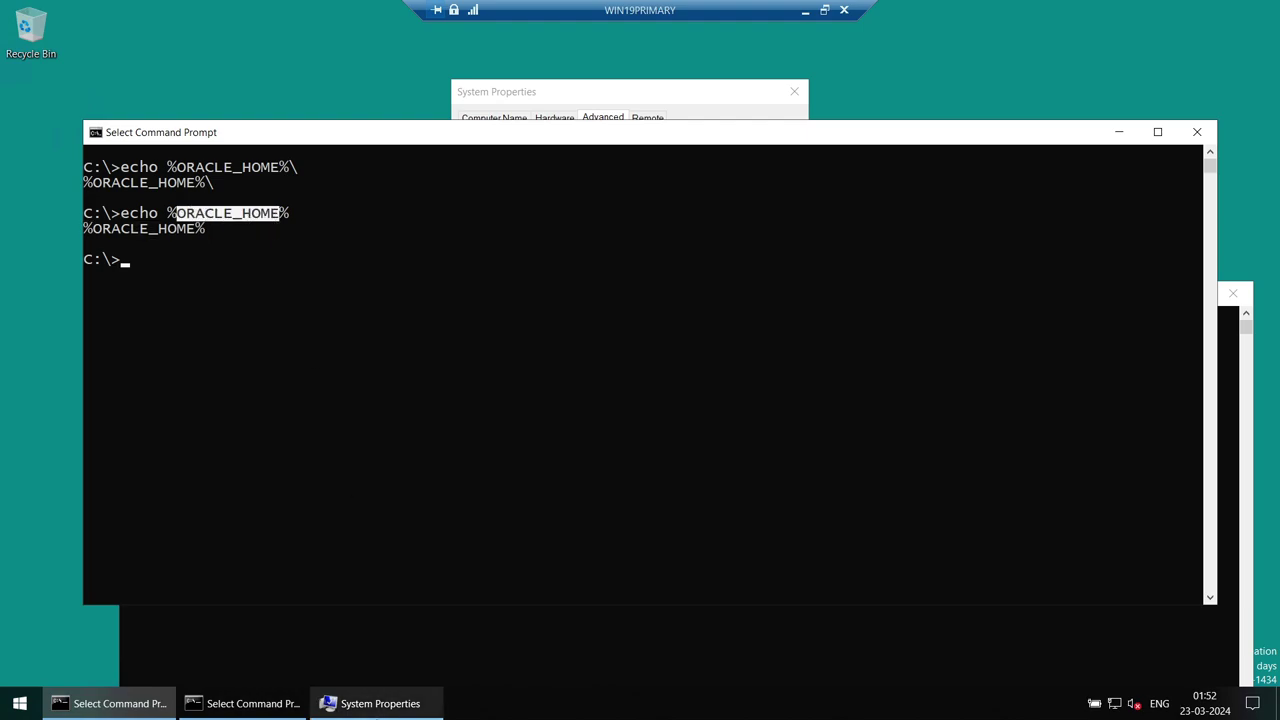
left_click(291, 705)
left_click(440, 390)
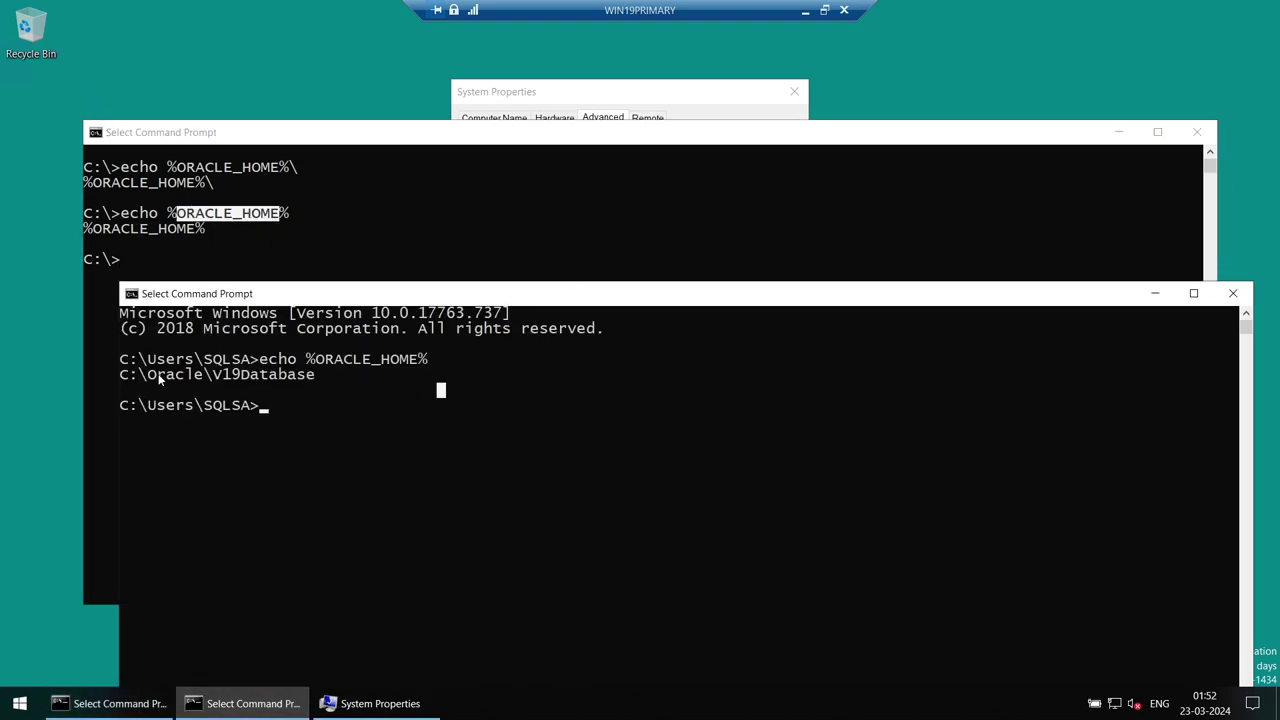
left_click_drag(130, 377, 428, 360)
Step: Check the ORACLE_HOME entry in the system variables list, with both command prompts minimized, and close System Properties
left_click(1154, 293)
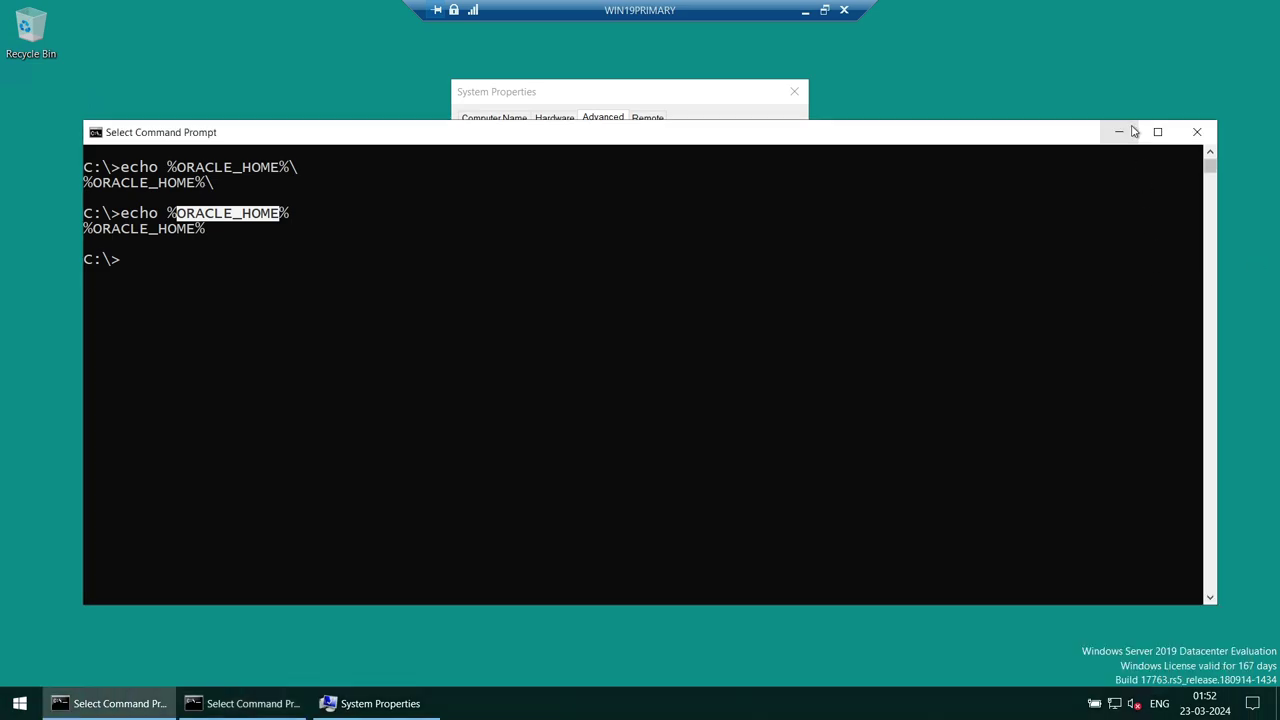
left_click(1118, 132)
left_click(735, 397)
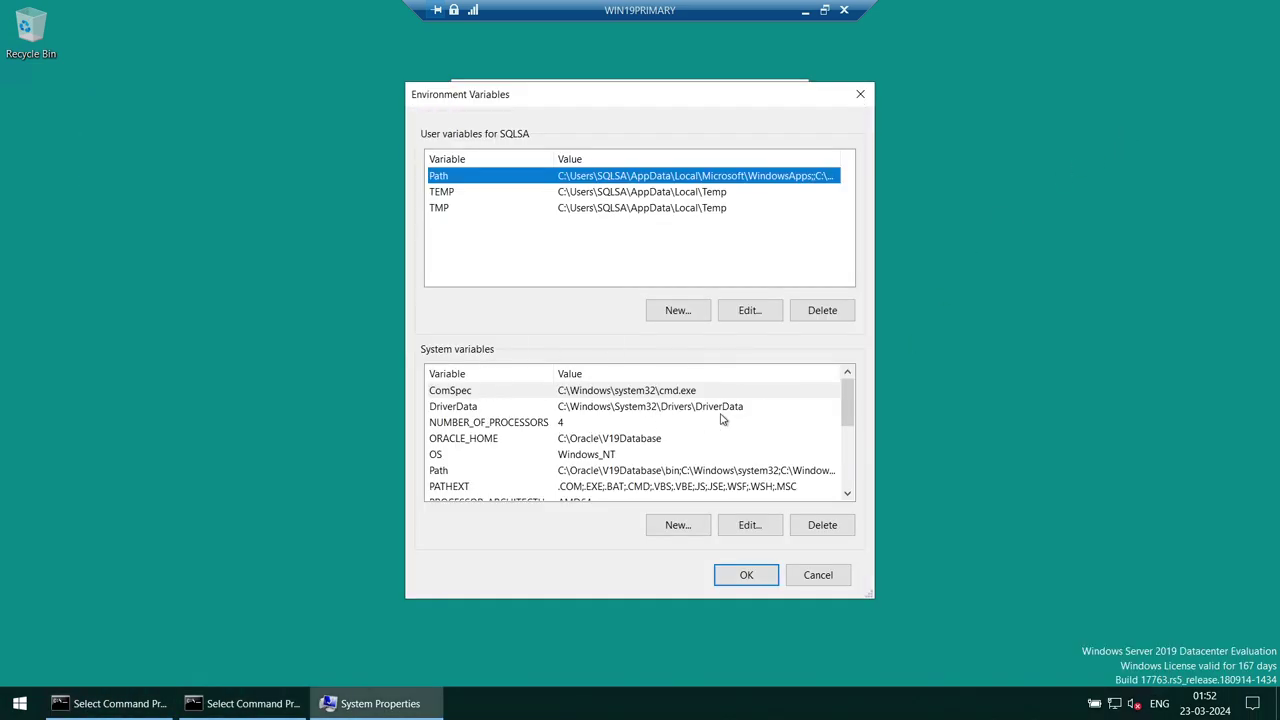
left_click(860, 94)
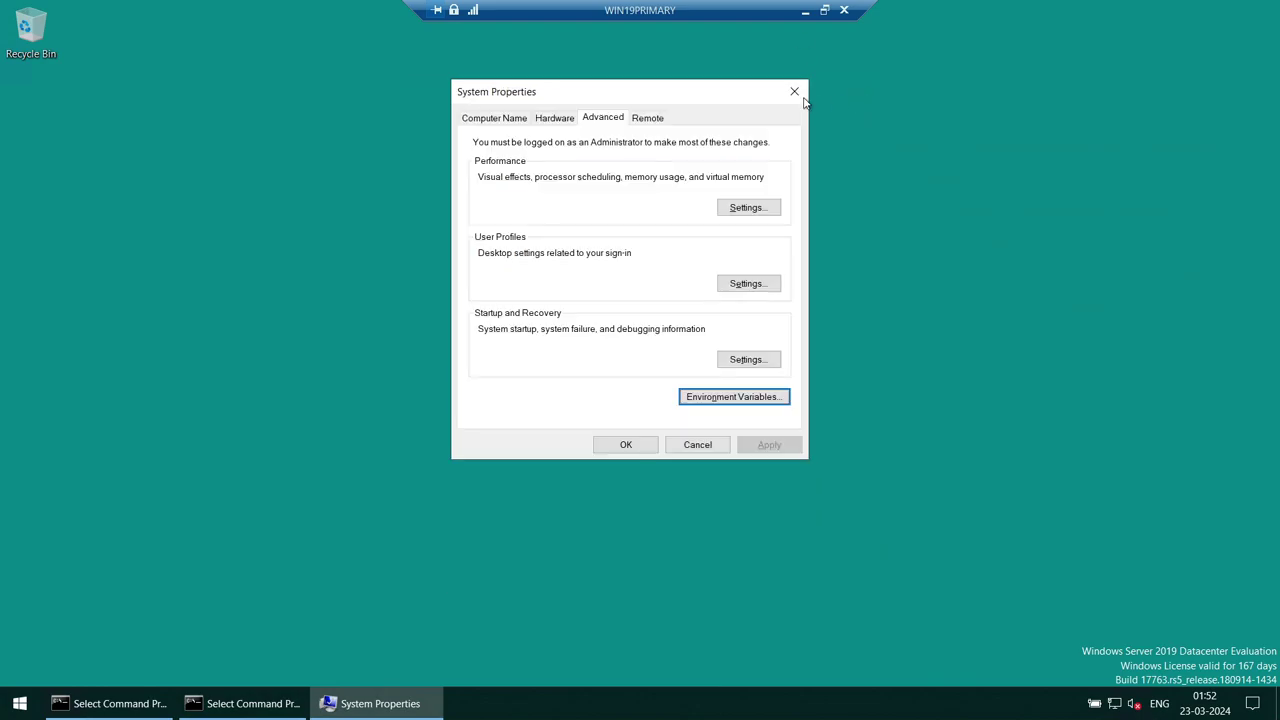
left_click(800, 91)
Step: Find Windows PowerShell on WIN19PRIMARY and launch it as administrator
left_click(4, 704)
type("po")
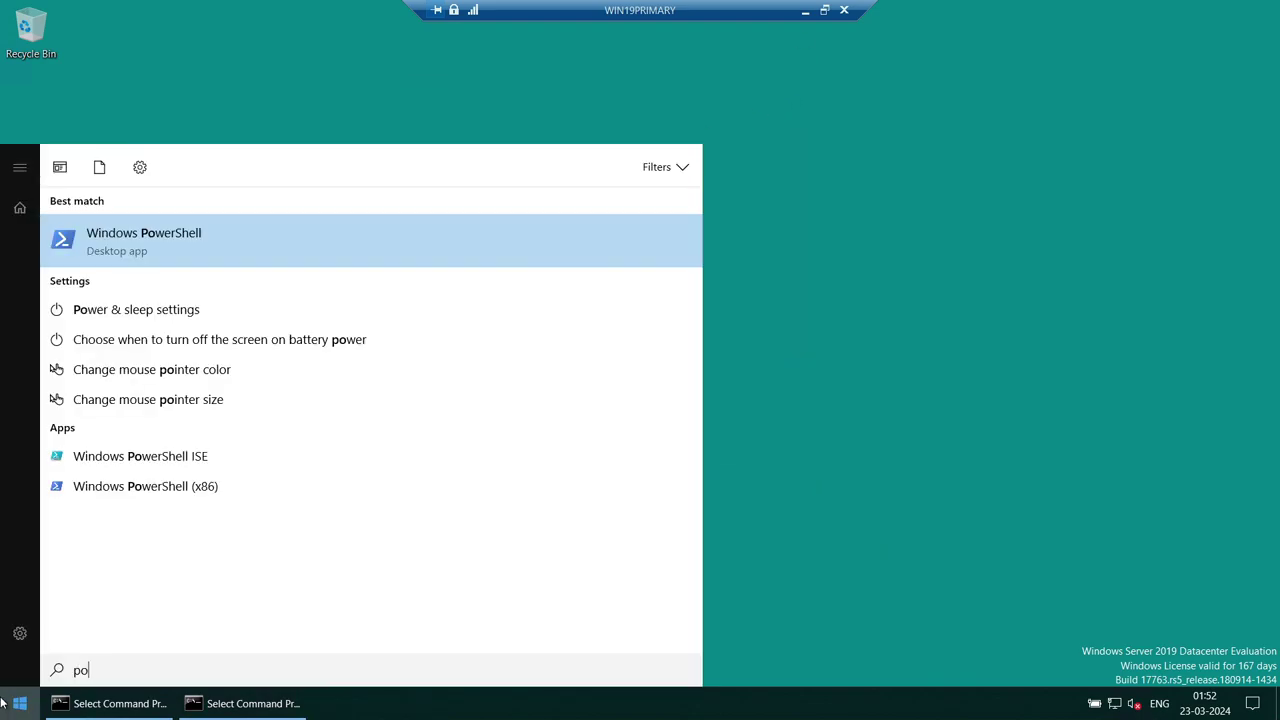
type("wer")
right_click(157, 263)
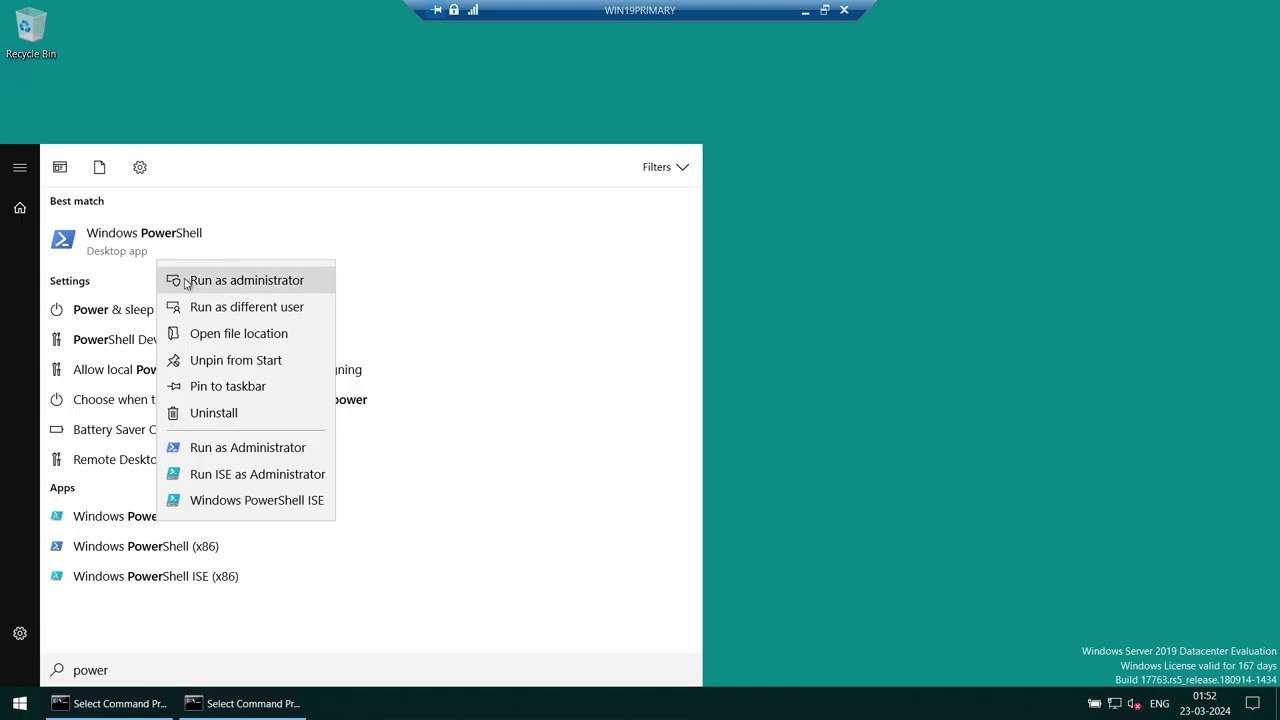
left_click(171, 280)
left_click(566, 460)
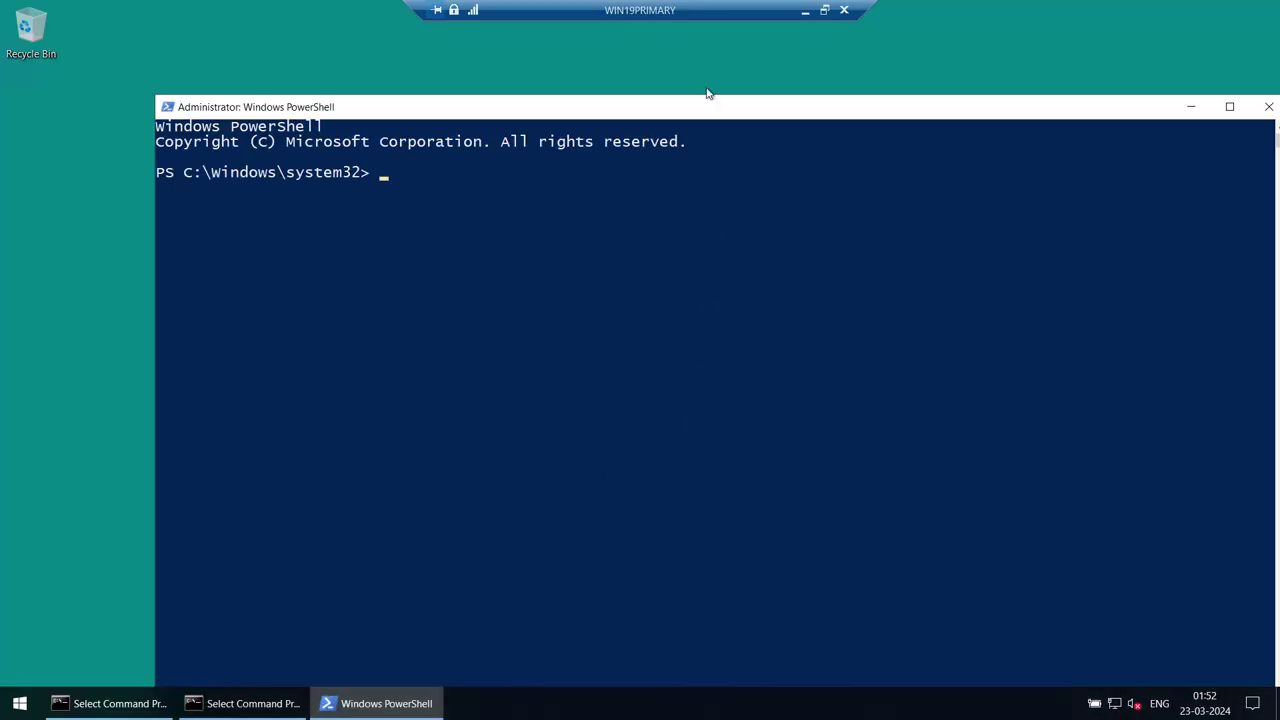
Step: Copy the three SetEnvironmentVariable lines for ORACLE_BASE, ORACLE_HOME and ORACLE_SID from the notes and run them in PowerShell on WIN19PRIMARY
left_click(805, 12)
left_click_drag(256, 402, 74, 290)
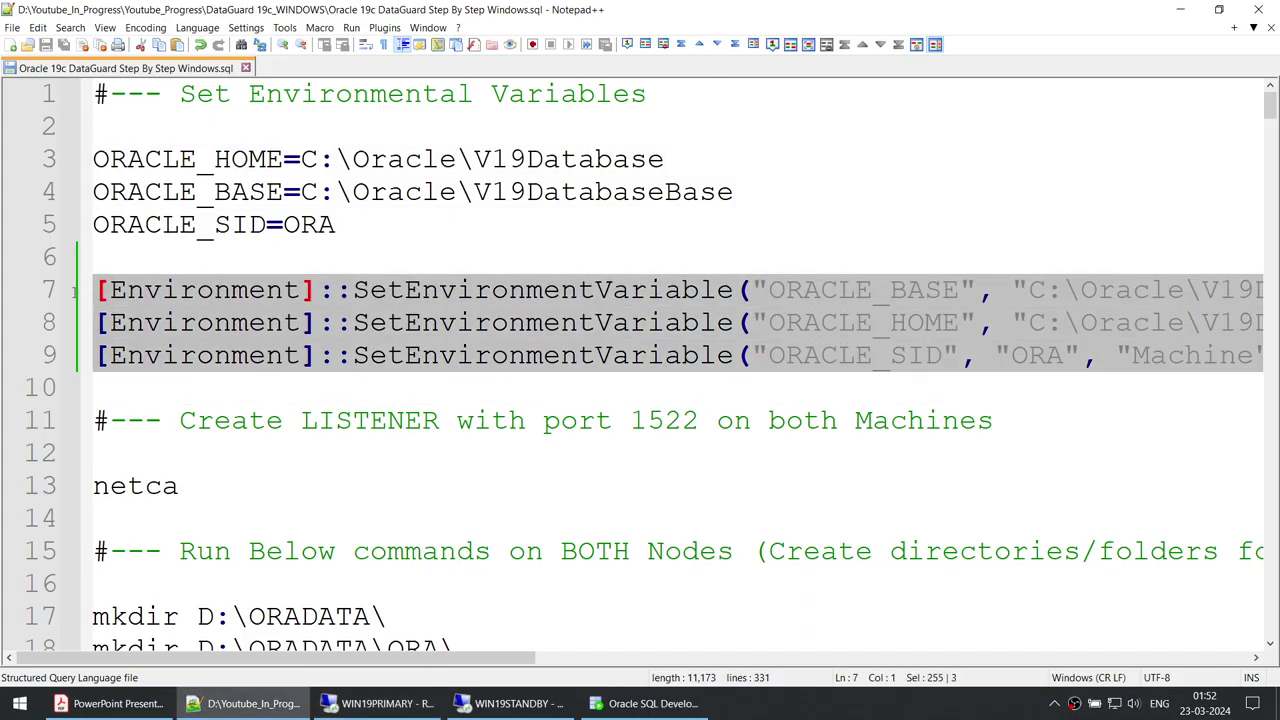
left_click(416, 708)
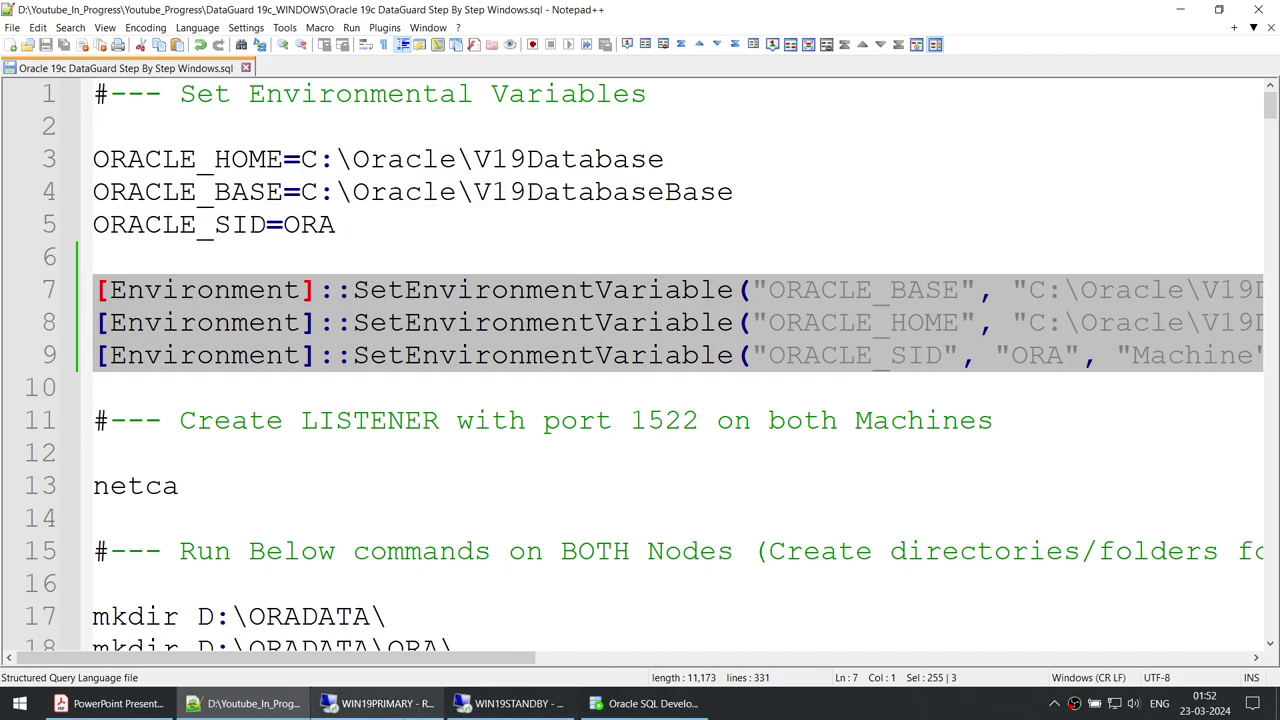
left_click(406, 708)
right_click(446, 218)
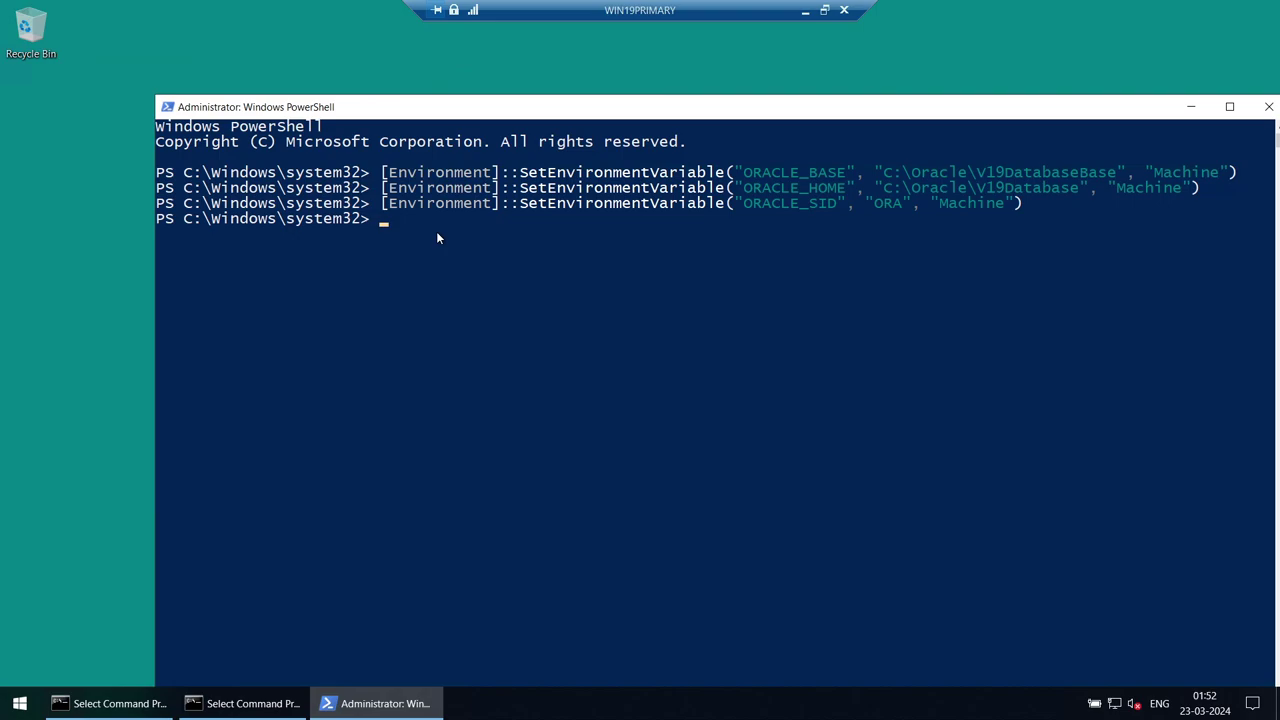
Step: Switch to WIN19STANDBY and run the copied ORACLE_BASE, ORACLE_HOME and ORACLE_SID SetEnvironmentVariable lines in an administrator PowerShell window
left_click(805, 10)
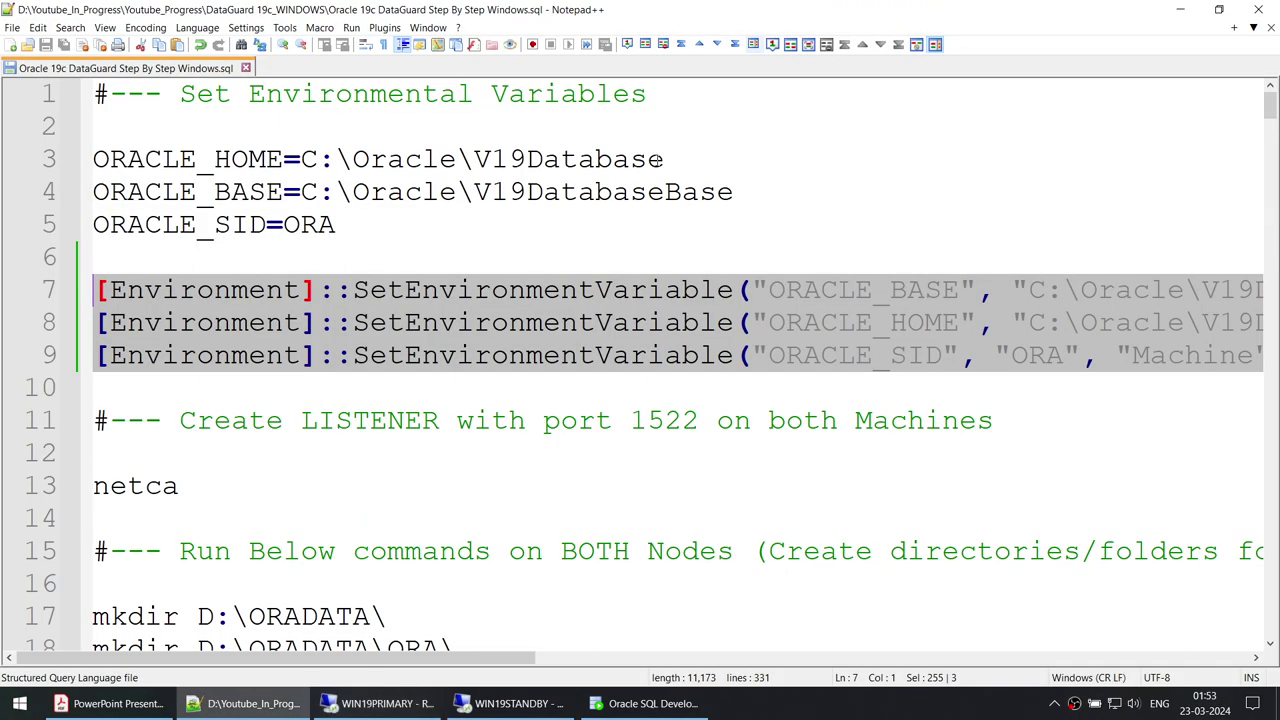
left_click(520, 708)
left_click(12, 706)
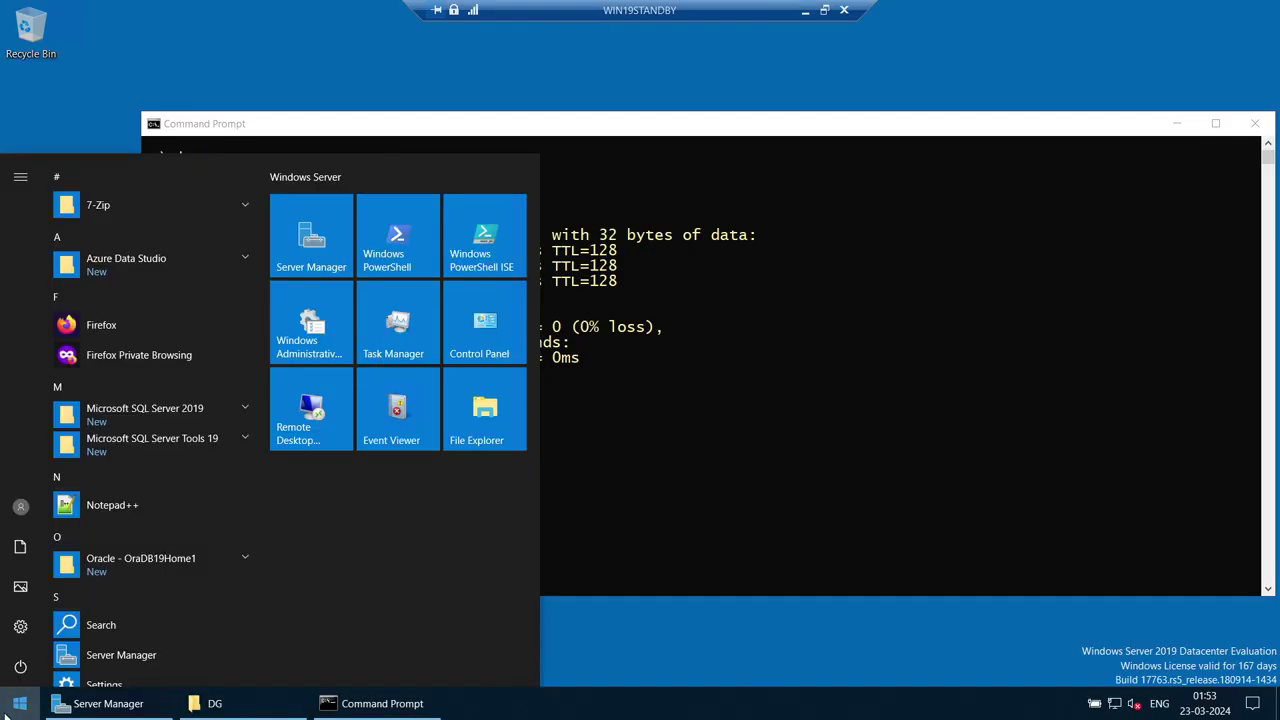
type("powe")
right_click(143, 262)
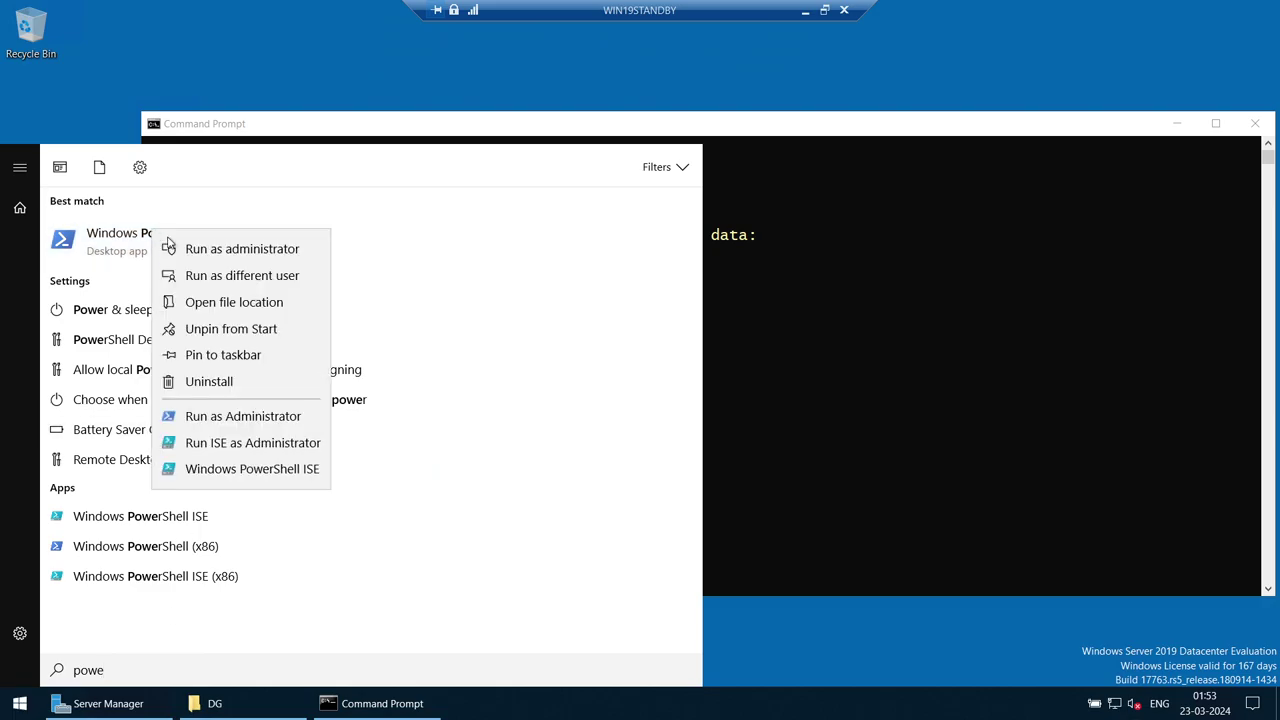
left_click(223, 262)
left_click(588, 452)
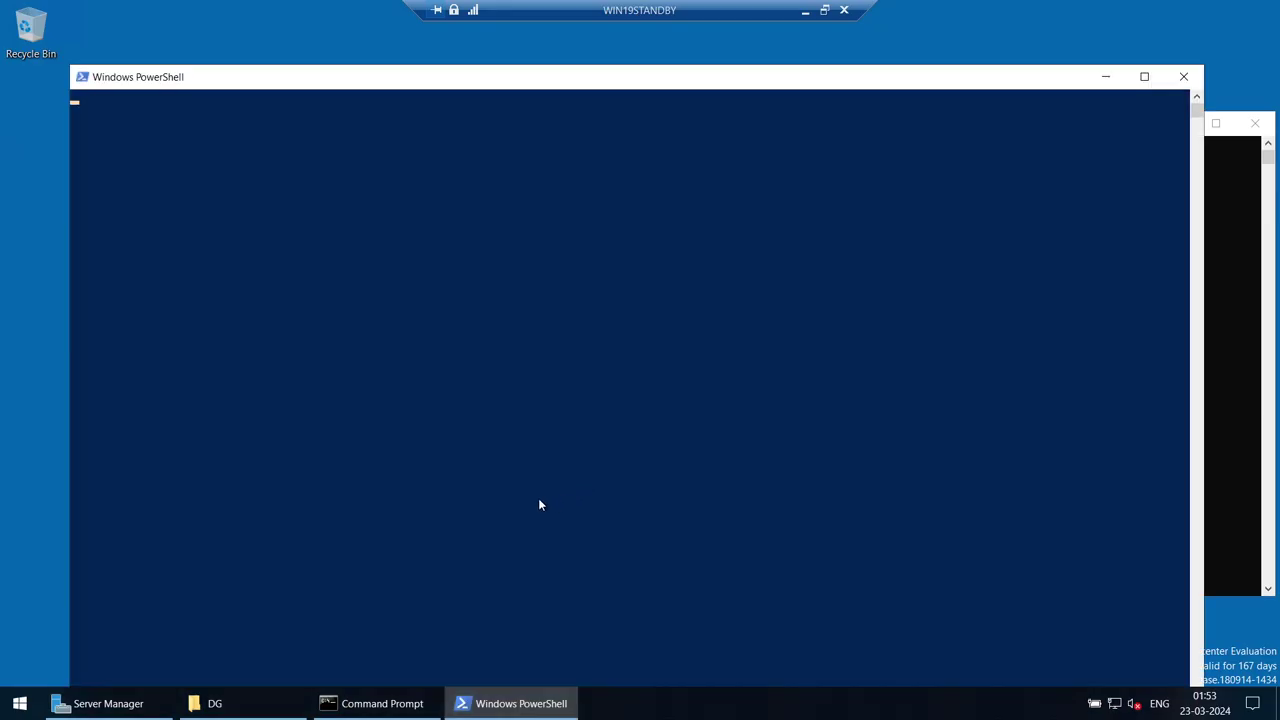
right_click(499, 324)
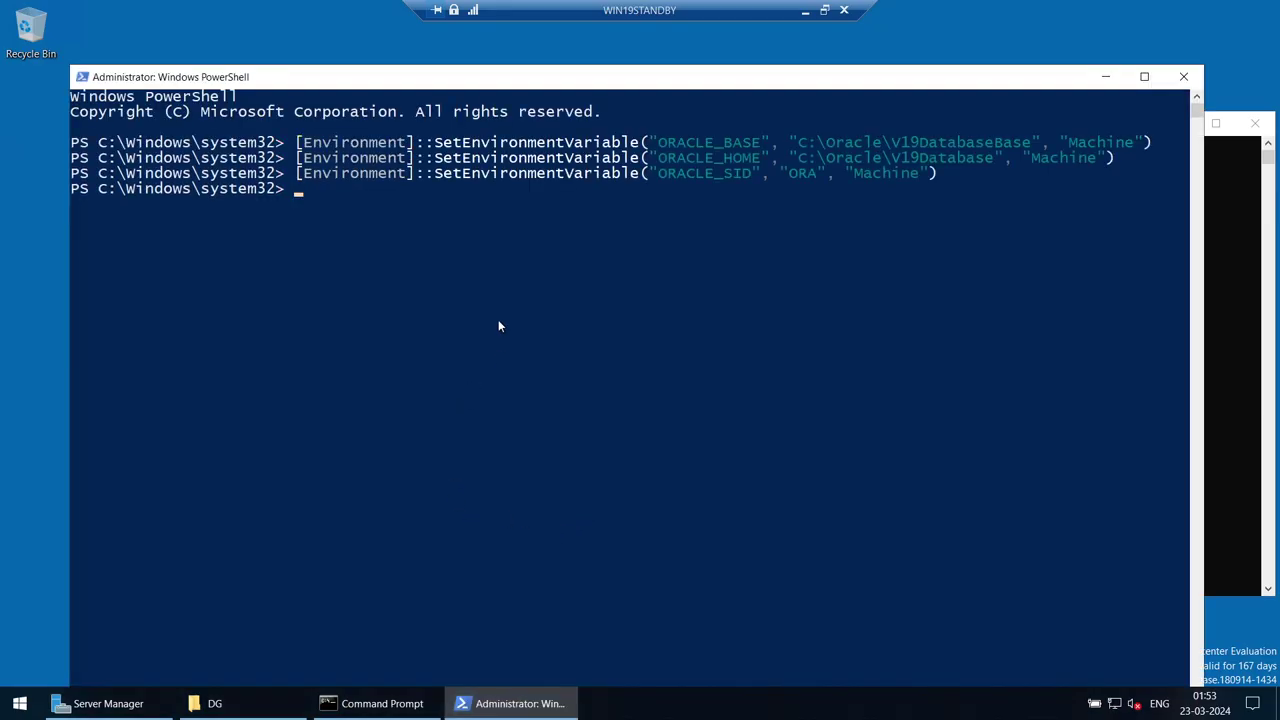
Step: Close the PowerShell and Command Prompt windows on WIN19STANDBY, and close those open on WIN19PRIMARY as well
left_click(1181, 77)
left_click(1265, 133)
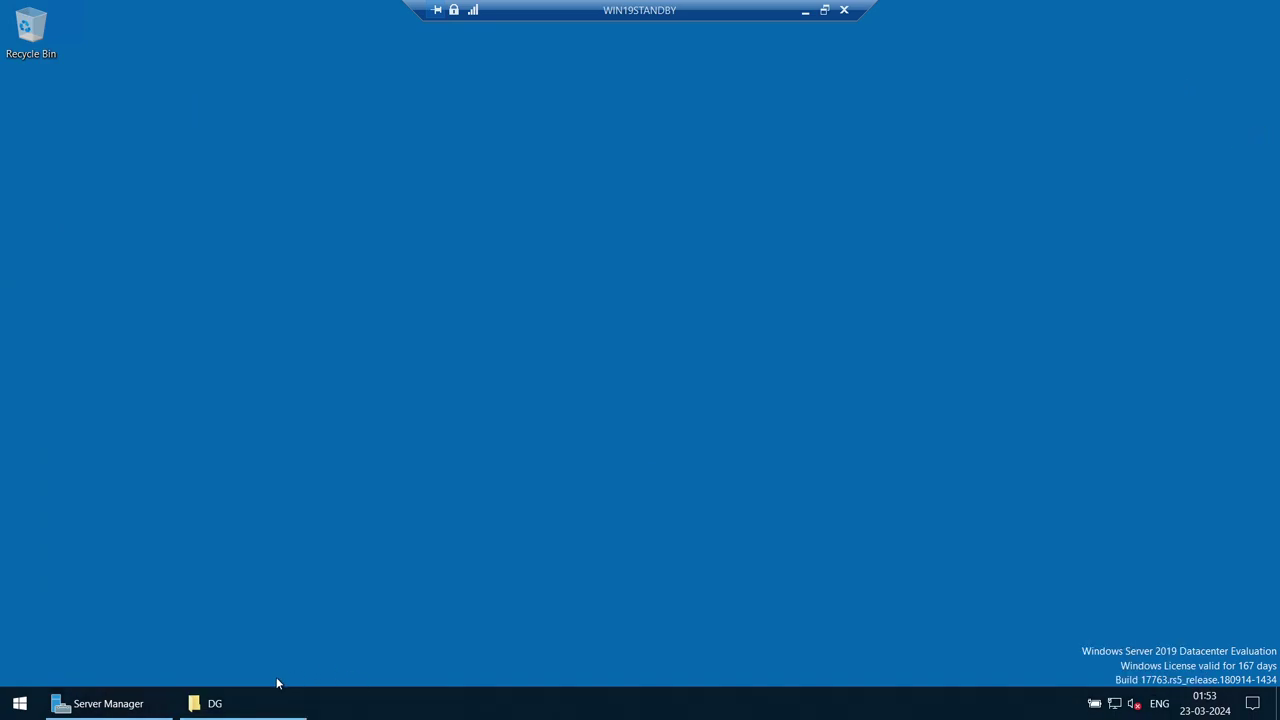
left_click(806, 10)
left_click(370, 705)
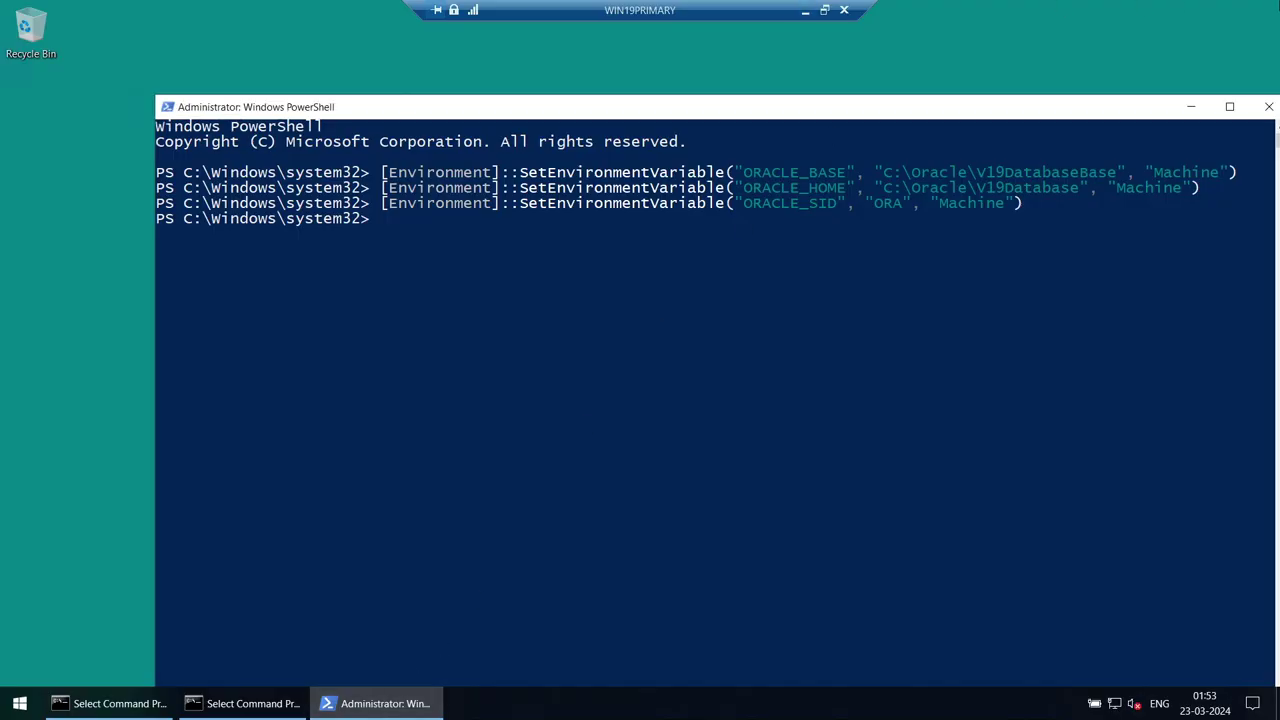
left_click(1268, 106)
left_click(150, 703)
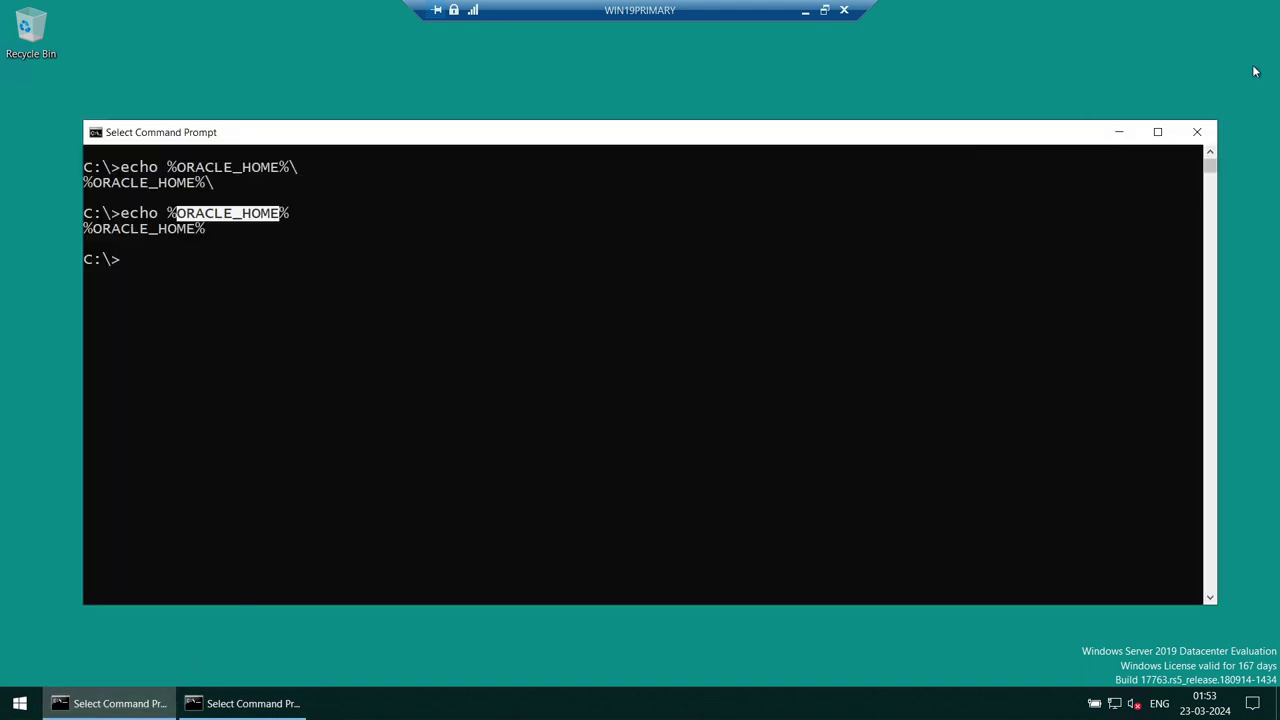
left_click(1197, 132)
left_click(115, 703)
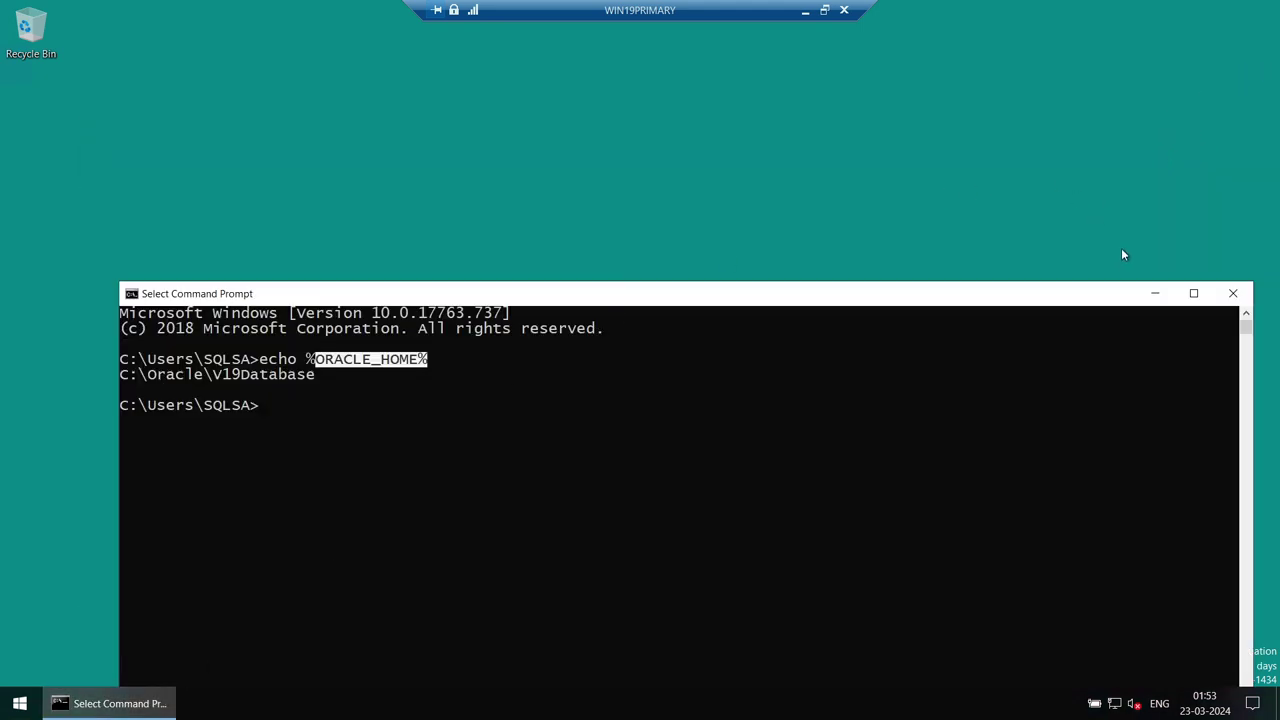
left_click(1233, 293)
Step: Launch a new Command Prompt on WIN19PRIMARY and check the variable with echo %ORACLE_SID%
key("super")
type("cm")
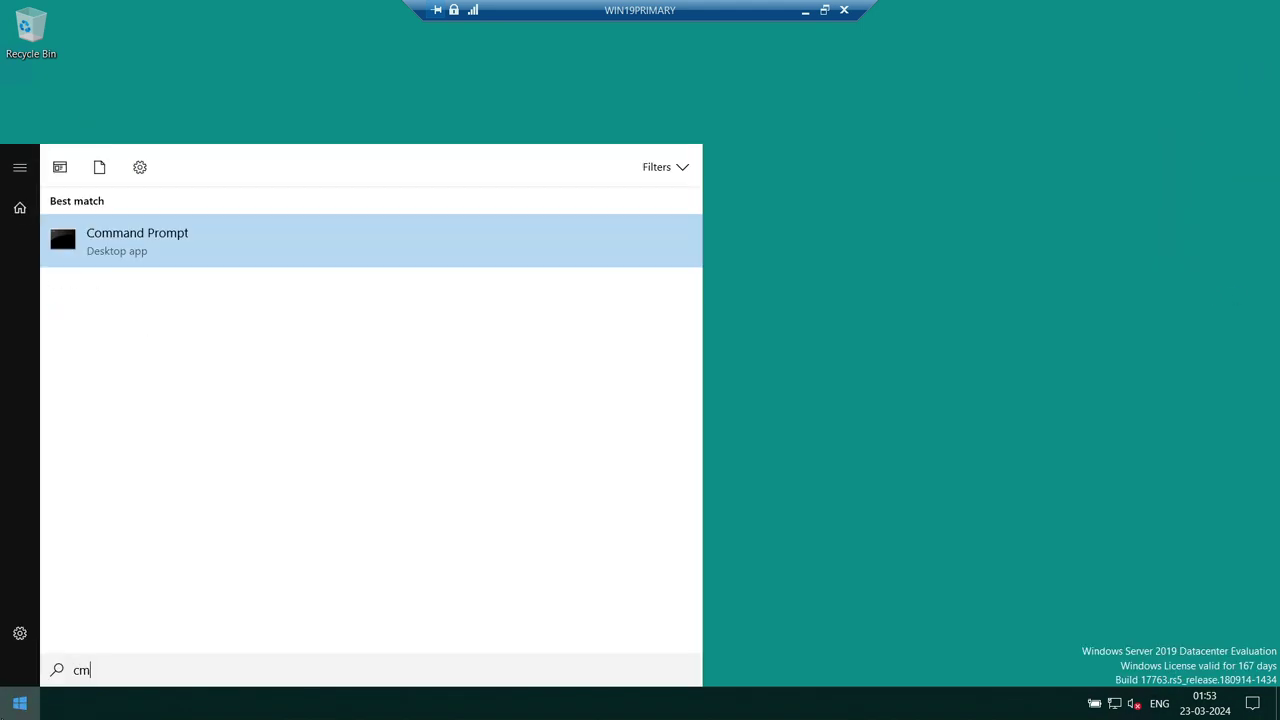
type("d")
key("Return")
type("e")
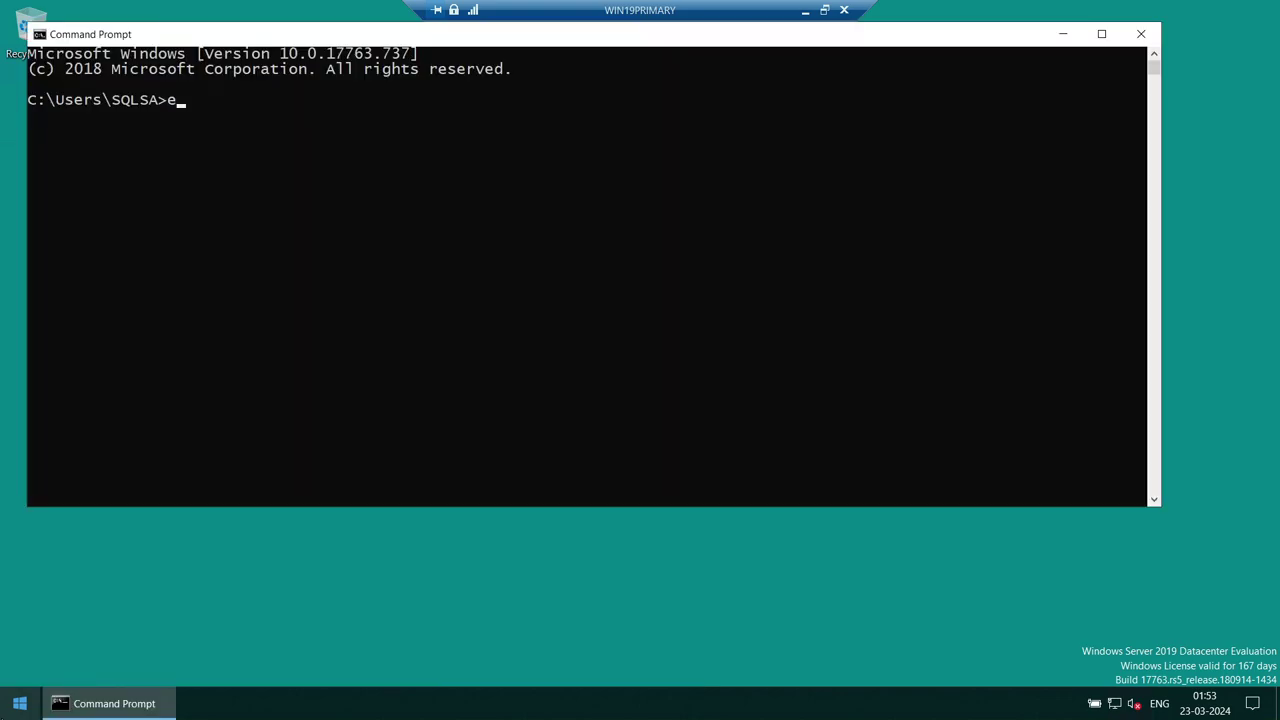
type("ch o%ORACLE_SID%")
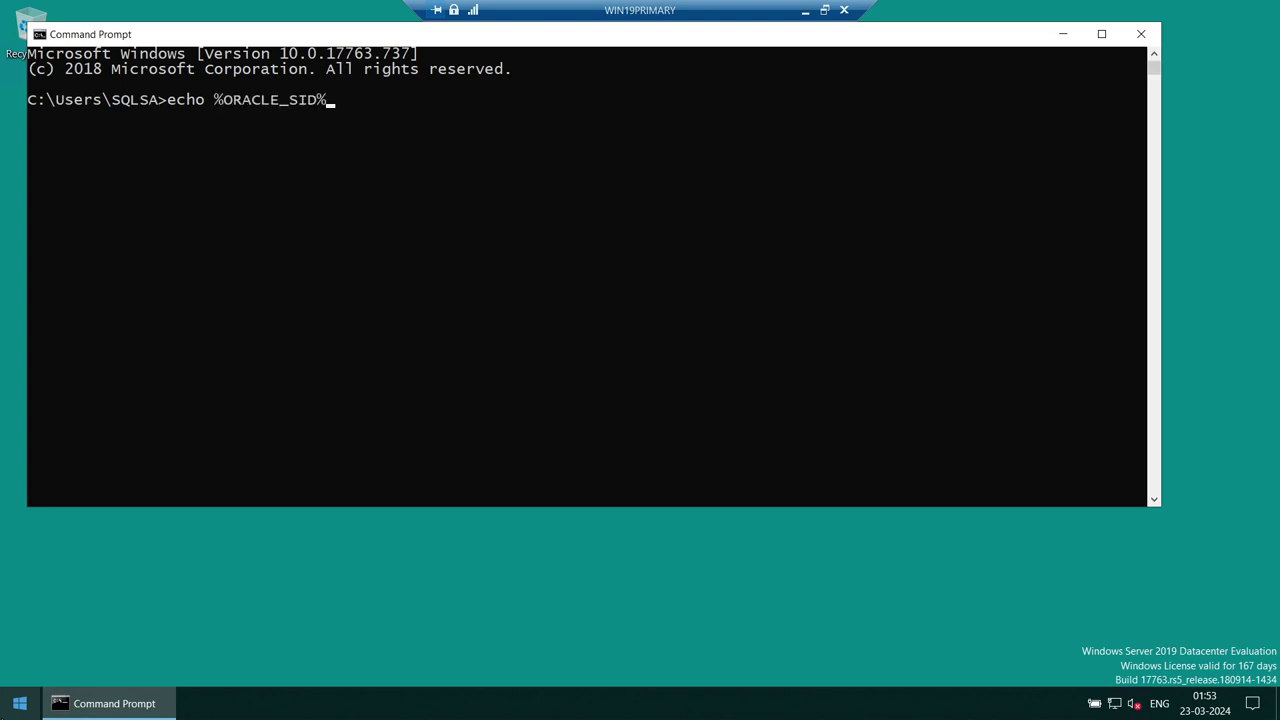
key("Return")
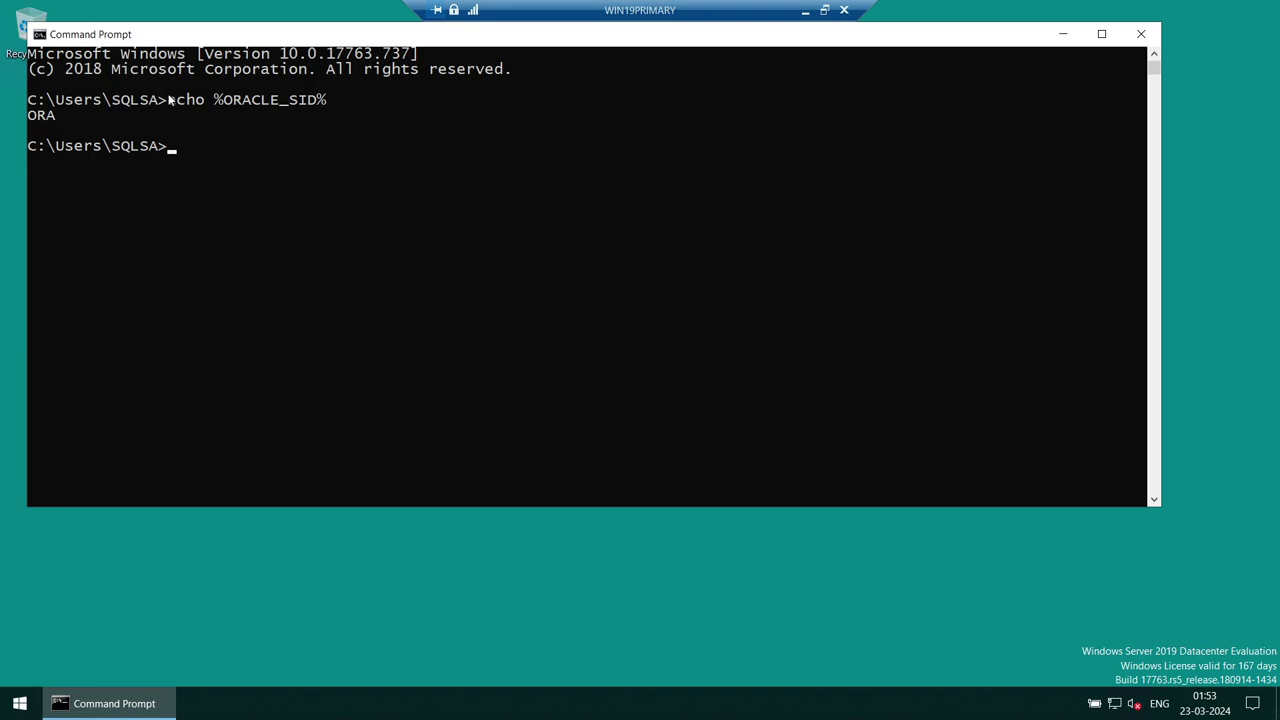
Step: Reuse the echo command on WIN19PRIMARY to check the base path with echo %ORACLE_BASE%
left_click_drag(170, 100, 350, 100)
key("ctrl+c")
key("ctrl+v")
key("Left")
key("BackSpace")
key("BackSpace")
key("BackSpace")
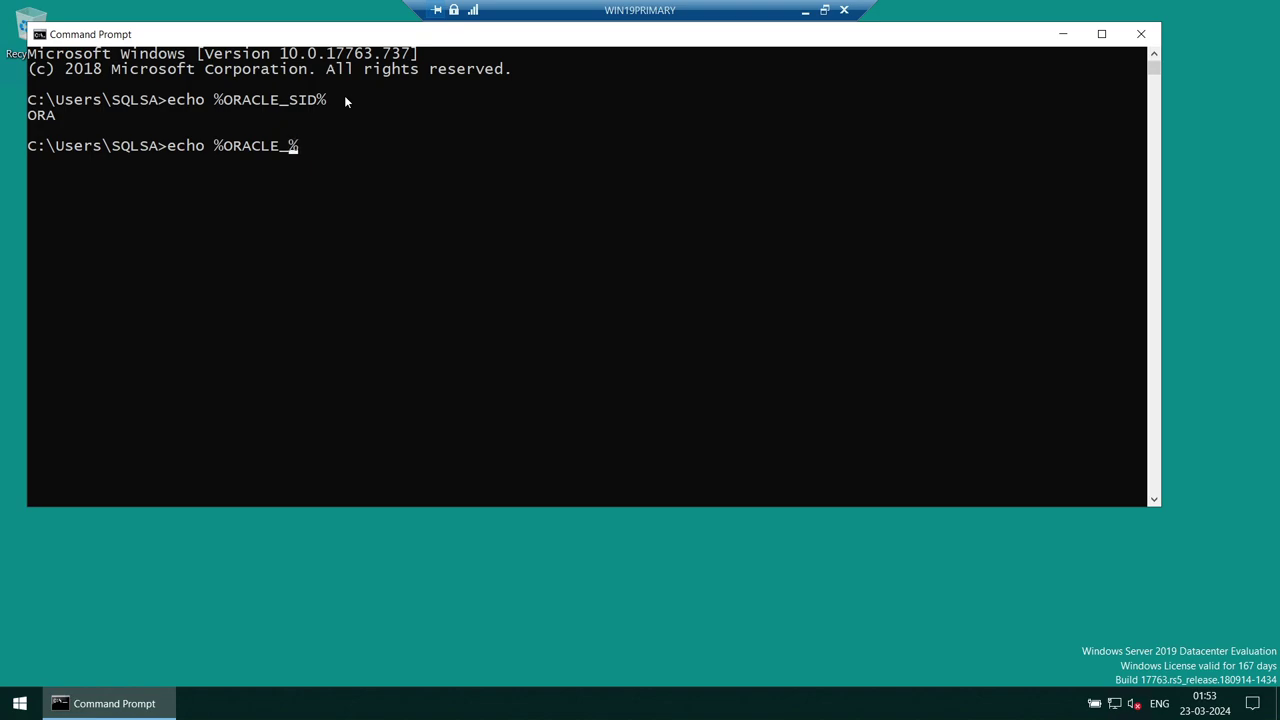
type("BASE")
key("Return")
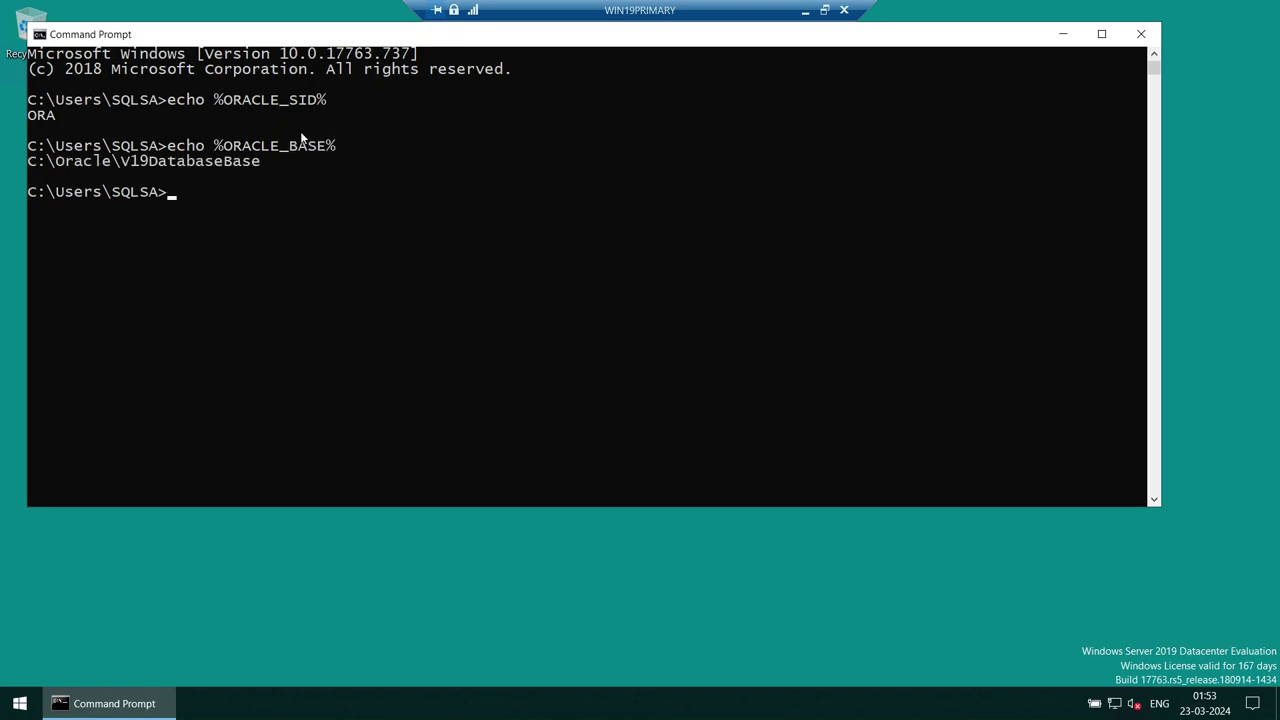
Step: Check the home path on WIN19PRIMARY with echo %ORACLE_HOME%
key("Up")
key("BackSpace")
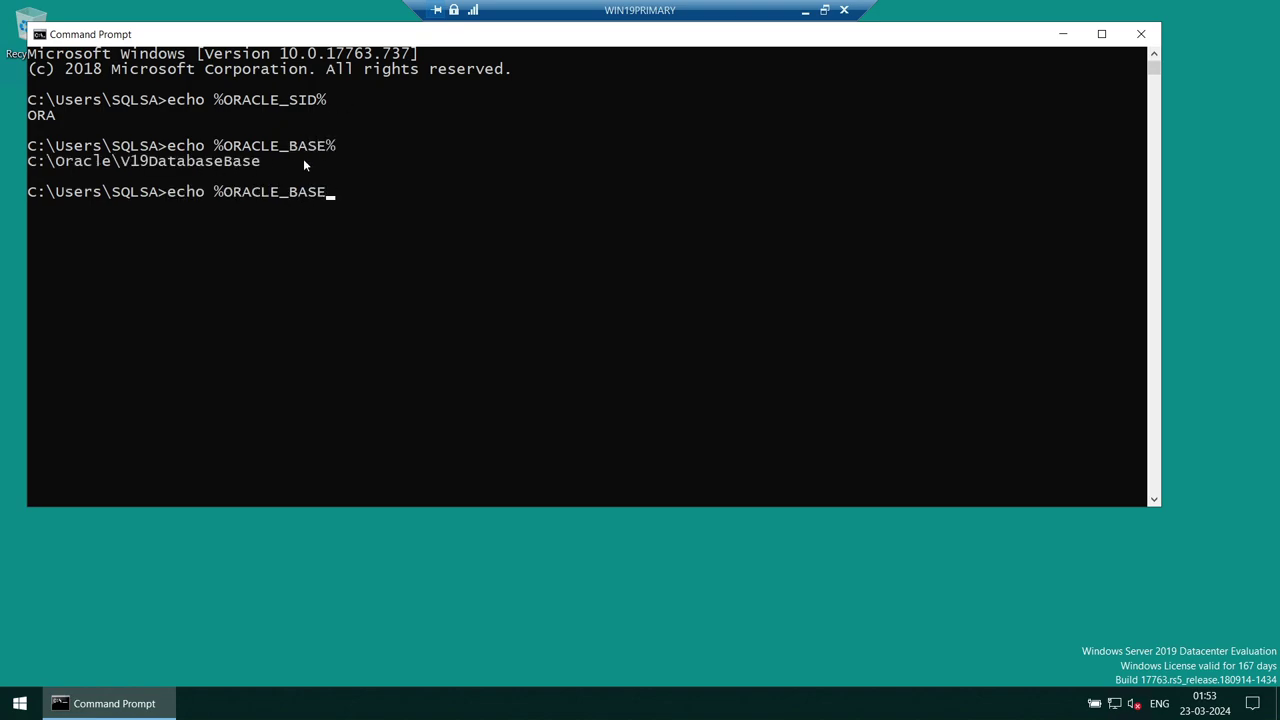
type("HOME%")
key("Return")
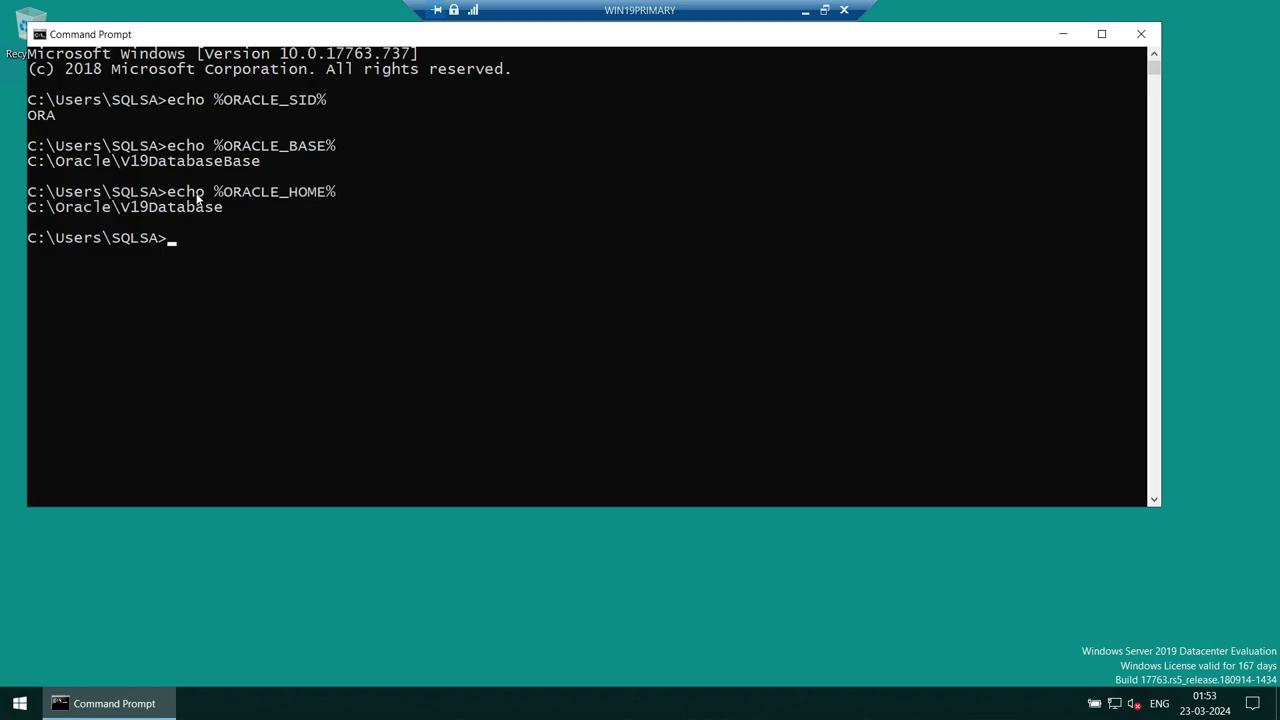
Step: Copy the echo %ORACLE_HOME% command and run it in a new Command Prompt on WIN19STANDBY
left_click_drag(168, 192, 340, 196)
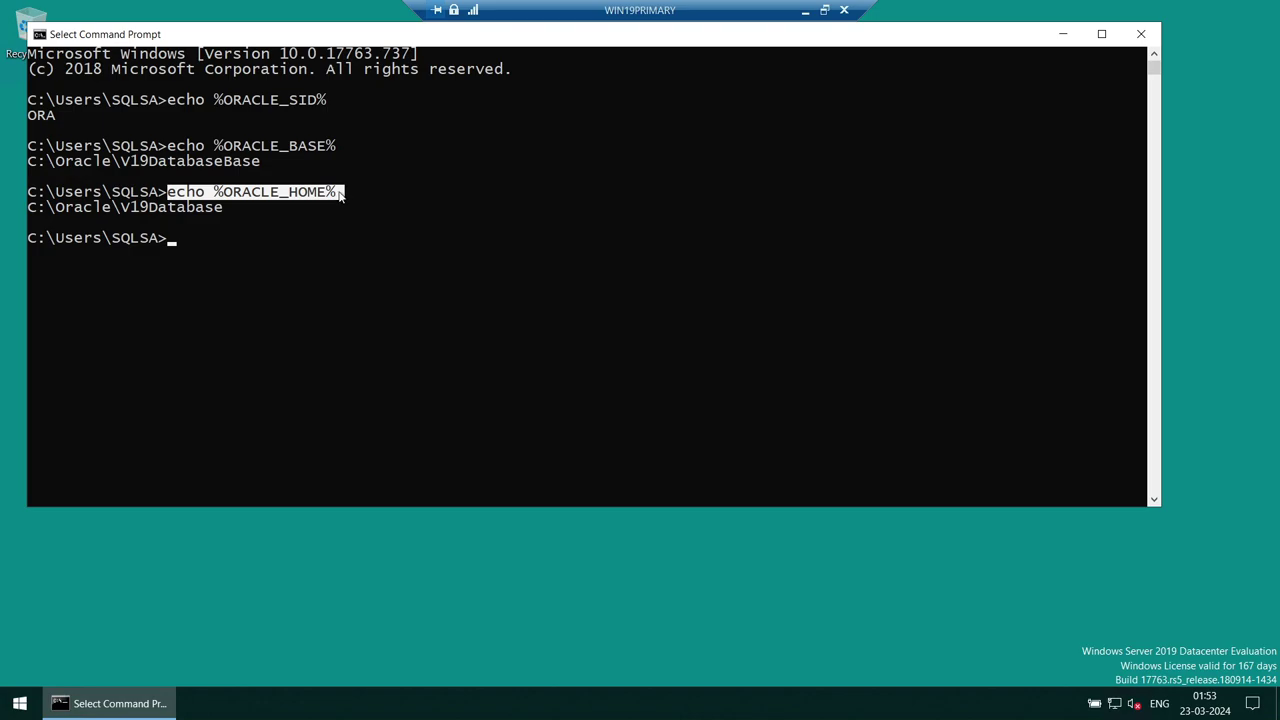
right_click(340, 196)
left_click(805, 10)
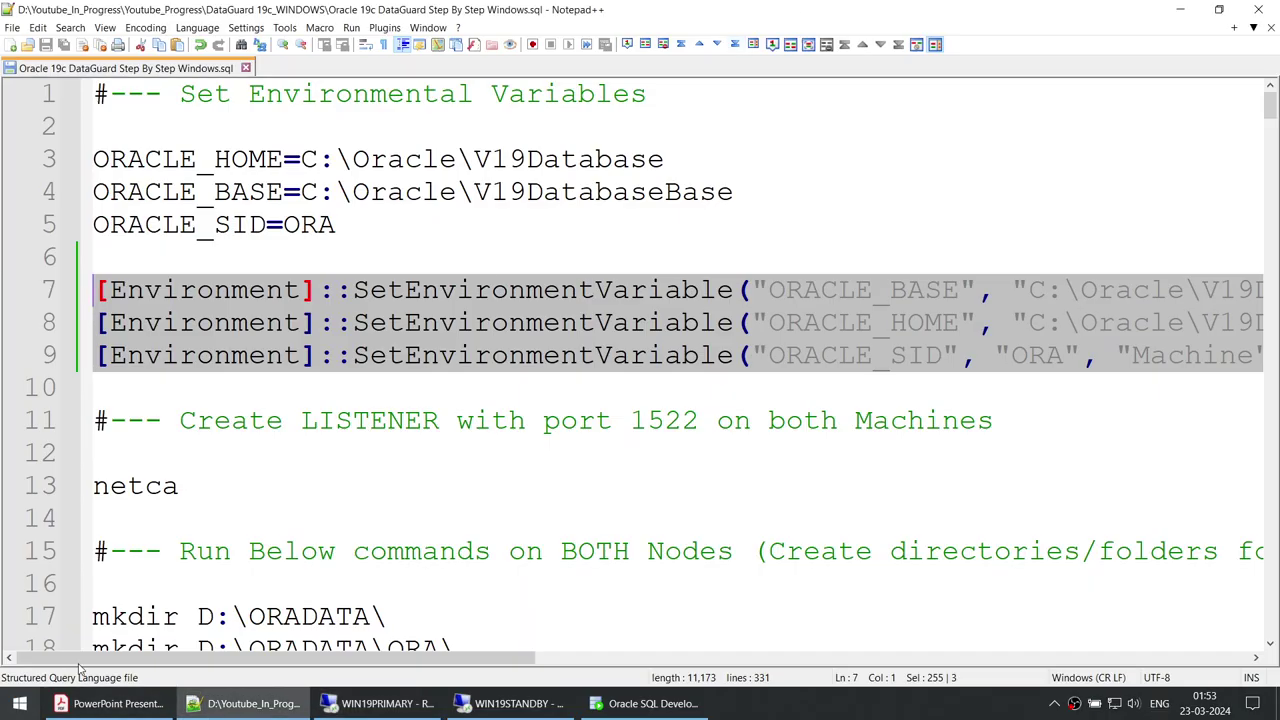
left_click(512, 703)
left_click(19, 703)
type("c")
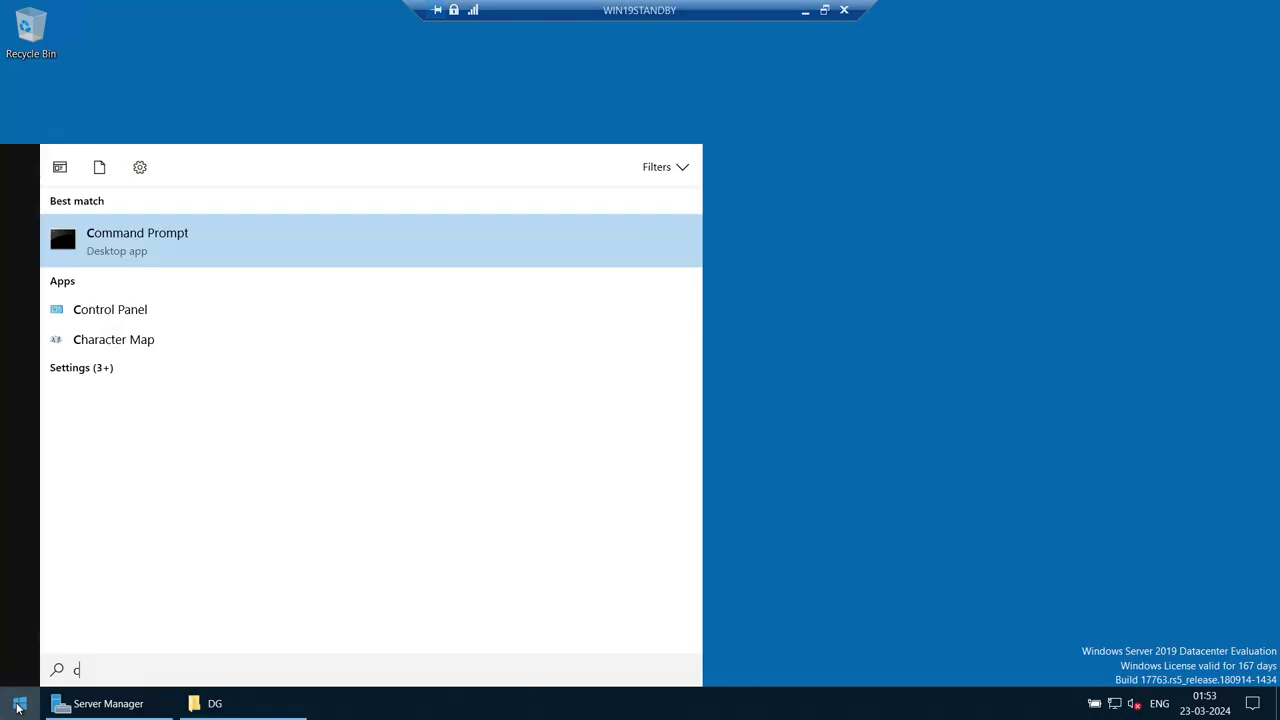
type("md")
key("Return")
right_click(494, 268)
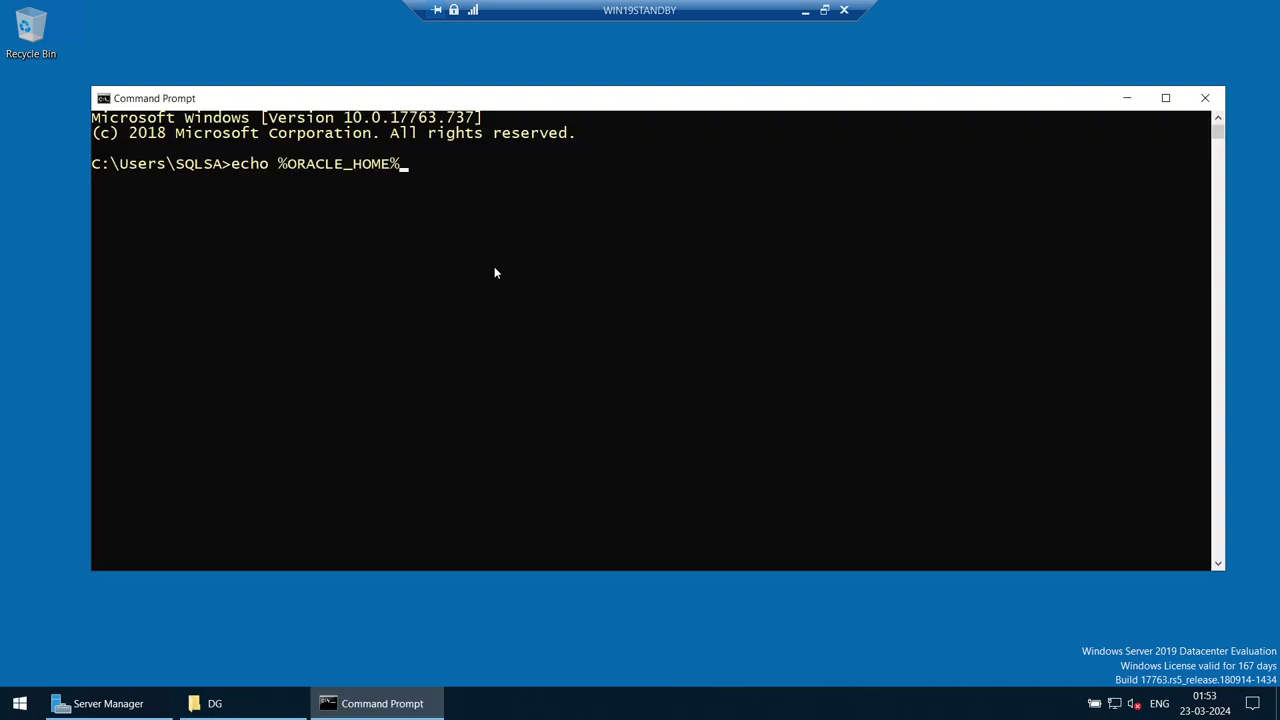
key("Return")
Step: Recall the echo command on WIN19STANDBY and change it to echo %ORACLE_BASE% to check the base path
key("Up")
key("Left")
key("BackSpace")
key("BackSpace")
key("BackSpace")
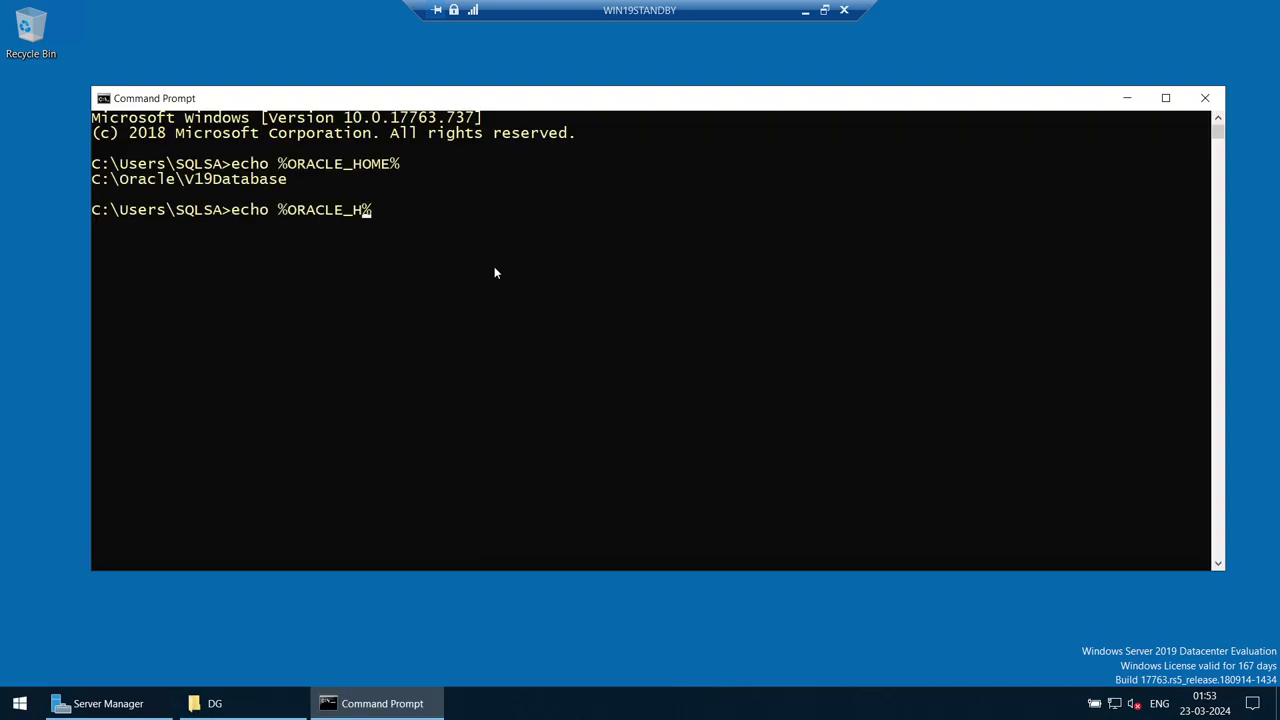
key("BackSpace")
type("BASE")
key("Return")
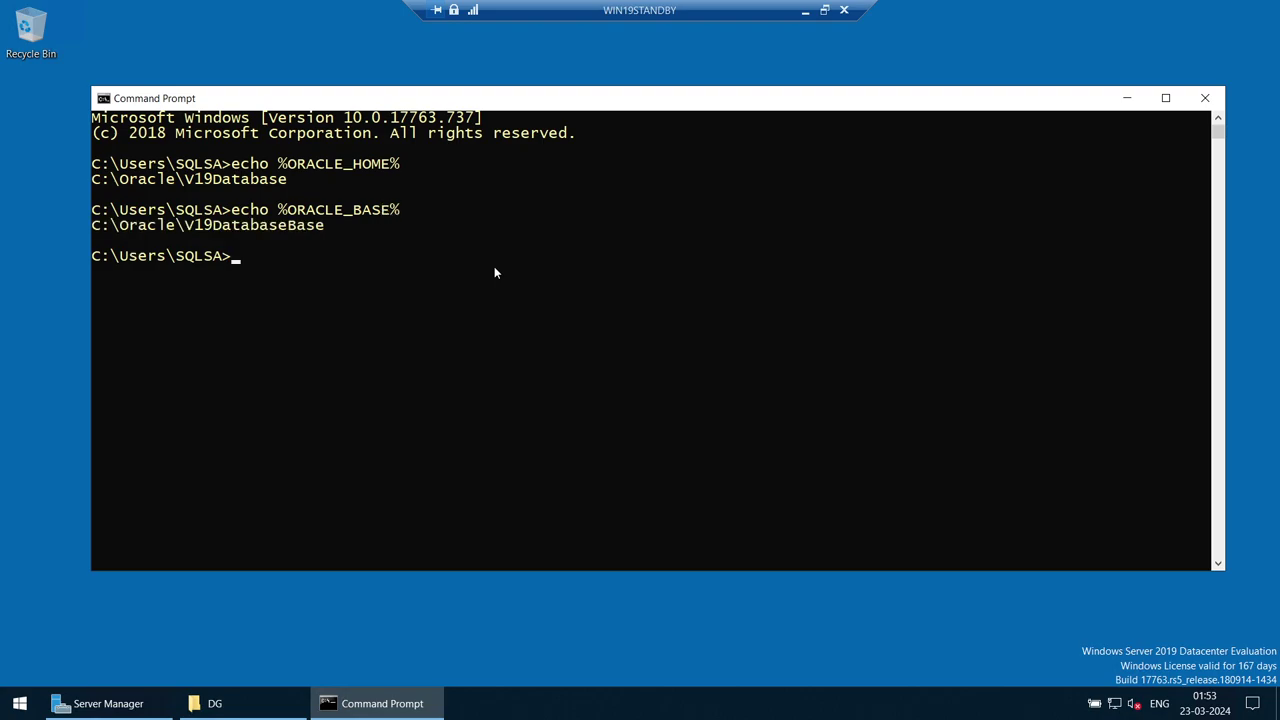
Step: Check the SID variable on WIN19STANDBY by running echo %ORACLE_SID%
key("Up")
key("Left")
key("BackSpace")
key("BackSpace")
key("BackSpace")
key("BackSpace")
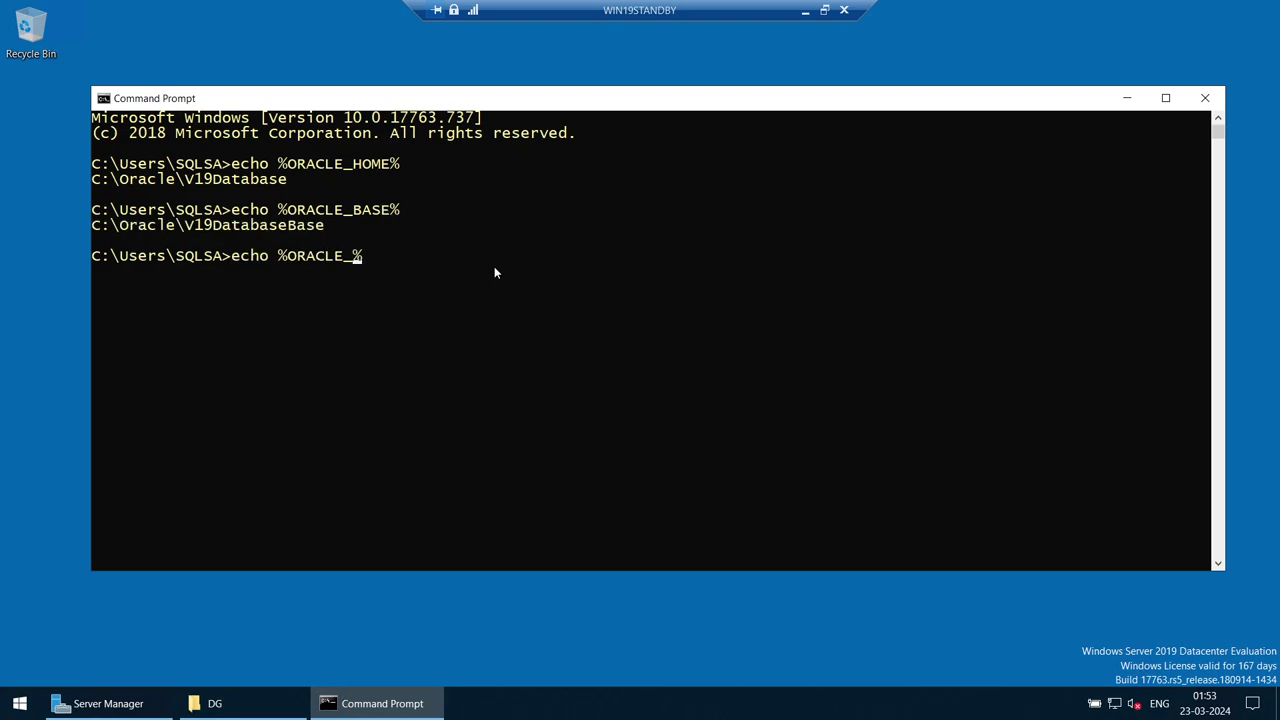
type("SID")
key("Return")
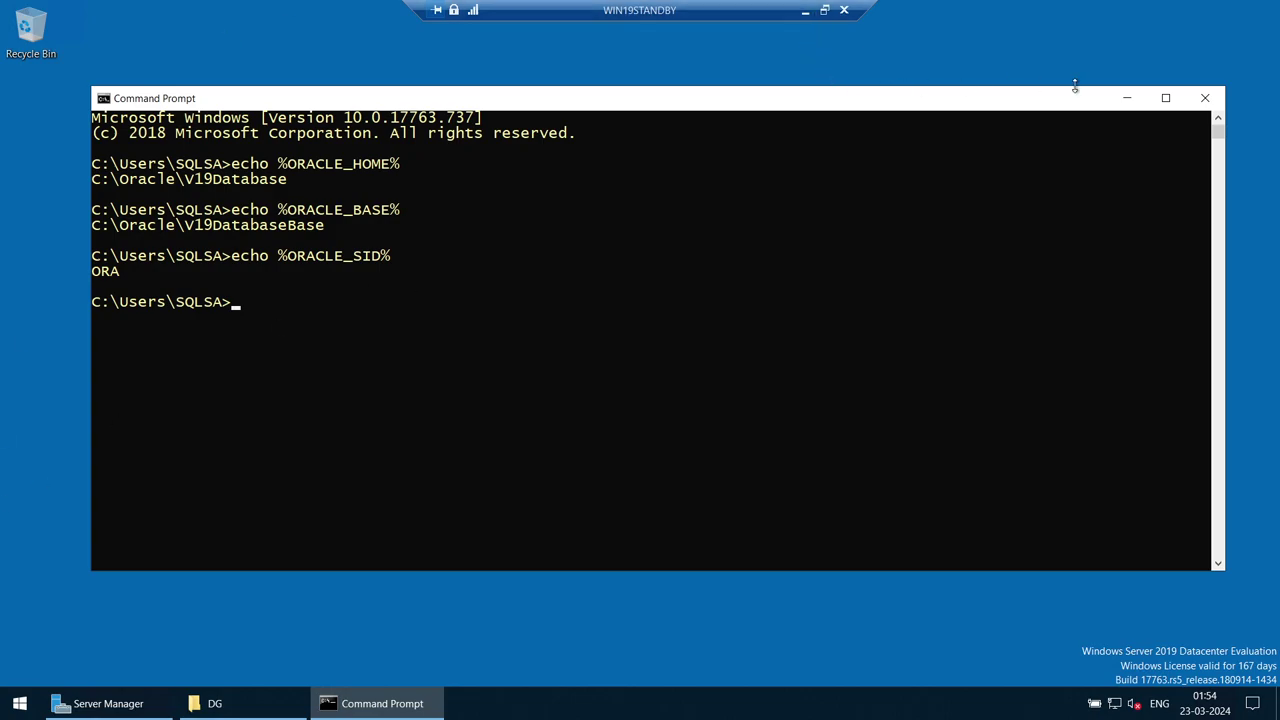
Step: Return to the Notepad++ notes and review the ORACLE_HOME, ORACLE_BASE and ORACLE_SID lines, including the SID value
left_click(805, 12)
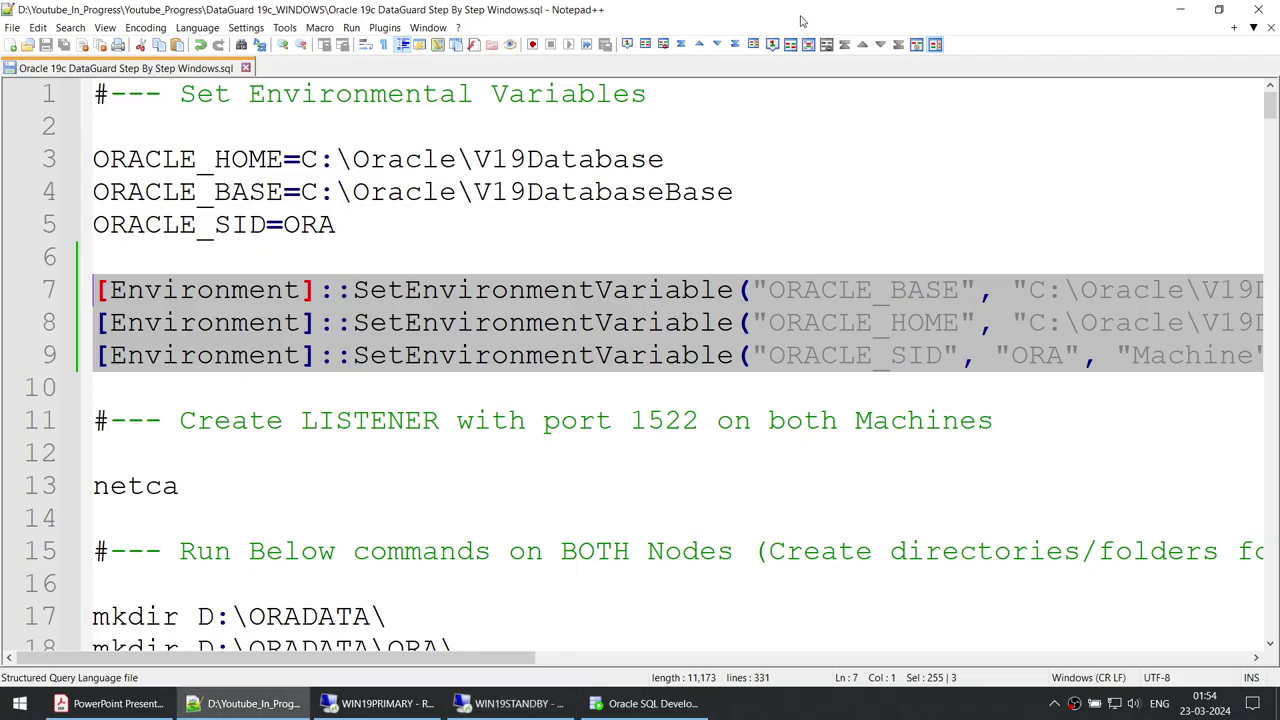
left_click(396, 230)
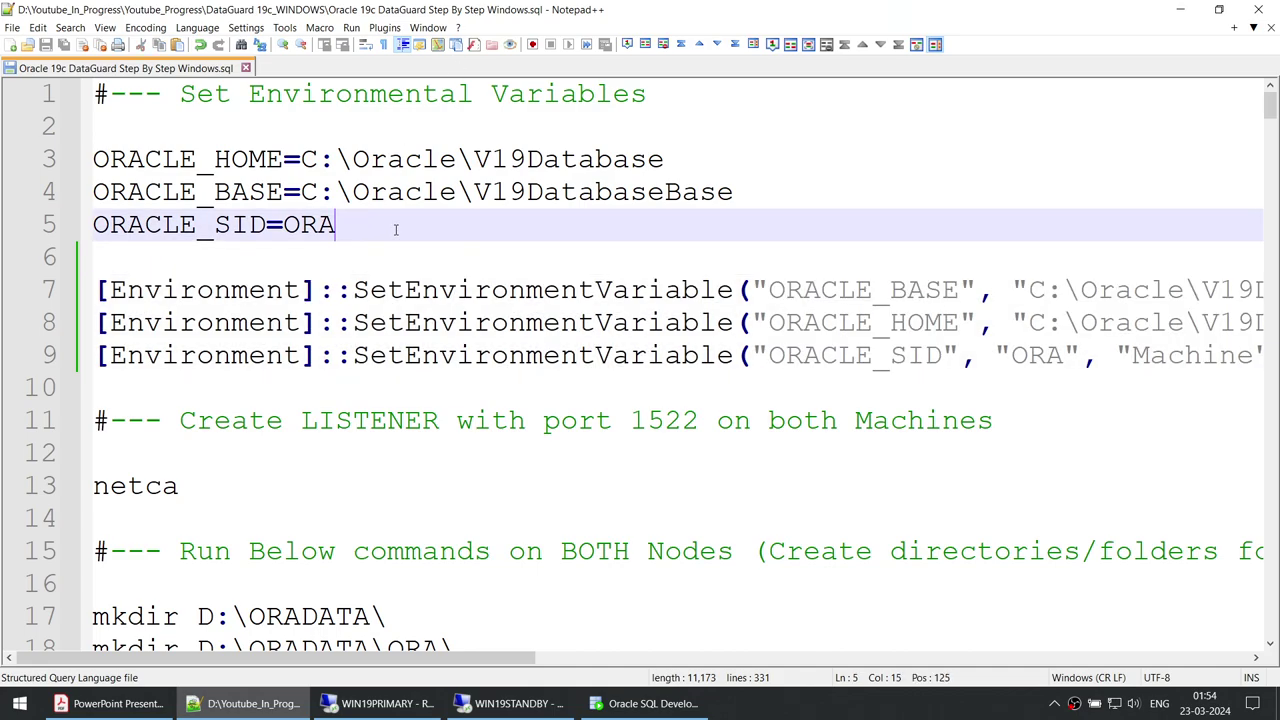
left_click_drag(94, 160, 411, 214)
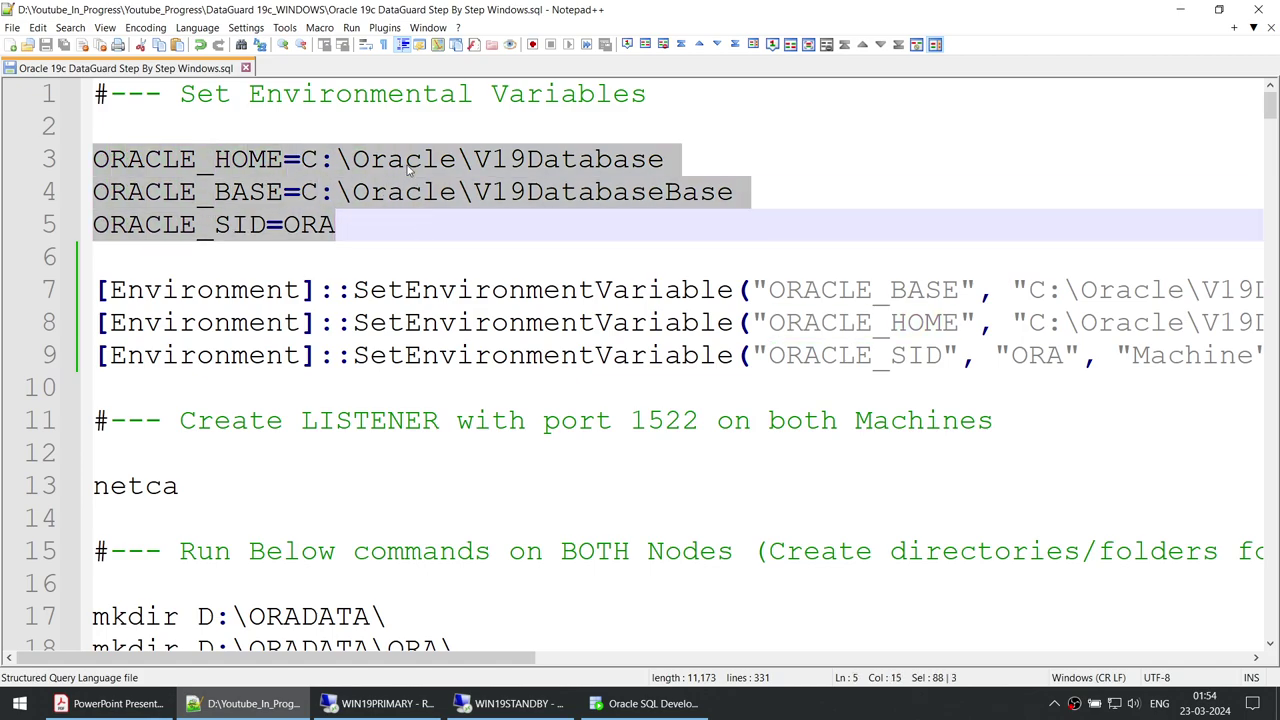
double_click(251, 164)
left_click(266, 192)
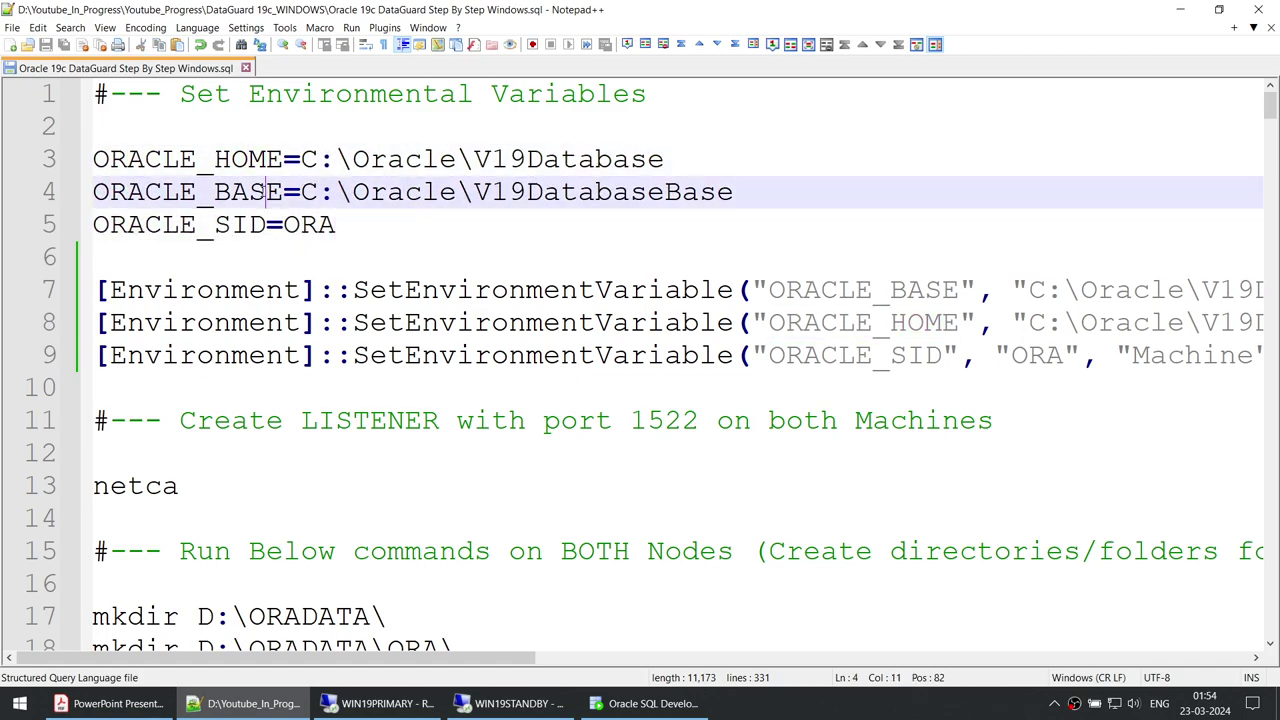
double_click(266, 192)
double_click(250, 225)
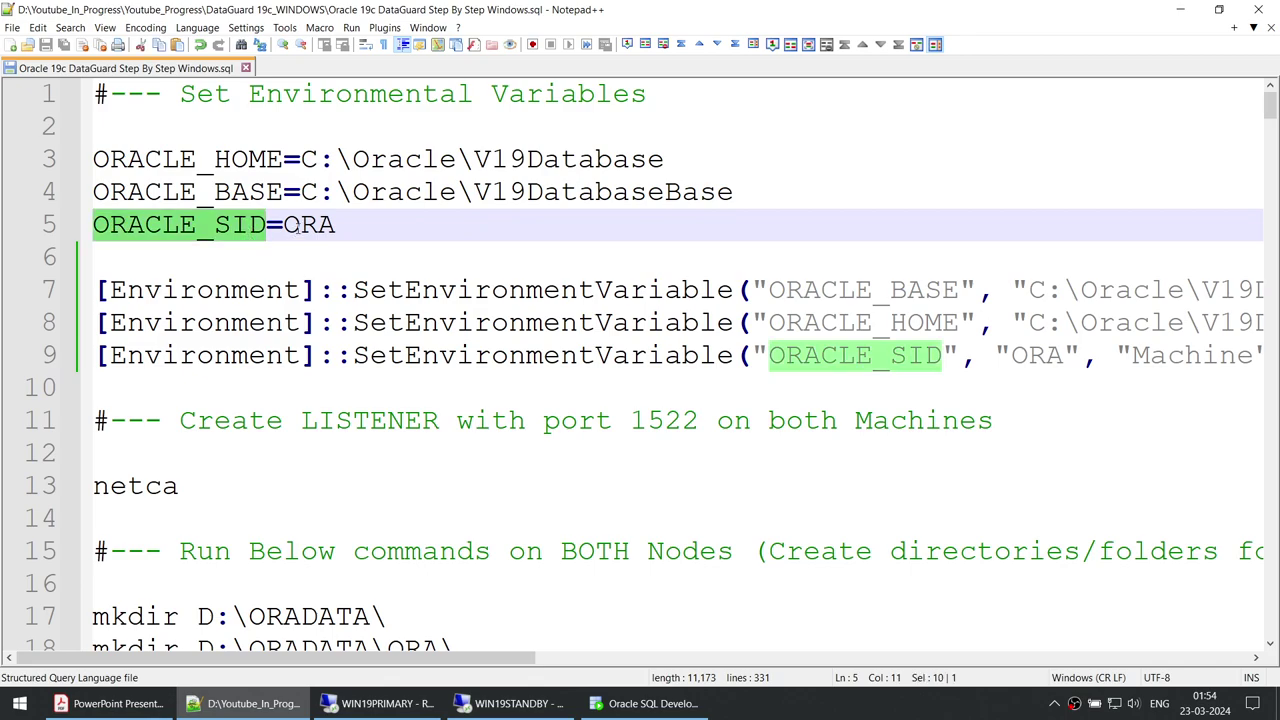
double_click(294, 225)
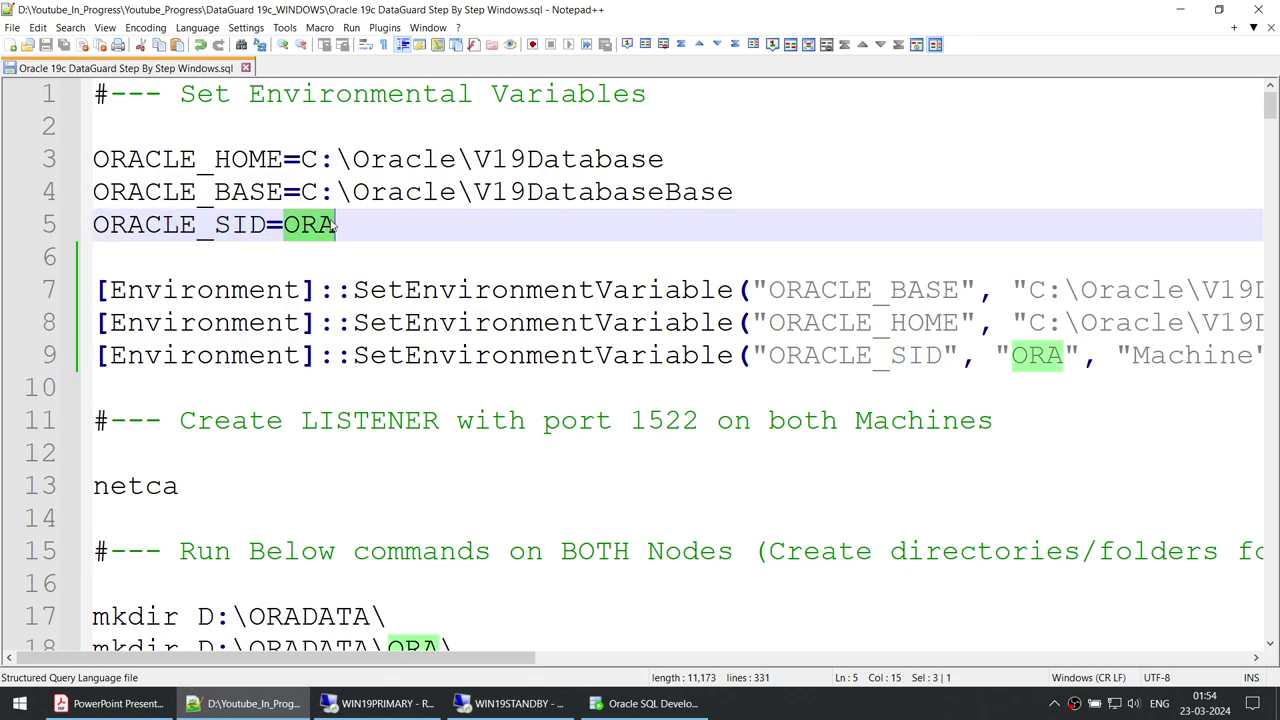
Step: Switch to the PDF presentation, look up the primary and standby database names on the Configuration slide, and minimize it
left_click(110, 703)
scroll(440, 460, "down", 4)
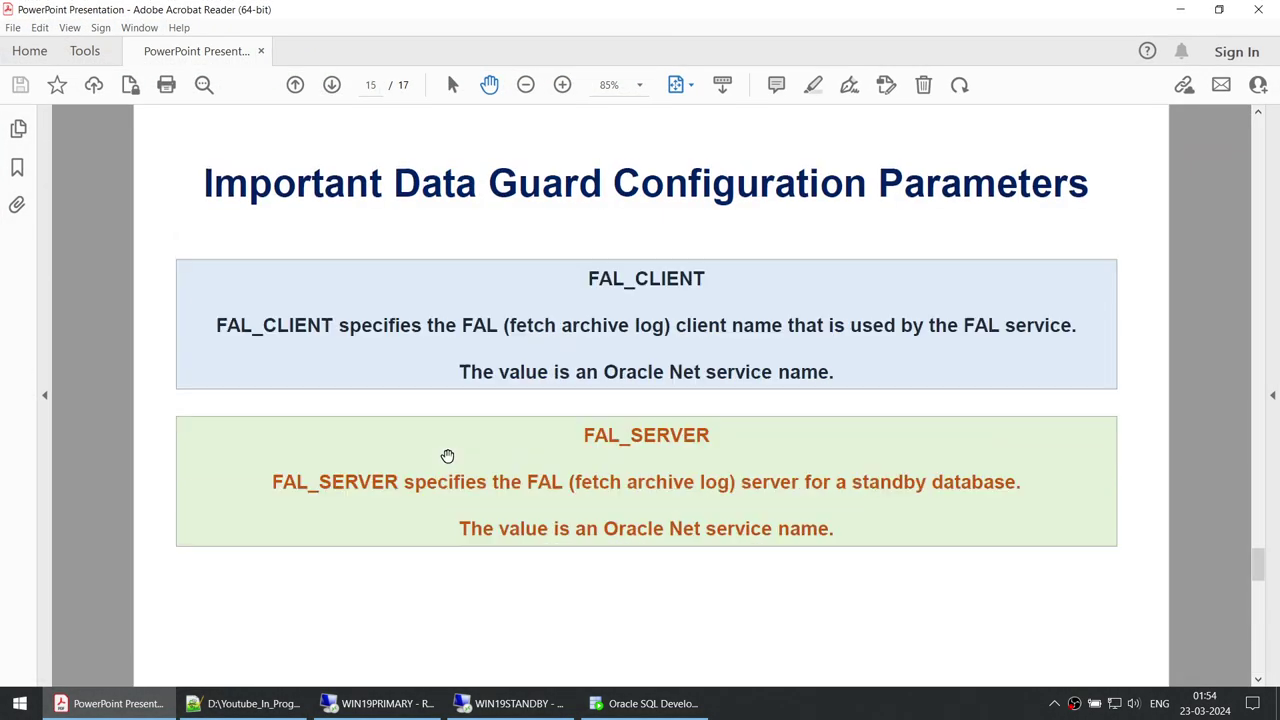
scroll(447, 456, "up", 15)
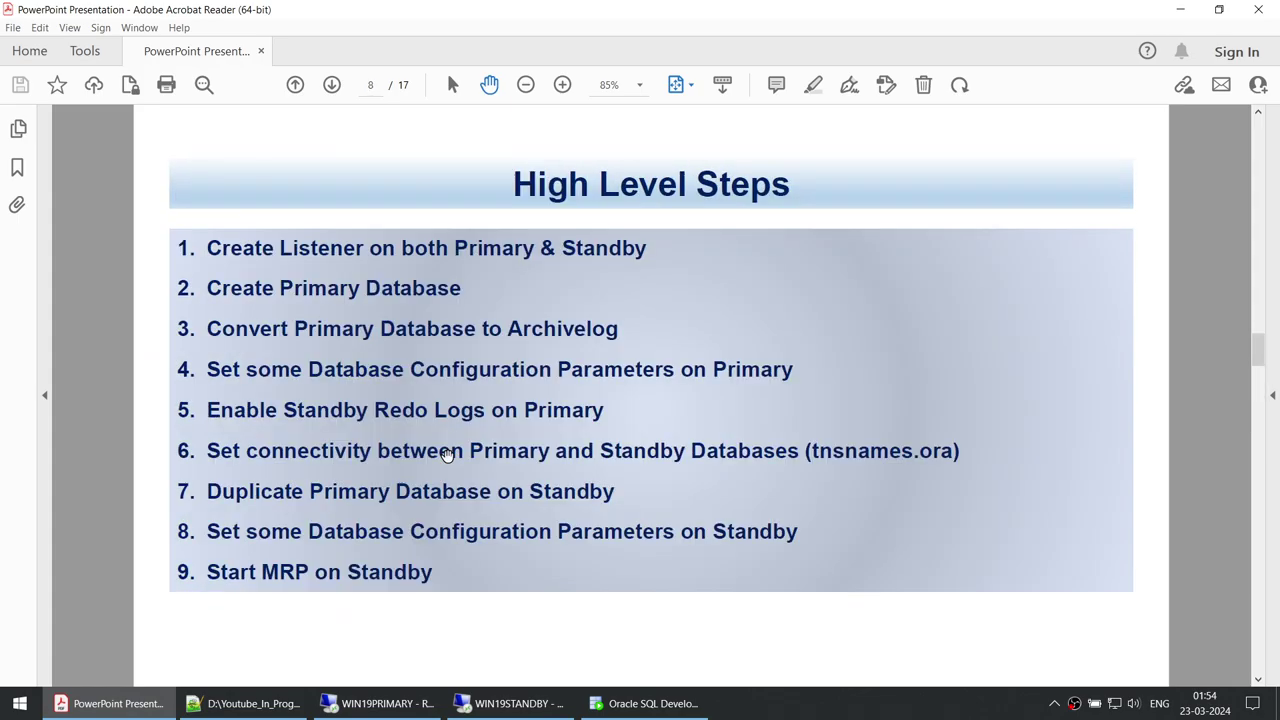
scroll(447, 454, "up", 2)
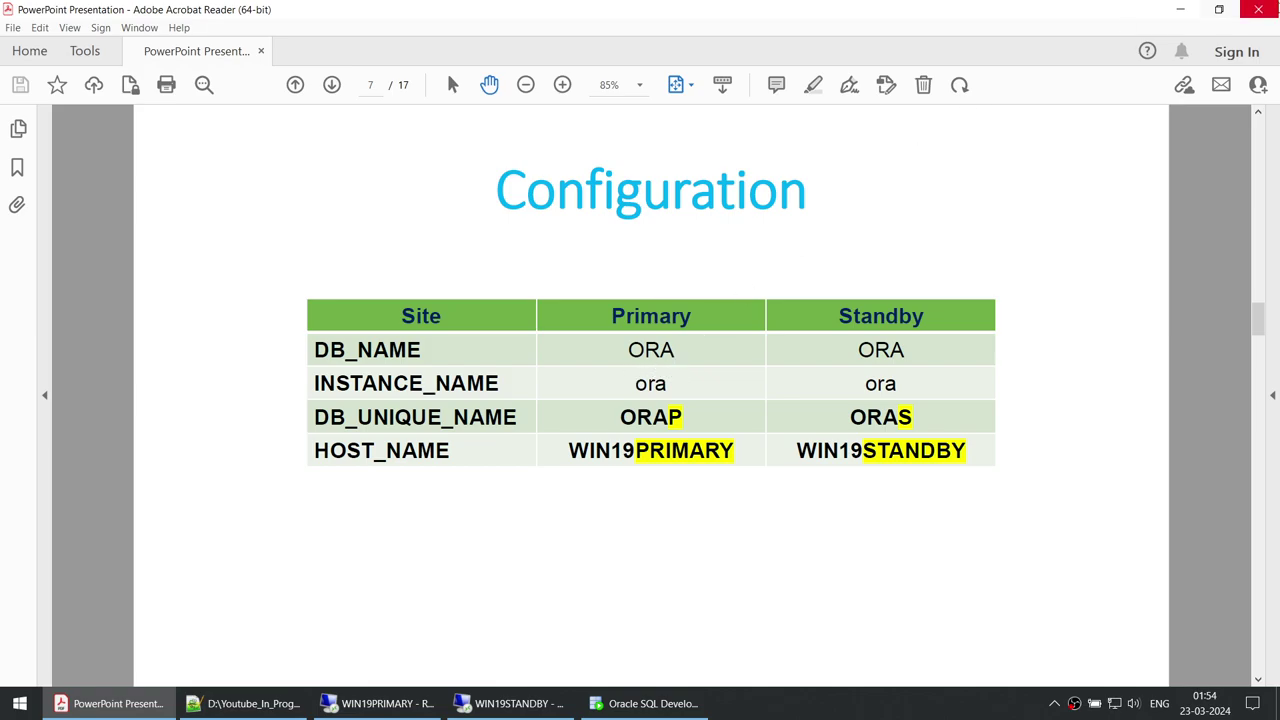
left_click(1180, 9)
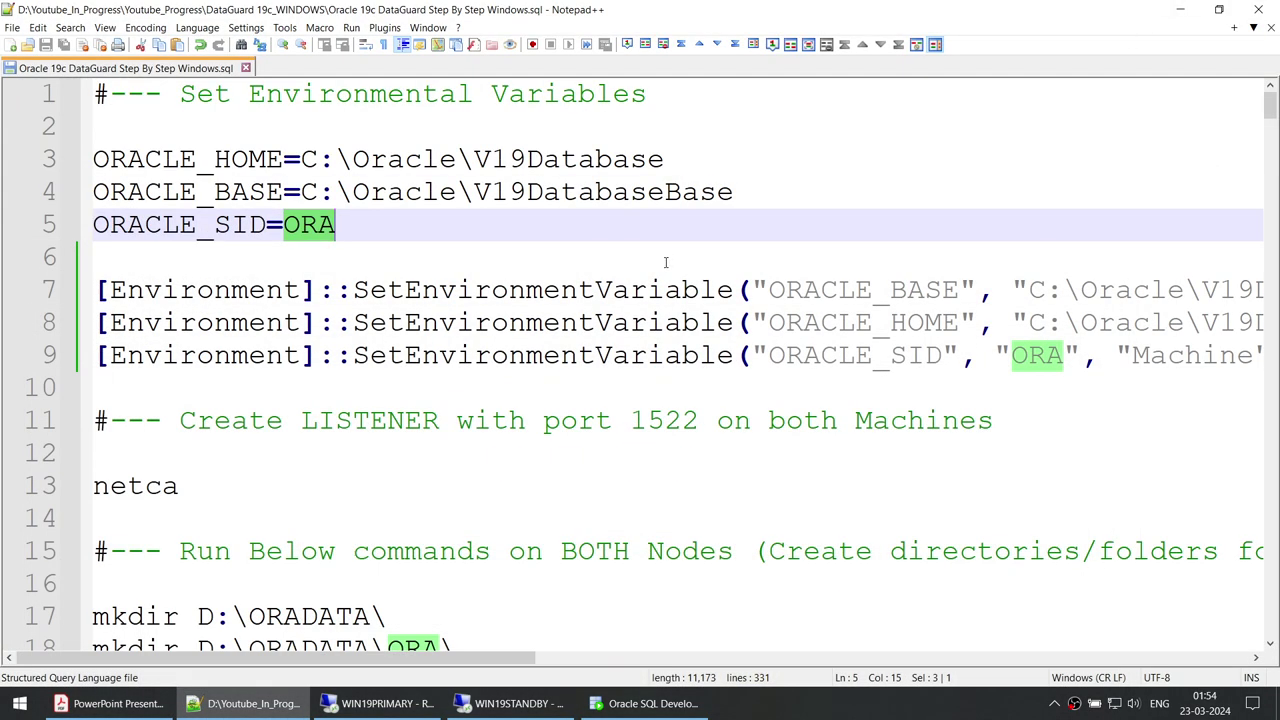
Step: Switch from the notes to WIN19PRIMARY, minimize its Command Prompt, and open the C:\Oracle\V19Database folder in File Explorer
scroll(664, 262, "down", 3)
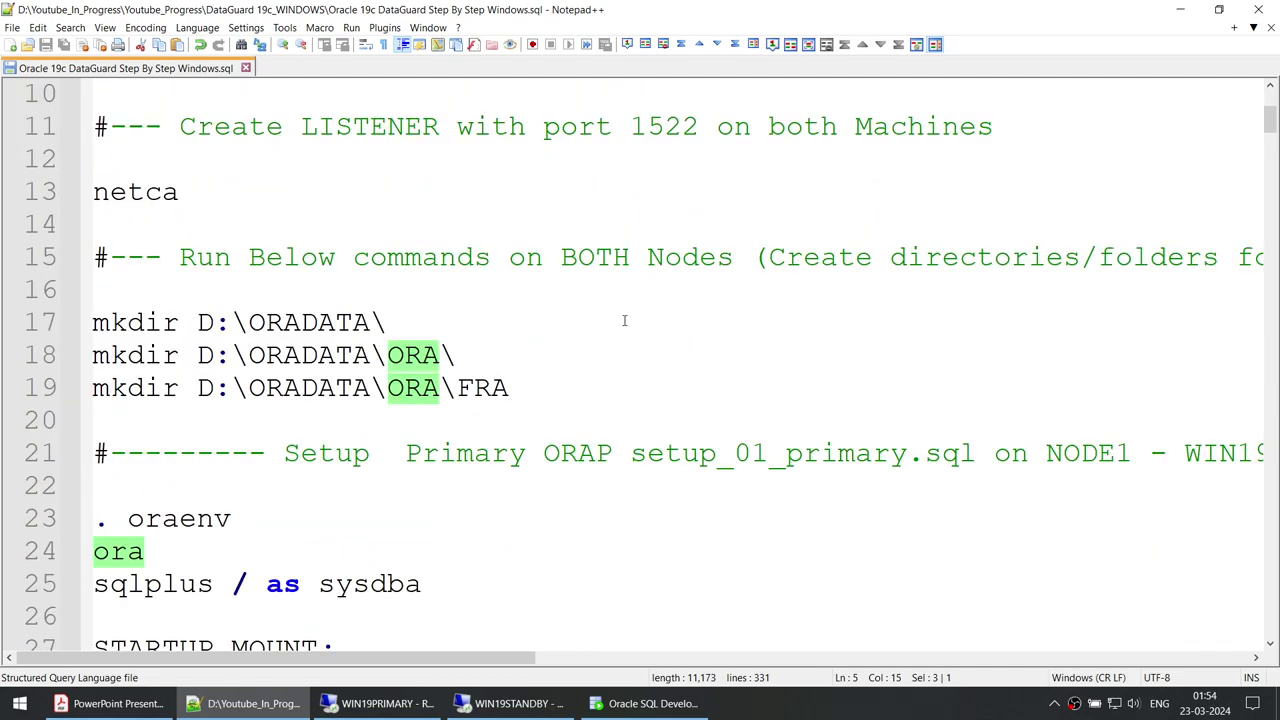
left_click(1179, 12)
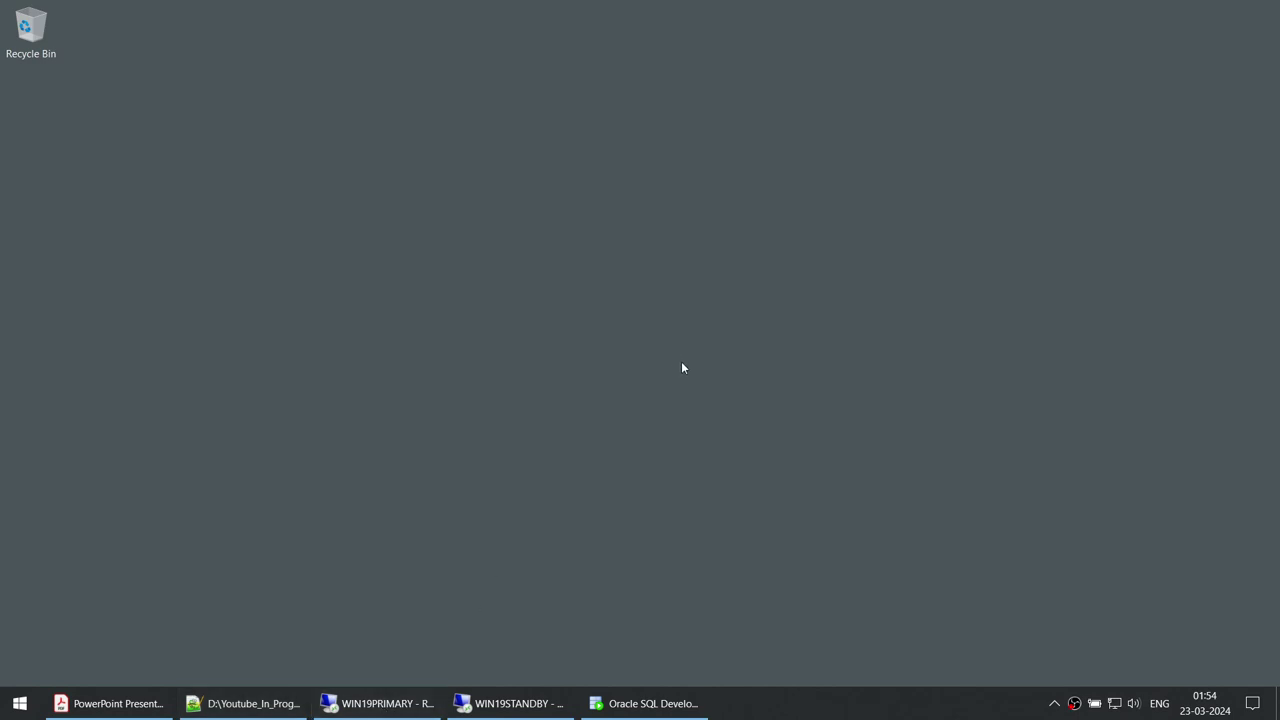
left_click(377, 703)
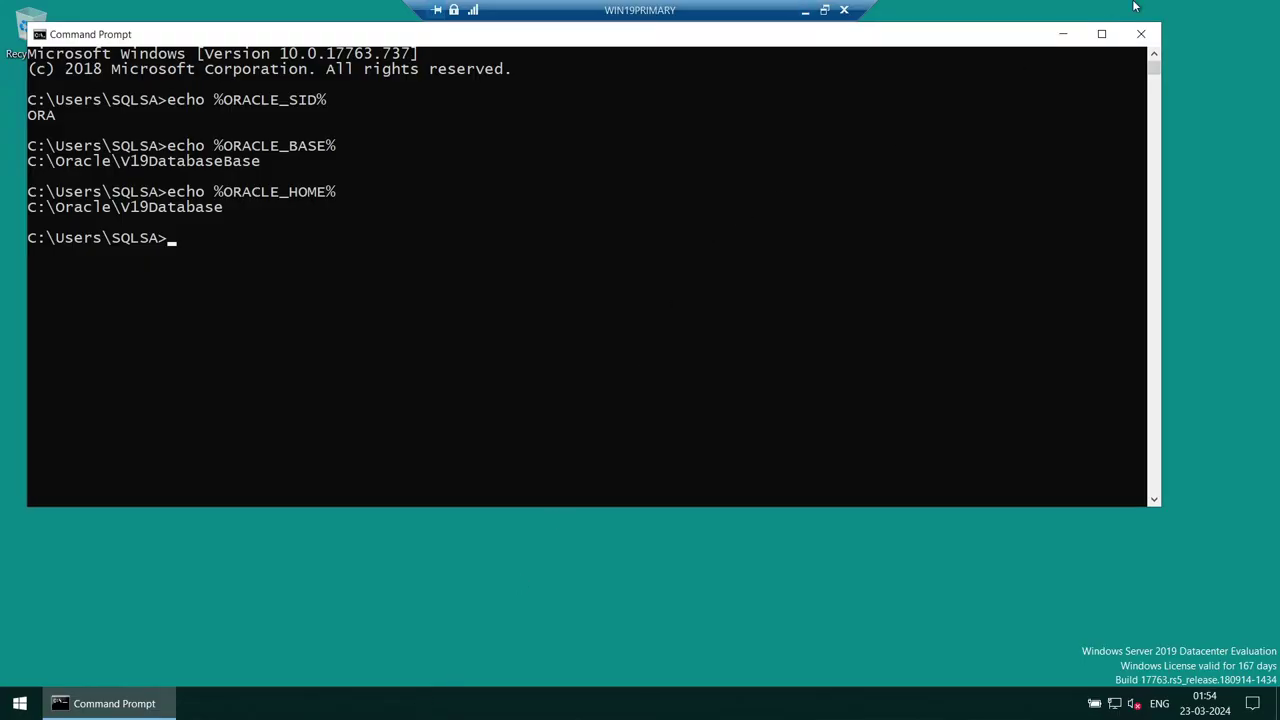
left_click(1064, 36)
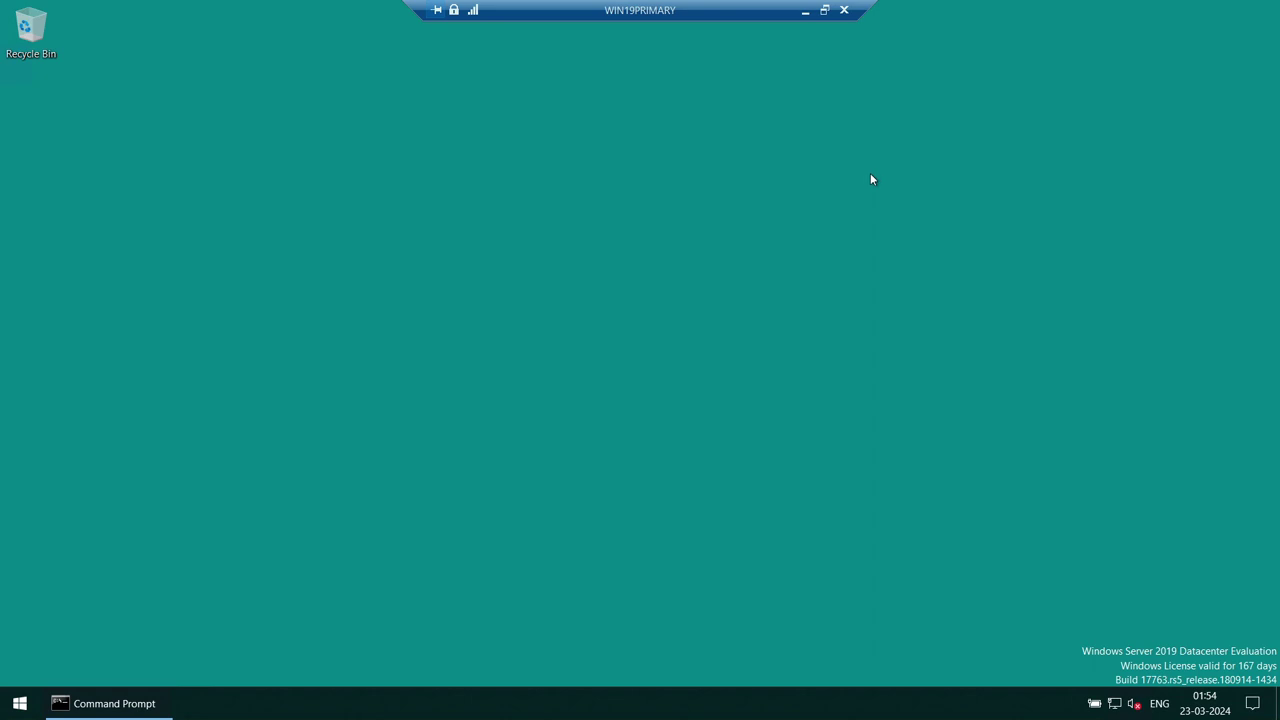
key("super+e")
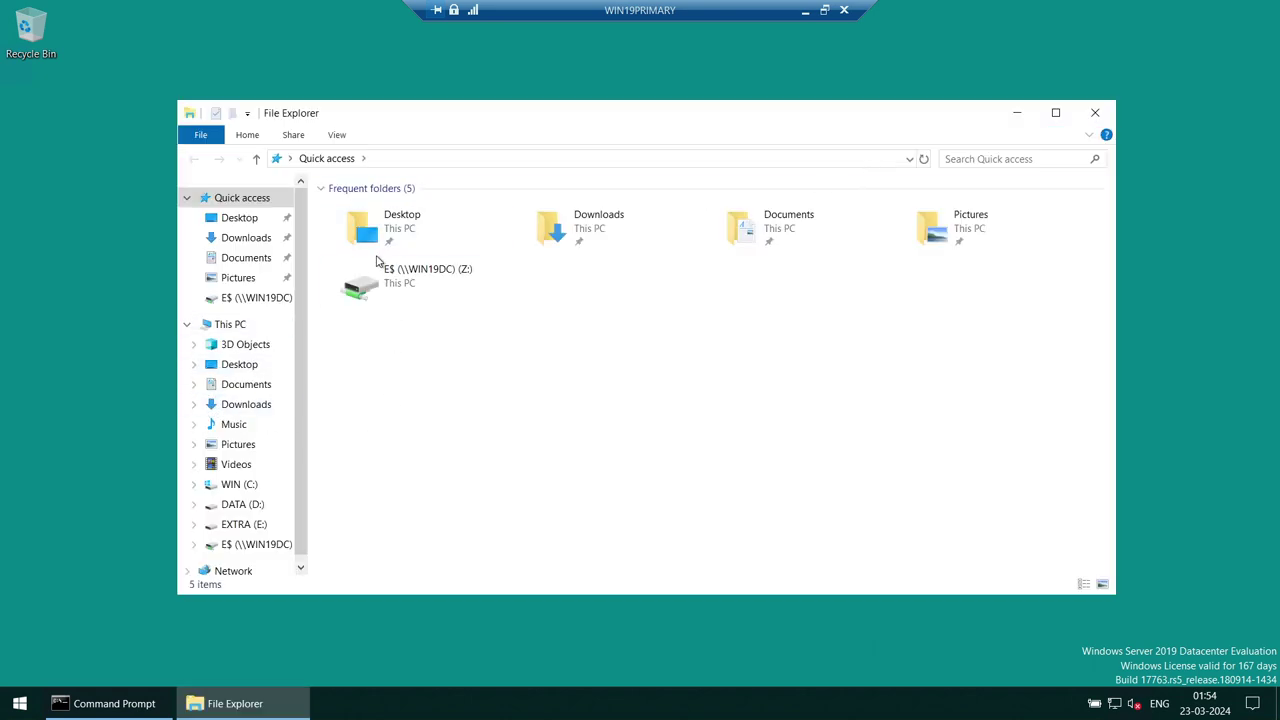
left_click(245, 485)
double_click(375, 228)
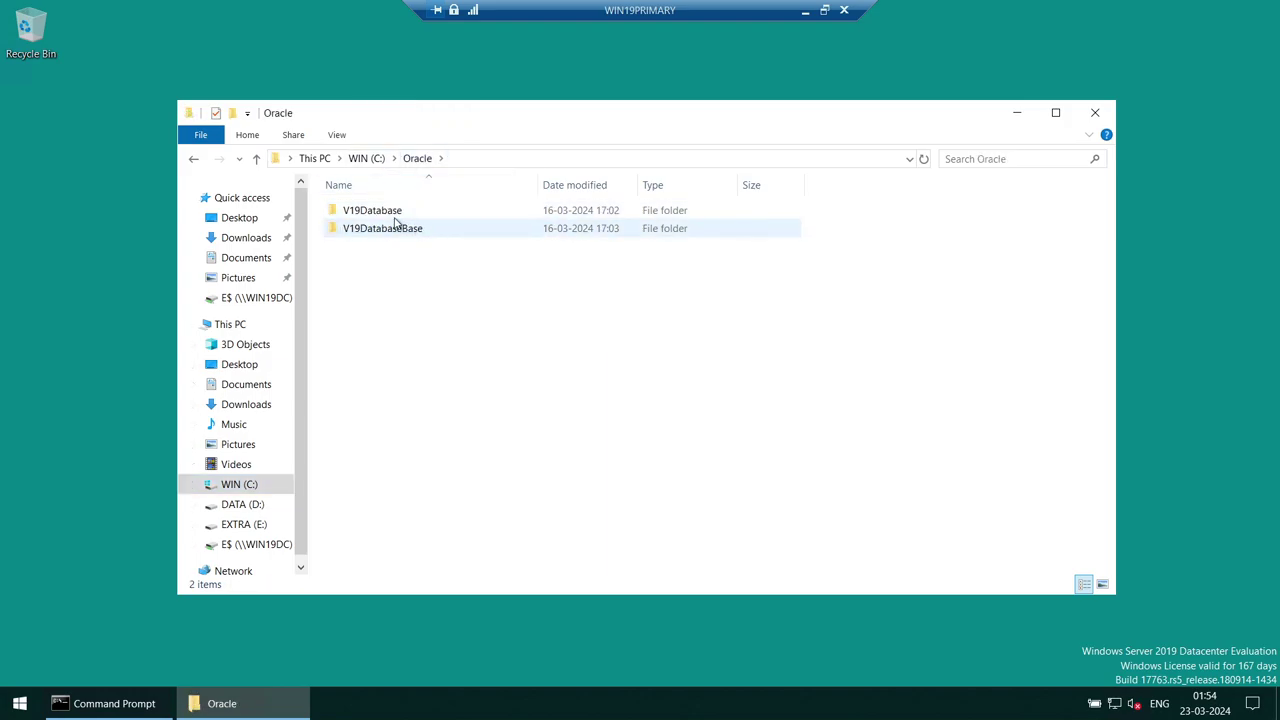
double_click(396, 214)
left_click(560, 158)
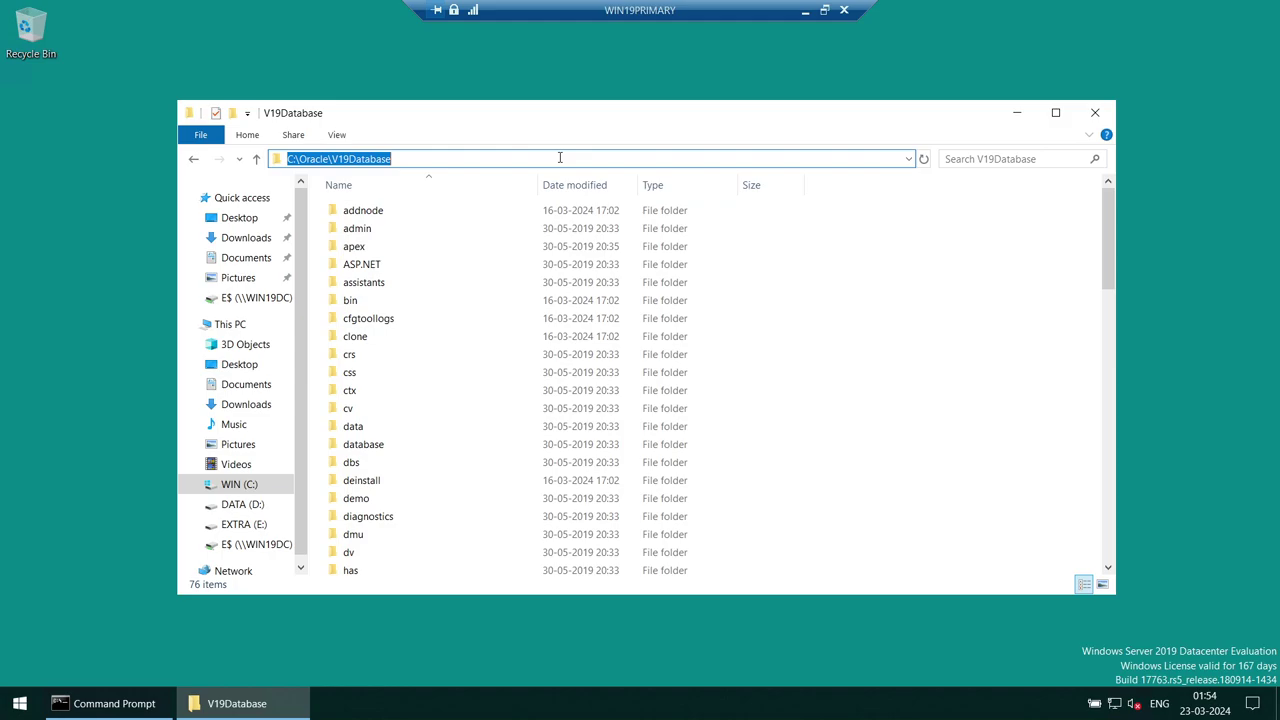
Step: Compare the V19Database folder path with the ORACLE_HOME output in Command Prompt on WIN19PRIMARY, and return to the folder
left_click(50, 705)
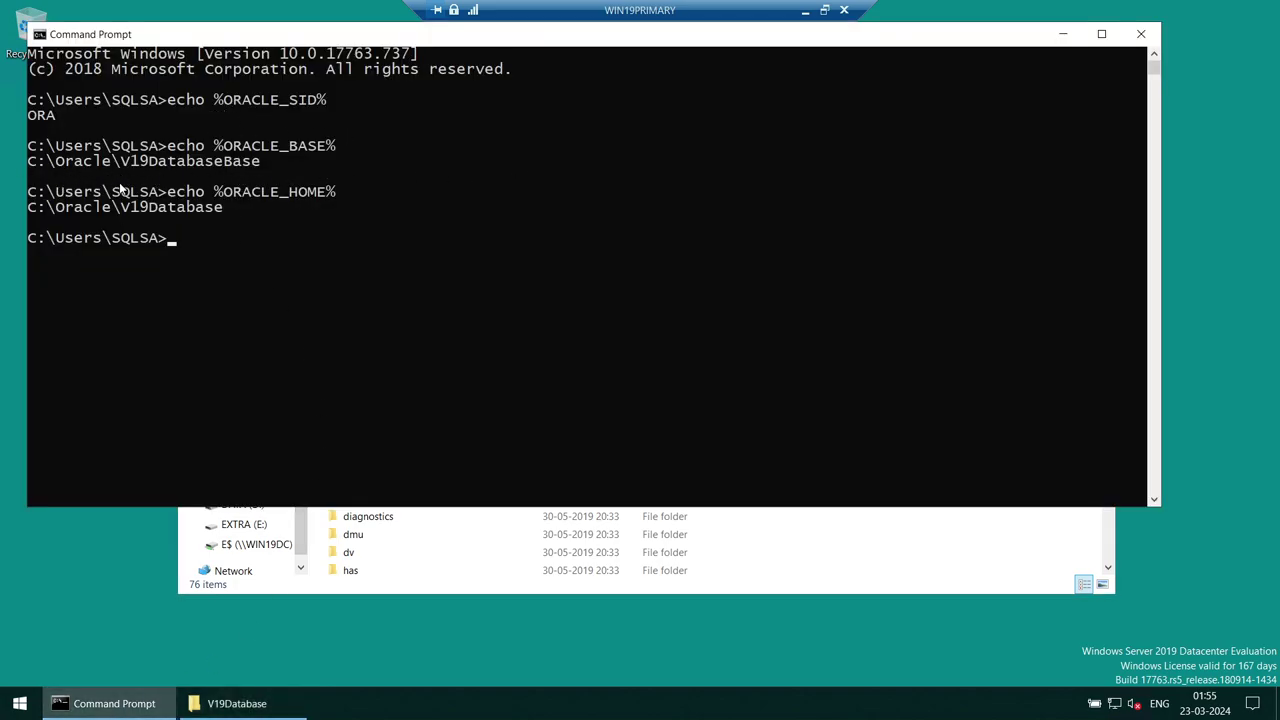
left_click(1063, 34)
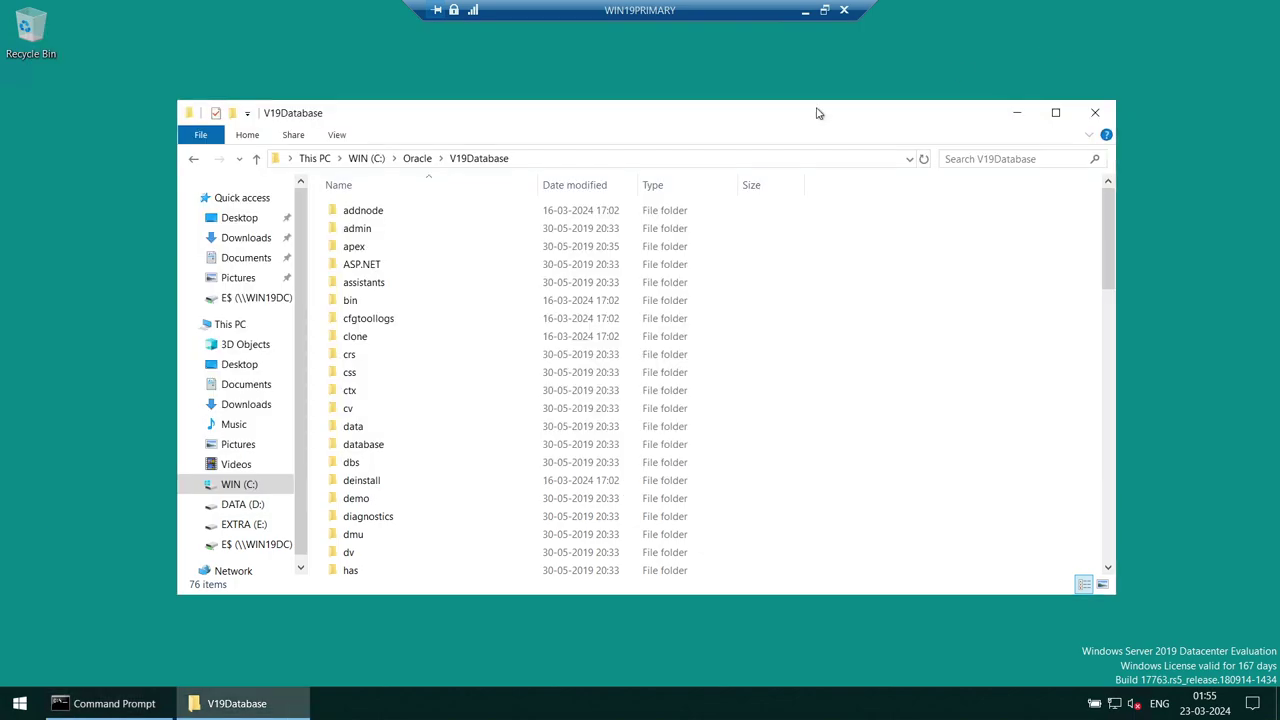
left_click(548, 160)
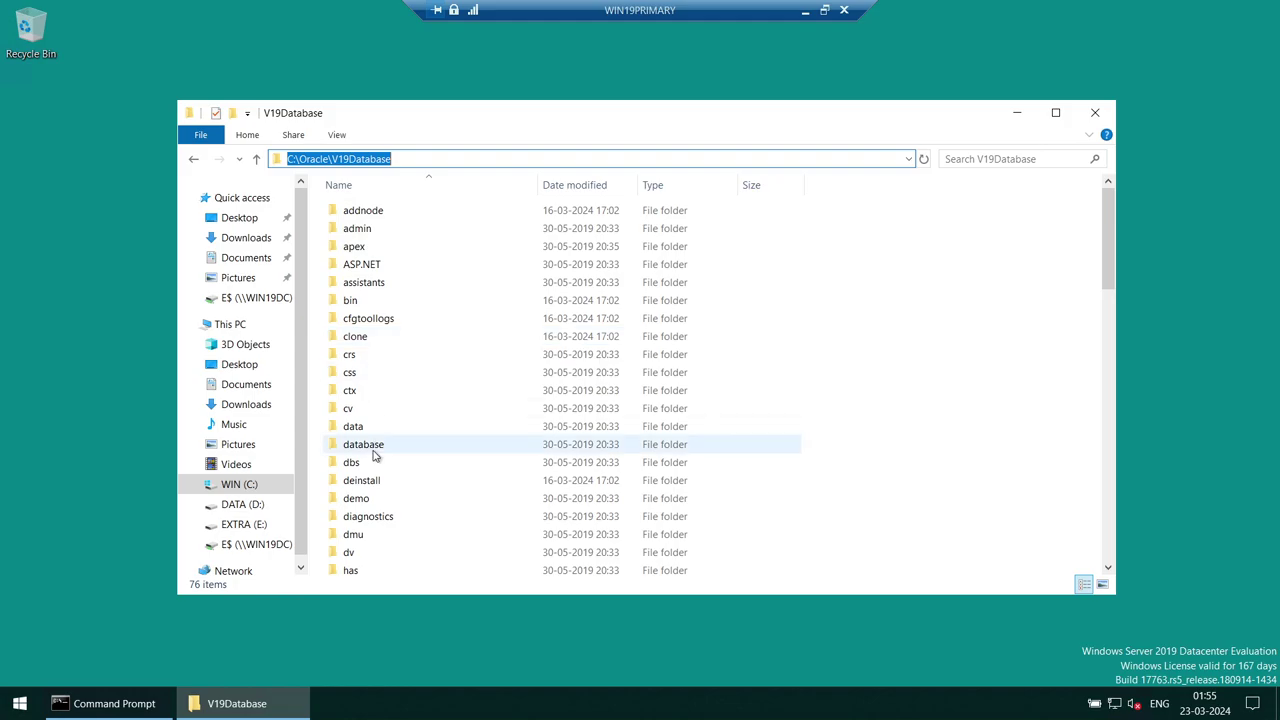
Step: Open the network\admin subfolder of V19Database on WIN19PRIMARY and copy its full path
scroll(374, 456, "down", 3)
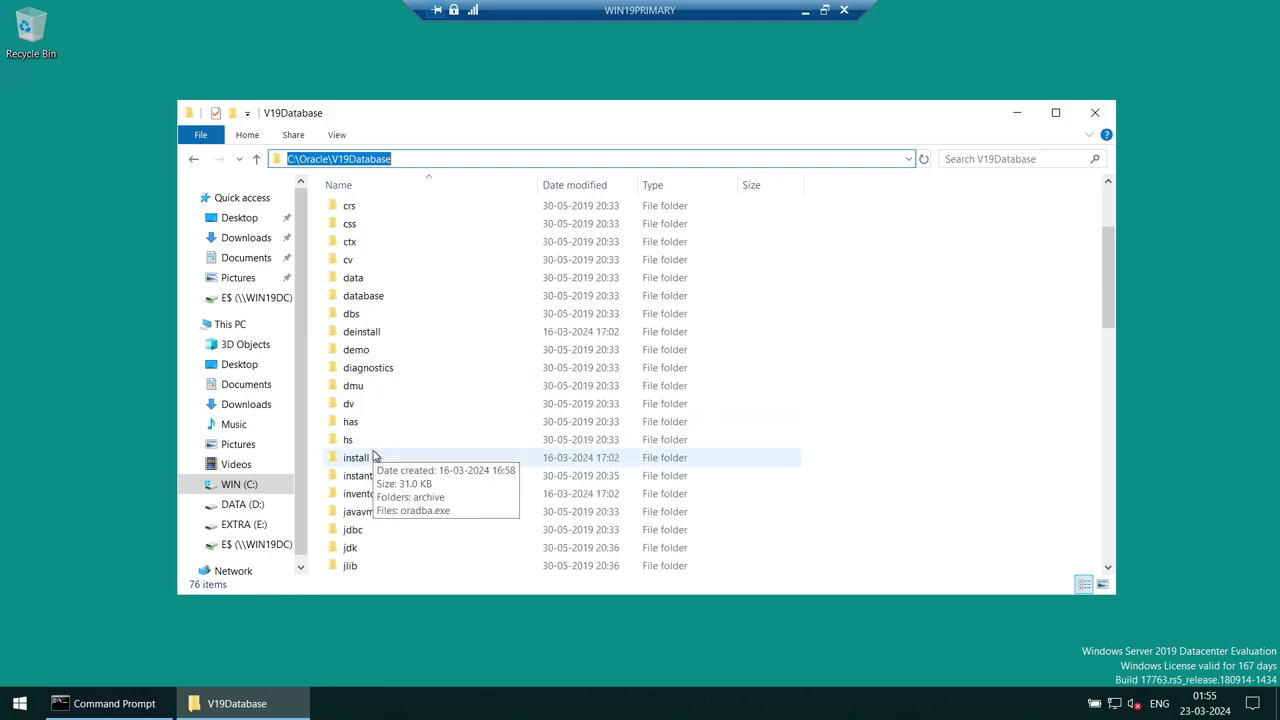
scroll(374, 456, "down", 2)
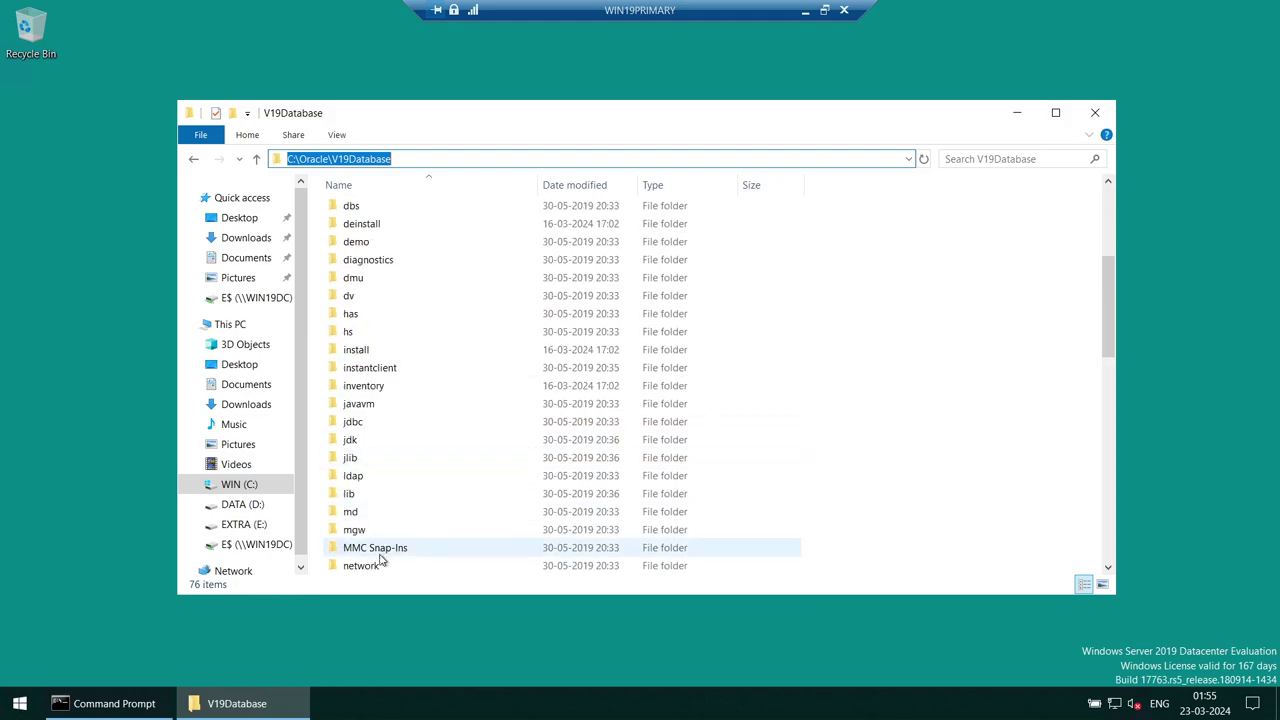
left_click(378, 566)
double_click(378, 566)
double_click(356, 212)
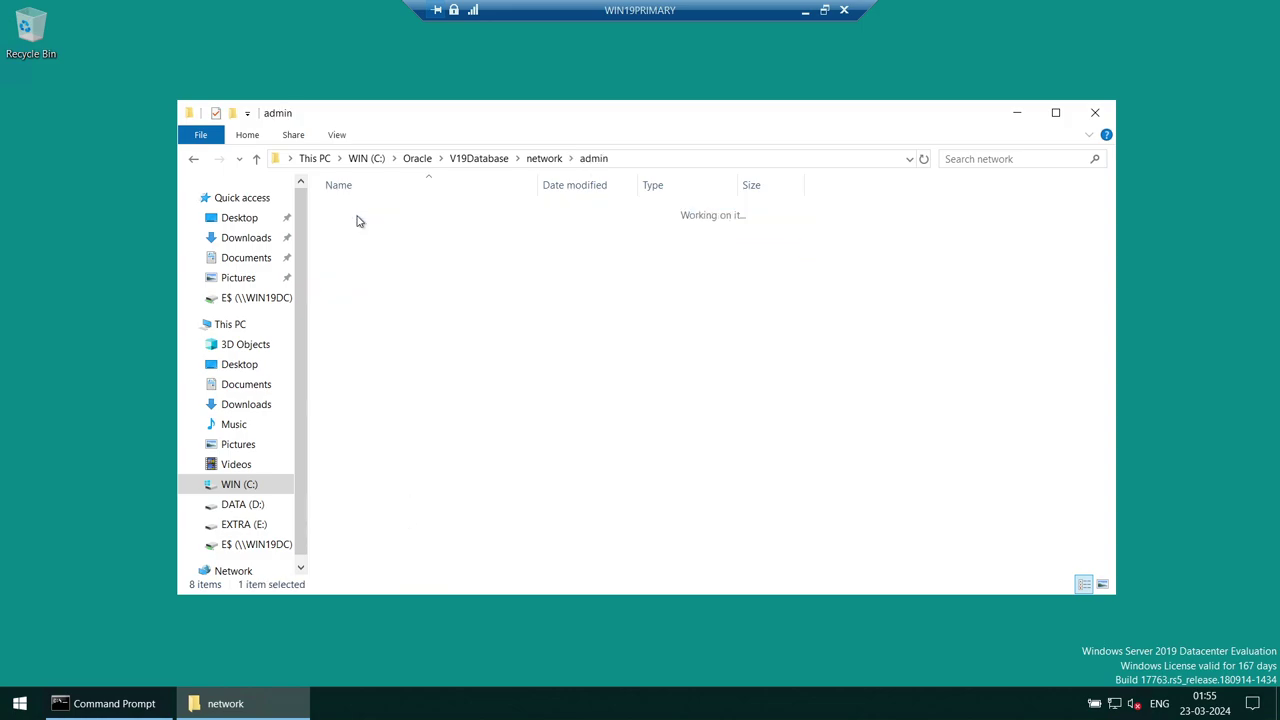
left_click(637, 157)
key("ctrl+c")
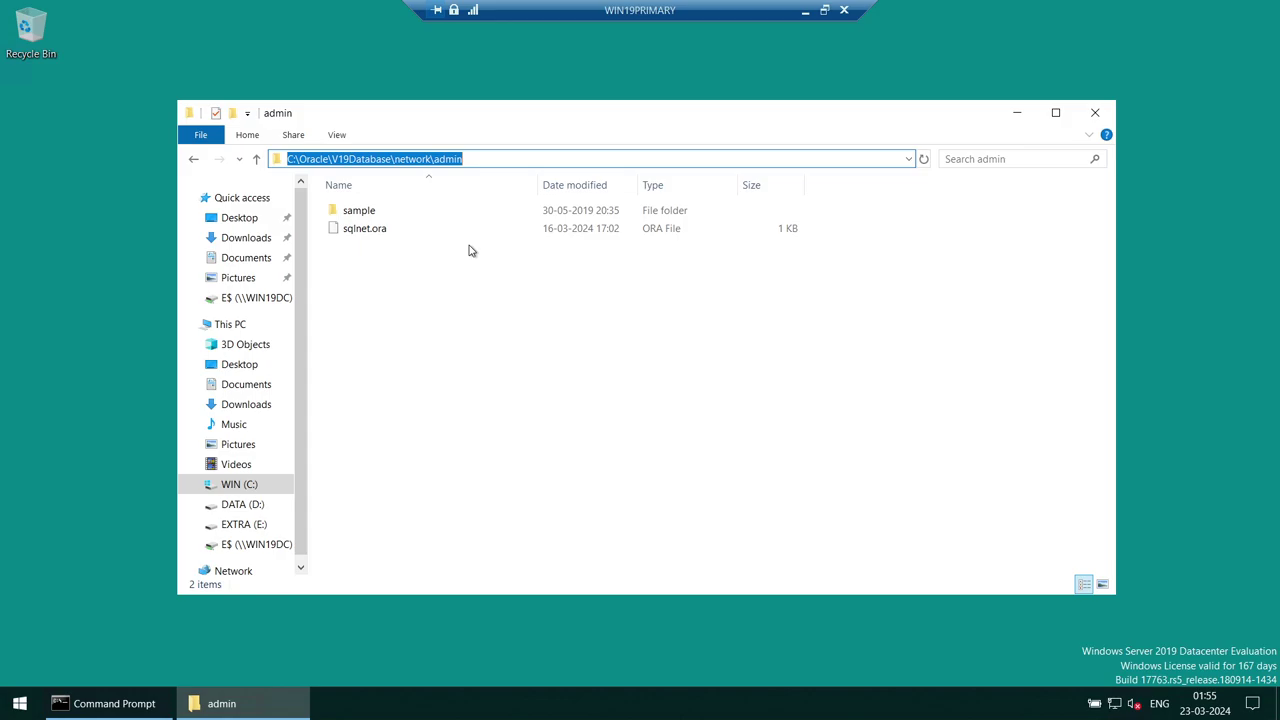
Step: On WIN19STANDBY, open C:\Oracle\V19Database\network\admin in File Explorer to check its files, and minimize the open windows and the session
left_click(805, 11)
left_click(470, 703)
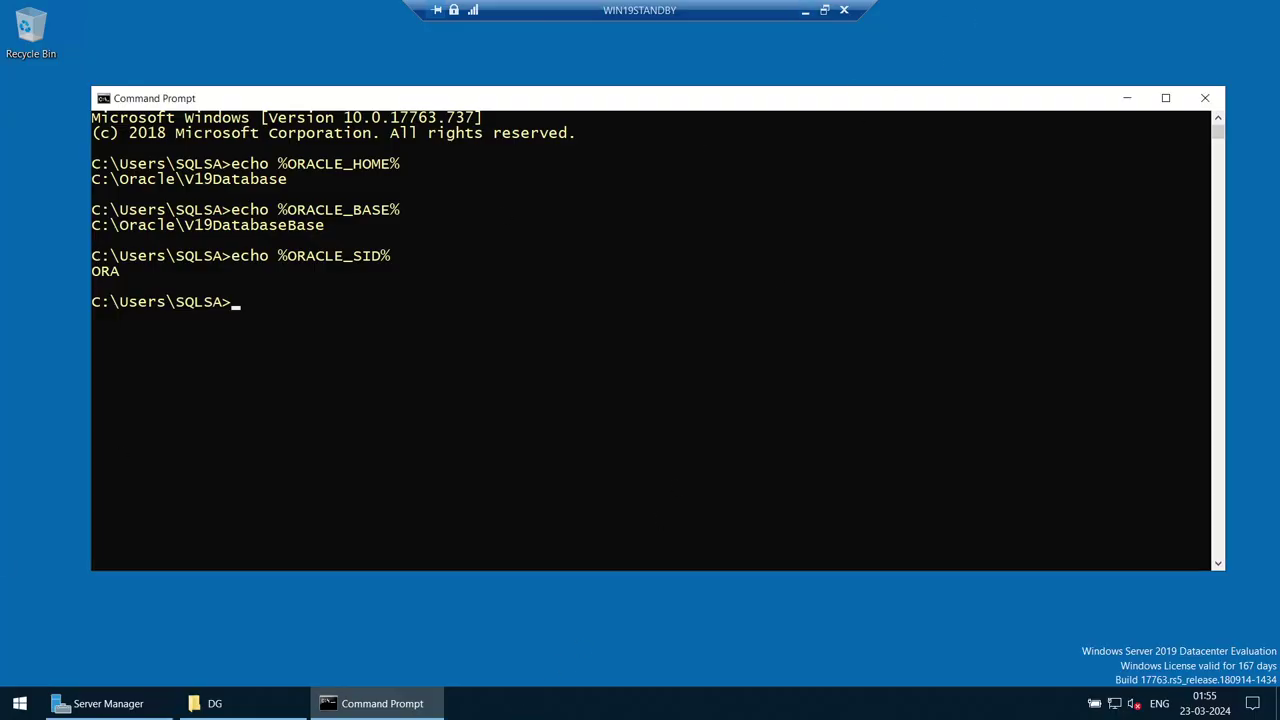
key("super+e")
left_click(435, 179)
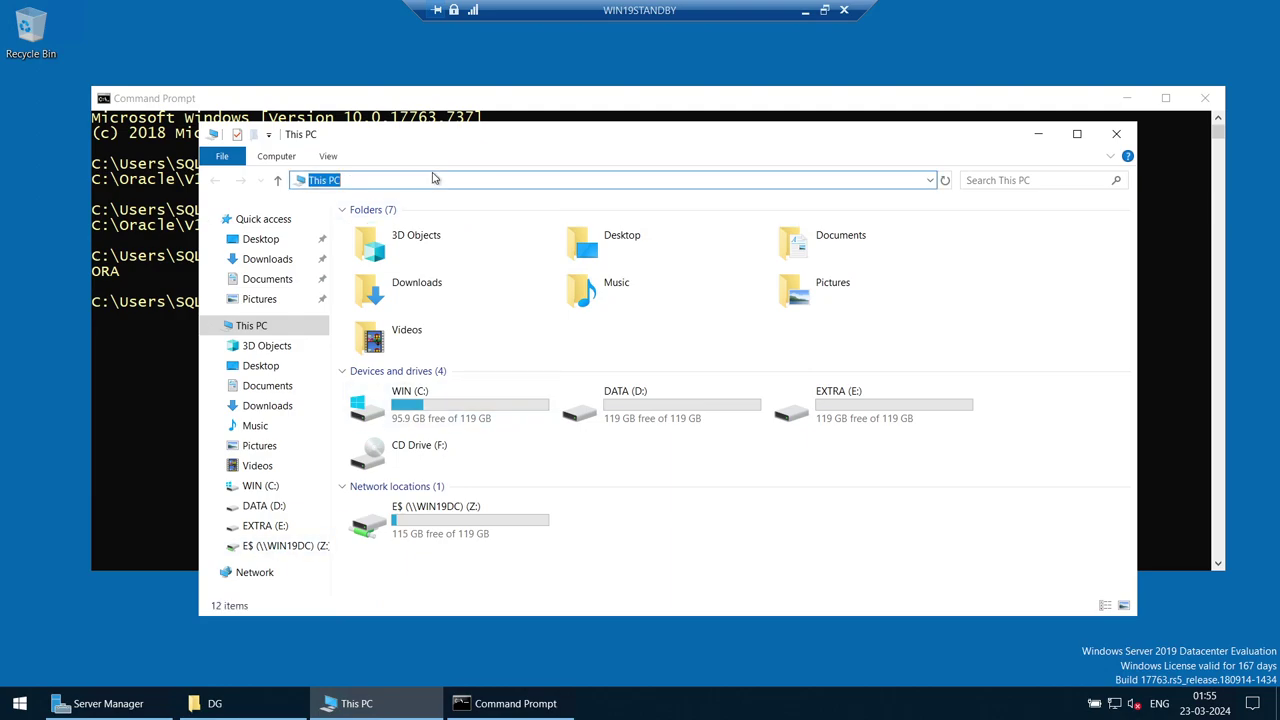
key("ctrl+v")
key("Return")
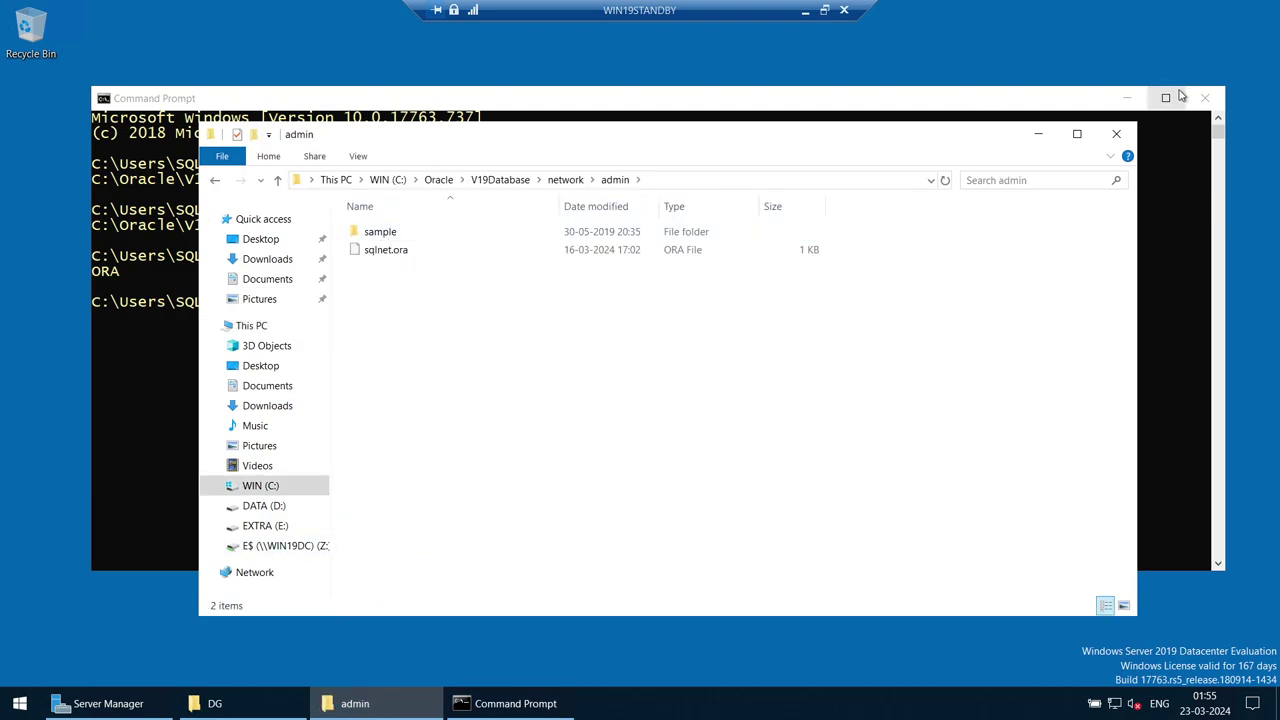
left_click(1140, 99)
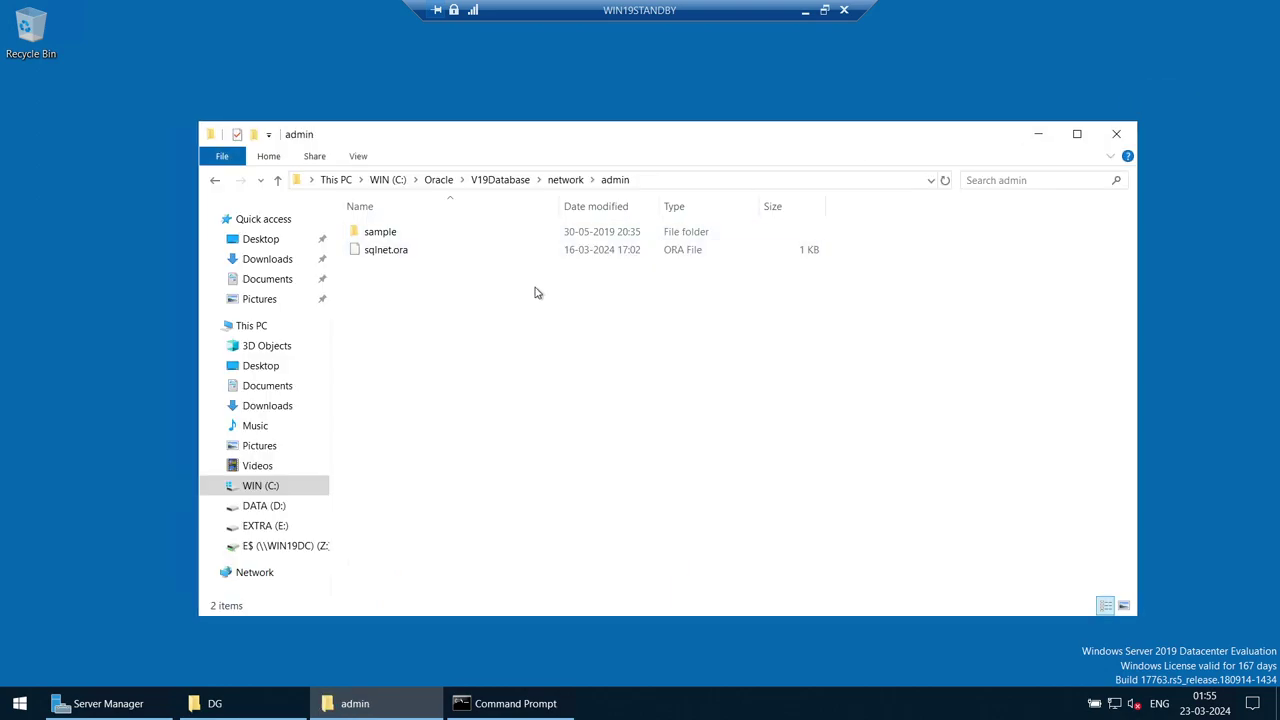
left_click(1039, 134)
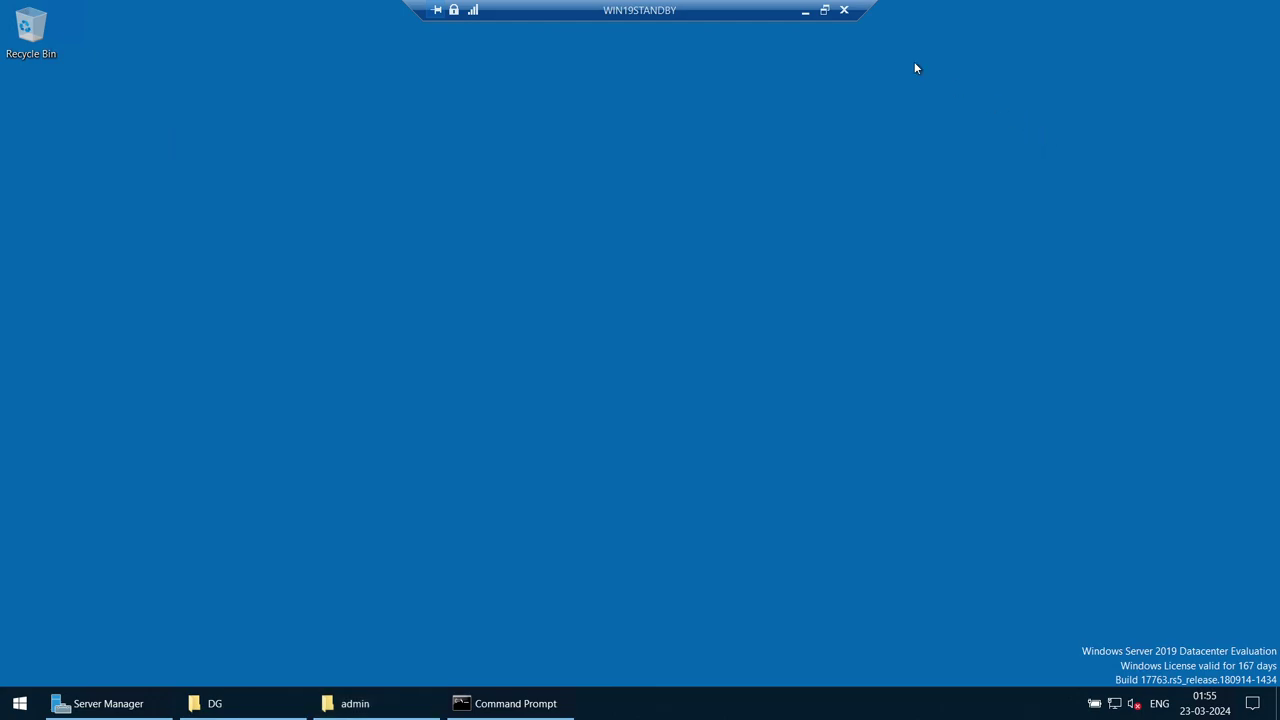
left_click(805, 12)
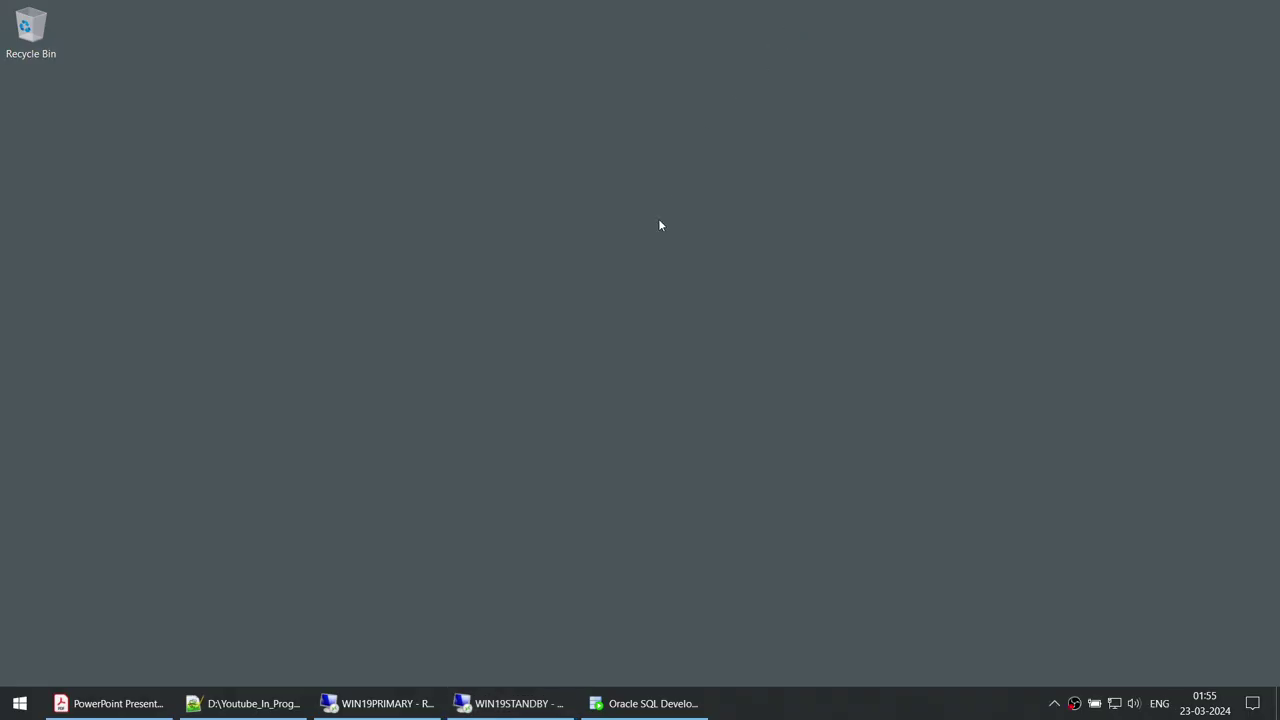
Step: Recheck the admin folder on WIN19PRIMARY, and review the environment variable lines and listener port 1522 in the Notepad++ notes
left_click(394, 709)
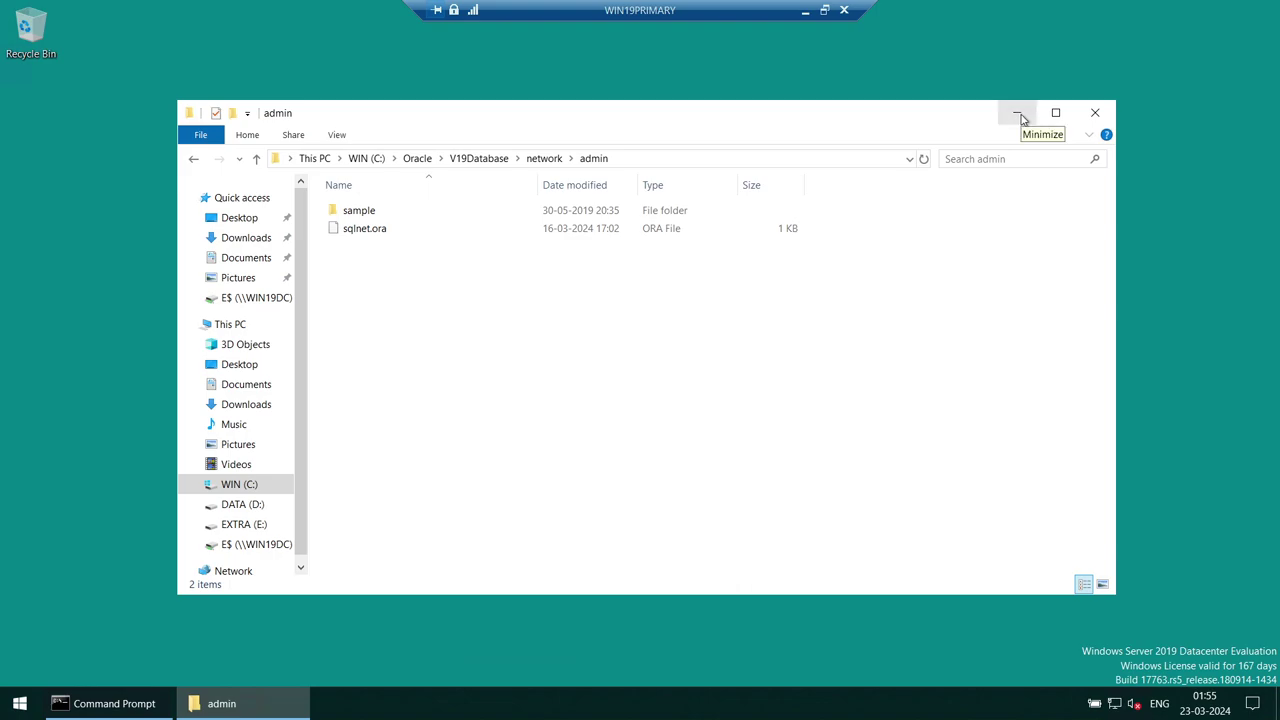
left_click(810, 18)
left_click(240, 703)
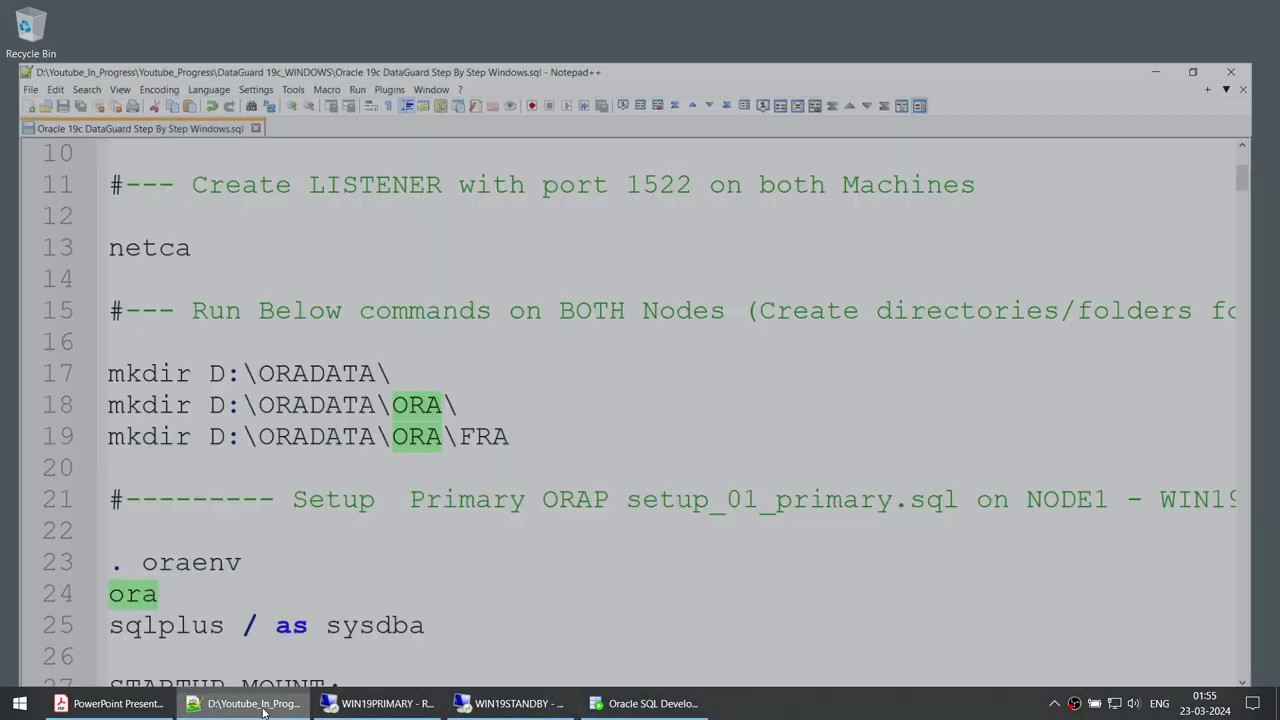
scroll(372, 209, "up", 3)
left_click_drag(340, 225, 58, 166)
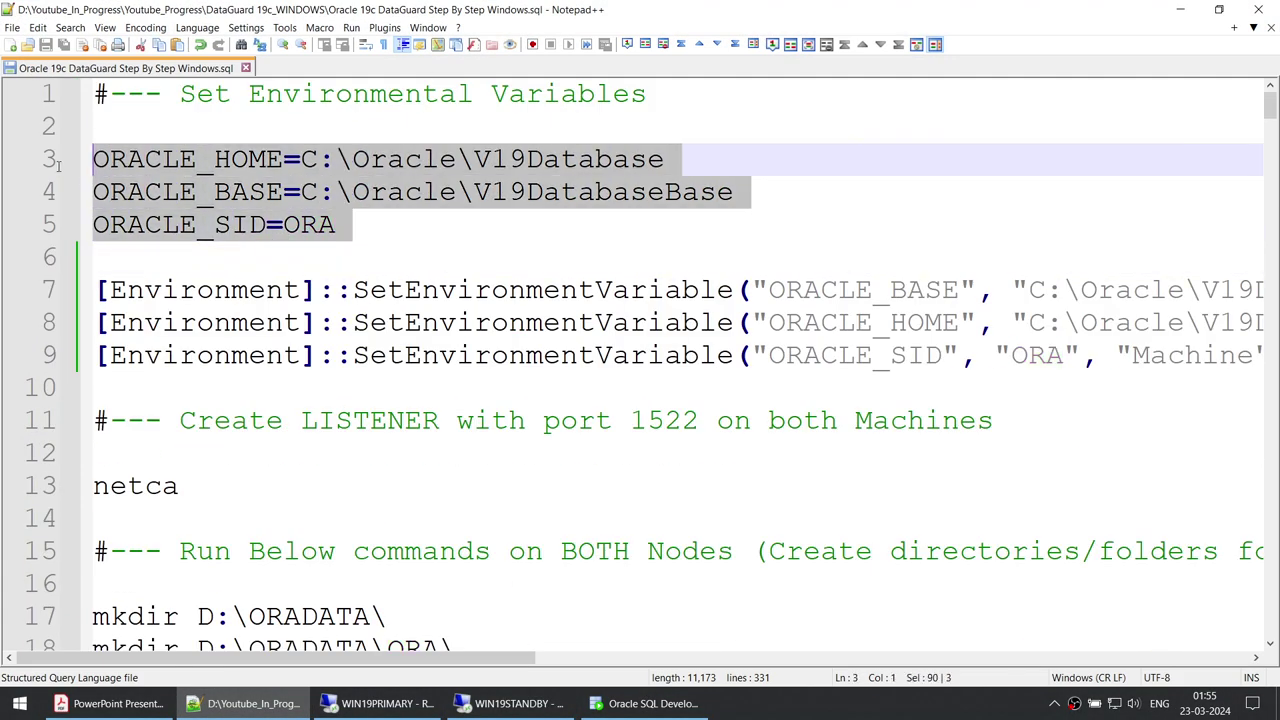
scroll(421, 245, "down", 3)
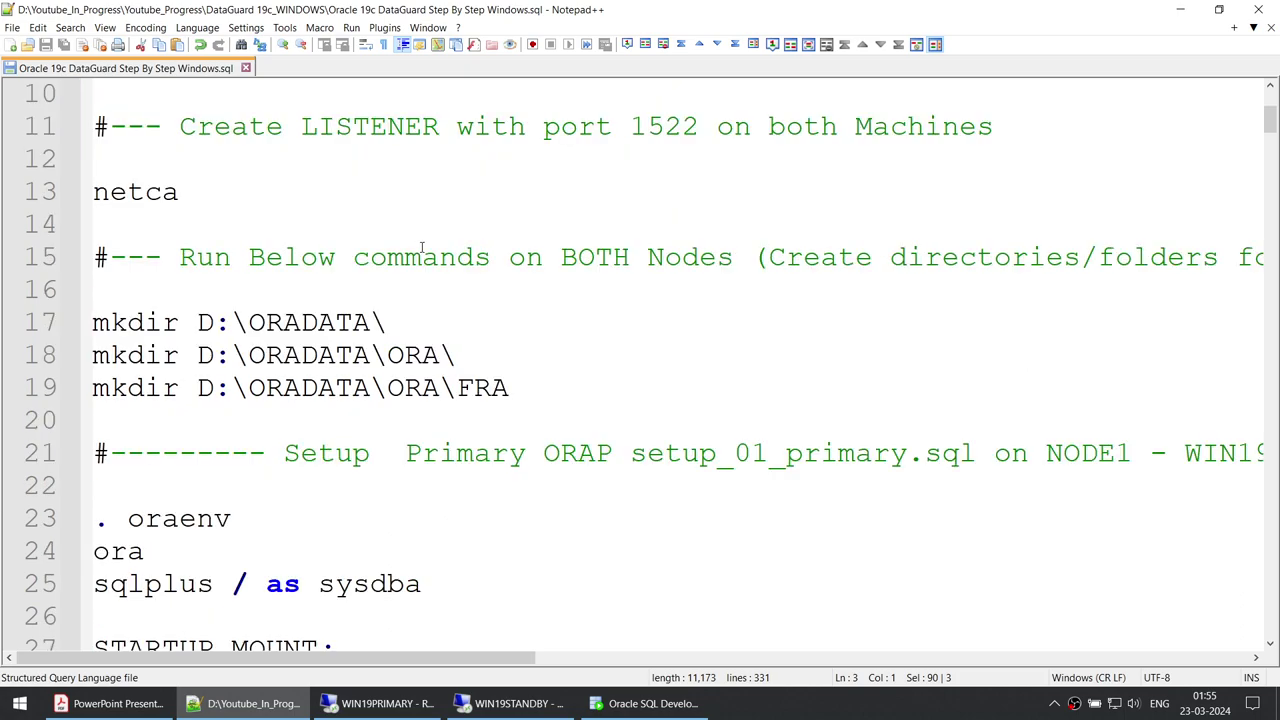
double_click(657, 130)
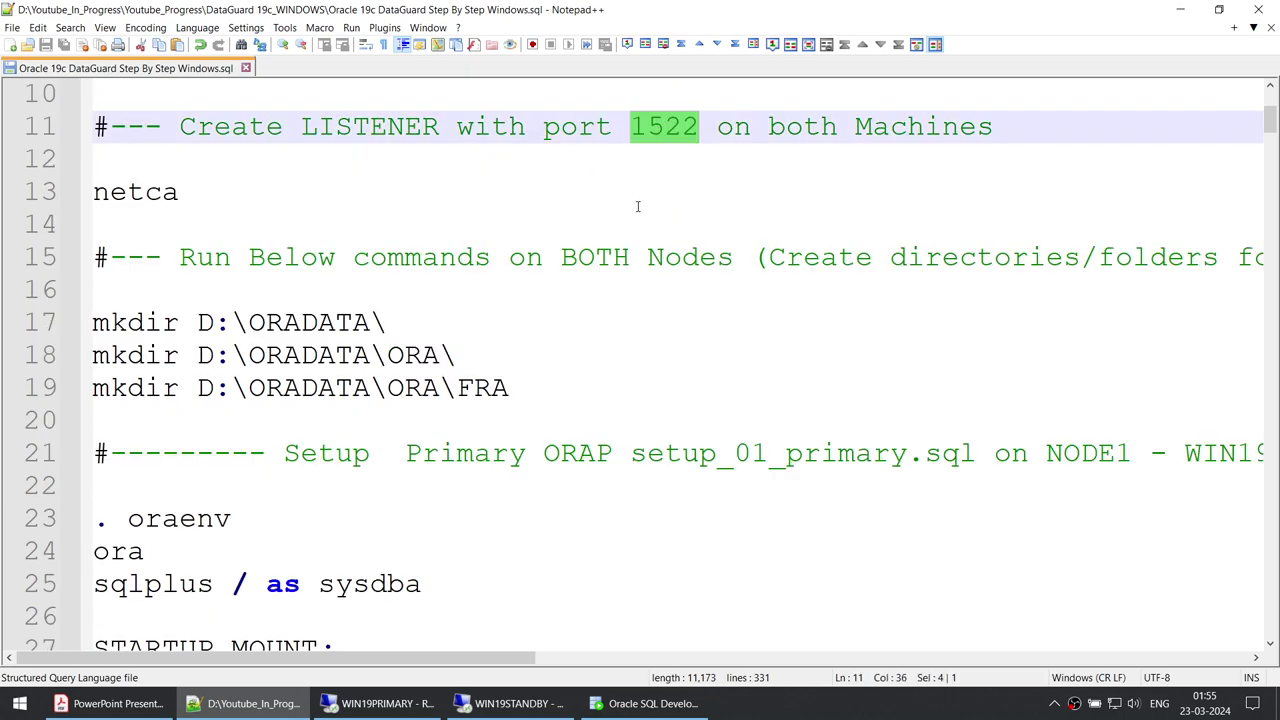
Step: Return to WIN19PRIMARY, minimize the admin folder, and expand the Oracle - OraDB19Home1 program group
left_click(1180, 9)
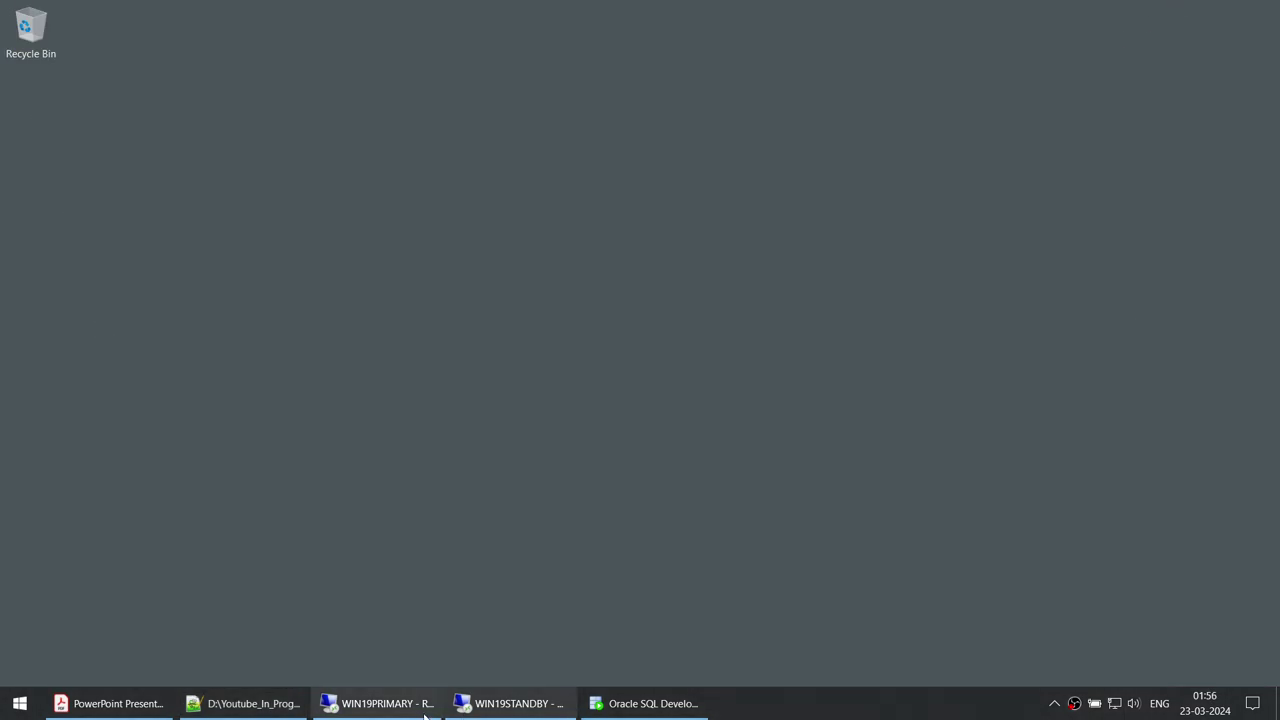
left_click(380, 703)
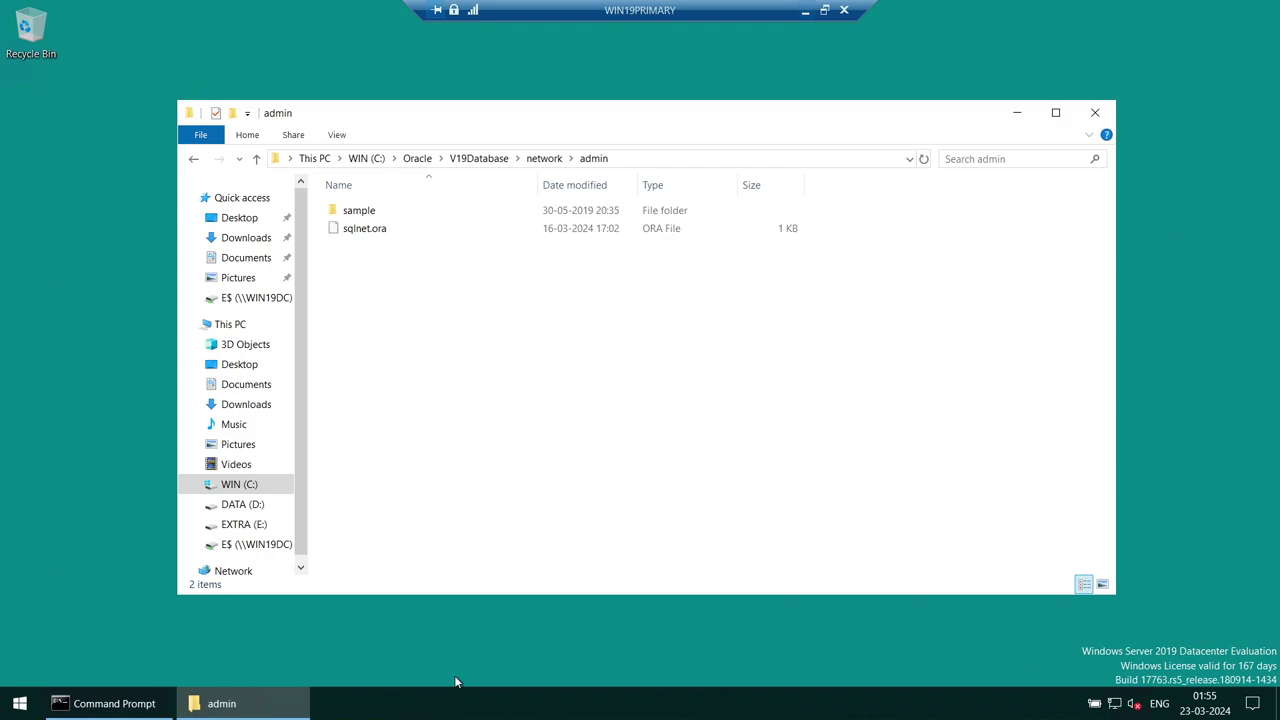
left_click(1016, 112)
left_click(19, 703)
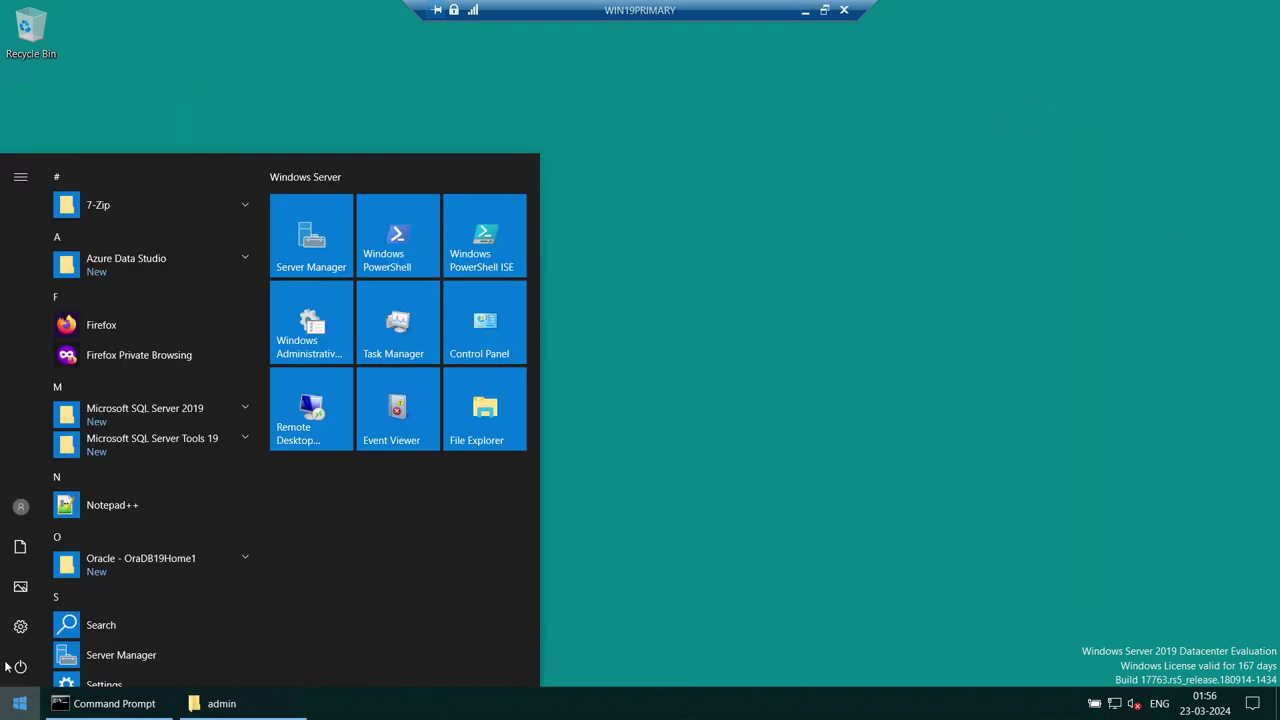
scroll(209, 449, "down", 3)
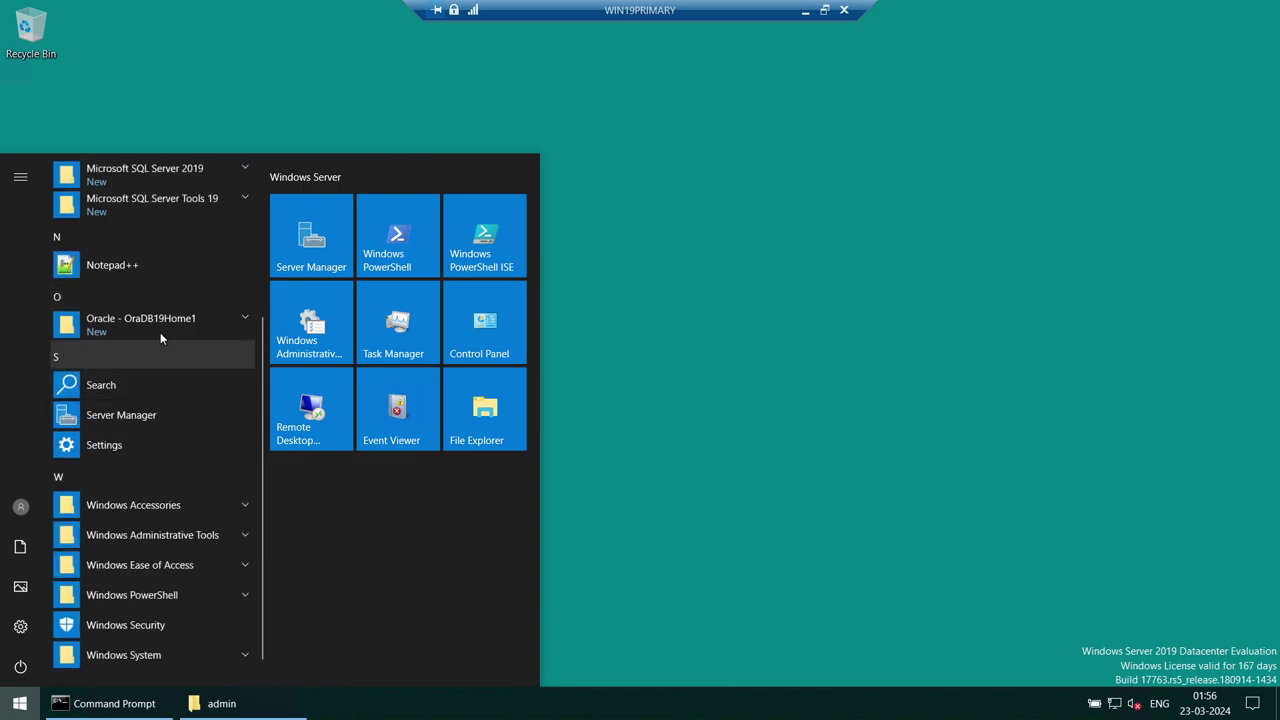
left_click(160, 332)
scroll(160, 368, "down", 2)
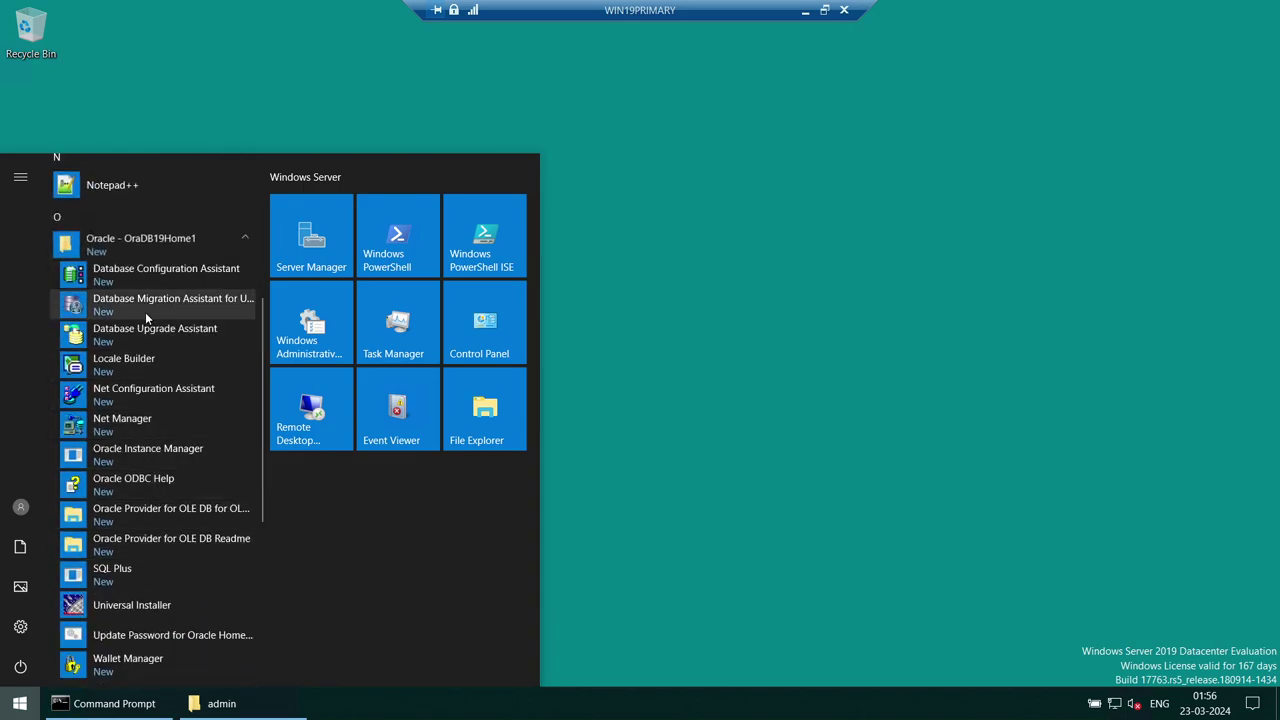
Step: Run Net Configuration Assistant as administrator on WIN19PRIMARY and proceed from its Welcome page to the listener configuration page
right_click(162, 396)
mouse_move(250, 451)
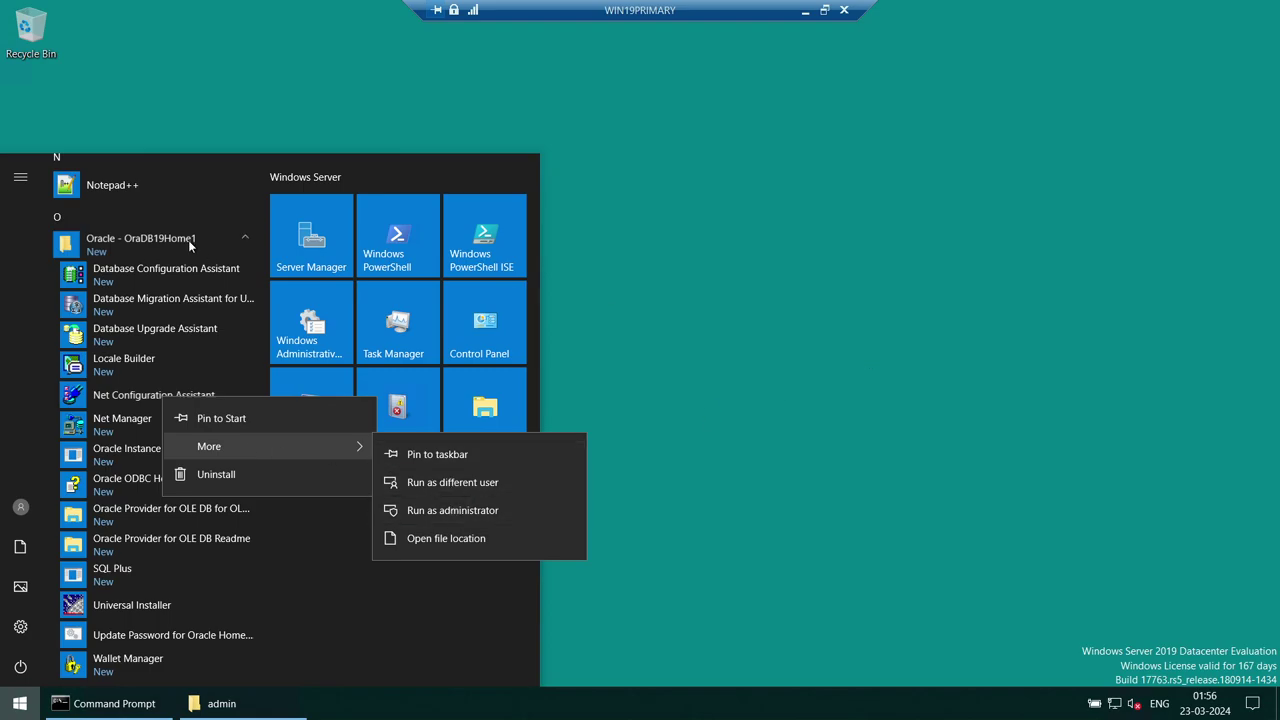
right_click(108, 410)
right_click(110, 408)
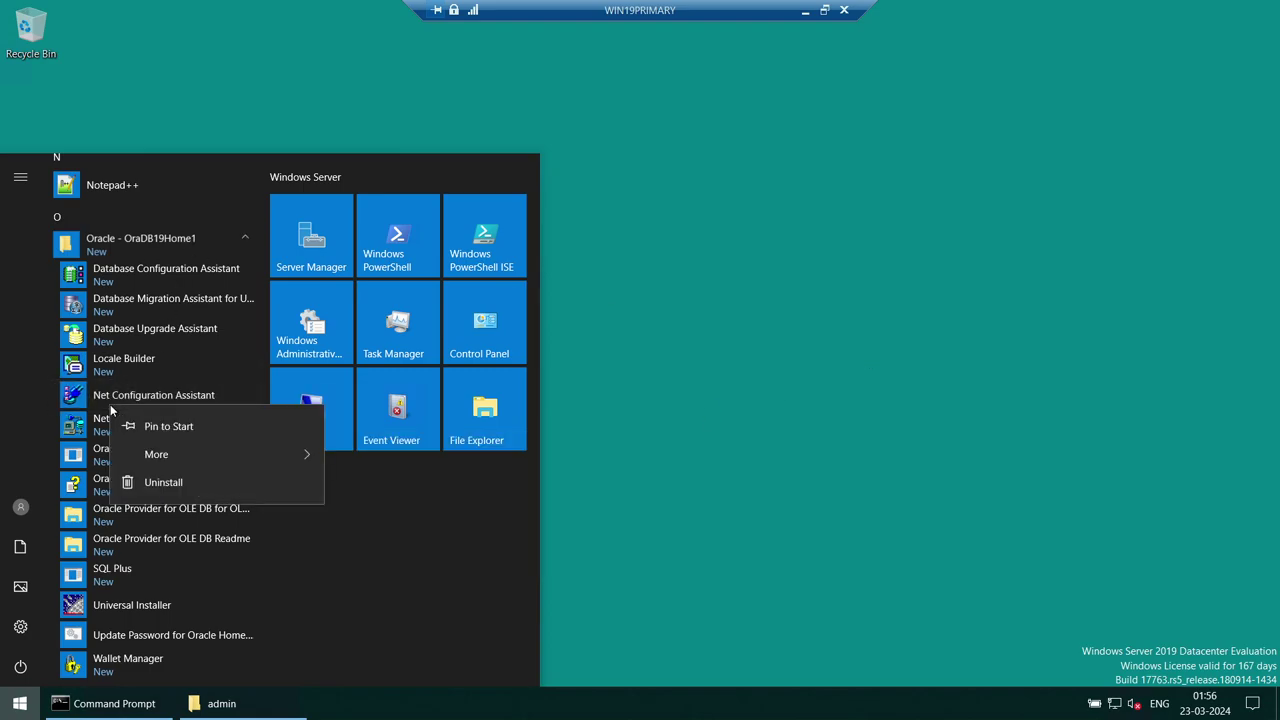
mouse_move(160, 454)
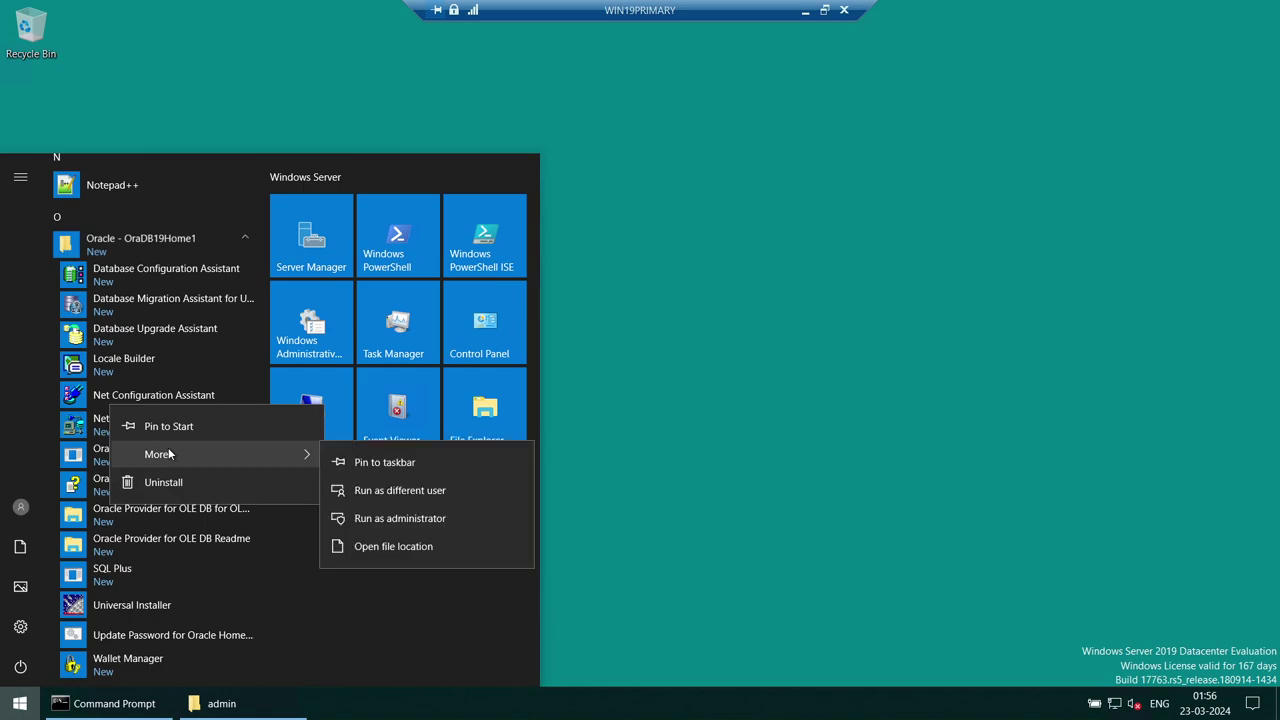
left_click(446, 519)
left_click(606, 458)
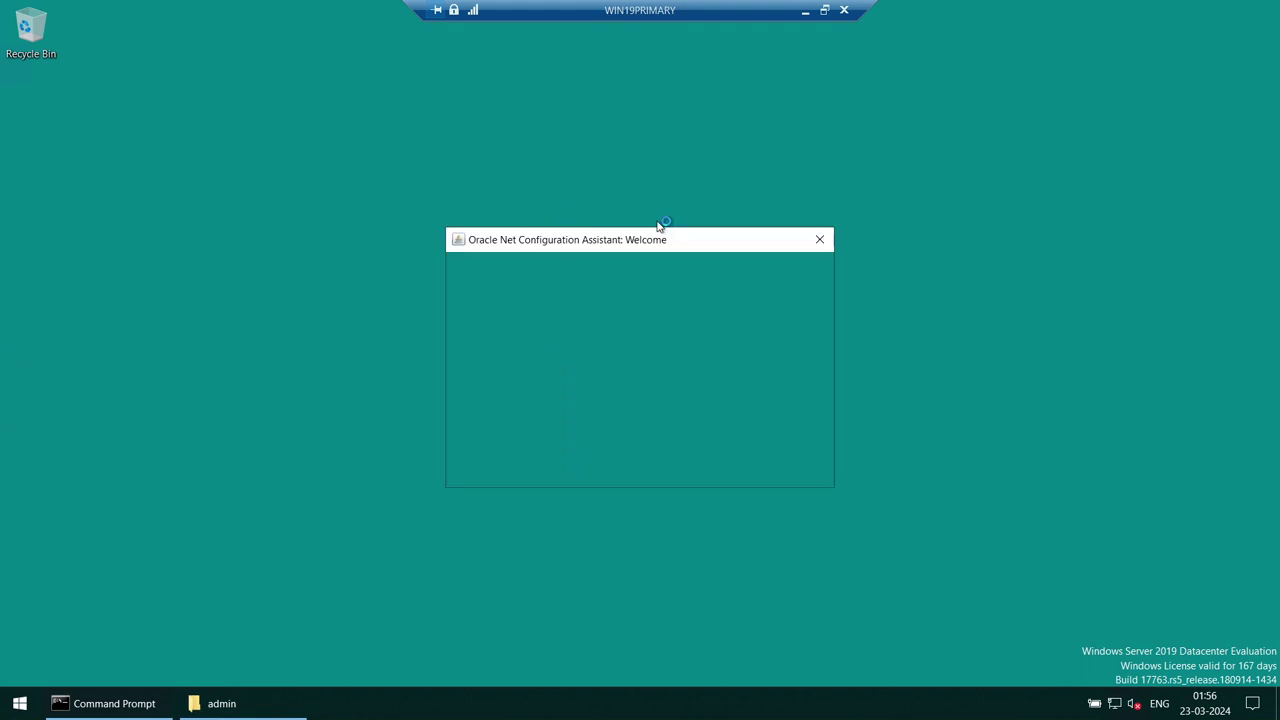
left_click_drag(663, 243, 686, 158)
left_click(756, 385)
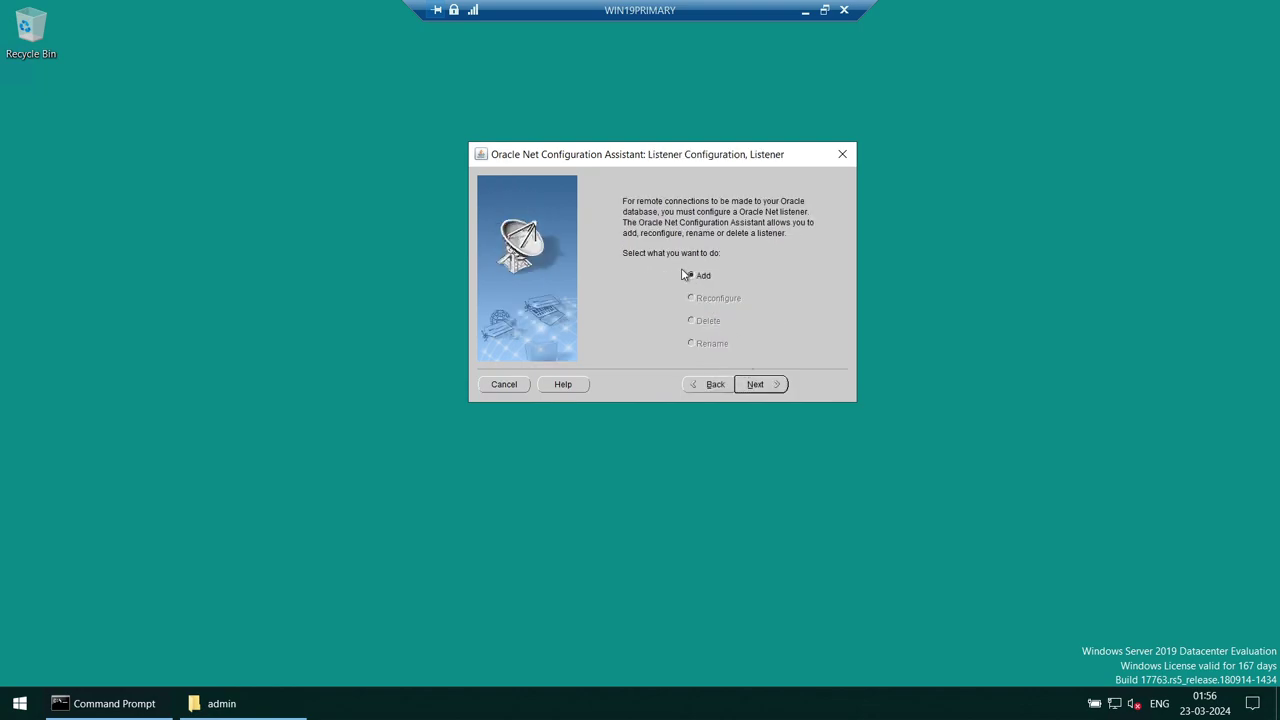
Step: Add a listener named LISTENER over TCP on port 1522 on WIN19PRIMARY, and decline configuring another listener
left_click(755, 385)
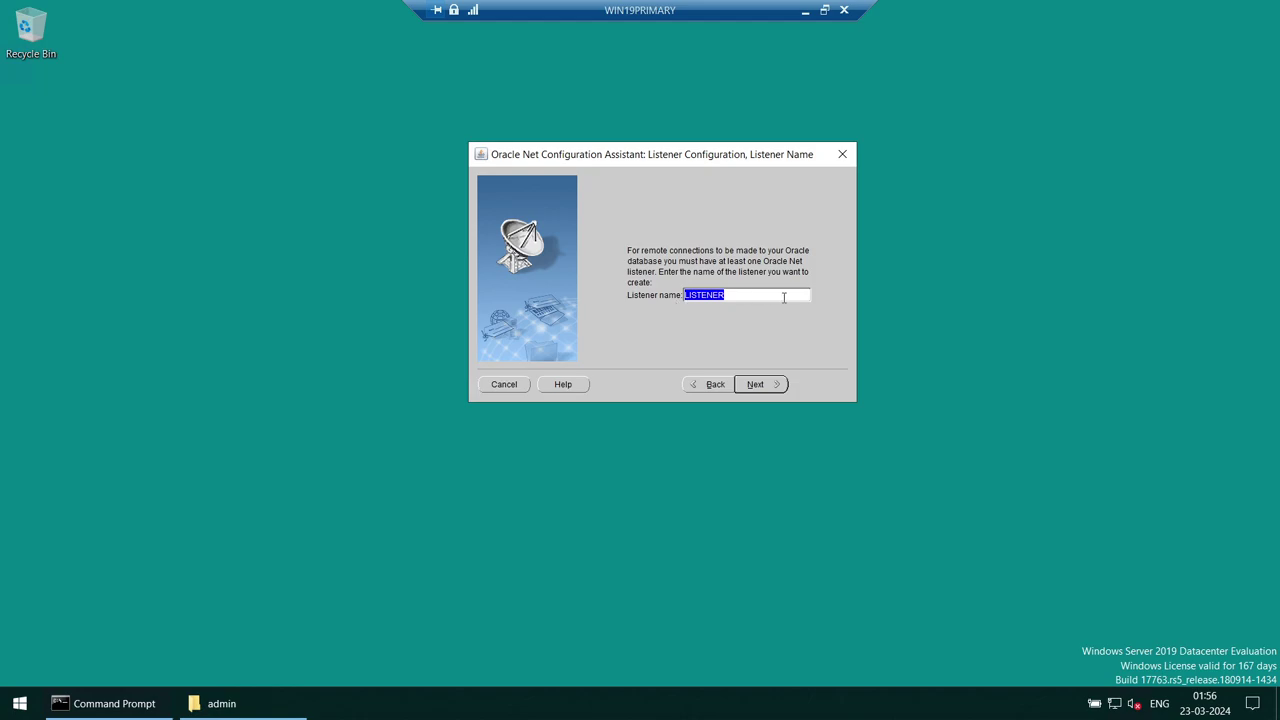
left_click(756, 384)
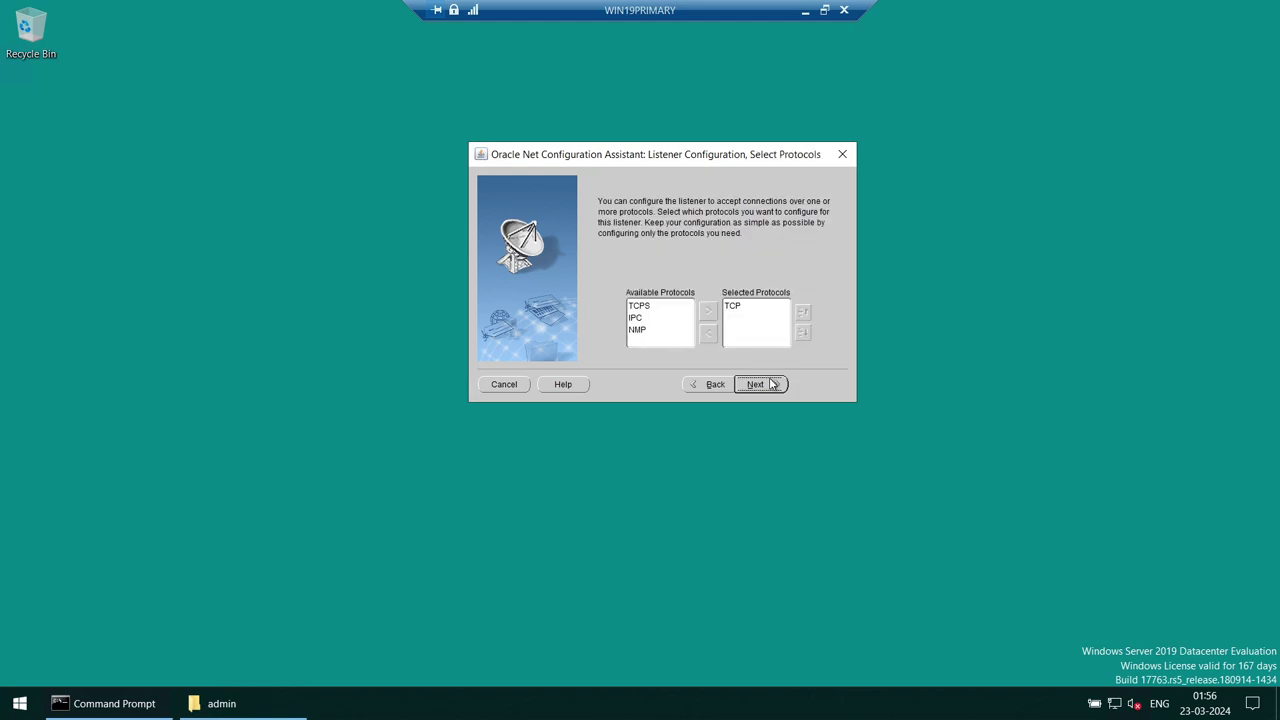
left_click(771, 384)
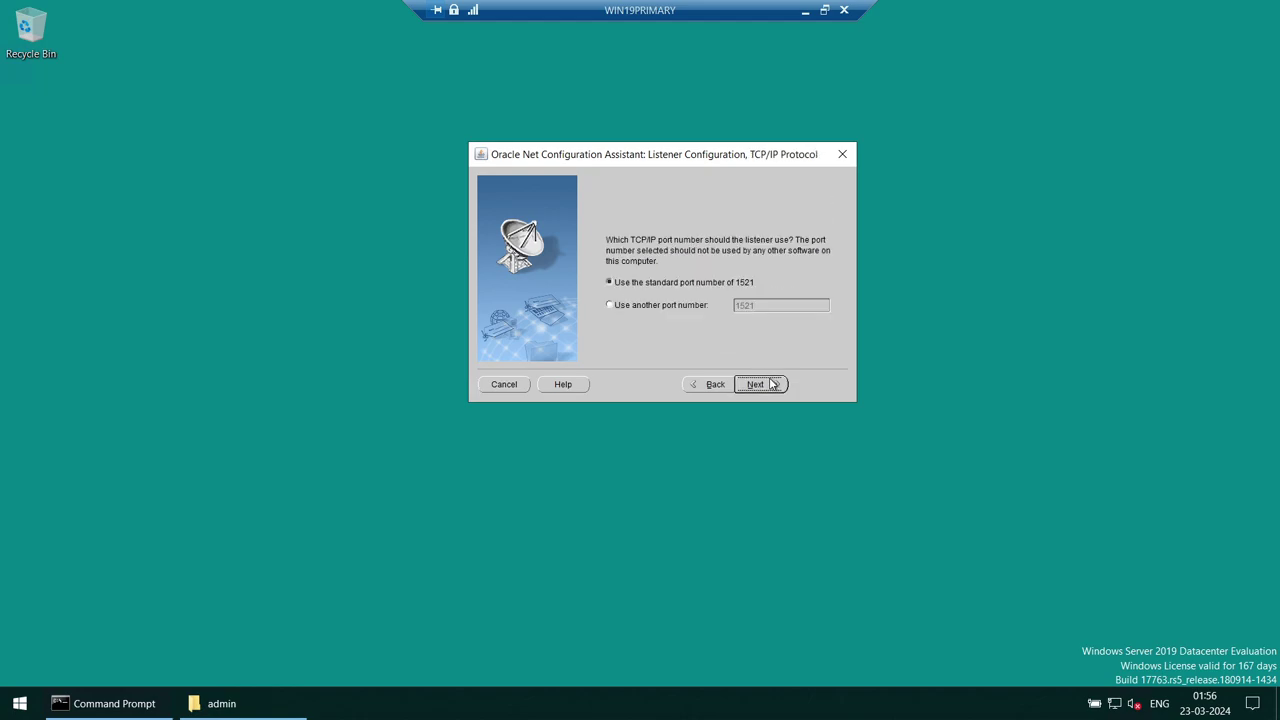
left_click(700, 306)
left_click(764, 305)
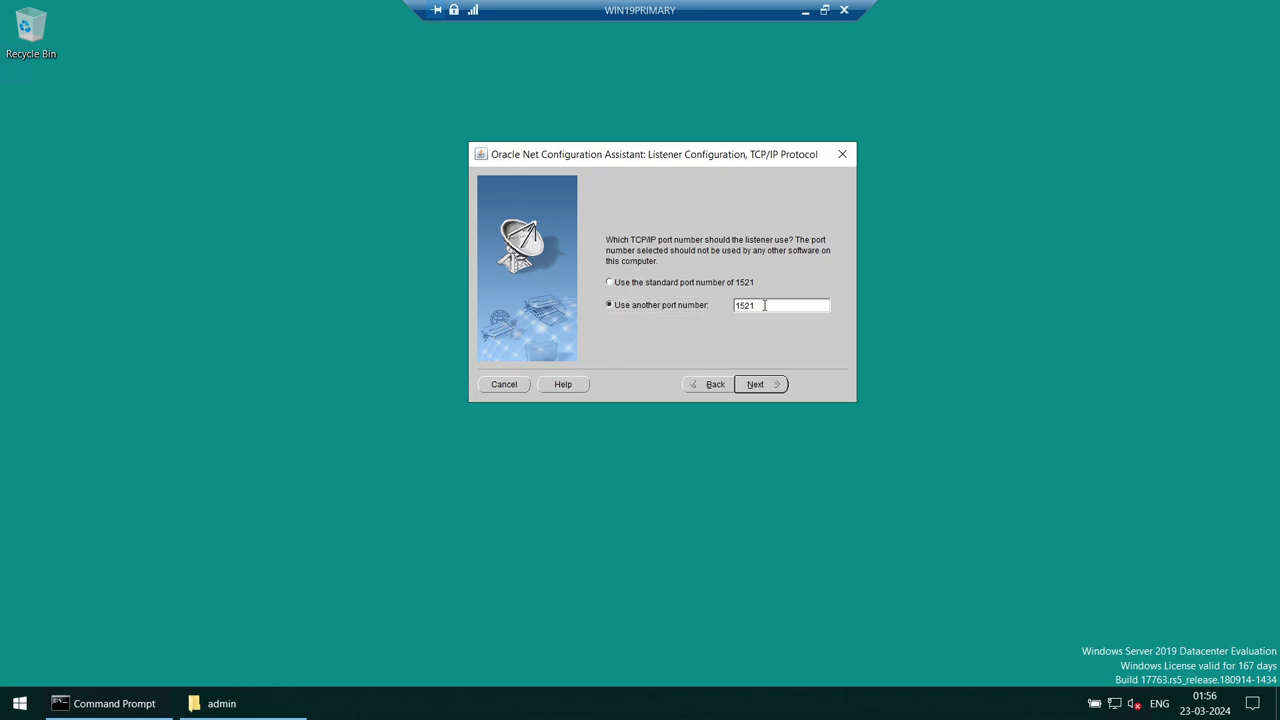
left_click(755, 391)
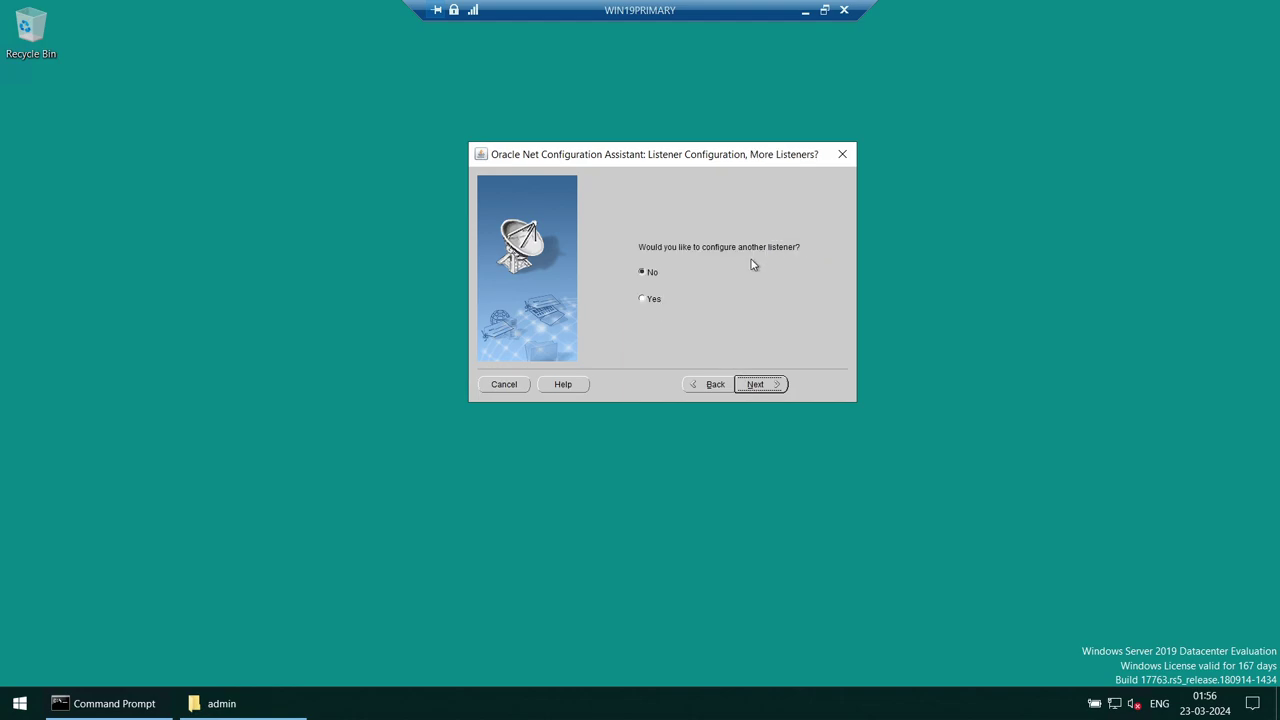
left_click(760, 386)
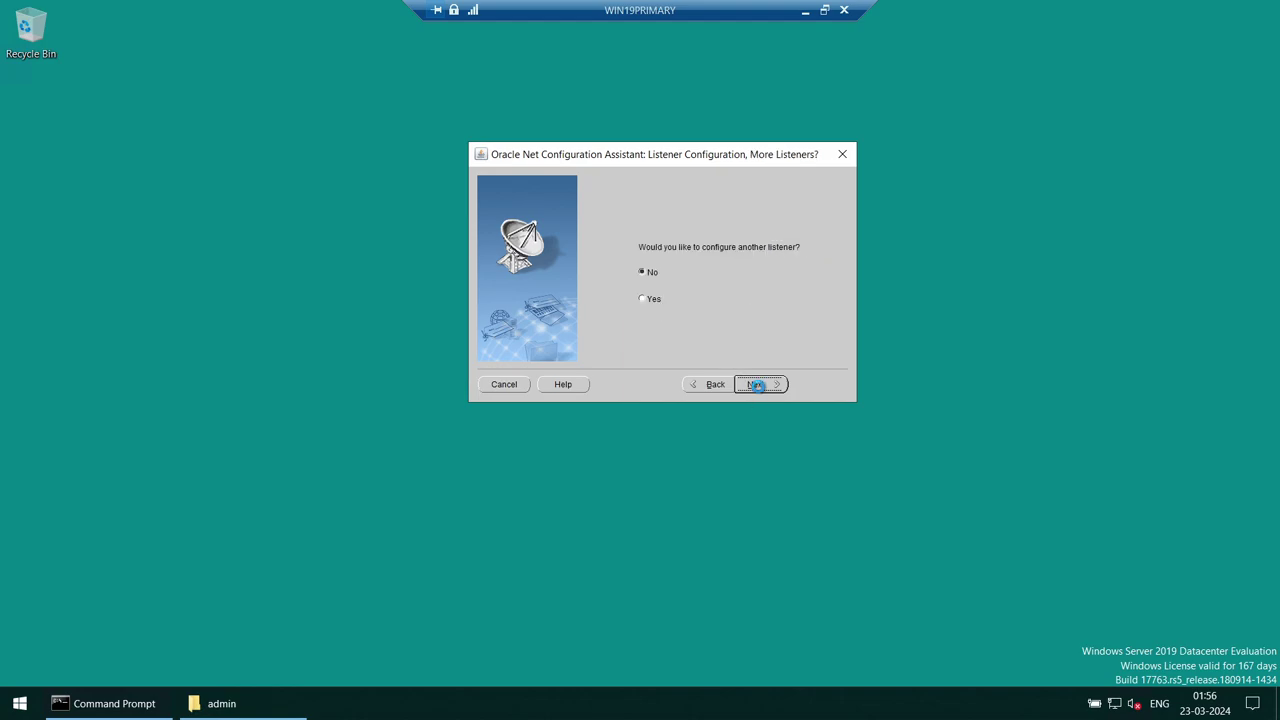
Step: Check listener.ora and tnsnames.ora in the network\admin folder on WIN19PRIMARY, and minimize the session
left_click(277, 711)
left_click(380, 232)
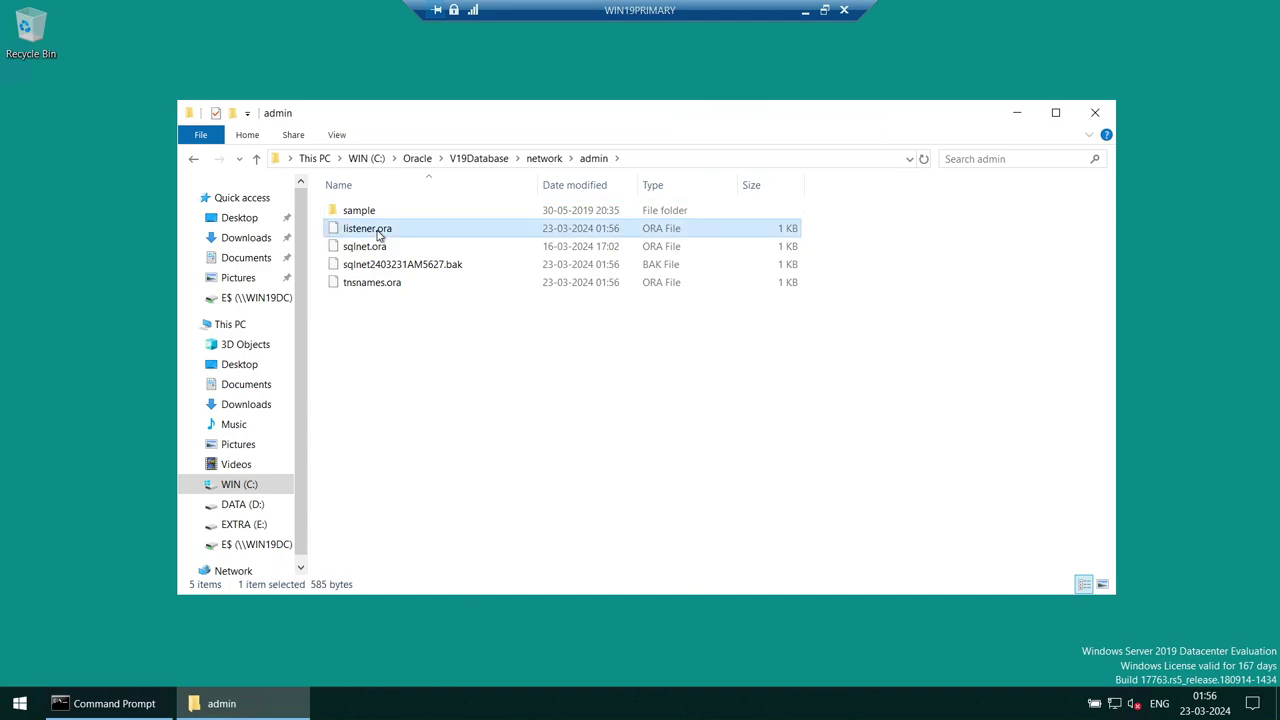
left_click(385, 289)
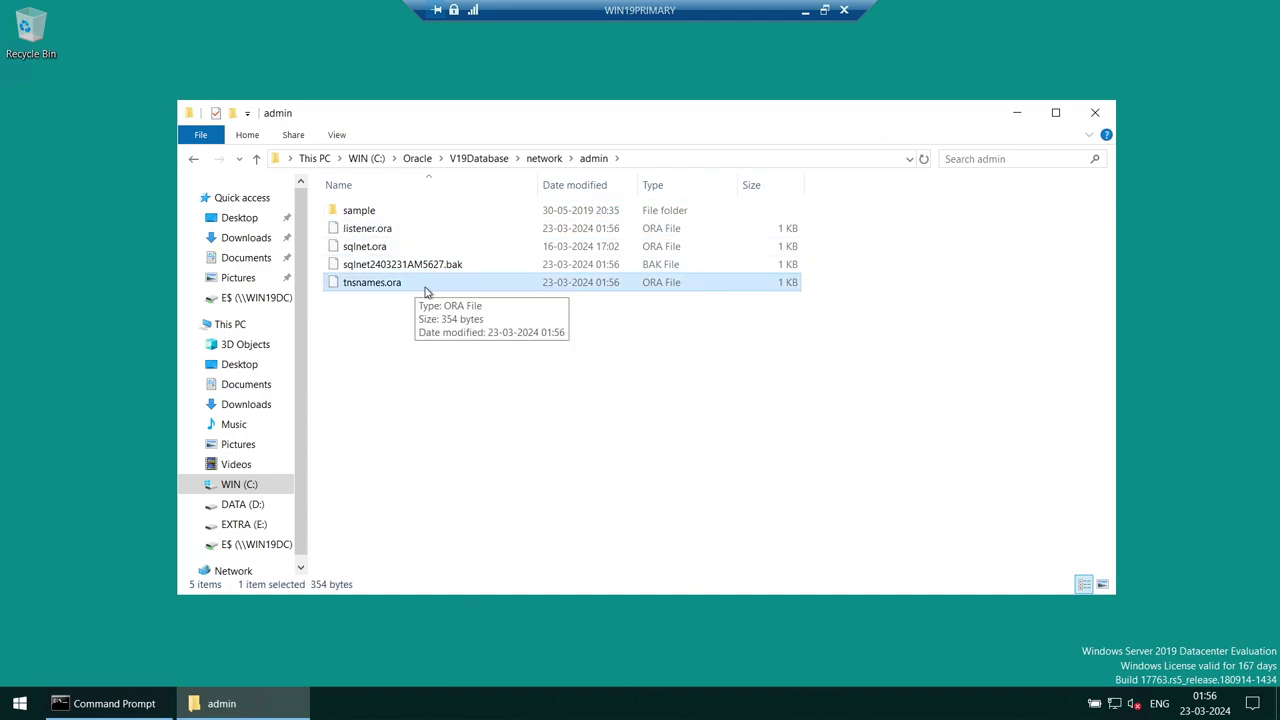
left_click(805, 12)
Step: Switch to the WIN19STANDBY session and open a Command Prompt there as administrator, placing its window clear of the screen edge
left_click(510, 703)
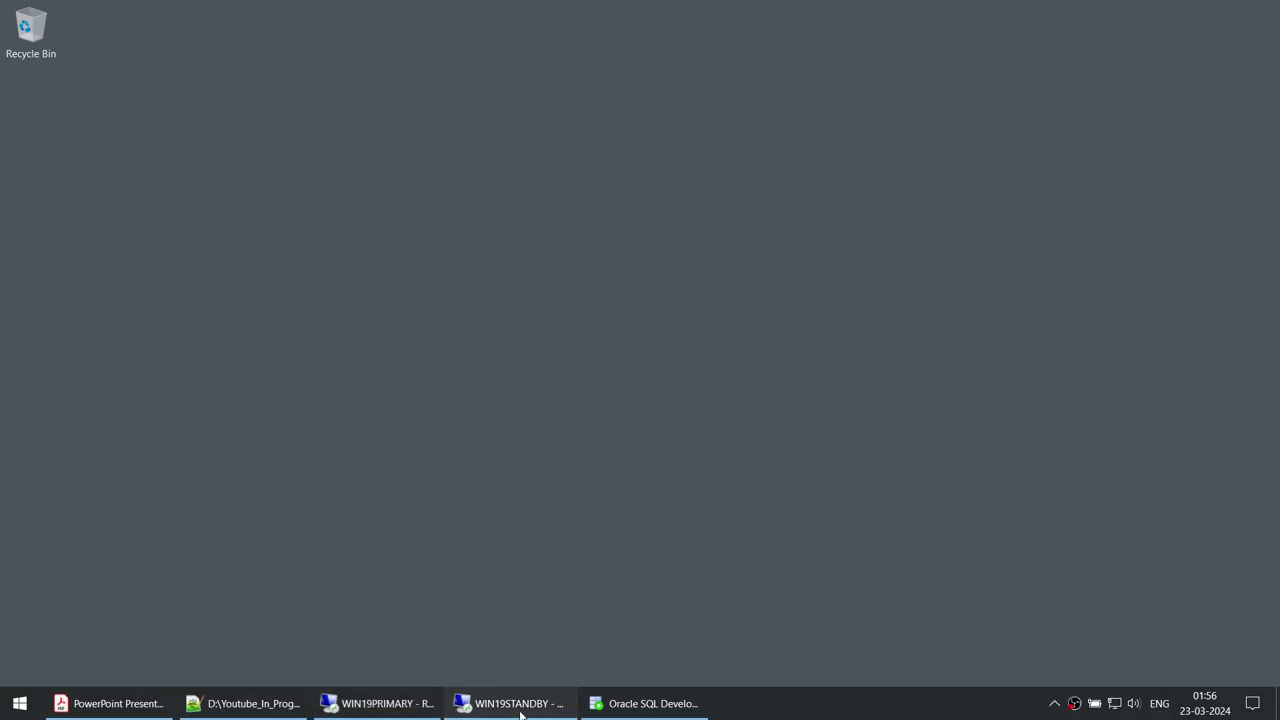
left_click(8, 712)
type("cmd")
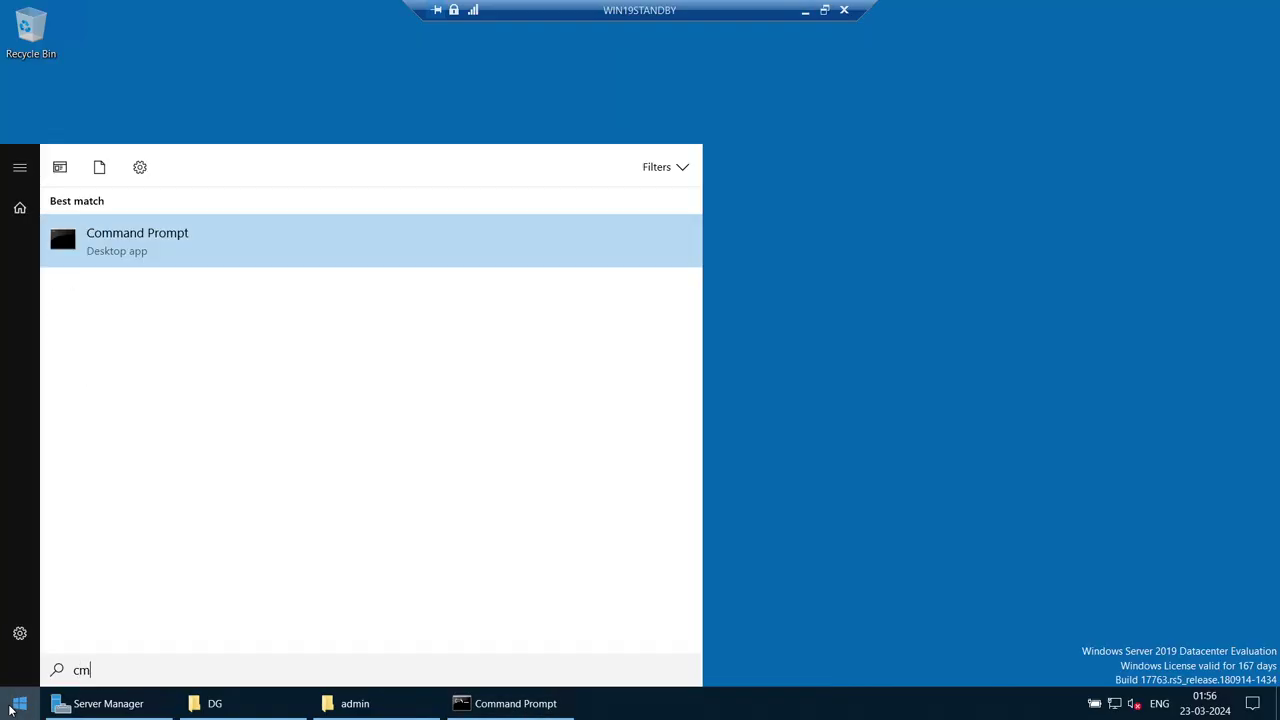
right_click(160, 241)
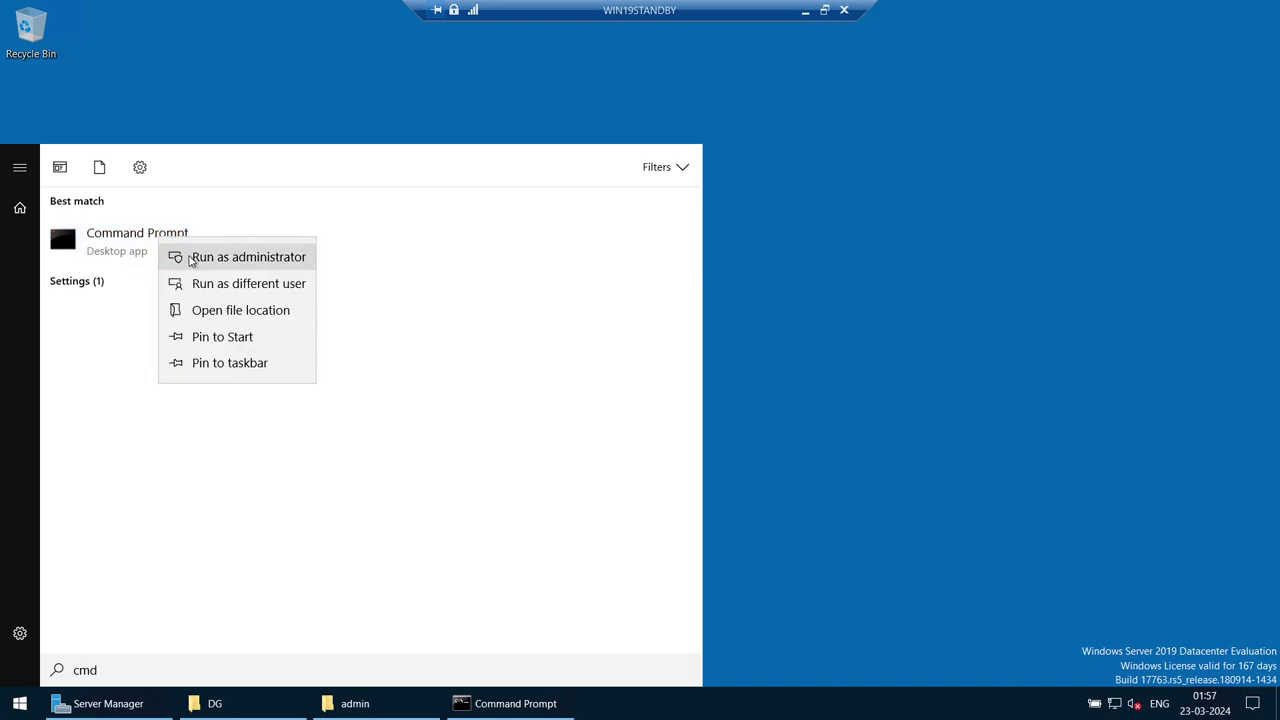
left_click(185, 255)
left_click(600, 460)
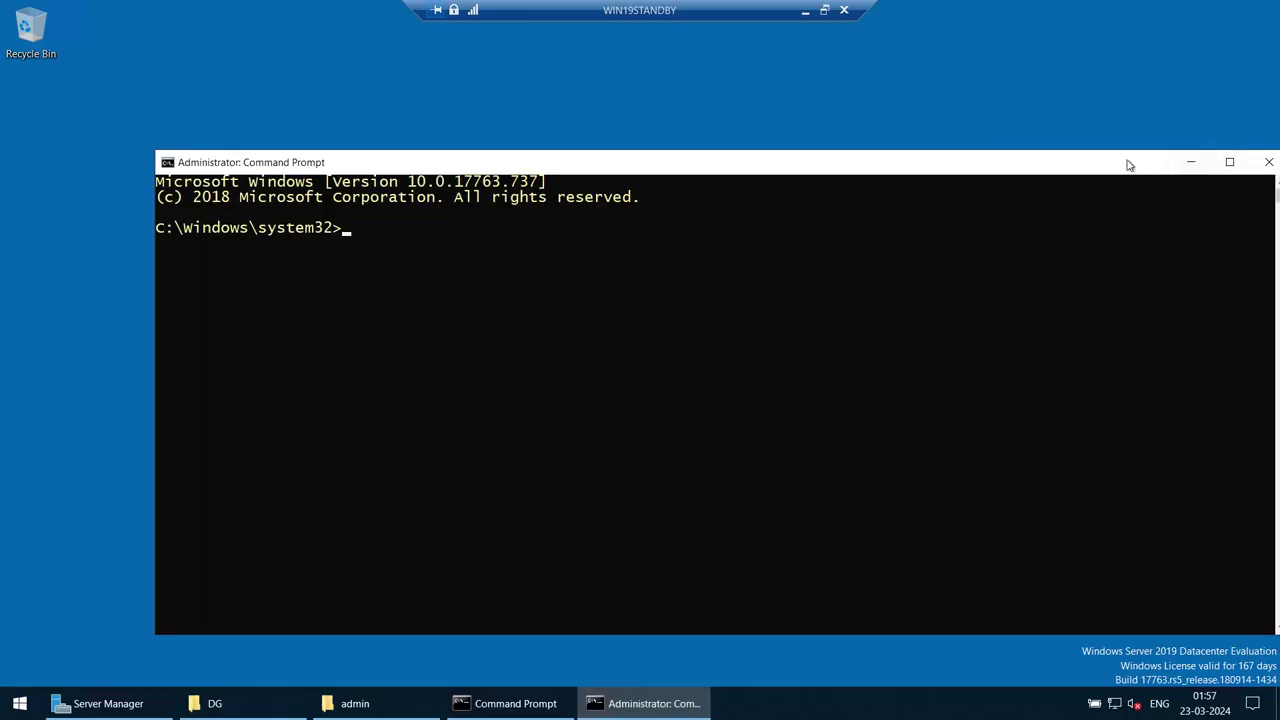
left_click_drag(1128, 163, 1050, 112)
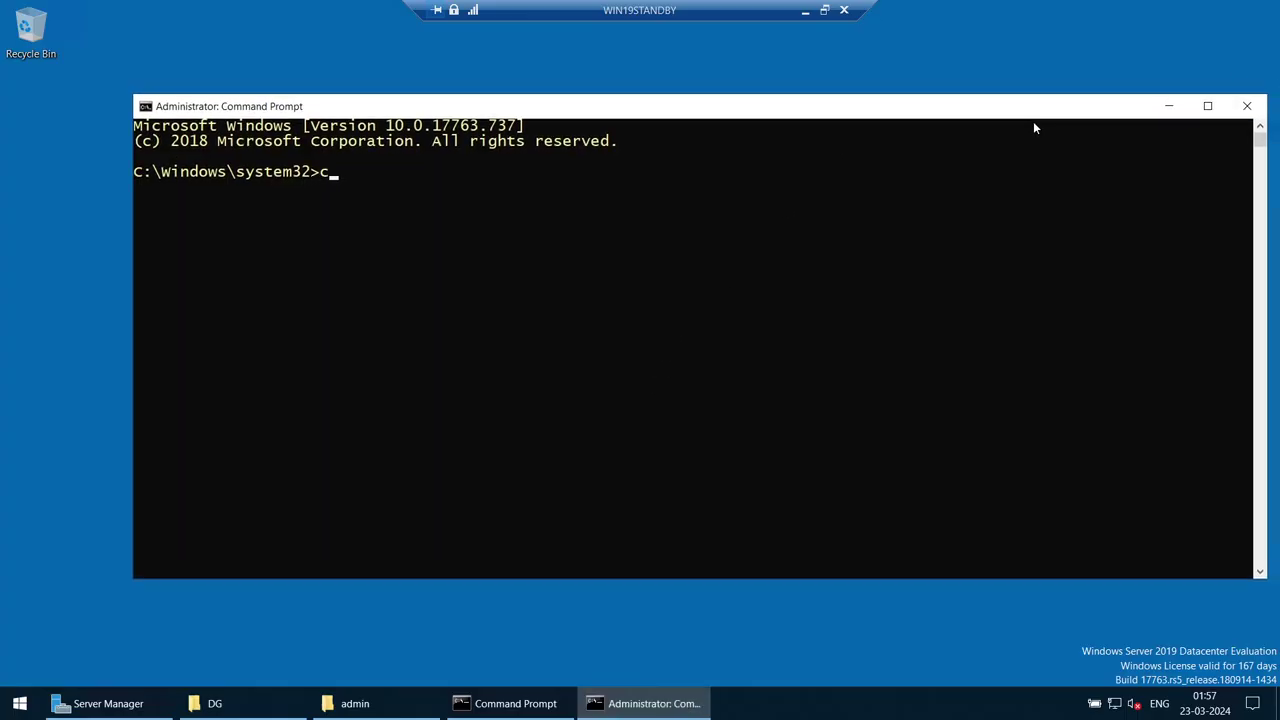
Step: Change to the C:\ root, clear the console, and launch Net Configuration Assistant with the netca command
type("cd ..")
key("Return")
type("cd ..")
key("Return")
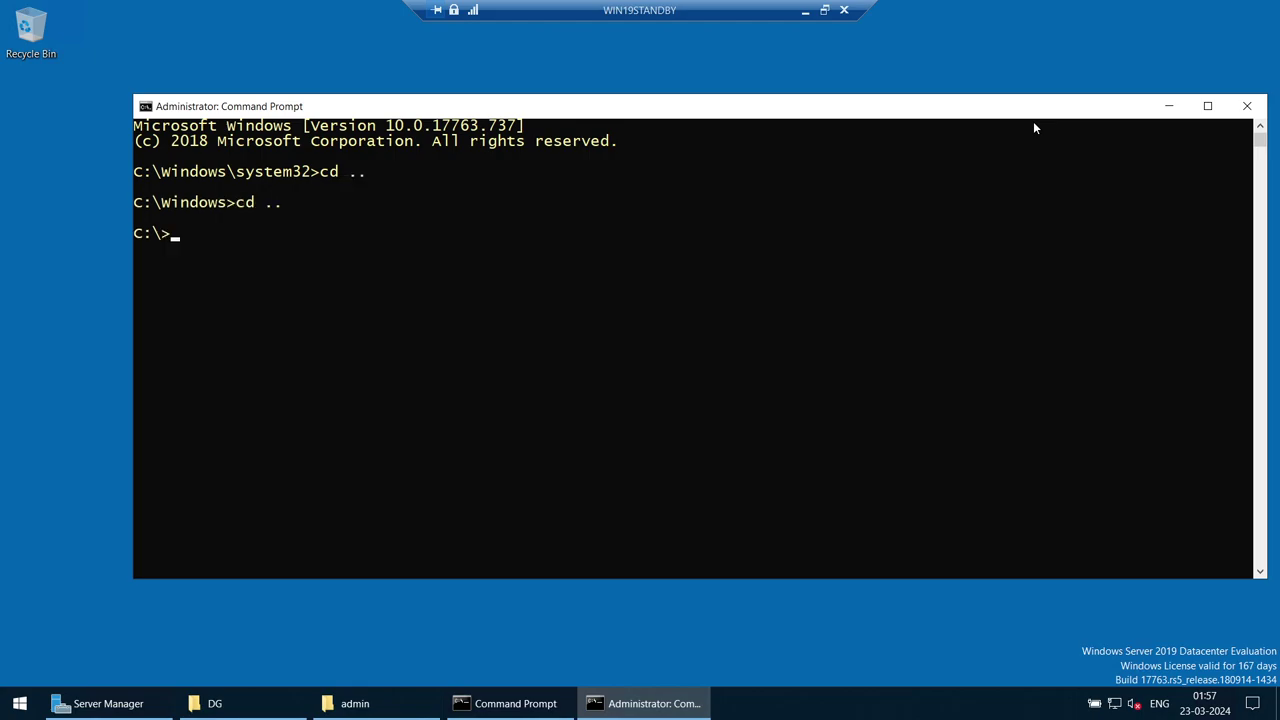
type("cls")
key("Return")
type("net")
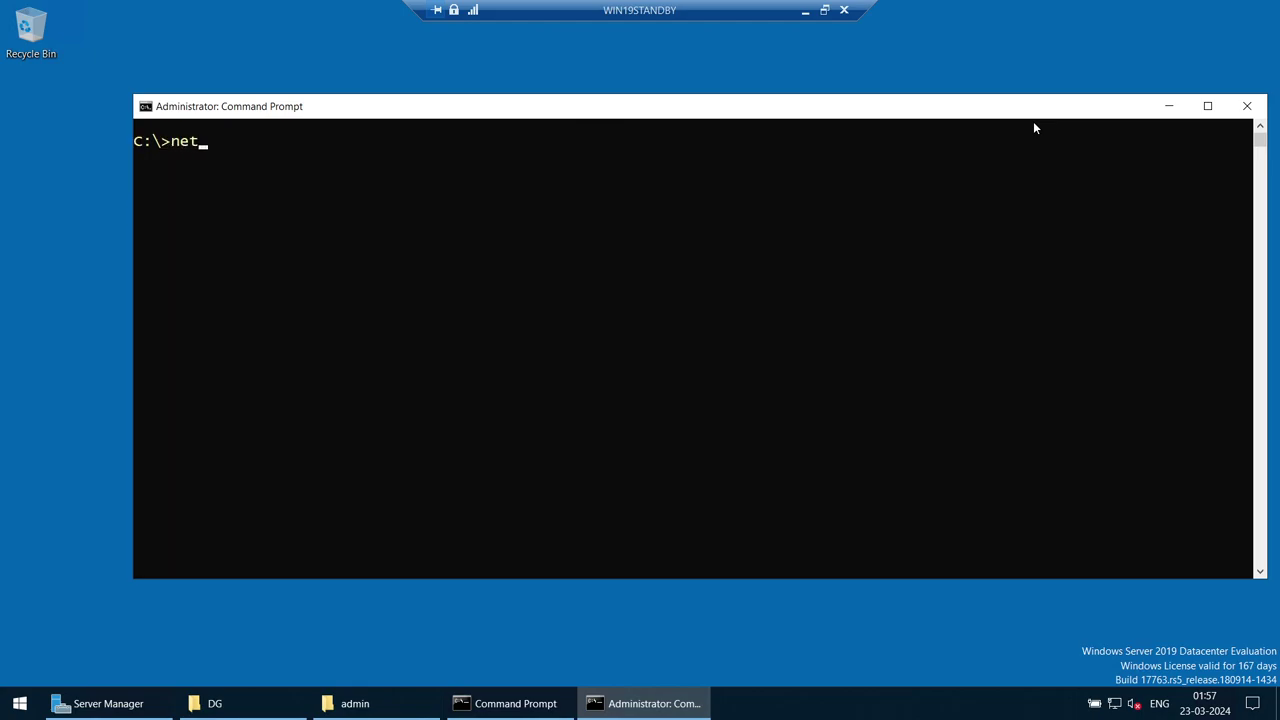
type("ca")
key("Return")
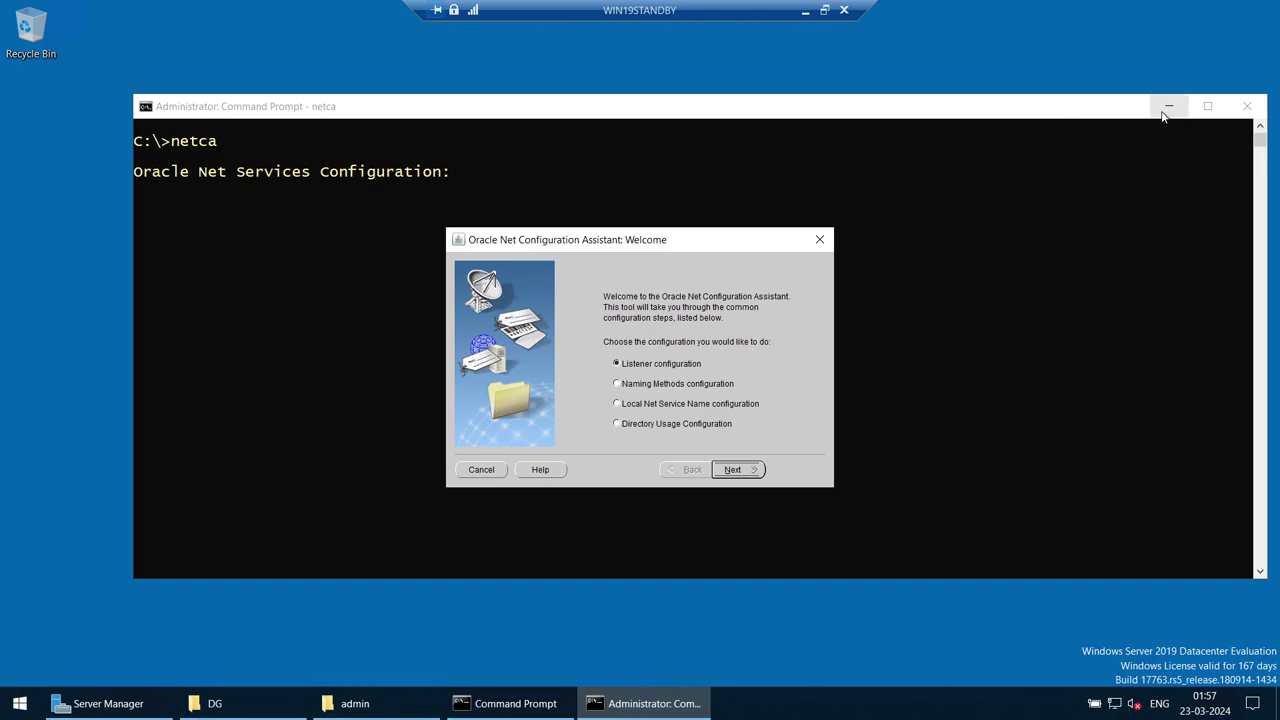
left_click_drag(608, 240, 639, 219)
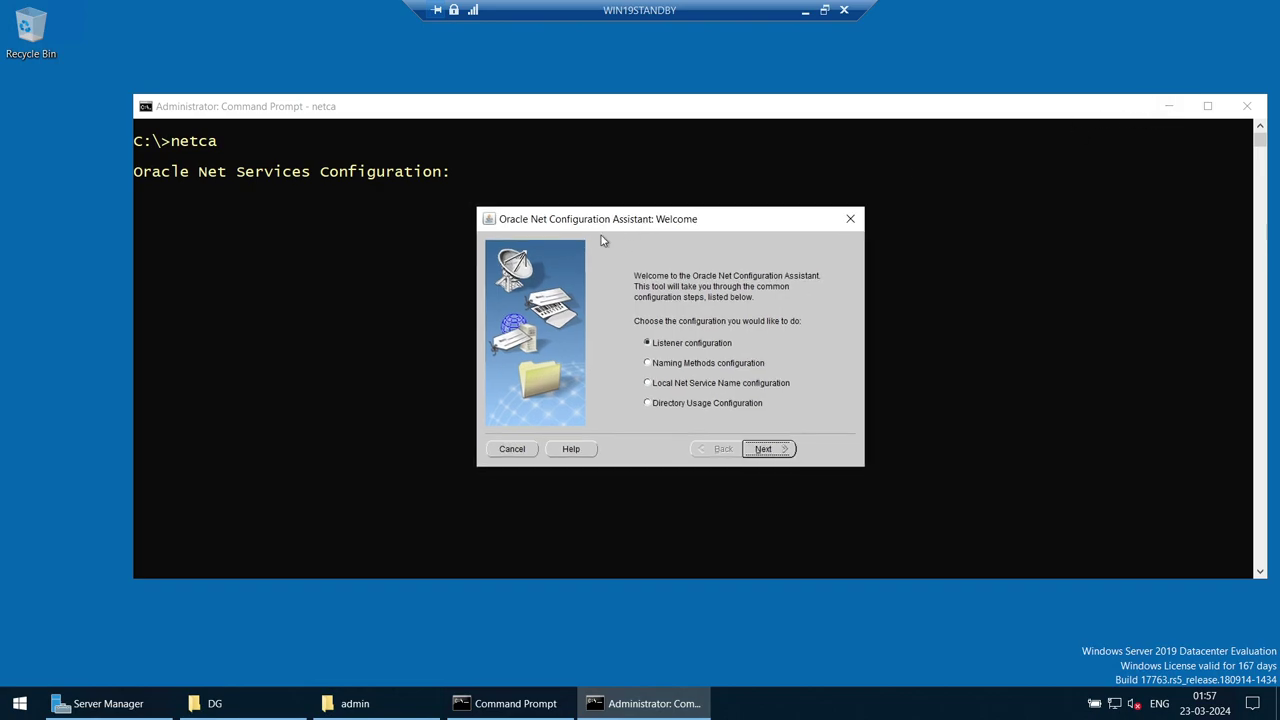
Step: Inspect the files in the network\admin folder on WIN19STANDBY, and minimize the console and folder windows
left_click(352, 703)
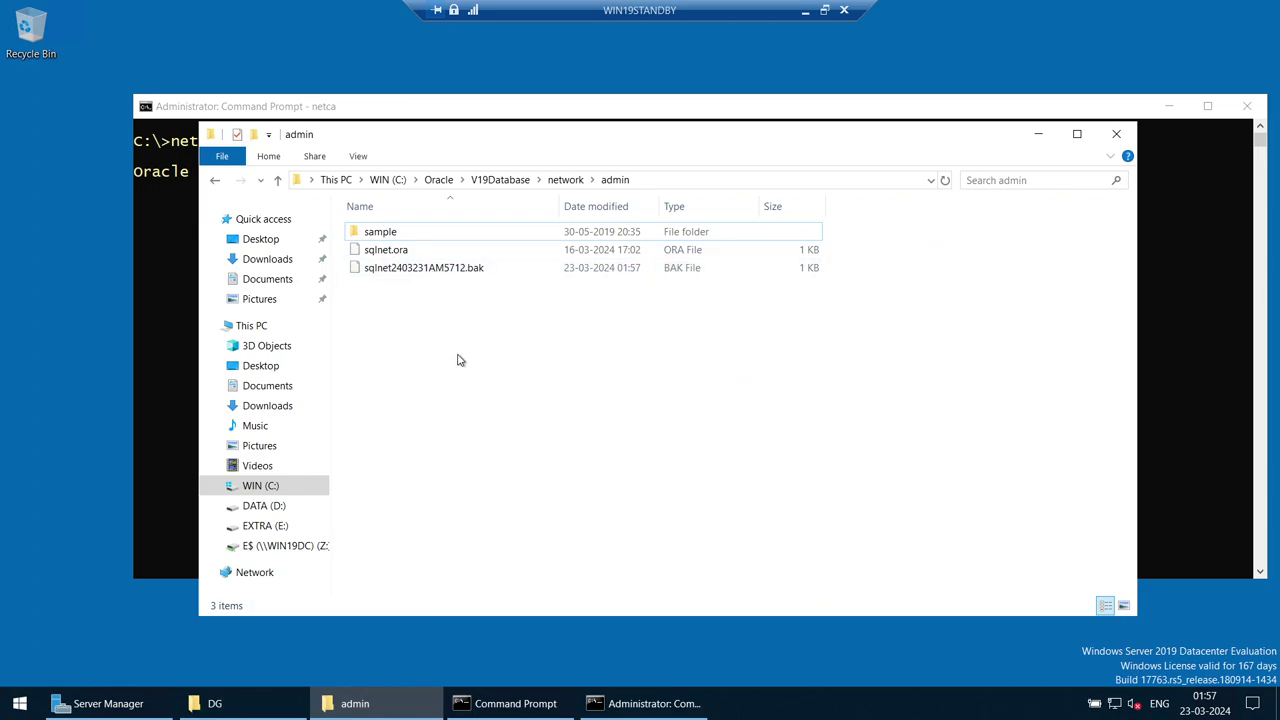
left_click(650, 703)
left_click(1167, 106)
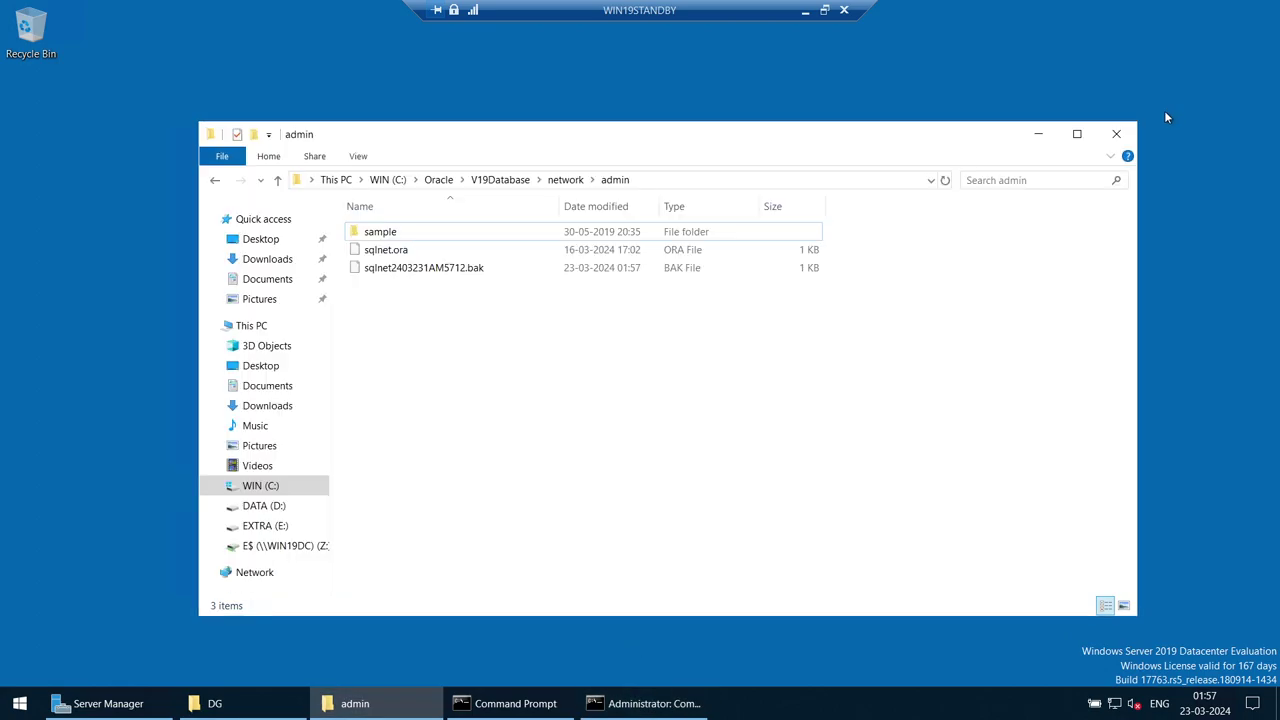
left_click(1050, 142)
Step: Add a listener named LISTENER over TCP on port 1522 on WIN19STANDBY, and decline configuring another listener
left_click(765, 449)
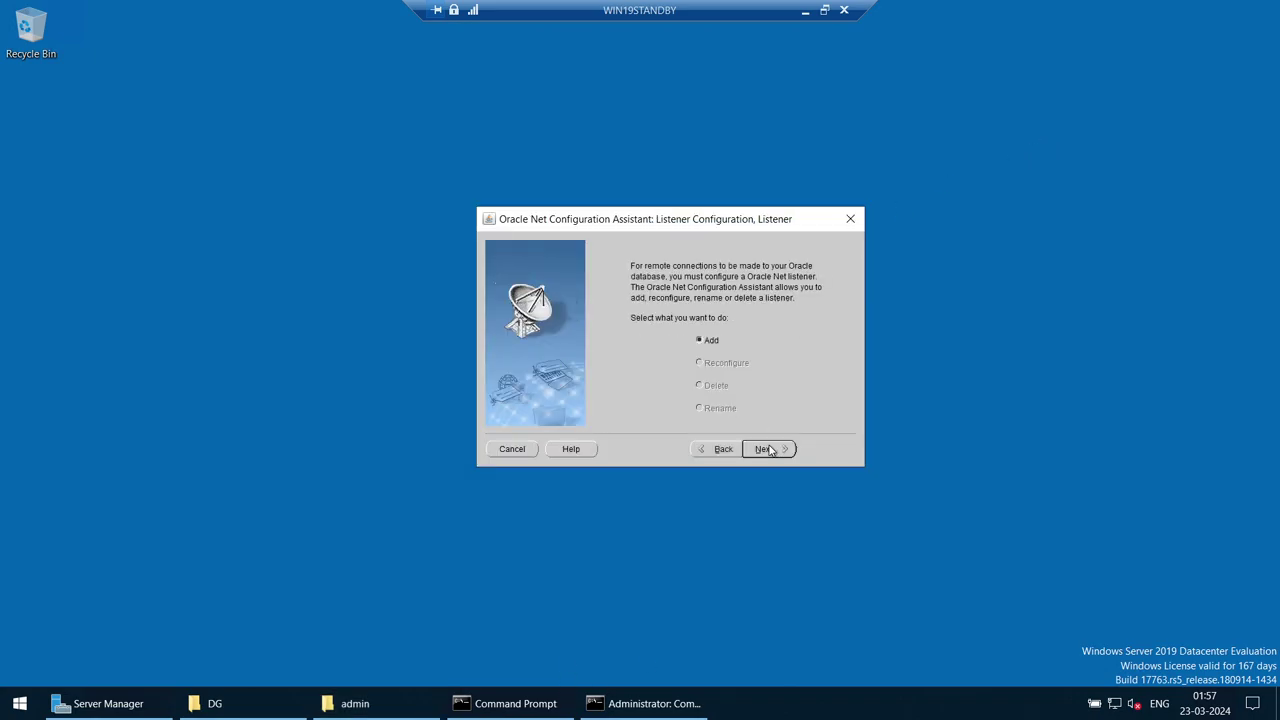
left_click(778, 447)
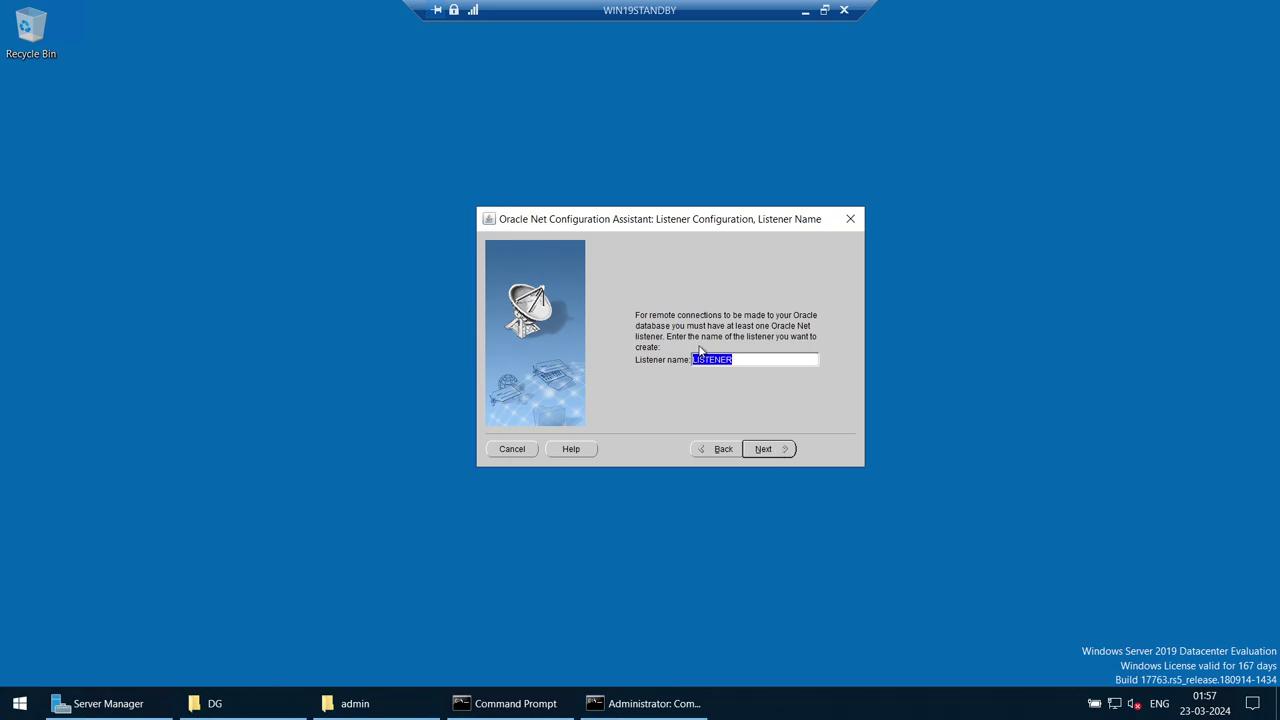
left_click(770, 452)
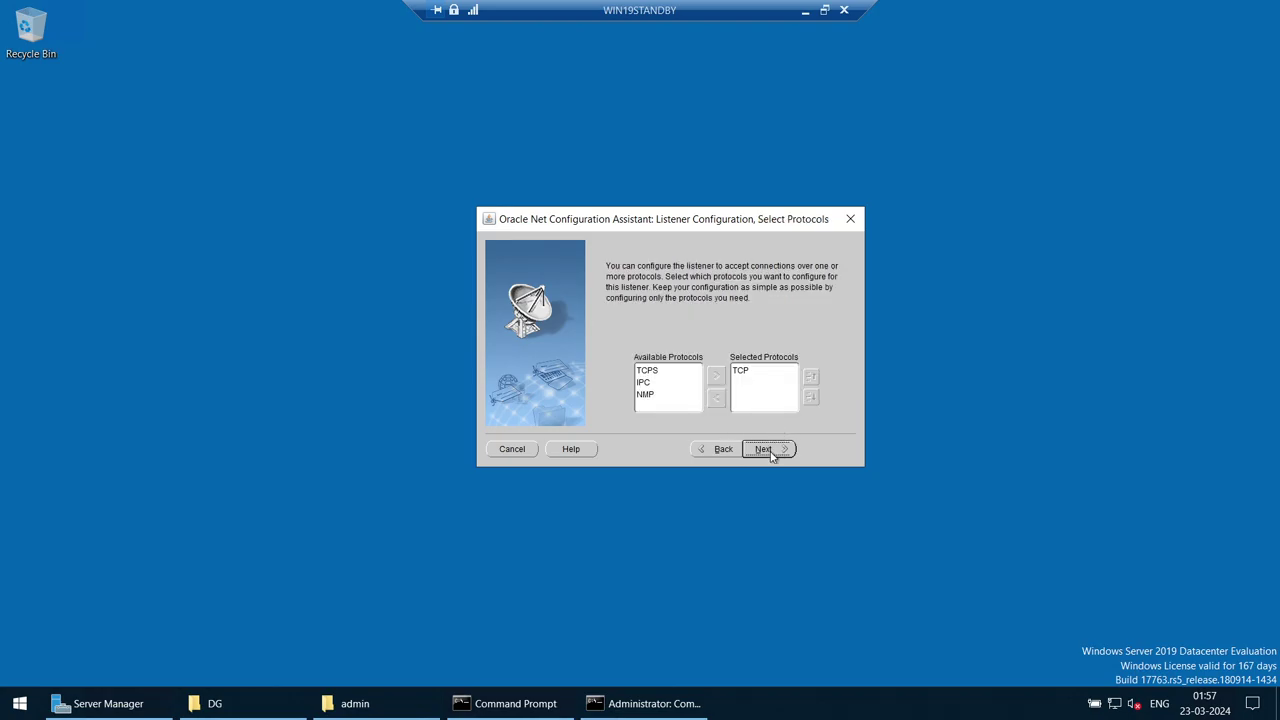
left_click(763, 449)
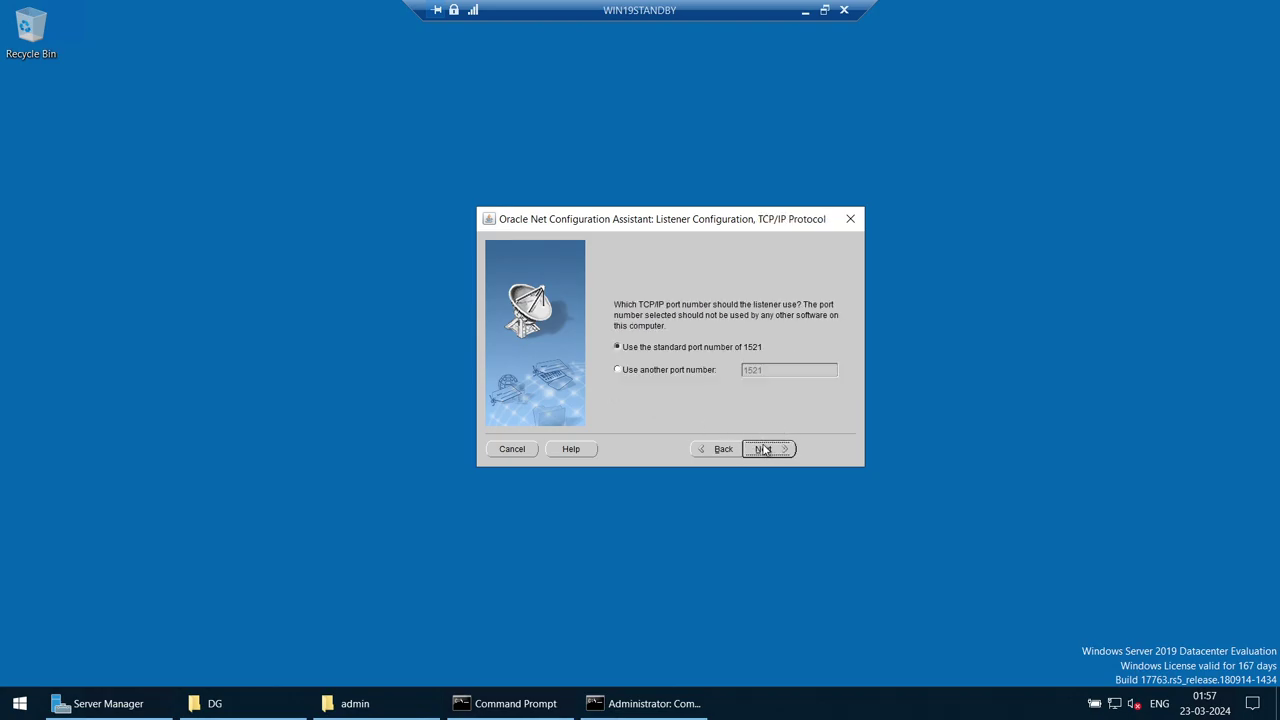
left_click(680, 370)
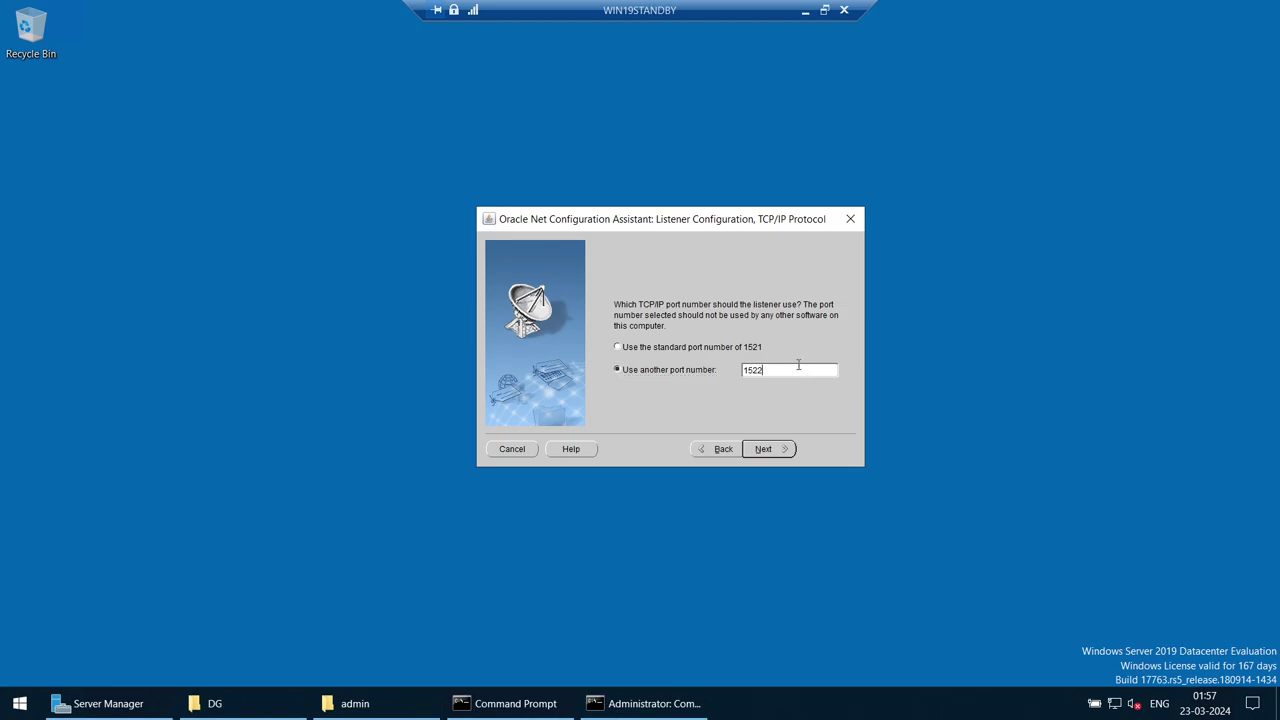
left_click(766, 453)
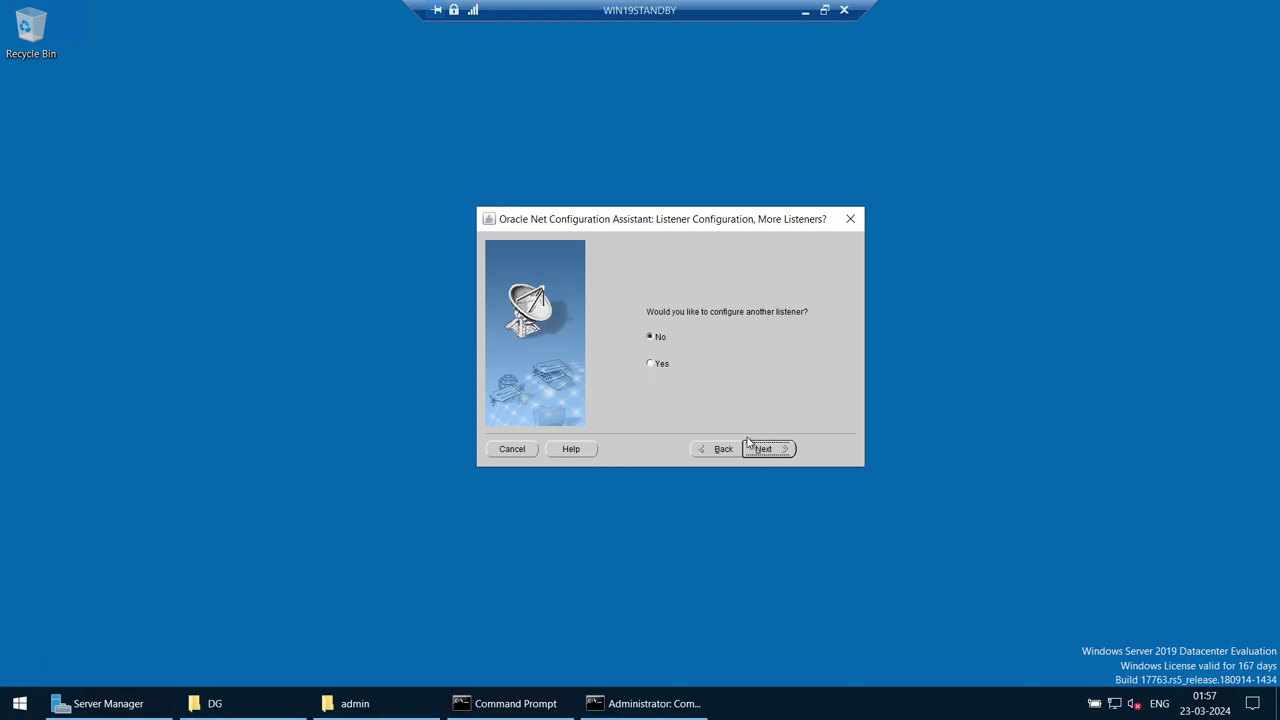
left_click(780, 452)
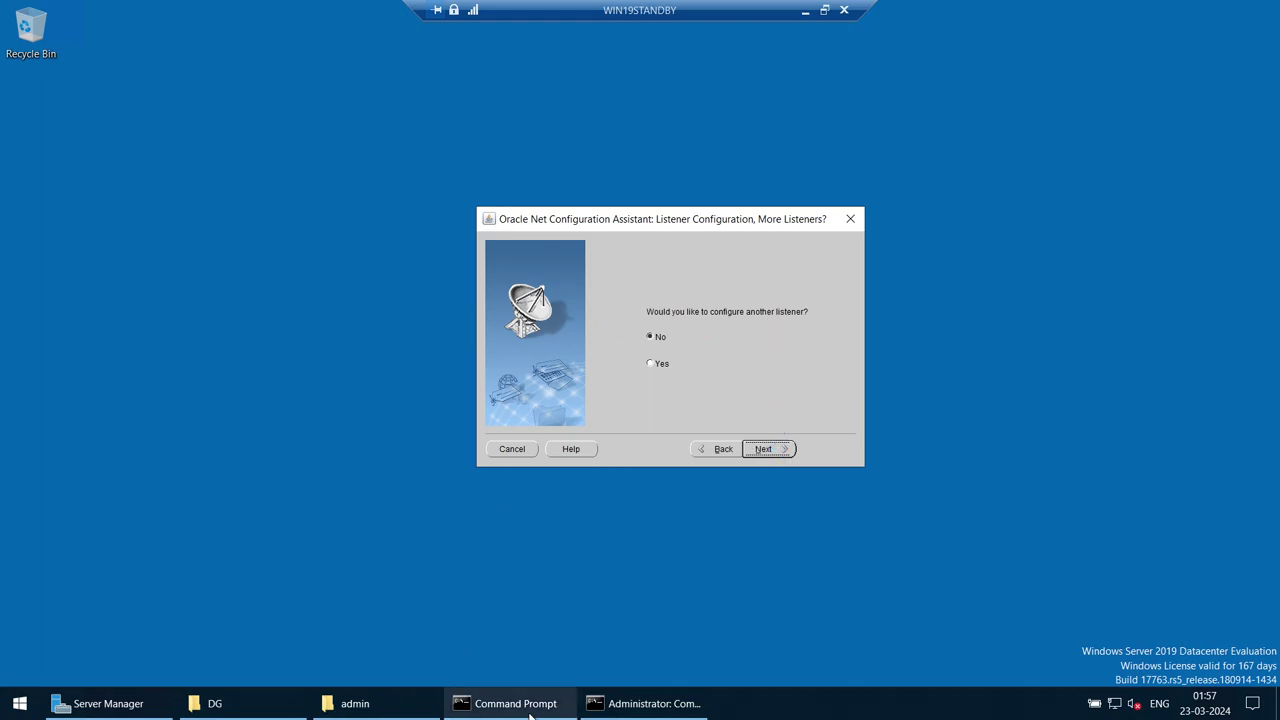
Step: Review the listener startup command in the netca console and the listener.ora and tnsnames.ora files in the admin folder
left_click(650, 703)
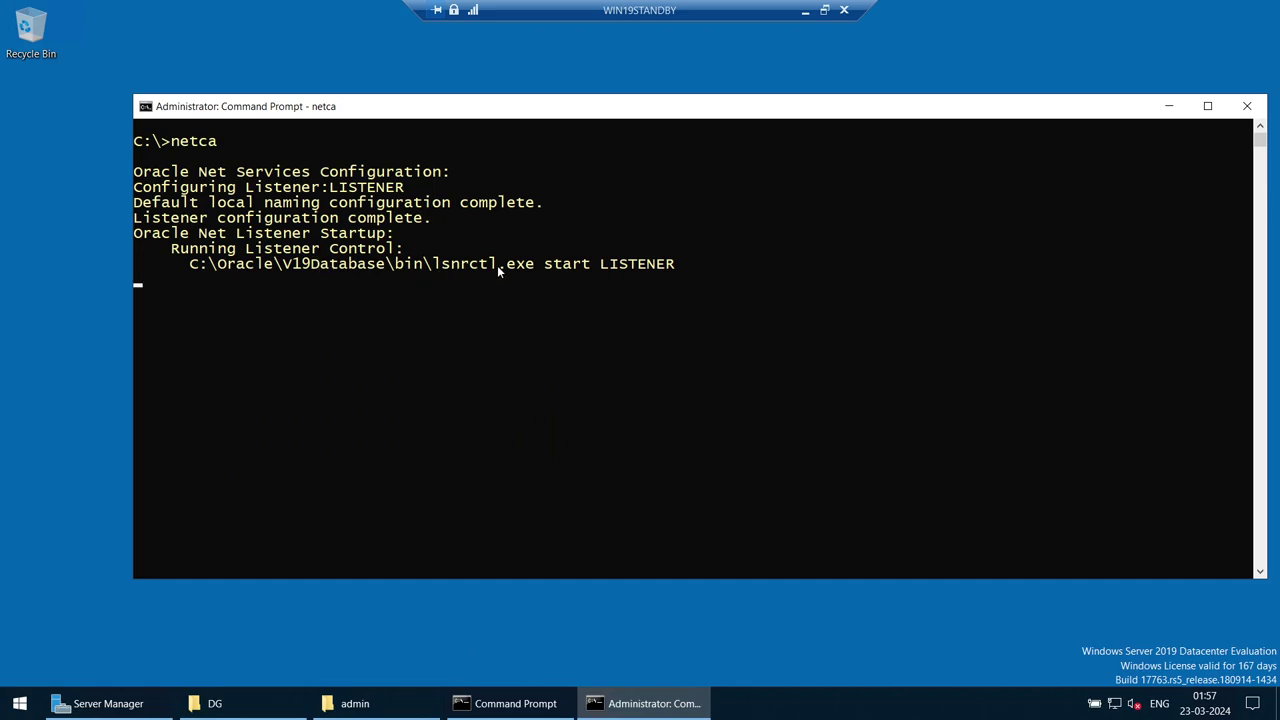
left_click_drag(441, 262, 672, 266)
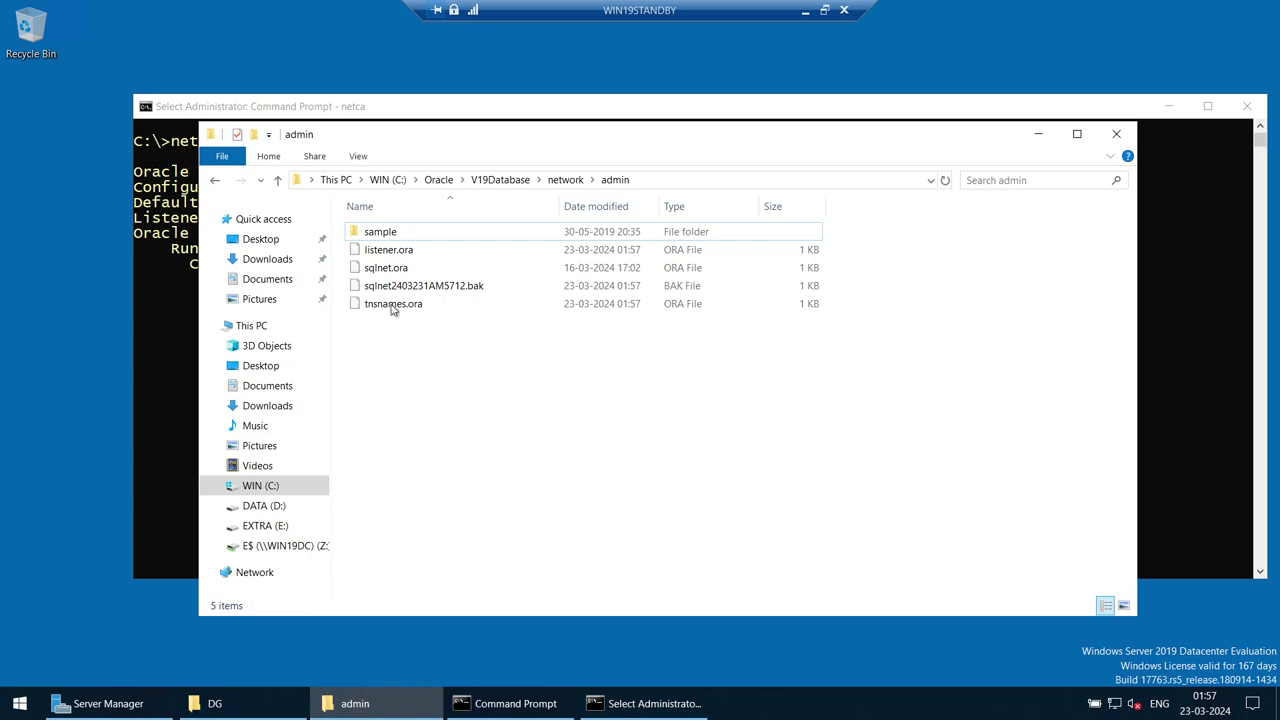
left_click(394, 255)
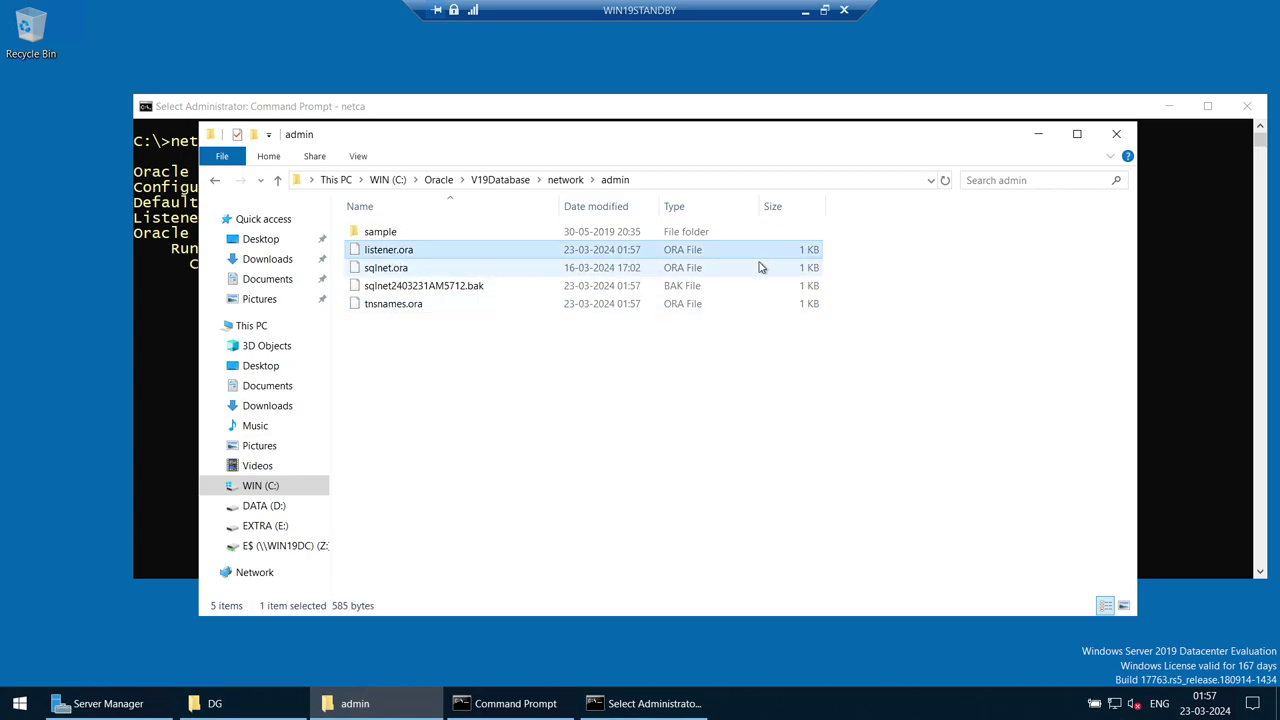
left_click(366, 309)
left_click(1036, 131)
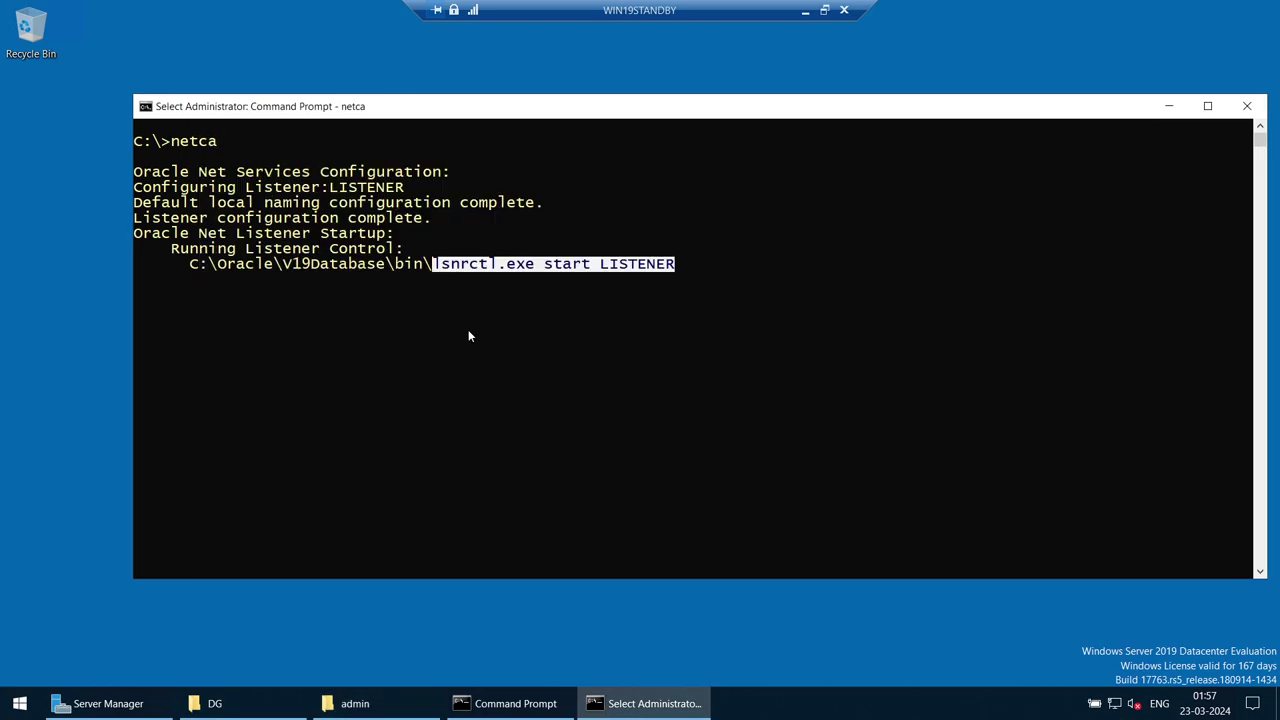
left_click(1166, 106)
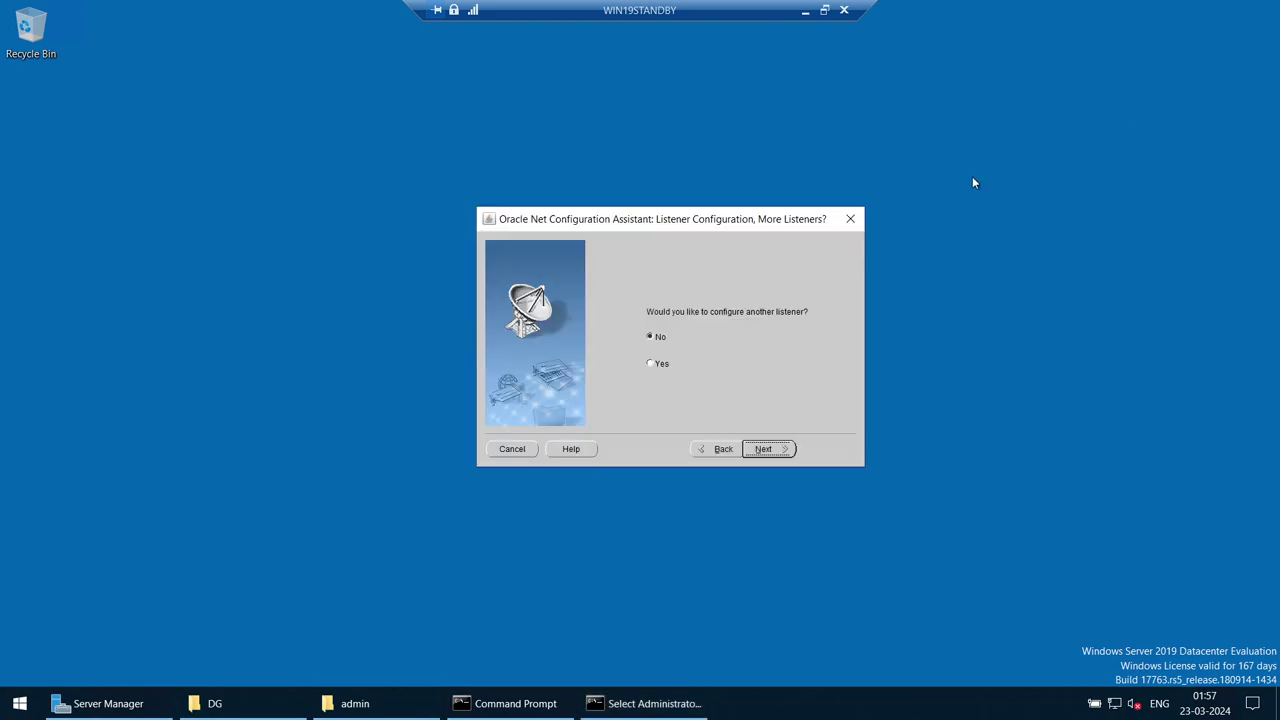
Step: Open listener.ora from the network\admin folder on WIN19STANDBY in Notepad++
left_click(411, 712)
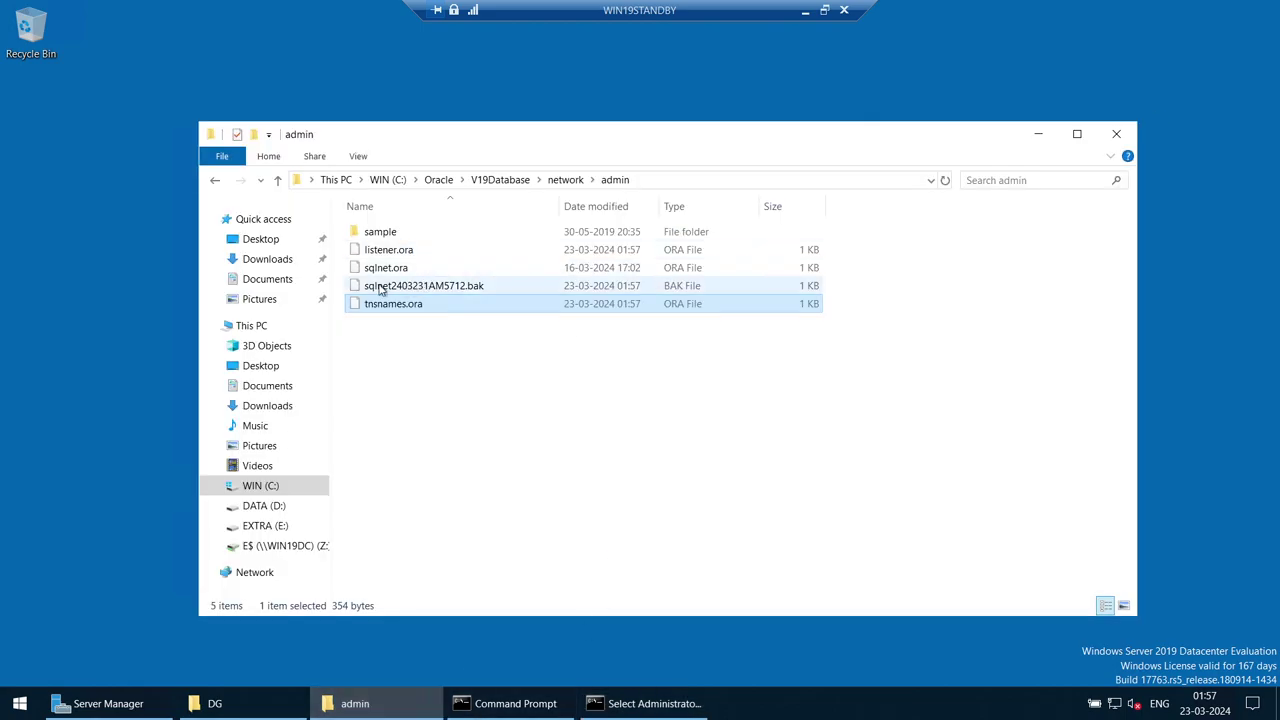
right_click(383, 250)
double_click(373, 258)
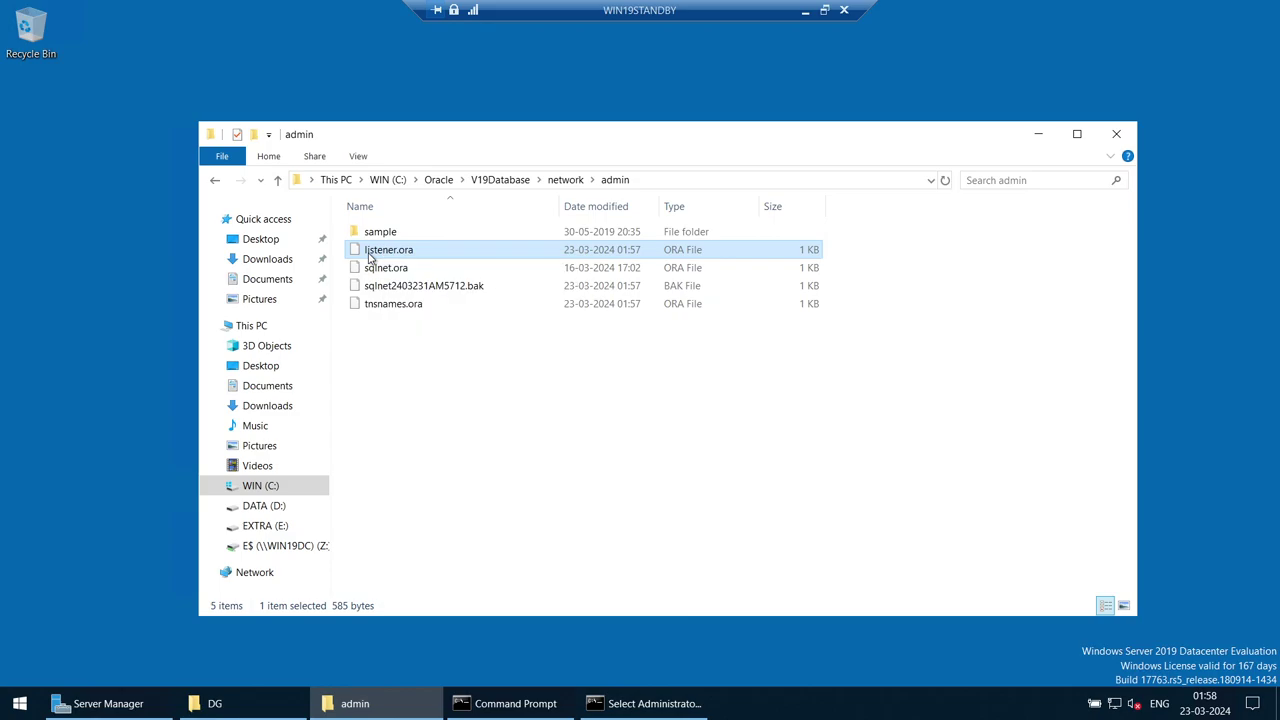
left_click(545, 271)
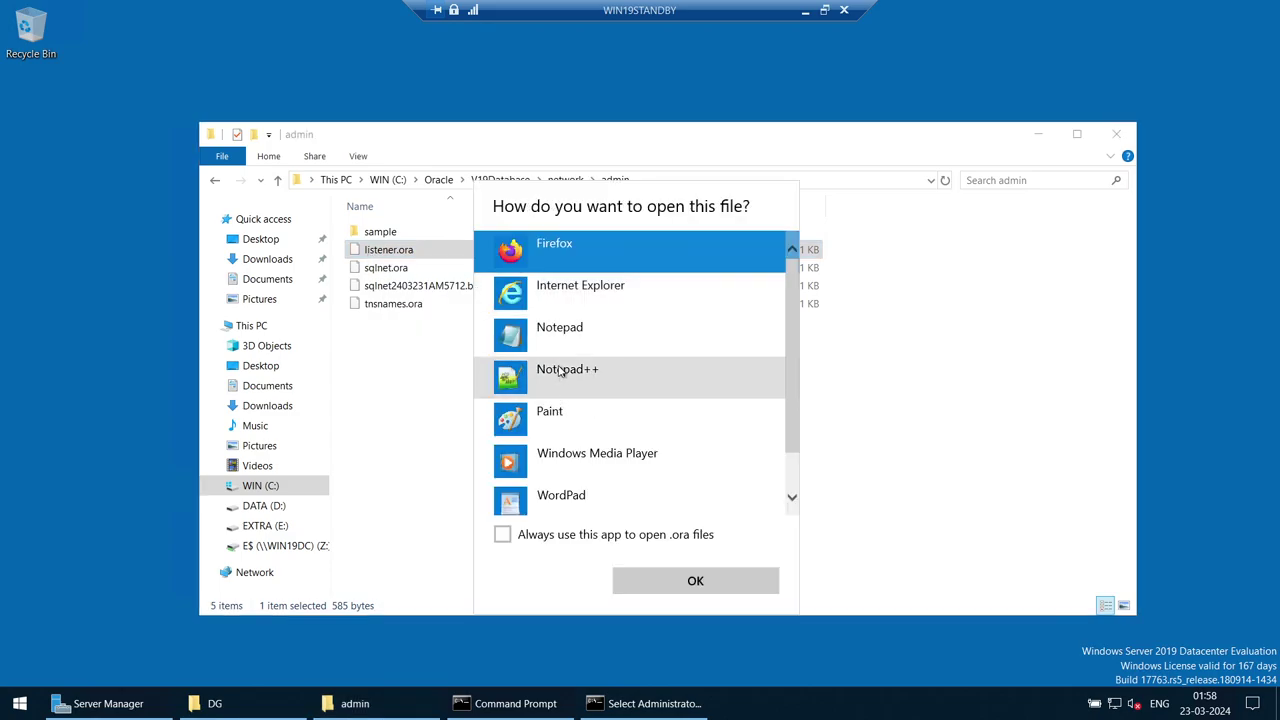
left_click(562, 372)
left_click(645, 578)
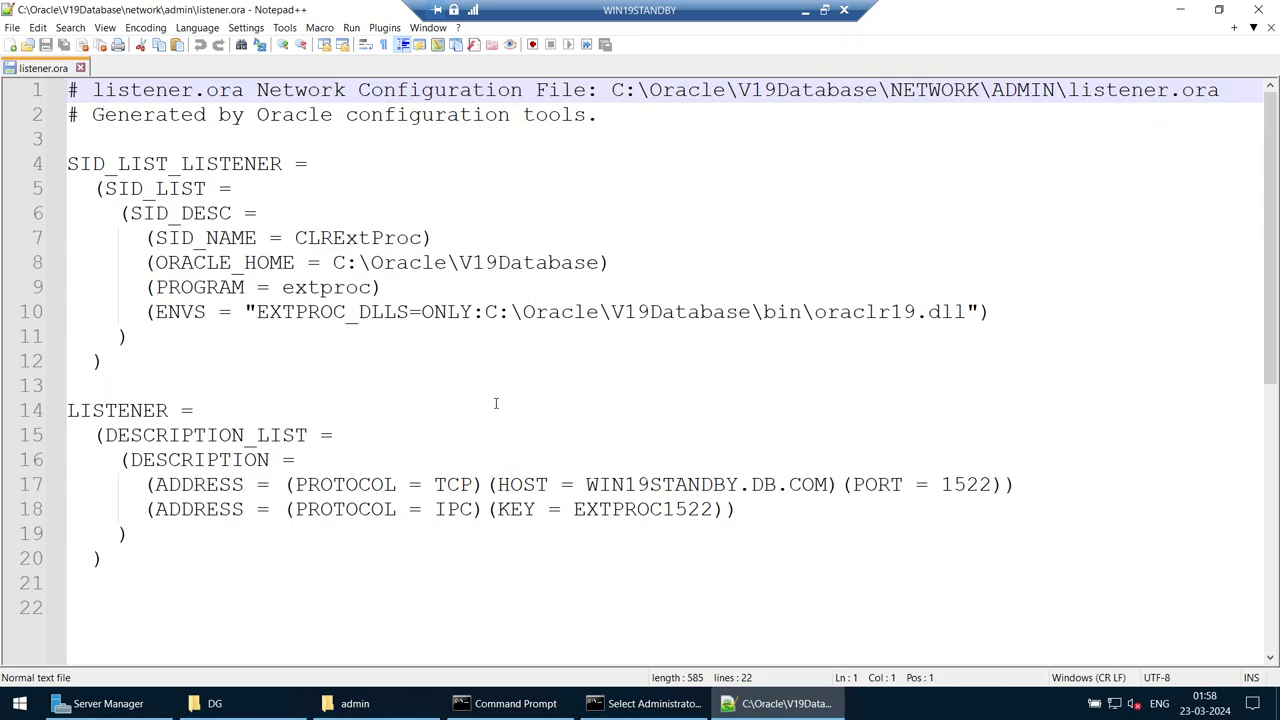
Step: Check the listener port in listener.ora on WIN19STANDBY, and open listener.ora on WIN19PRIMARY in Notepad++
double_click(945, 485)
left_click(806, 11)
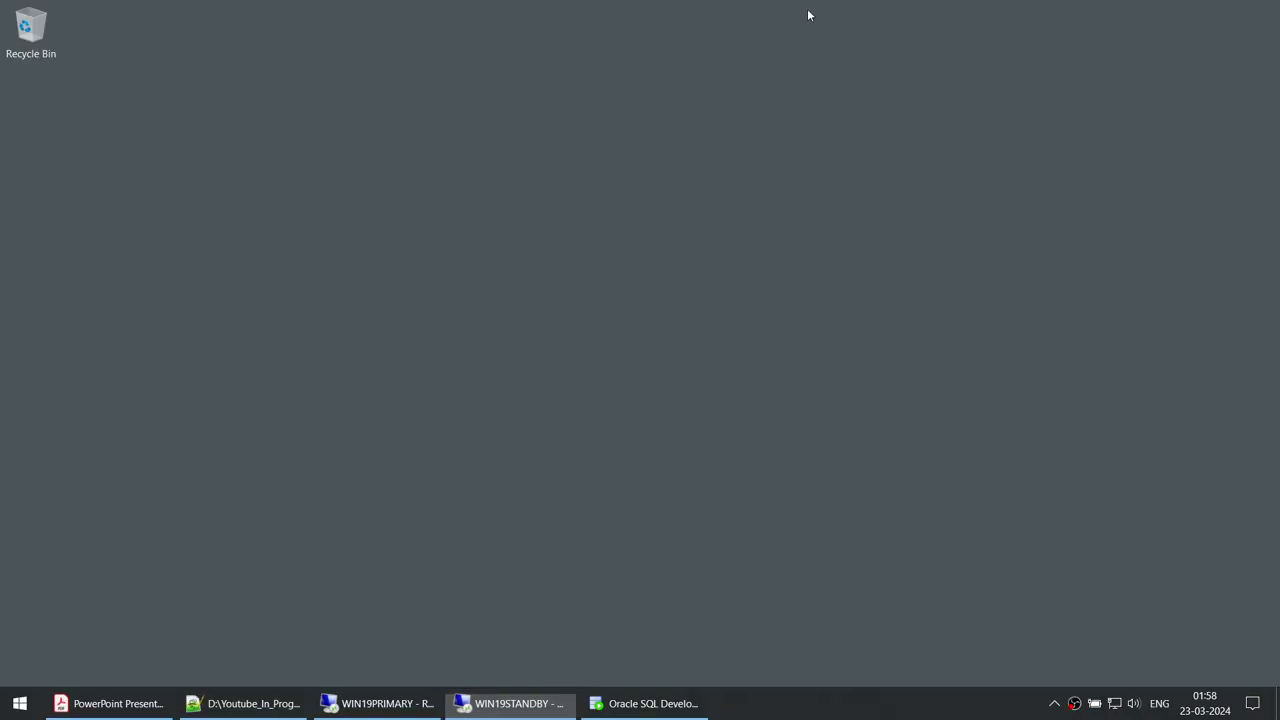
left_click(429, 695)
right_click(356, 234)
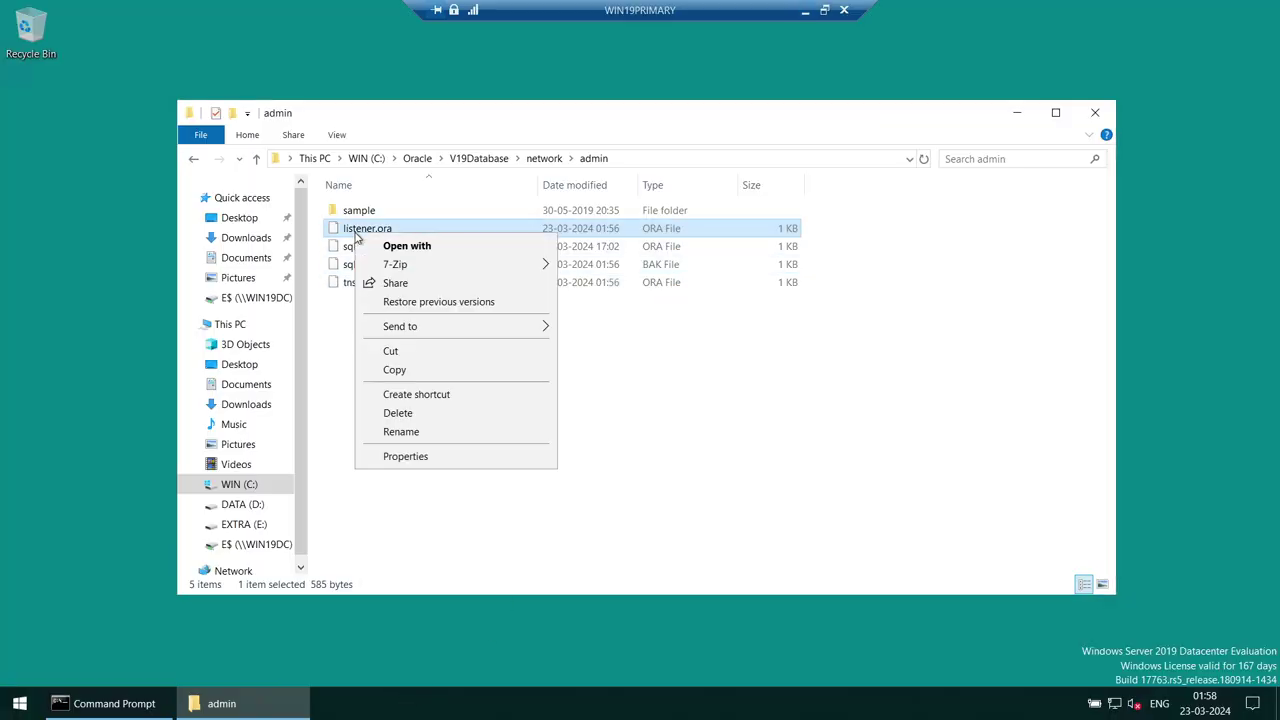
left_click(405, 246)
left_click(574, 270)
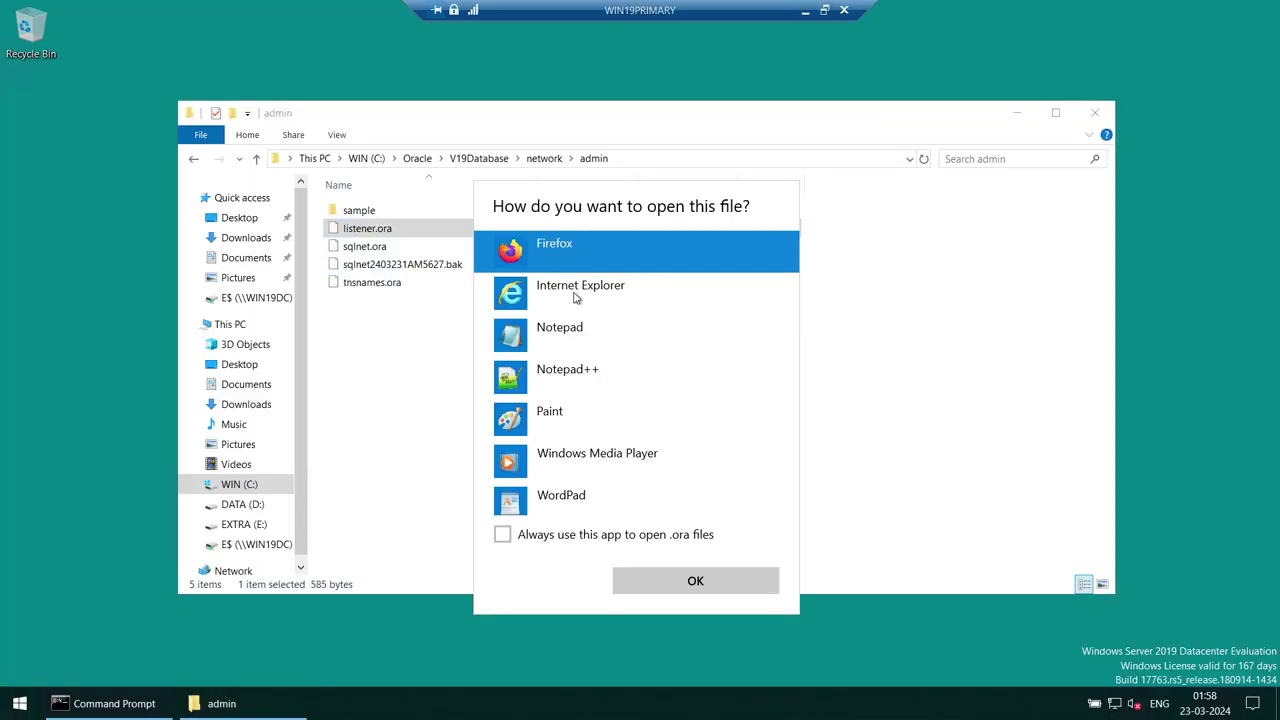
left_click(566, 388)
left_click(690, 582)
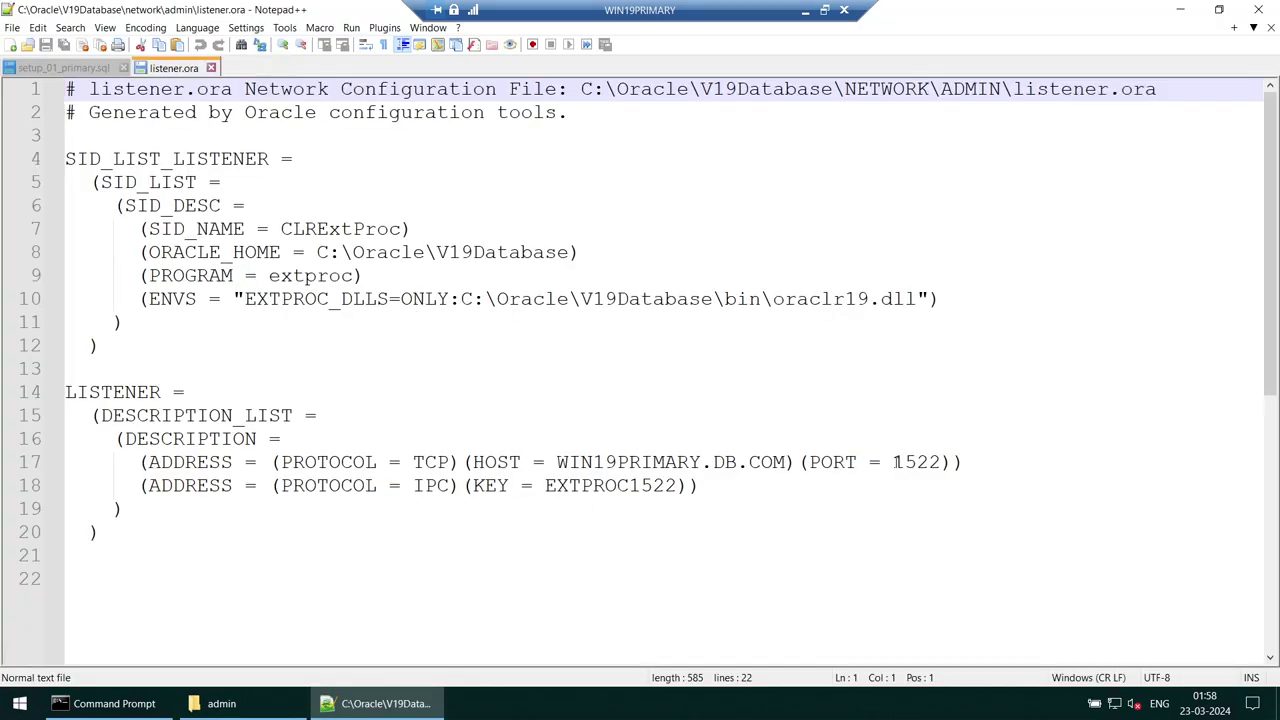
Step: Check the host and port in WIN19PRIMARY's listener.ora, delete the header comments and SID_LIST_LISTENER block above the LISTENER entry, and save
double_click(897, 461)
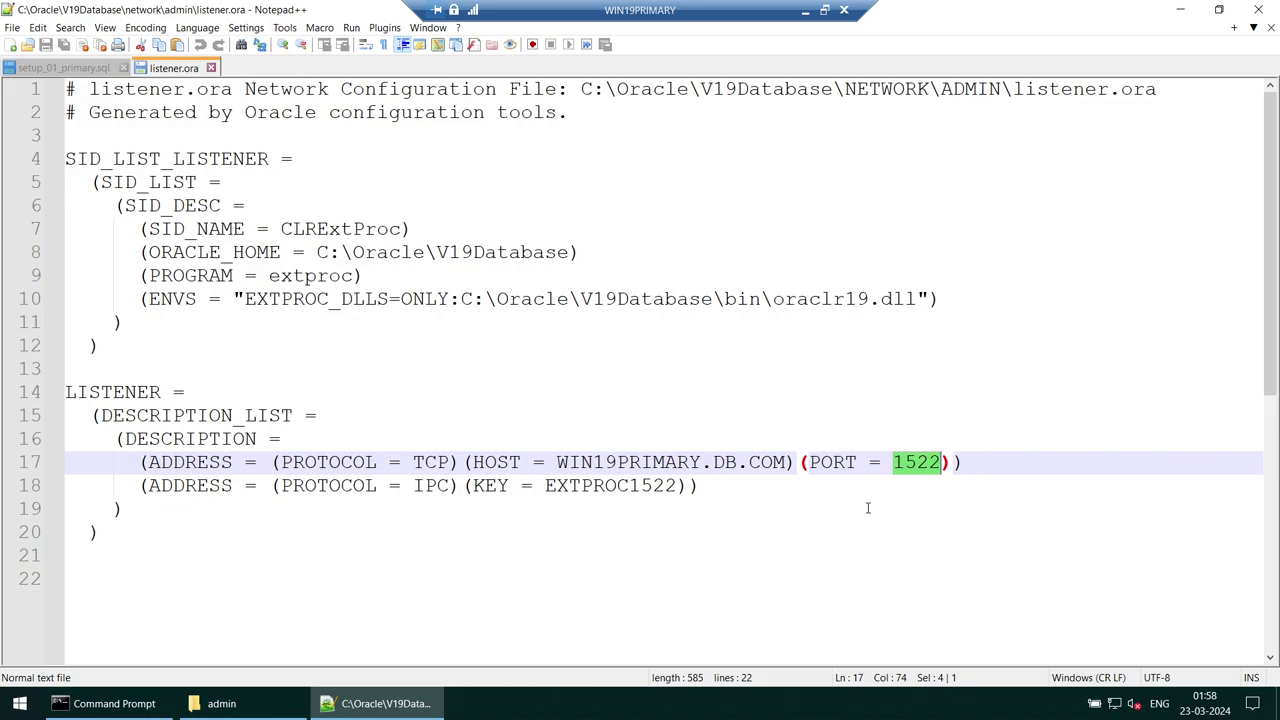
left_click_drag(557, 462, 703, 462)
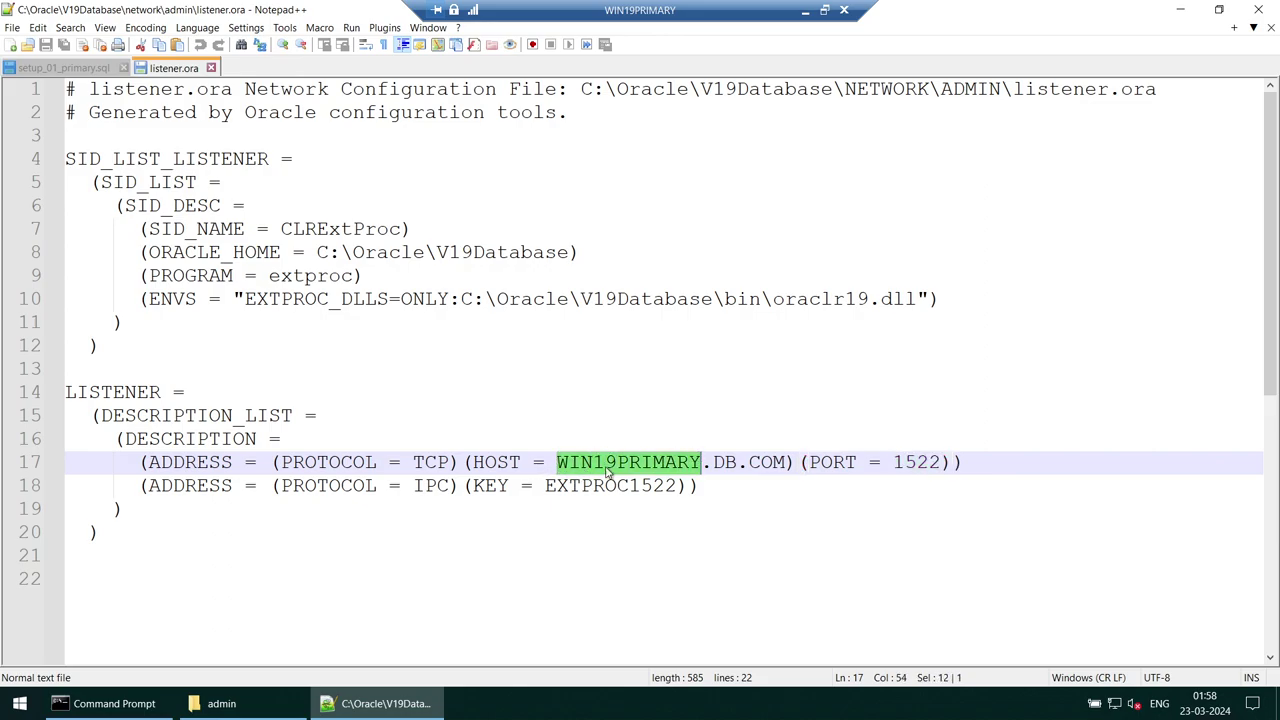
left_click_drag(126, 366, 3, 8)
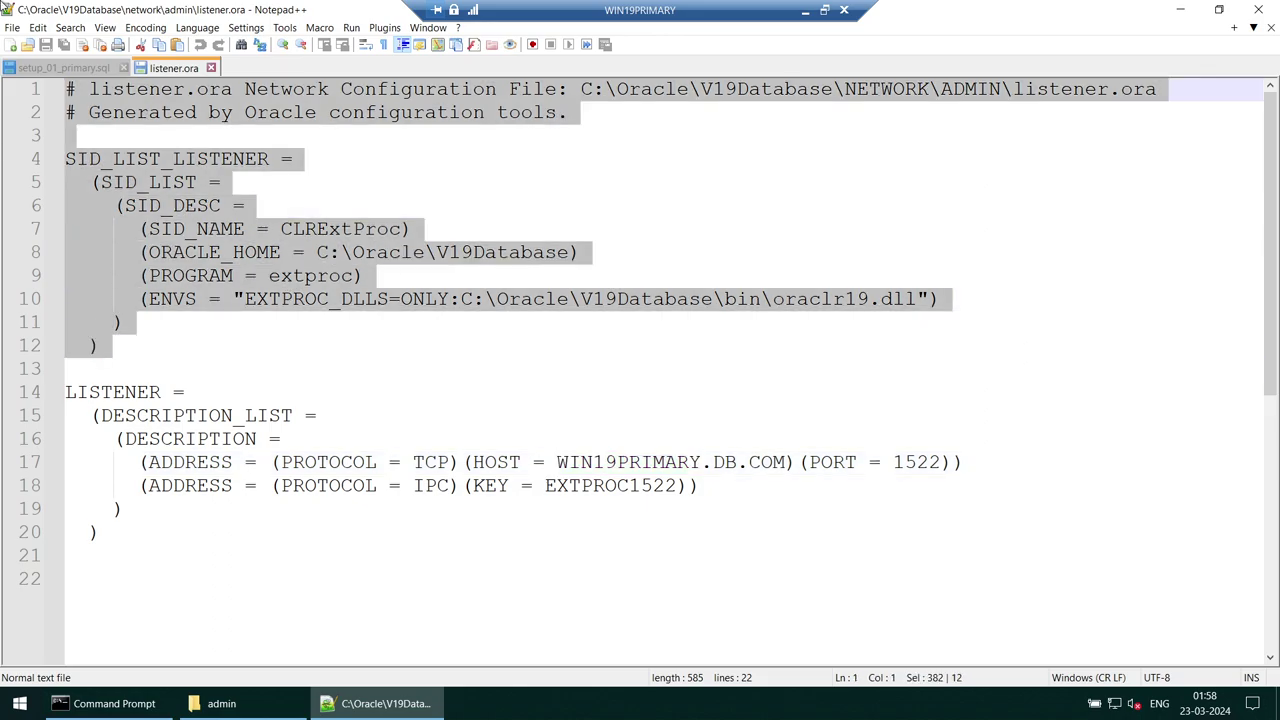
key("Delete")
key("Delete")
key("ctrl+s")
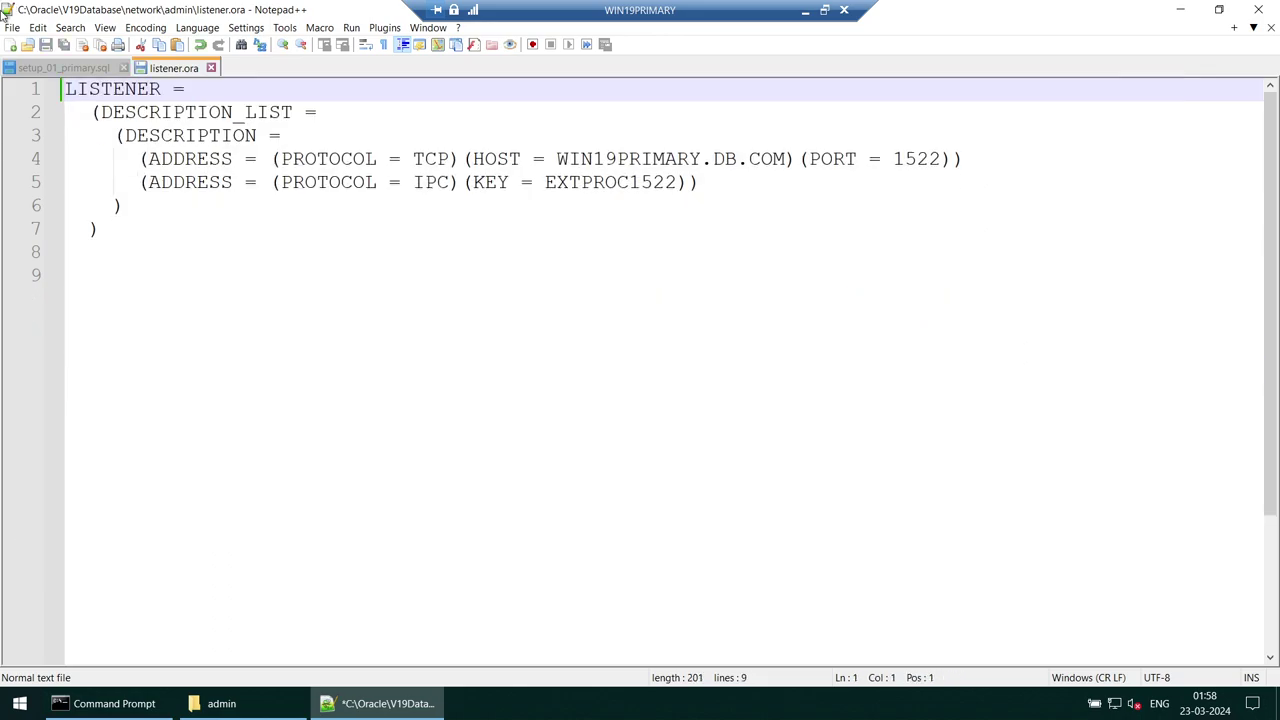
Step: Remove the header comments and SID_LIST_LISTENER block from listener.ora on WIN19STANDBY, save the file, and check the host name
left_click(804, 12)
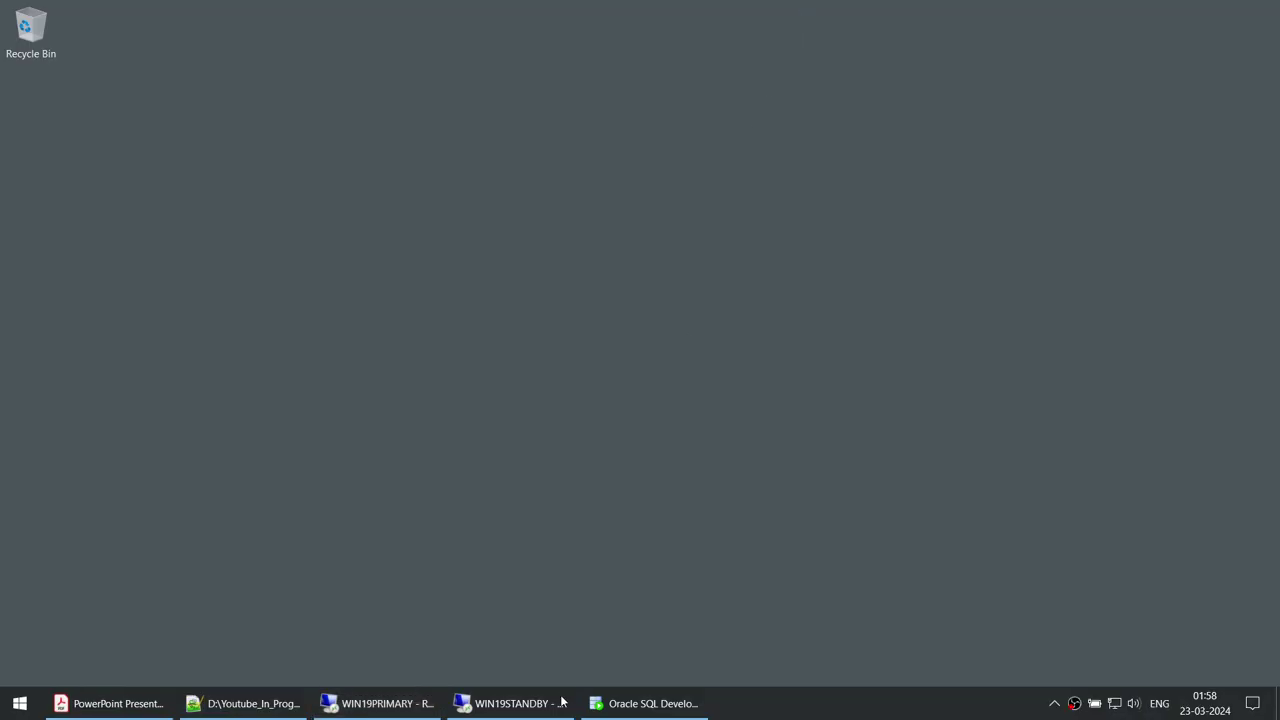
left_click(560, 702)
left_click_drag(145, 386, 5, 10)
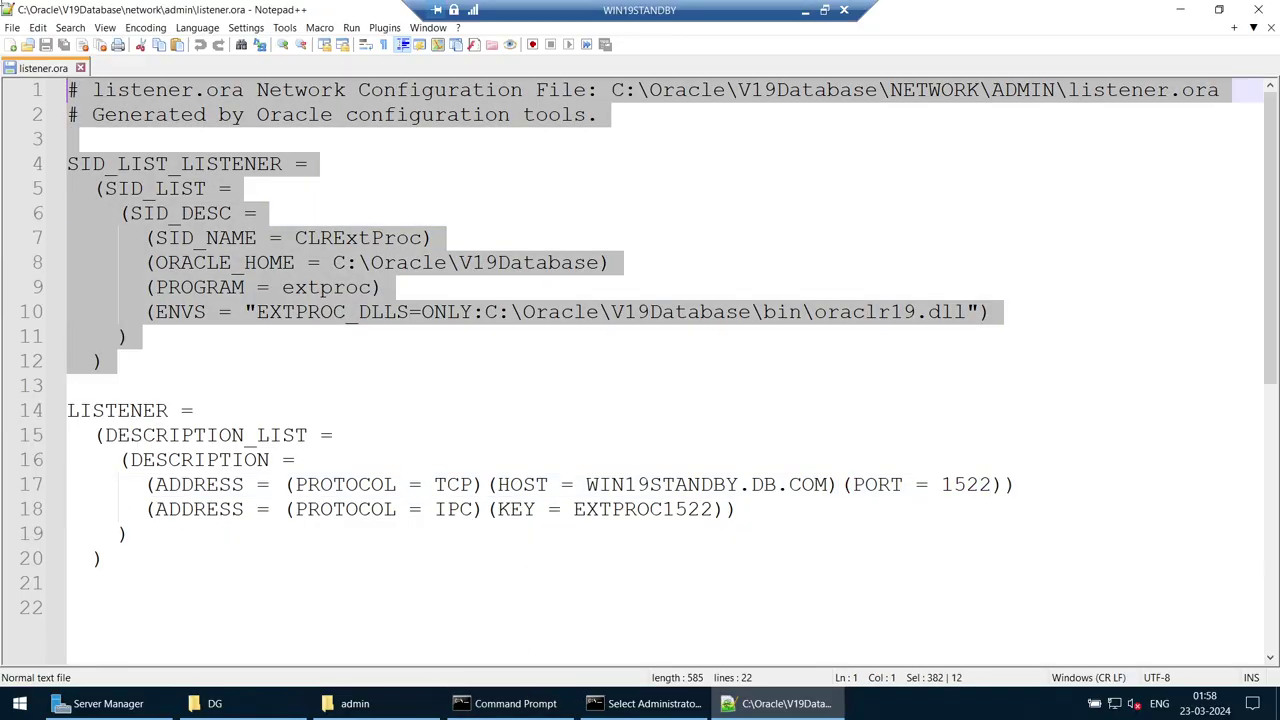
key("Delete")
key("Delete")
key("ctrl+s")
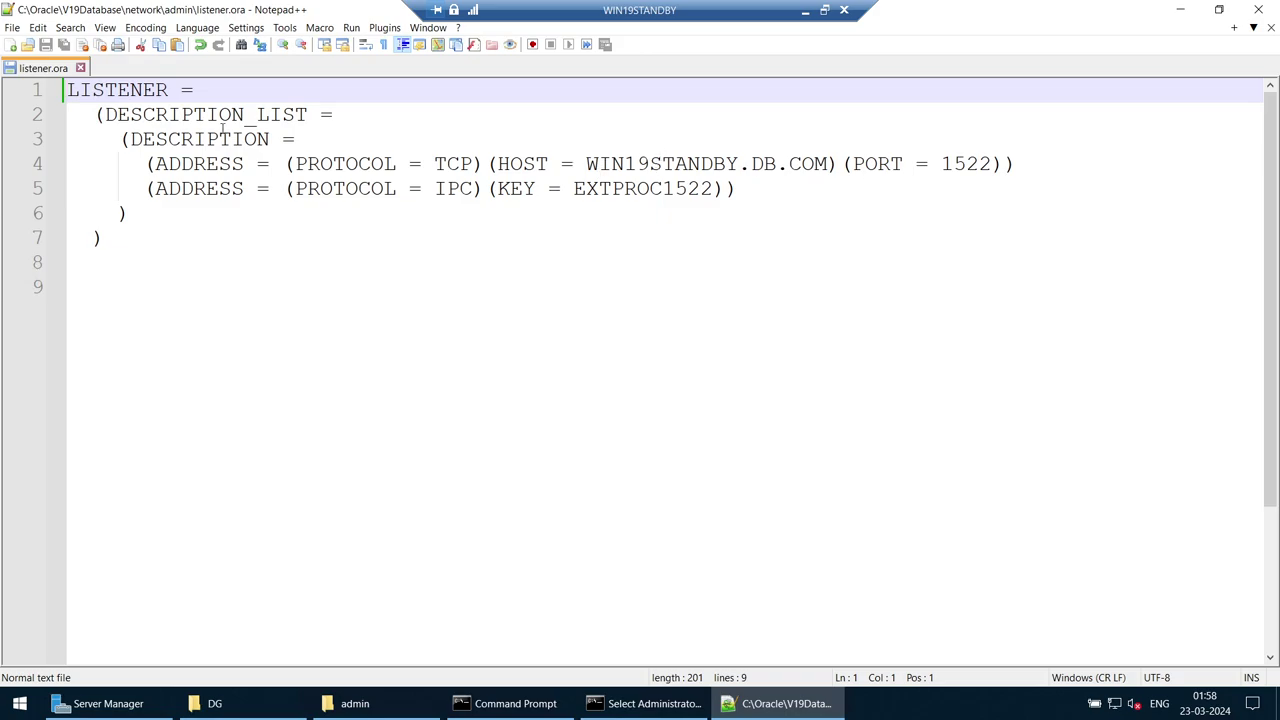
double_click(638, 163)
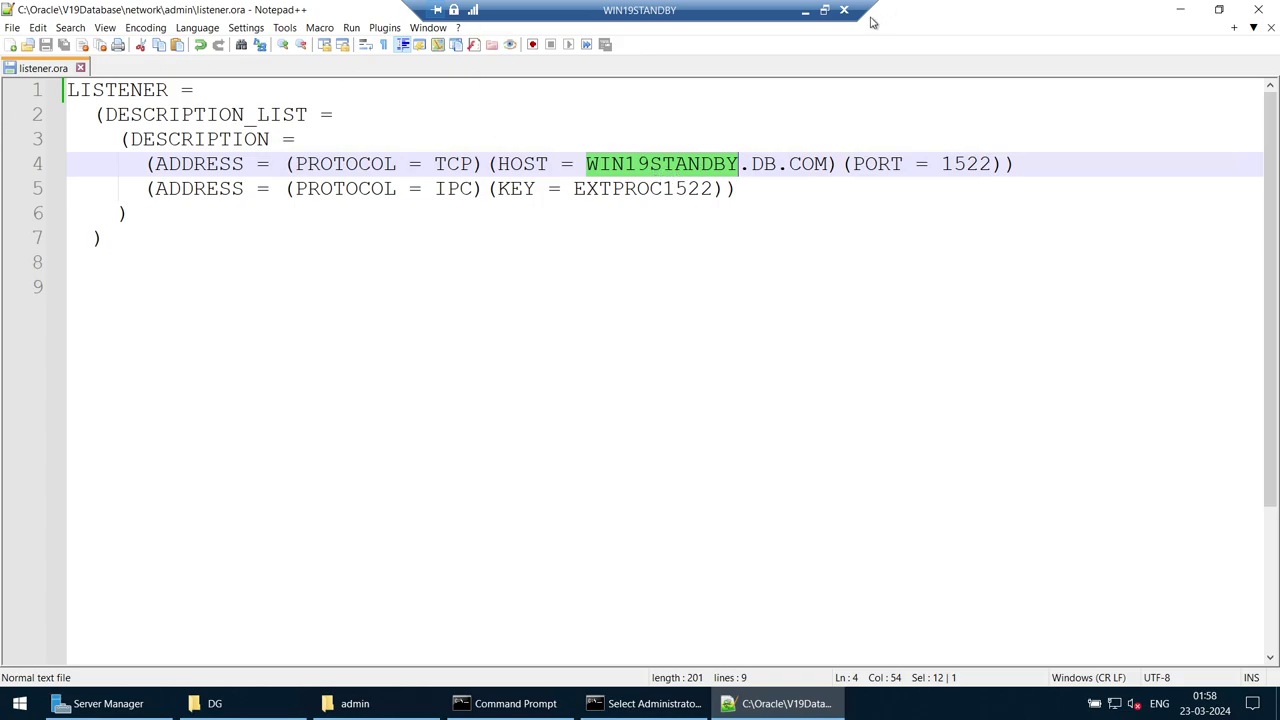
left_click(596, 290)
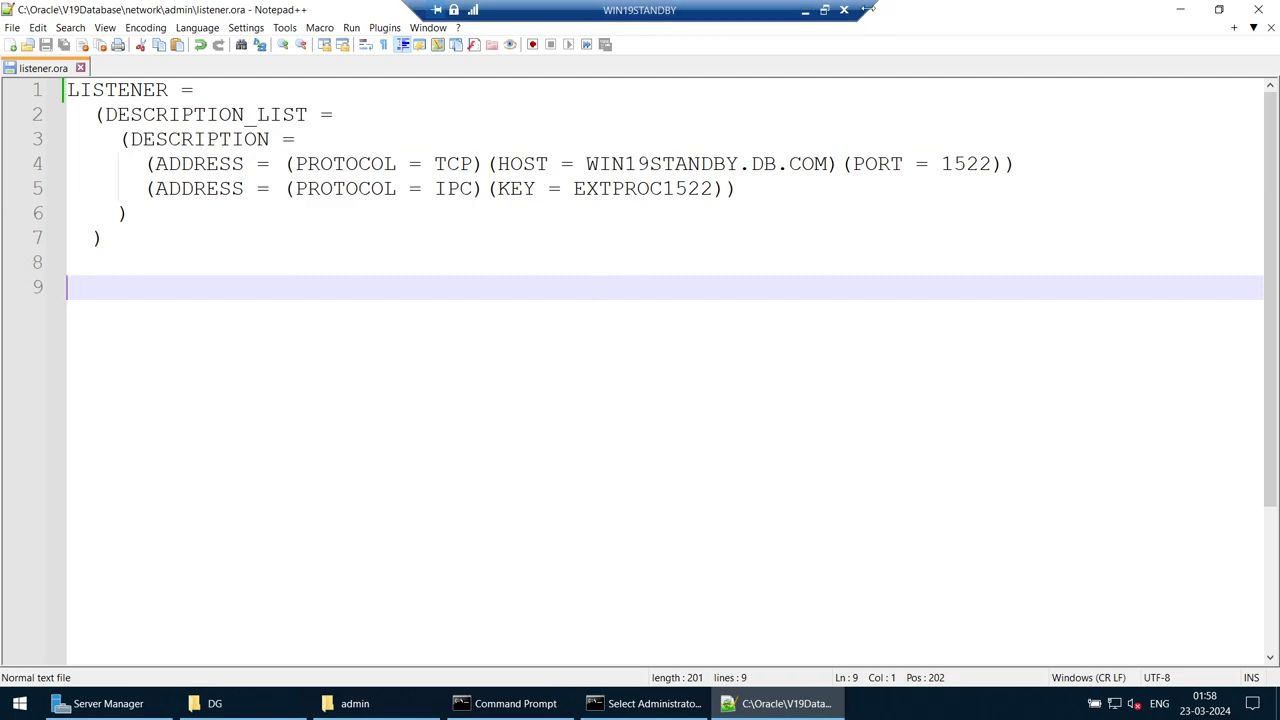
Step: Copy the three mkdir commands for the D:\ORADATA folders from the step-by-step Data Guard script on the local machine
left_click(805, 11)
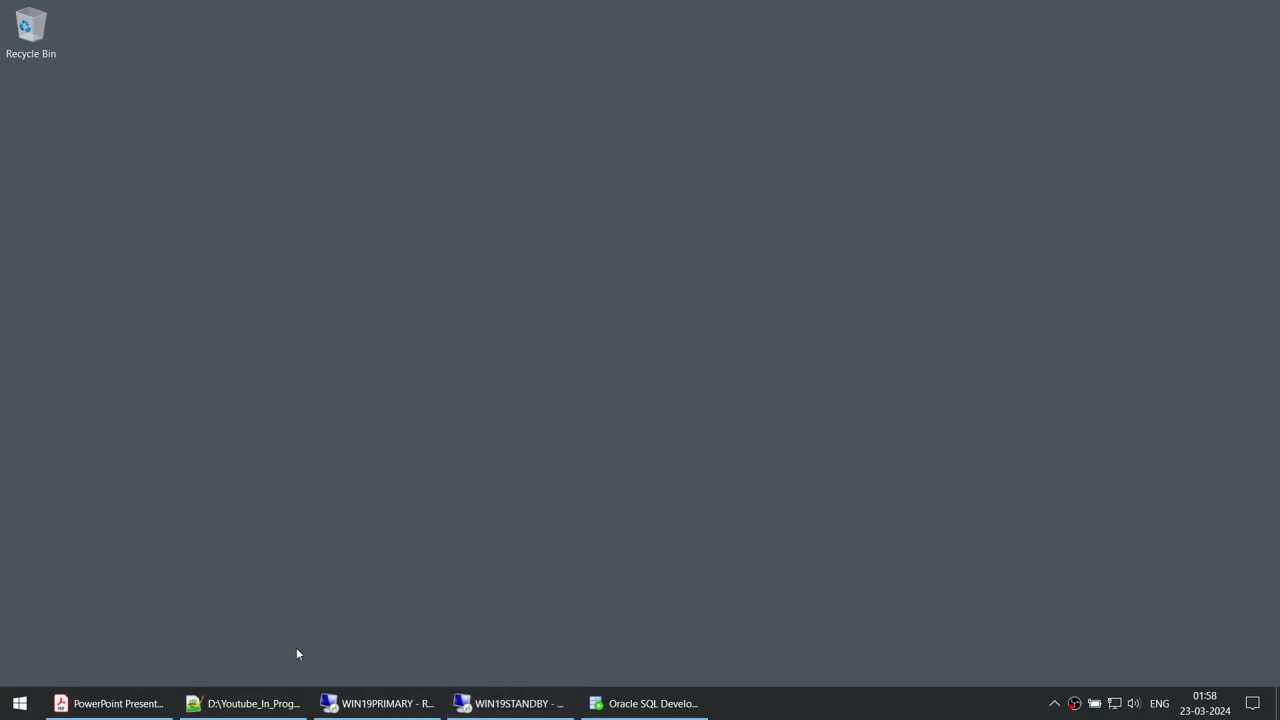
left_click(288, 703)
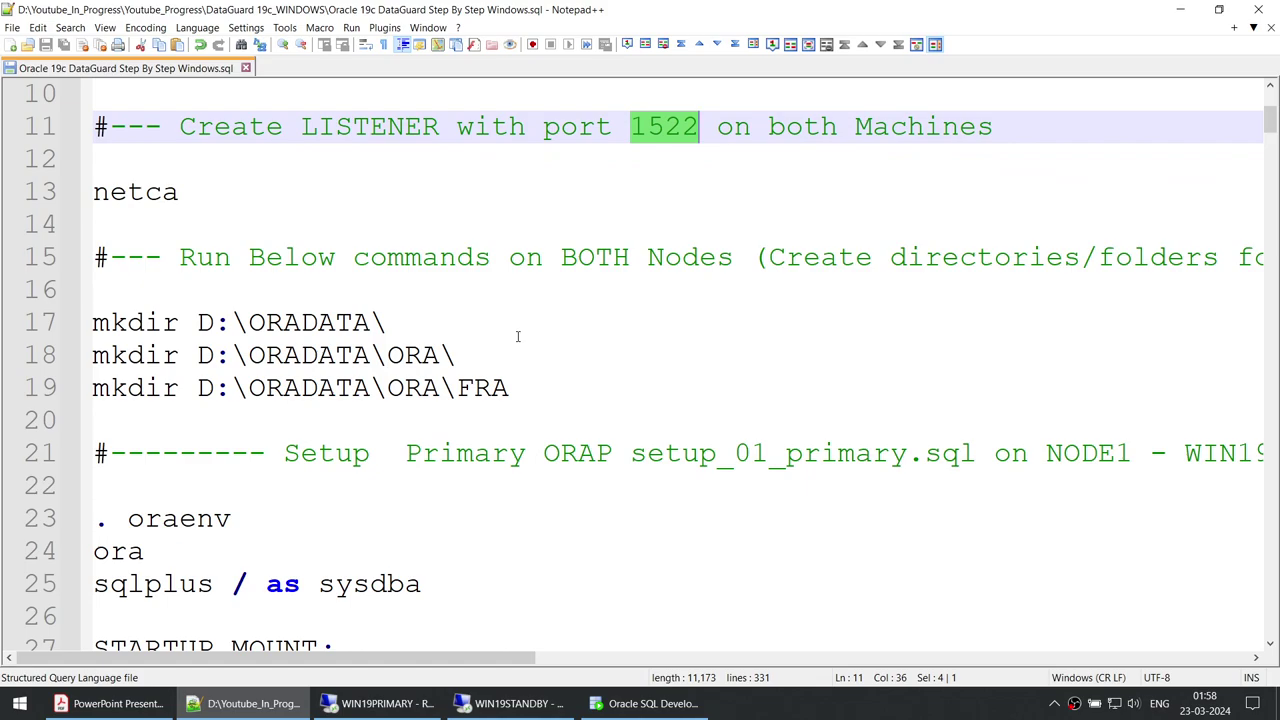
scroll(518, 338, "down", 1)
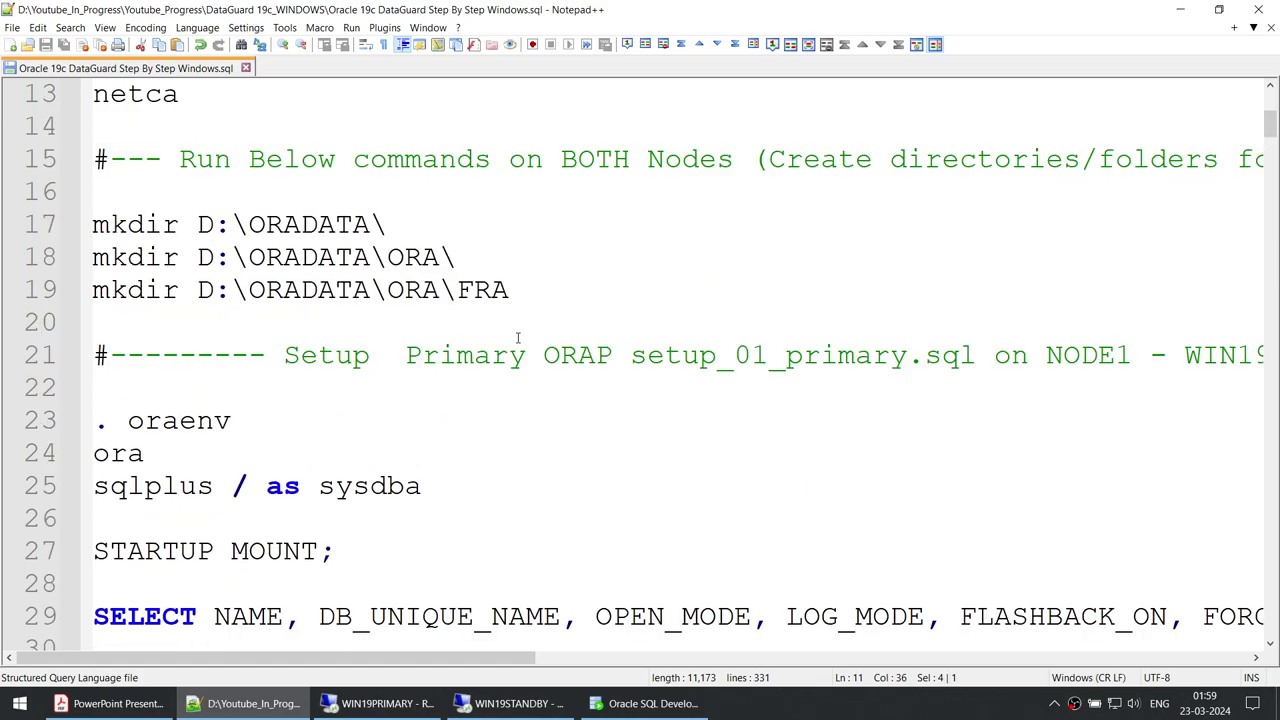
left_click(1178, 10)
left_click(380, 703)
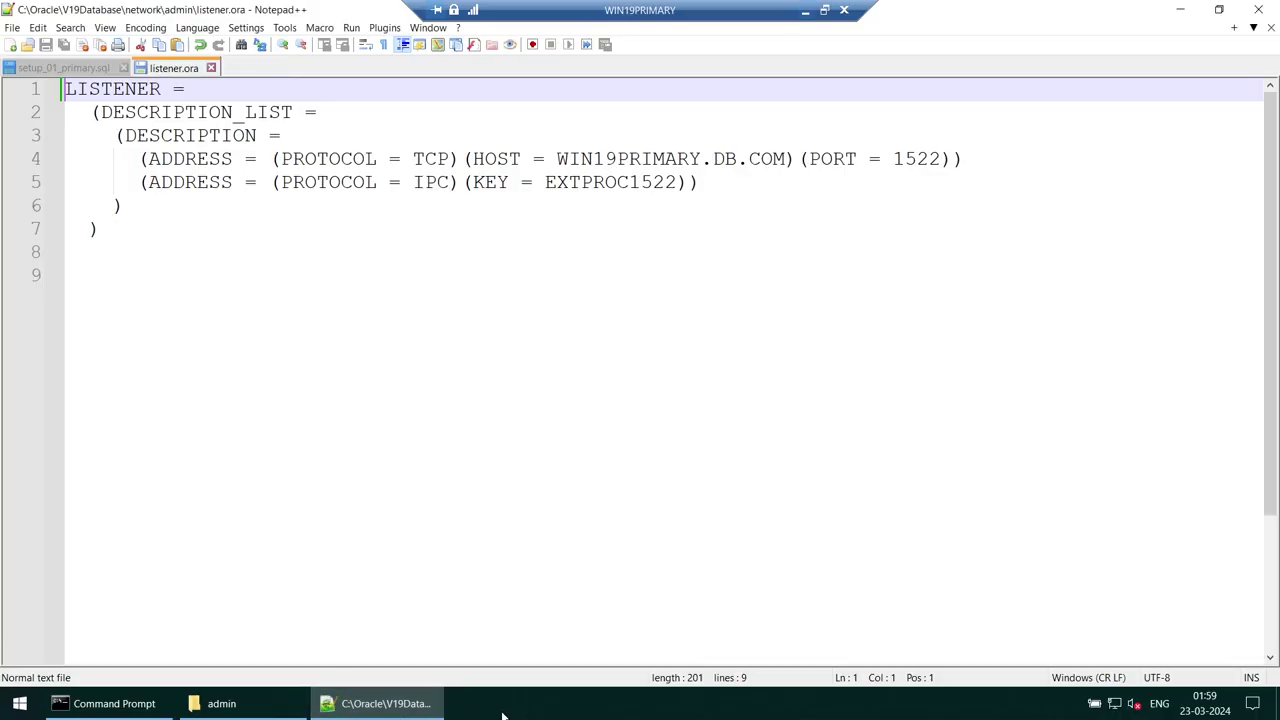
left_click(110, 703)
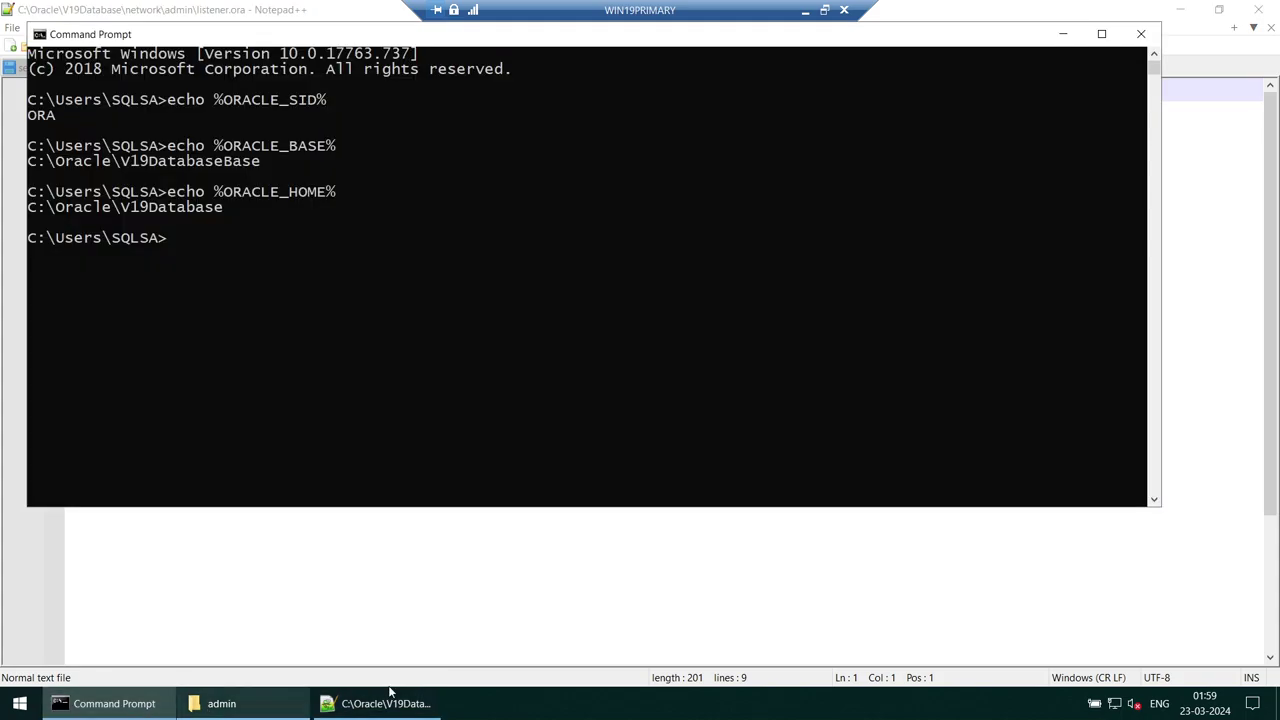
left_click(1064, 38)
left_click(805, 10)
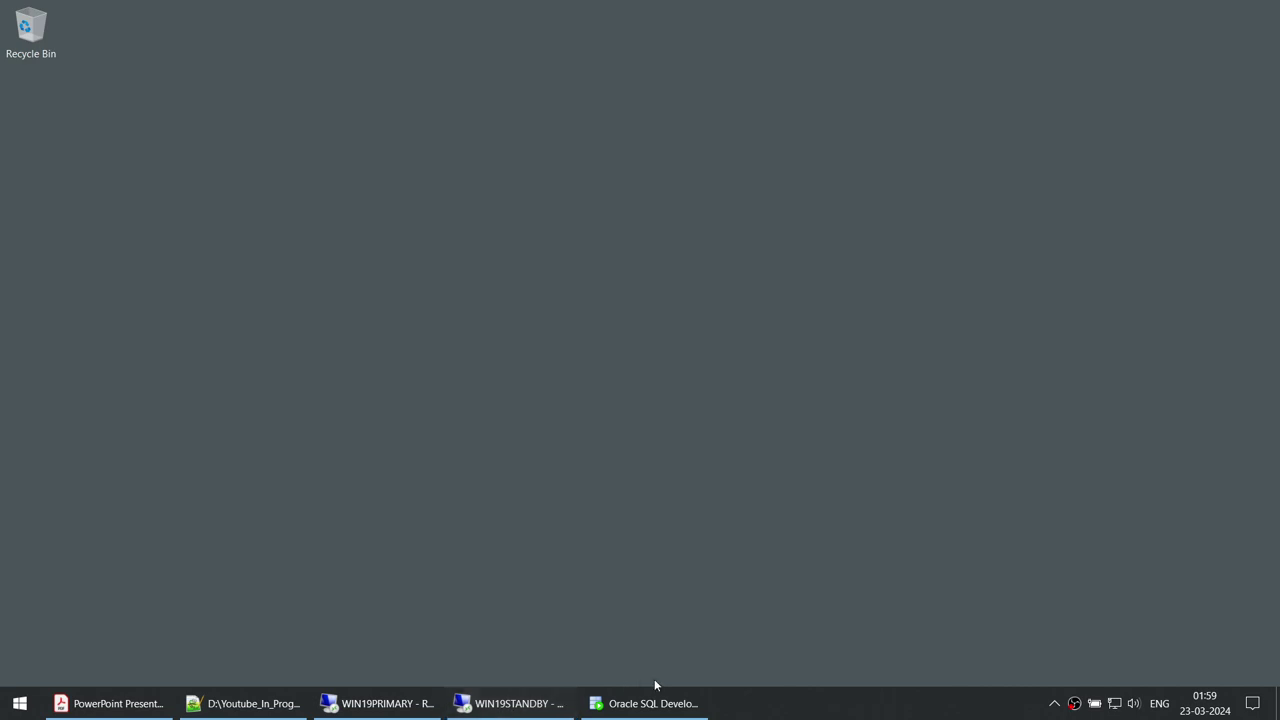
left_click(245, 703)
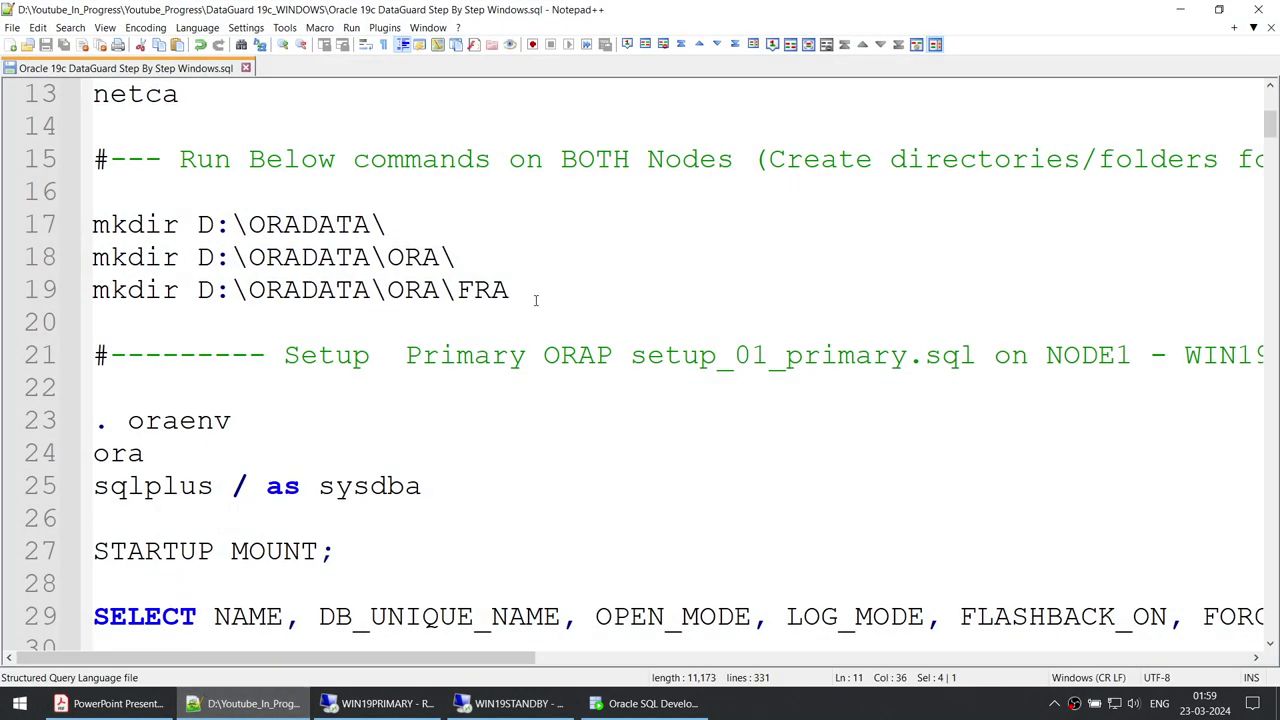
left_click_drag(535, 300, 2, 240)
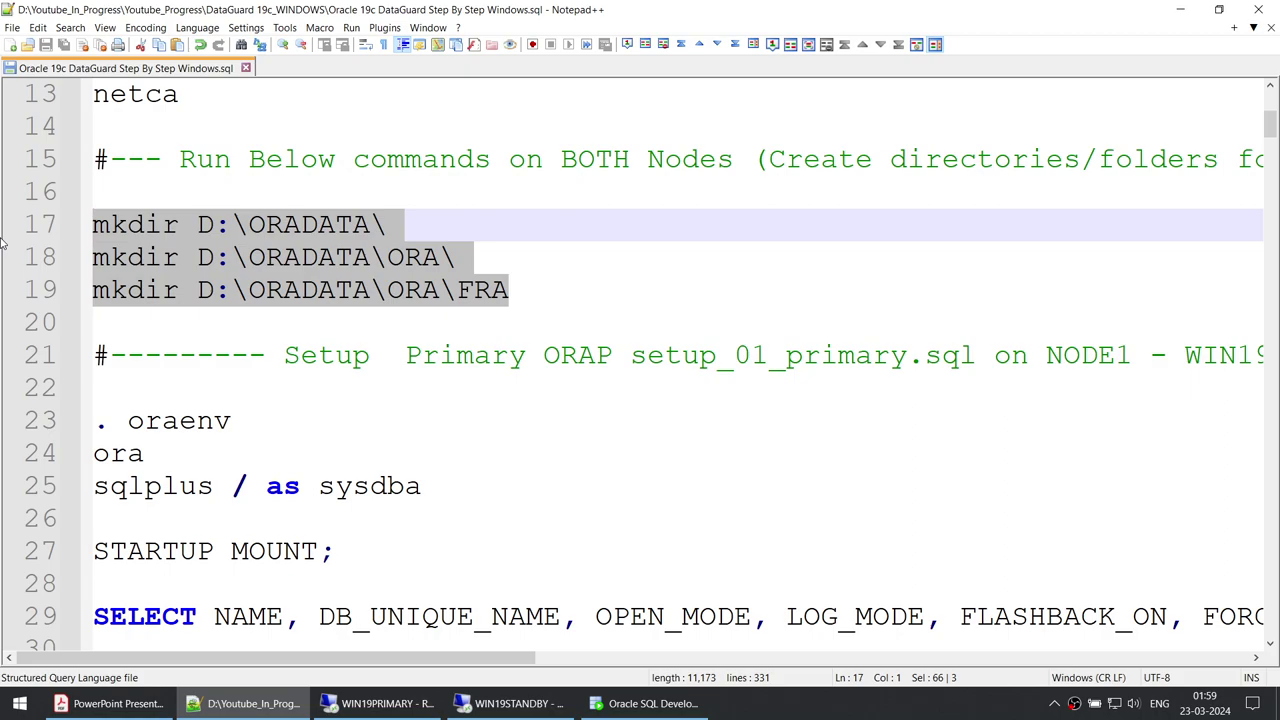
Step: Minimize listener.ora on WIN19PRIMARY and view the contents of the DATA (D:) drive
left_click(390, 703)
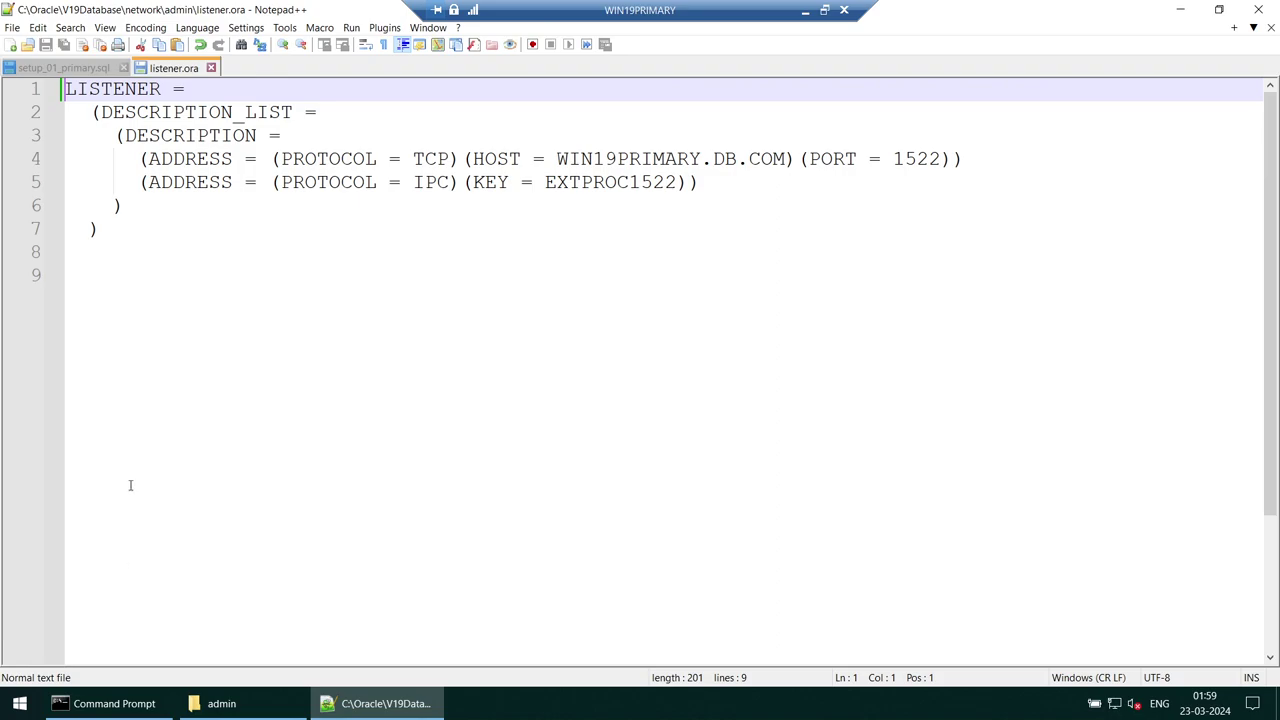
left_click(1180, 9)
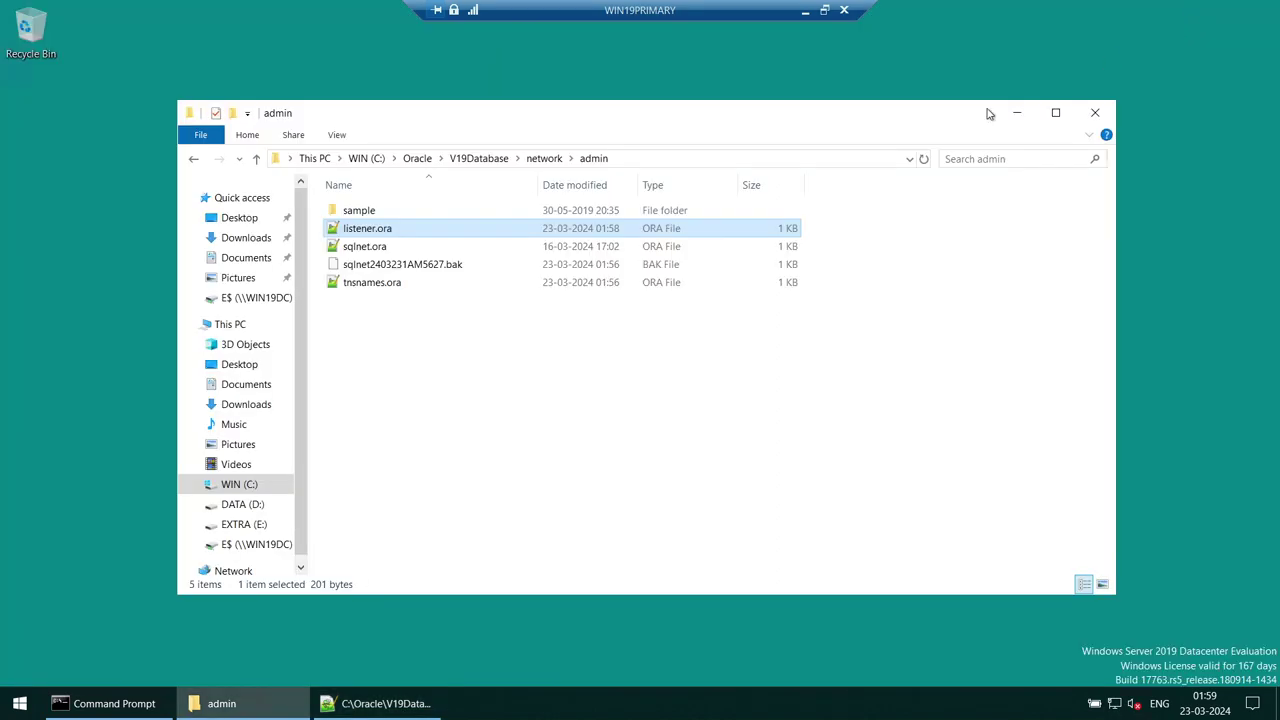
left_click(242, 504)
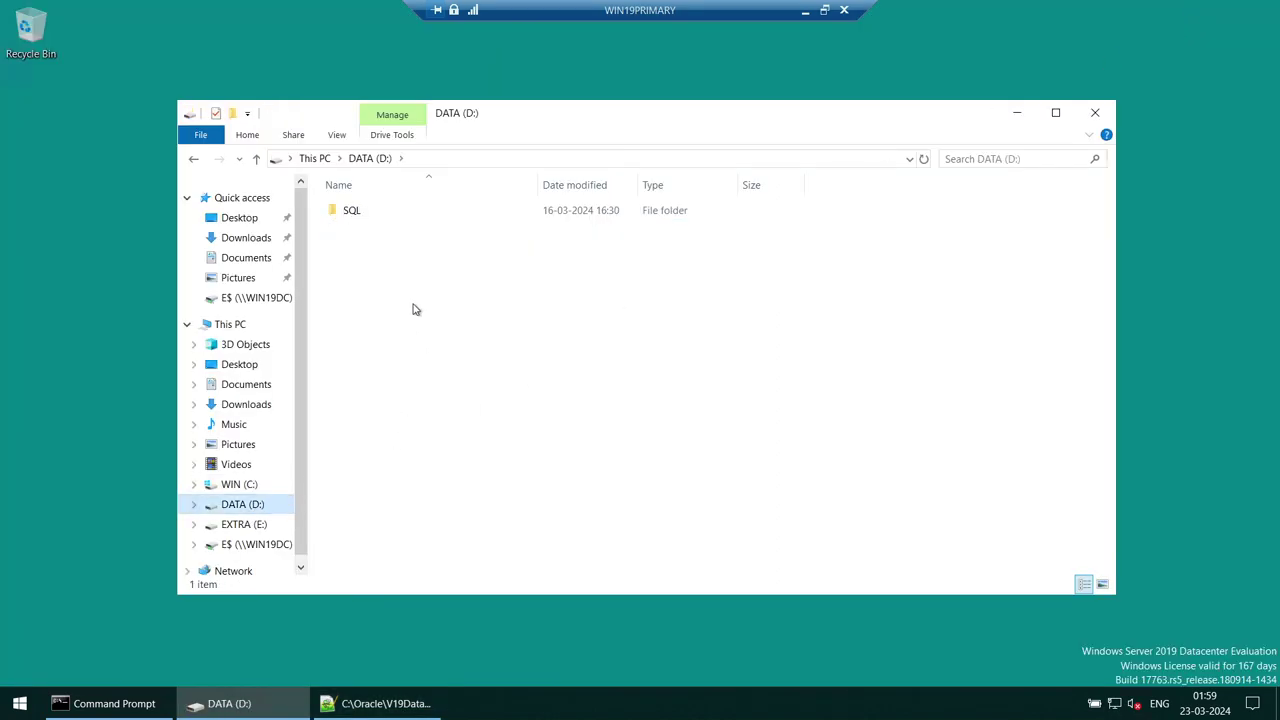
right_click(425, 270)
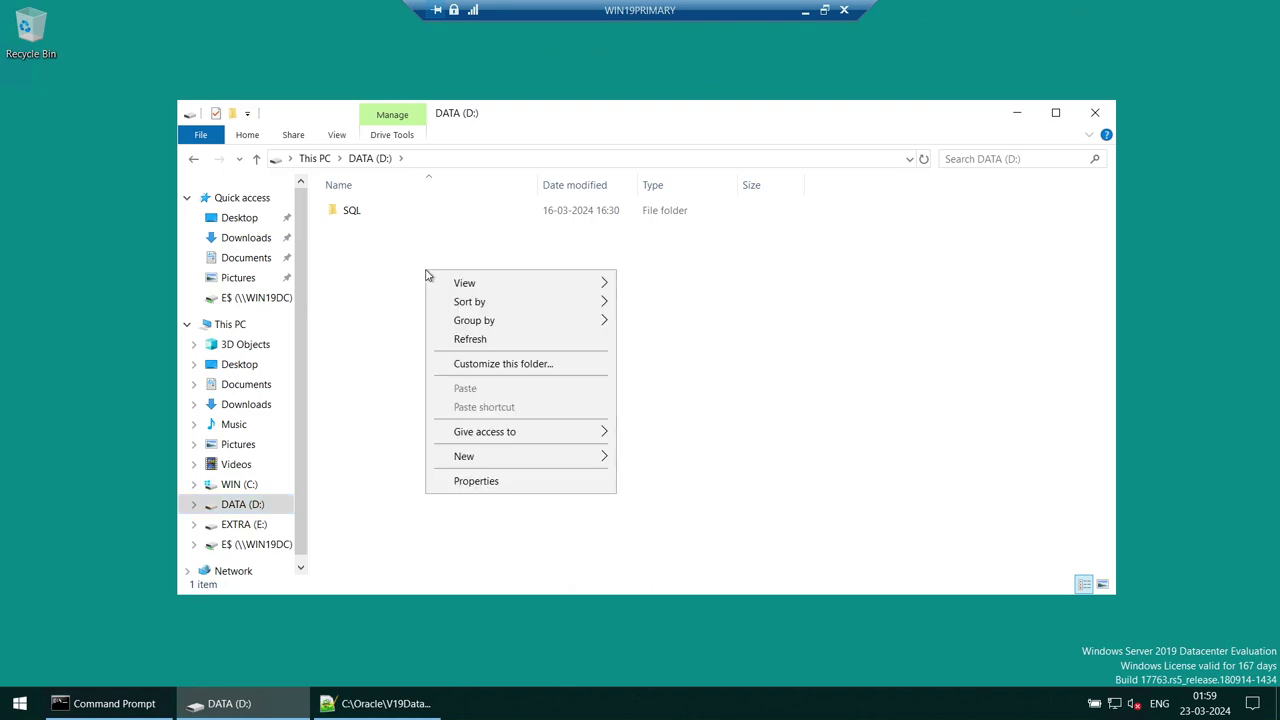
mouse_move(486, 457)
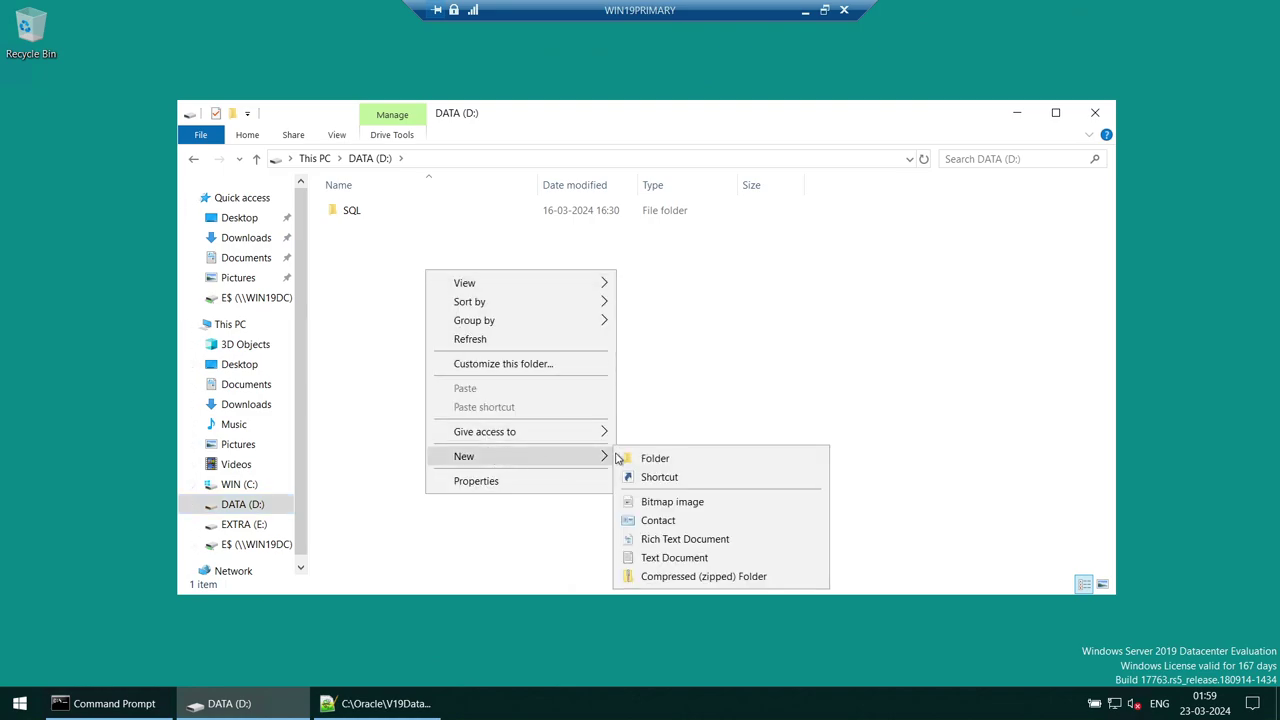
left_click(757, 346)
Step: Change to the root of the C: drive in the WIN19PRIMARY Command Prompt and clear the screen
left_click(100, 703)
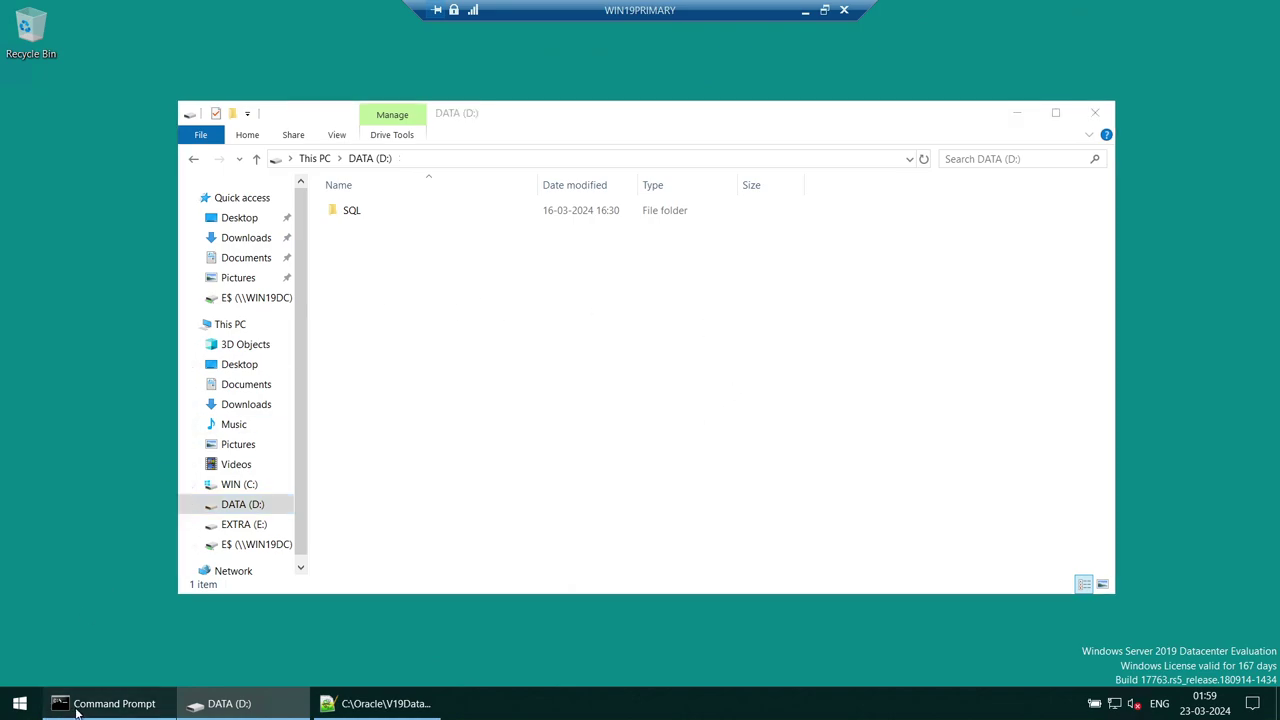
type("cd ..")
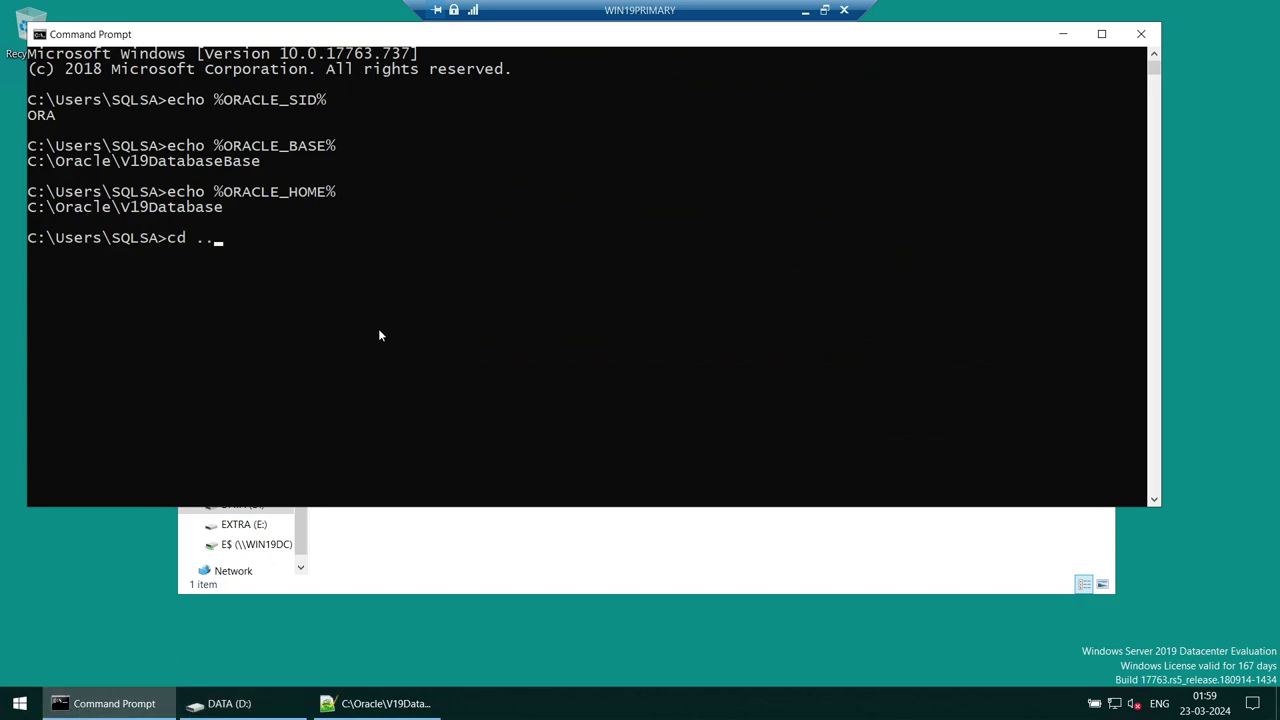
key("Return")
type("cd ..")
key("Return")
type("cls")
key("Return")
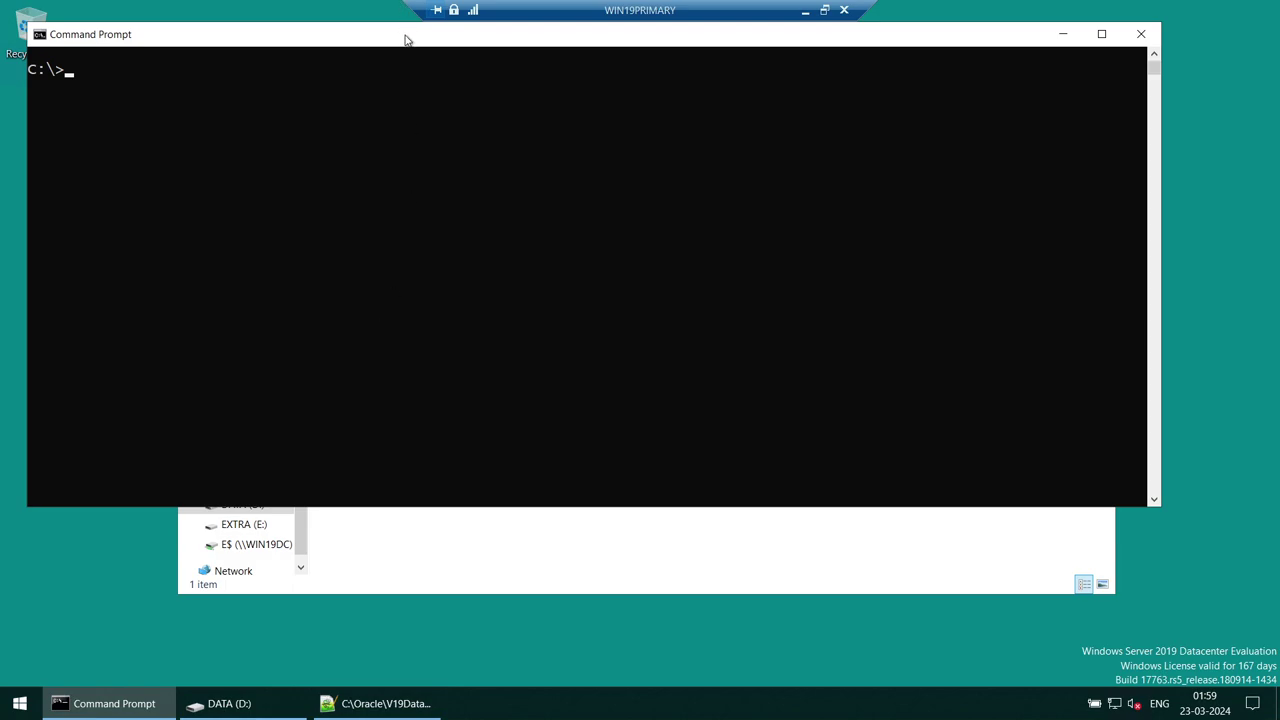
Step: Move the console clear of the folder listing and create D:\ORADATA, D:\ORADATA\ORA and D:\ORADATA\ORA\FRA with mkdir on WIN19PRIMARY
left_click_drag(406, 37, 526, 329)
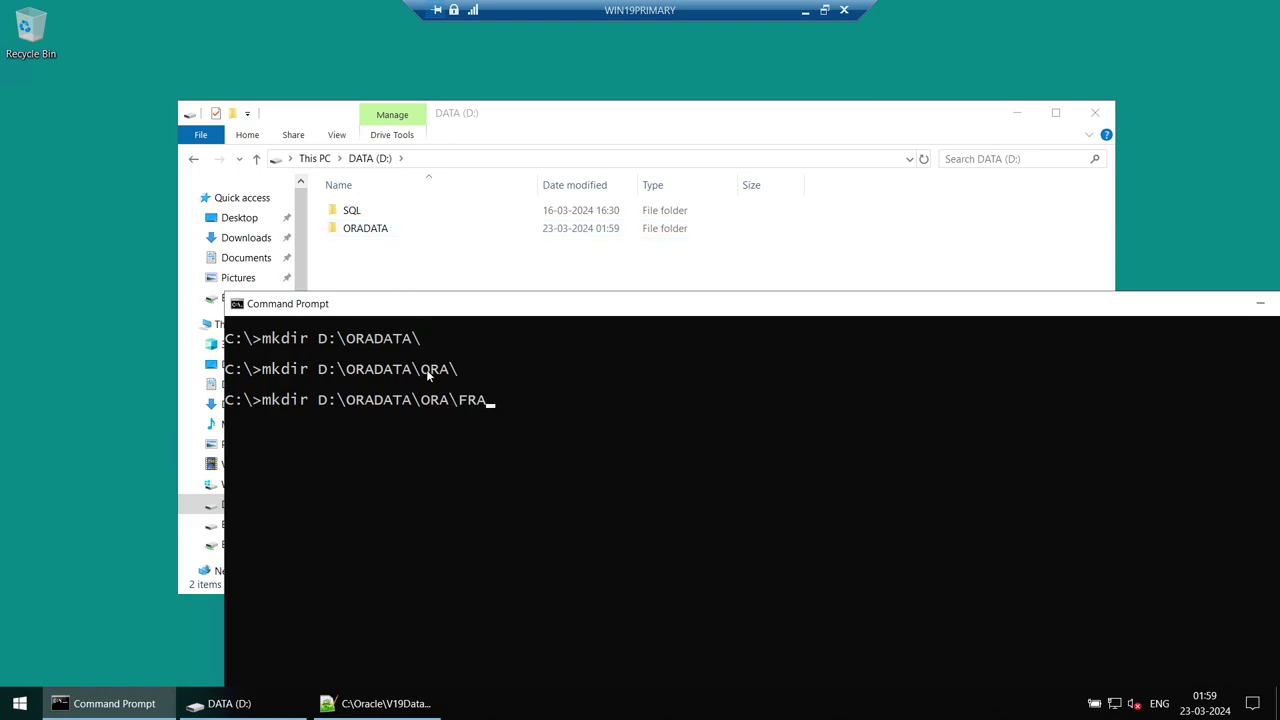
left_click_drag(426, 369, 449, 372)
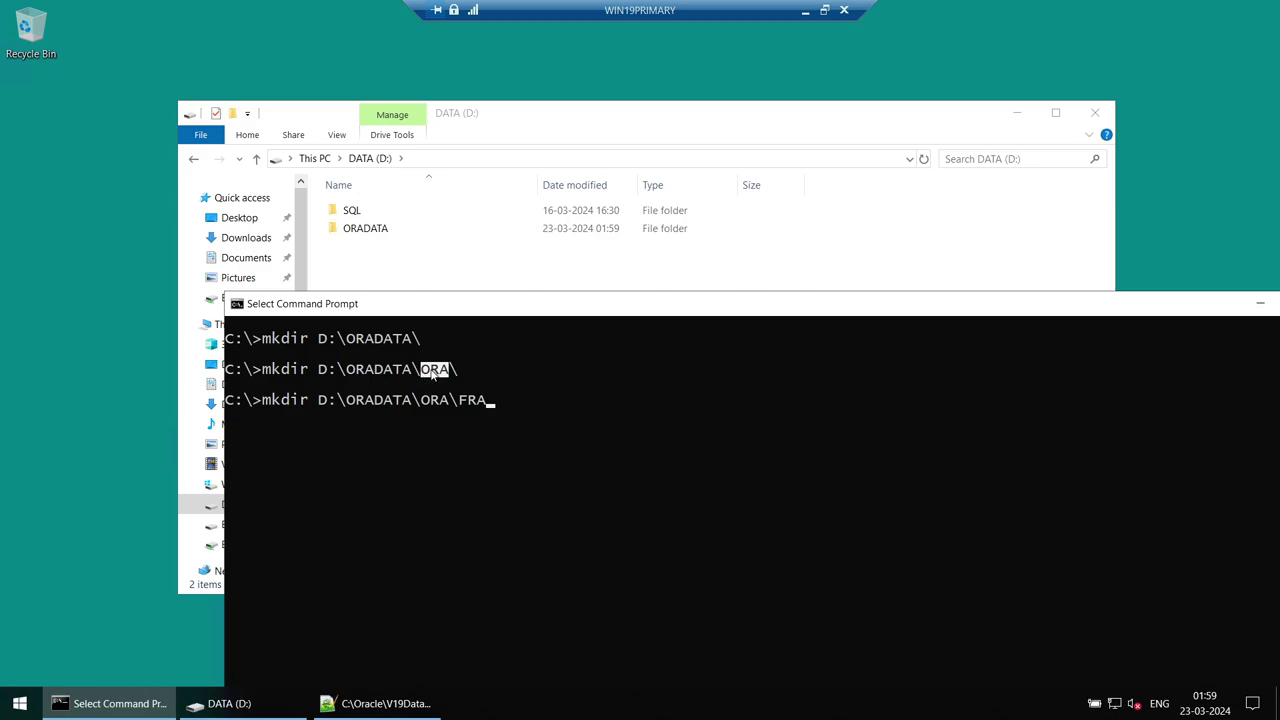
left_click_drag(459, 400, 489, 401)
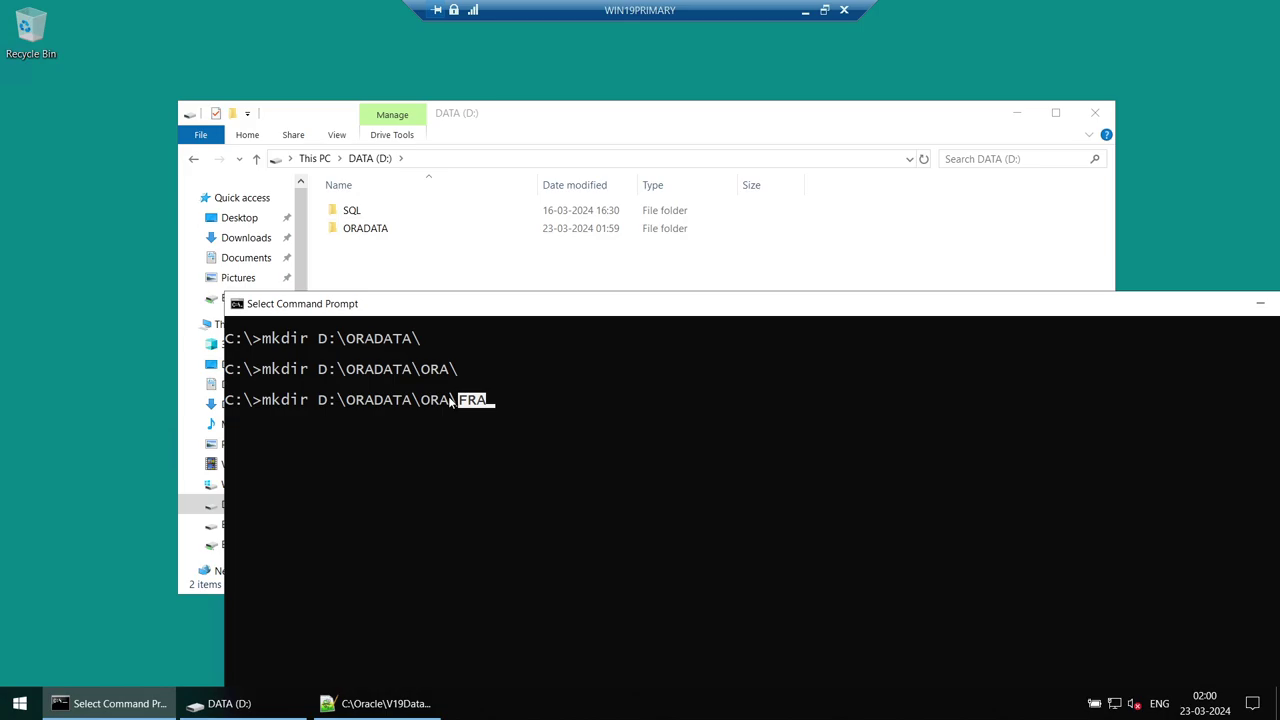
left_click(622, 436)
left_click(619, 433)
left_click(546, 371)
key("BackSpace")
type("A")
key("Return")
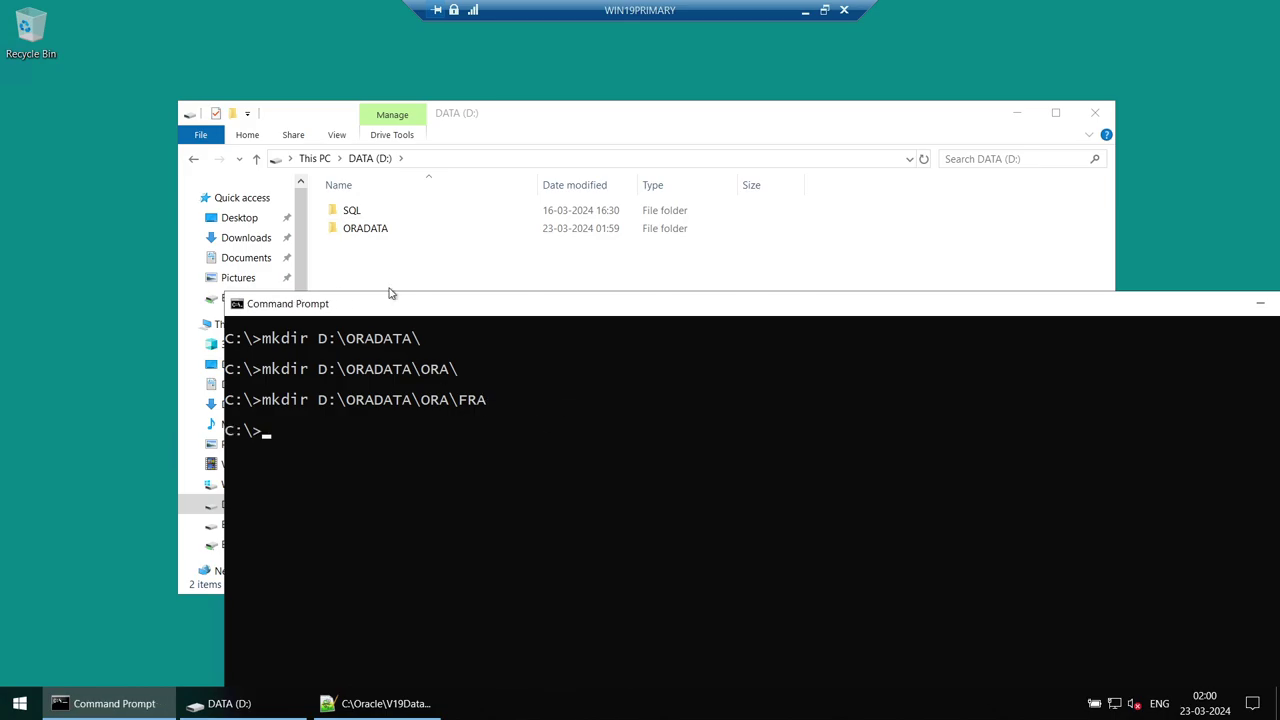
Step: Browse into D:\ORADATA\ORA on WIN19PRIMARY to check the new folder structure
left_click(389, 231)
double_click(395, 234)
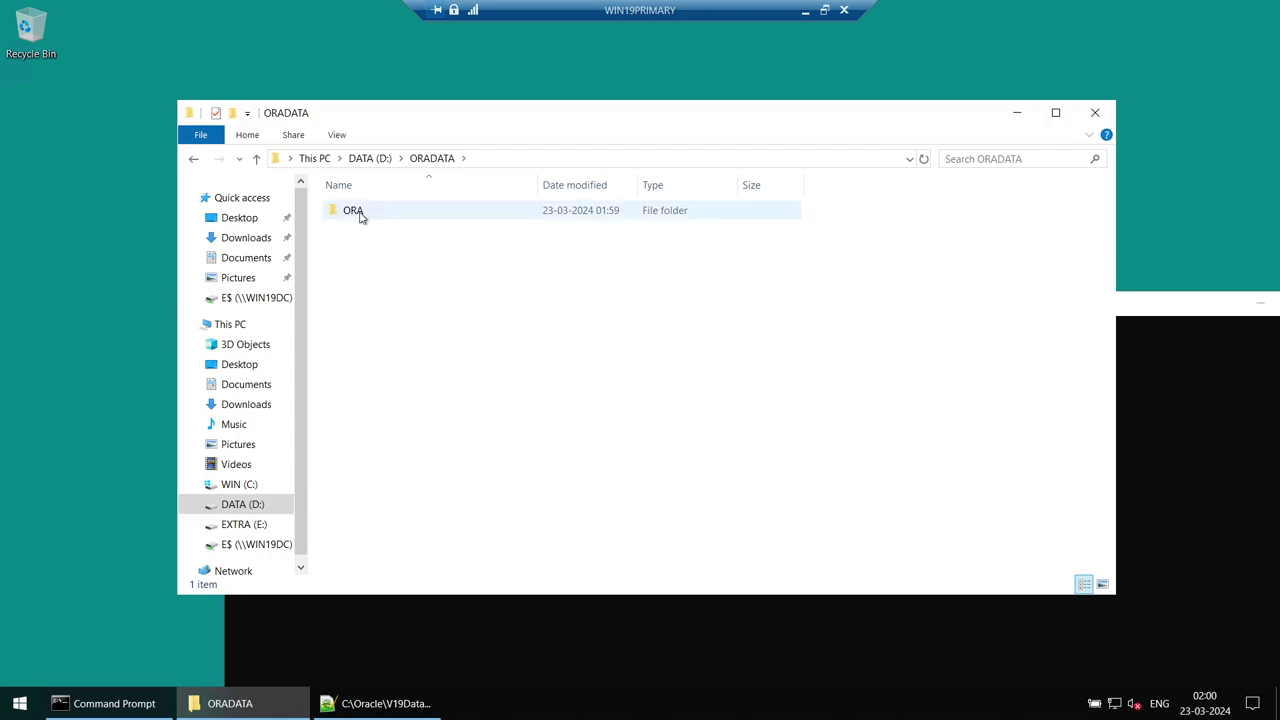
double_click(363, 215)
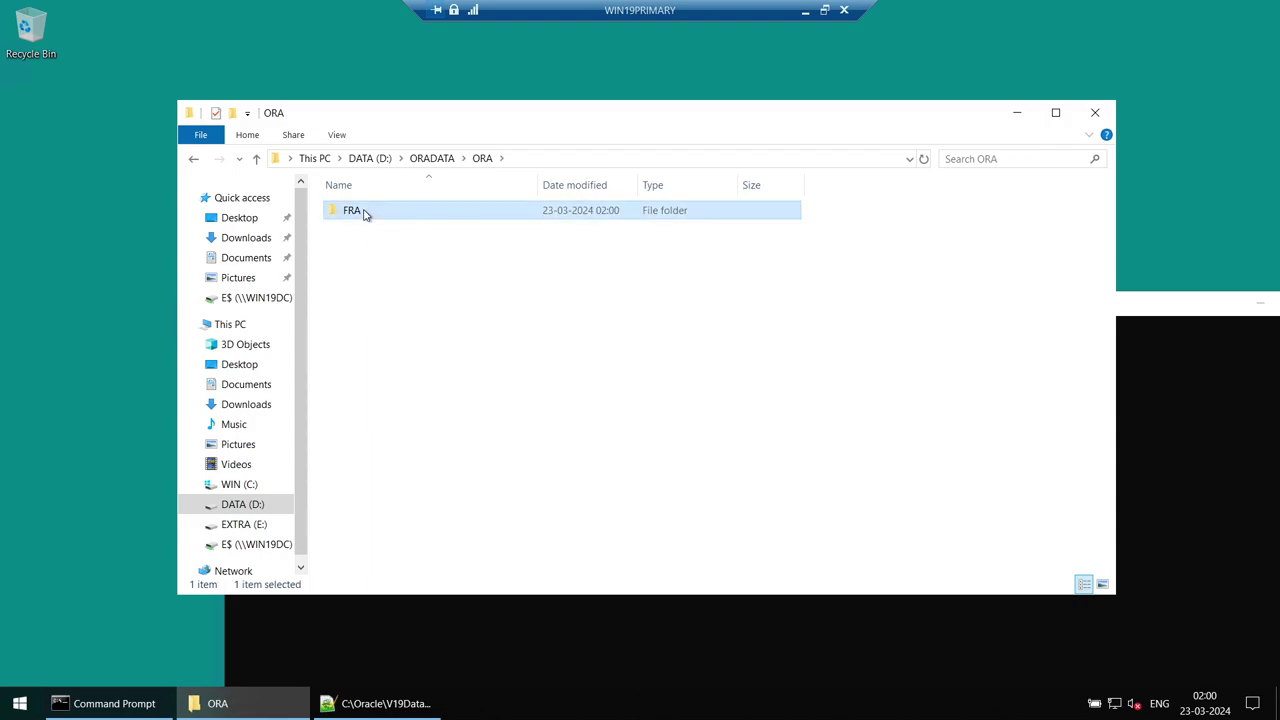
Step: Open the FRA folder, minimize File Explorer and finish the completed Oracle Net Configuration Assistant wizard on WIN19PRIMARY
double_click(366, 214)
left_click(1016, 112)
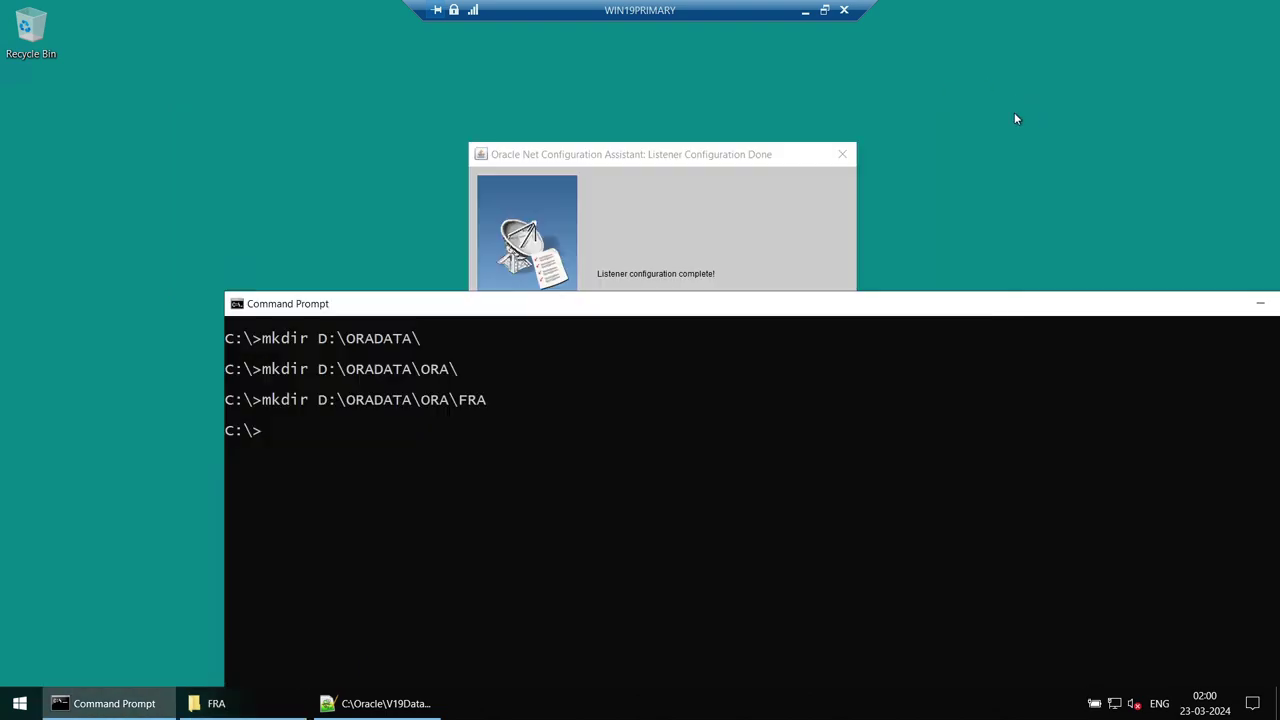
left_click(737, 172)
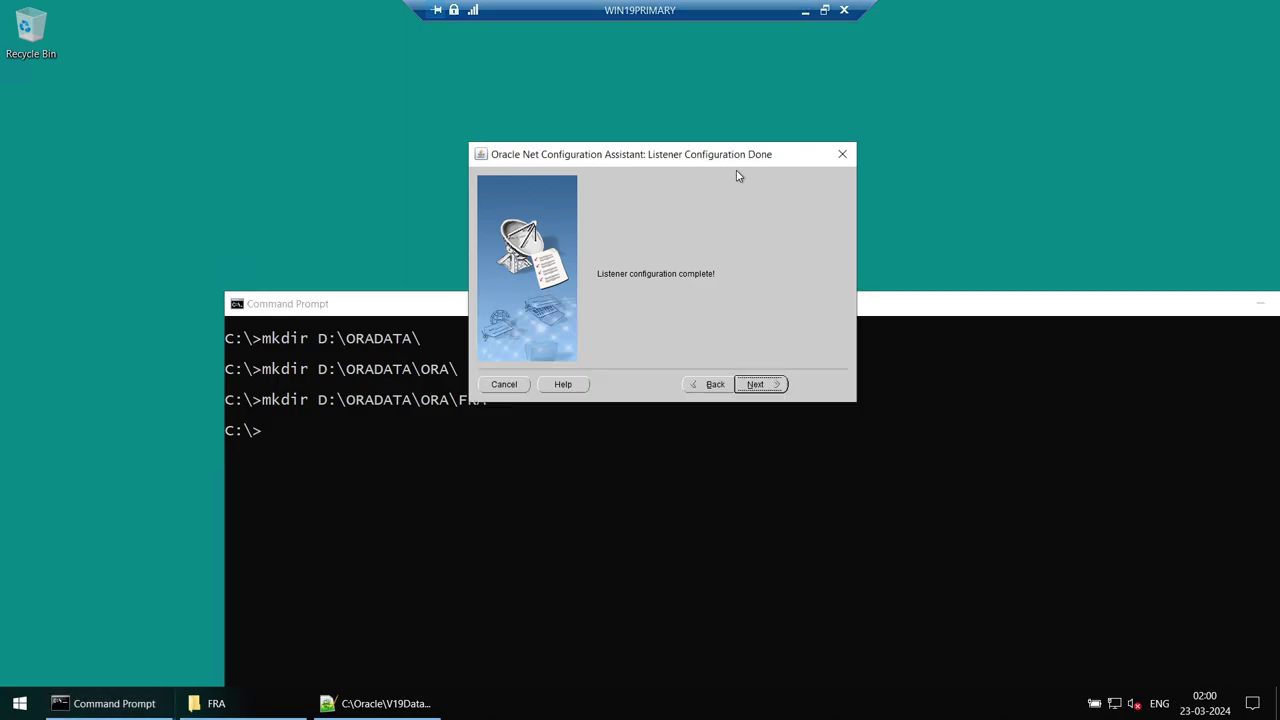
left_click(768, 387)
left_click(820, 386)
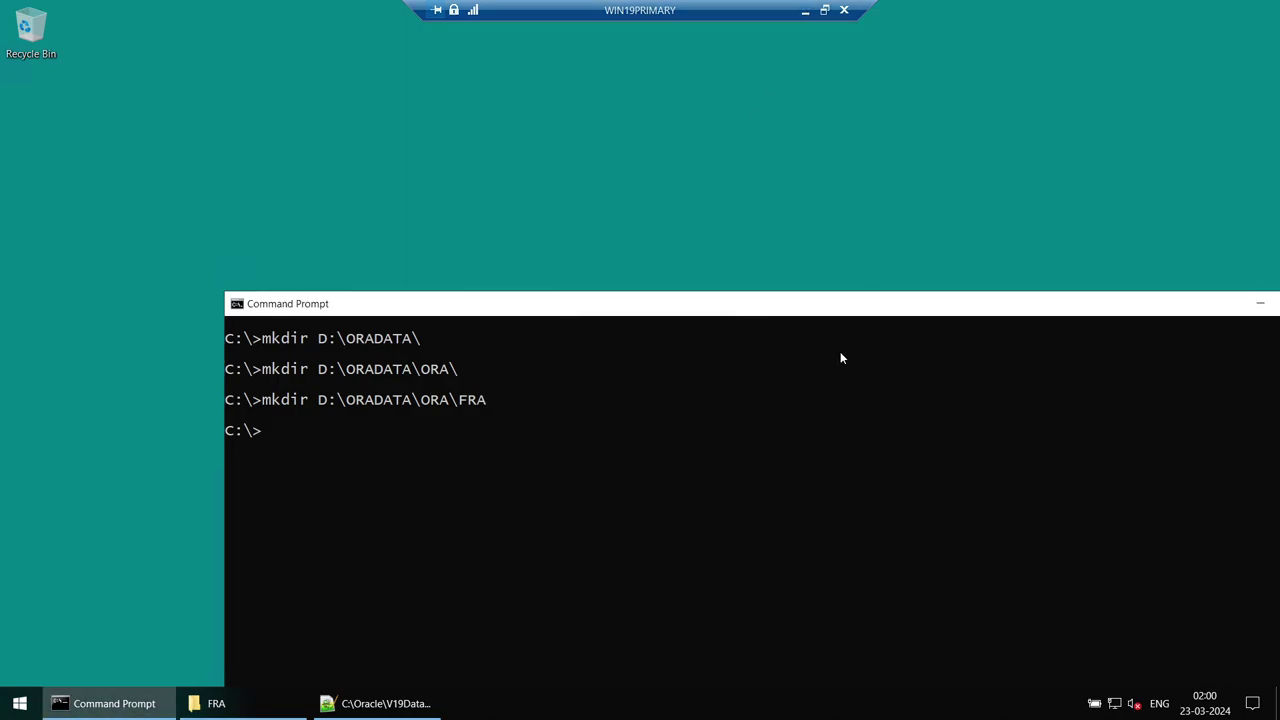
Step: Copy the three mkdir commands from the step-by-step Data Guard script and switch to the WIN19STANDBY session
left_click(805, 10)
right_click(426, 262)
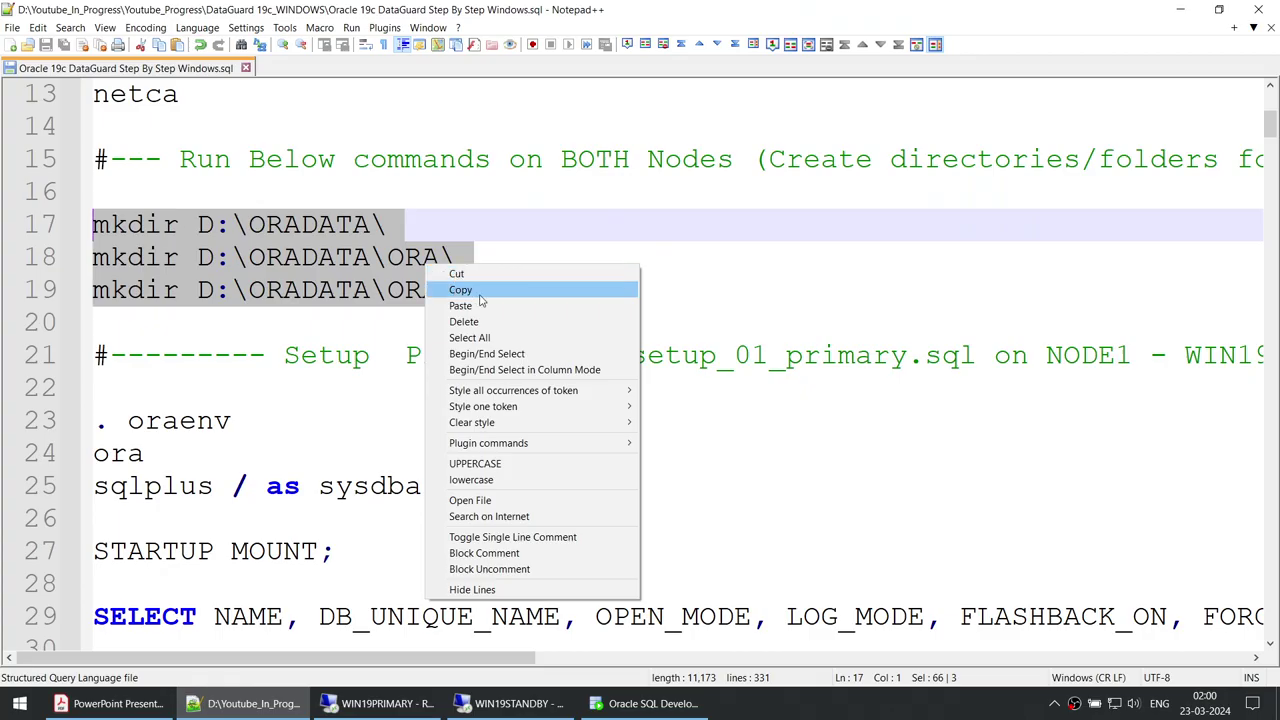
left_click(478, 290)
left_click(510, 703)
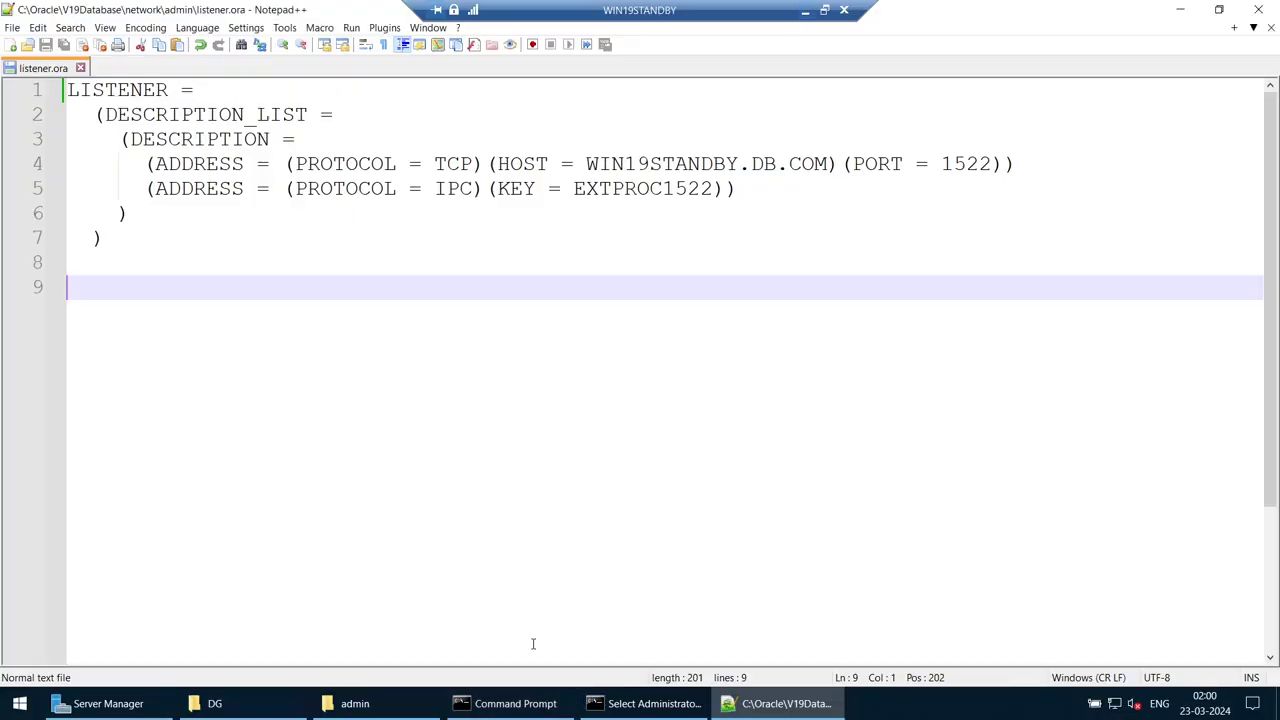
Step: Change to the root of the C: drive in the WIN19STANDBY Command Prompt and clear the screen
left_click(520, 703)
type("cd ..")
key("Return")
type("cd ..")
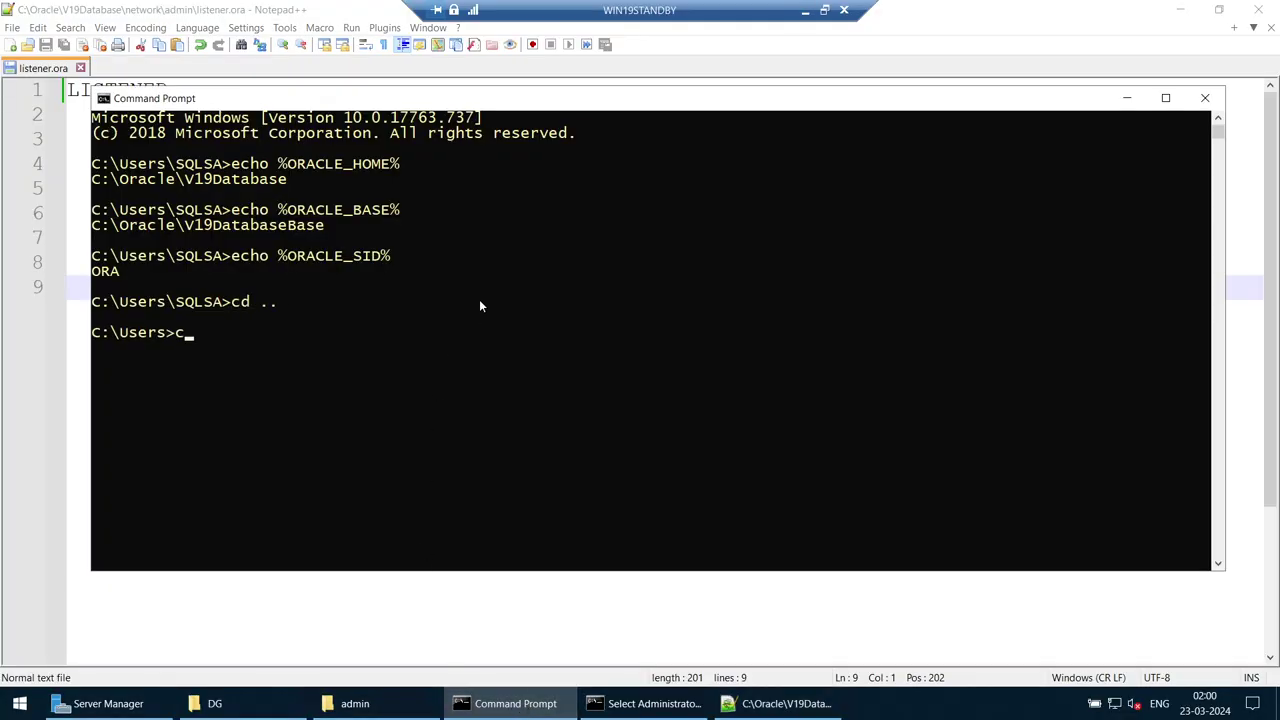
key("Return")
type("cls")
key("Return")
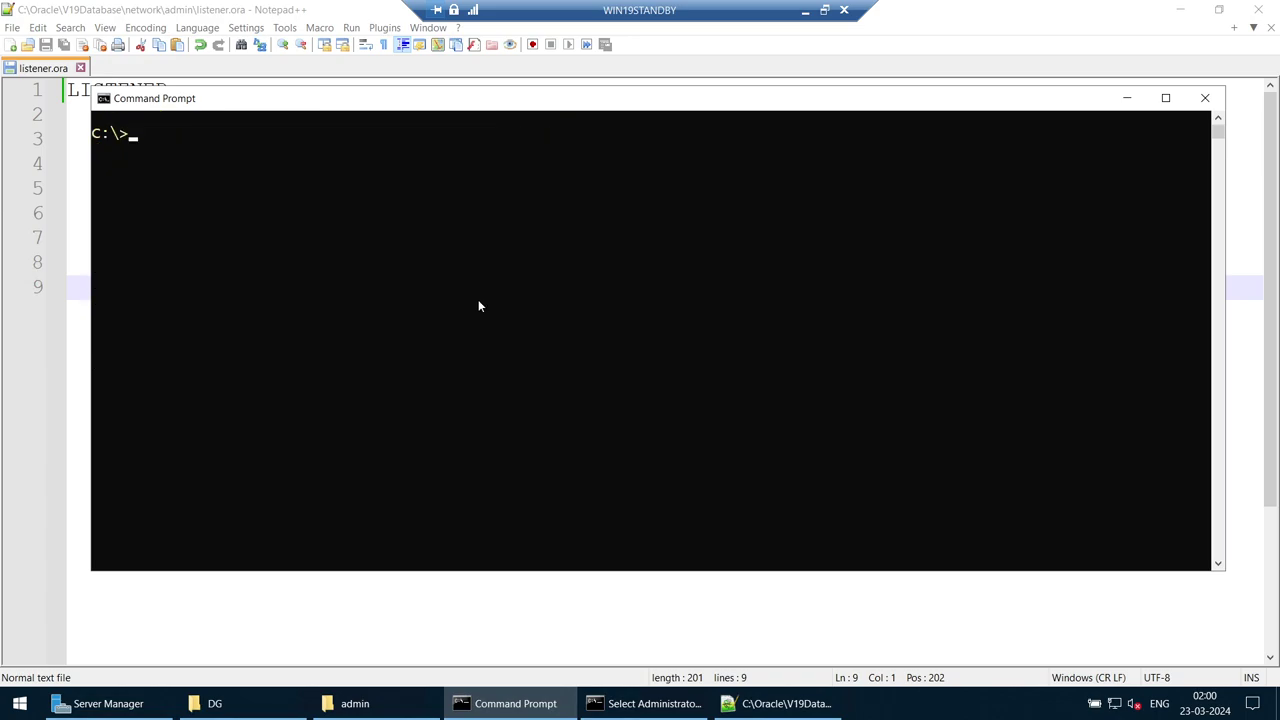
Step: View the DATA (D:) drive and create D:\ORADATA, D:\ORADATA\ORA and D:\ORADATA\ORA\FRA with mkdir on WIN19STANDBY
key("super+e")
double_click(622, 410)
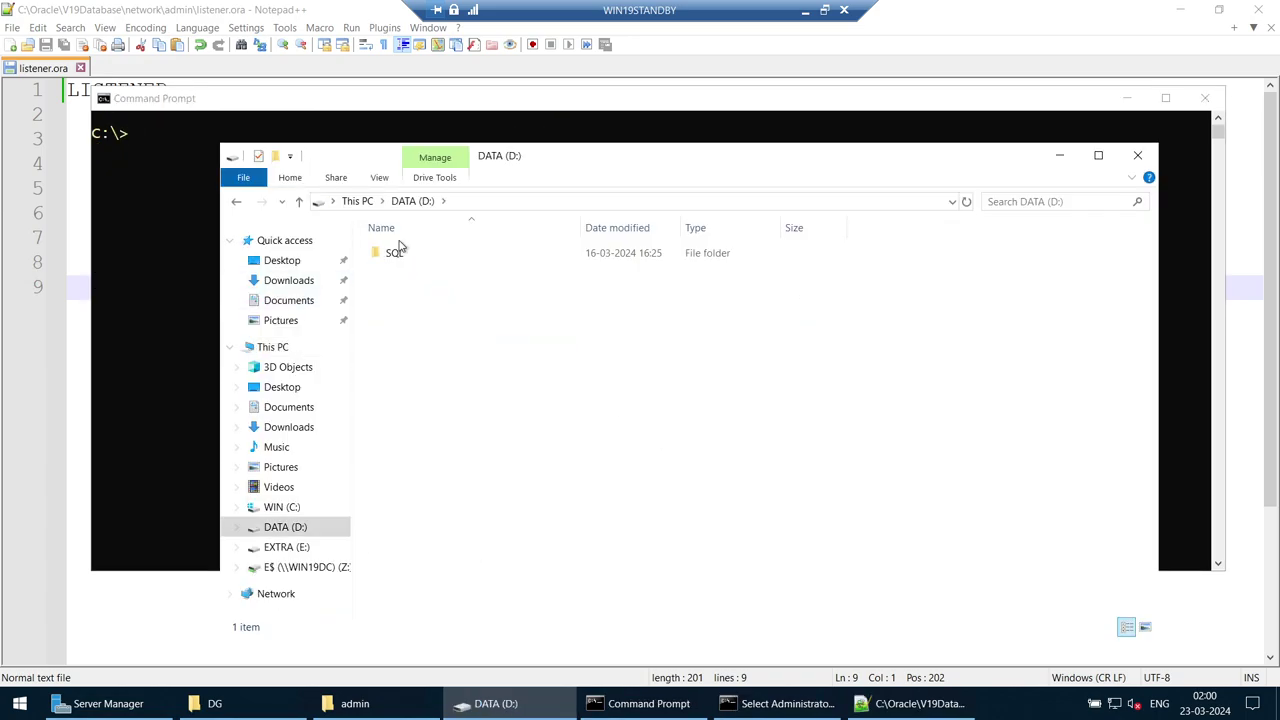
left_click(1061, 160)
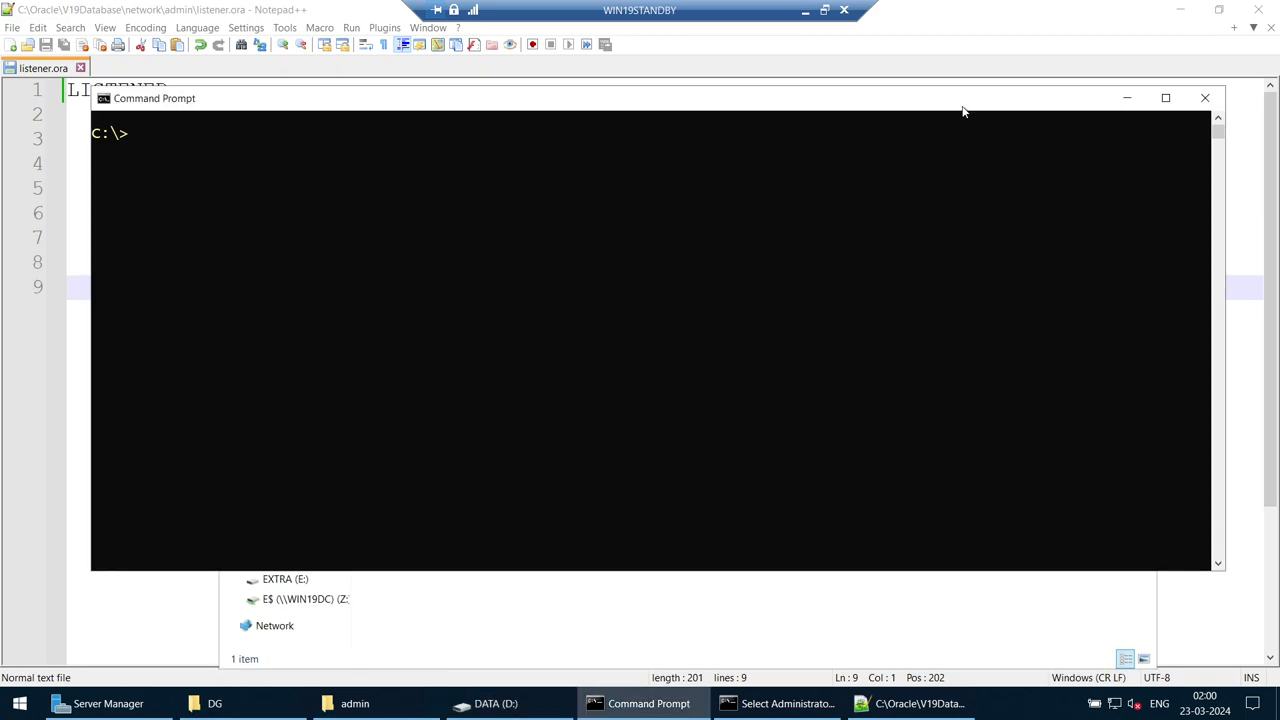
left_click_drag(966, 108, 1014, 350)
right_click(763, 500)
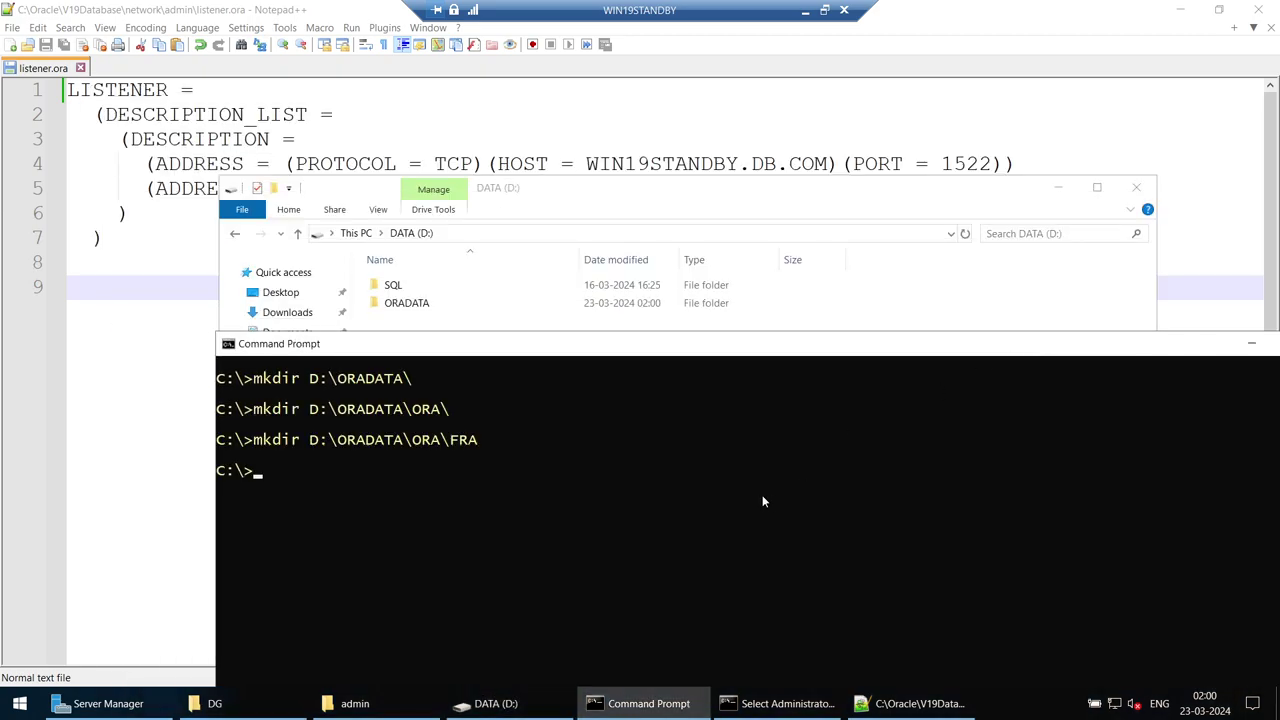
Step: Browse through D:\ORADATA\ORA\FRA on WIN19STANDBY to check the new folder structure
double_click(400, 302)
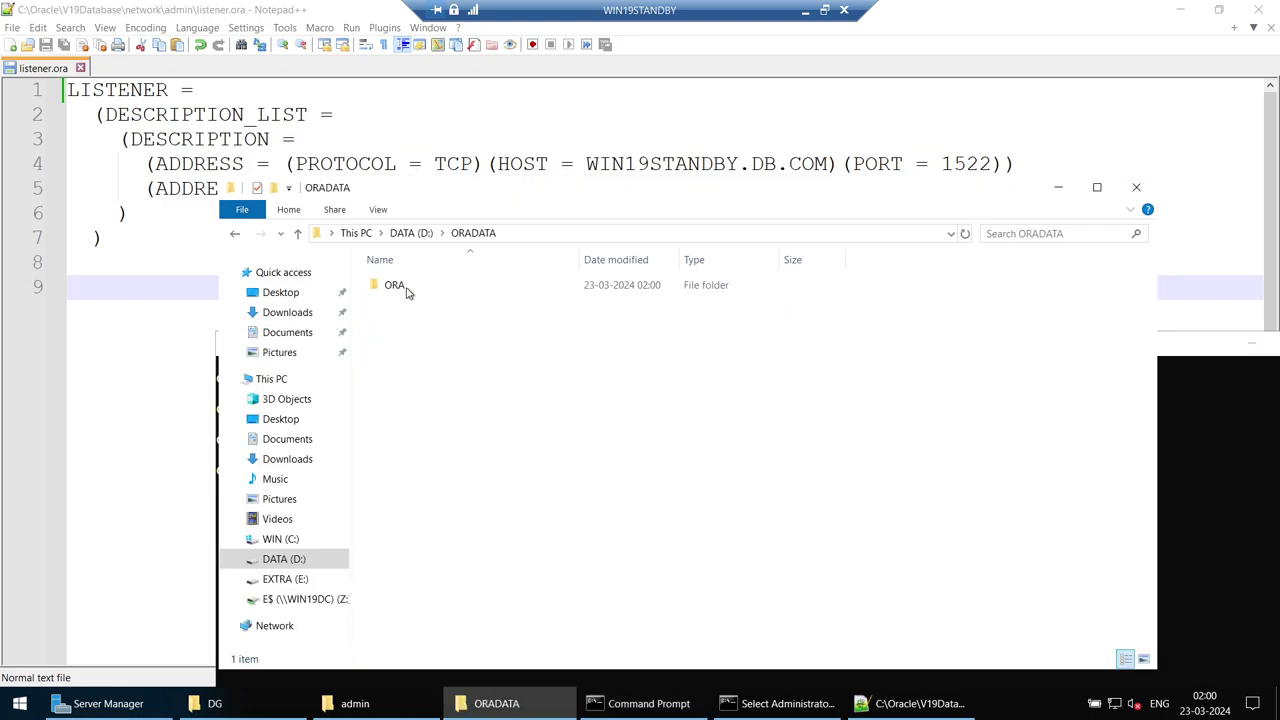
double_click(398, 286)
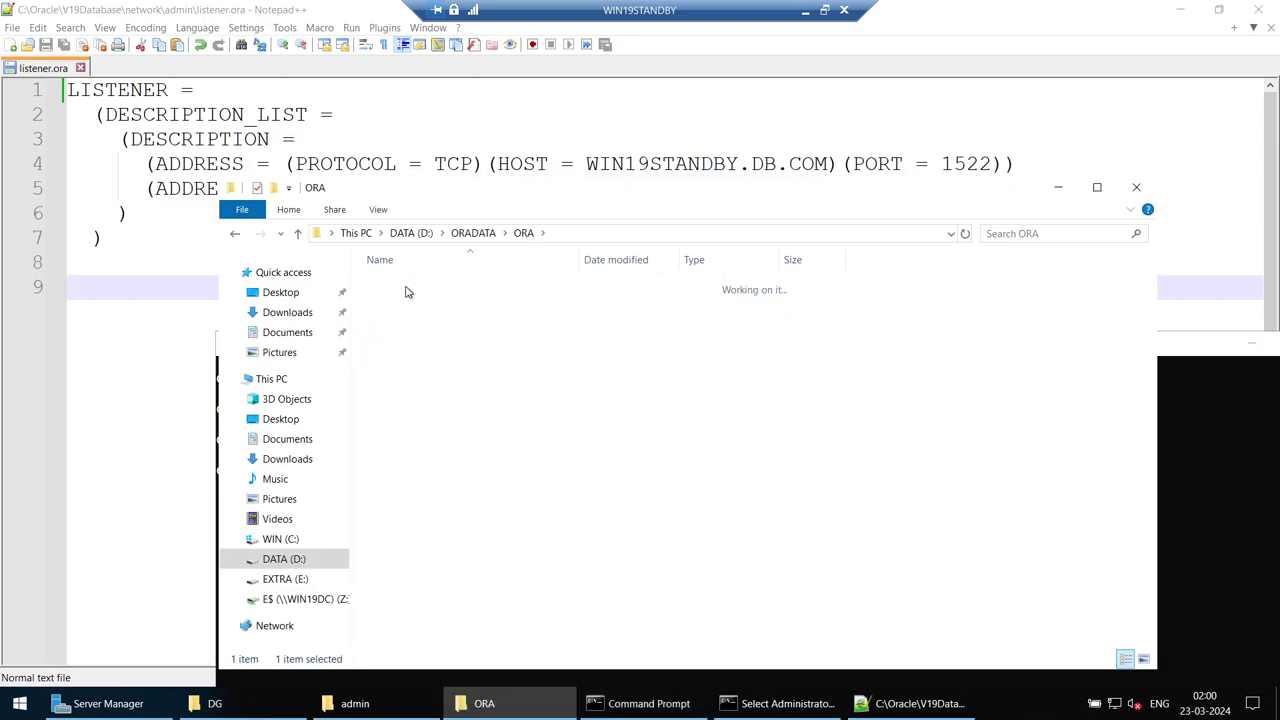
double_click(406, 291)
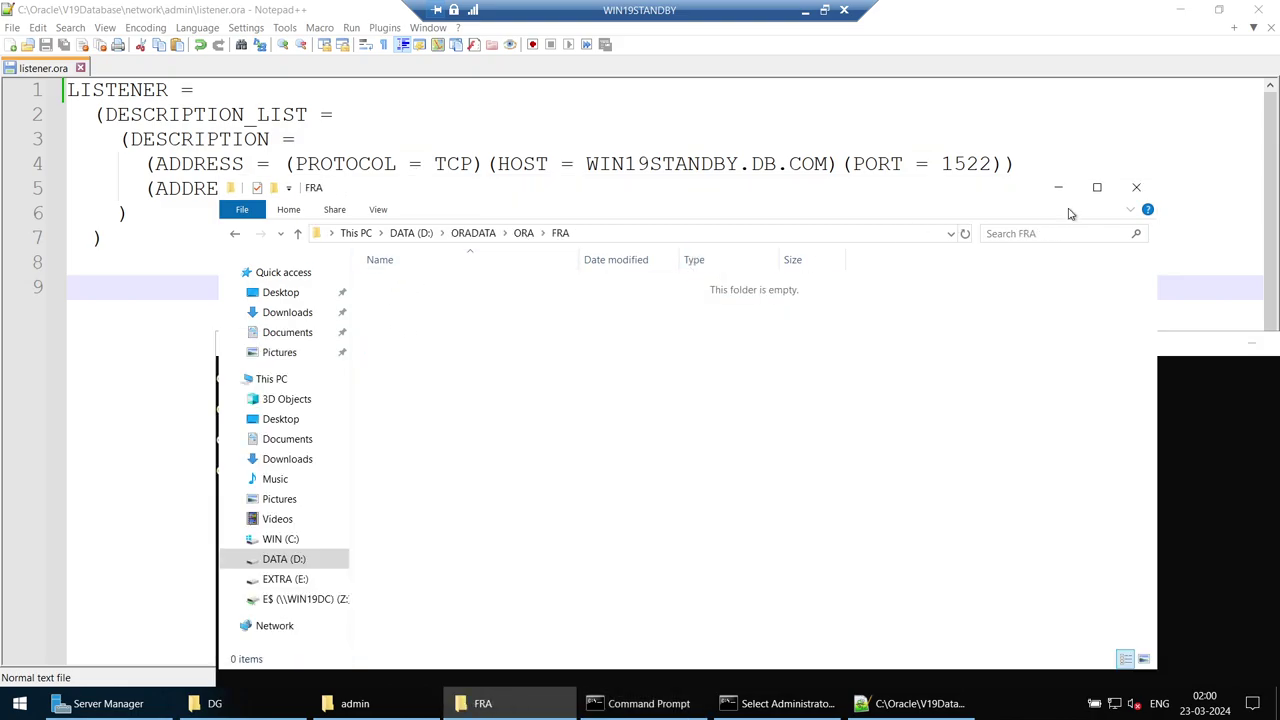
Step: Review the primary database setup commands in the script, switch back to WIN19PRIMARY and minimize its Command Prompt
left_click(805, 10)
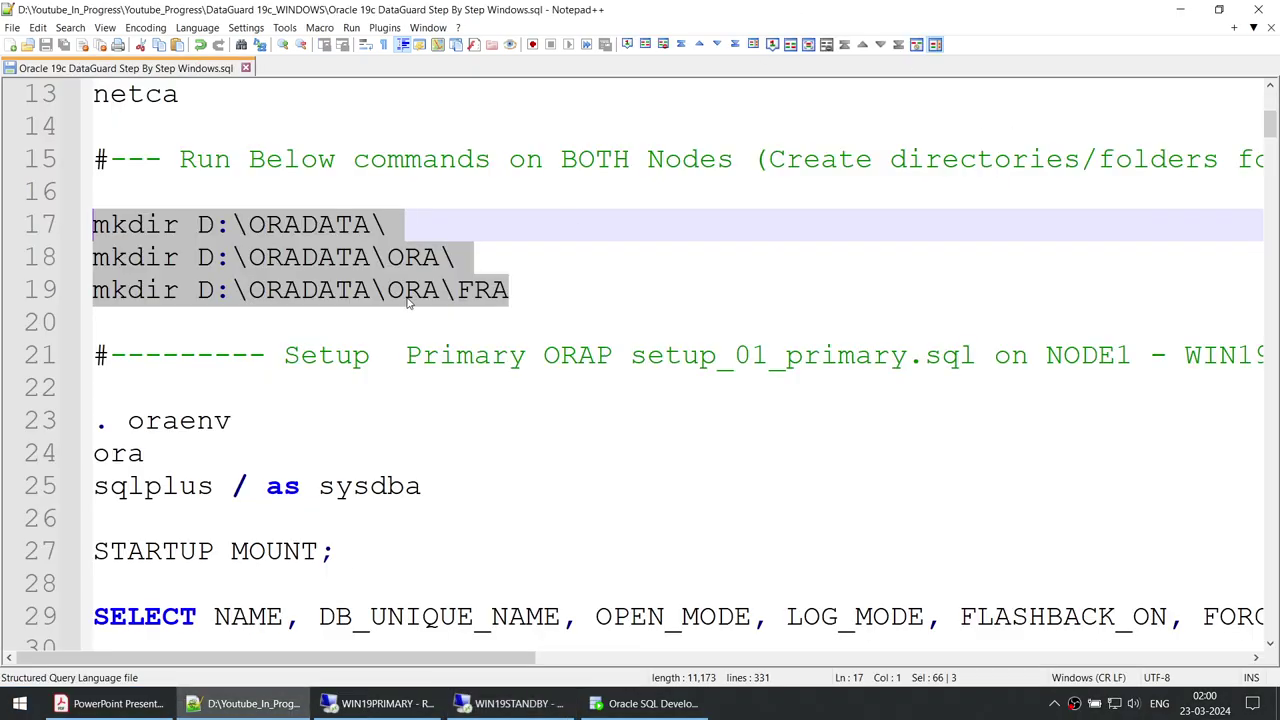
scroll(408, 302, "down", 3)
scroll(405, 298, "up", 1)
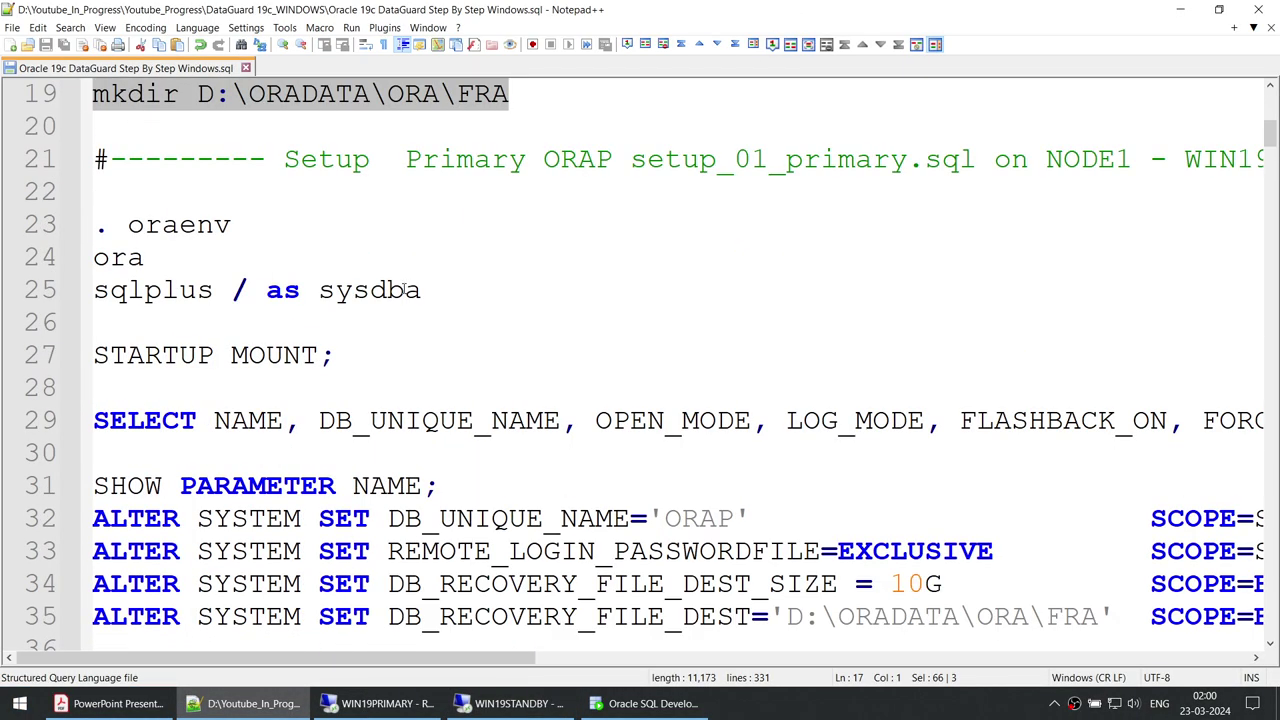
scroll(399, 253, "down", 1)
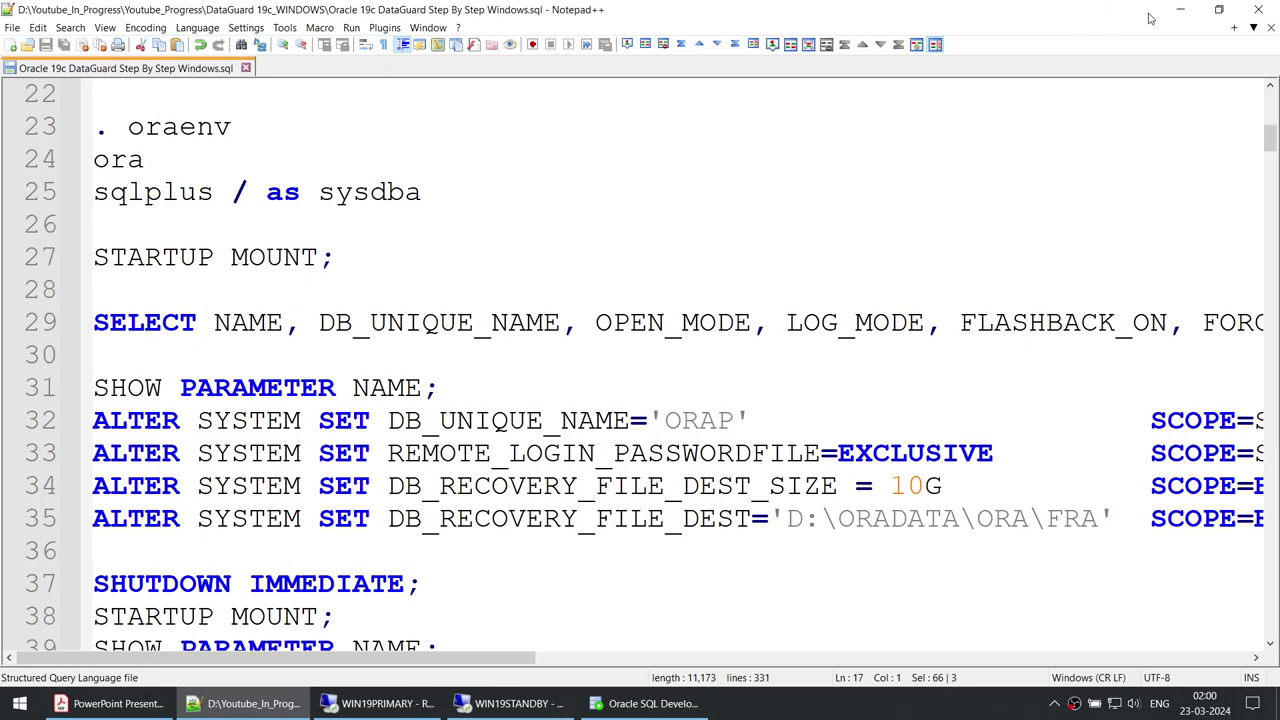
left_click(1180, 9)
left_click(372, 703)
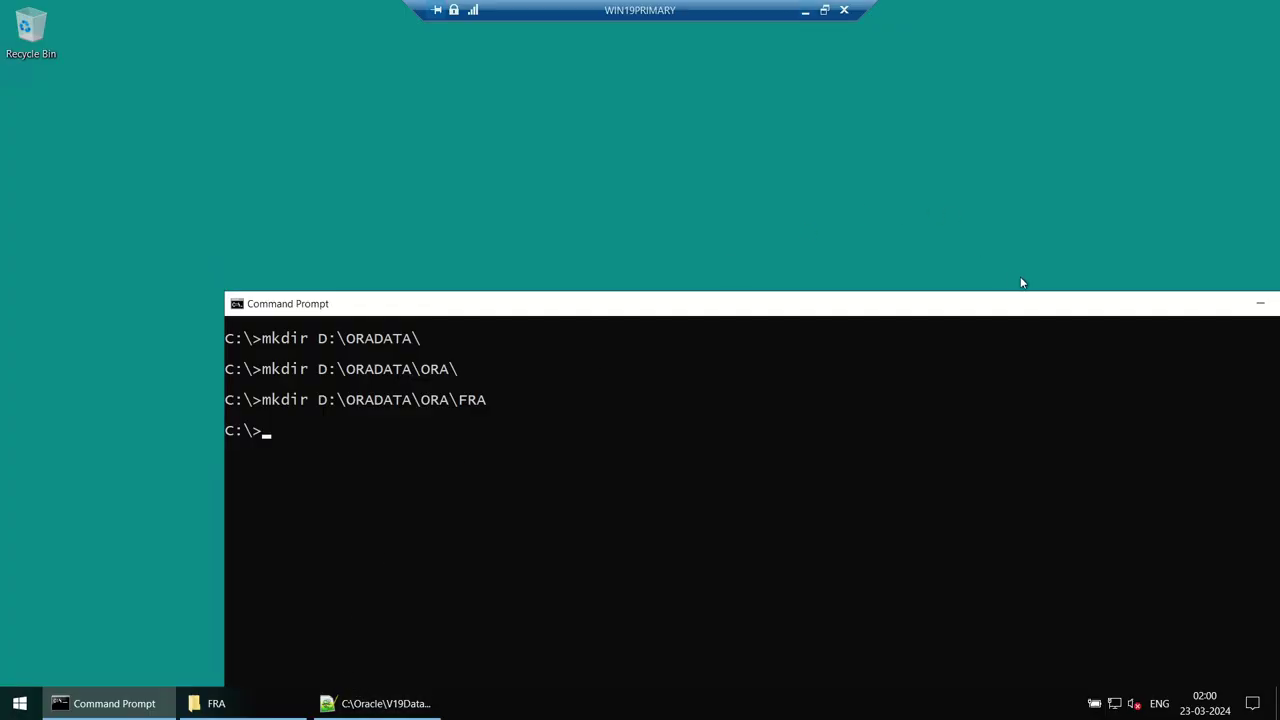
left_click_drag(1151, 306, 862, 217)
left_click(966, 214)
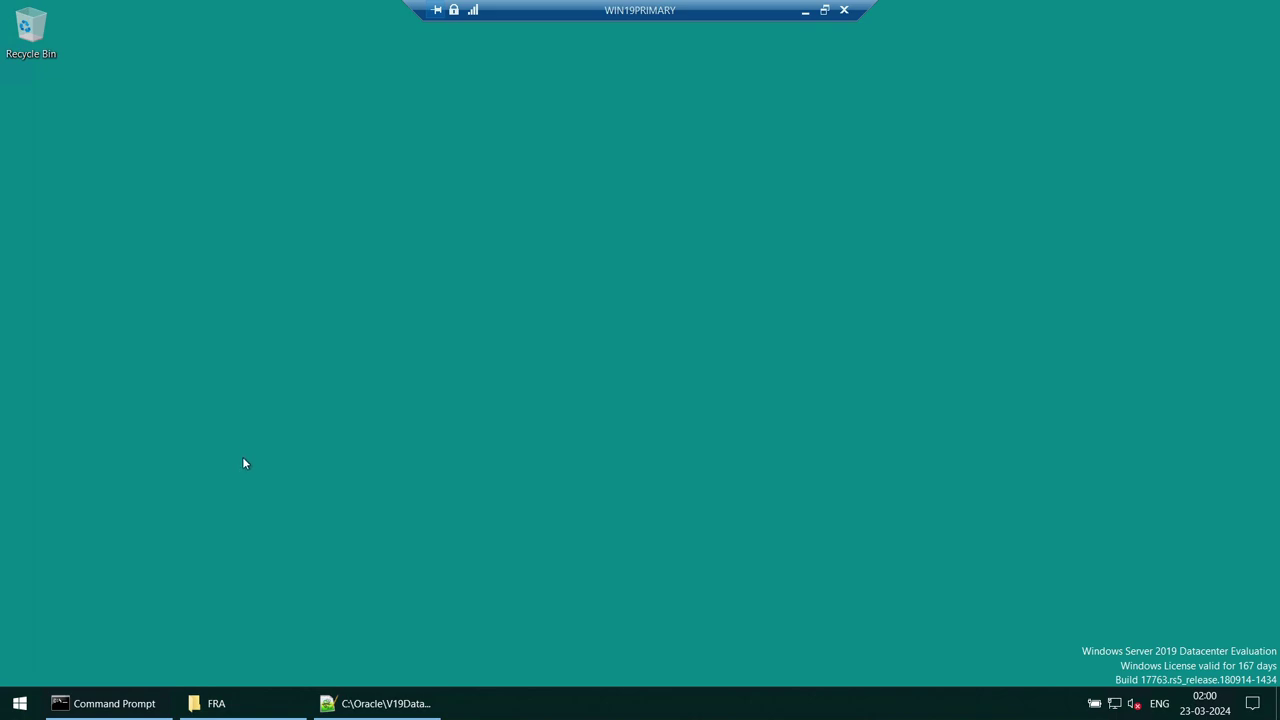
Step: Open a new Command Prompt as administrator on WIN19PRIMARY
left_click(8, 711)
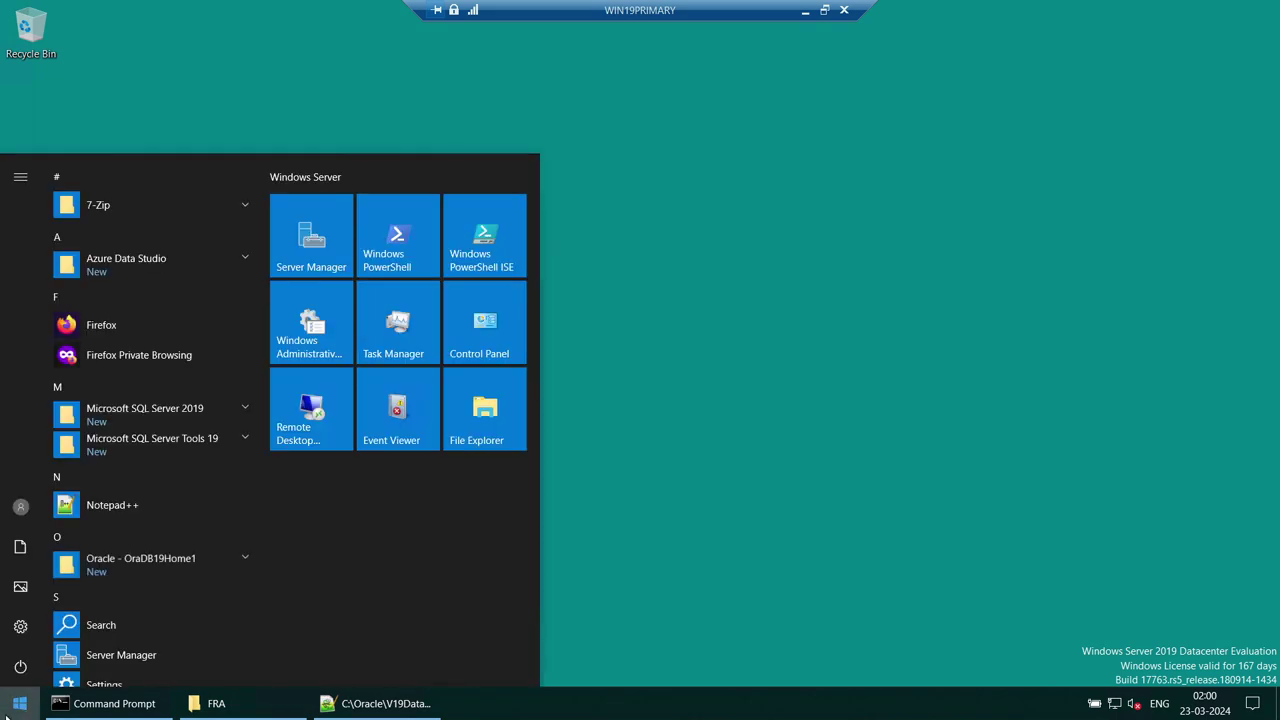
left_click(780, 483)
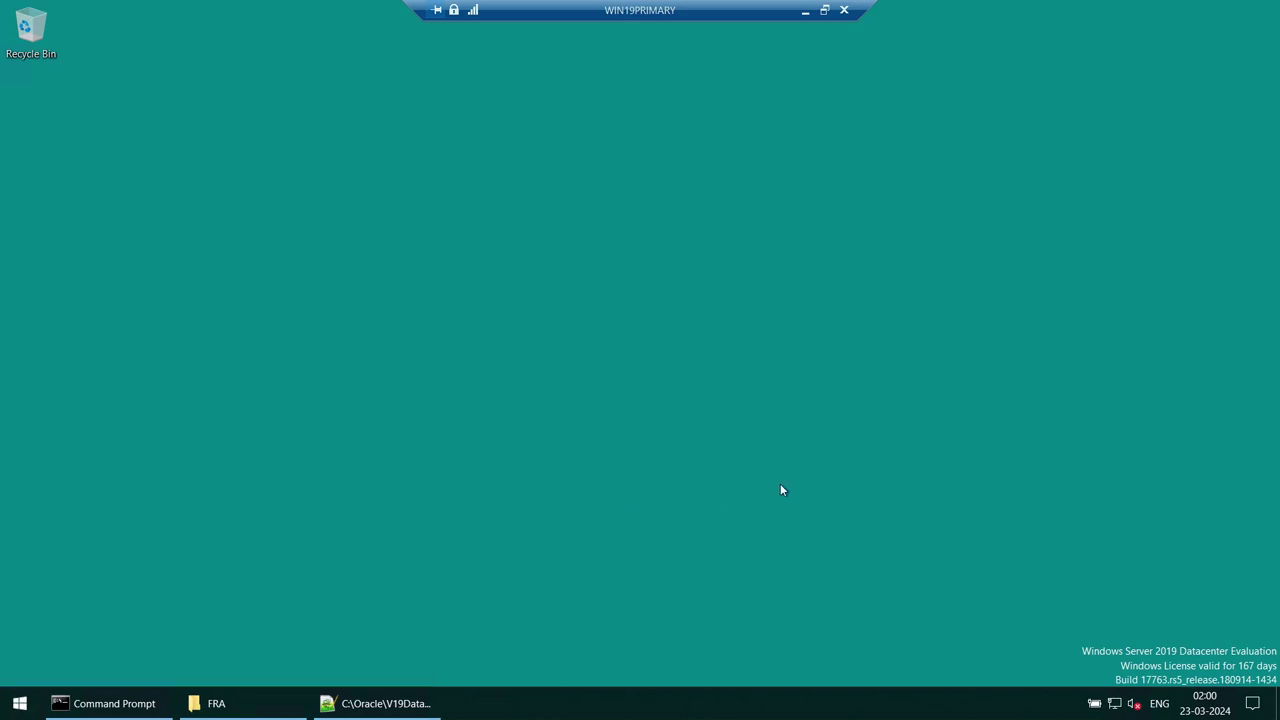
left_click(22, 706)
type("cmd")
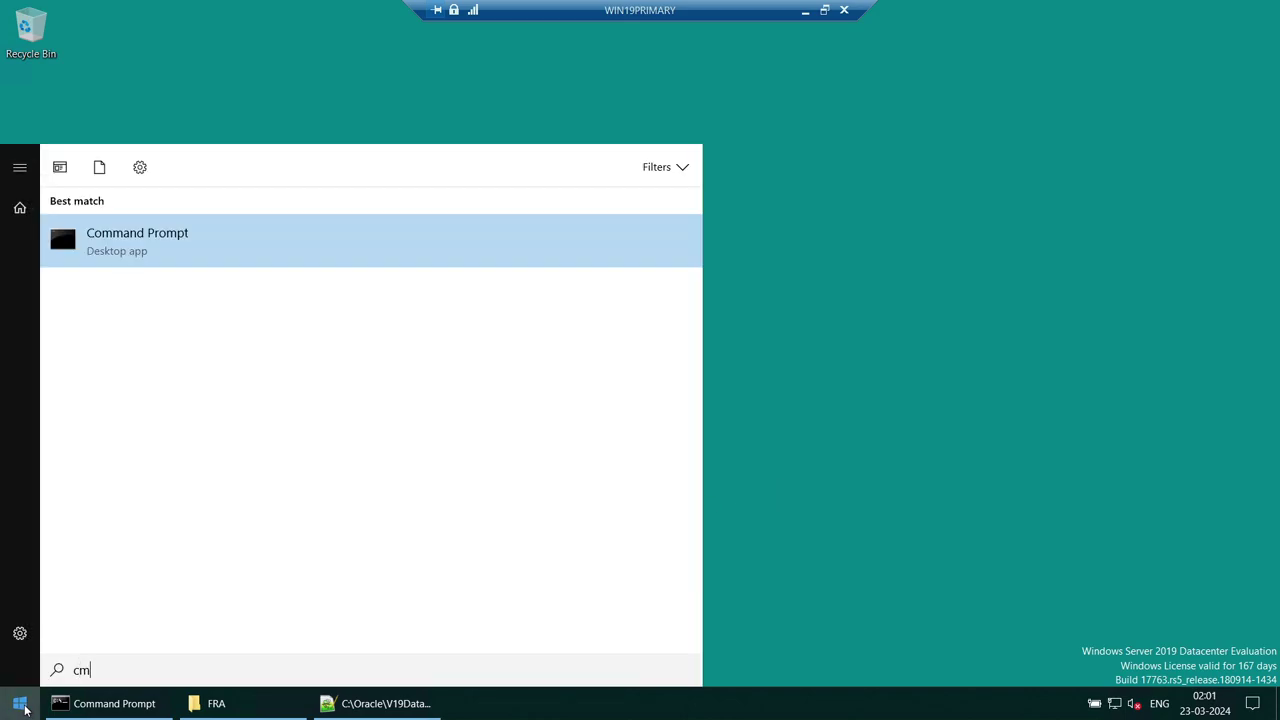
right_click(133, 246)
left_click(222, 262)
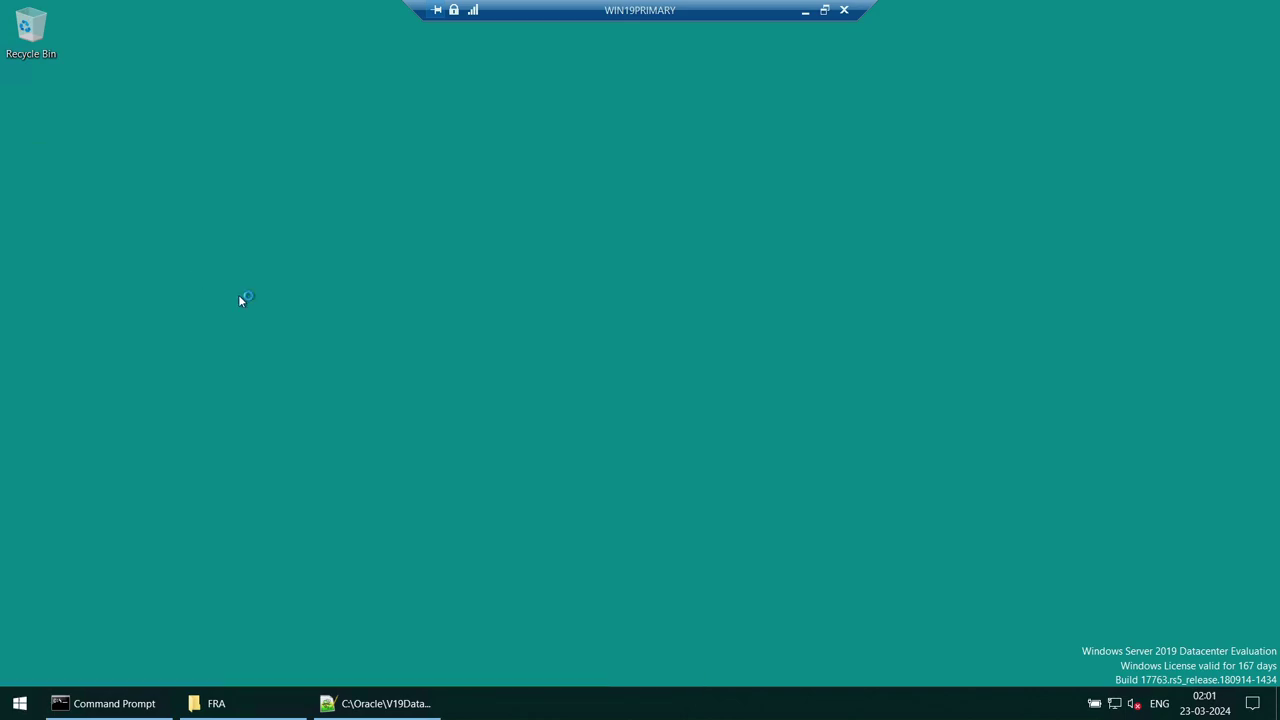
Step: Launch the Database Configuration Assistant from the administrator Command Prompt with the dbca command
left_click(578, 456)
type("dbc")
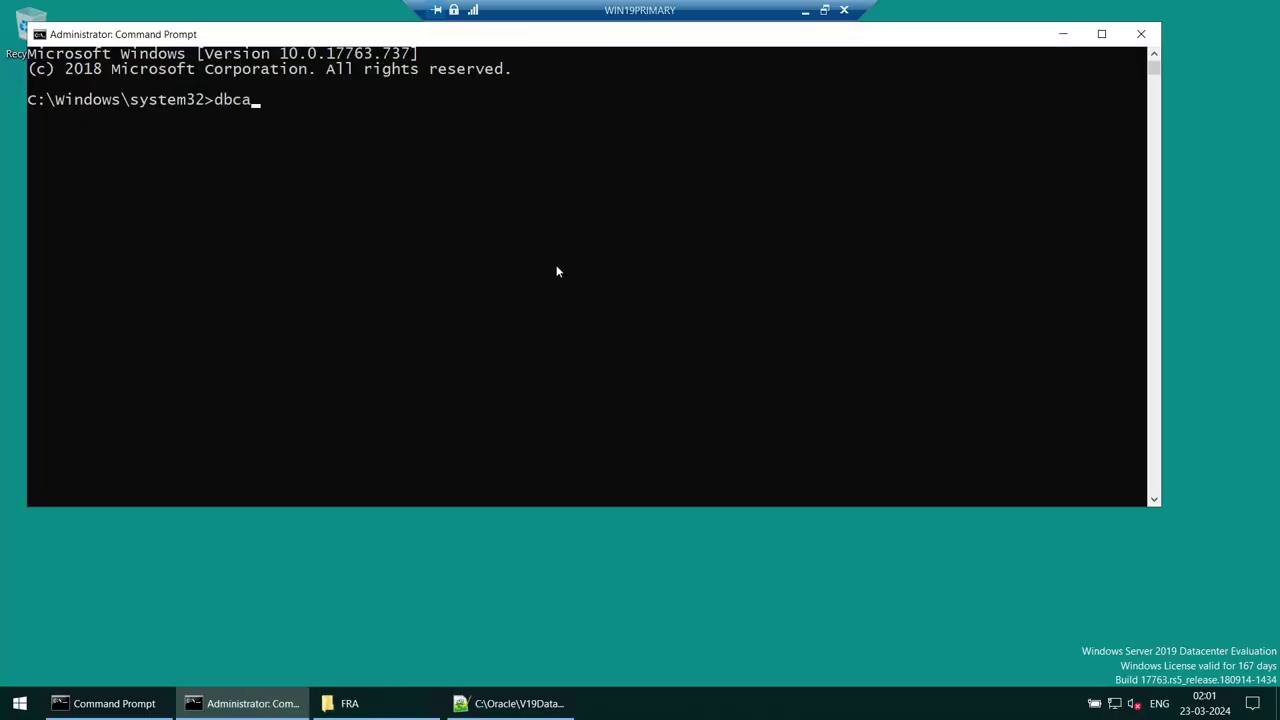
type("a")
key("Return")
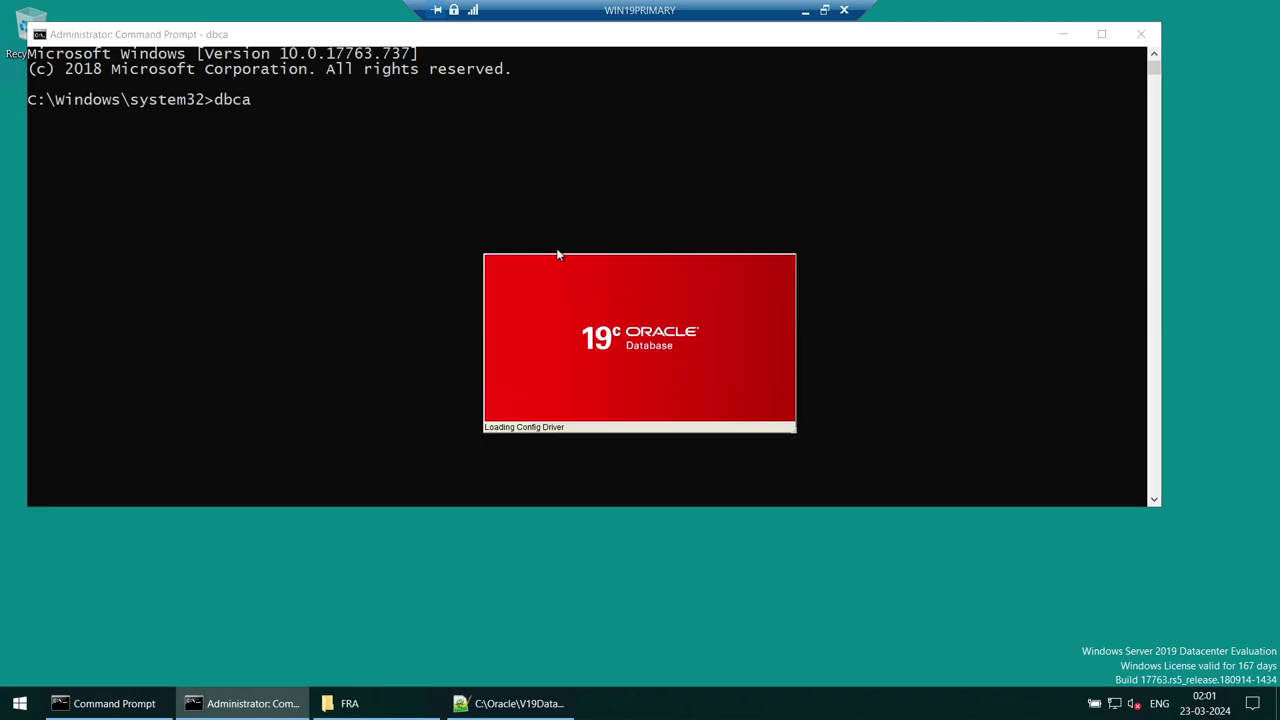
Step: Look up the Run as administrator option for Database Configuration Assistant among the OraDB19Home1 programs
left_click(20, 703)
scroll(190, 360, "down", 1)
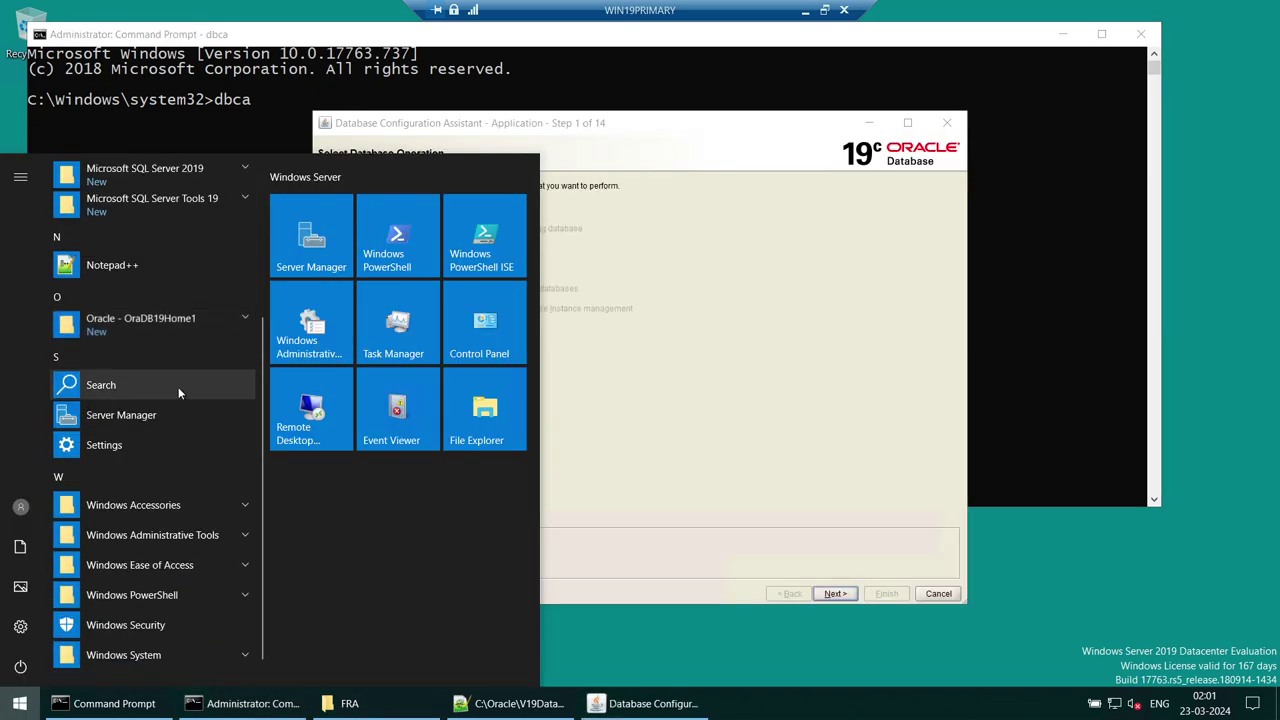
left_click(162, 321)
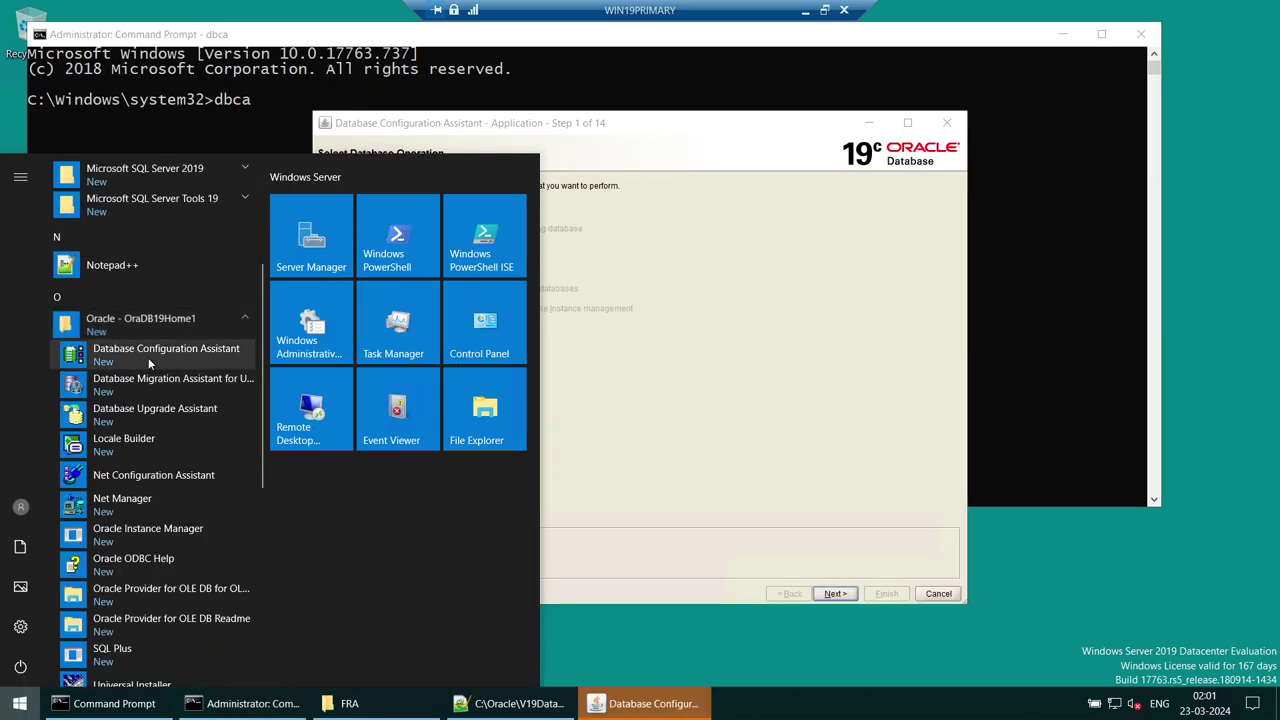
right_click(144, 357)
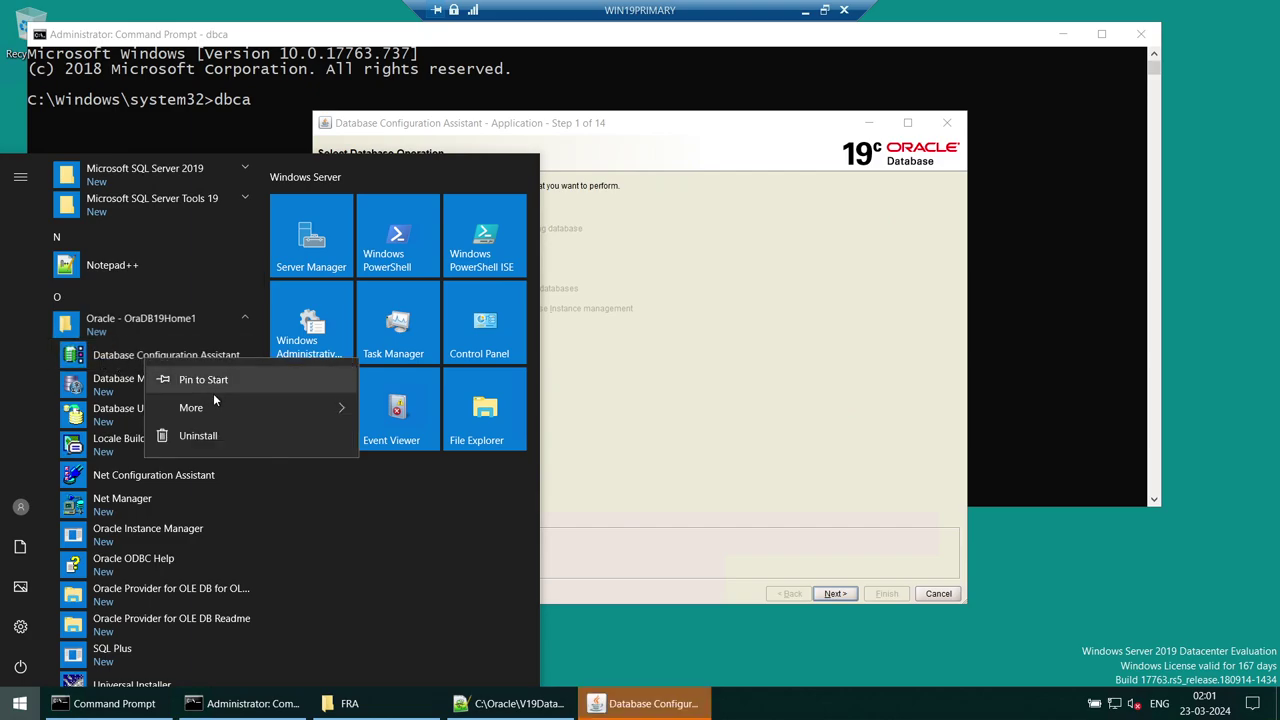
mouse_move(214, 408)
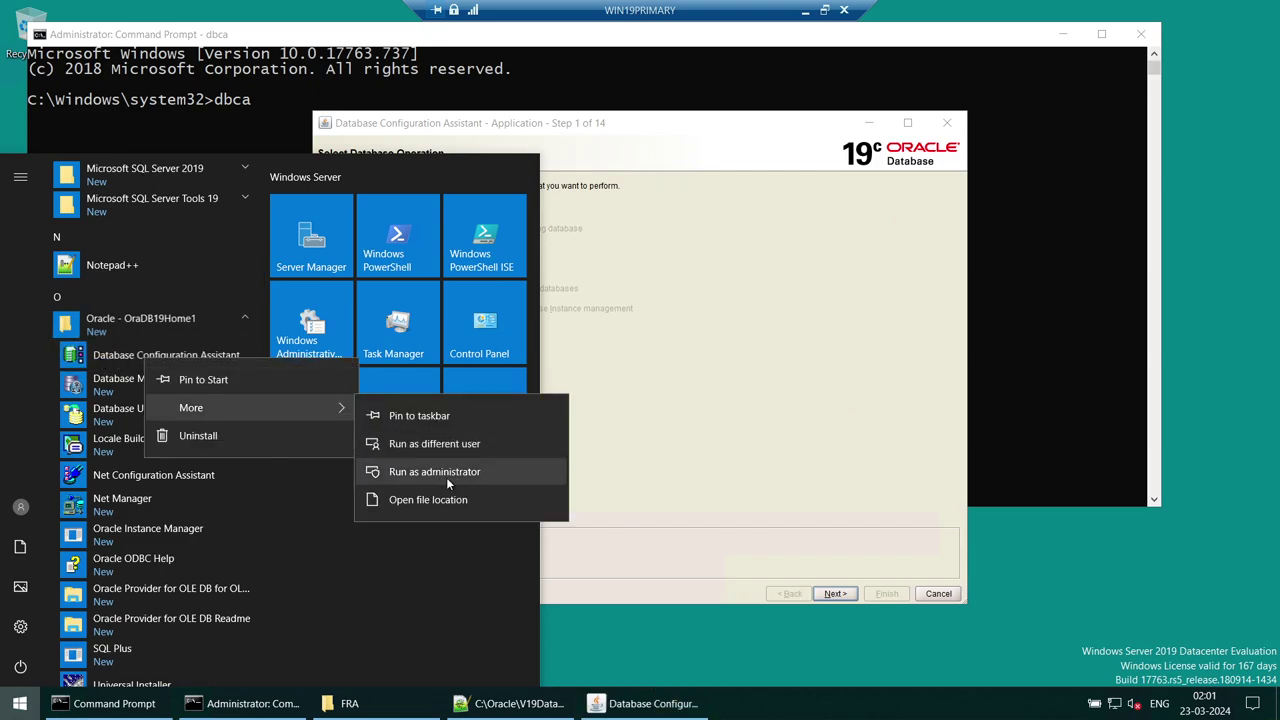
left_click(446, 476)
Step: Minimize the administrator Command Prompt, reposition the wizard and copy the D:\ORADATA\ORA folder path from File Explorer
left_click(1055, 38)
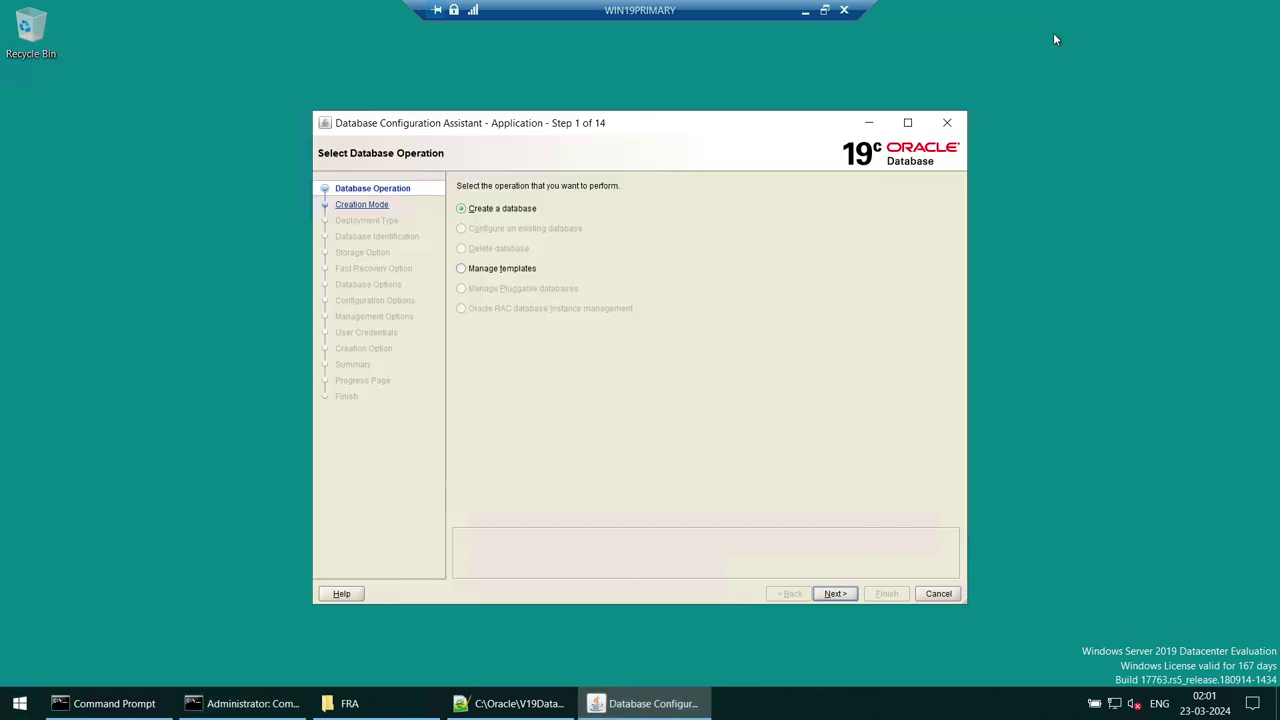
left_click_drag(677, 131, 711, 113)
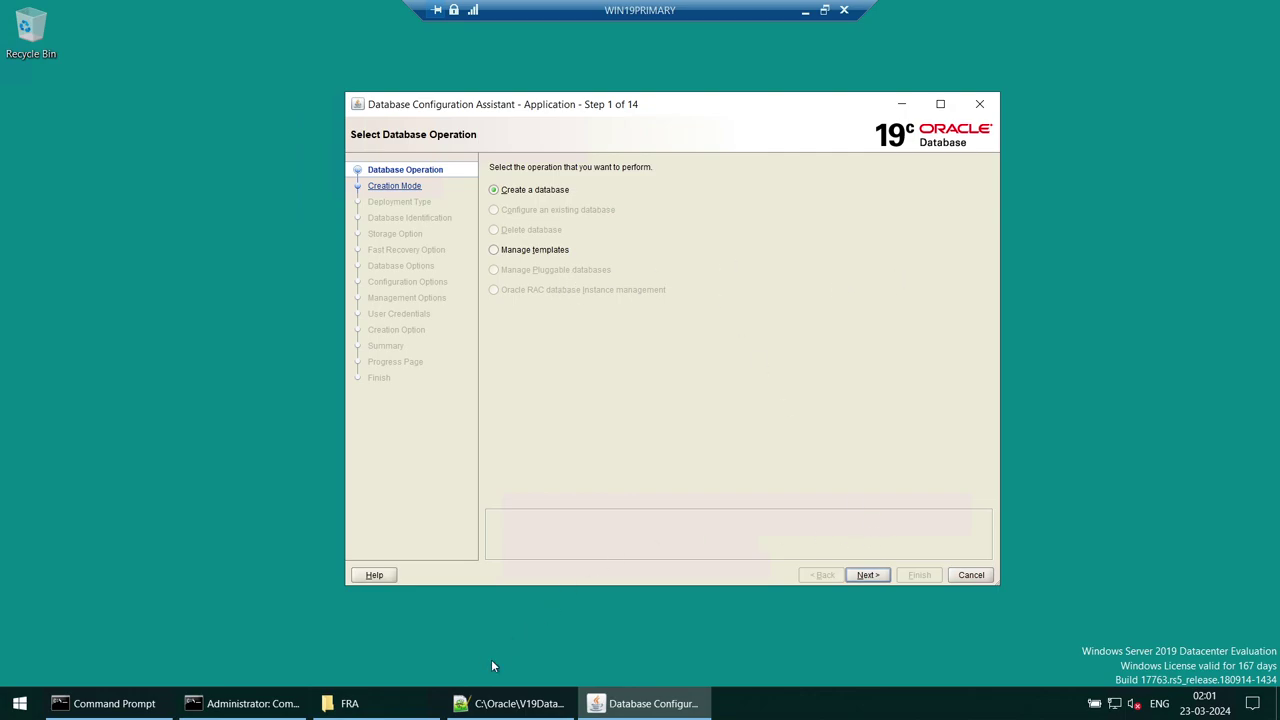
left_click(345, 703)
left_click(482, 158)
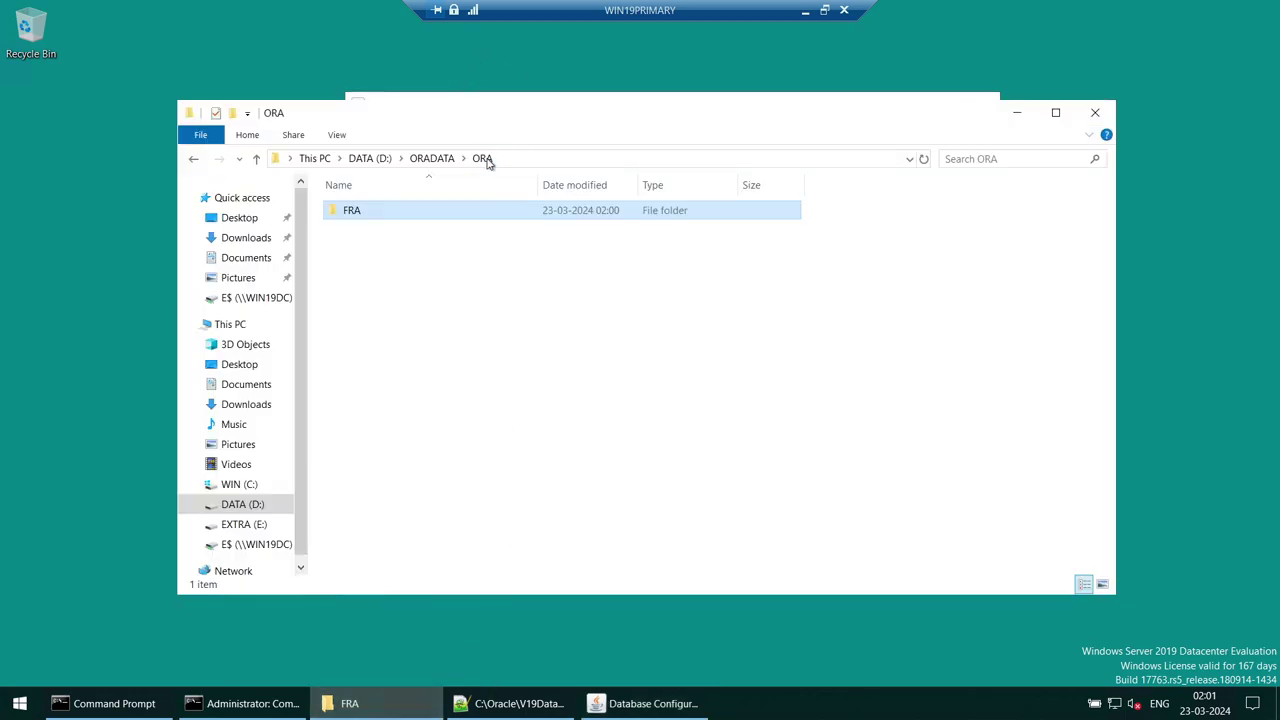
left_click(591, 158)
key("ctrl+c")
left_click(1031, 121)
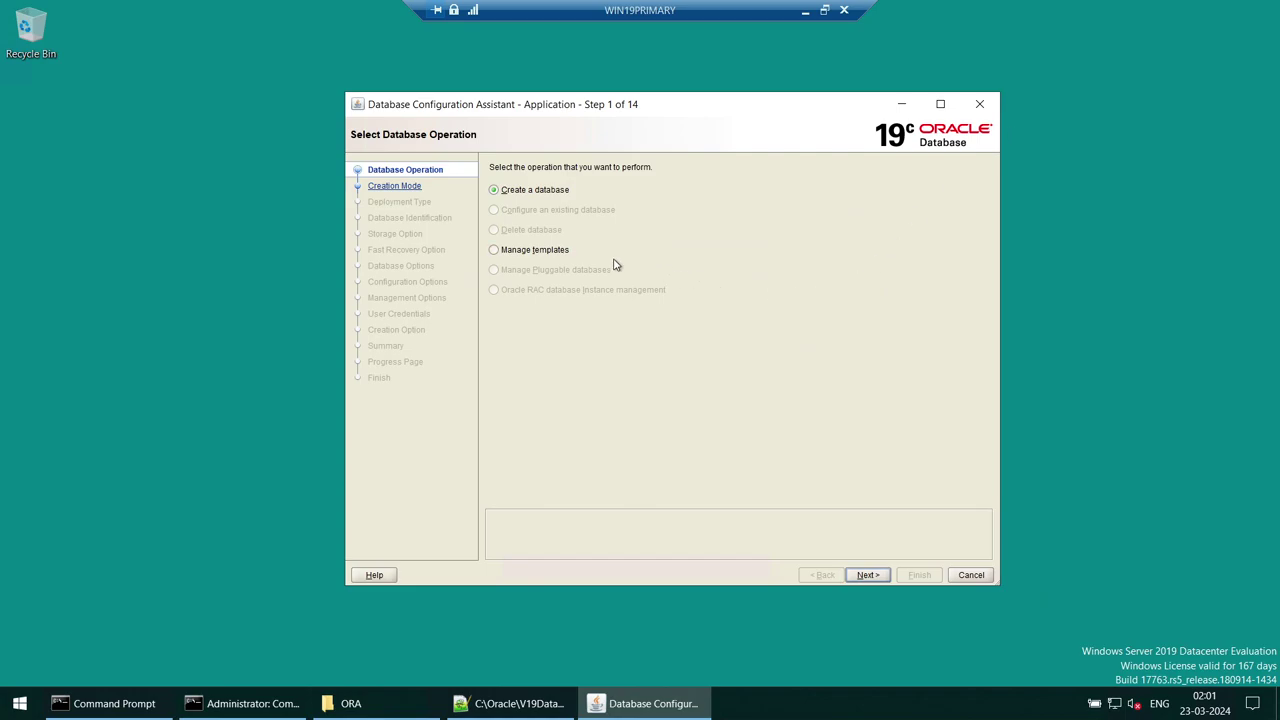
Step: Choose to create a database with Advanced configuration and continue to the deployment type selection
left_click(868, 575)
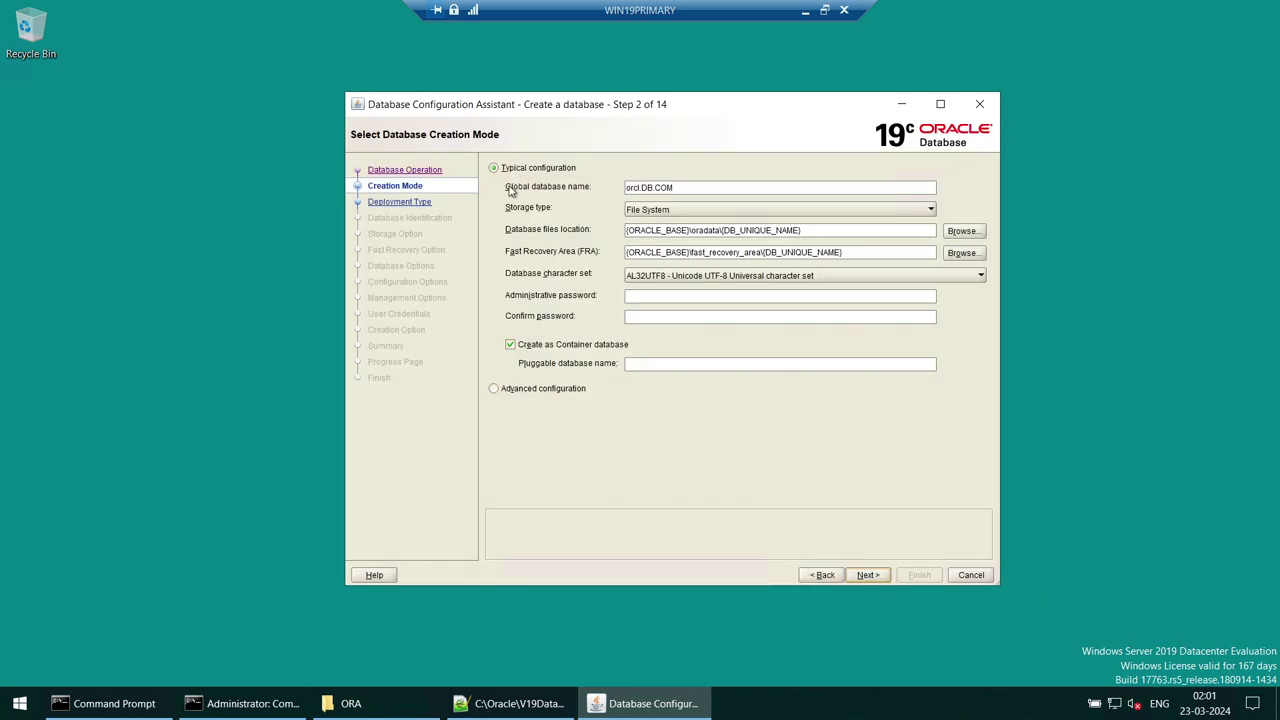
left_click(497, 388)
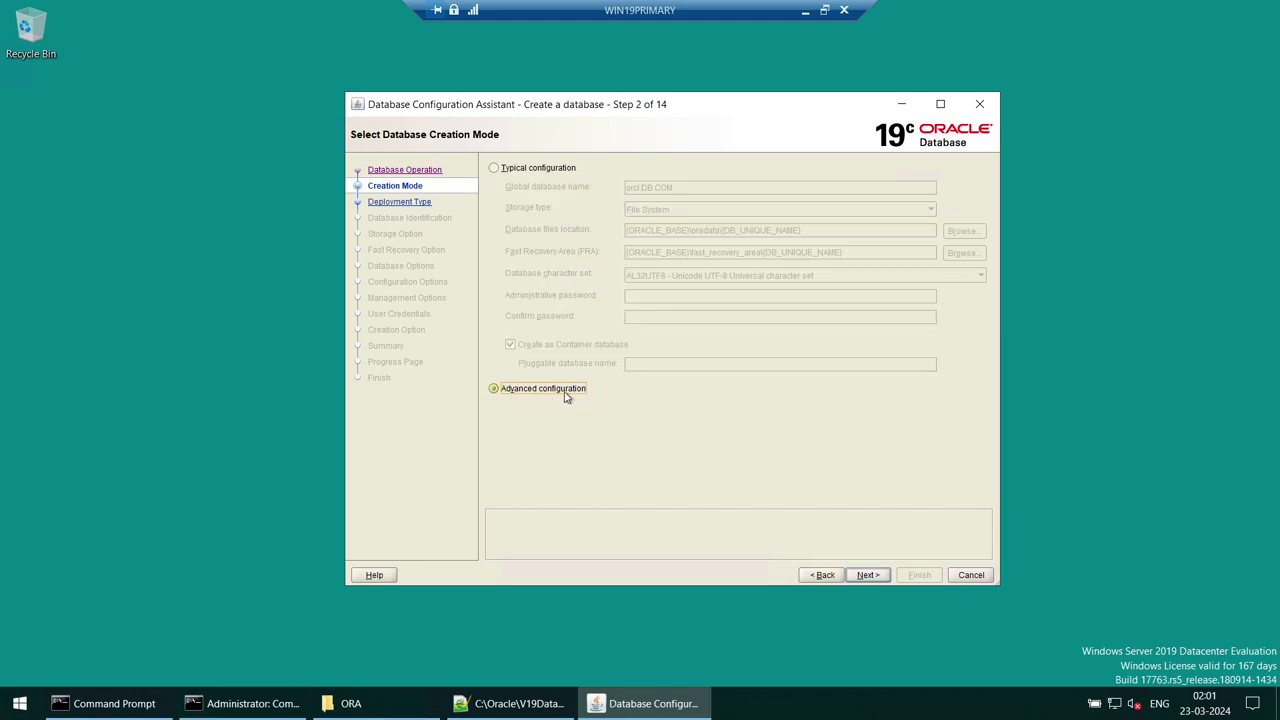
left_click(866, 574)
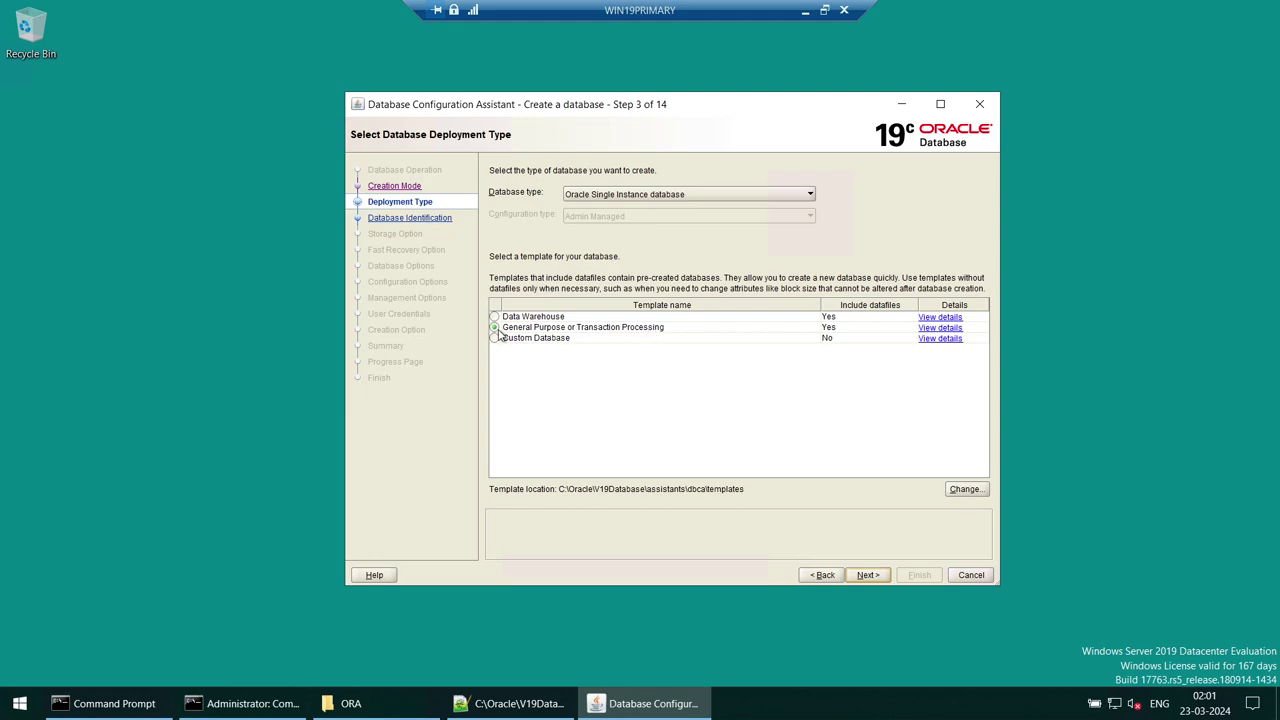
Step: Keep the General Purpose template, turn off Create as Container database, set the global database name to ORA and continue
left_click(862, 577)
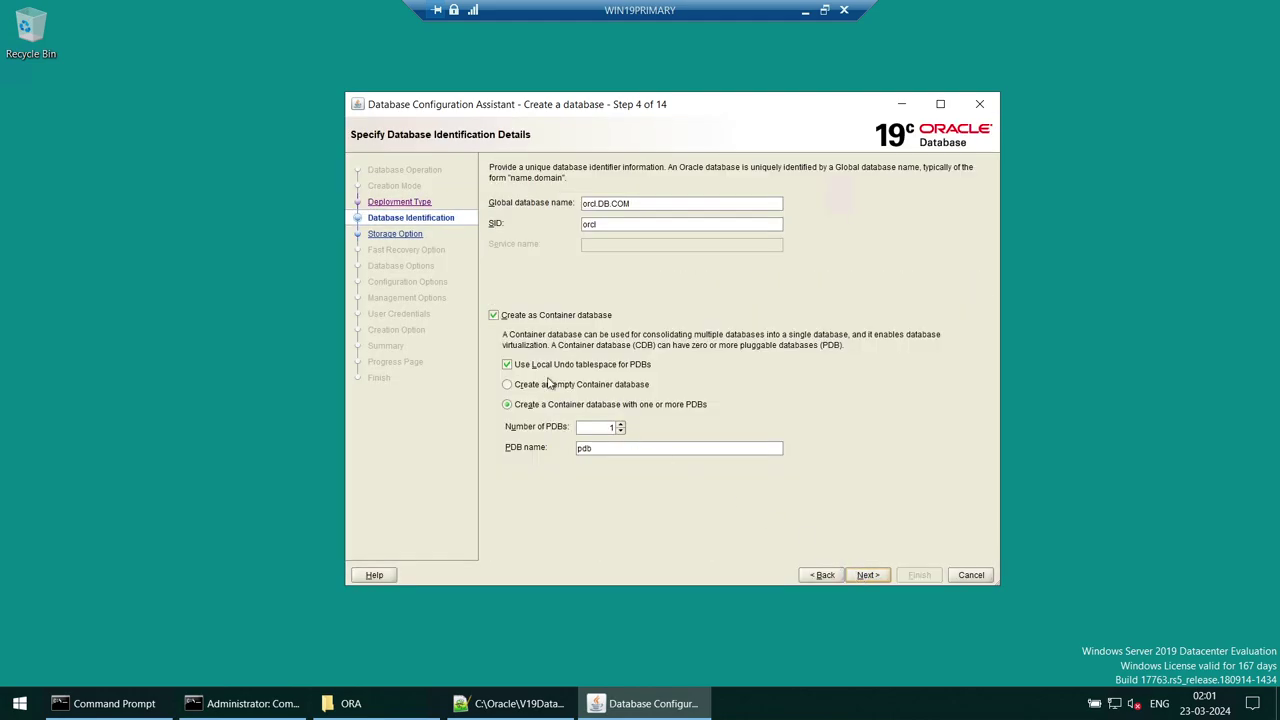
left_click(505, 317)
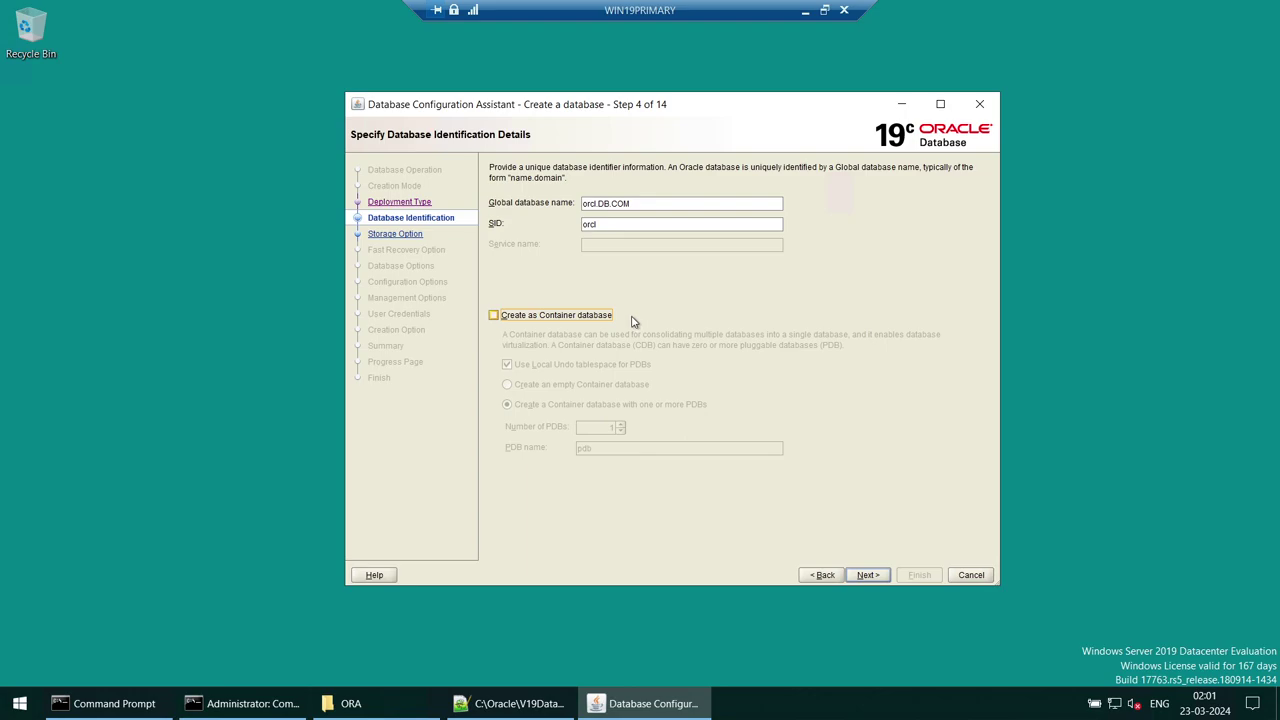
left_click(646, 203)
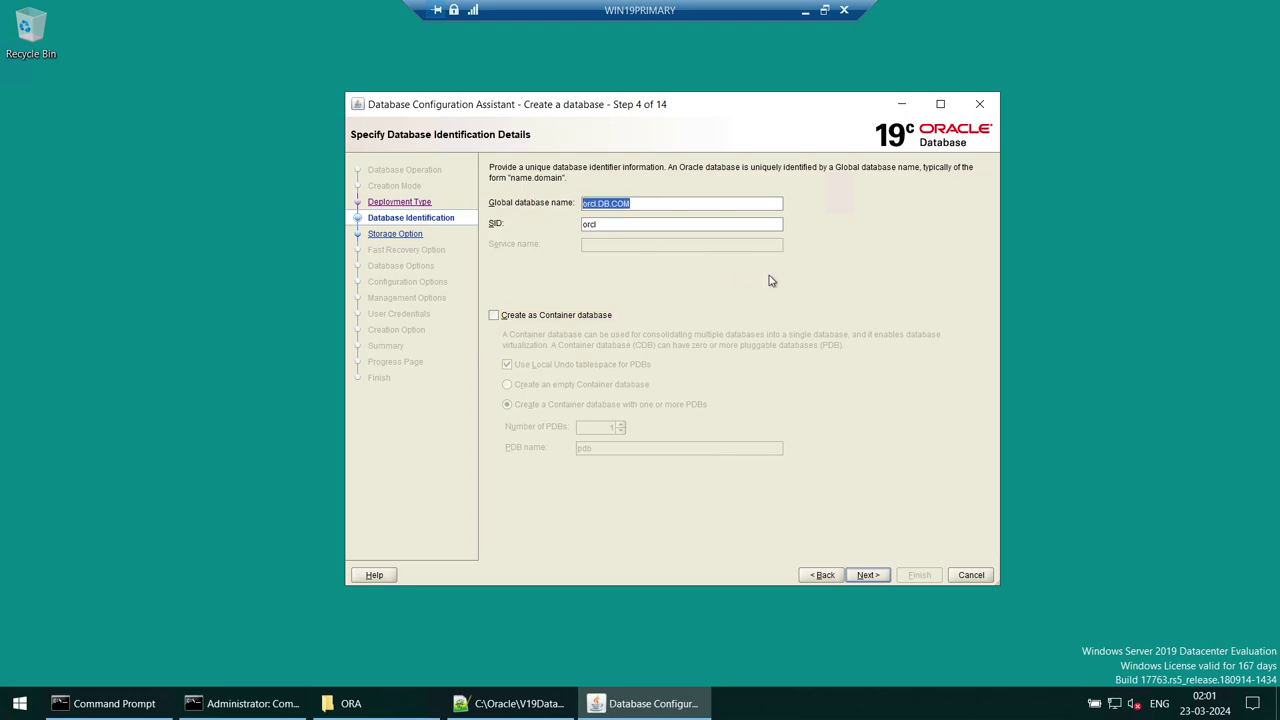
type("ORA")
left_click(878, 575)
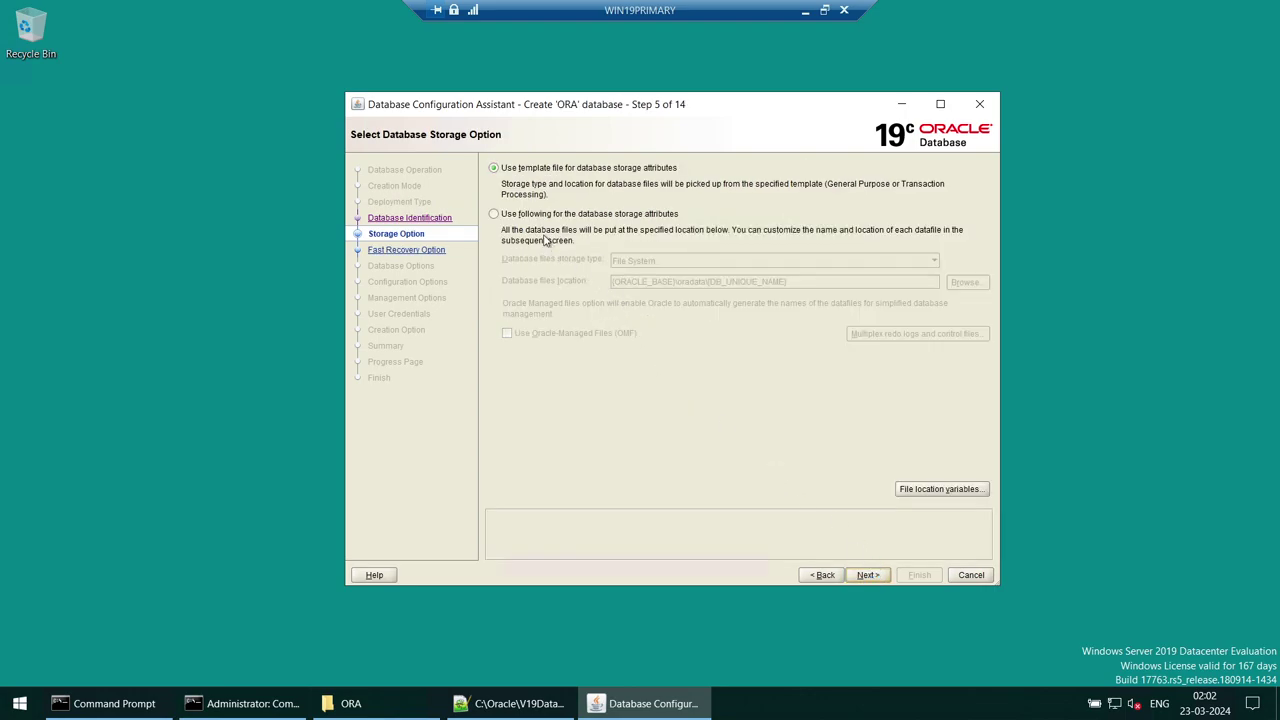
Step: Use custom database storage attributes with the database files location set to D:\ORADATA\ORA and continue
left_click(537, 217)
left_click(809, 284)
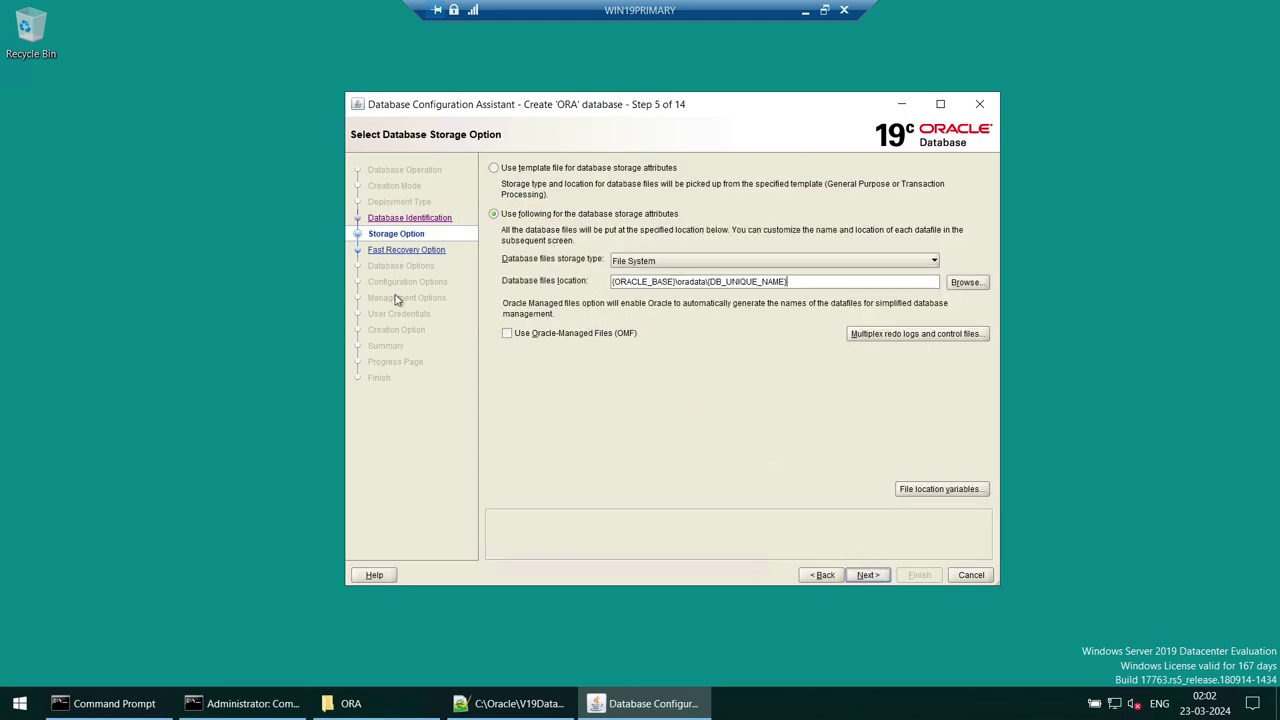
left_click_drag(813, 282, 580, 282)
key("ctrl+v")
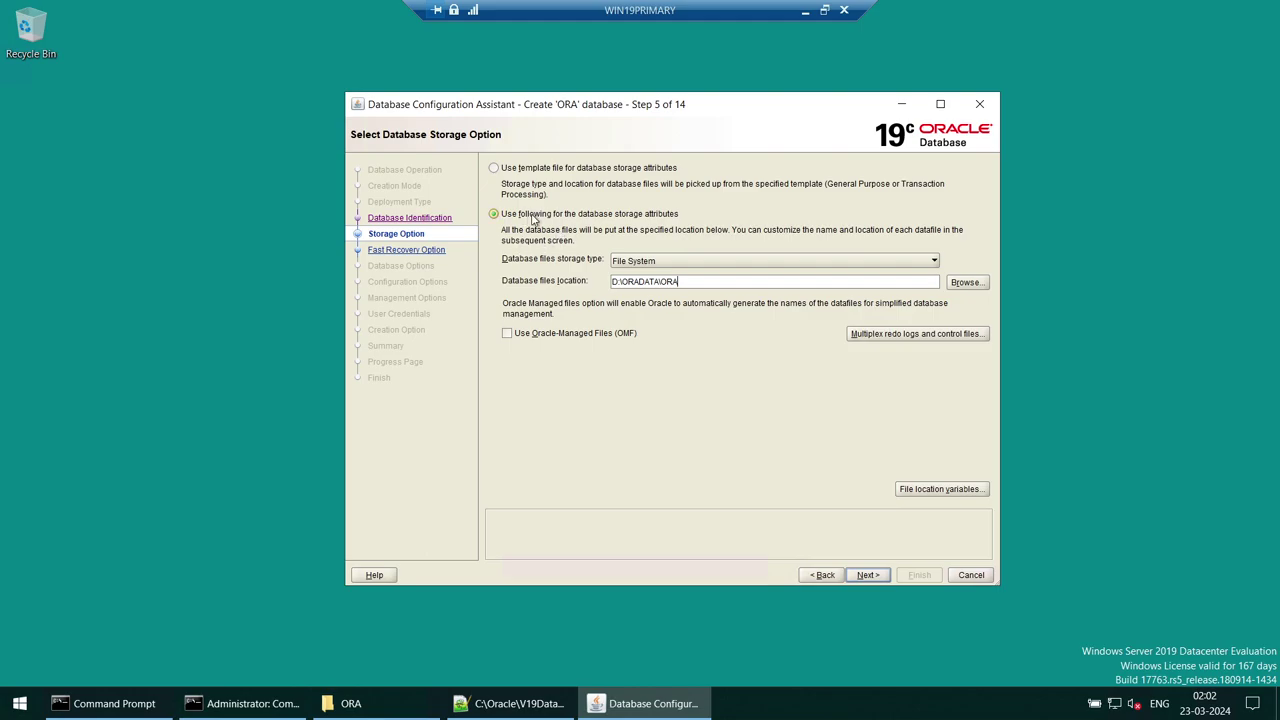
left_click(868, 576)
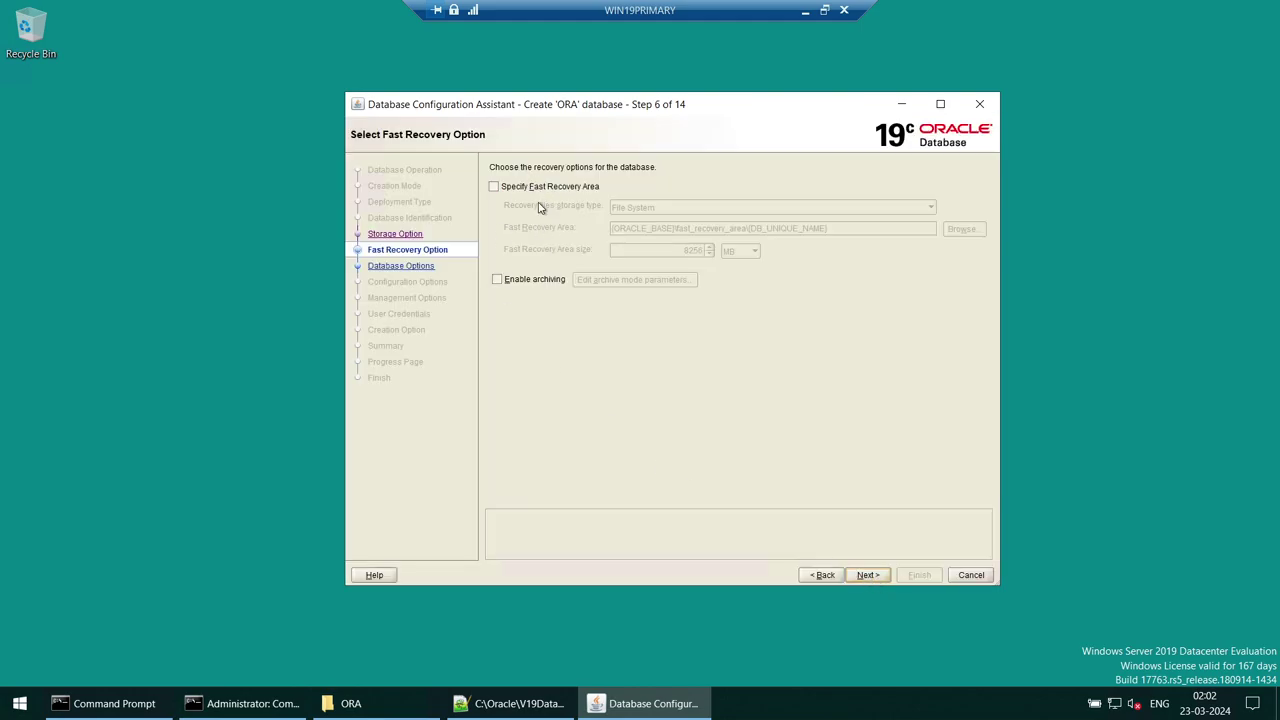
Step: Leave Fast Recovery Area and archiving off, keep LISTENER on port 1522, and skip Database Vault and Label Security
left_click(866, 576)
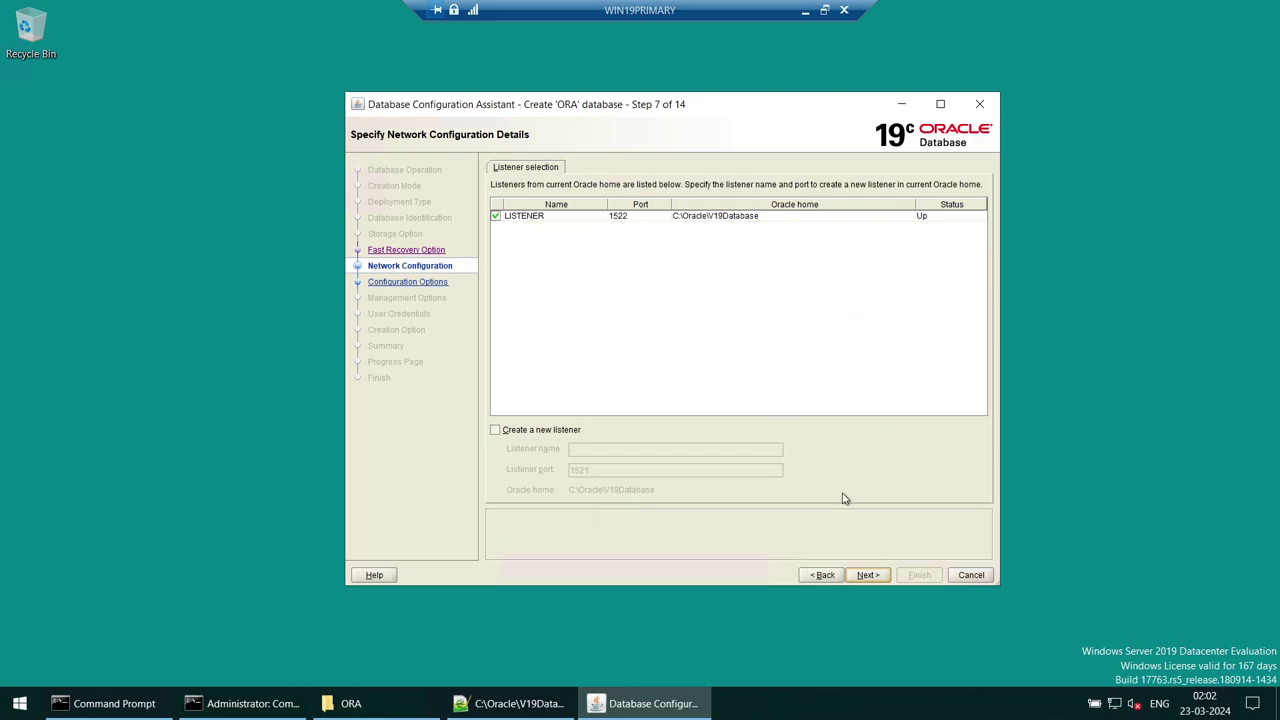
left_click(866, 576)
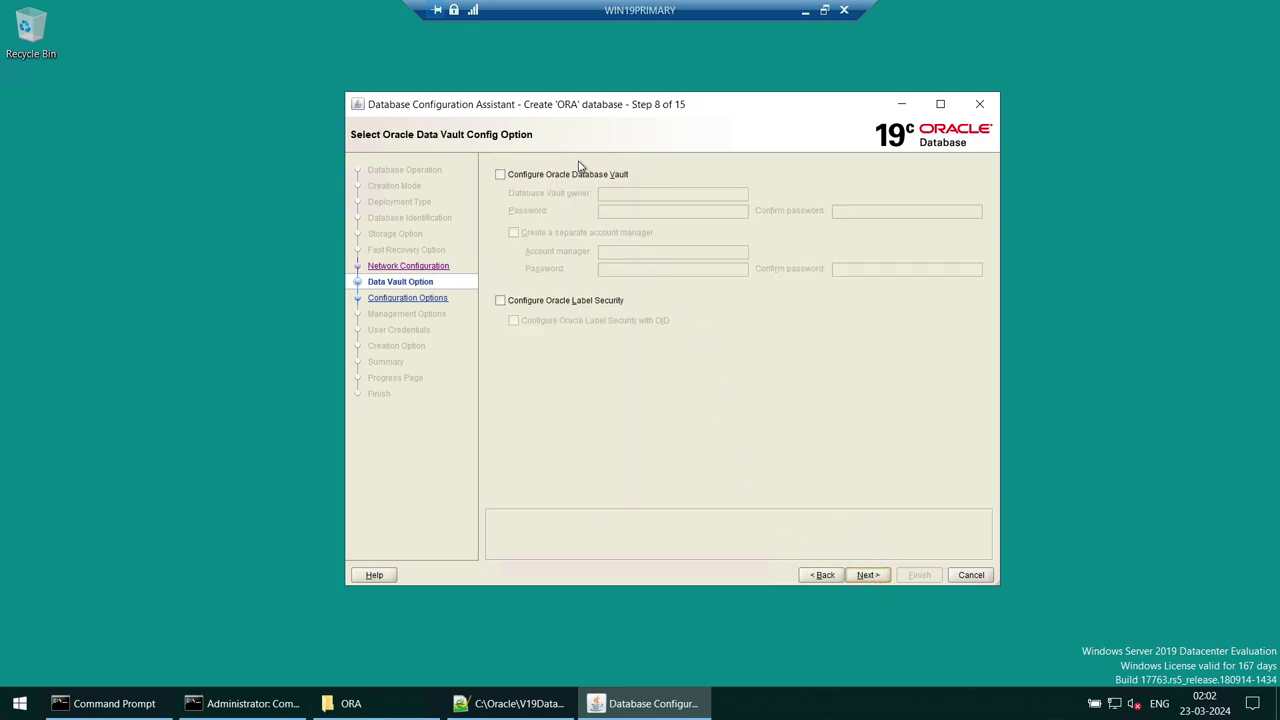
left_click(866, 576)
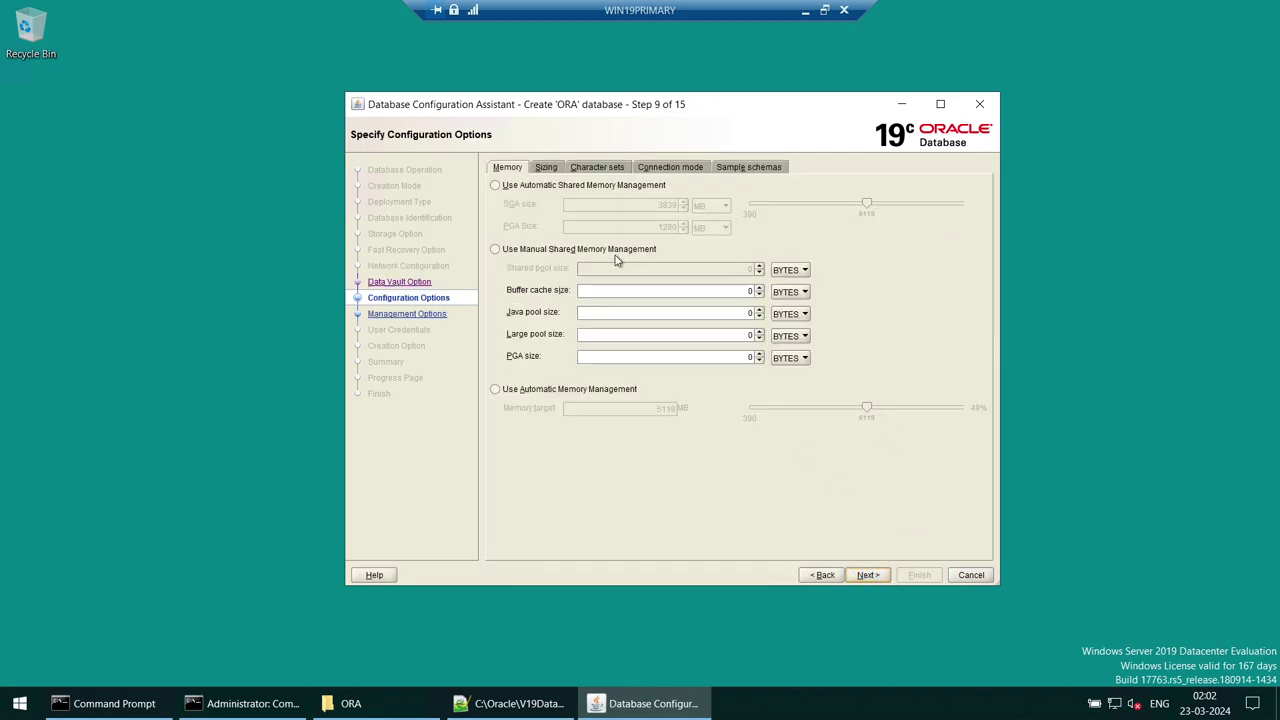
Step: Set automatic shared memory to 2048 MB SGA and 512 MB PGA, and turn off Enterprise Manager database express
double_click(658, 206)
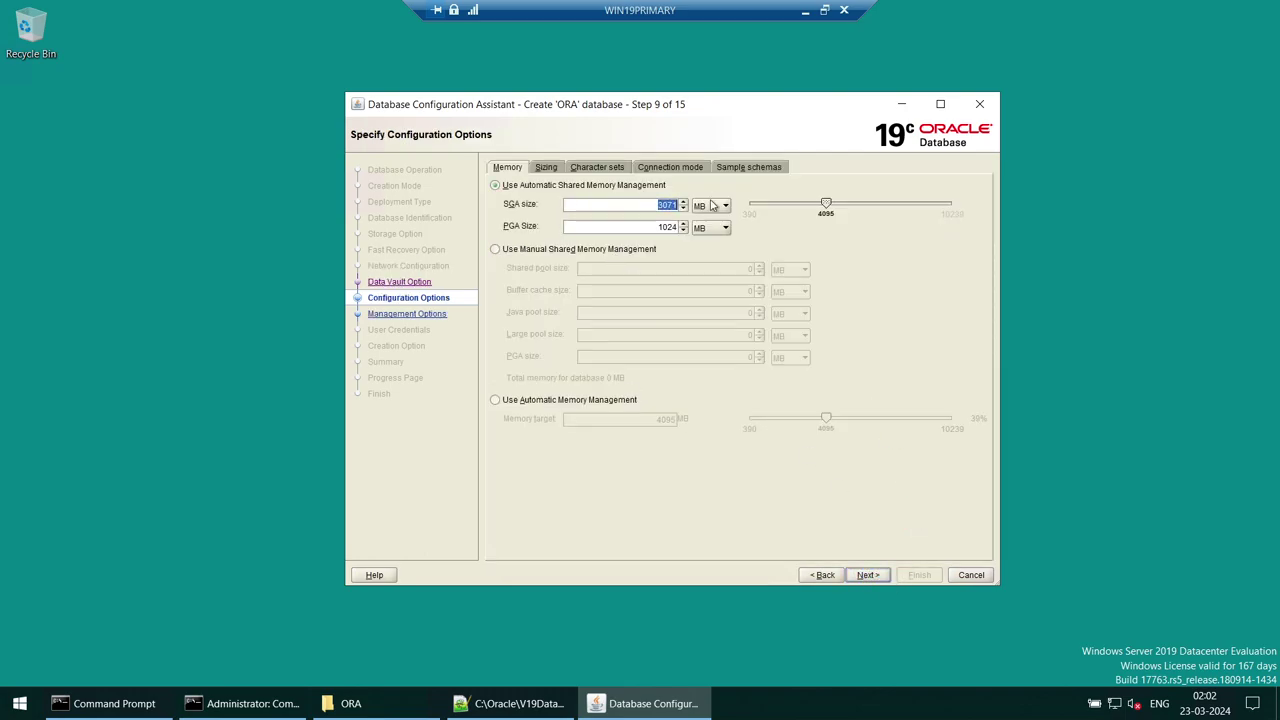
type("2048")
key("Tab")
type("51")
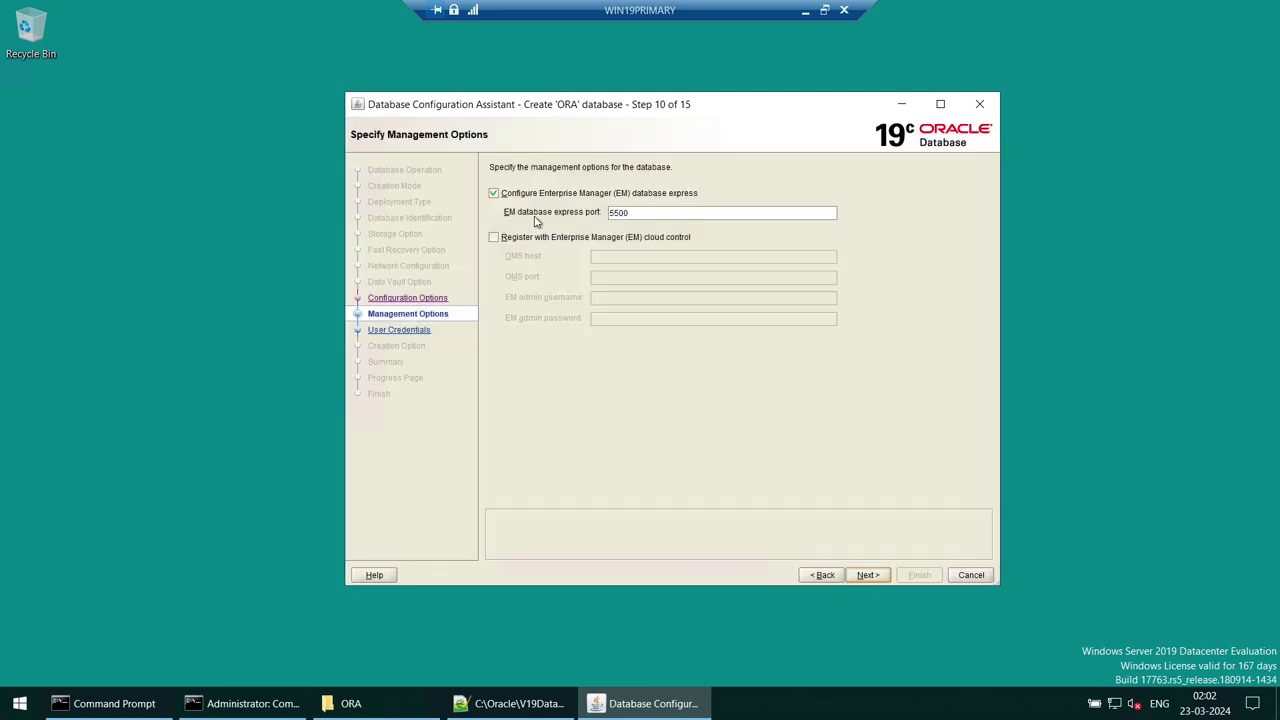
left_click(532, 195)
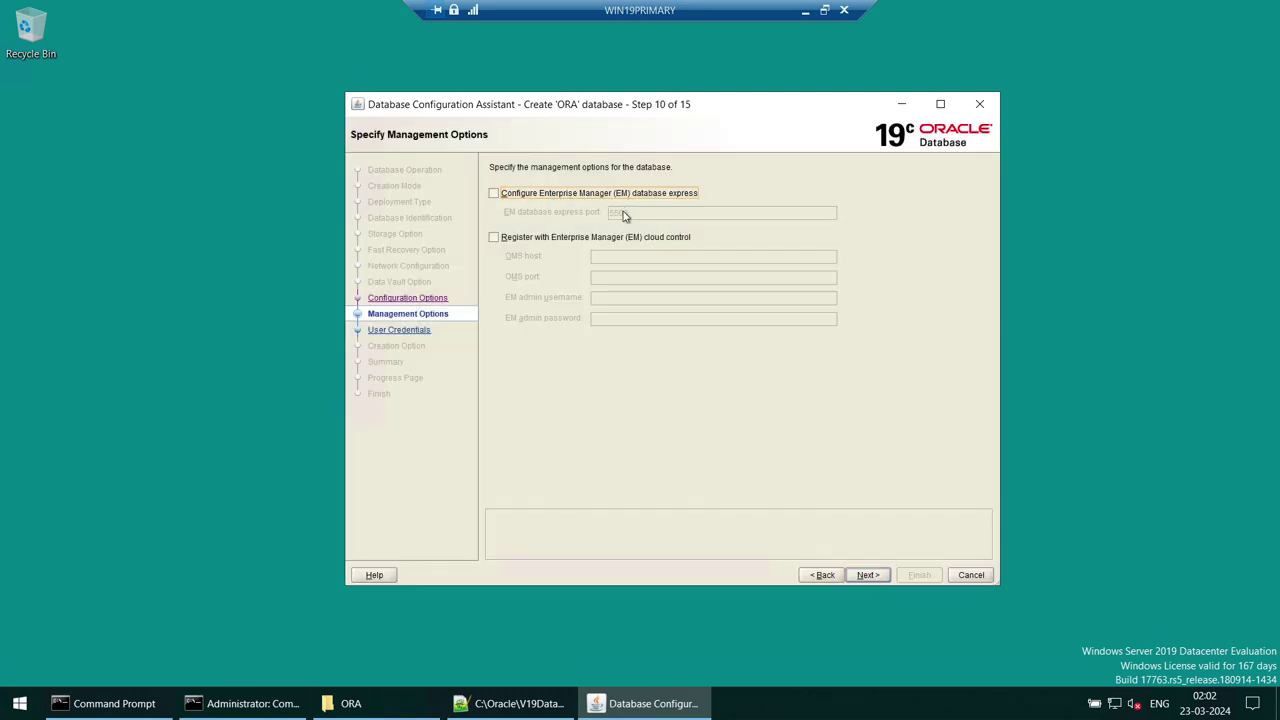
left_click(856, 575)
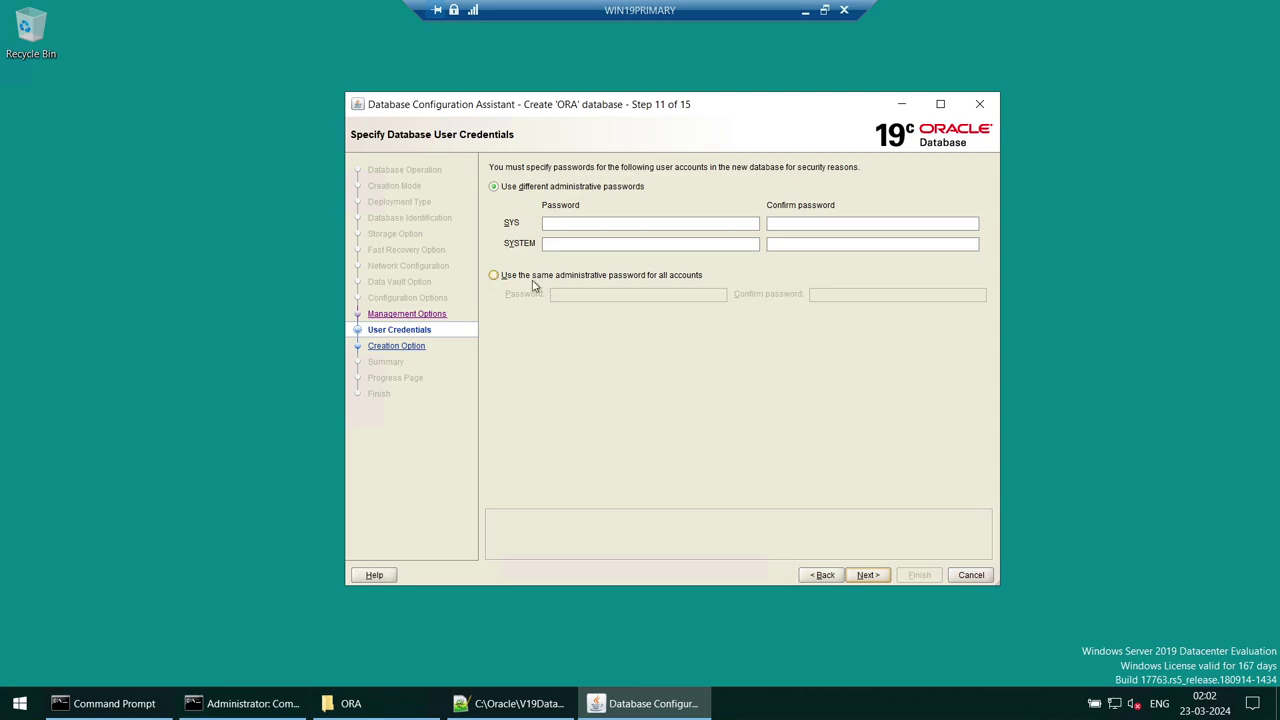
Step: Choose the same administrative password for all accounts, and write the password in a new Notepad document for copying
left_click(533, 280)
left_click(5, 706)
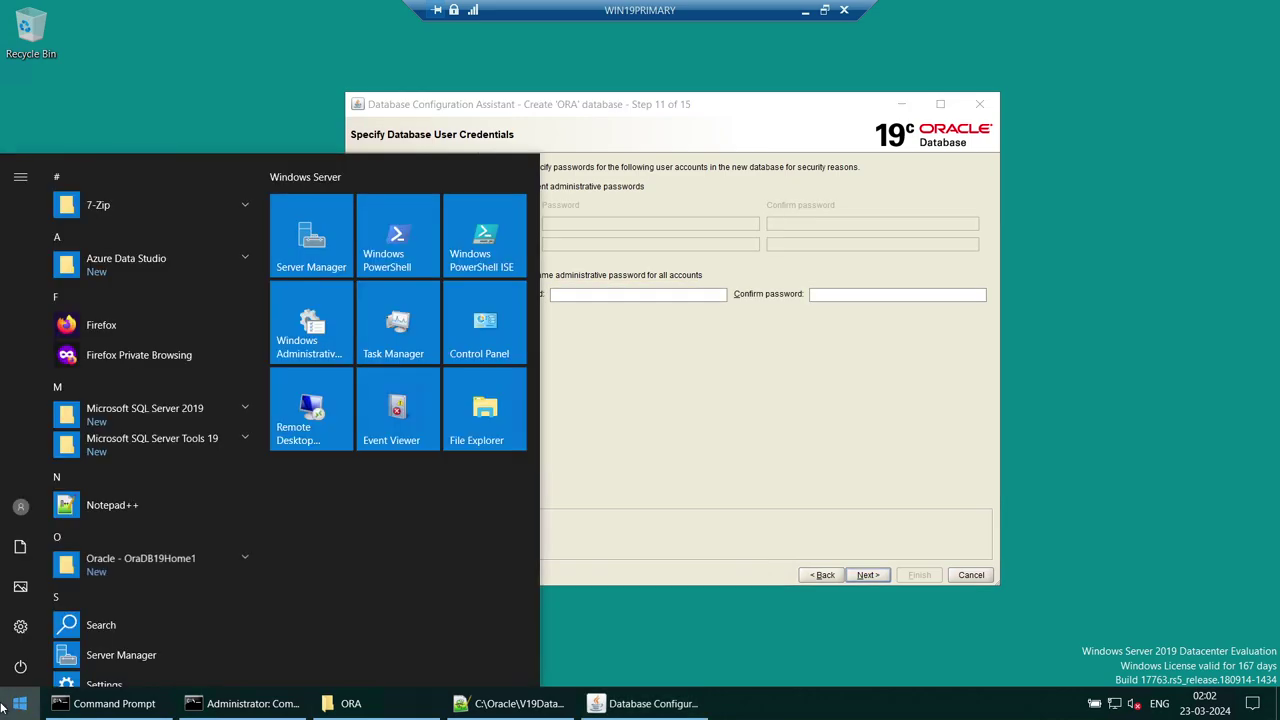
type("no")
key("Return")
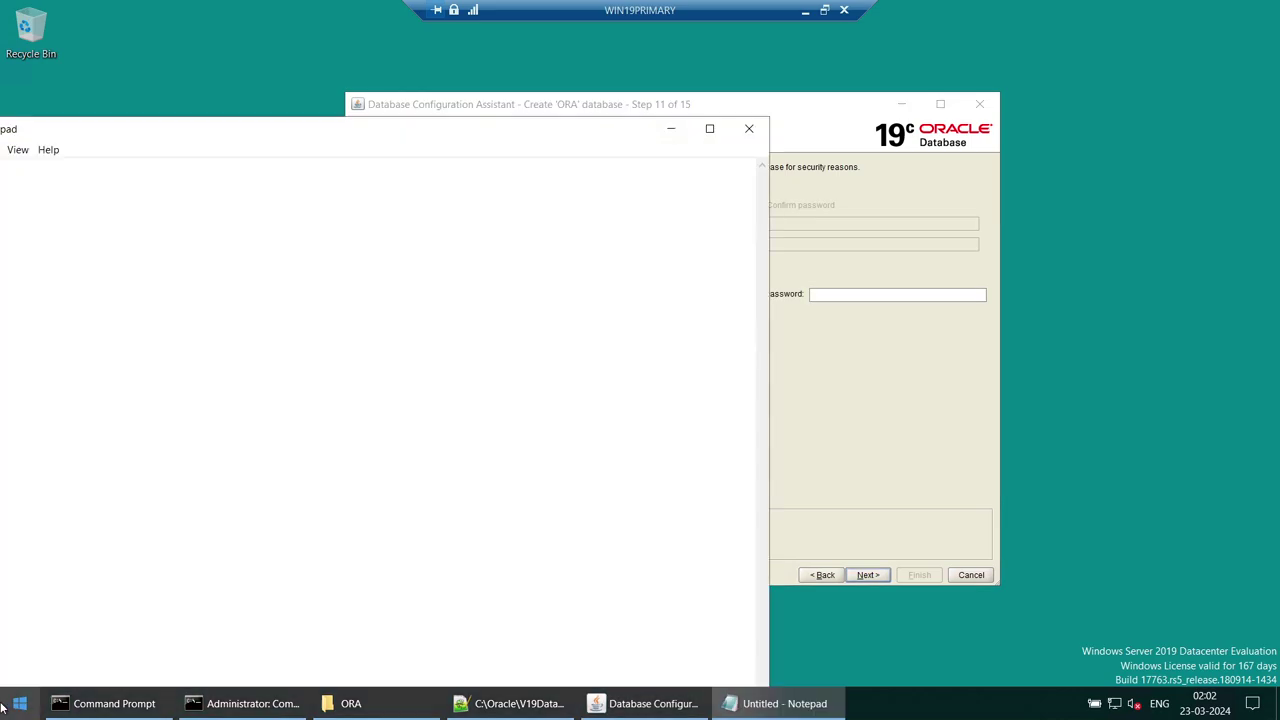
left_click_drag(280, 136, 716, 311)
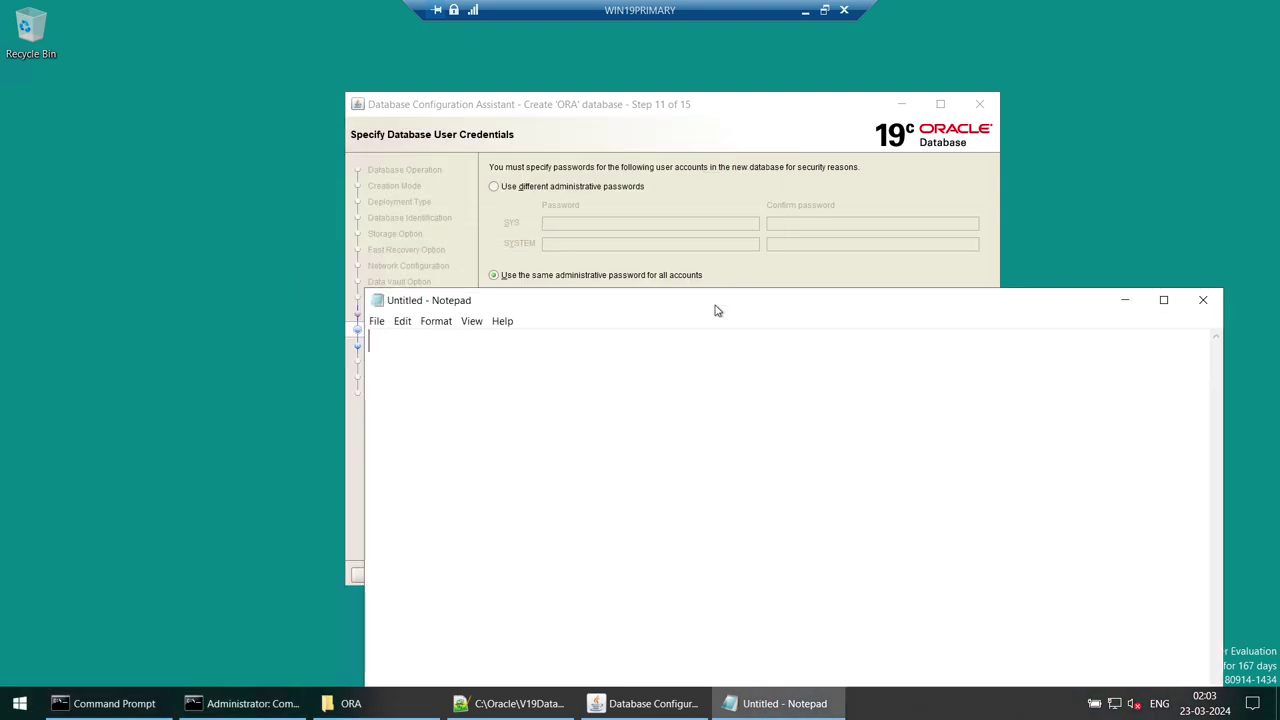
type("password")
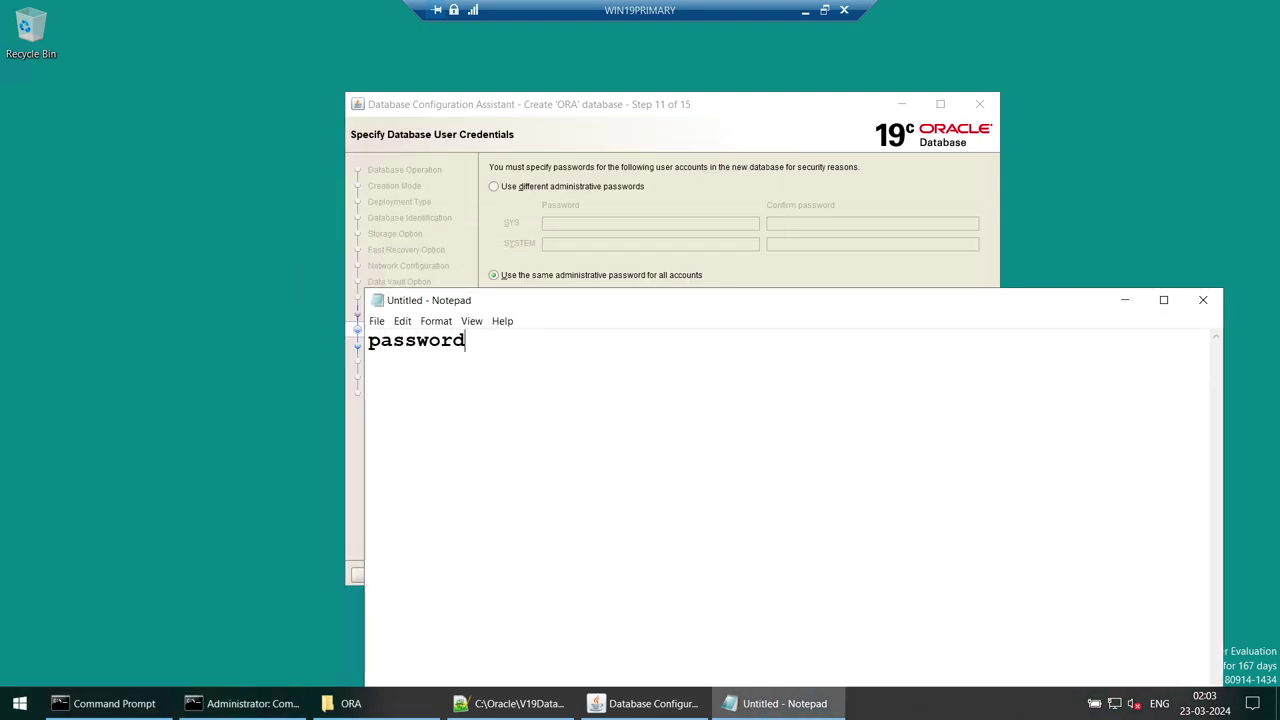
key("ctrl+a")
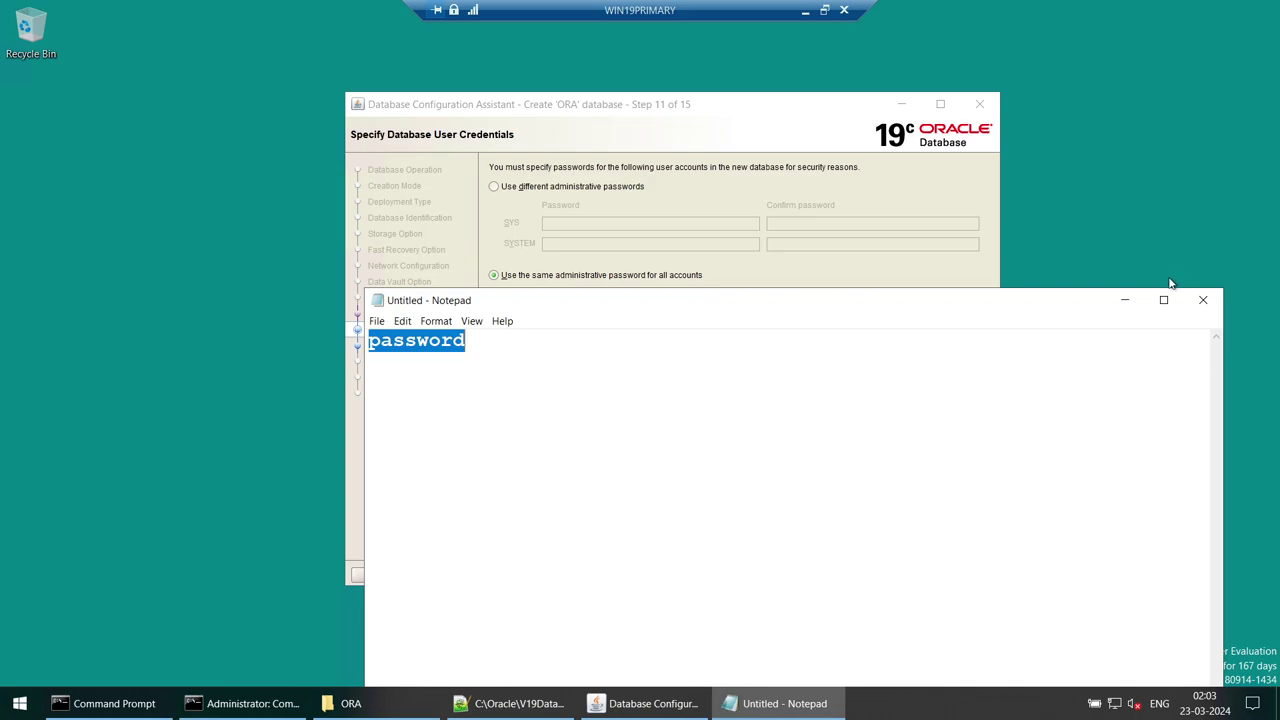
Step: Paste the administrative password into the password and confirmation fields and continue despite the password standards warning
left_click(1125, 299)
left_click(597, 296)
key("ctrl+v")
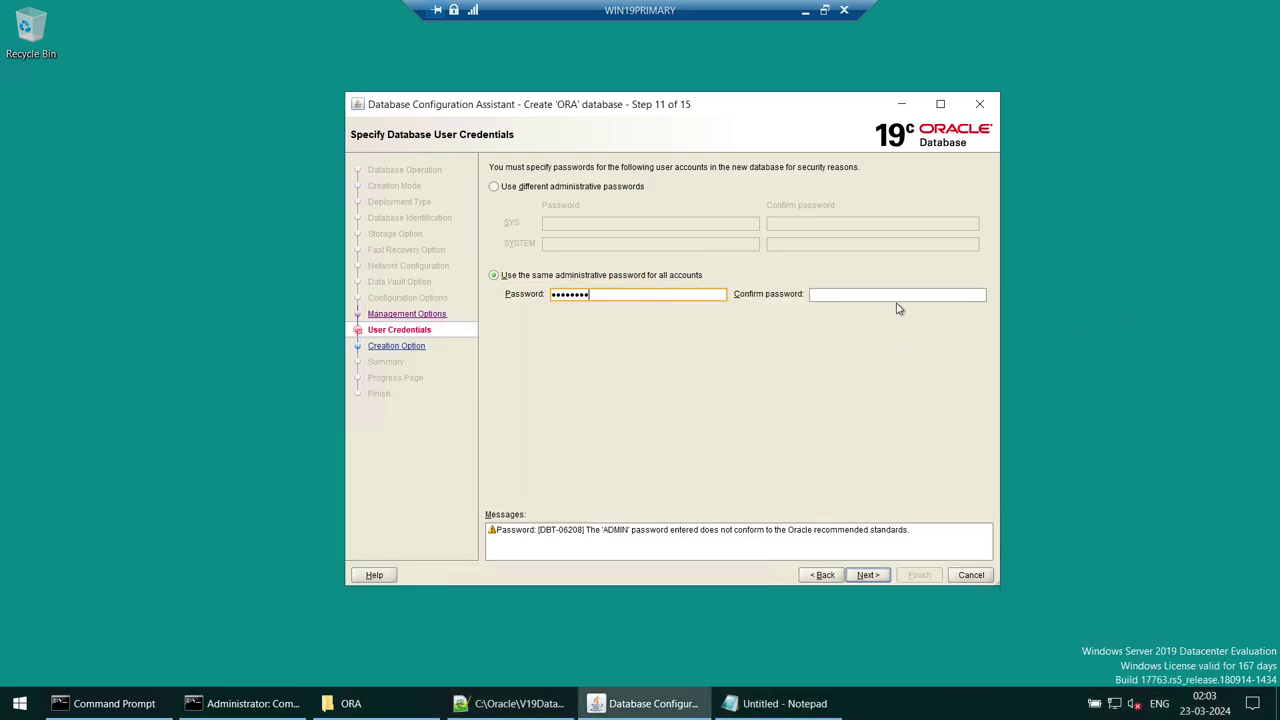
key("ctrl+v")
left_click(867, 575)
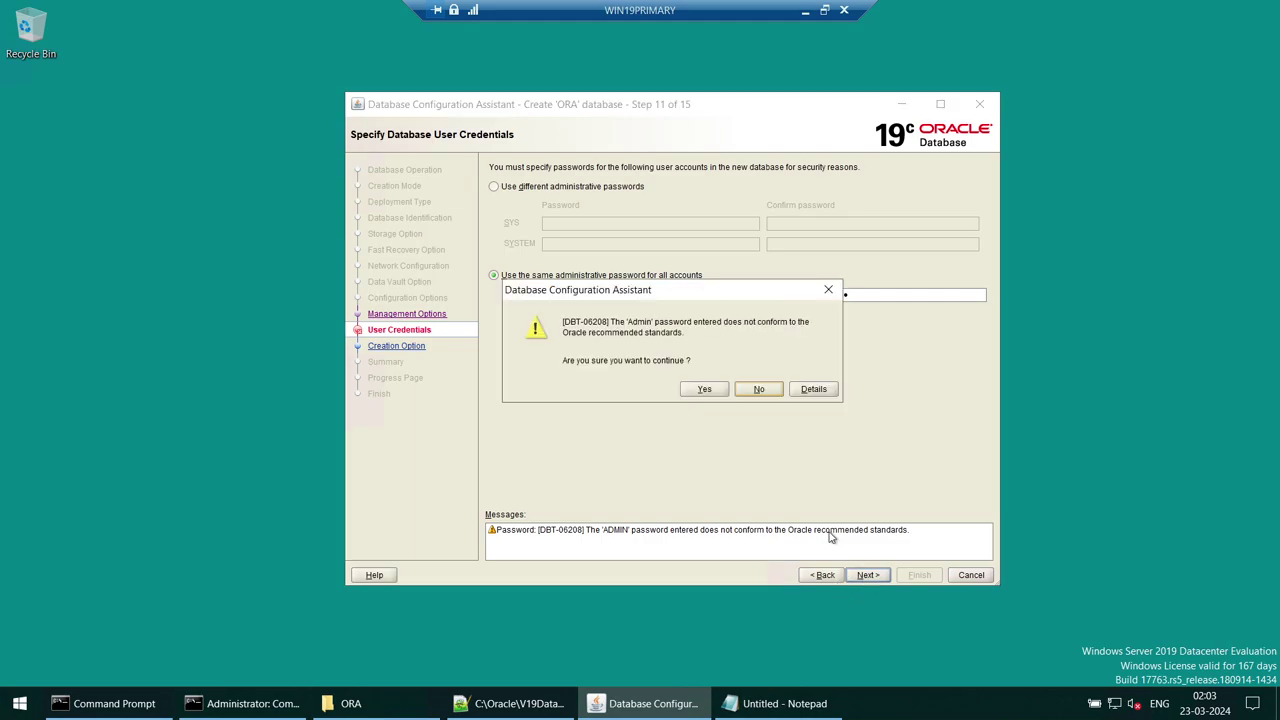
left_click(705, 390)
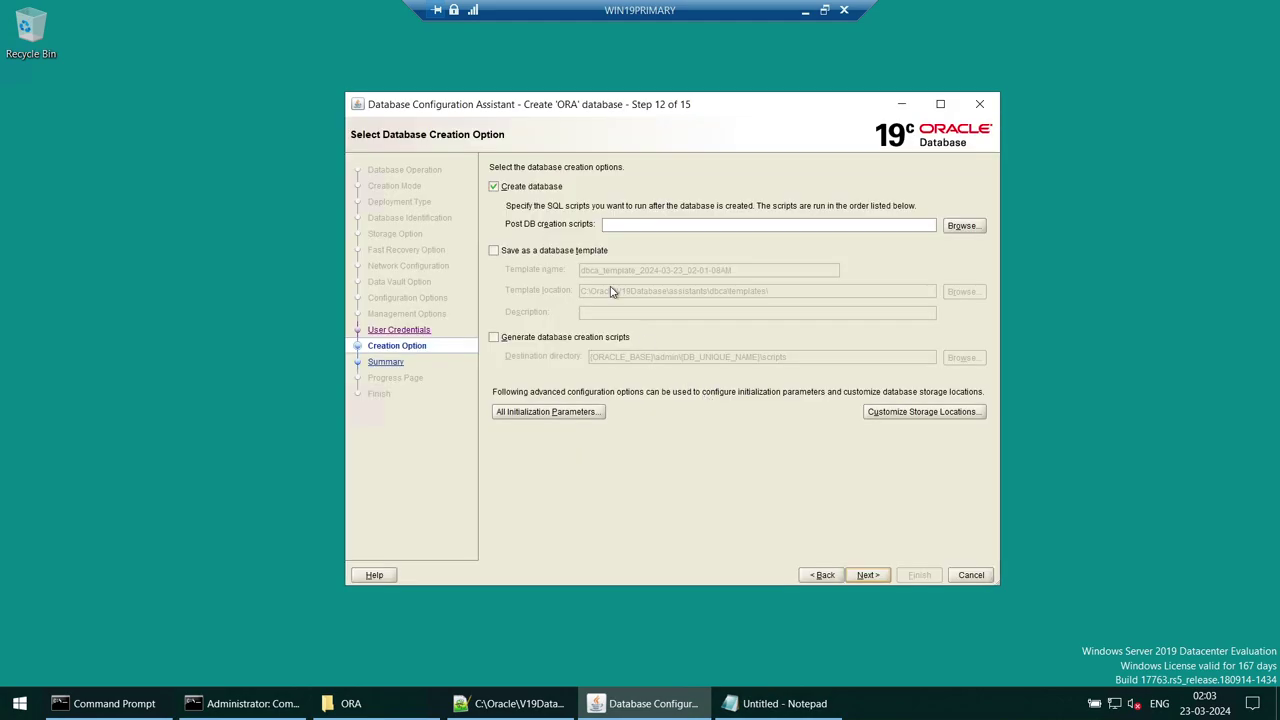
Step: Keep the Create database option, review the configuration summary and start creating the ORA database
left_click(867, 575)
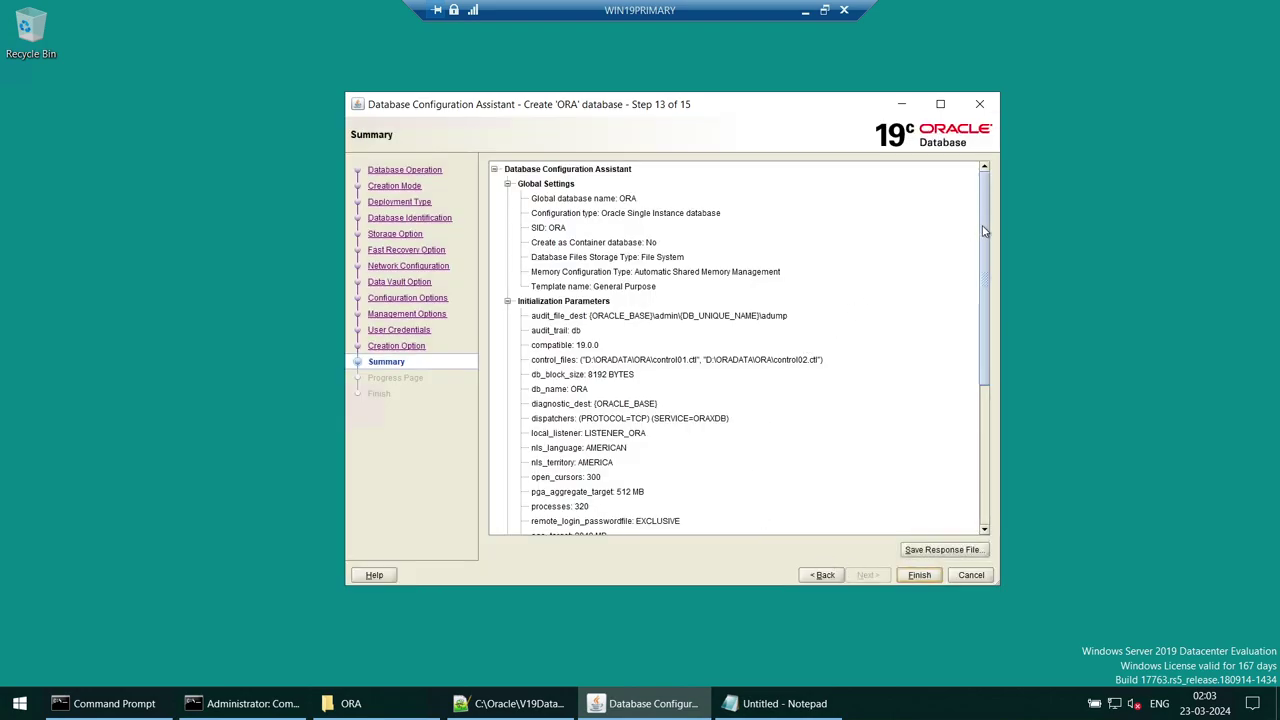
left_click_drag(986, 232, 1016, 217)
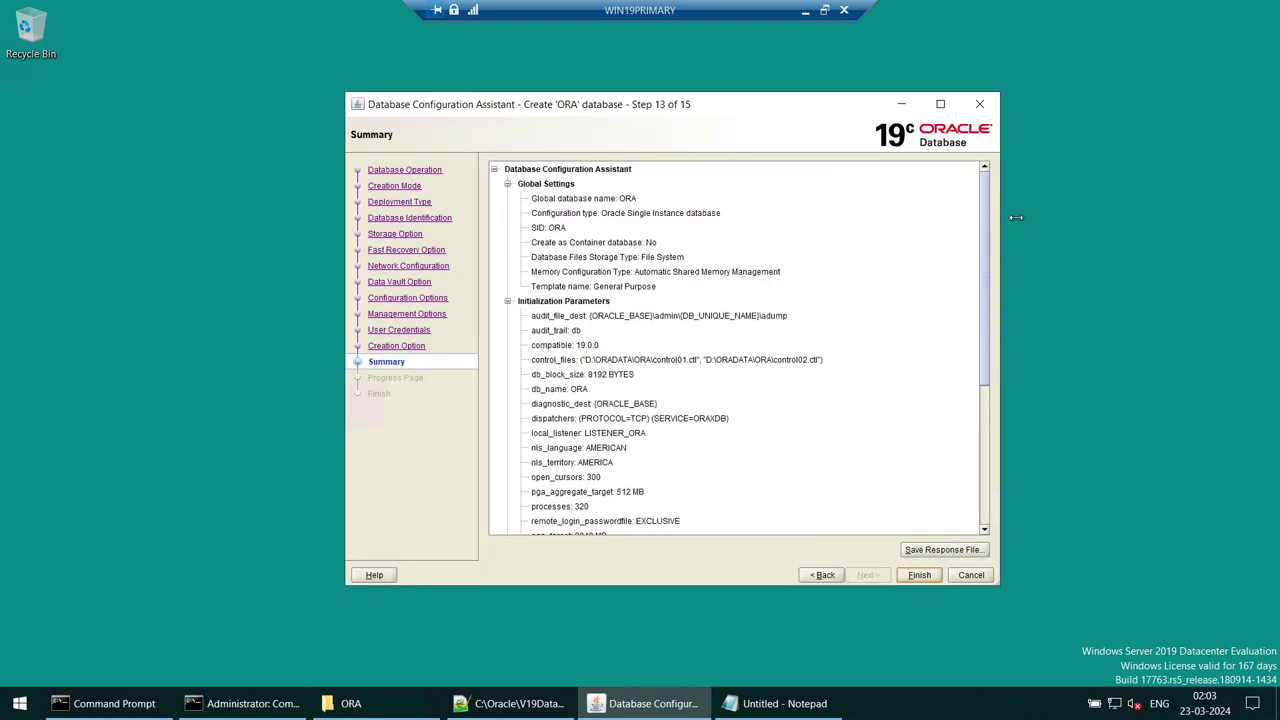
left_click(940, 104)
scroll(357, 167, "down", 1)
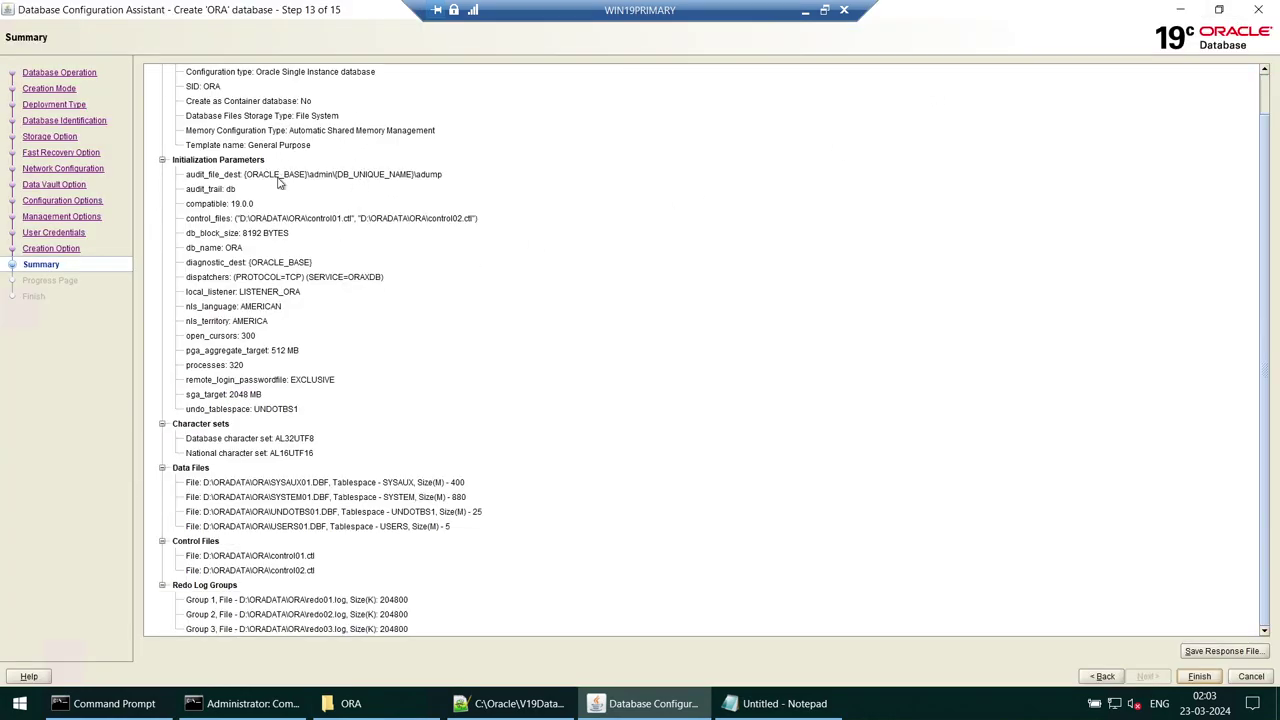
scroll(285, 185, "up", 1)
scroll(470, 300, "down", 1)
left_click(1219, 10)
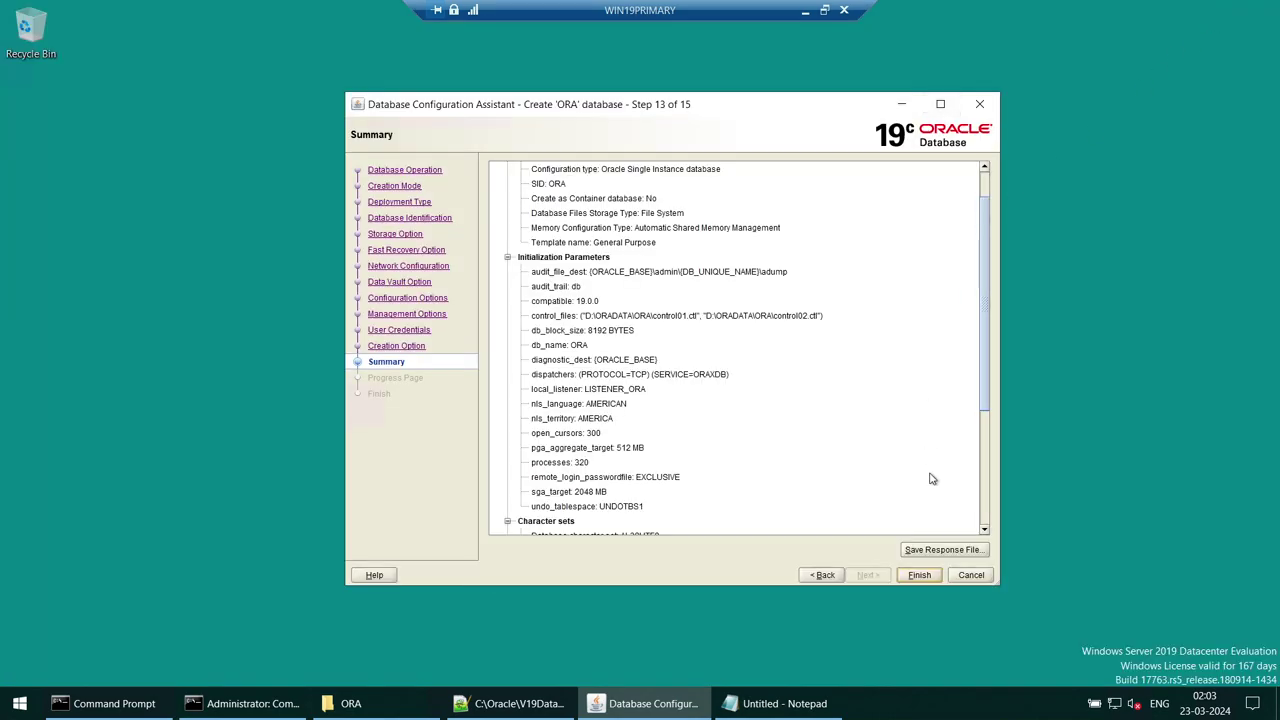
left_click(933, 576)
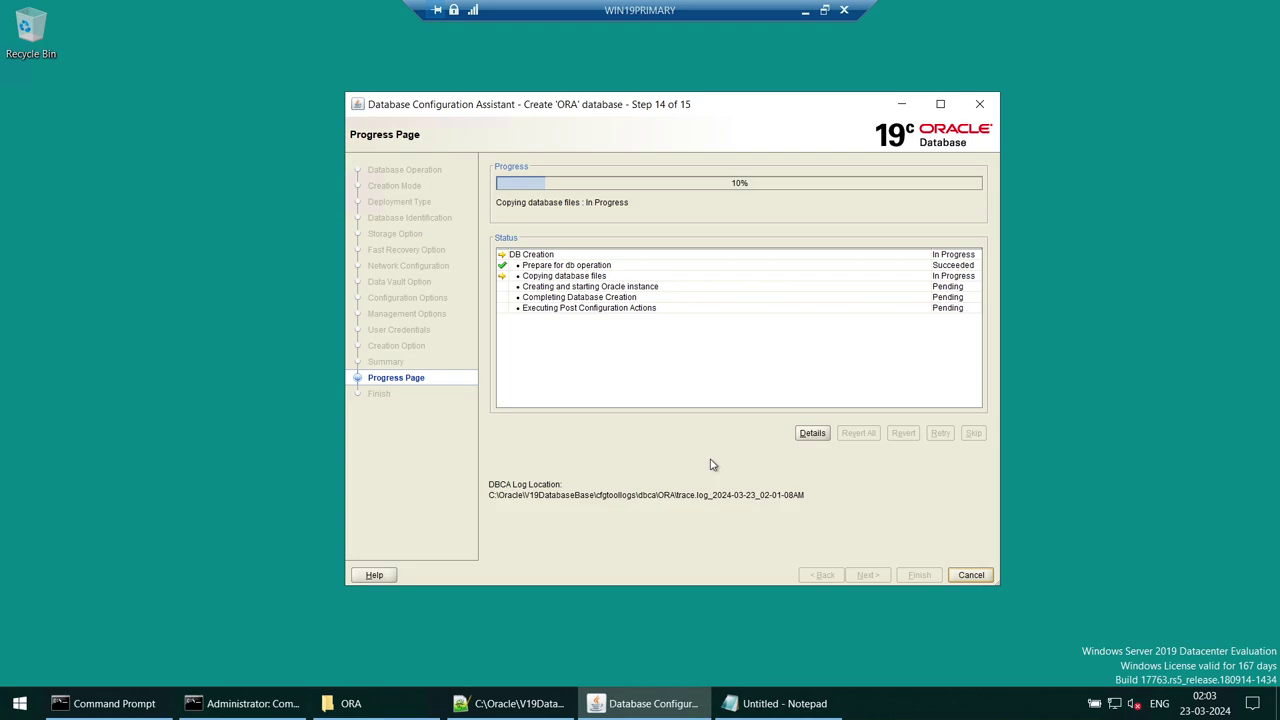
Step: Check the D:\ORADATA\ORA folder in File Explorer, and minimize it and the WIN19PRIMARY remote session
left_click(424, 708)
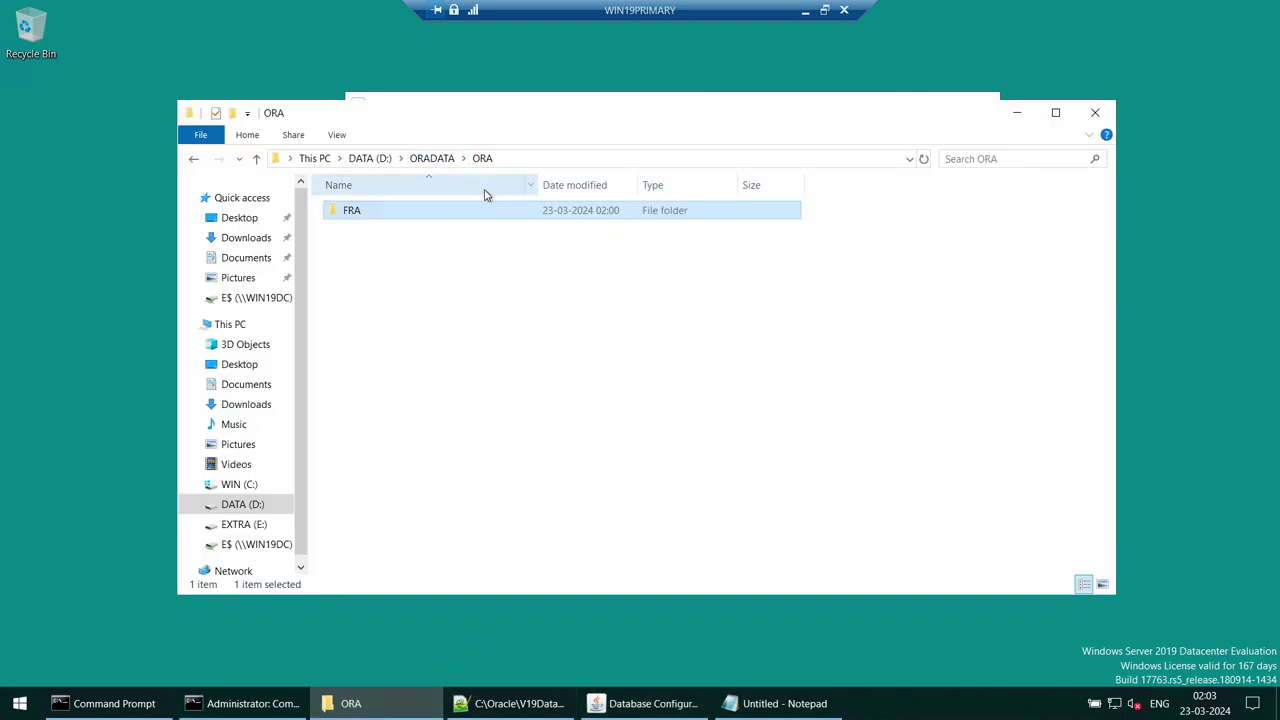
left_click(597, 157)
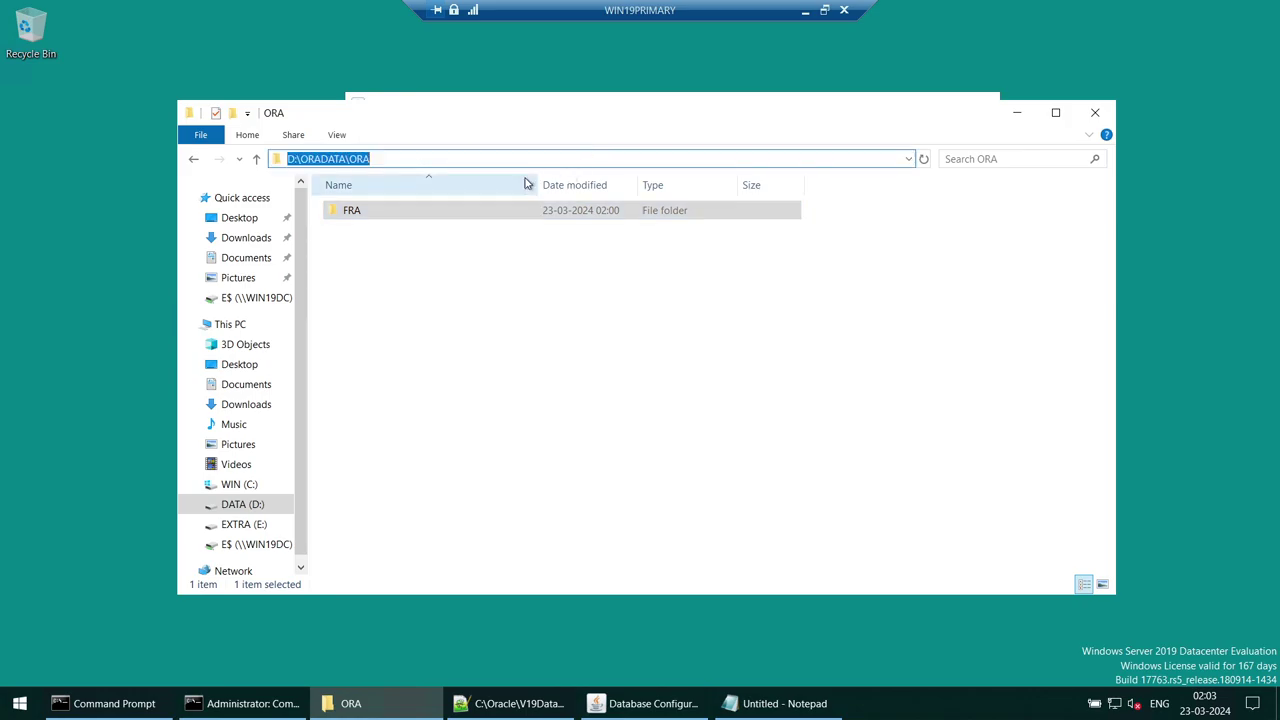
left_click(1017, 113)
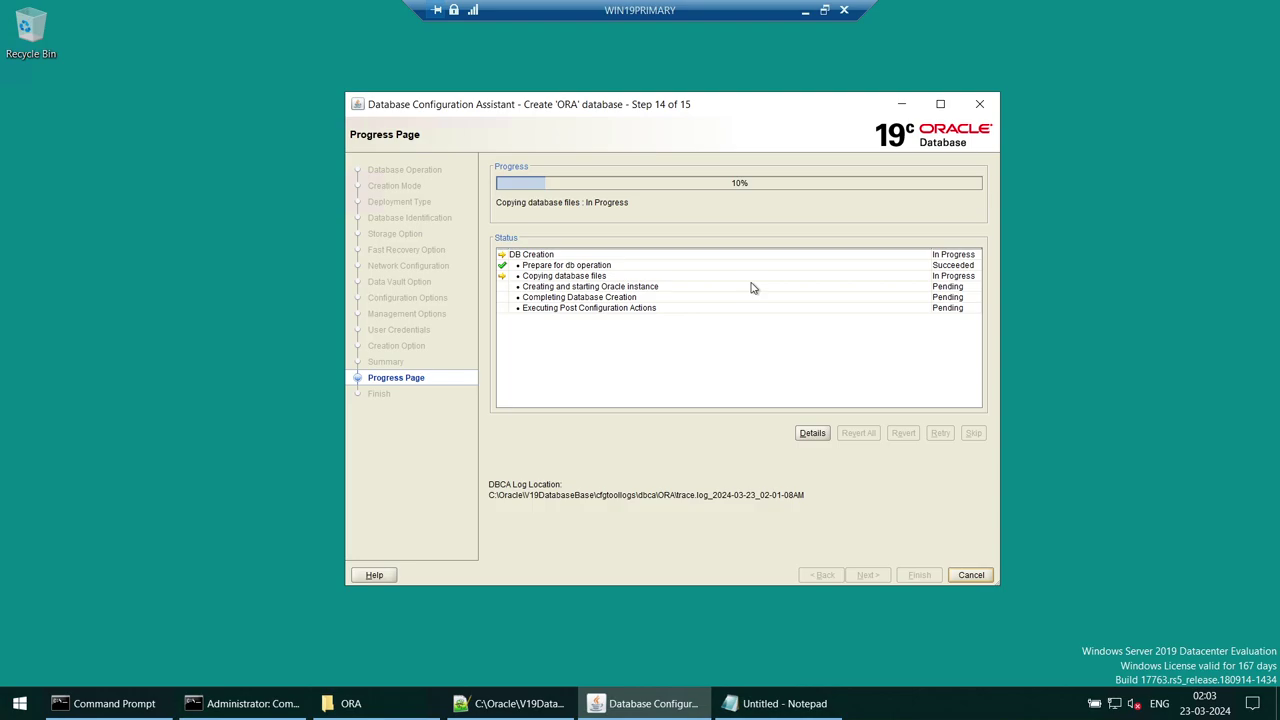
left_click(805, 12)
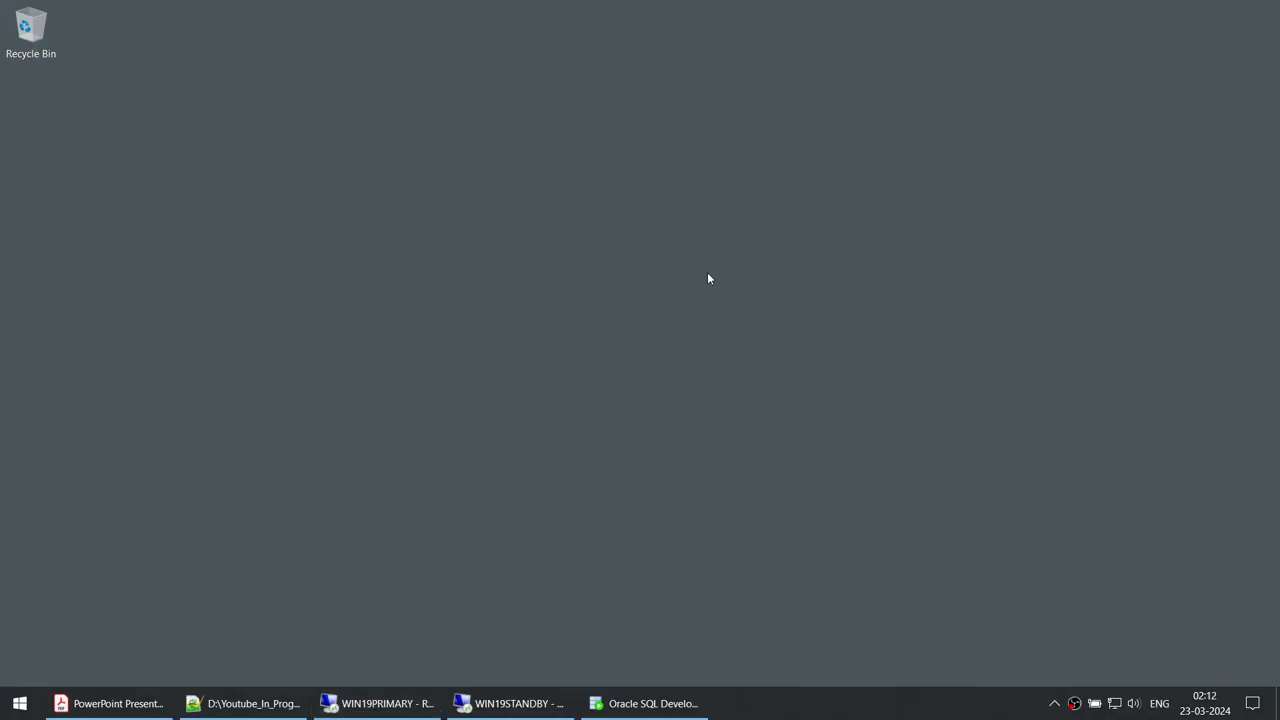
Step: Switch back to the WIN19PRIMARY remote session and examine the control files, redo logs and data files in D:\ORADATA\ORA
left_click(377, 703)
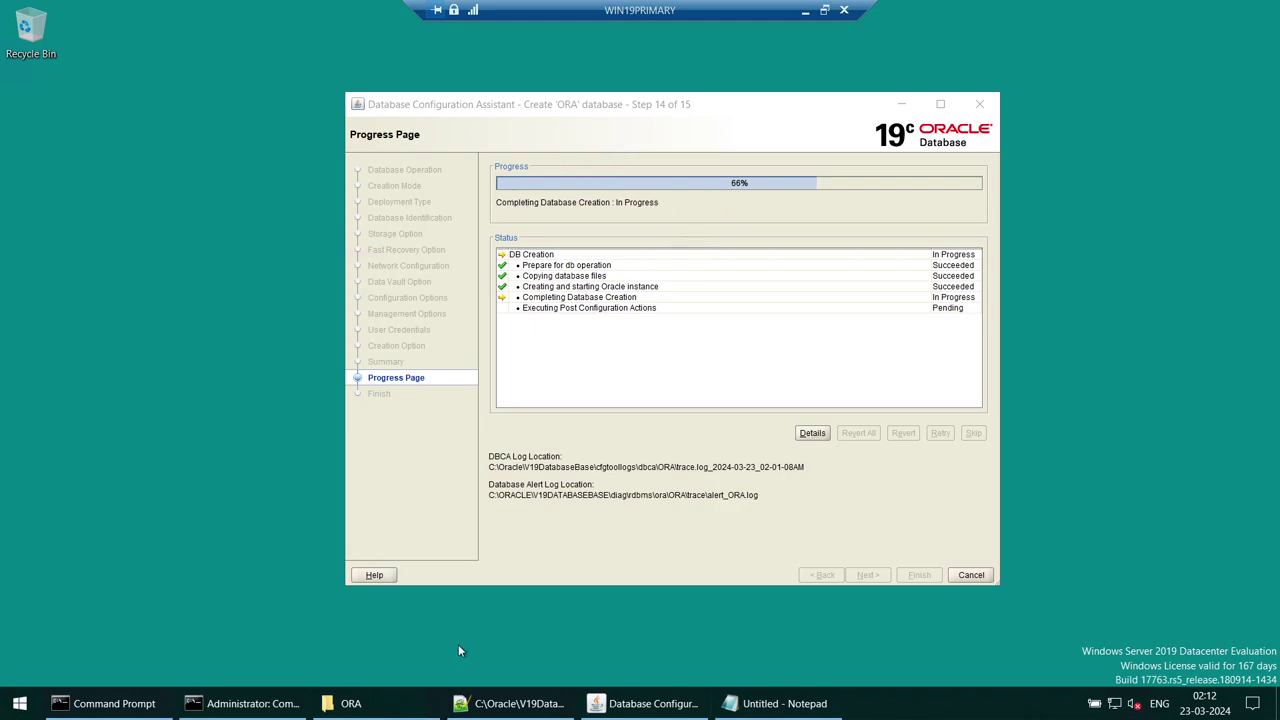
left_click(345, 703)
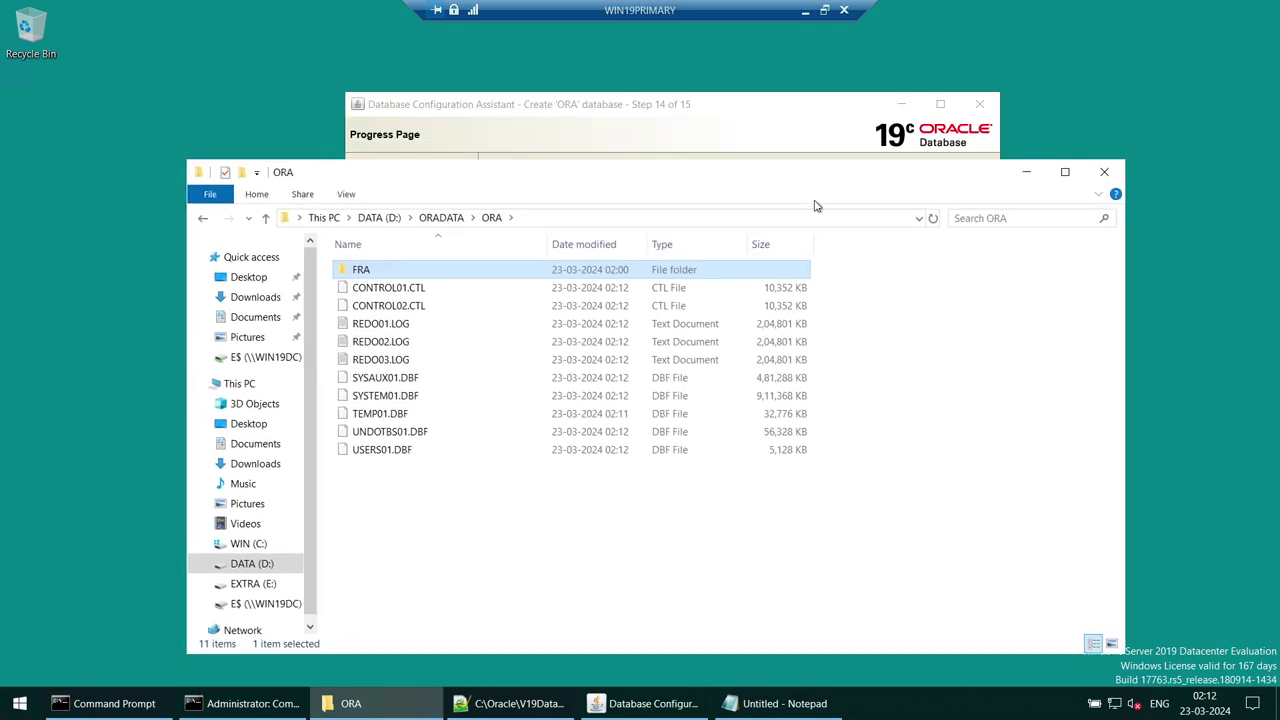
left_click_drag(815, 180, 946, 355)
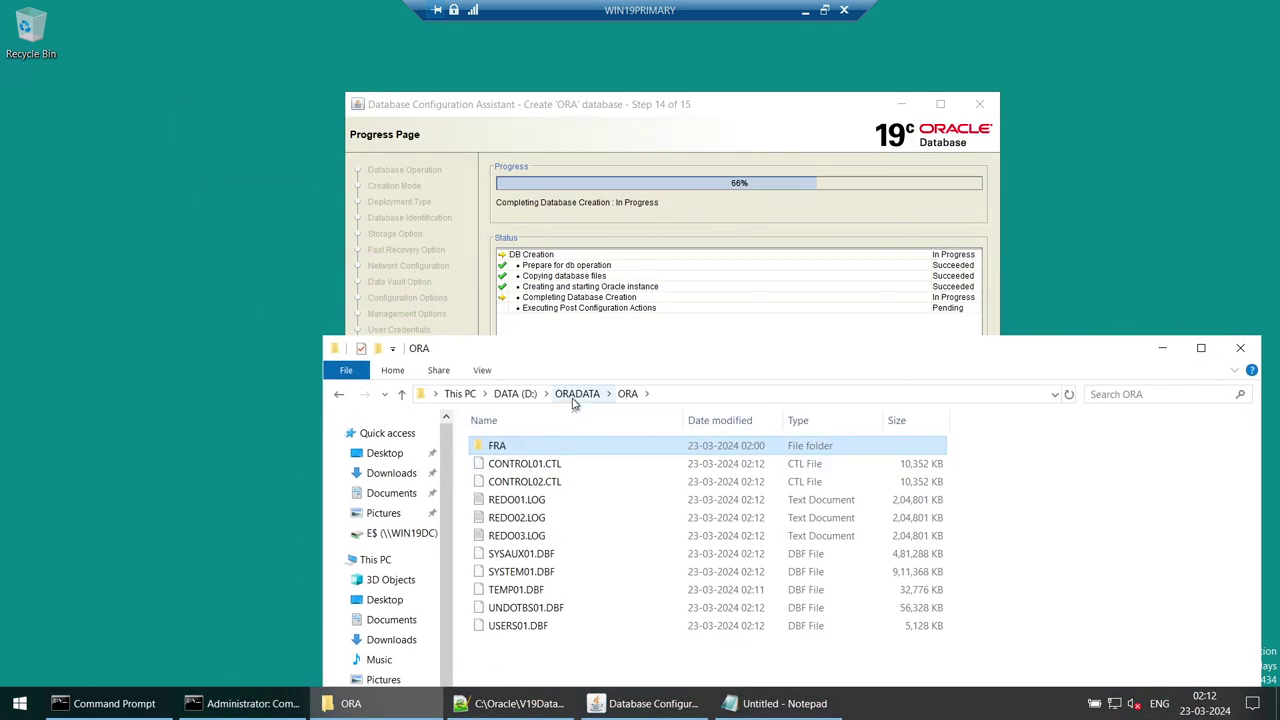
left_click(557, 465)
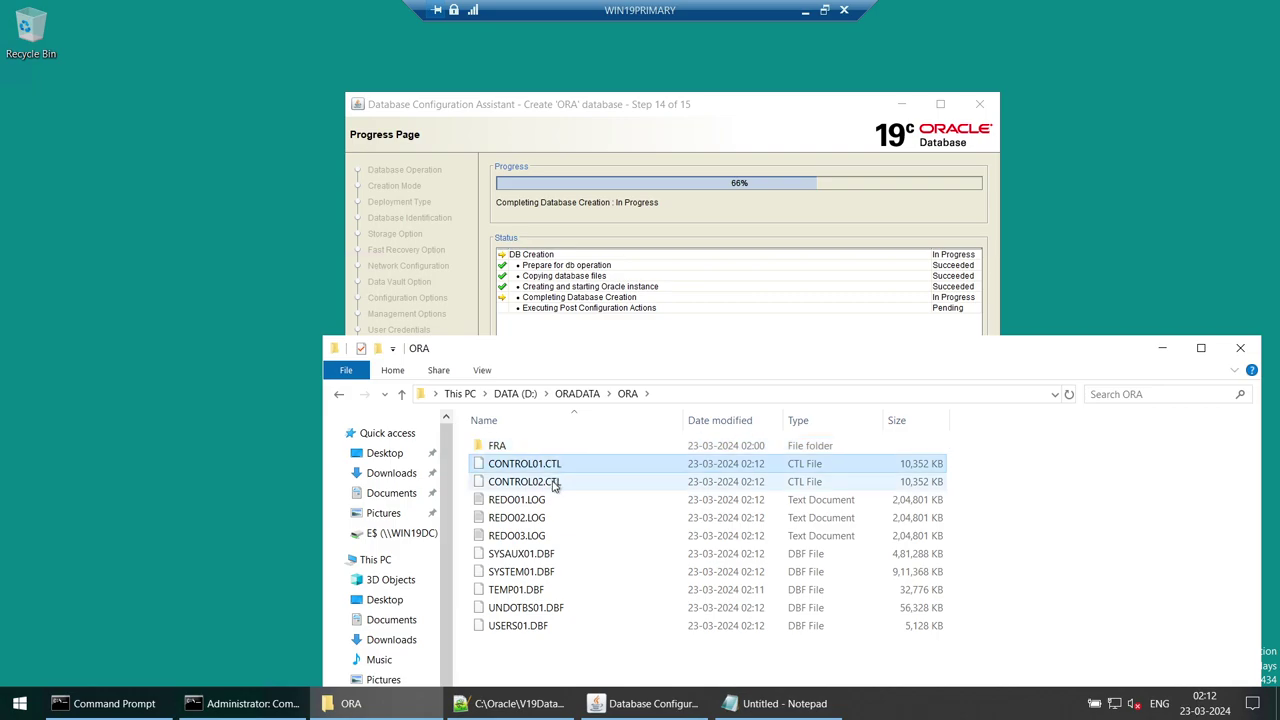
left_click(547, 500)
left_click(545, 537, "shift")
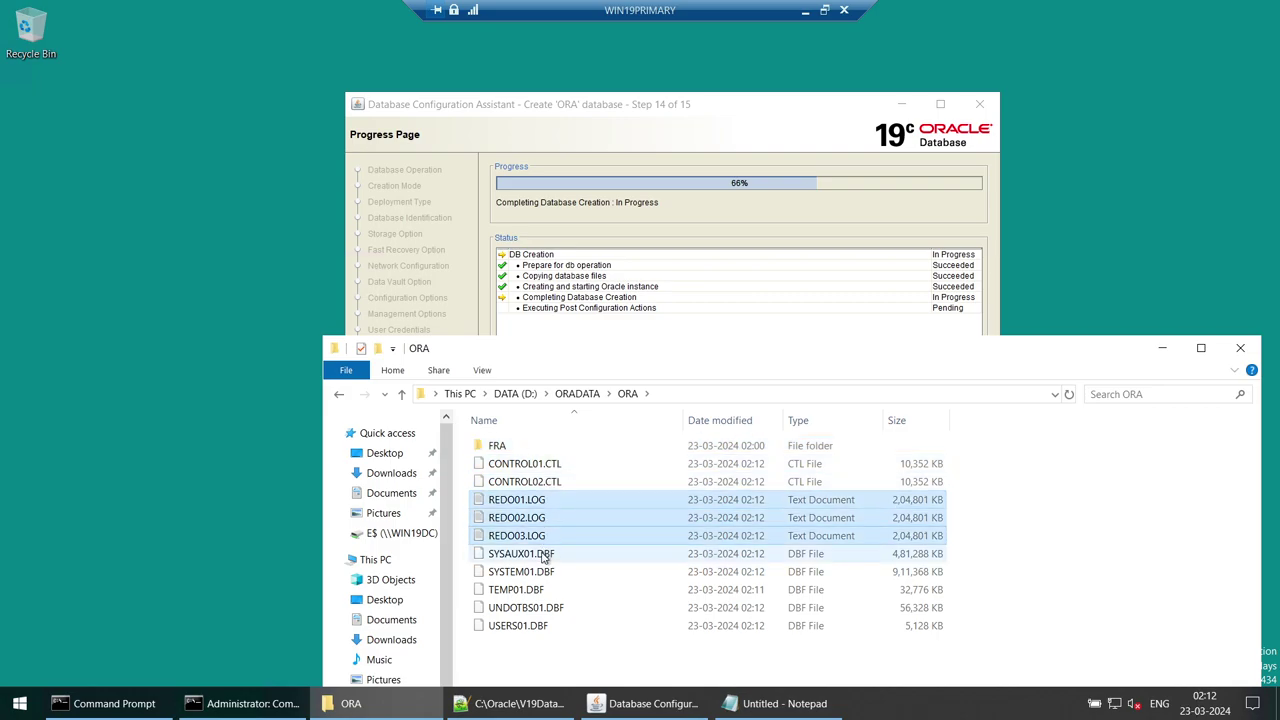
left_click(544, 556)
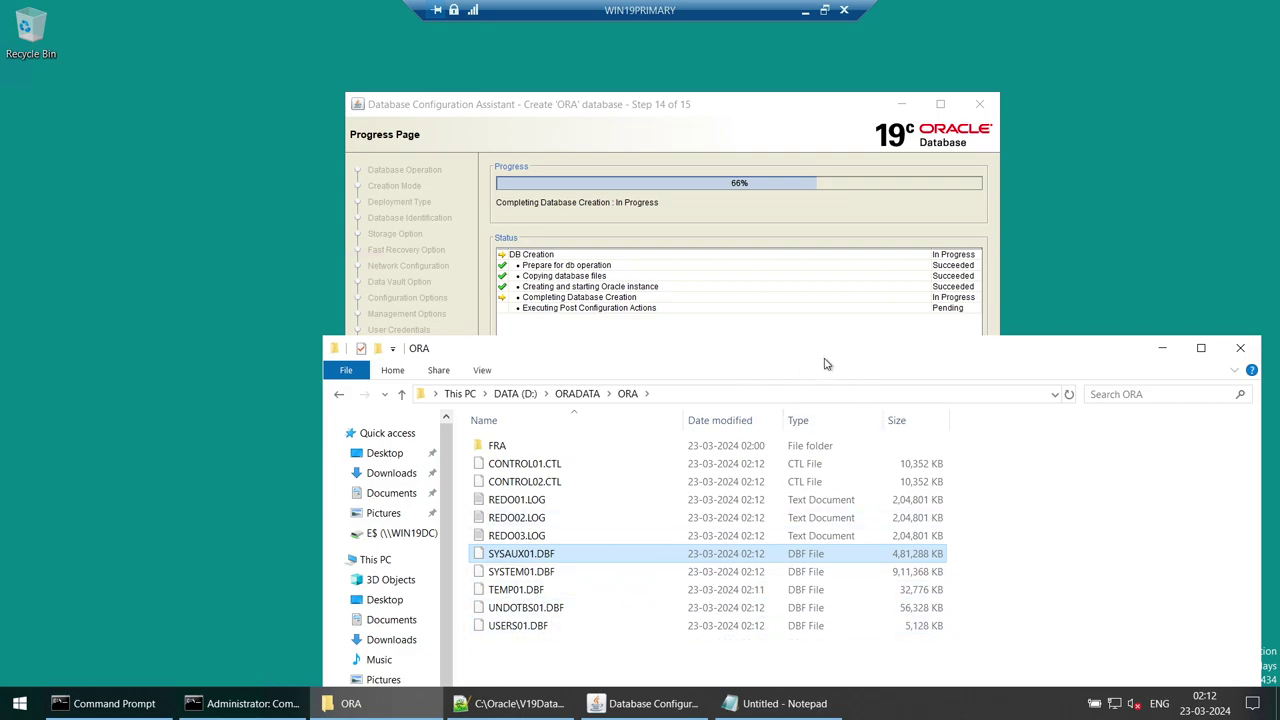
Step: Monitor the ORA database creation until it finishes, then minimize the ORA folder window and close Database Configuration Assistant
left_click_drag(824, 360, 767, 367)
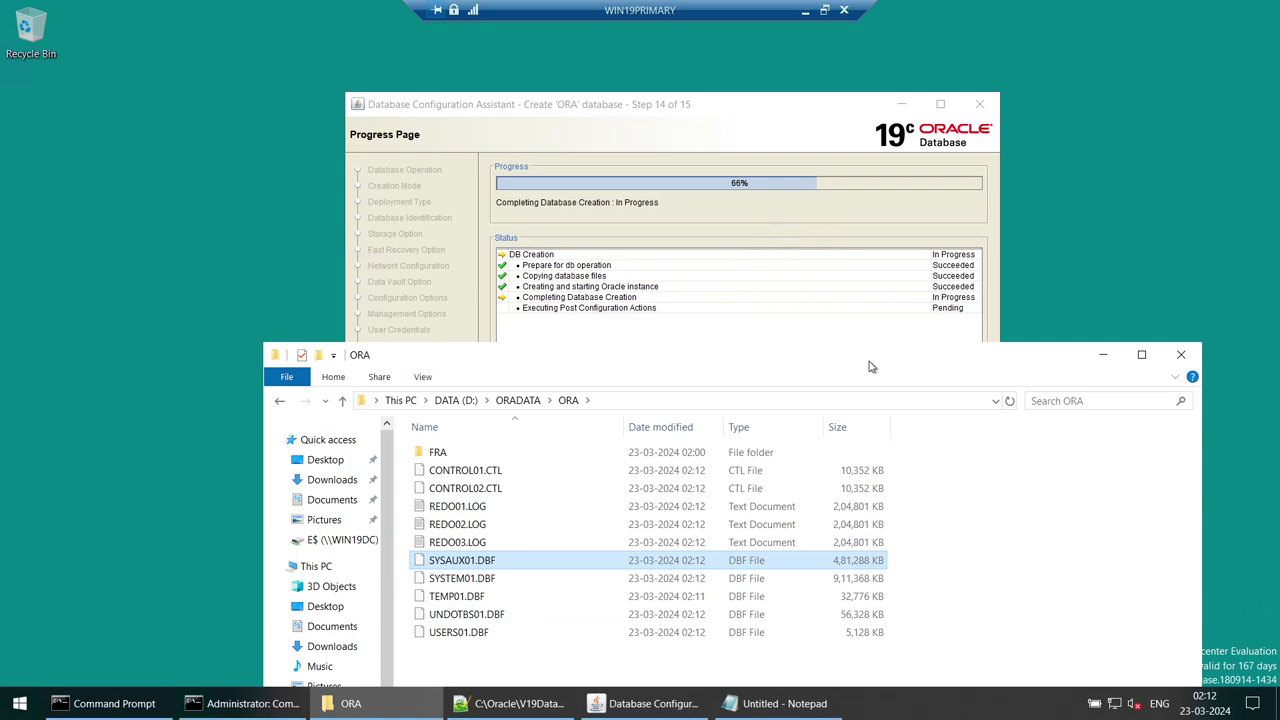
left_click_drag(869, 357, 869, 315)
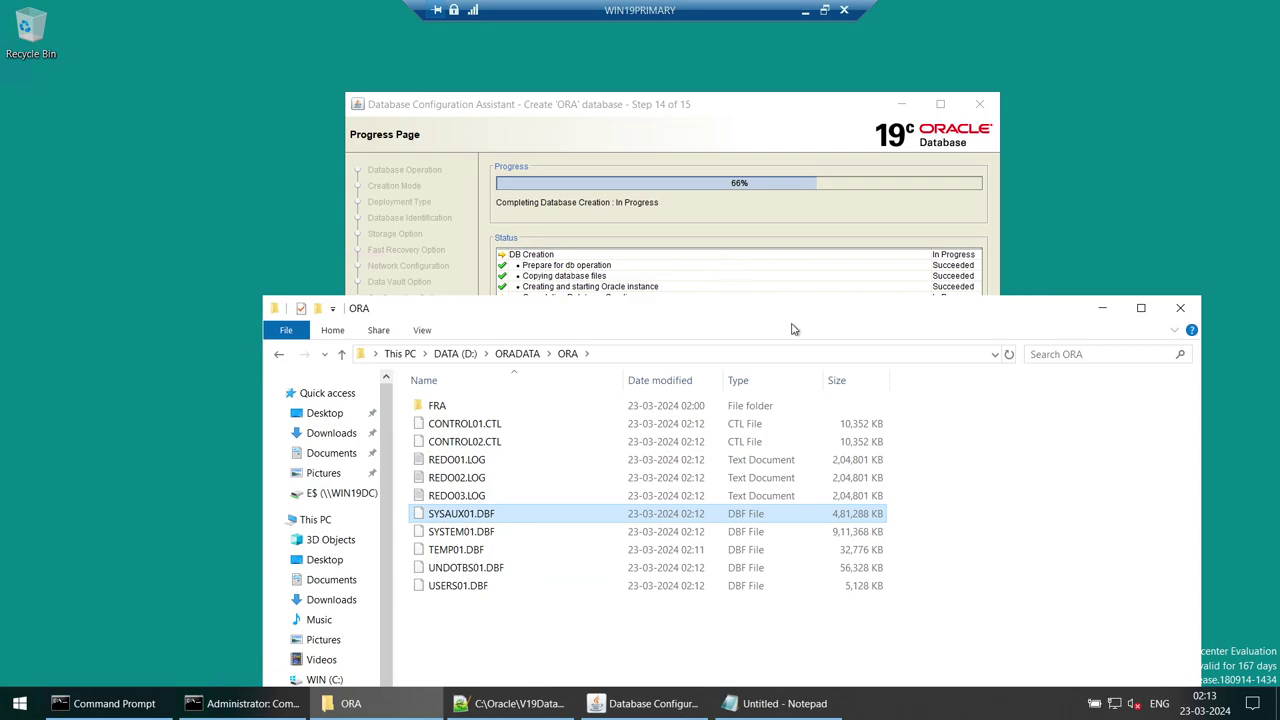
left_click_drag(795, 320, 791, 309)
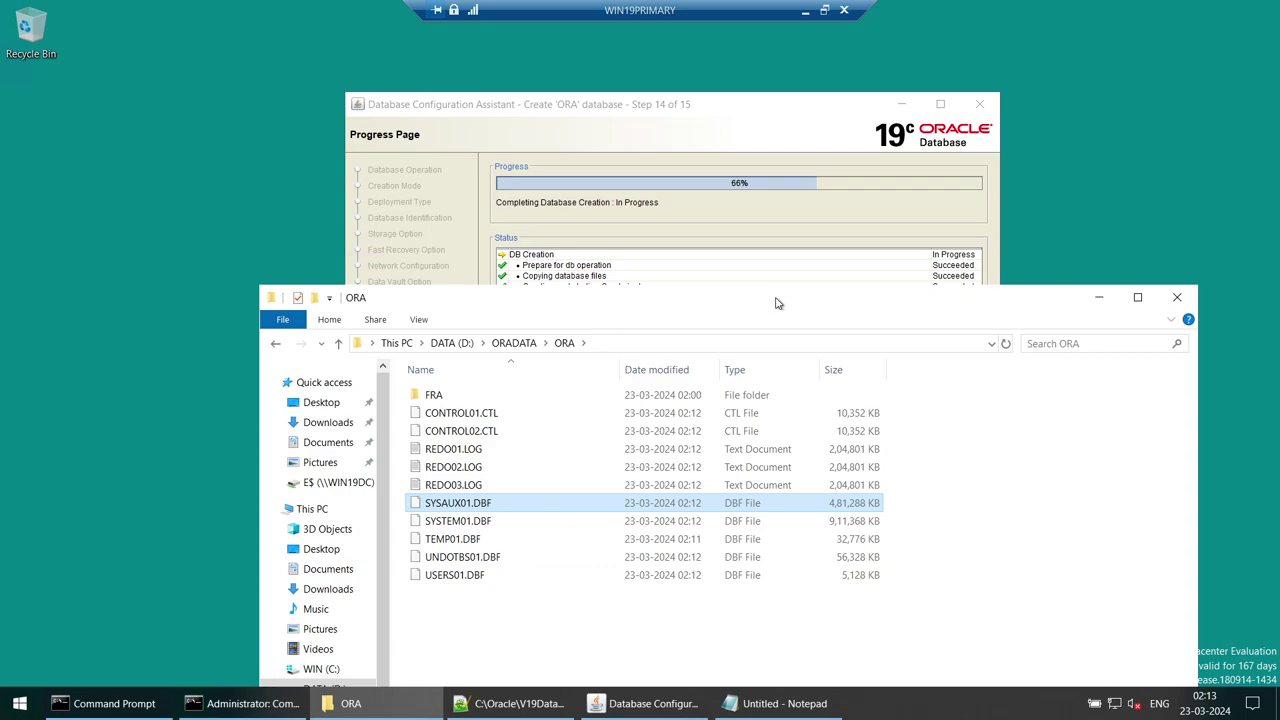
left_click_drag(777, 303, 789, 350)
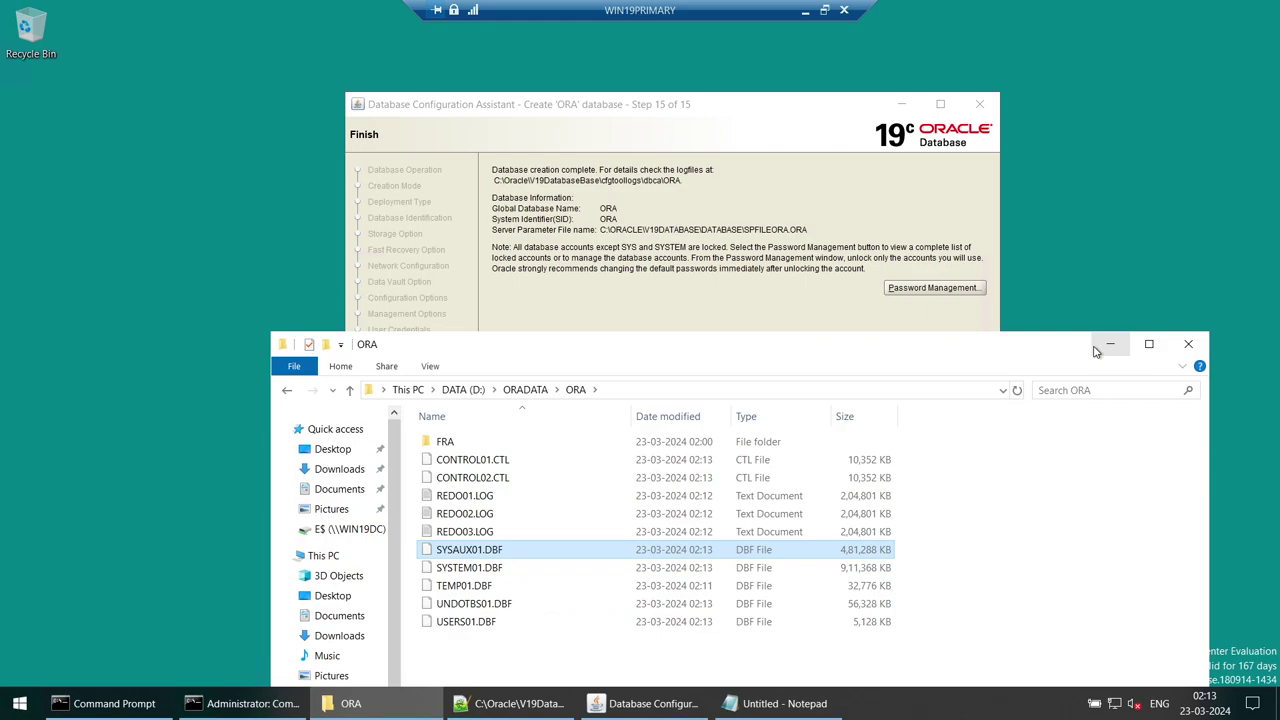
left_click(1095, 350)
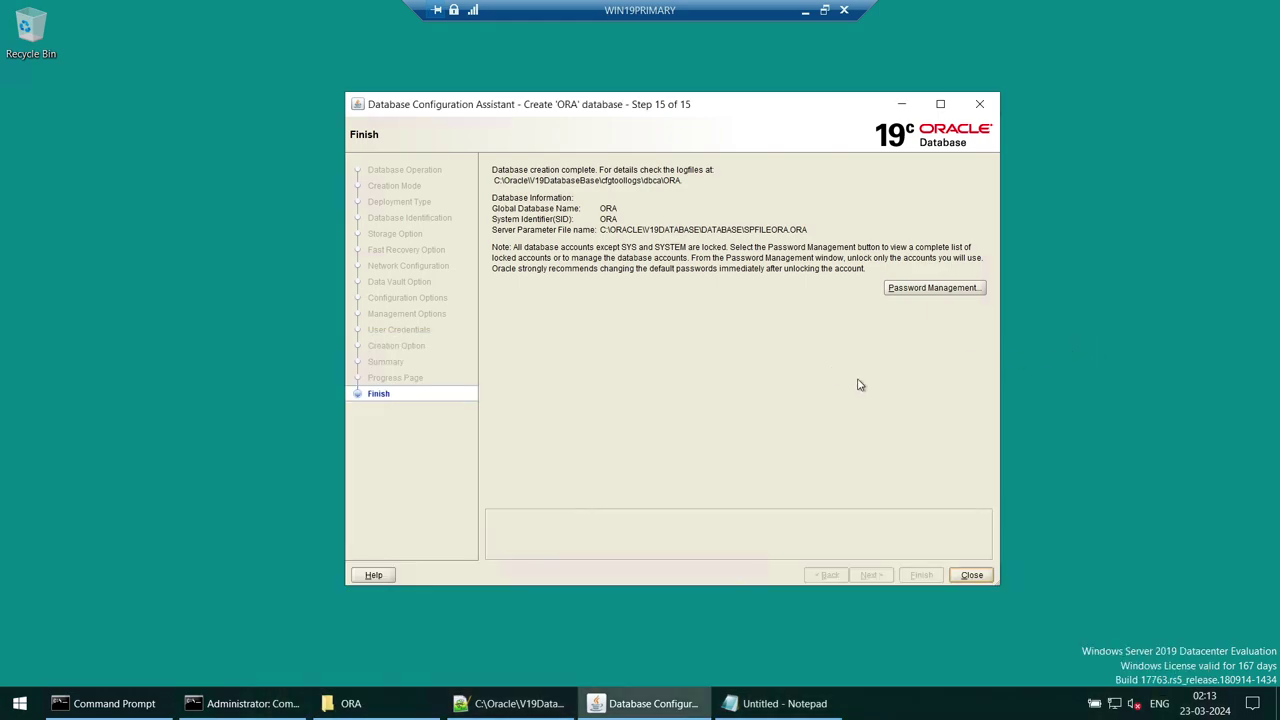
left_click(972, 576)
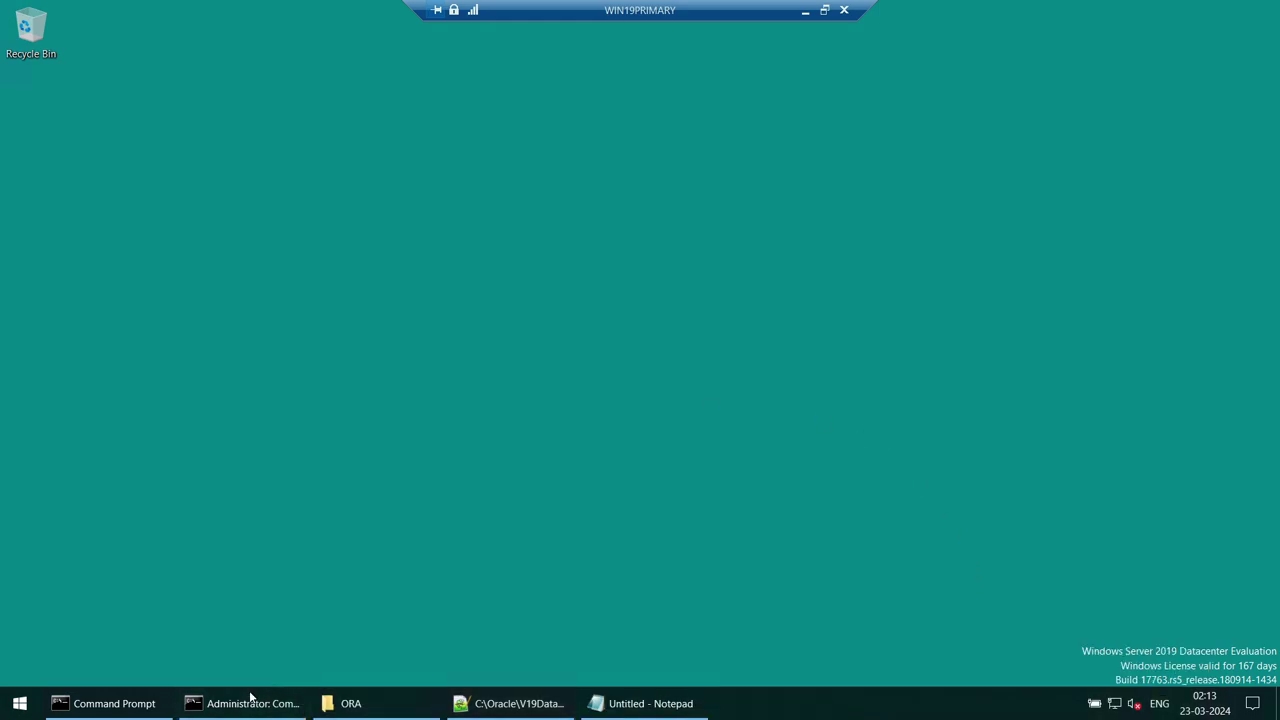
Step: Clear the Command Prompt screen and start SQL*Plus with "sqlplus / as sysdba"
left_click(174, 705)
left_click_drag(332, 217, 537, 143)
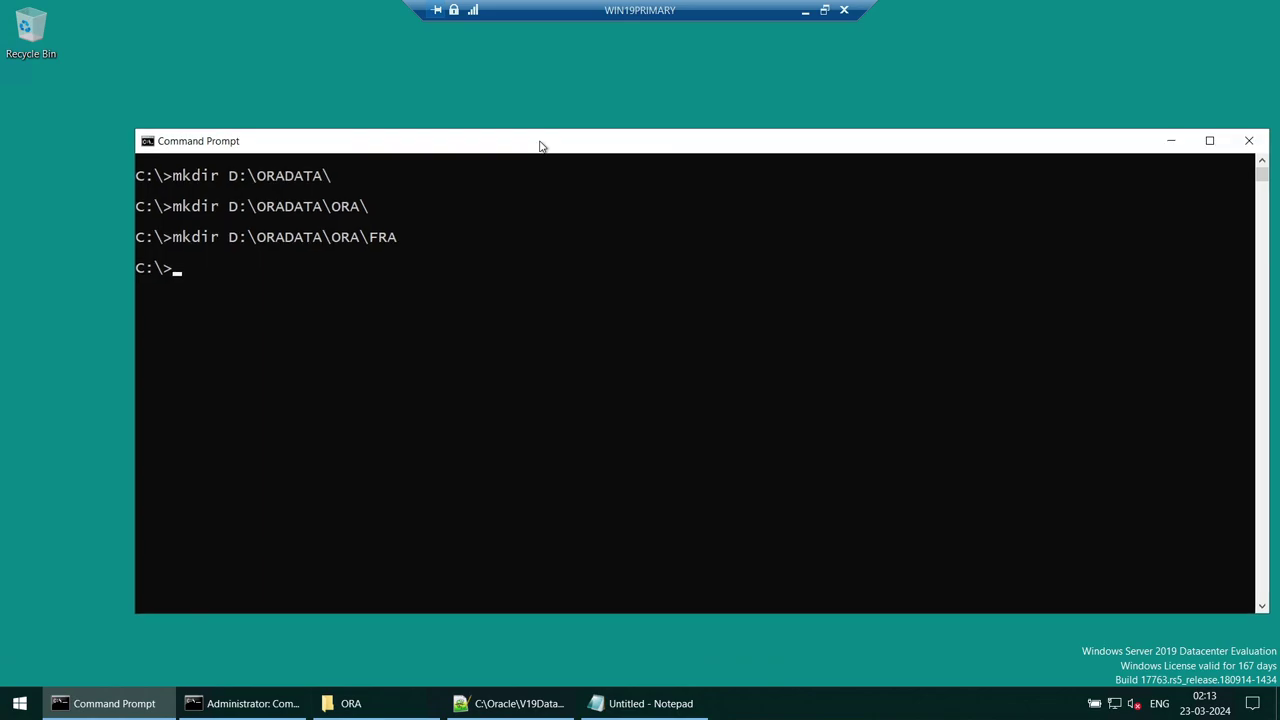
type("cls")
key("Return")
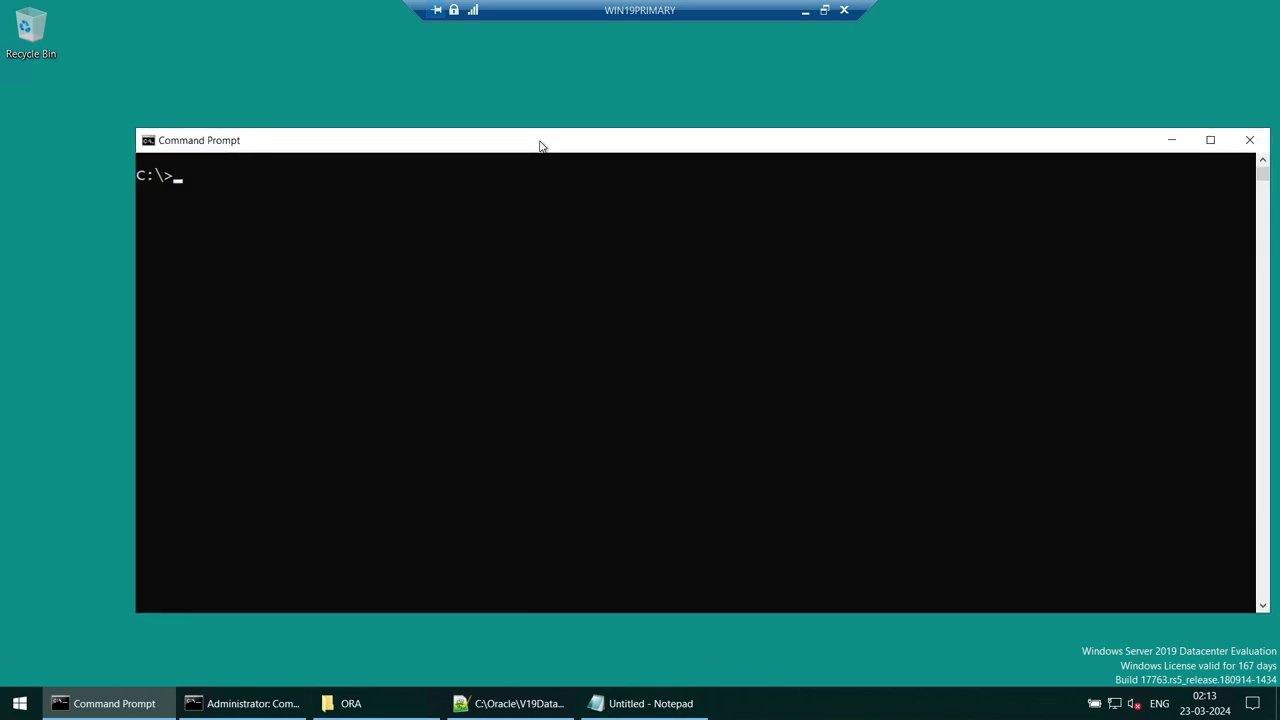
type("sqlplus / as sysdba")
key("Return")
Step: Check the database naming with "select name from v$database;" and "show parameter name;"
type("sele")
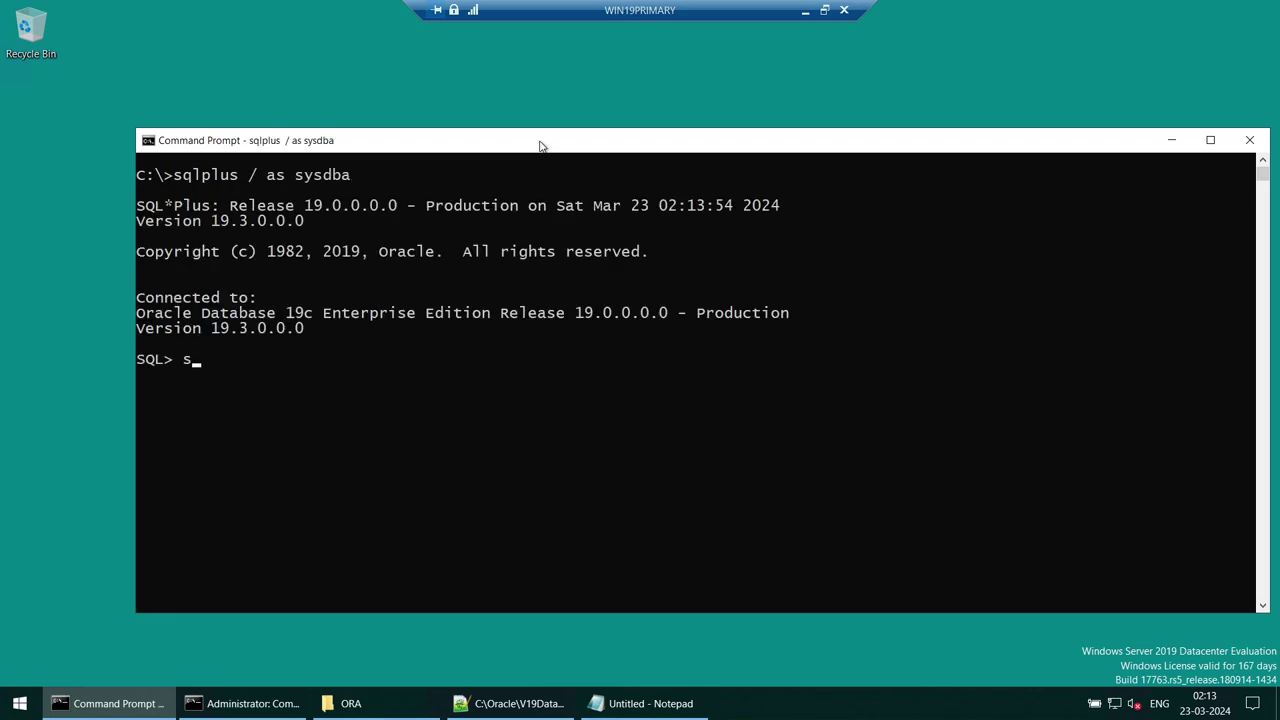
type("ct name from v$database")
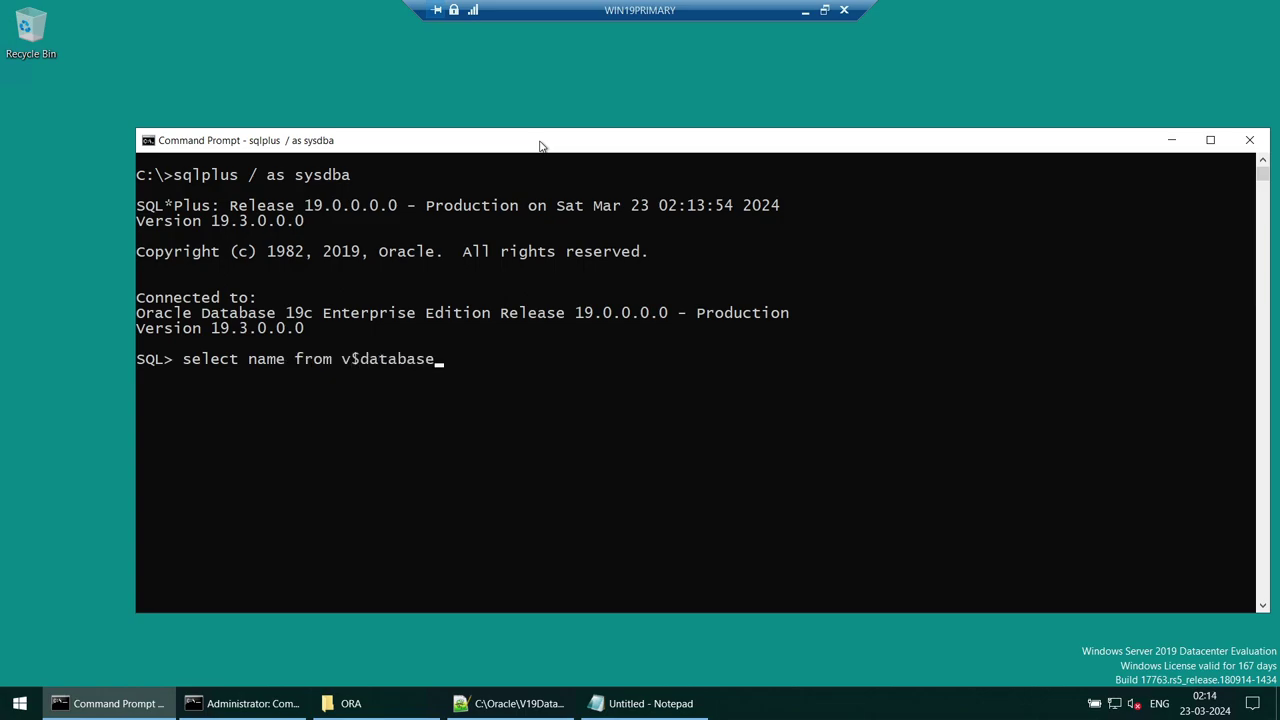
type(";")
key("Return")
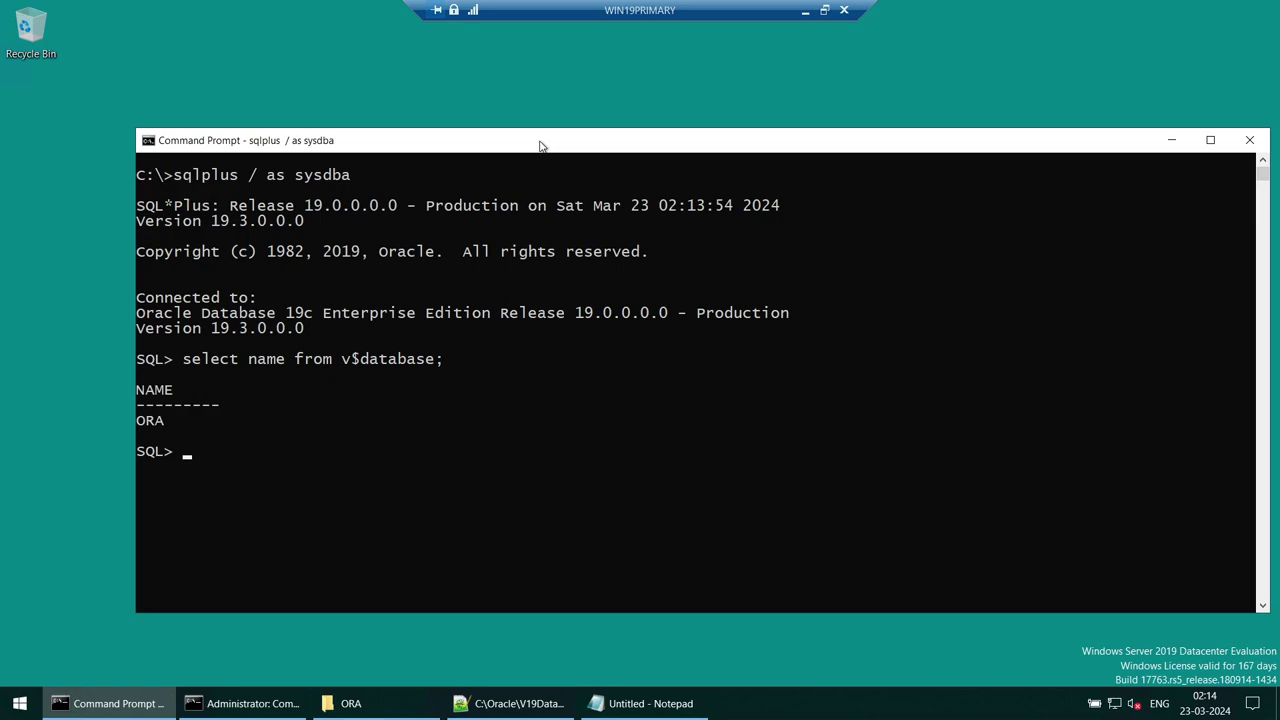
type("show parameter name;")
key("Return")
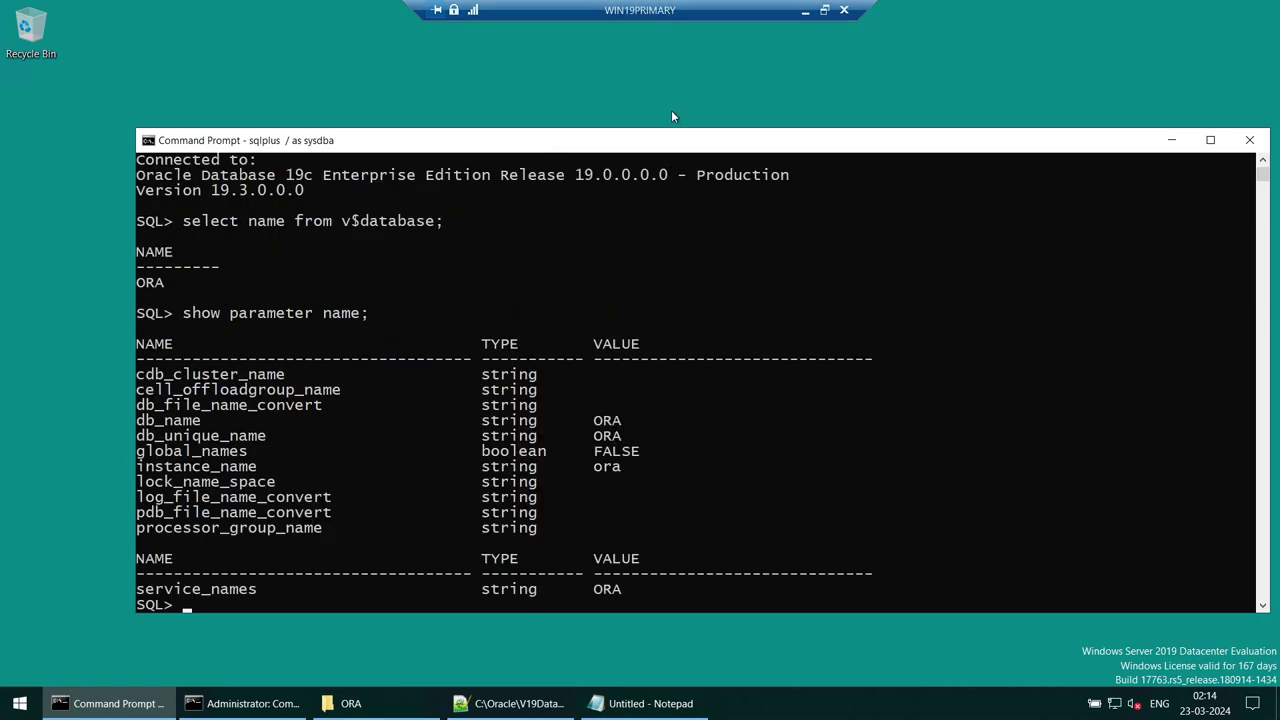
left_click_drag(680, 145, 682, 39)
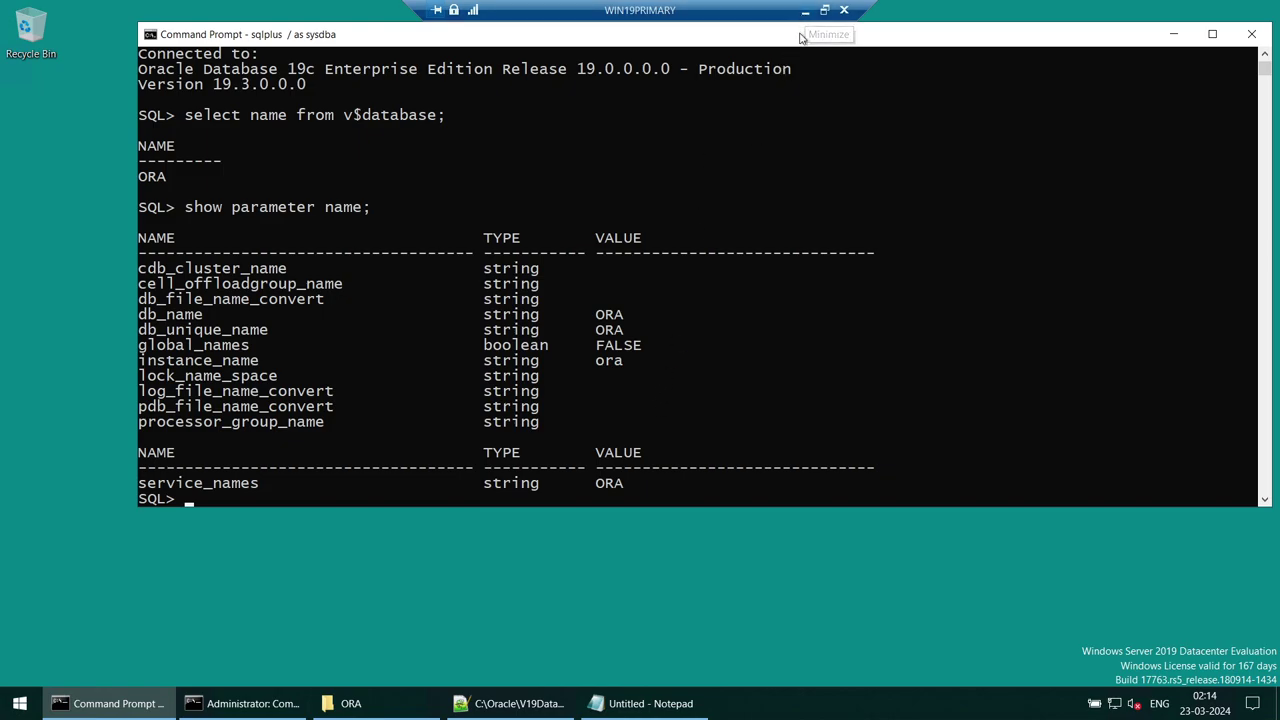
left_click_drag(795, 44, 797, 54)
Step: Clear the SQL*Plus screen with "host cls" and check the archiving configuration with "archive log list;"
type("cls")
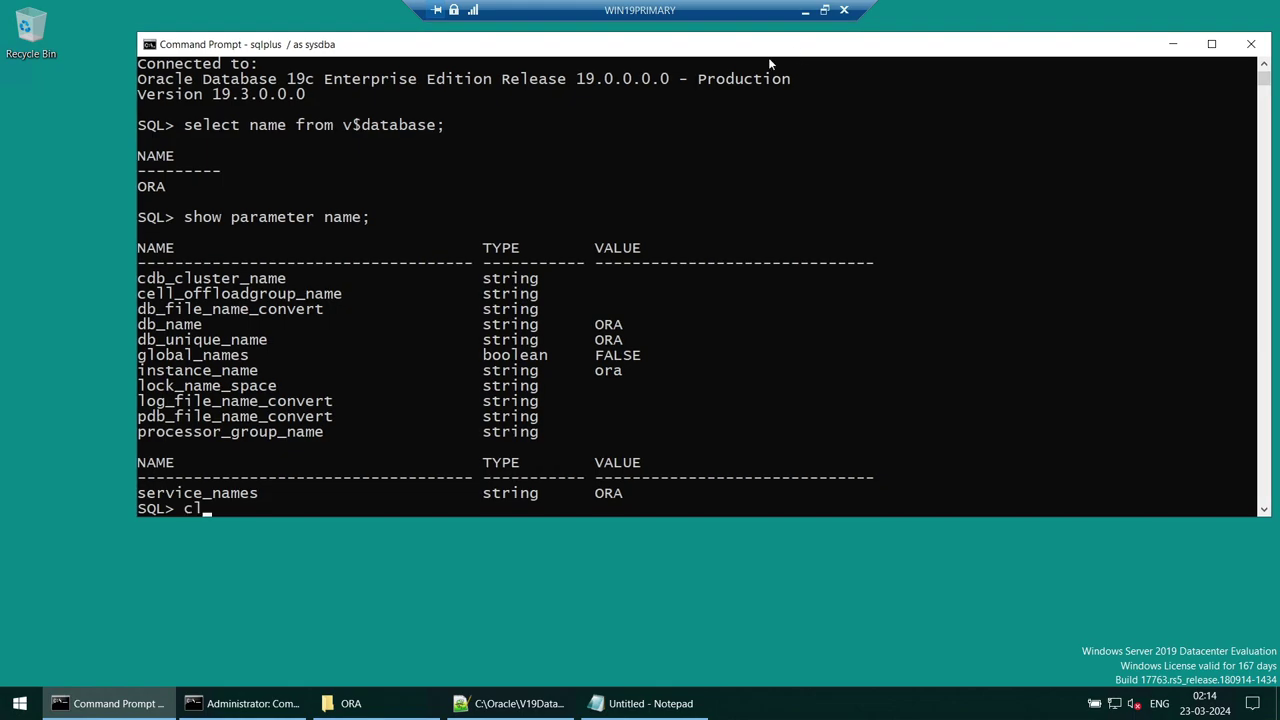
key("Return")
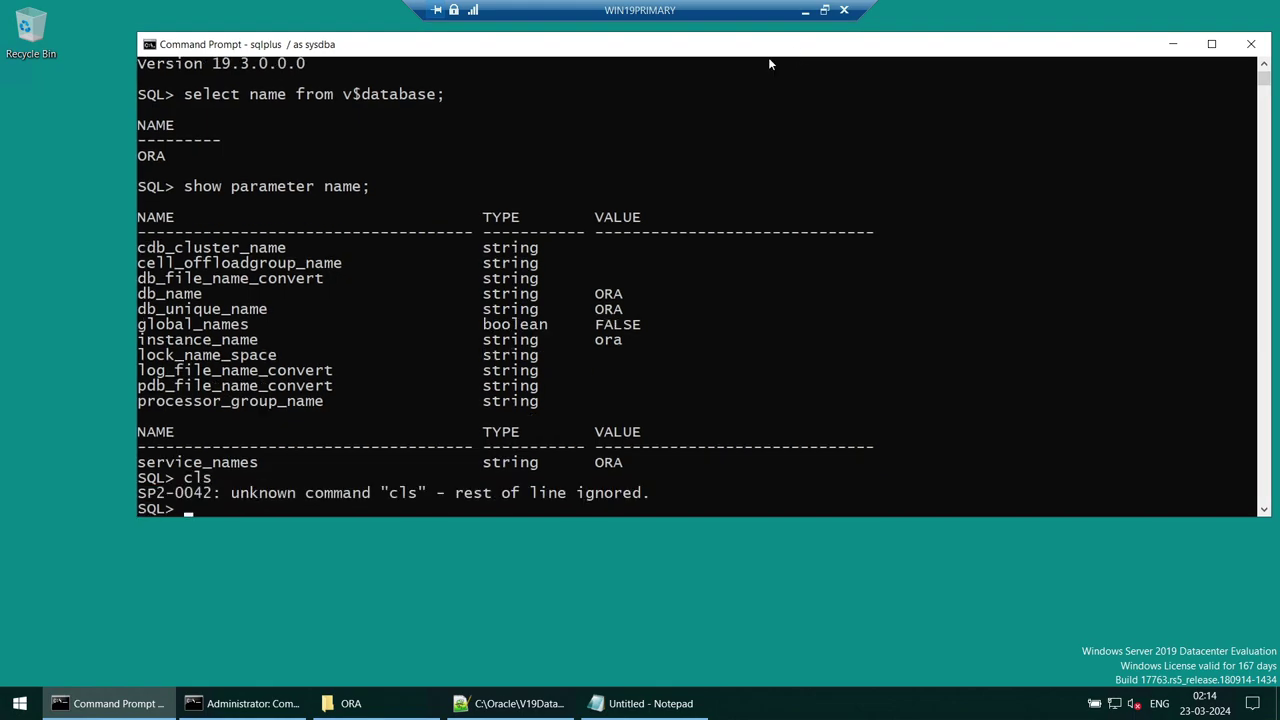
type("host cls")
key("Return")
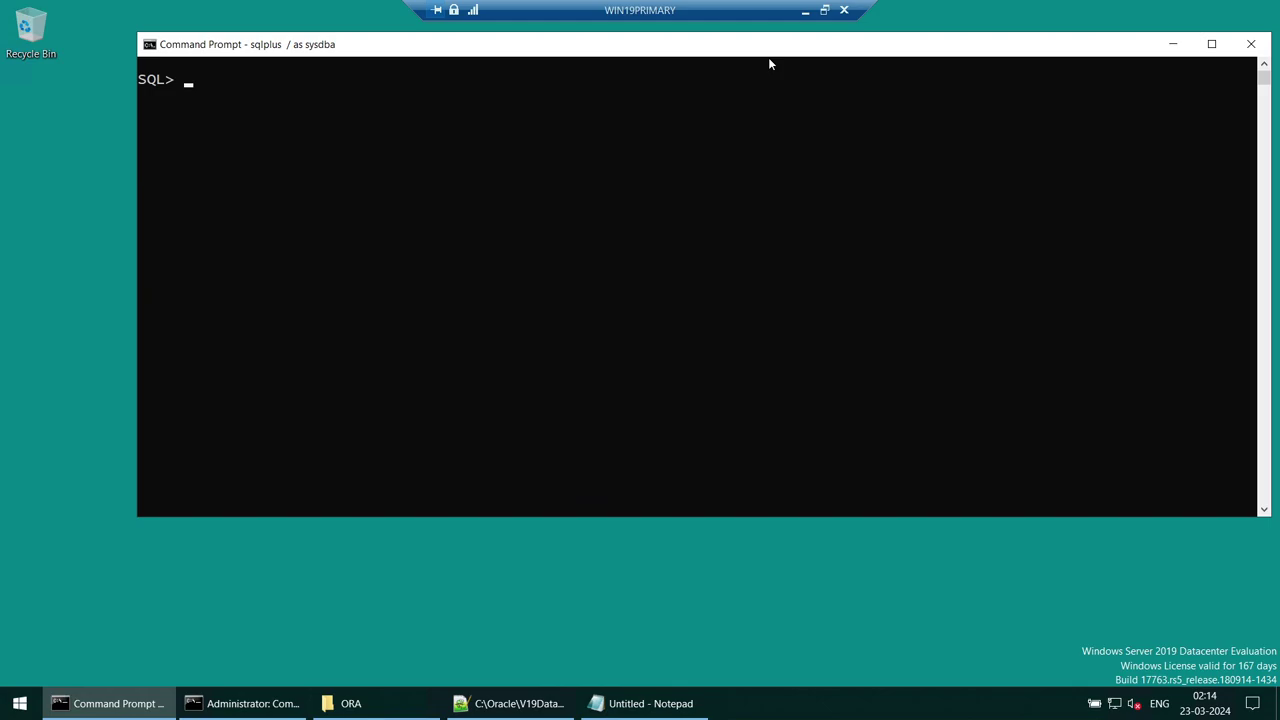
type("archive log list;")
key("Return")
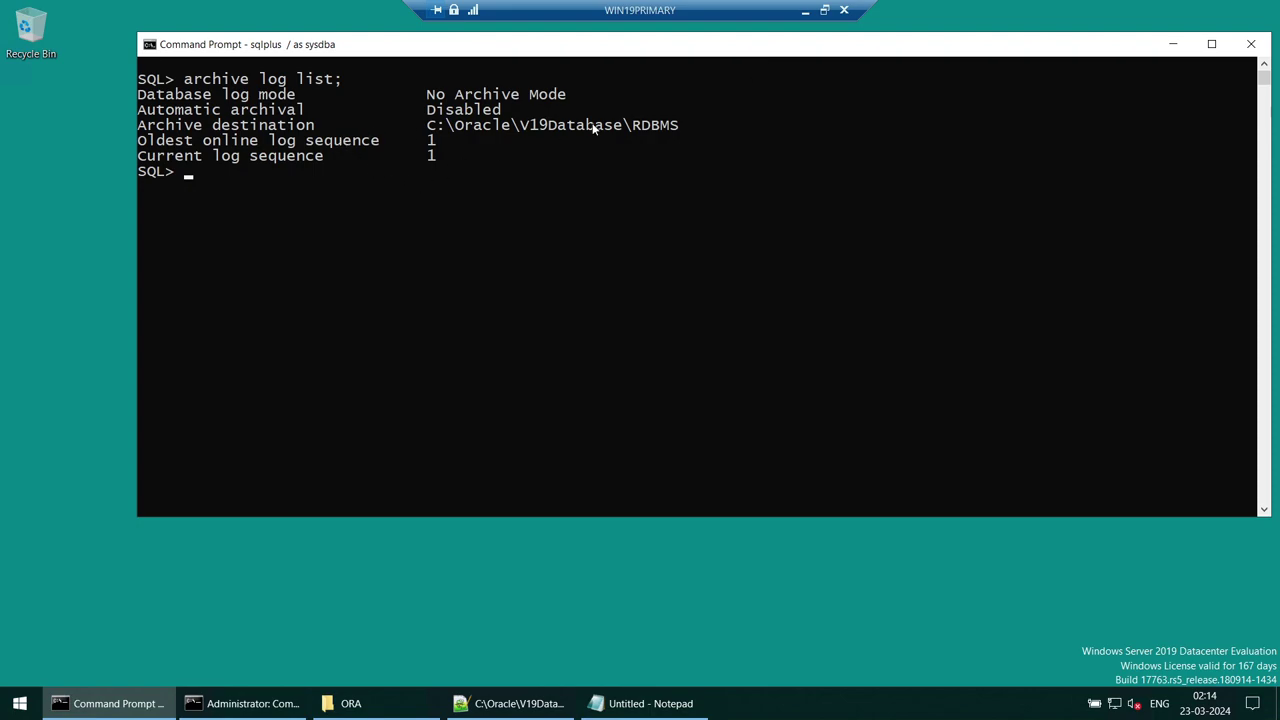
Step: Switch to Oracle SQL Developer, review the WIN19PRIMARY_ORAP connection's hostname, port and SID, and test and open the connection
left_click(805, 11)
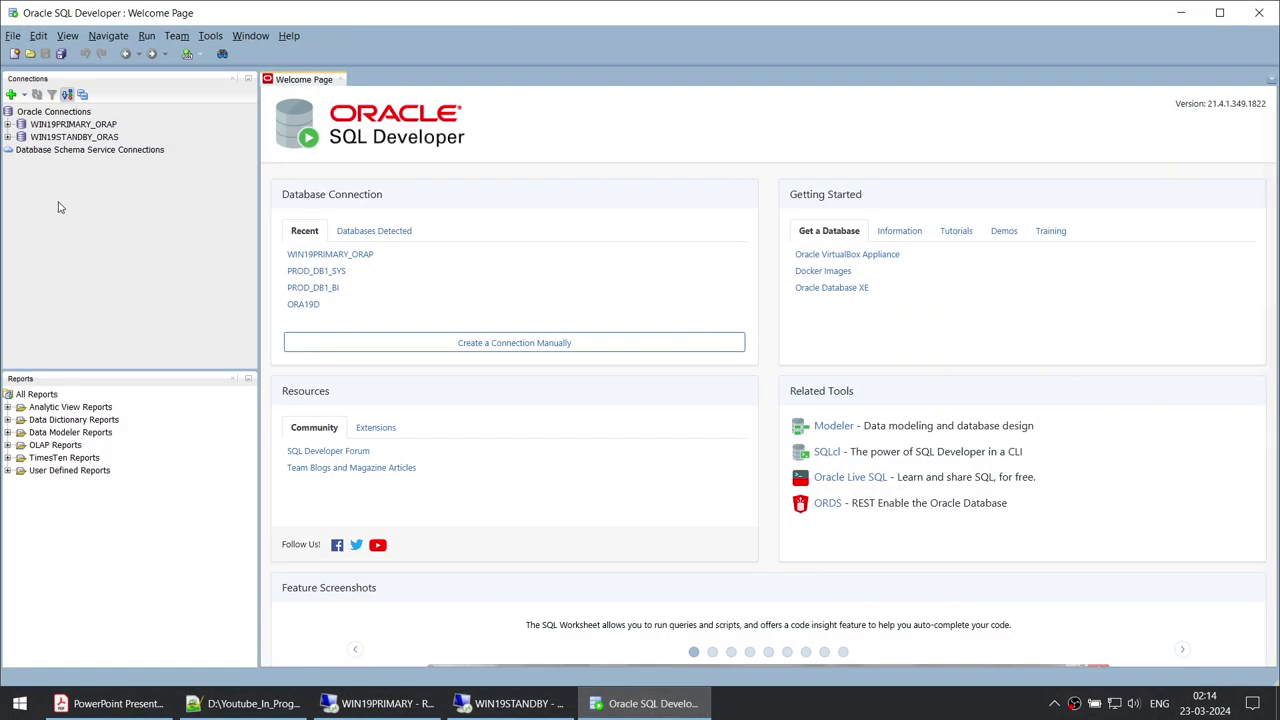
left_click(40, 129)
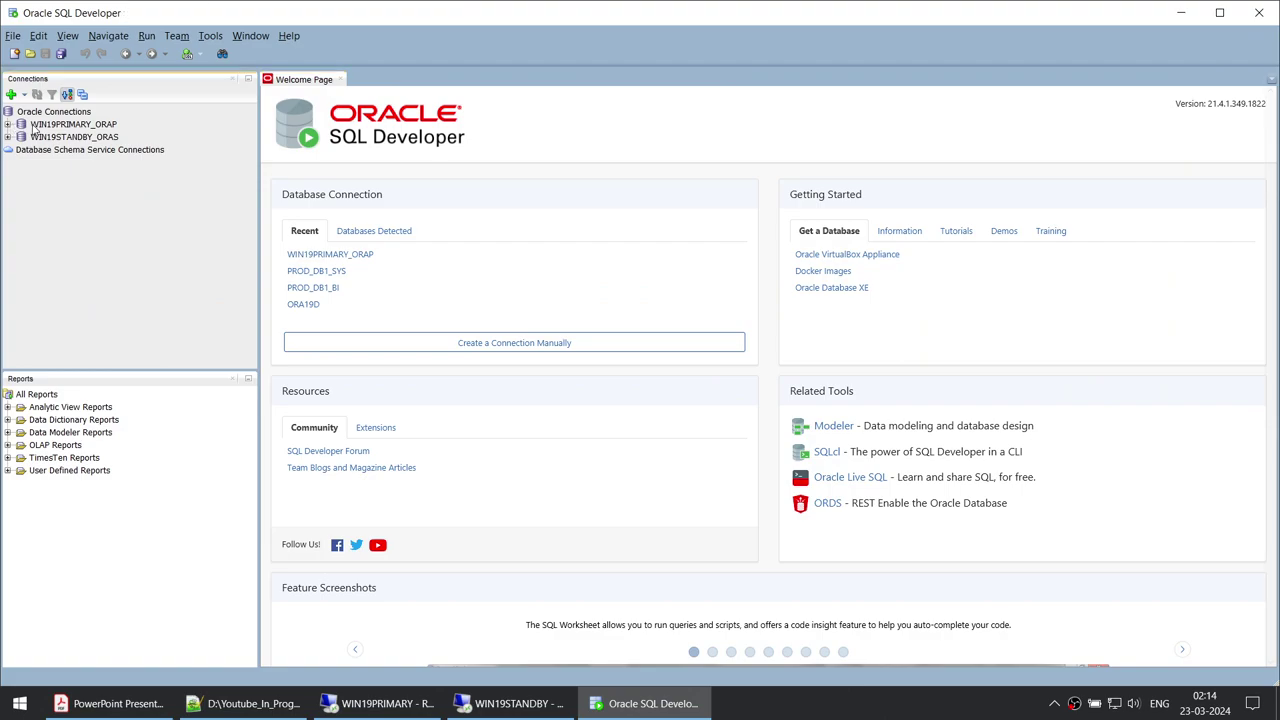
right_click(34, 129)
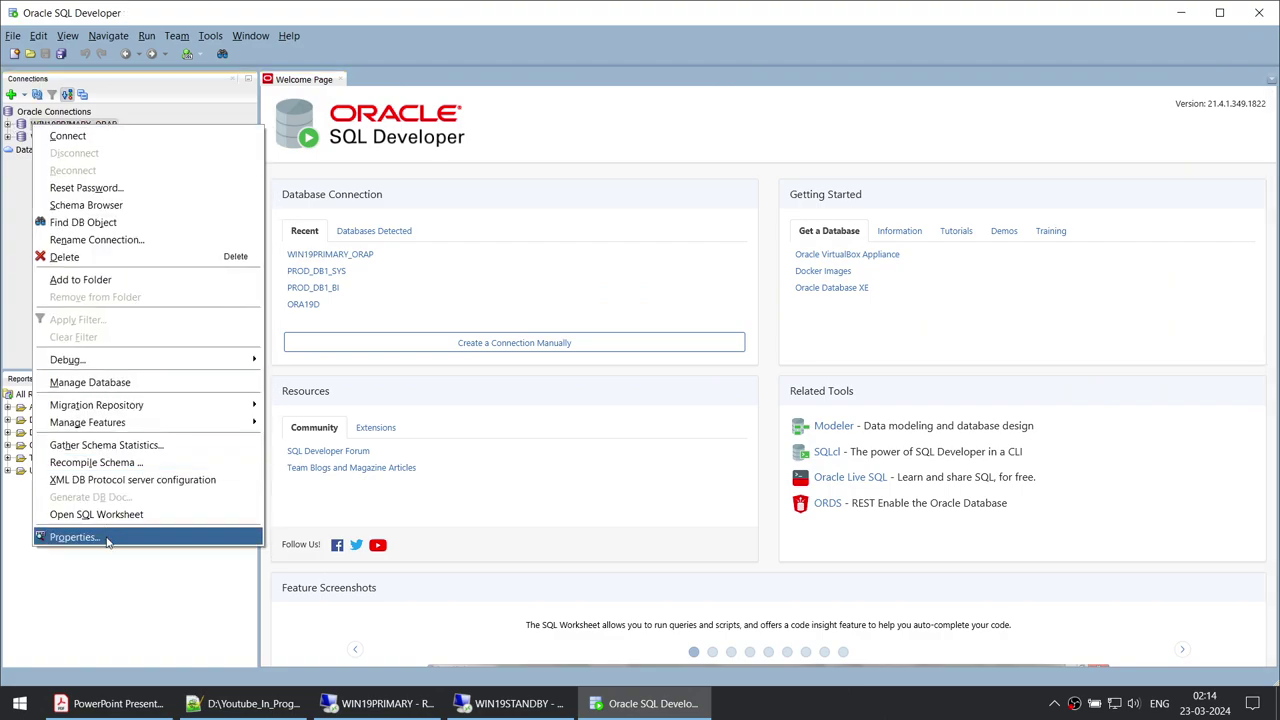
key("Return")
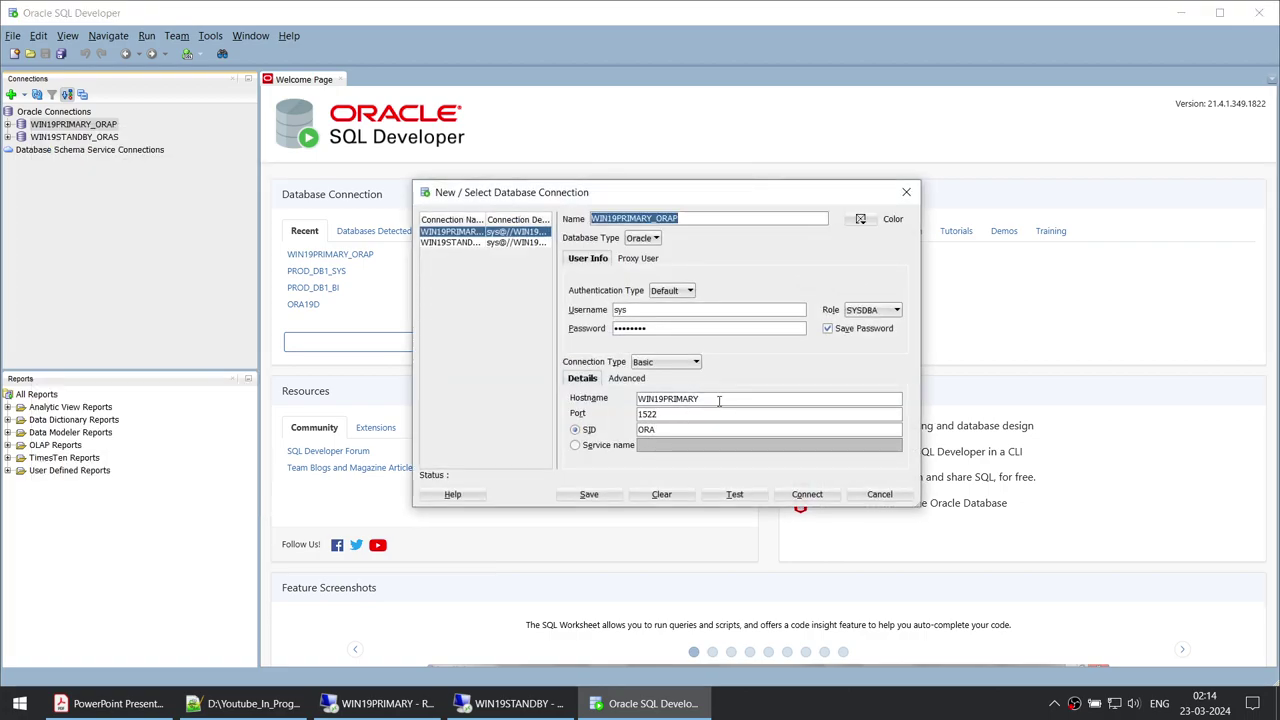
left_click_drag(718, 400, 633, 414)
left_click(672, 430)
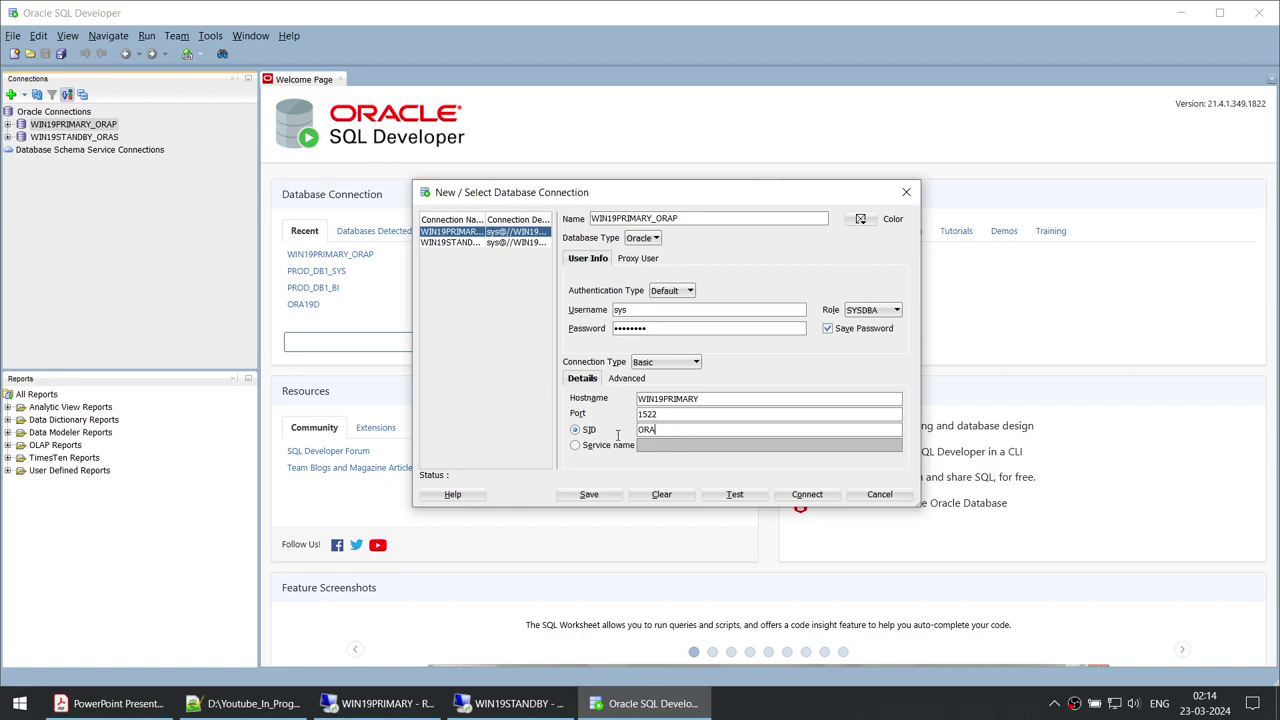
left_click(734, 494)
left_click(807, 494)
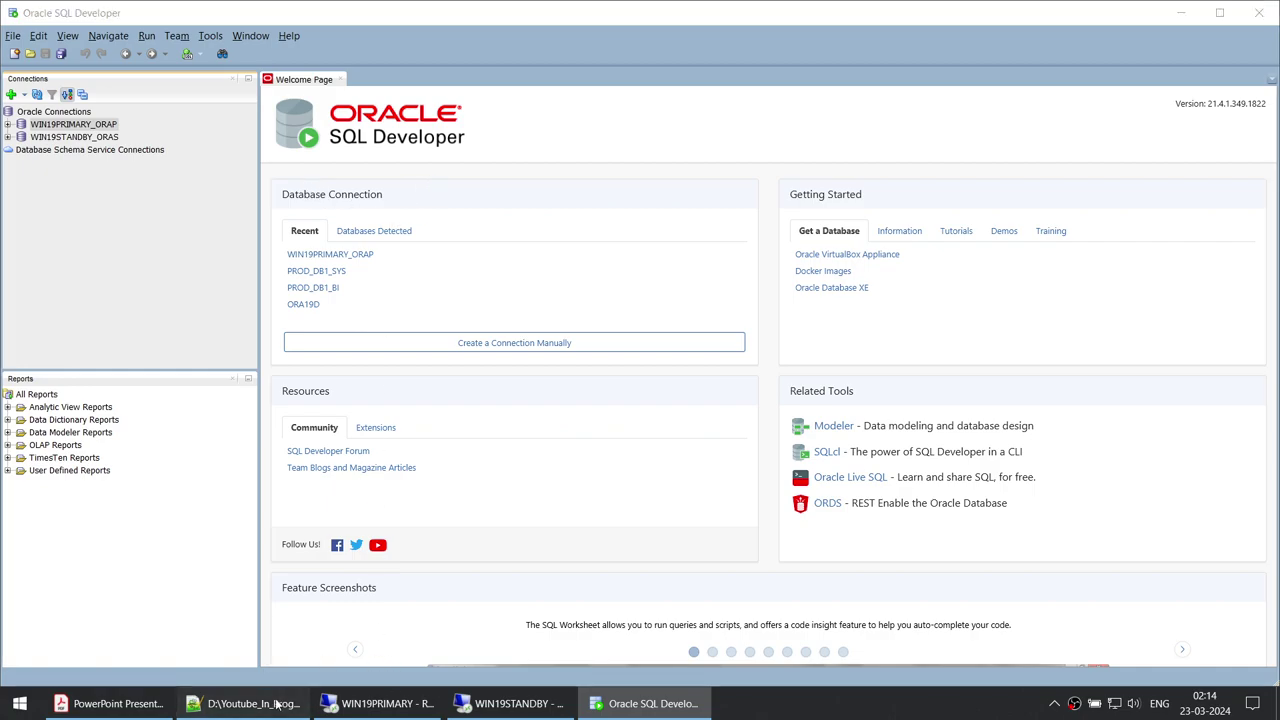
Step: Copy the V$DATABASE status query on line 29 of the Notepad++ script into the WIN19PRIMARY_ORAP worksheet and run it
left_click(245, 703)
left_click_drag(110, 358, 94, 322)
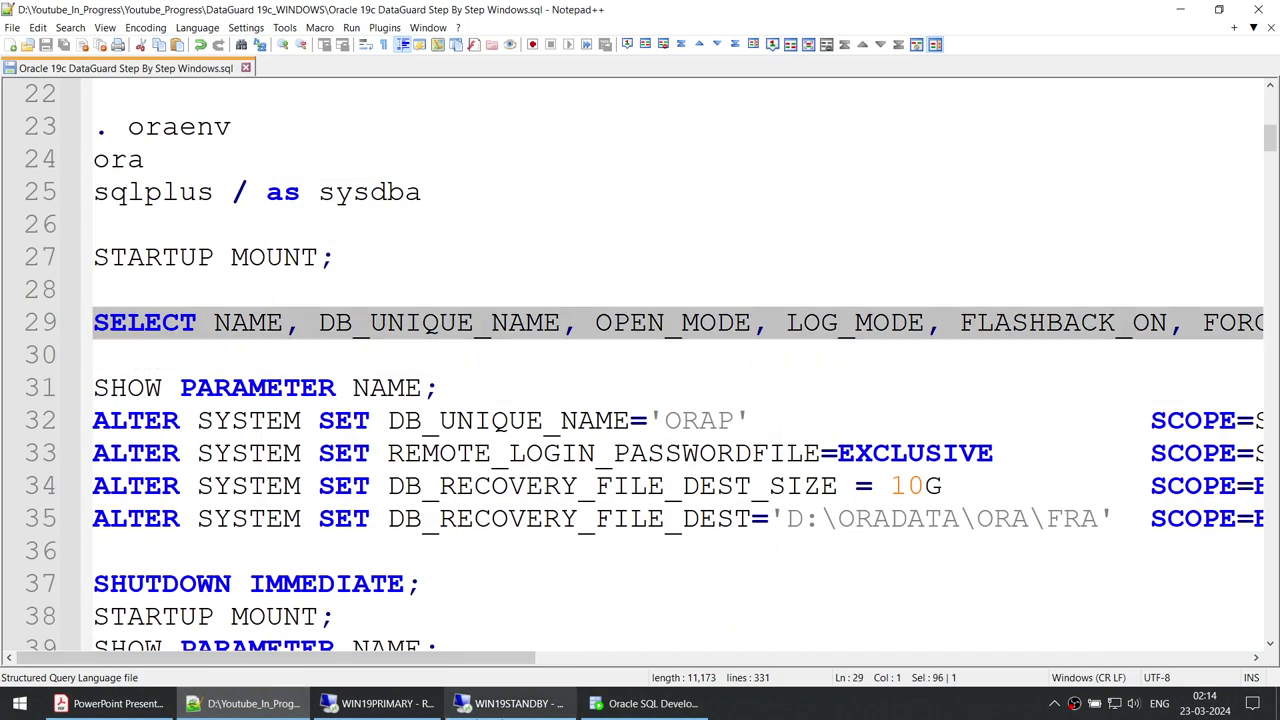
left_click(640, 703)
type("SELECT NAME, DB_UNIQUE_NAME, OPEN_MODE, LOG_MODE, FLASHBACK_ON, FORCE_LOGGING FROM V$DATABASE;")
key("ctrl+a")
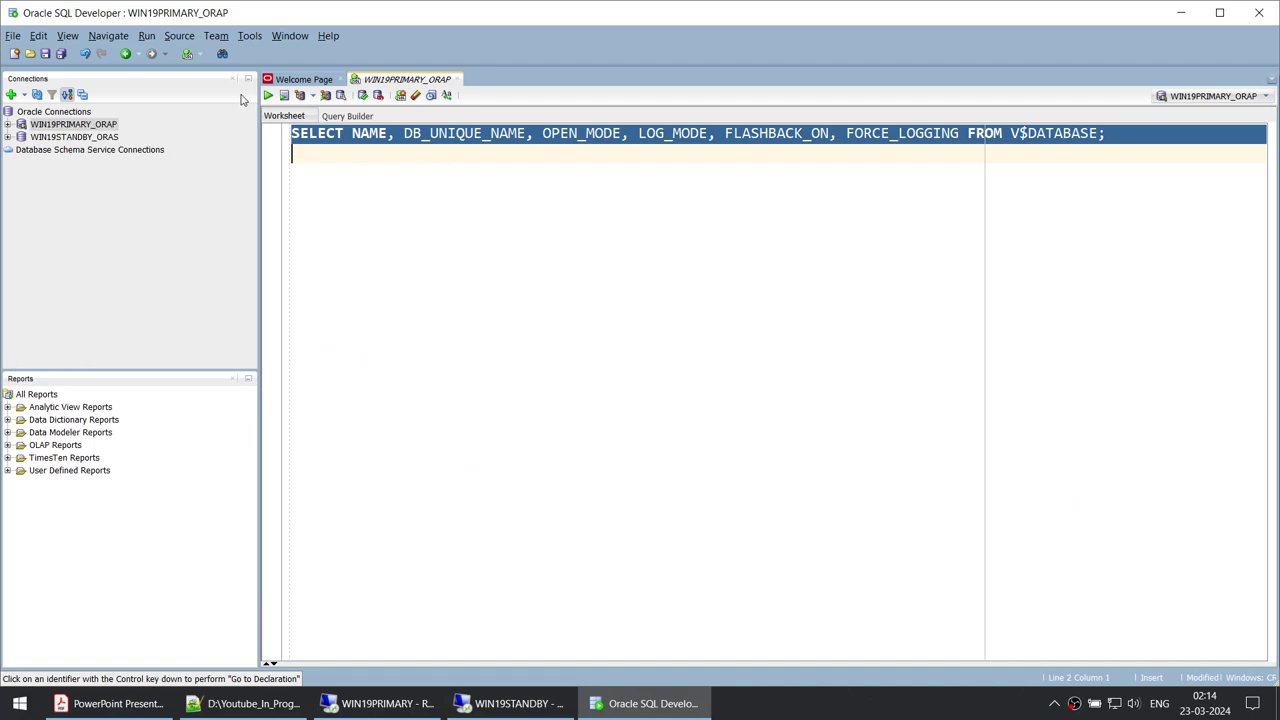
left_click(268, 95)
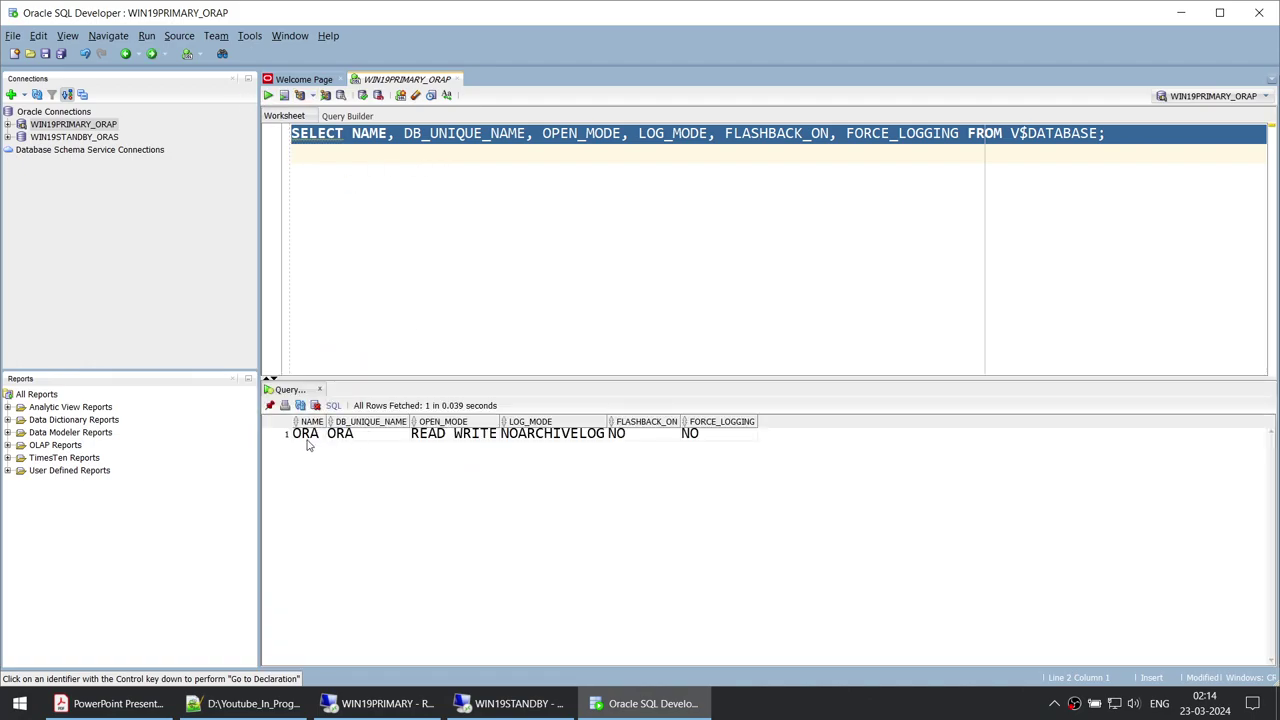
Step: Examine the name, unique name, open mode, log mode, flashback and force logging values in the query result
left_click(307, 436)
left_click(350, 436)
left_click(310, 436)
left_click(478, 436)
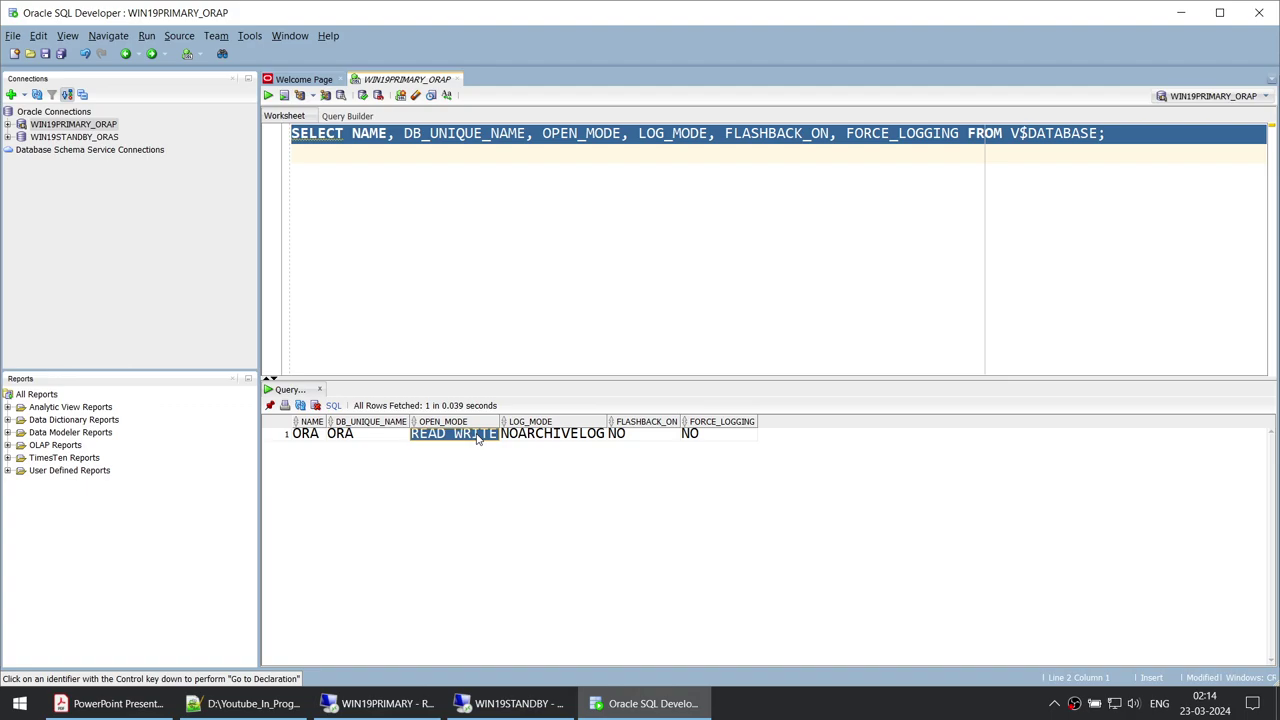
left_click(539, 438)
left_click(645, 440)
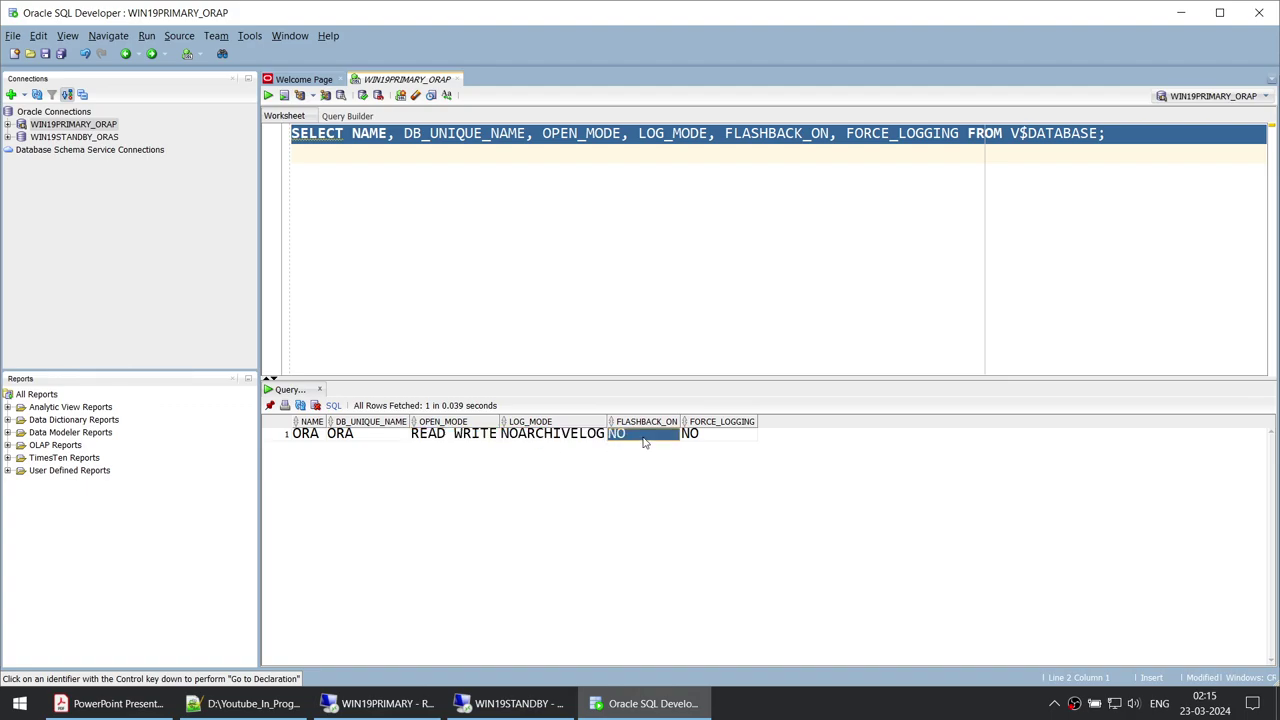
left_click(710, 440)
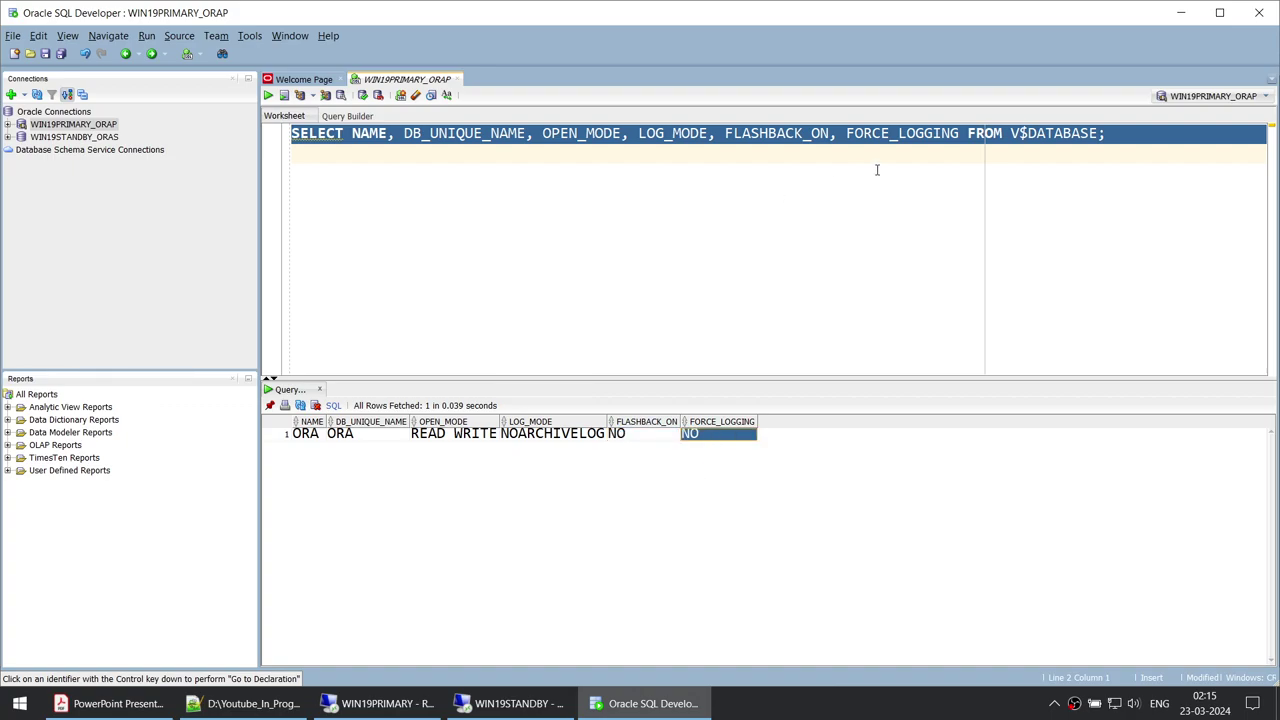
Step: Recheck the LOG_MODE, FLASHBACK_ON and FORCE_LOGGING values in the V$DATABASE query result
left_click(528, 445)
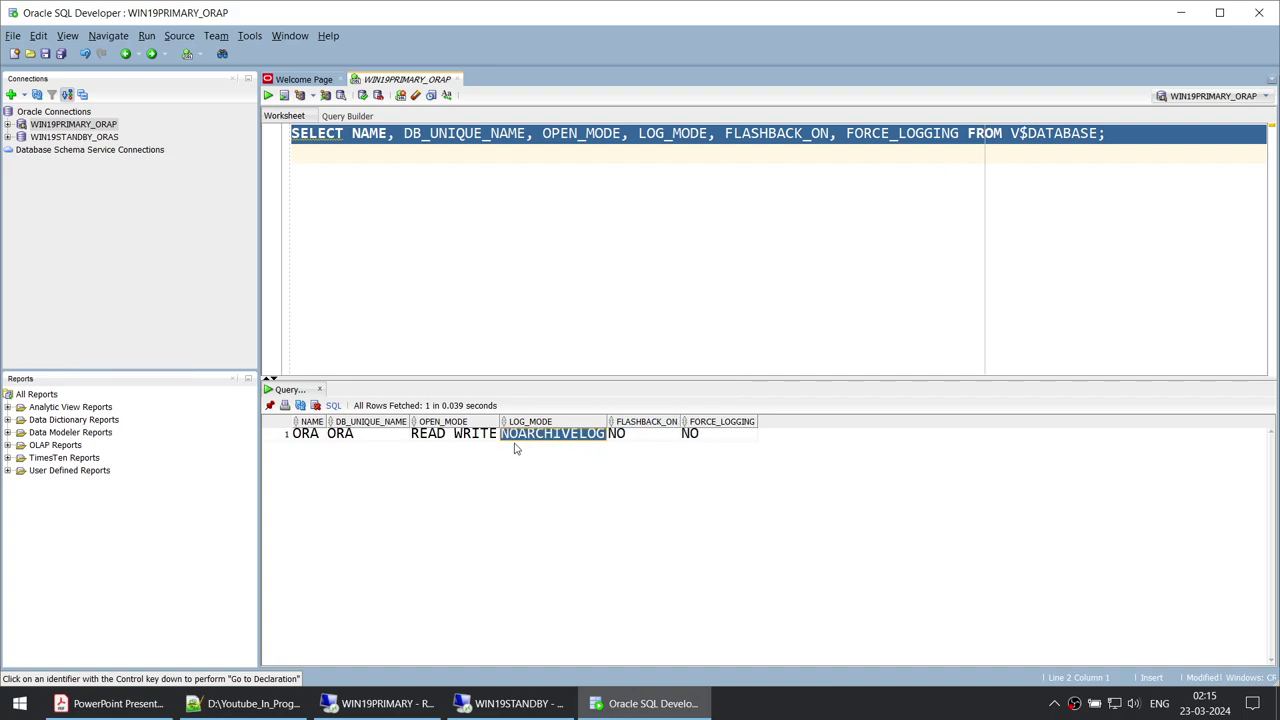
left_click(644, 440)
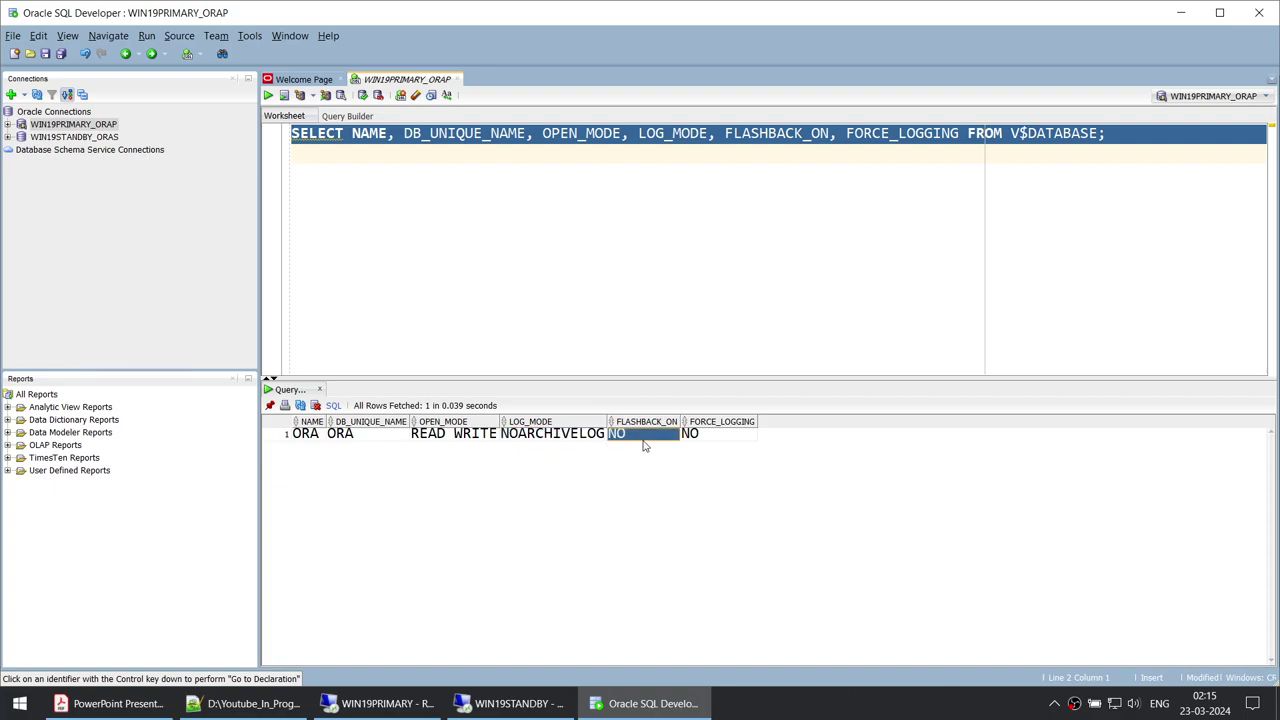
left_click(708, 441)
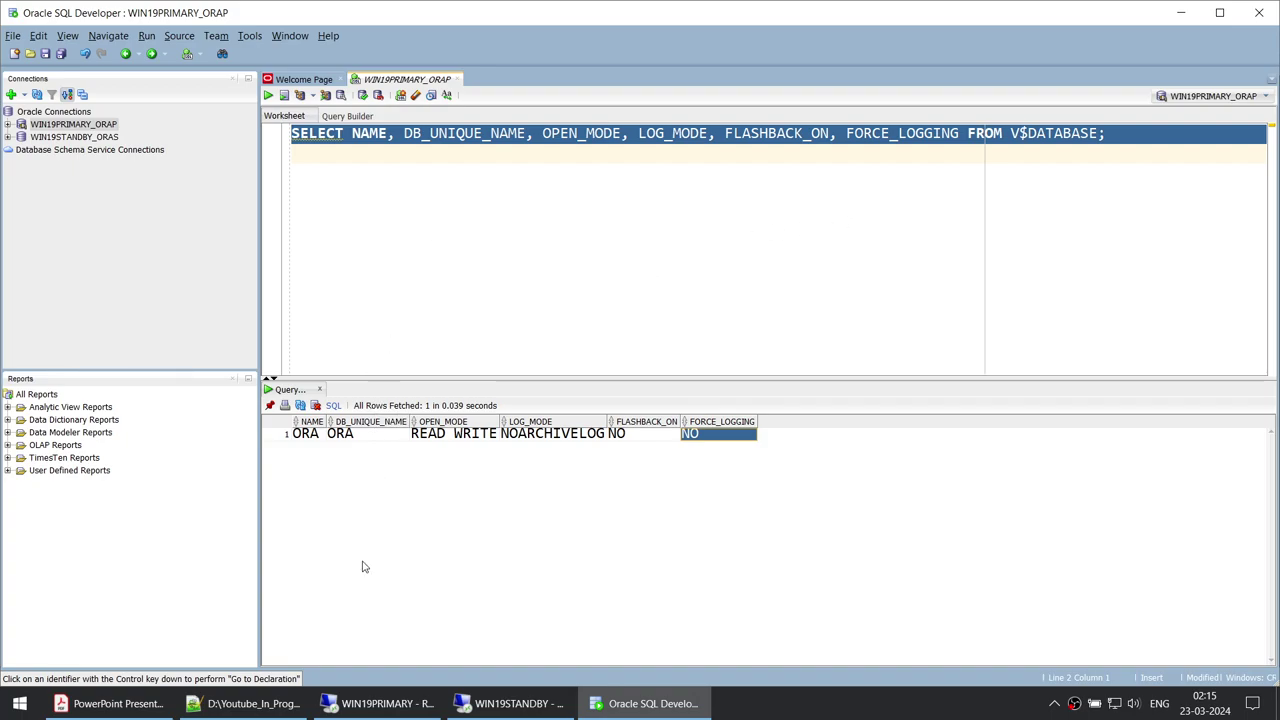
Step: Switch to the Notepad++ script and review the unique name, remote login password file and recovery destination commands on lines 32–35
left_click(300, 710)
scroll(397, 325, "down", 3)
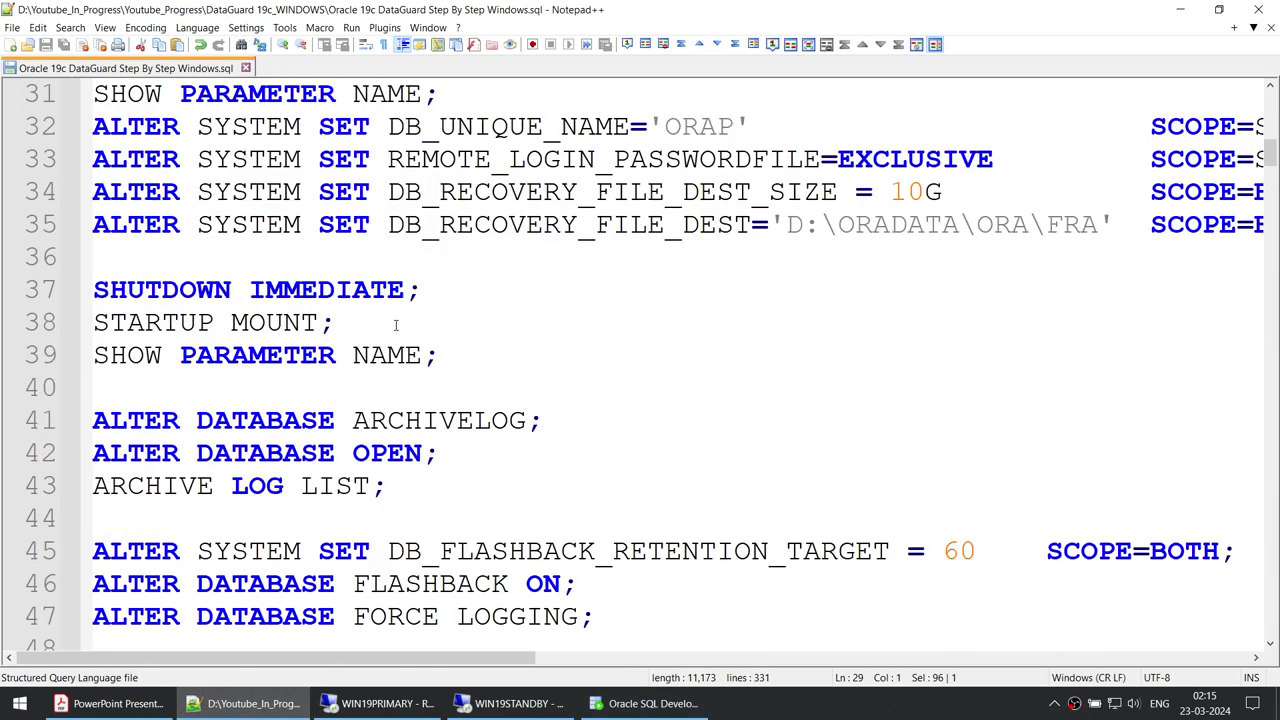
scroll(397, 325, "down", 2)
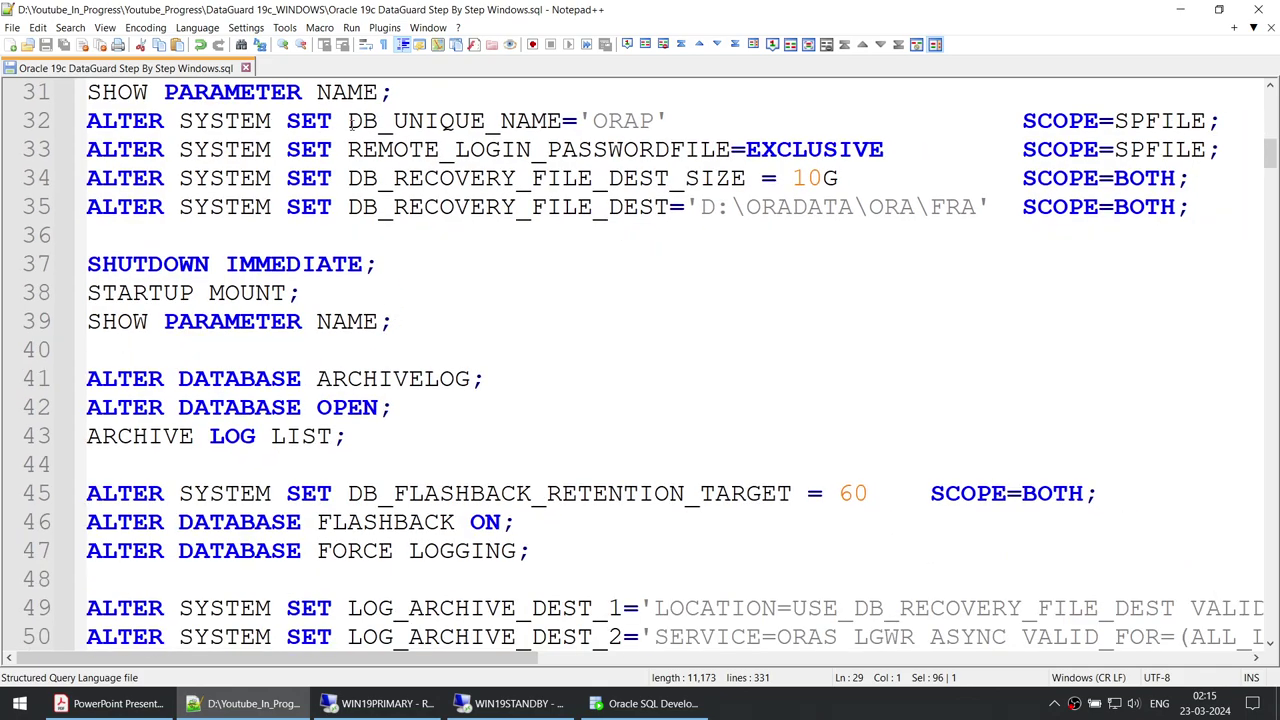
left_click_drag(350, 120, 570, 120)
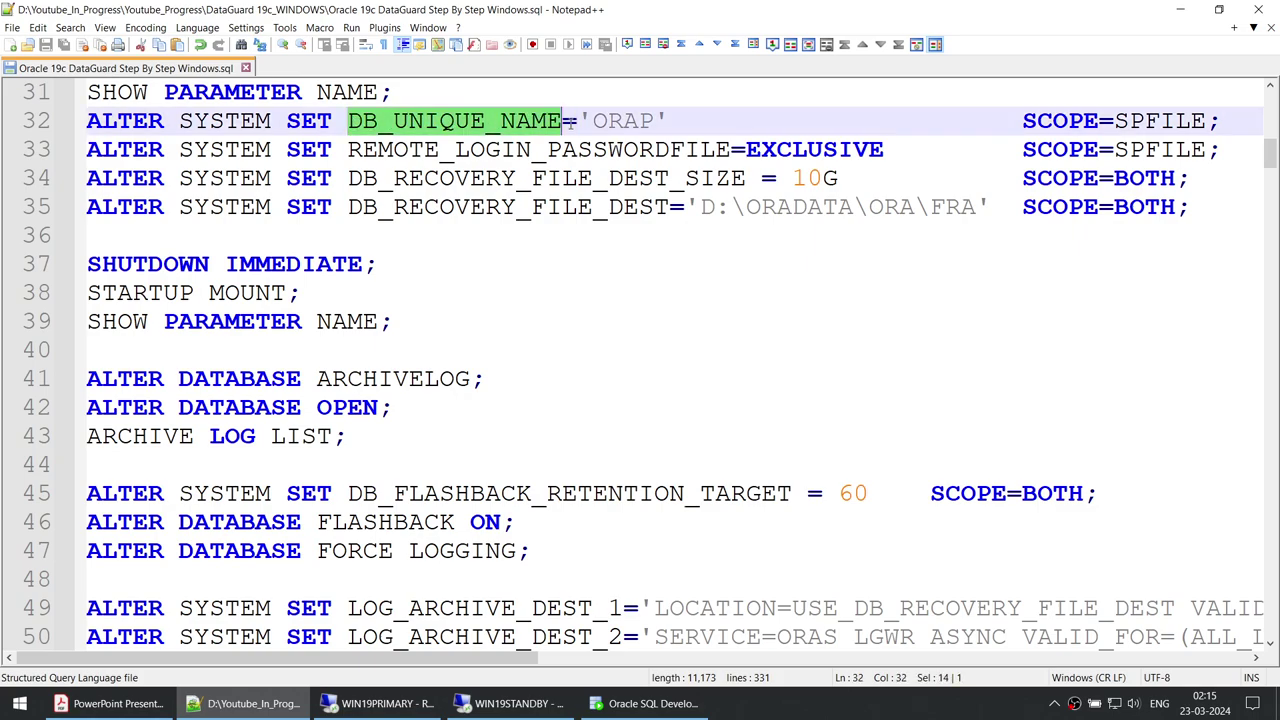
left_click_drag(348, 149, 686, 149)
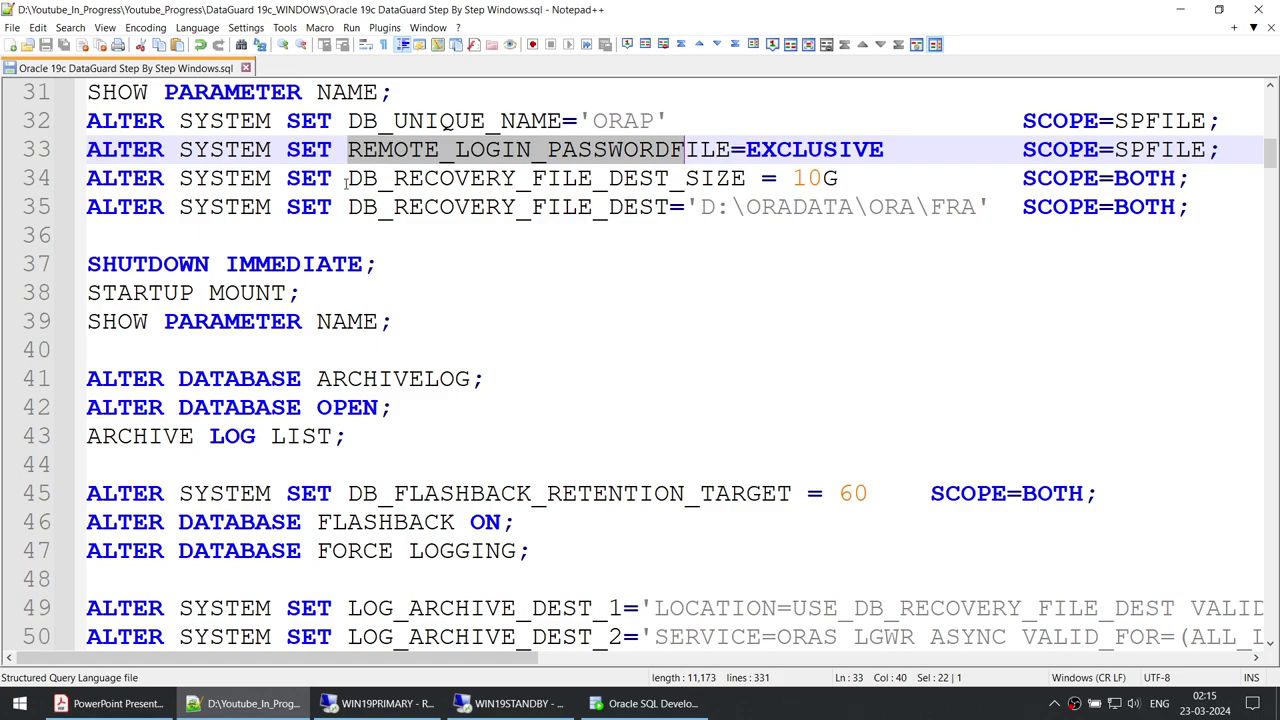
left_click_drag(87, 178, 1199, 208)
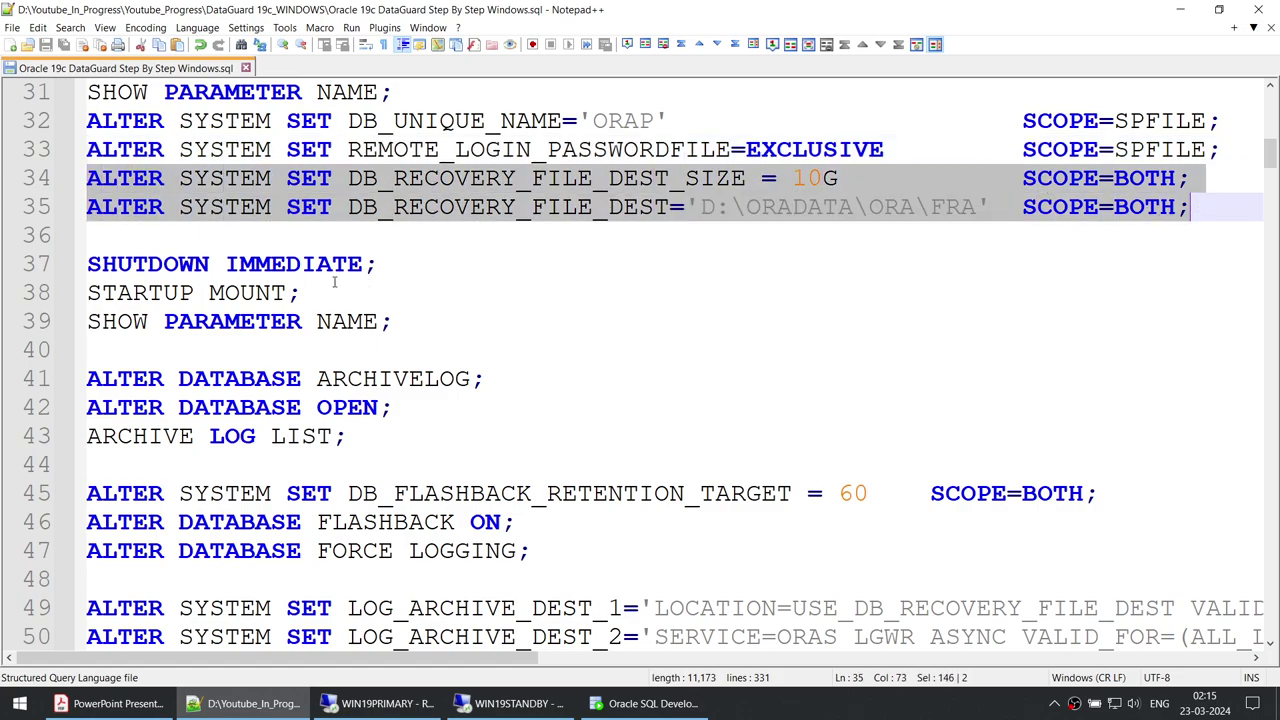
Step: Review the STARTUP MOUNT, ARCHIVELOG, DATABASE OPEN and ARCHIVE LOG LIST commands on lines 38–43
left_click_drag(321, 292, 88, 292)
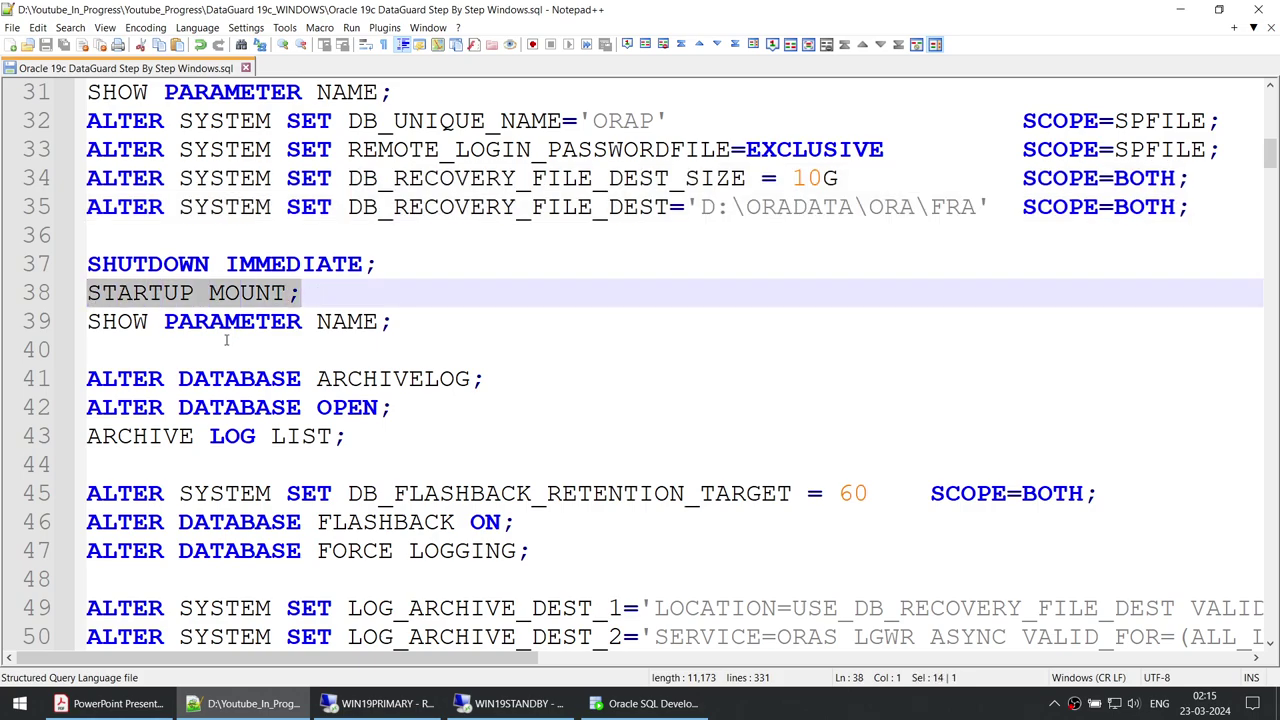
left_click_drag(515, 378, 100, 378)
left_click_drag(433, 400, 107, 398)
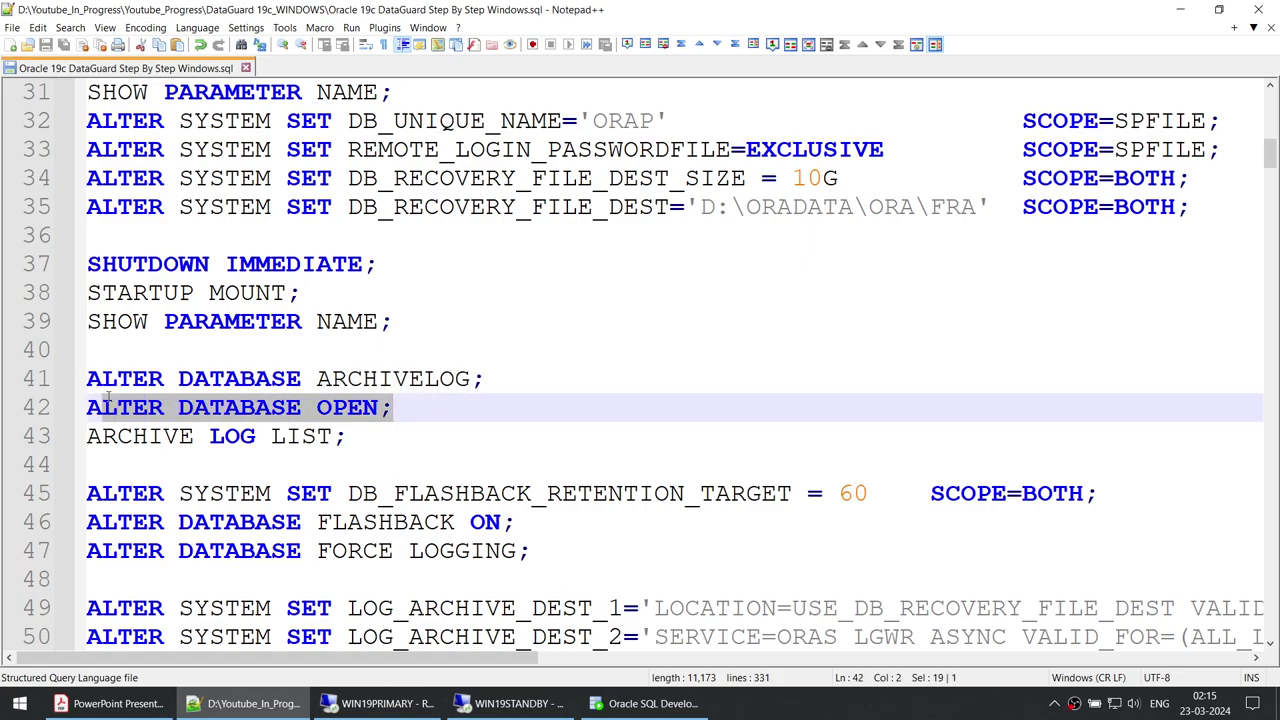
left_click_drag(376, 432, 88, 436)
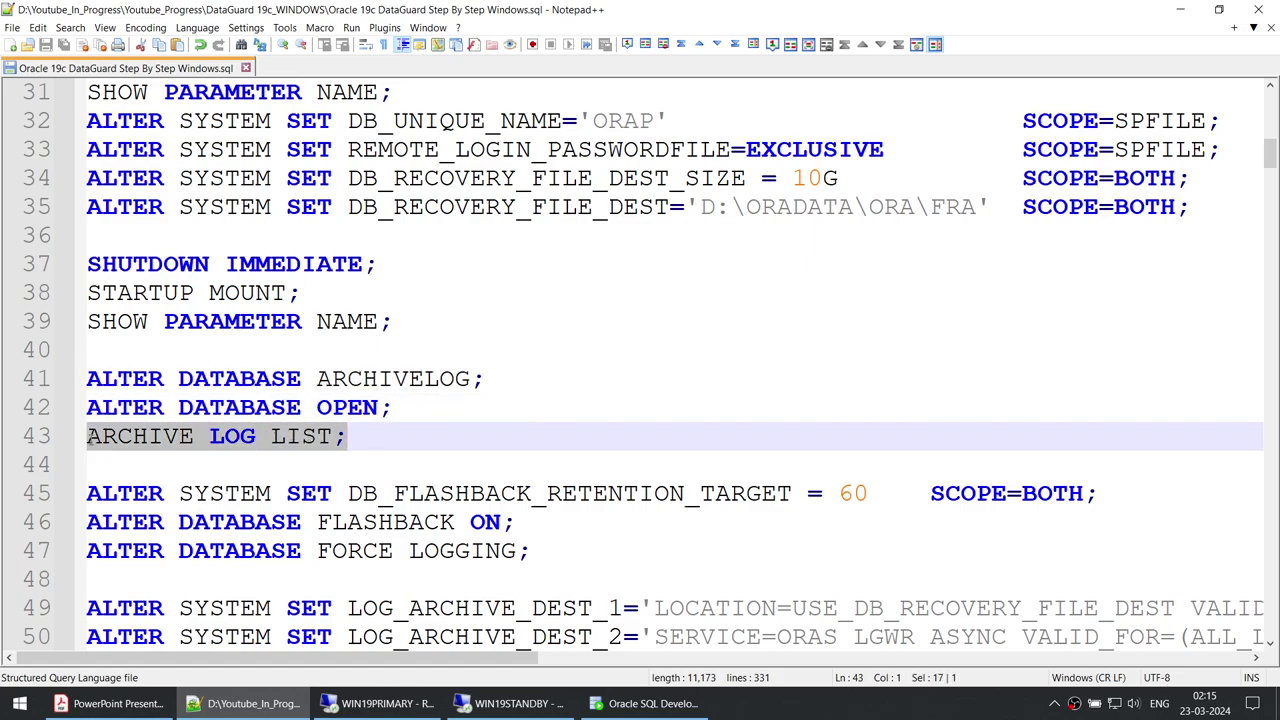
Step: Review the flashback retention target, FLASHBACK ON and FORCE LOGGING commands on lines 45–47
scroll(442, 430, "down", 3)
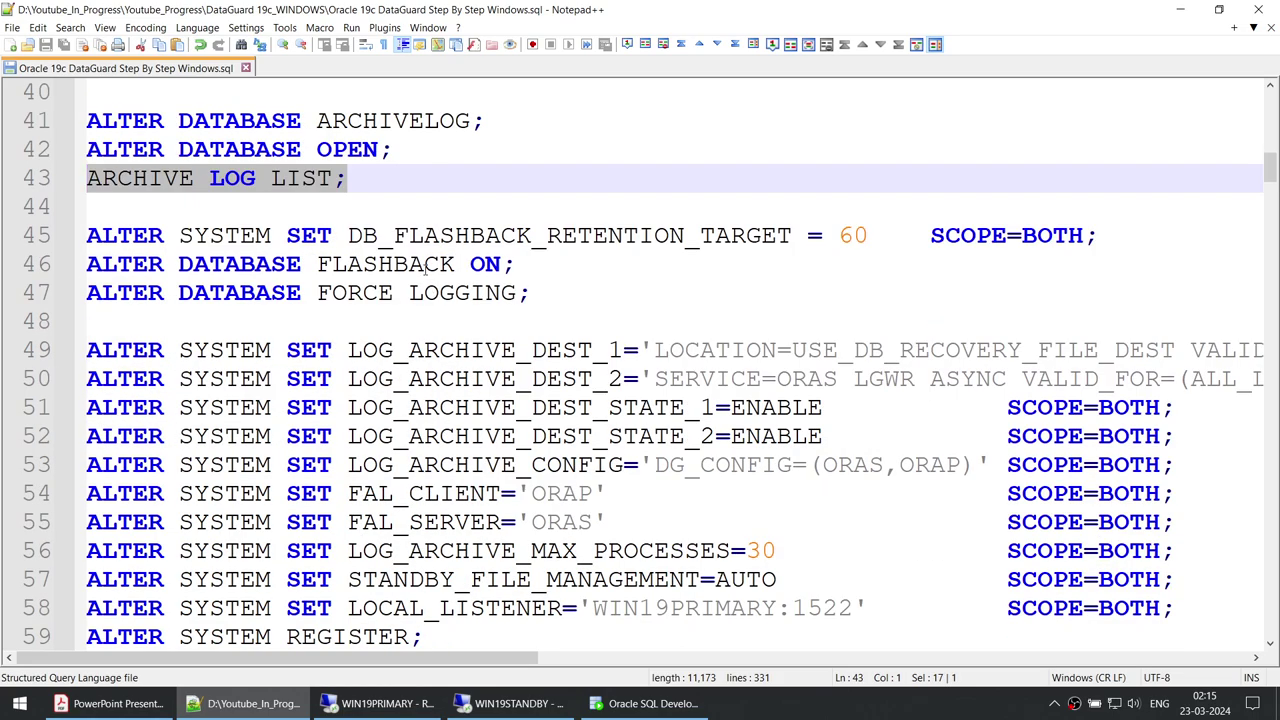
left_click_drag(357, 236, 792, 237)
left_click_drag(317, 264, 456, 265)
left_click_drag(318, 293, 534, 293)
Step: Review the two LOG_ARCHIVE_DEST commands and their ENABLE states on lines 49–52, including the recovery destination and the ORAS service
scroll(521, 349, "down", 1)
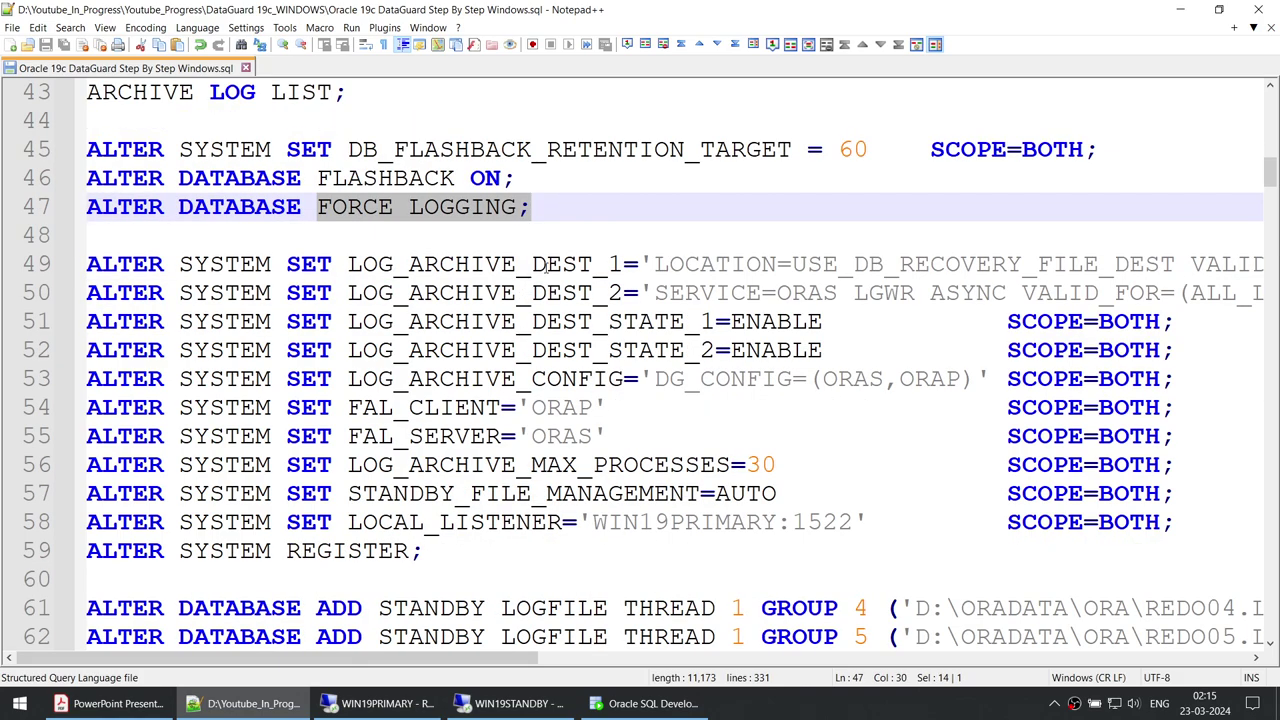
left_click(563, 264)
left_click_drag(793, 264, 1180, 264)
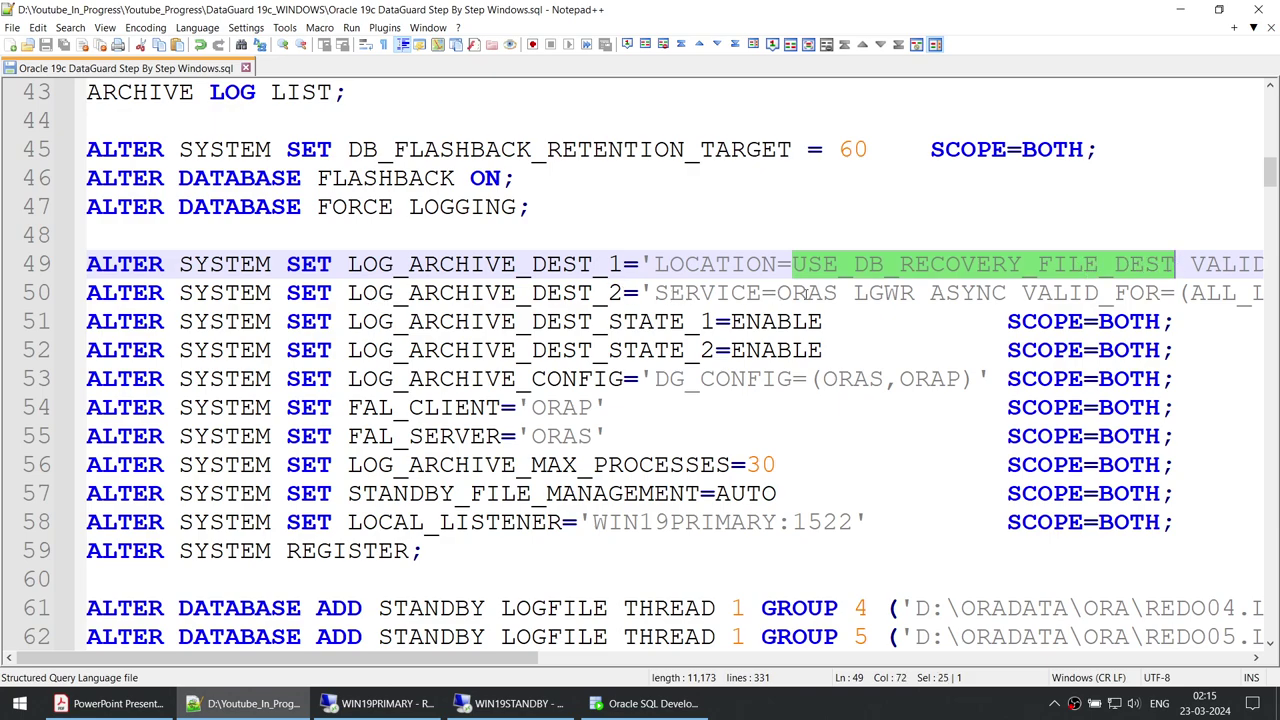
double_click(806, 292)
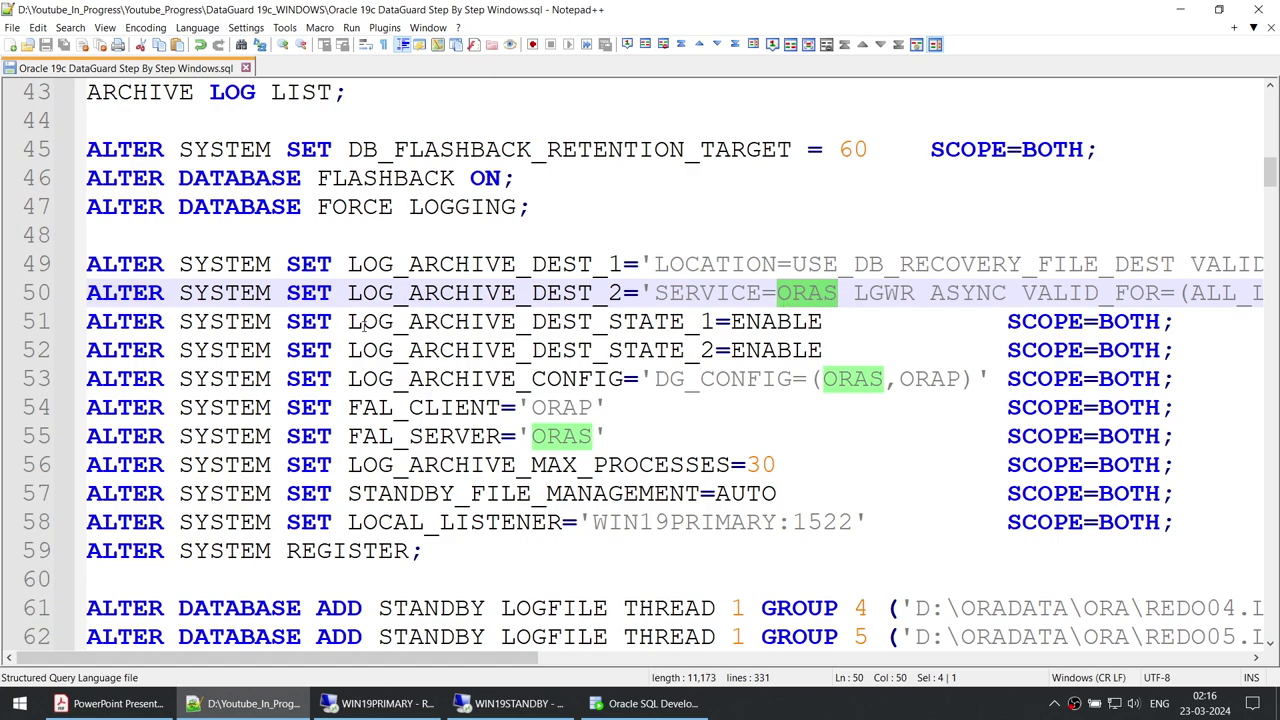
left_click_drag(364, 322, 825, 349)
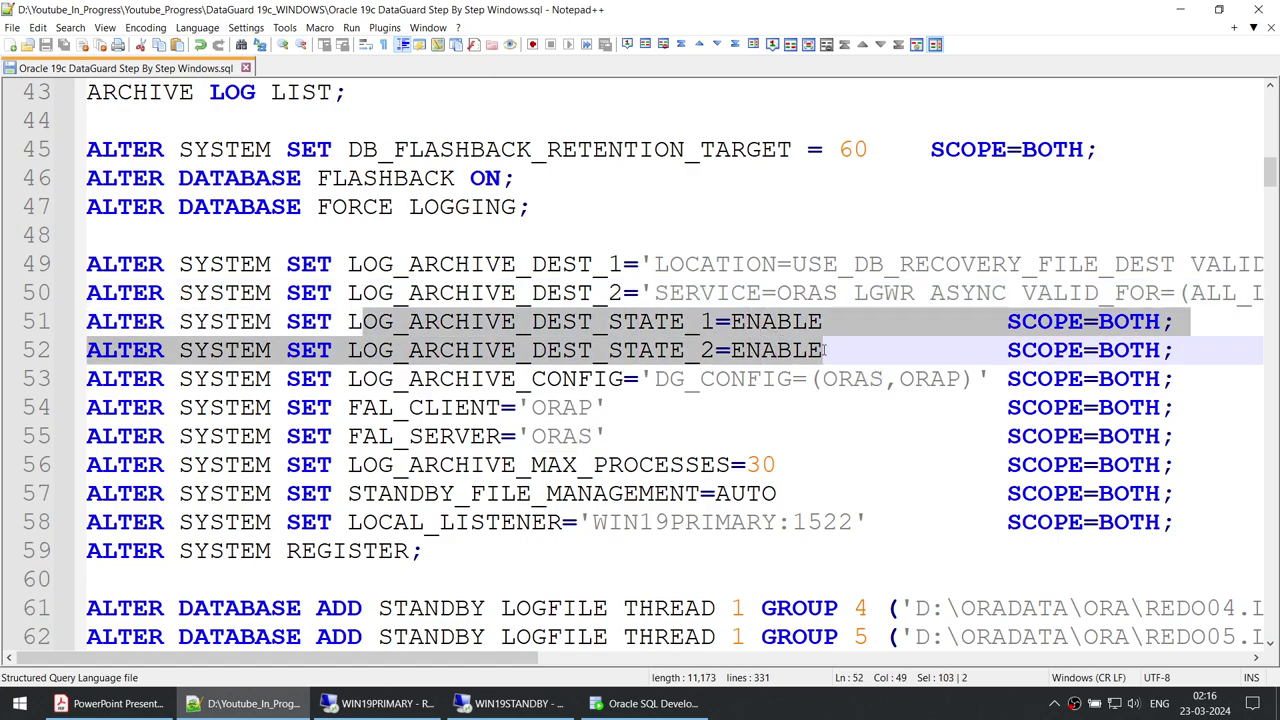
left_click(576, 266)
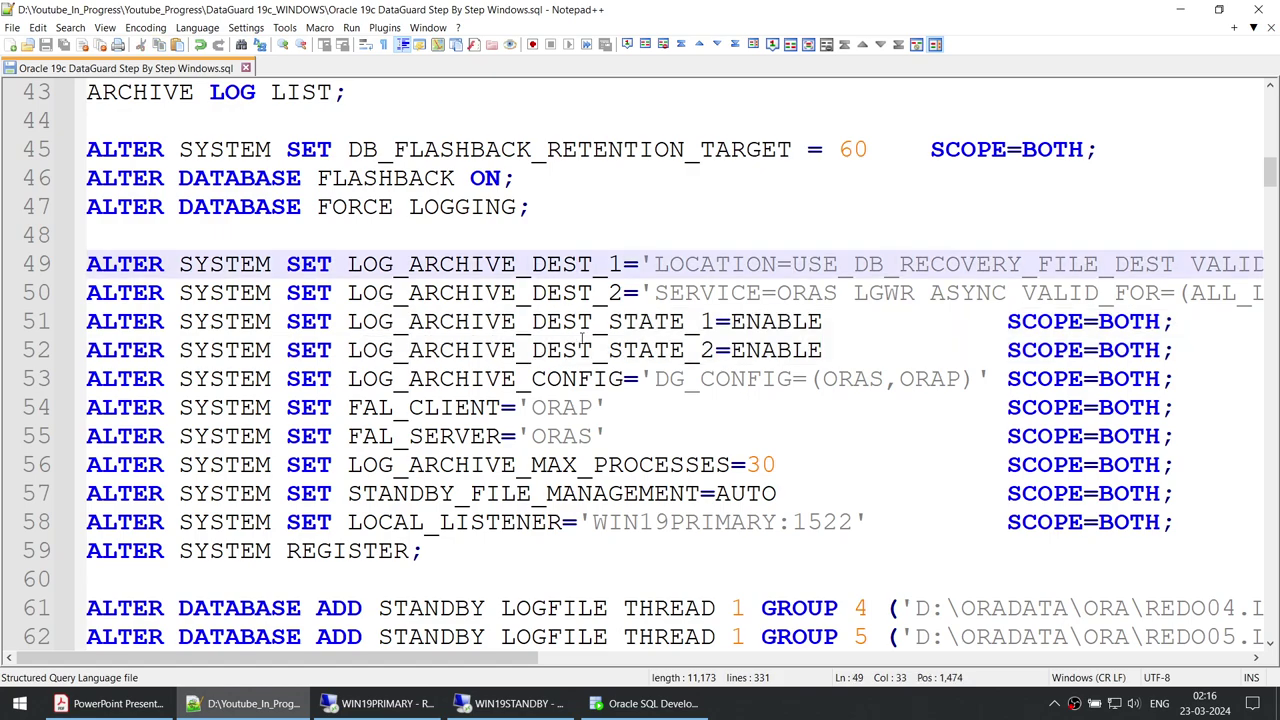
Step: Review the DG_CONFIG database names and the FAL_CLIENT and FAL_SERVER settings on lines 53–55
left_click_drag(363, 388, 747, 381)
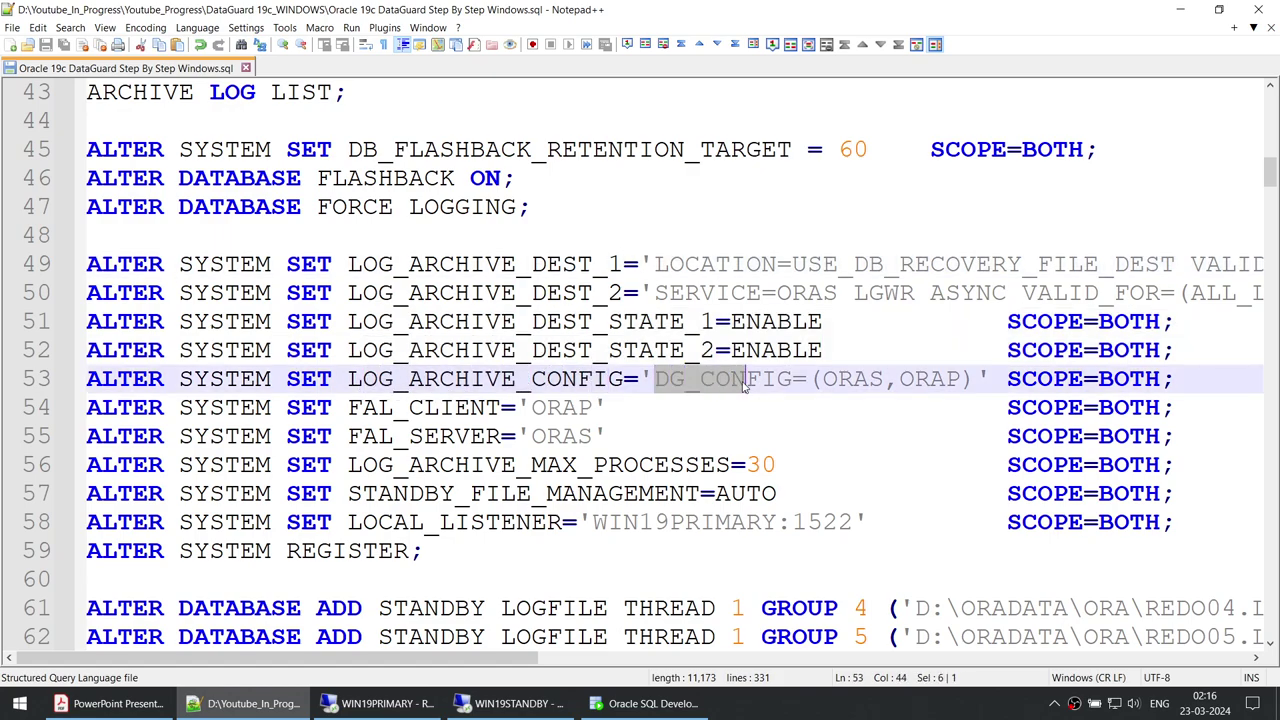
double_click(876, 381)
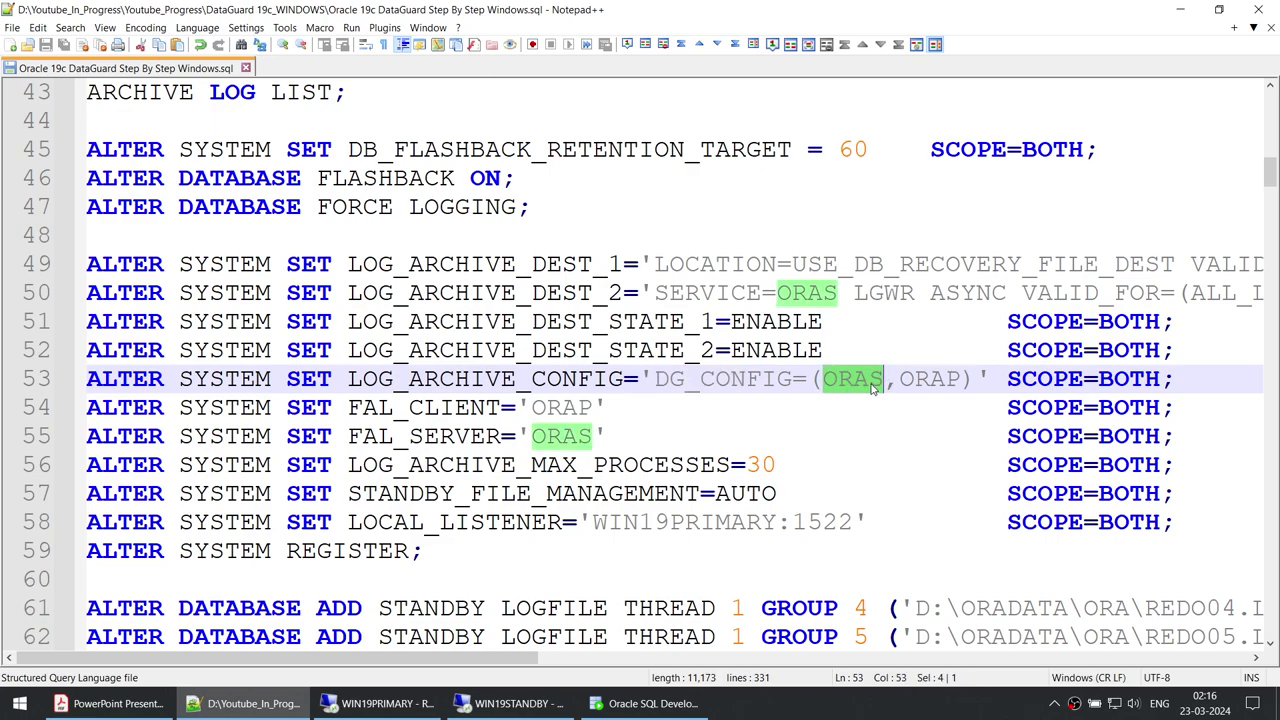
double_click(906, 379)
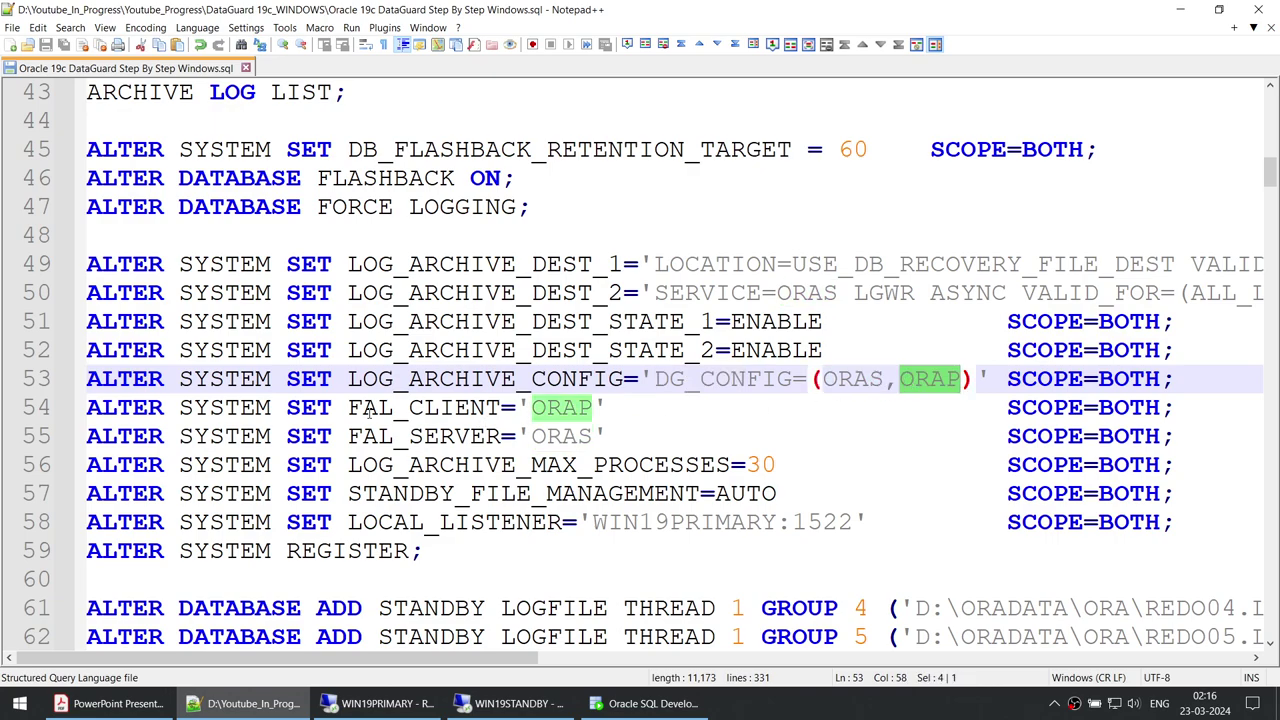
left_click_drag(348, 407, 486, 407)
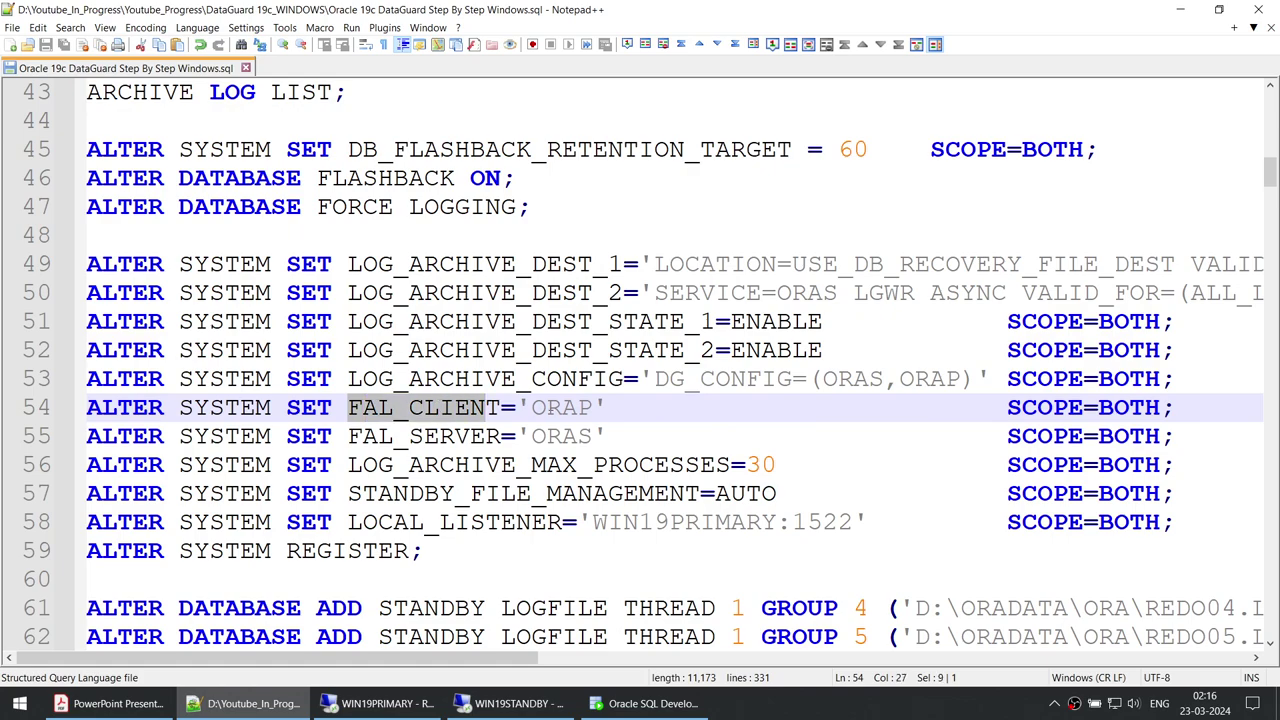
double_click(566, 408)
double_click(463, 437)
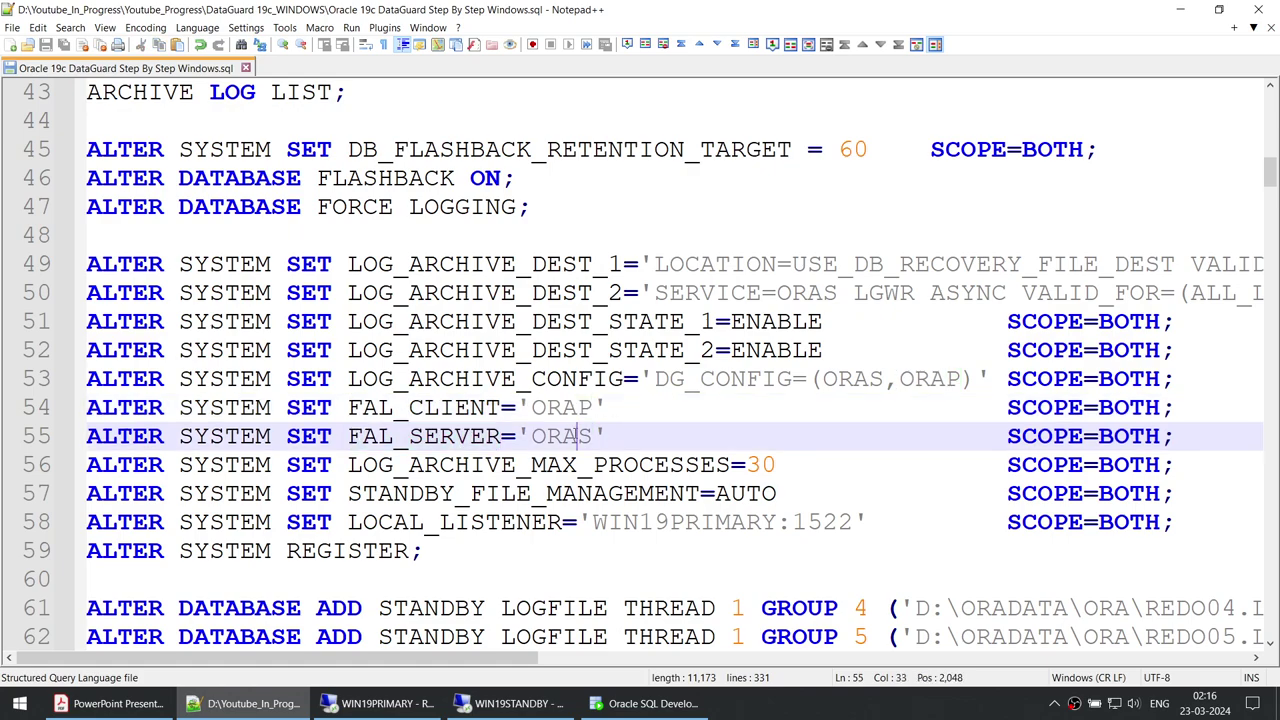
double_click(562, 437)
left_click_drag(348, 407, 592, 436)
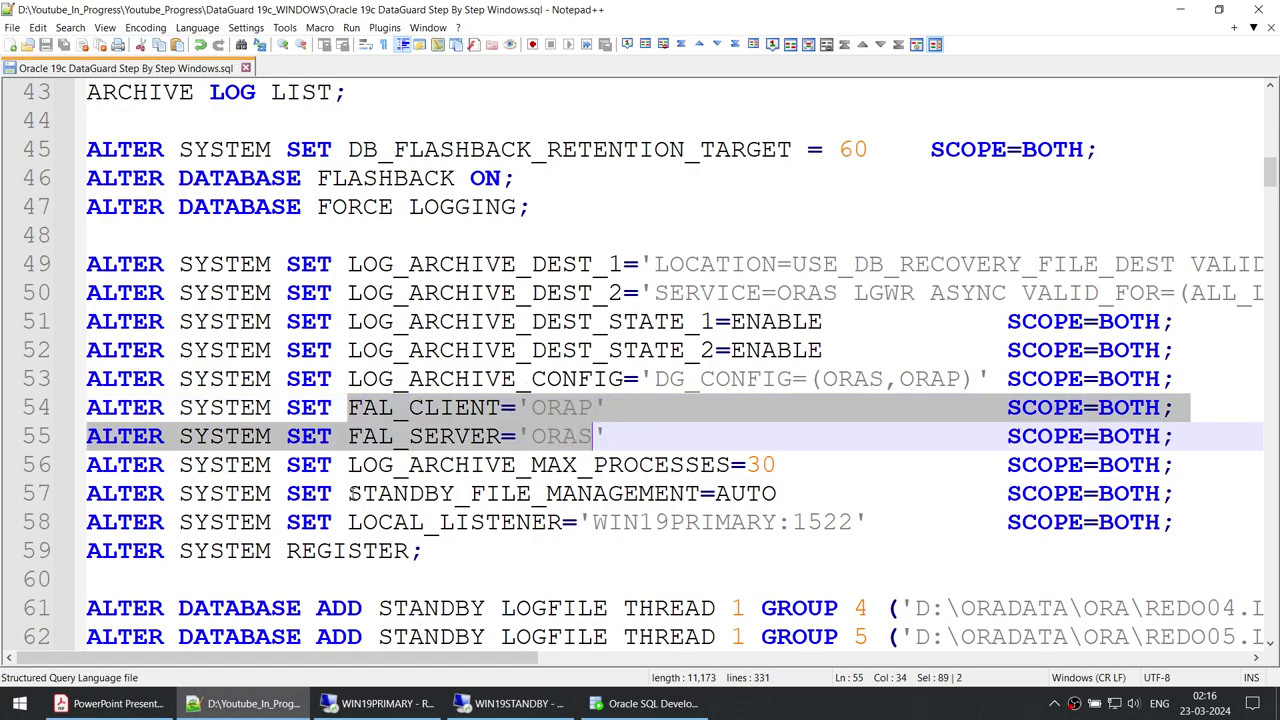
Step: Review the STANDBY_FILE_MANAGEMENT, LOCAL_LISTENER and SYSTEM REGISTER commands on lines 57–59
left_click_drag(350, 493, 702, 493)
double_click(746, 493)
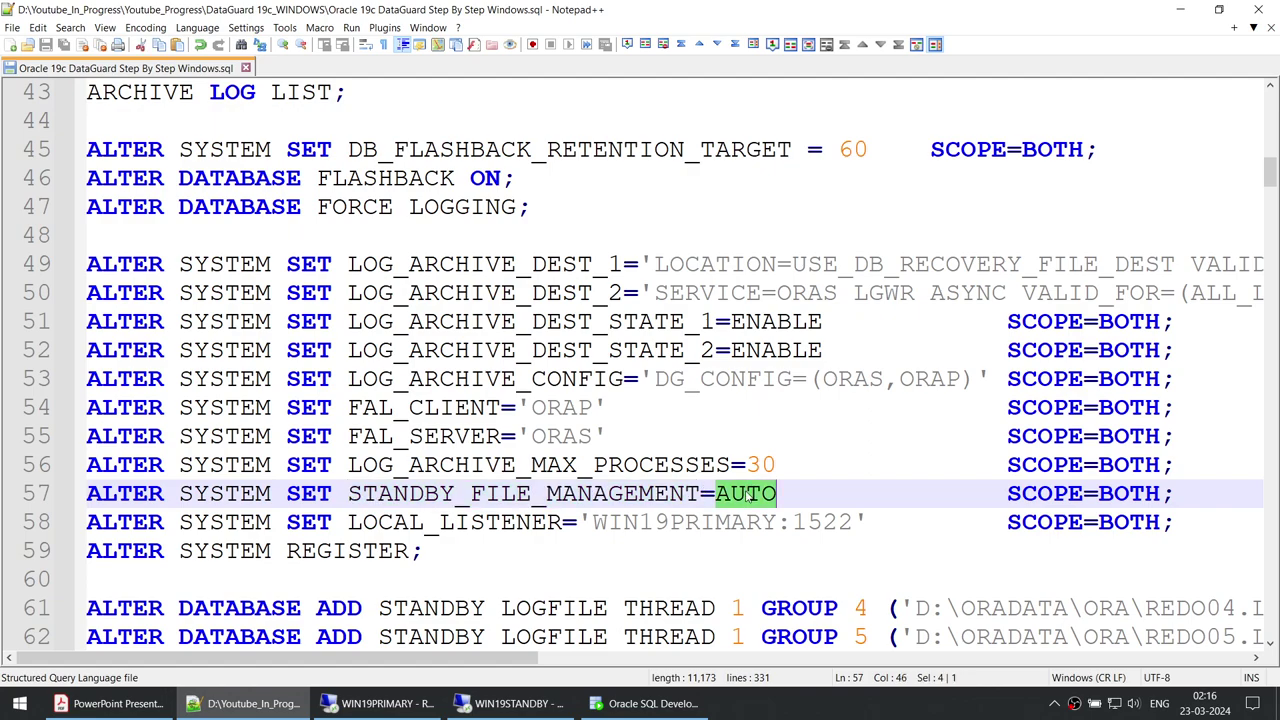
left_click_drag(348, 522, 579, 522)
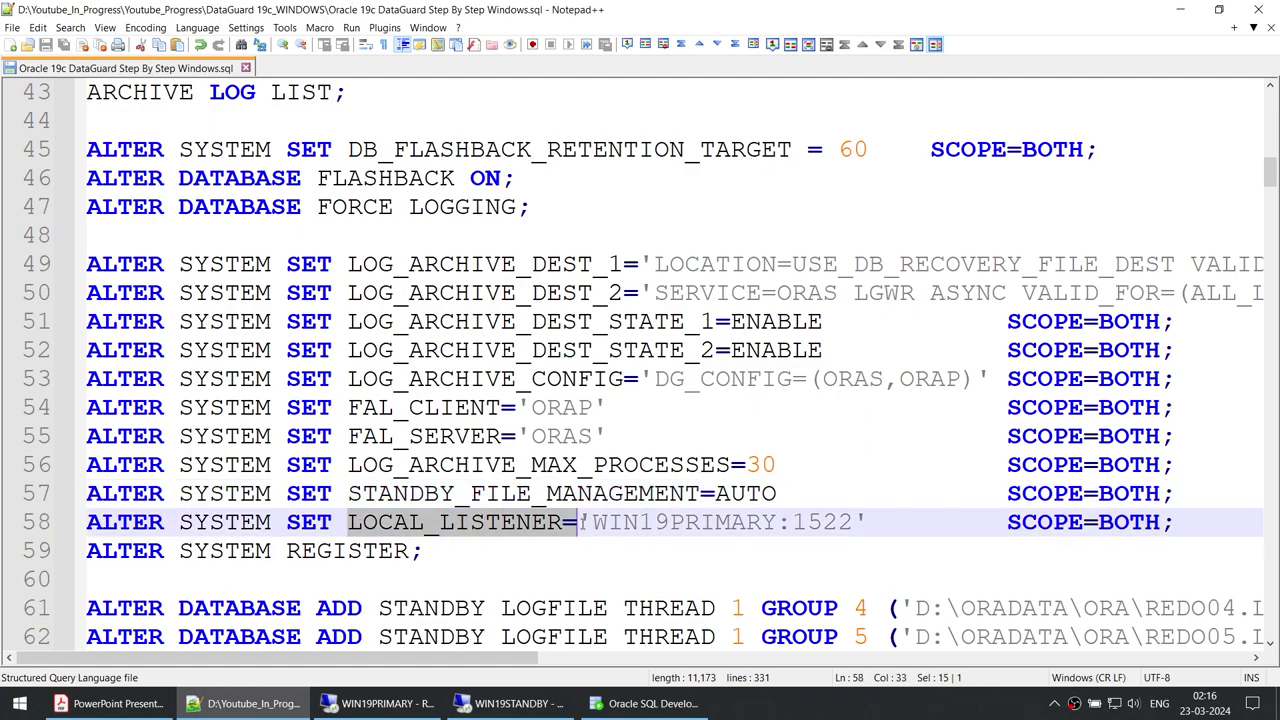
double_click(668, 522)
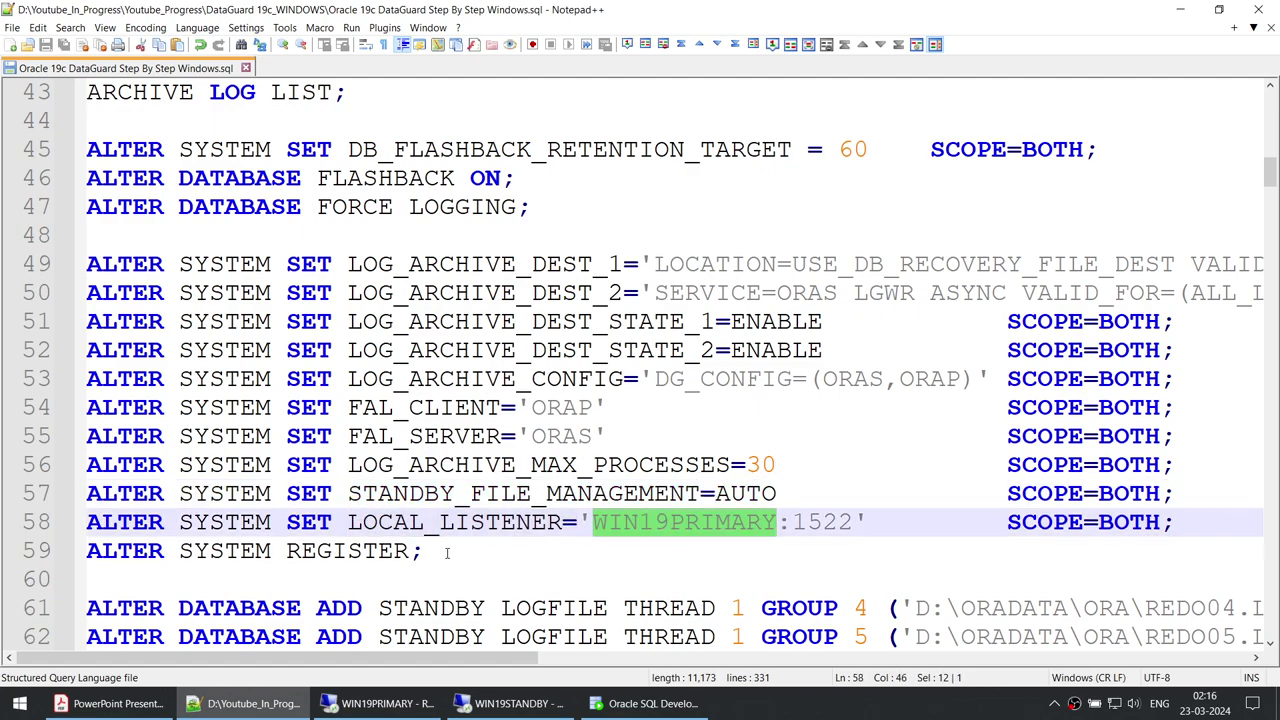
left_click_drag(424, 550, 92, 556)
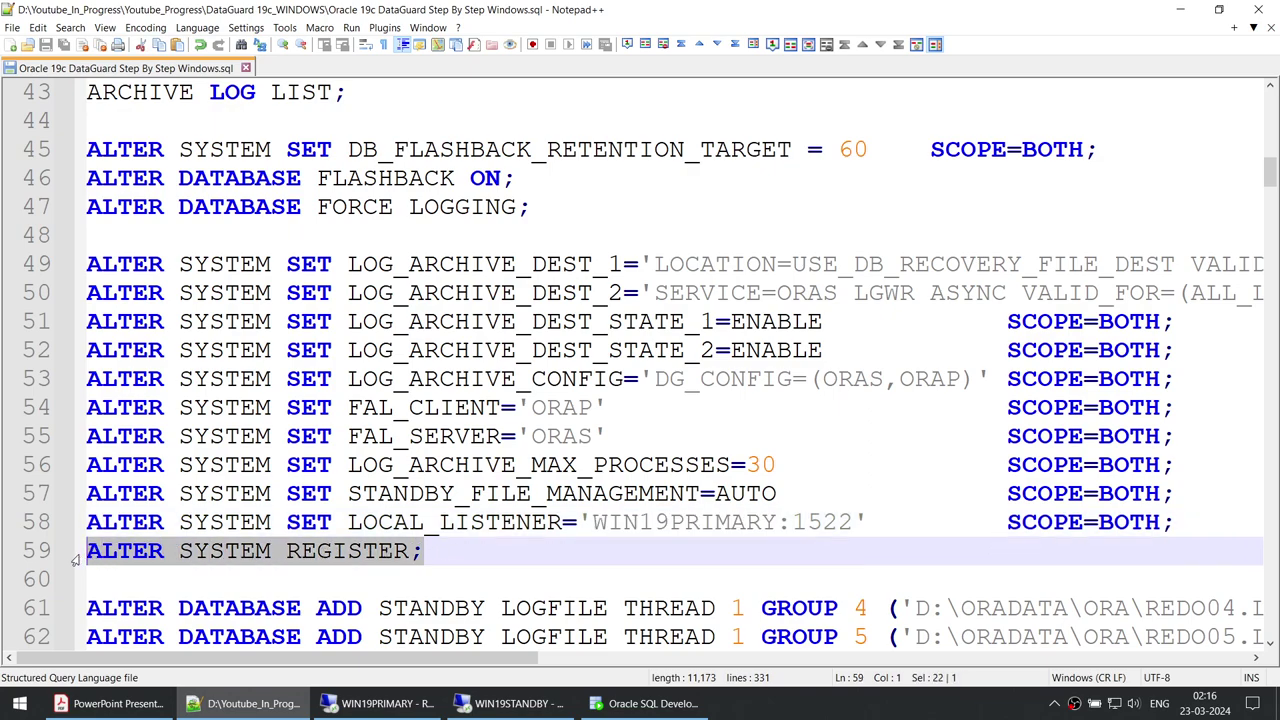
Step: Review the commands on lines 61–64 that add standby logfile groups 4 to 7
scroll(413, 491, "down", 1)
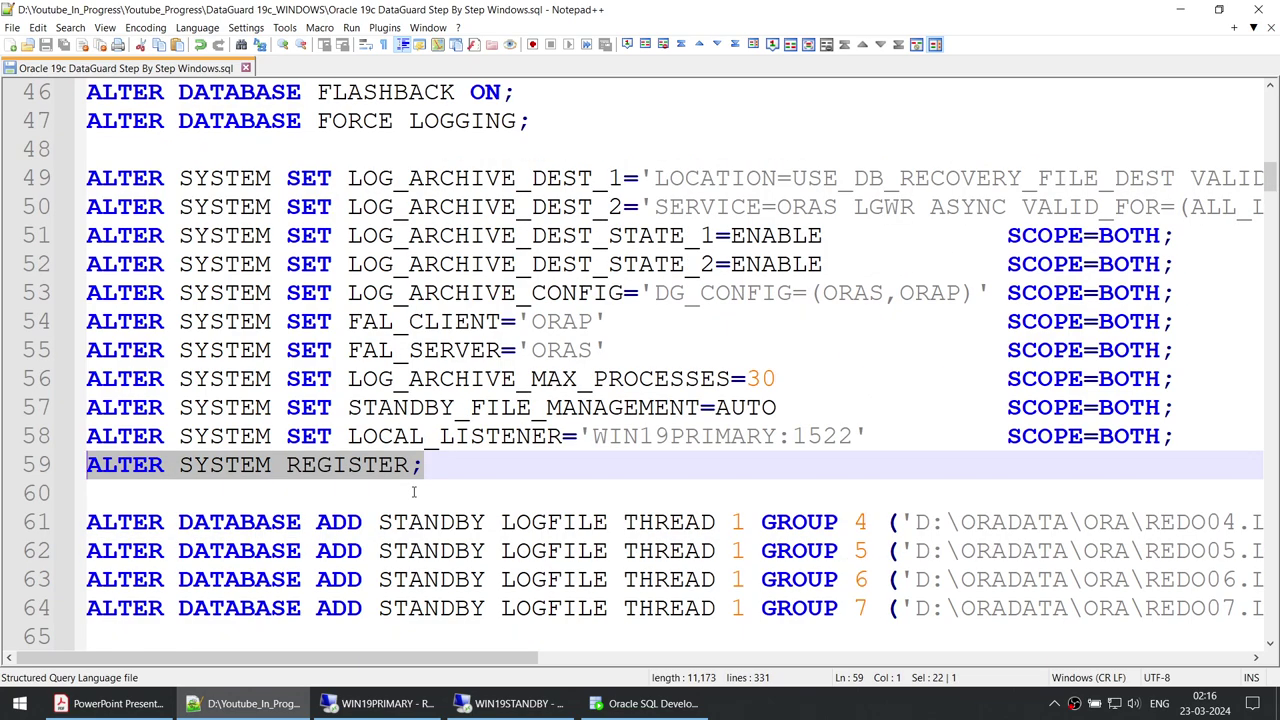
scroll(413, 491, "down", 2)
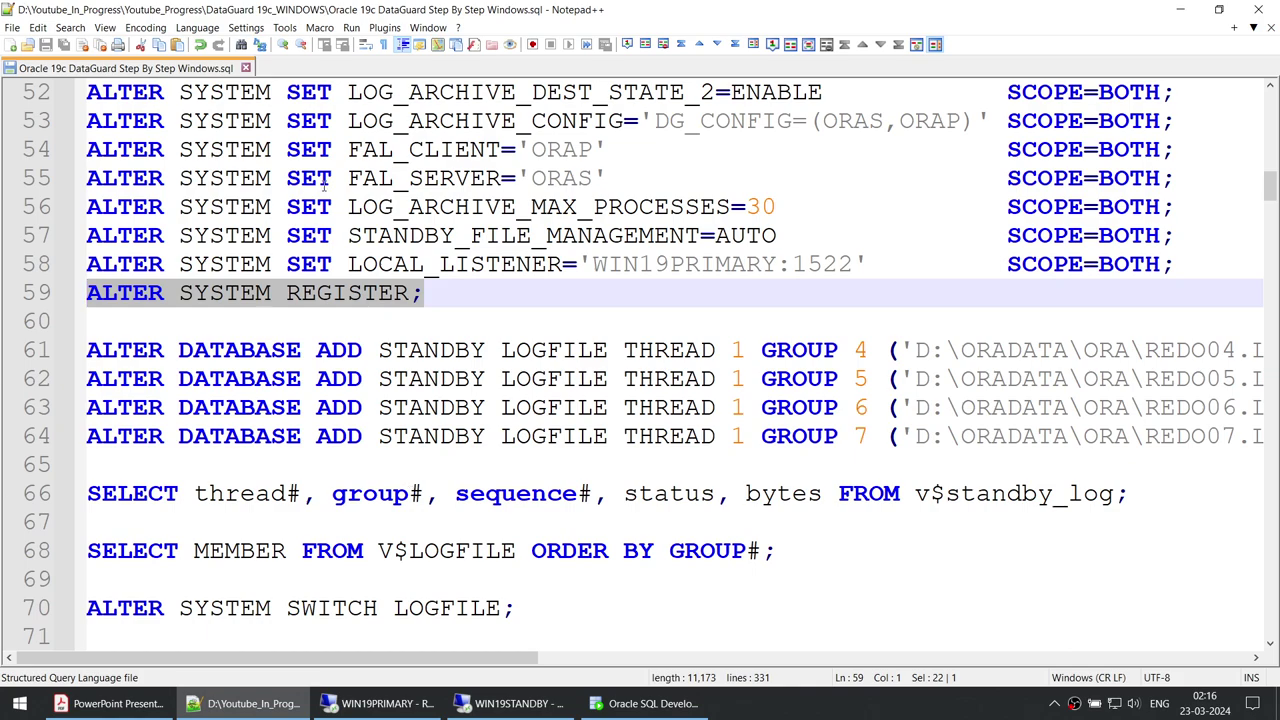
left_click_drag(381, 352, 716, 352)
Step: Review the MAXIMIZE PERFORMANCE command on line 72 and the CREATE PFILE FROM SPFILE command on line 74
scroll(709, 375, "down", 3)
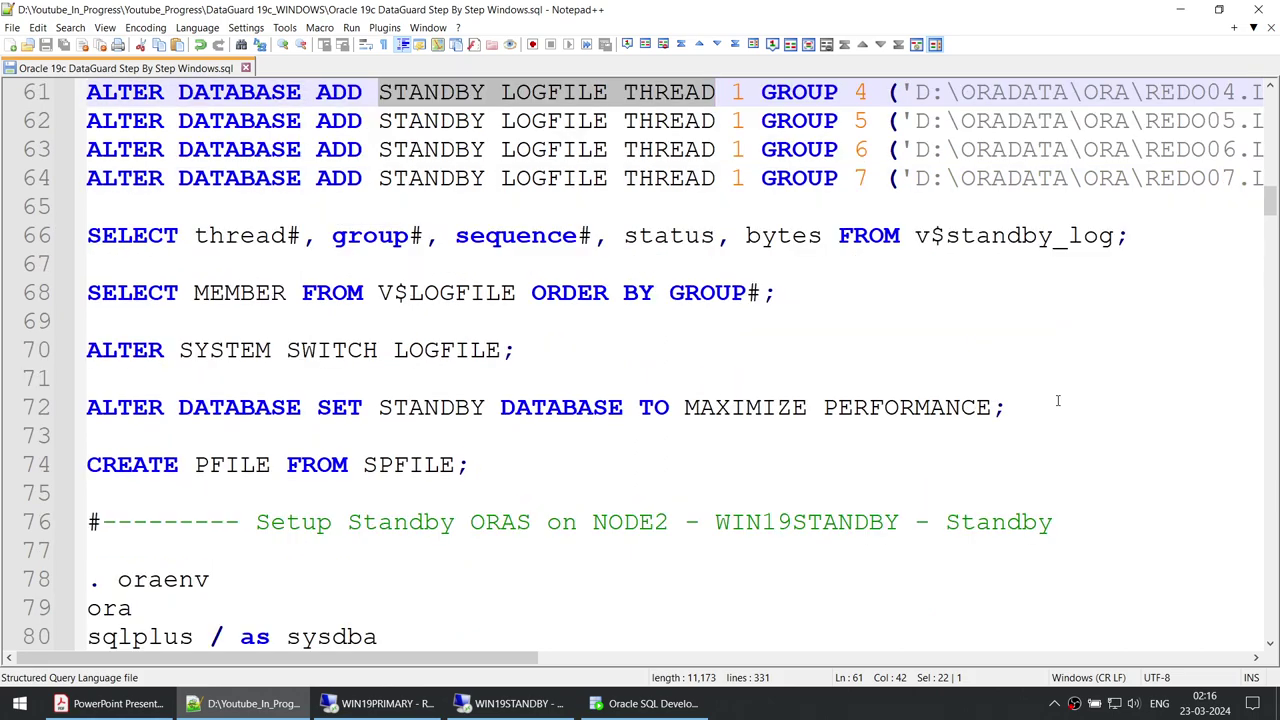
left_click_drag(1058, 401, 250, 407)
left_click(378, 407)
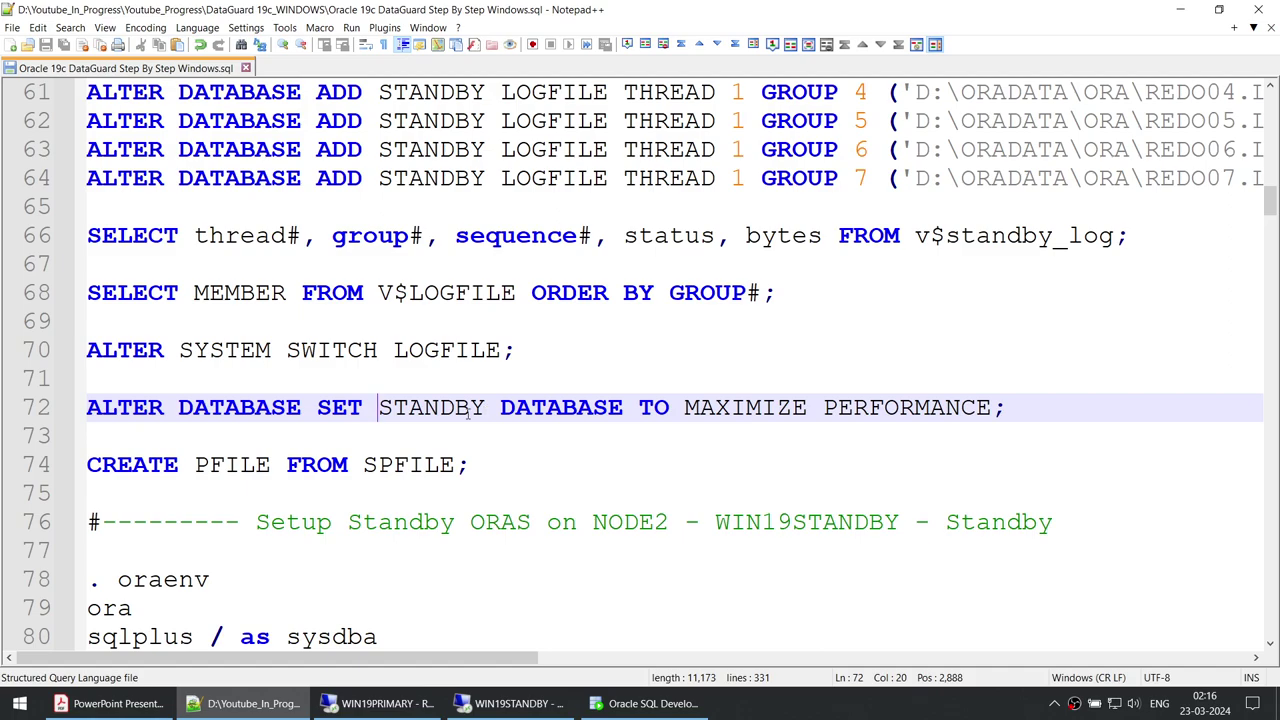
left_click(468, 413)
left_click_drag(470, 465, 87, 468)
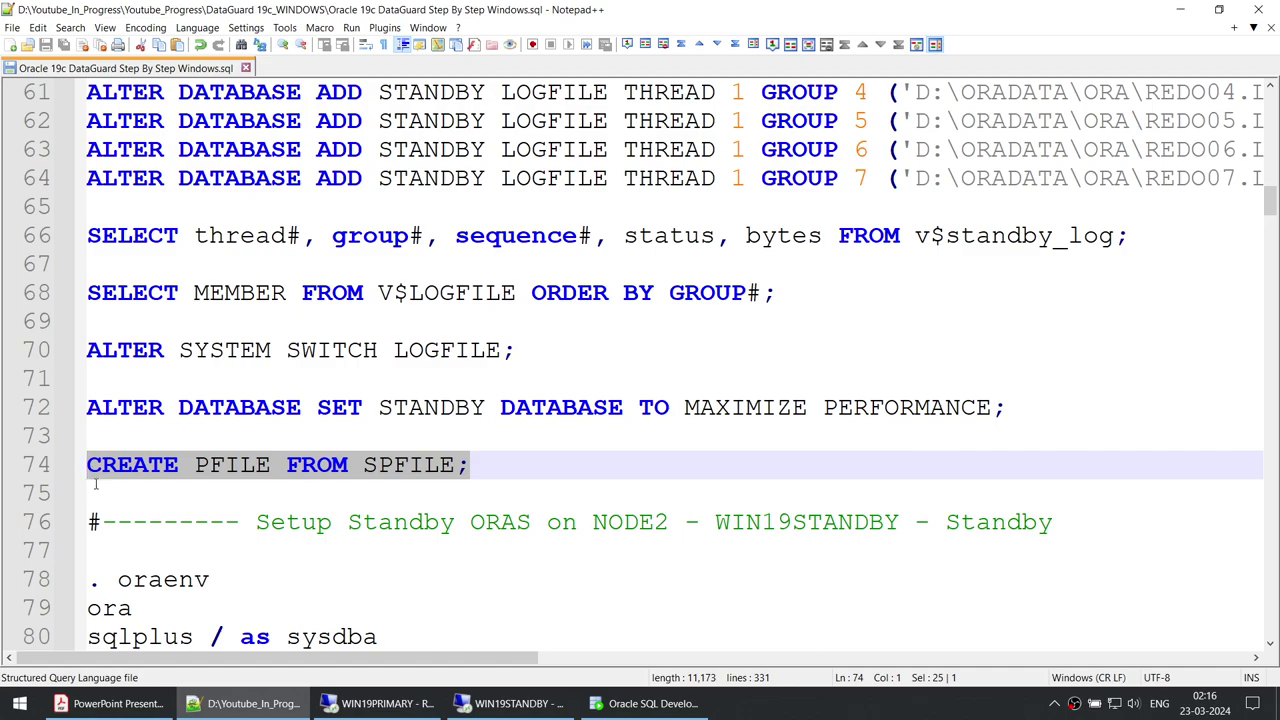
left_click(95, 490)
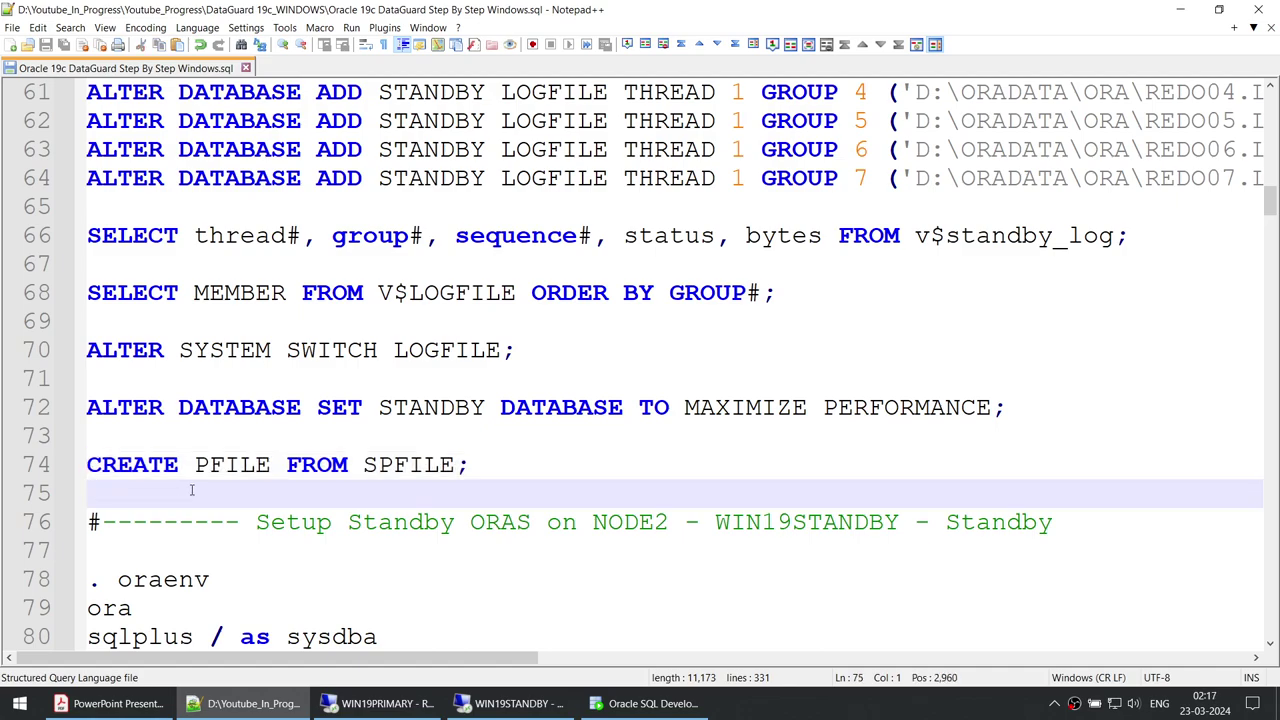
scroll(190, 490, "up", 1)
scroll(190, 490, "up", 3)
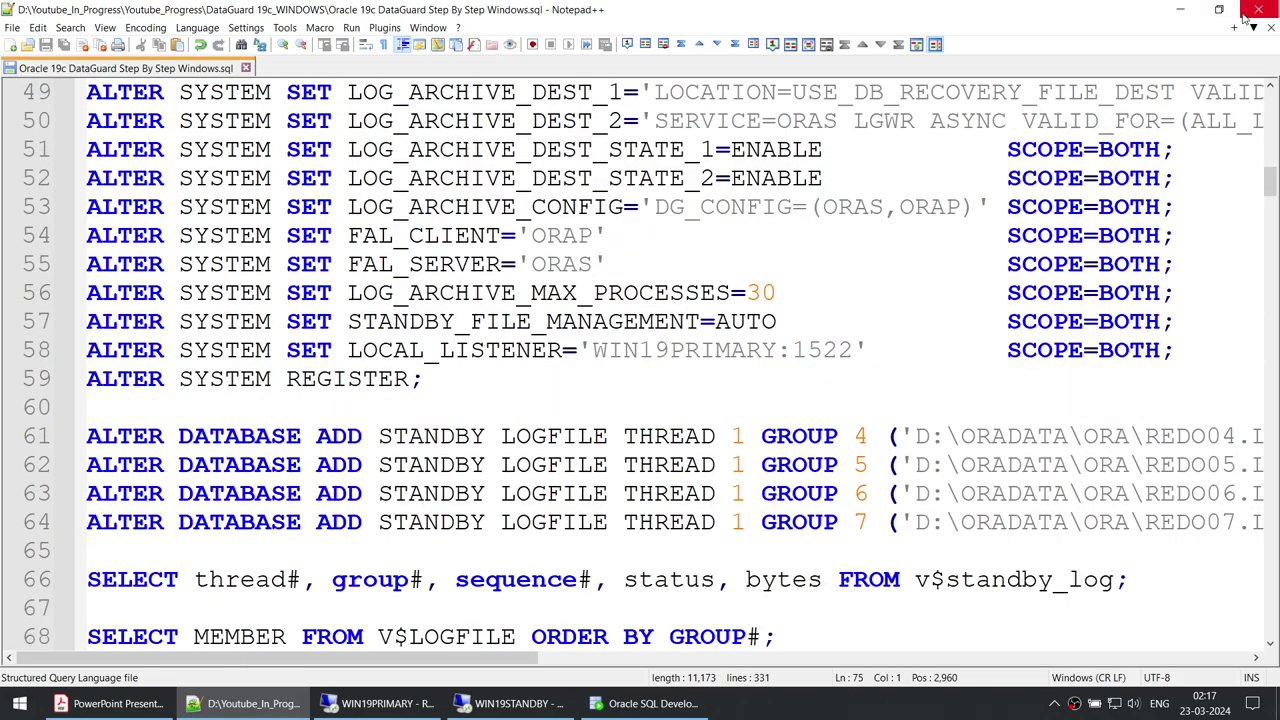
Step: Review the Configuration slide and both "Steps at Primary" slides in the PDF presentation in Adobe Acrobat Reader
left_click(105, 703)
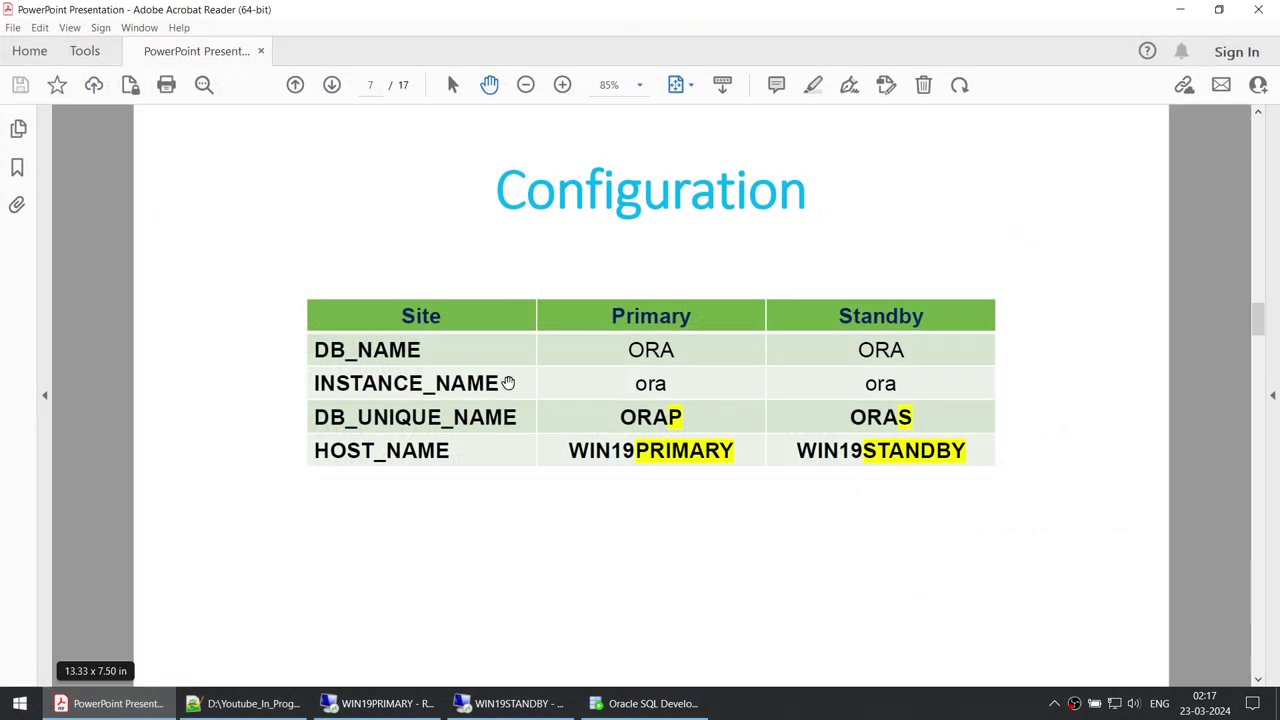
scroll(521, 370, "down", 1)
scroll(521, 370, "up", 1)
scroll(521, 370, "down", 2)
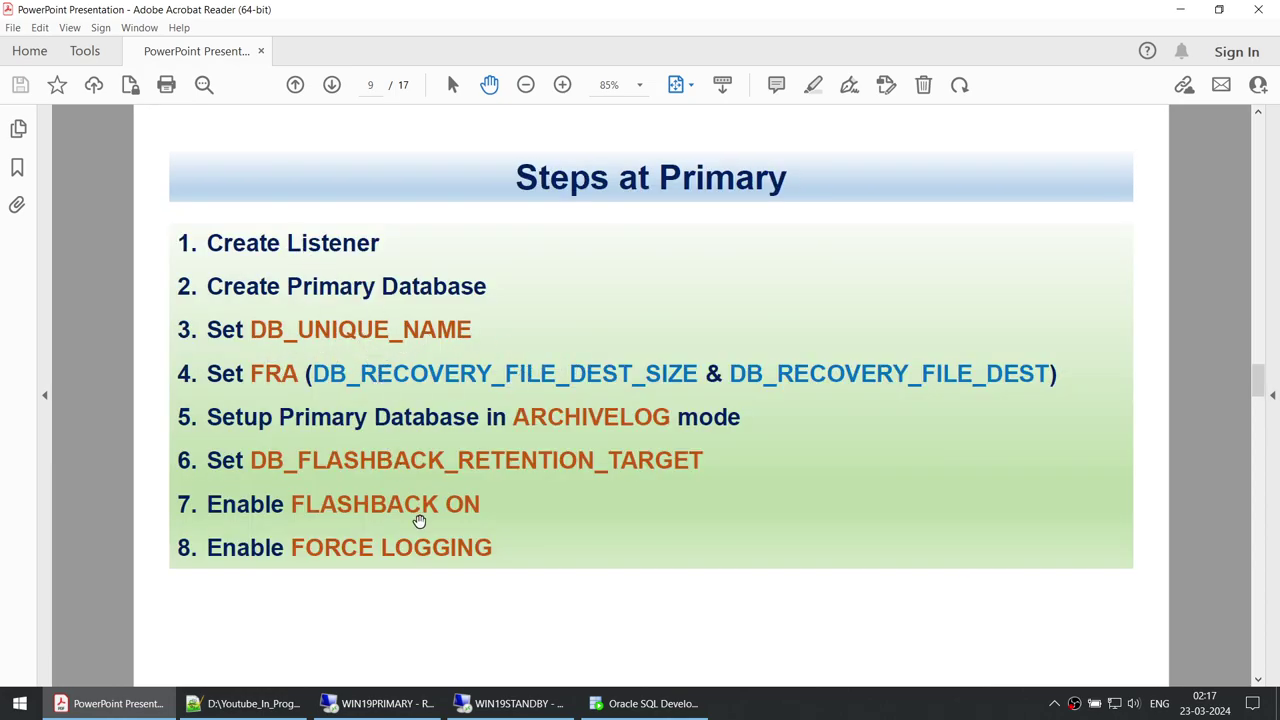
scroll(420, 517, "down", 1)
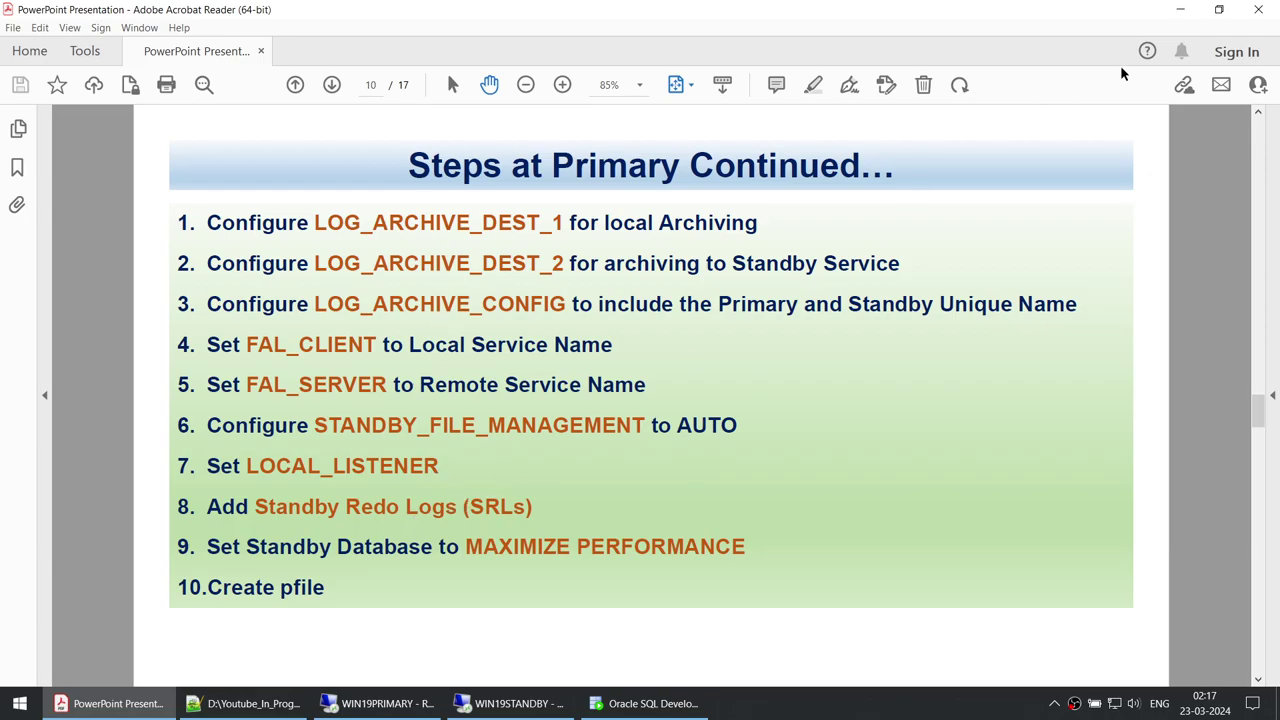
left_click(1180, 10)
Step: On the WIN19PRIMARY remote desktop, clear the SQL*Plus screen, exit SQL*Plus and change to the DG folder
left_click(380, 703)
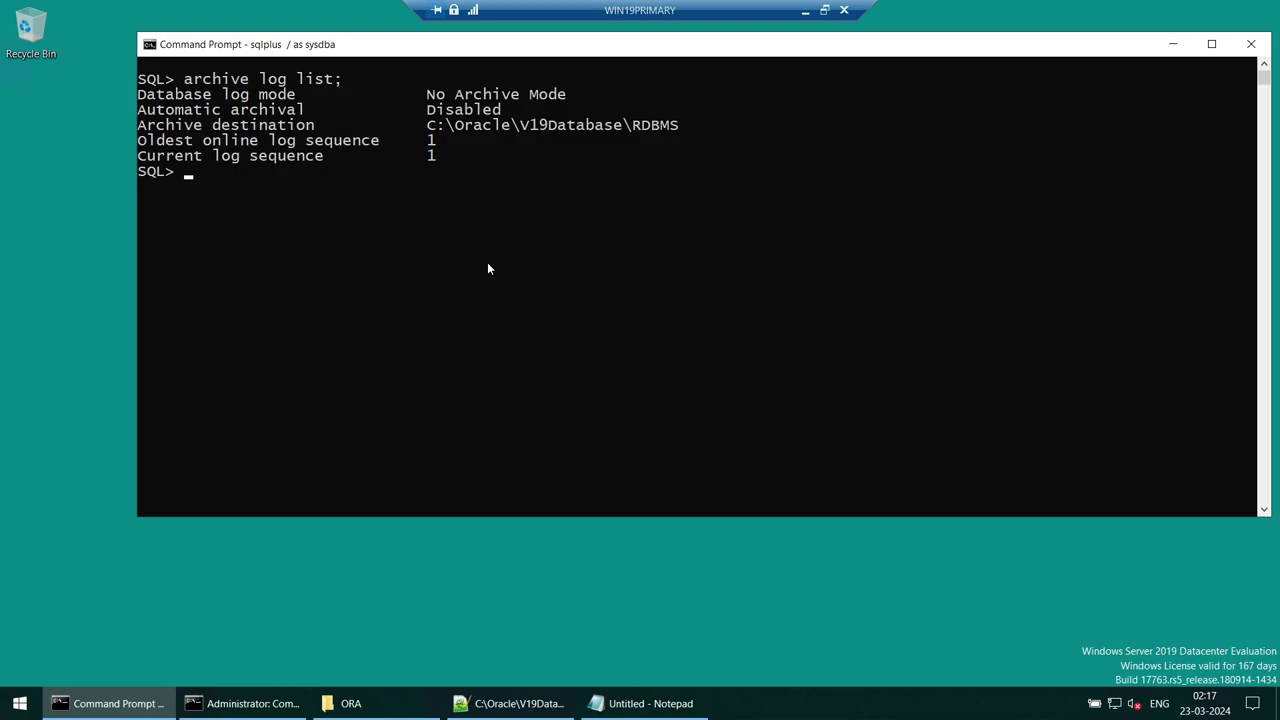
key("Up")
key("Up")
key("Return")
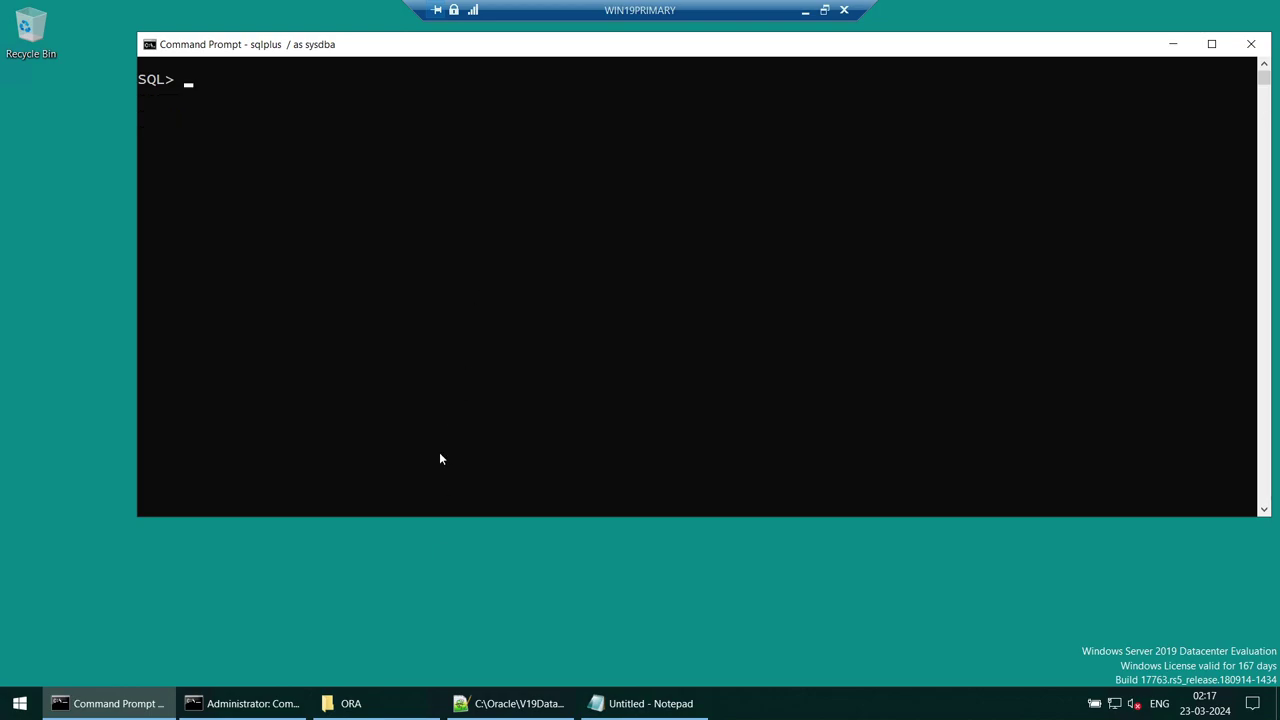
type("exit")
key("Return")
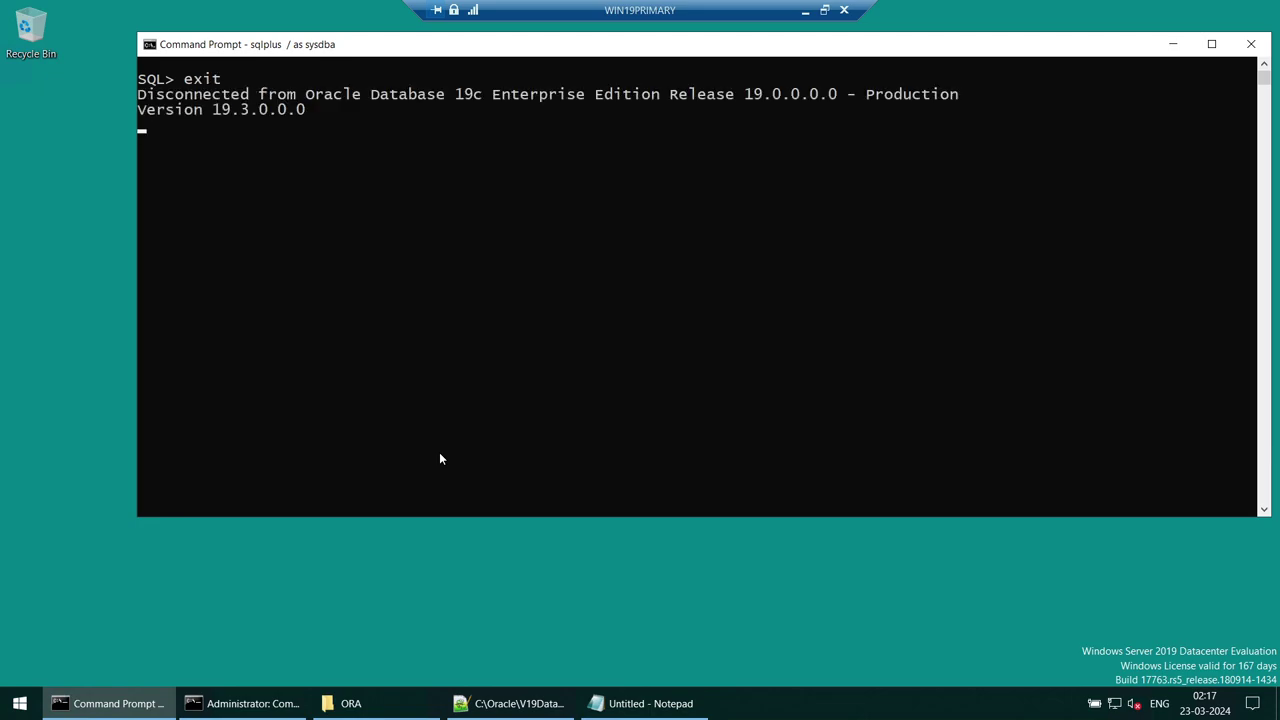
type("cd DG")
key("Return")
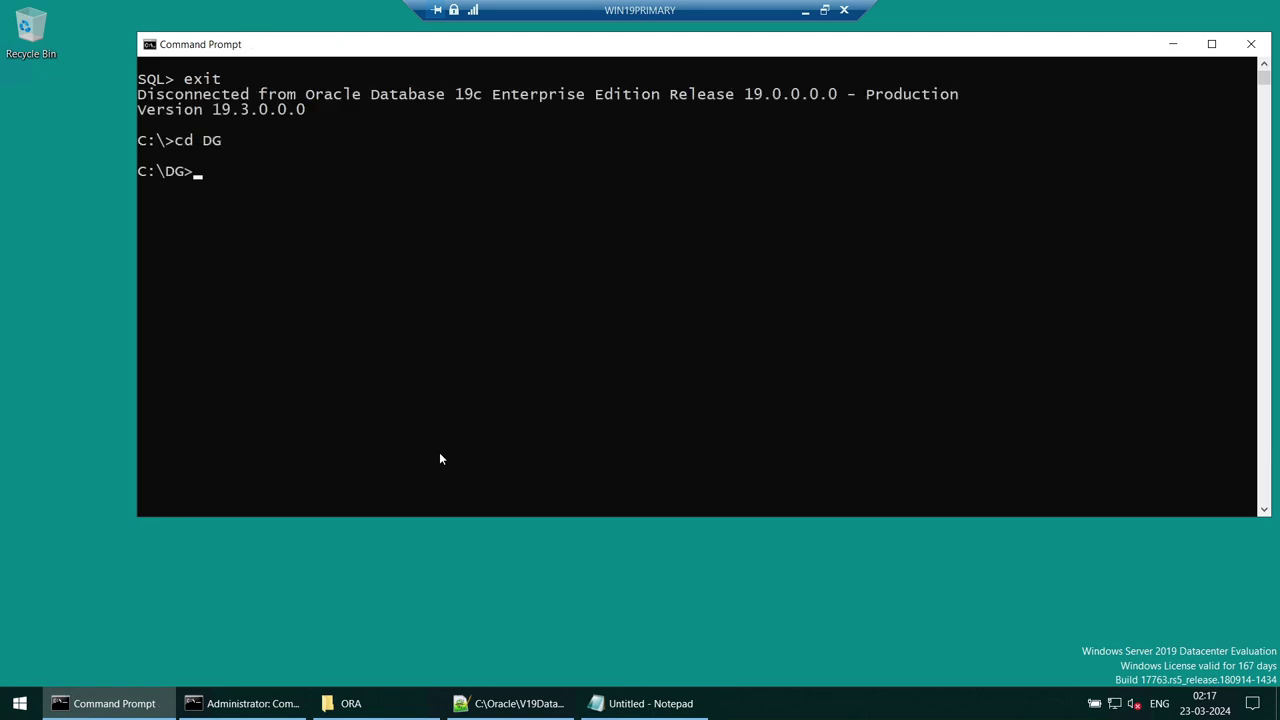
Step: List the files in C:\DG on a cleared screen and display the contents of setup_01_primary.sql
type("cls")
key("Return")
type("dir")
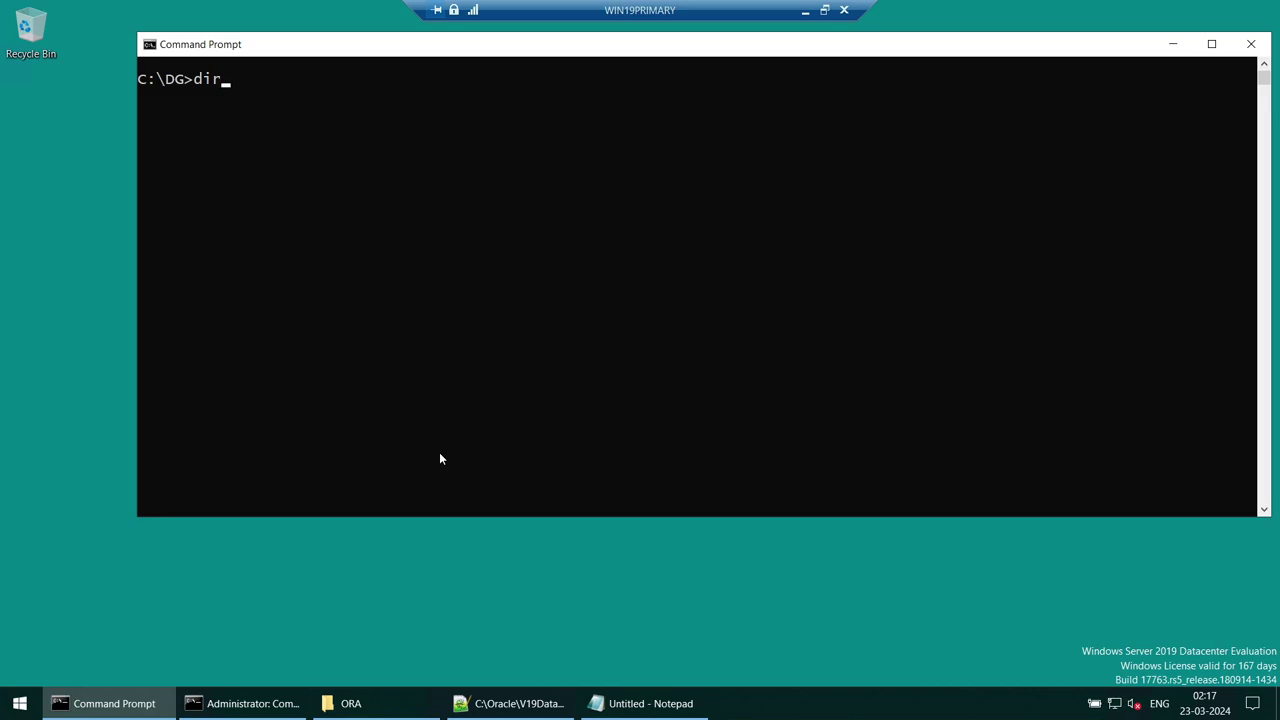
key("Return")
type("type setup_01_primary.sql")
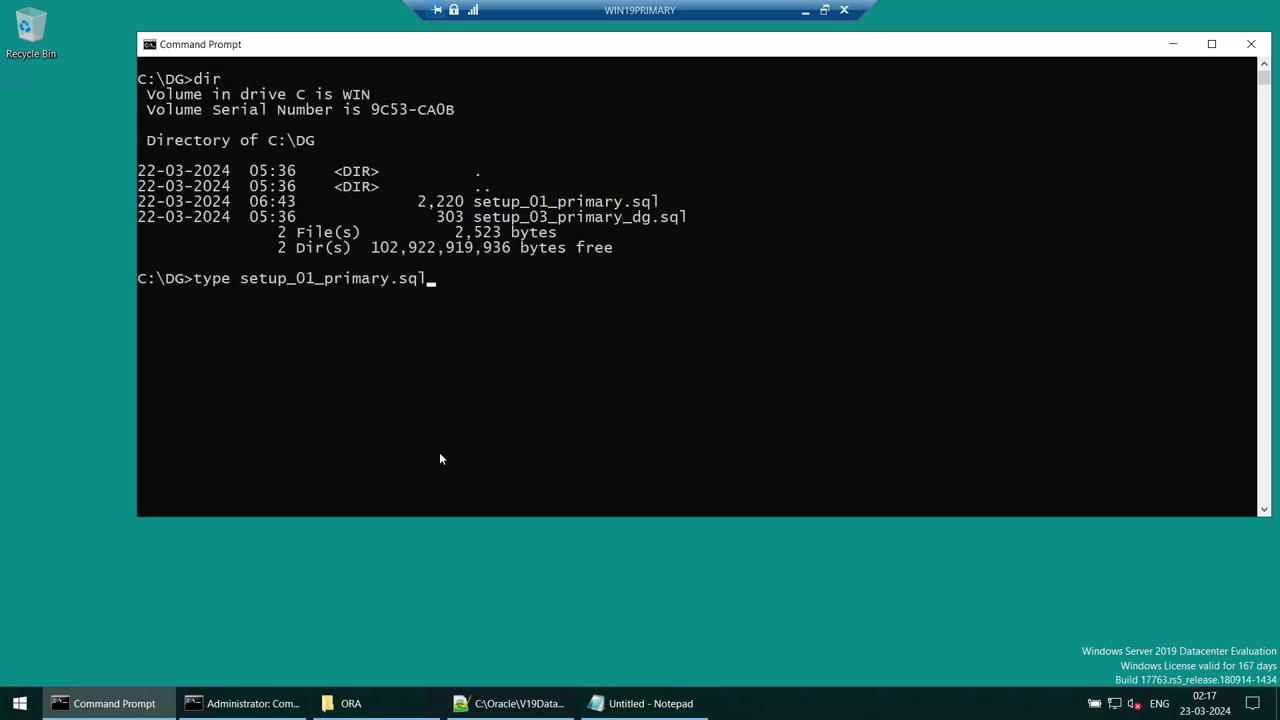
key("Return")
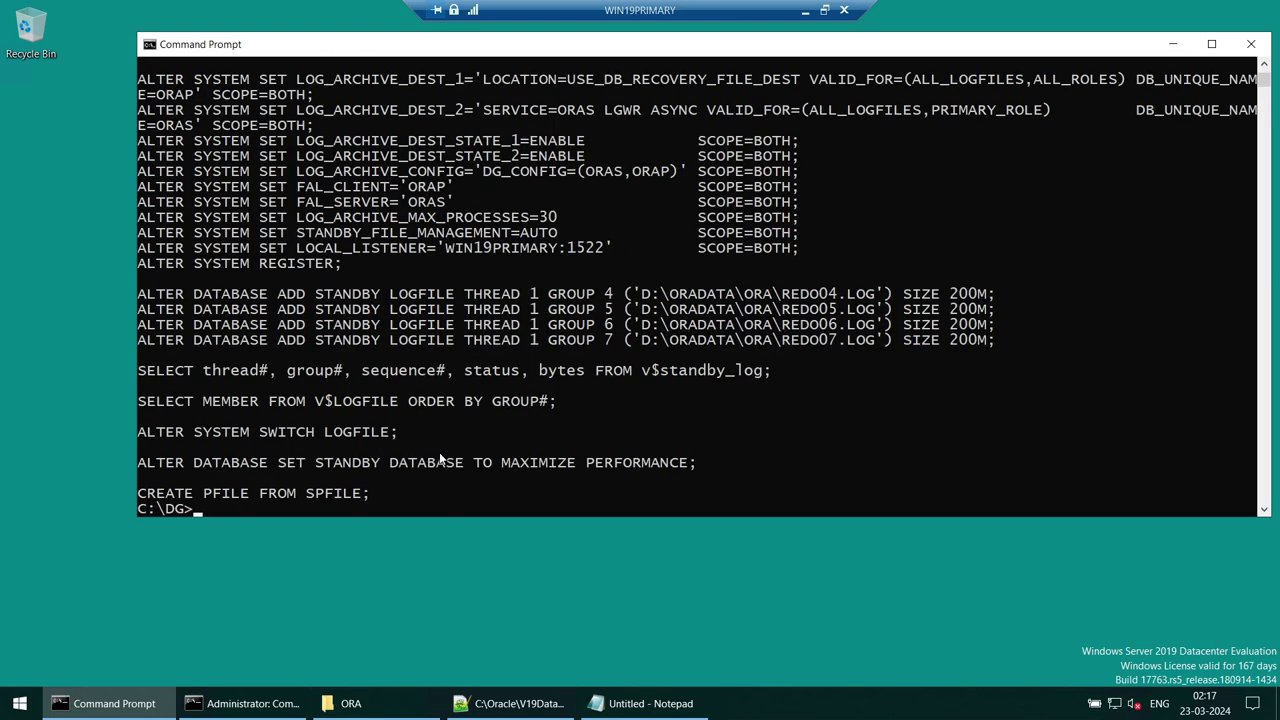
scroll(440, 458, "up", 8)
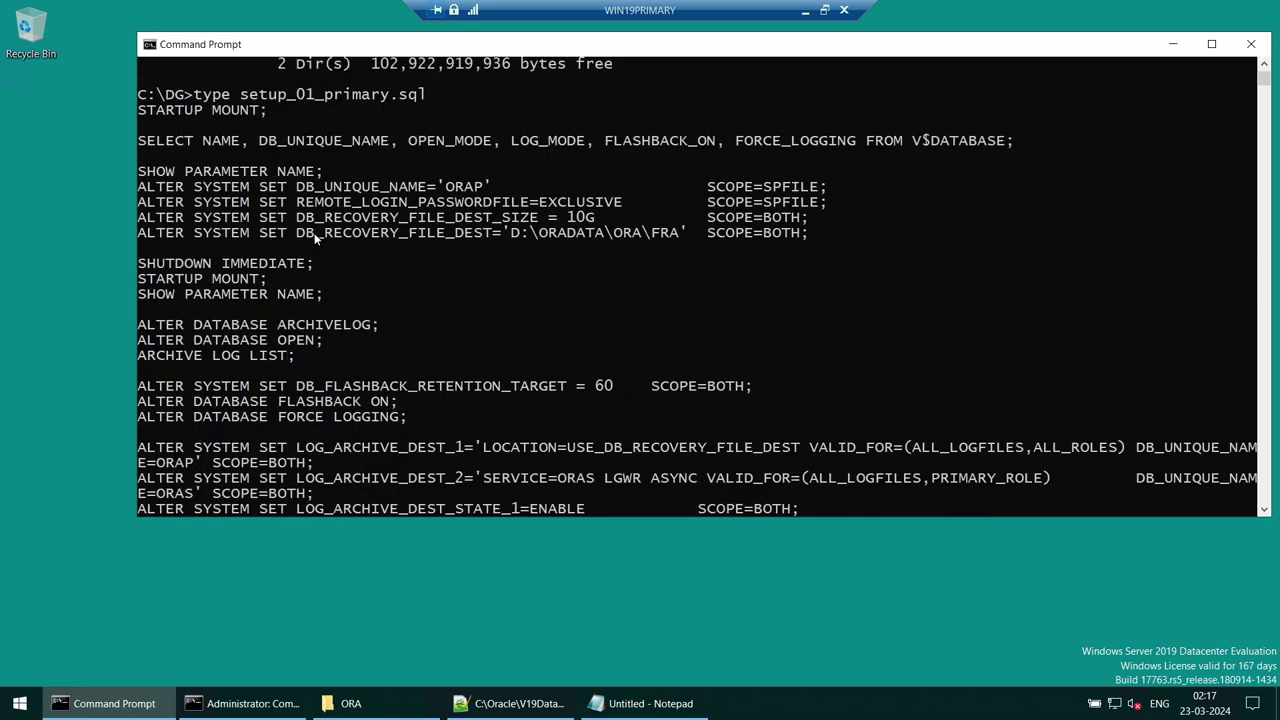
scroll(314, 237, "down", 12)
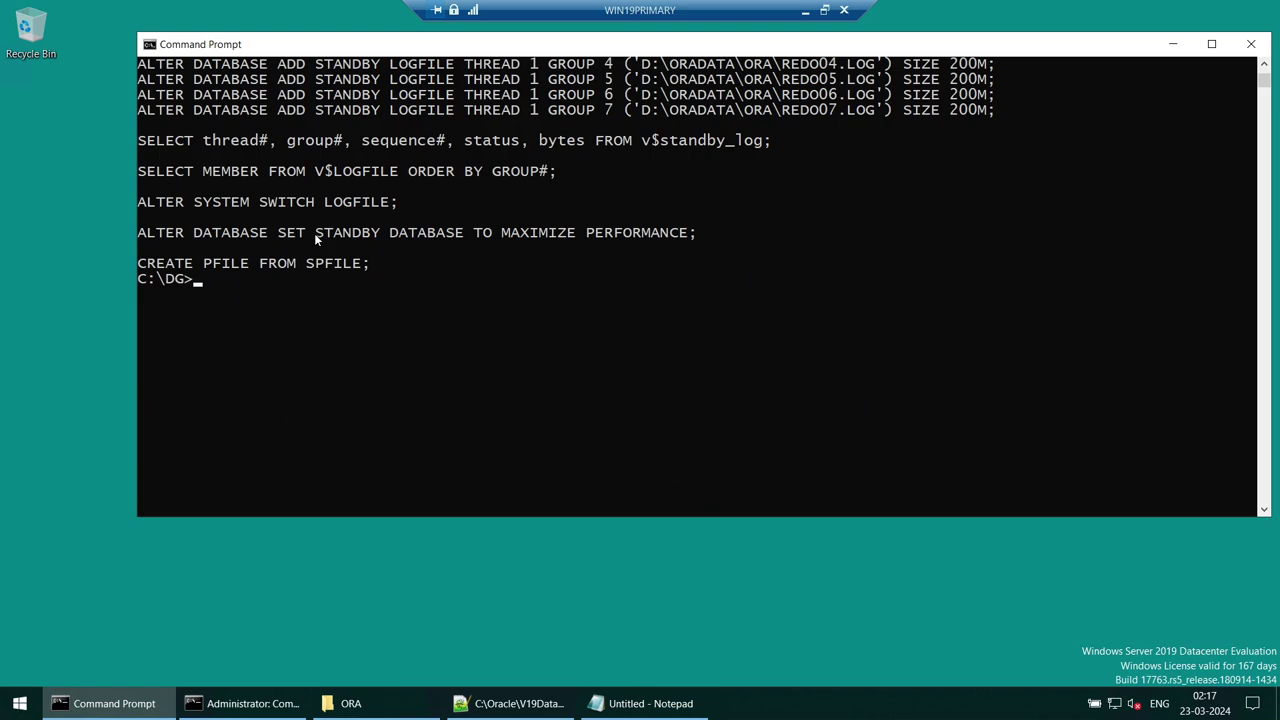
type("type setup_01_primary.sql")
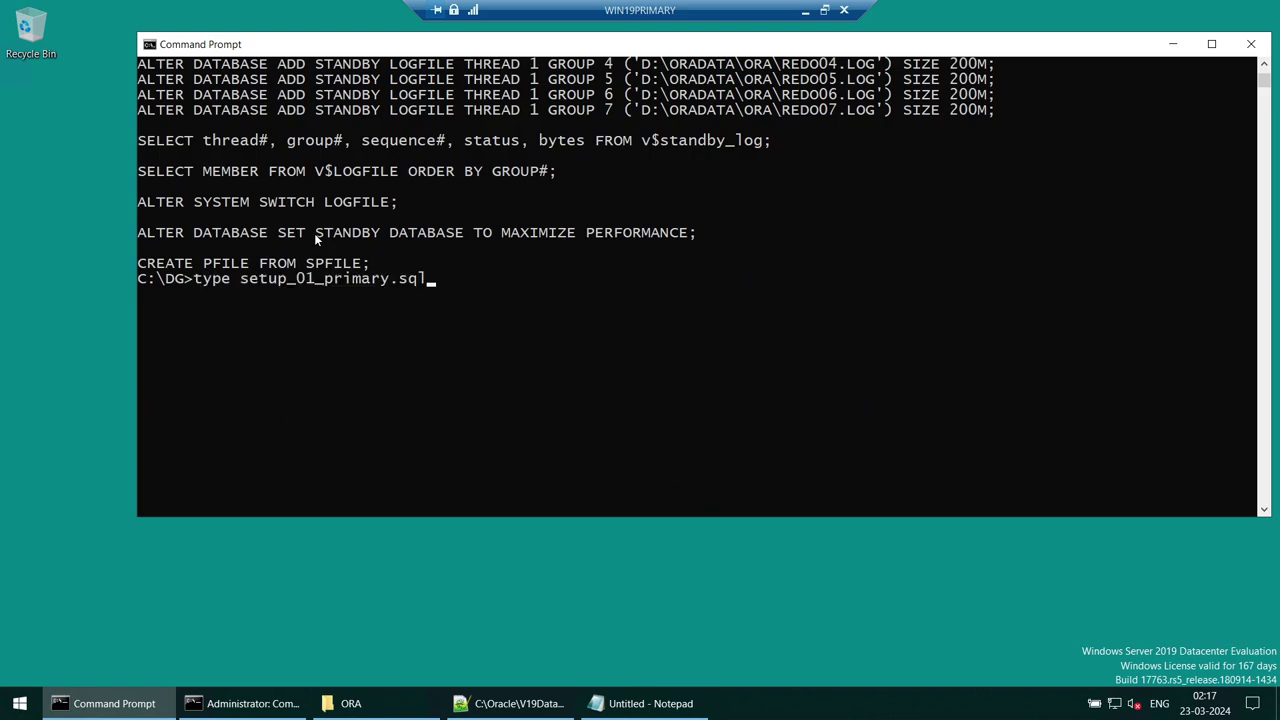
key("Up")
key("Down")
left_click_drag(243, 280, 424, 288)
right_click(423, 286)
key("BackSpace")
key("Return")
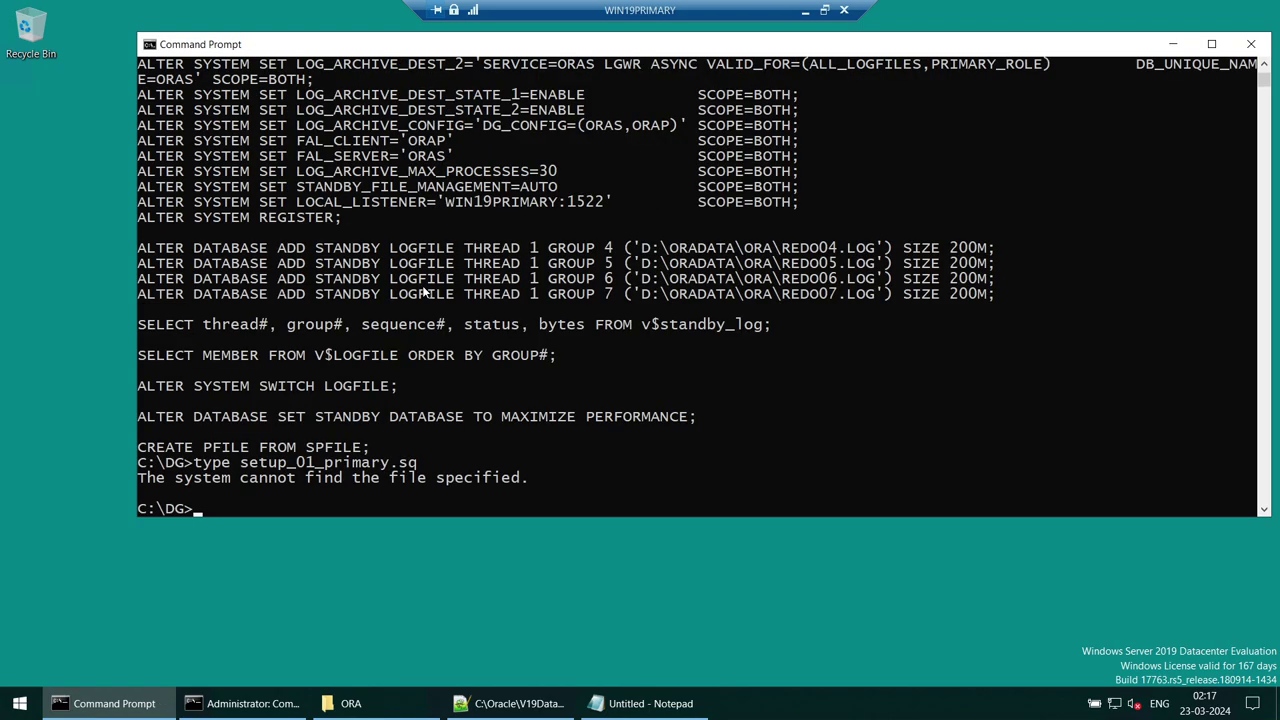
Step: Clear the command prompt and connect to SQL*Plus with / as sysdba from C:\DG
type("cls")
key("Return")
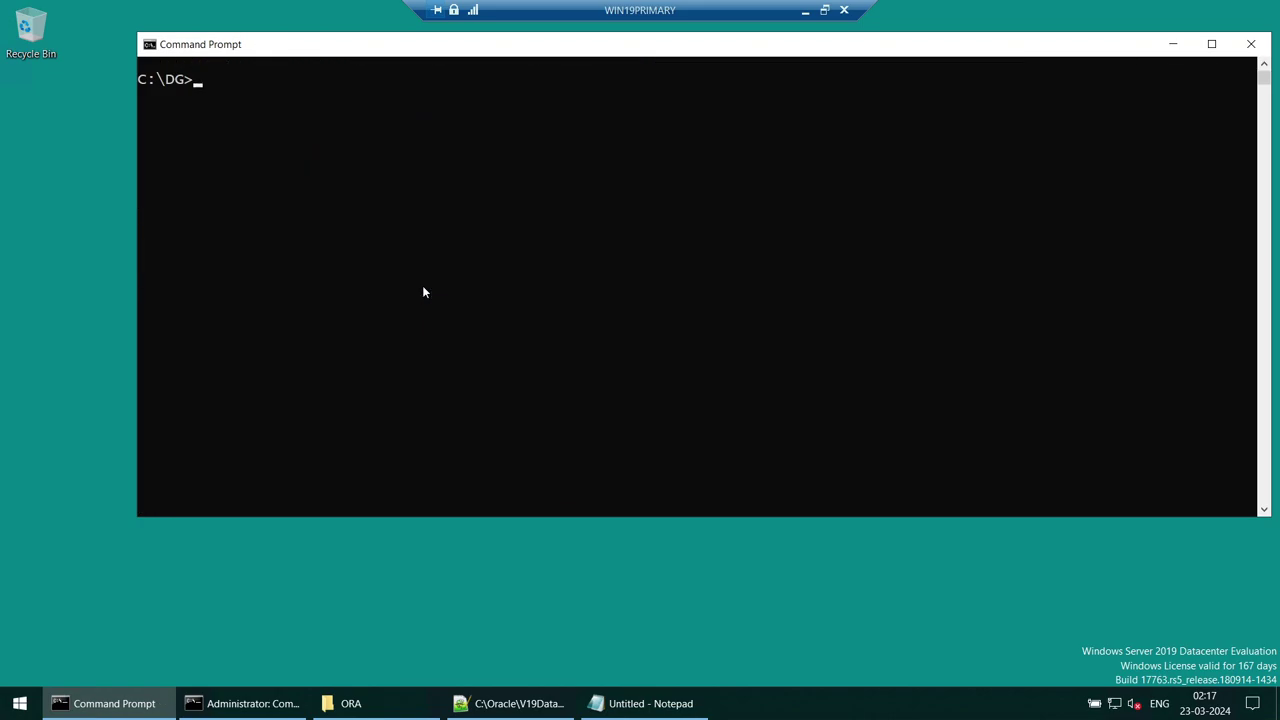
type("sqlplus / as sysdba")
key("Return")
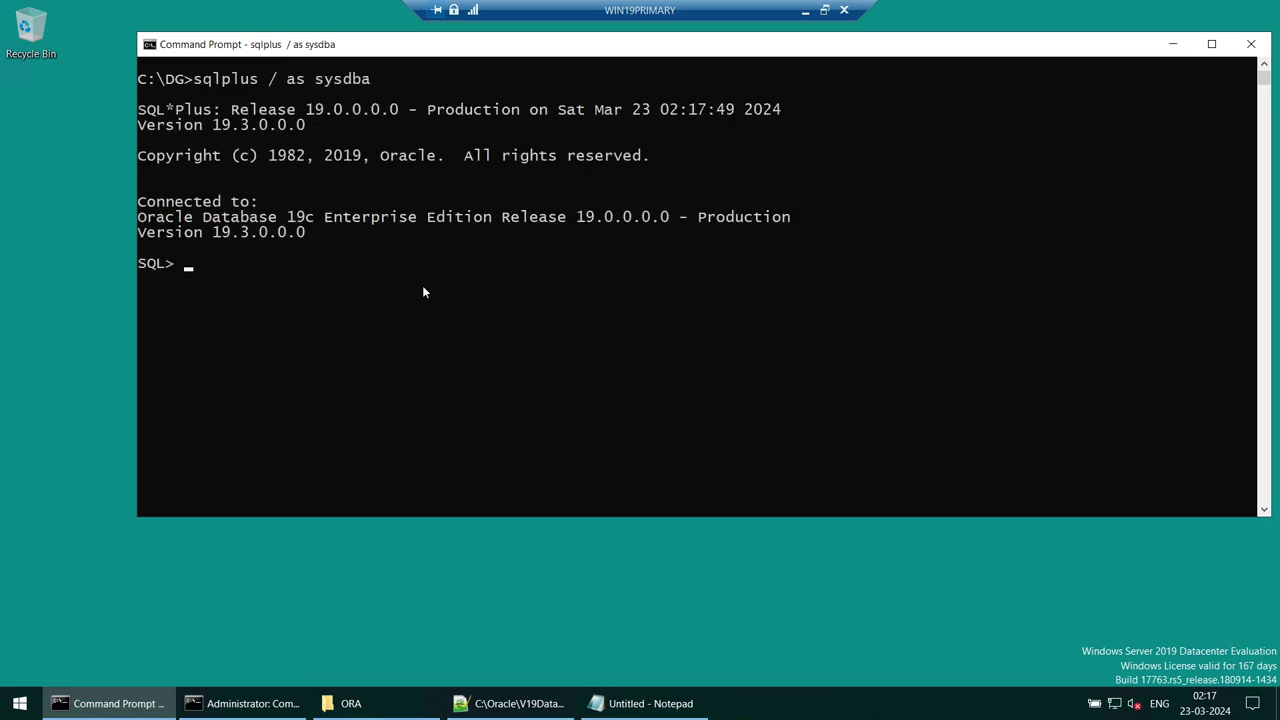
Step: Copy the V$DATABASE query on line 3 of setup_01_primary.sql from Notepad++ and run it in SQL*Plus
left_click(465, 703)
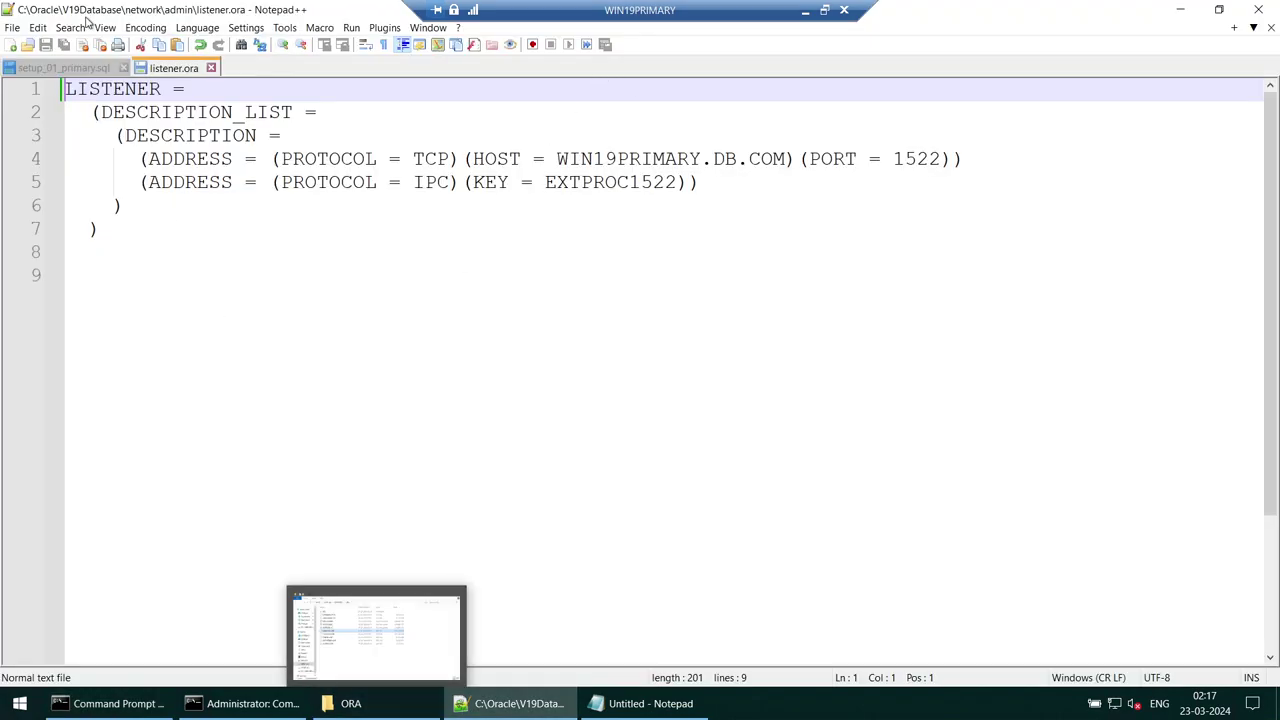
left_click(86, 70)
left_click_drag(78, 158, 77, 137)
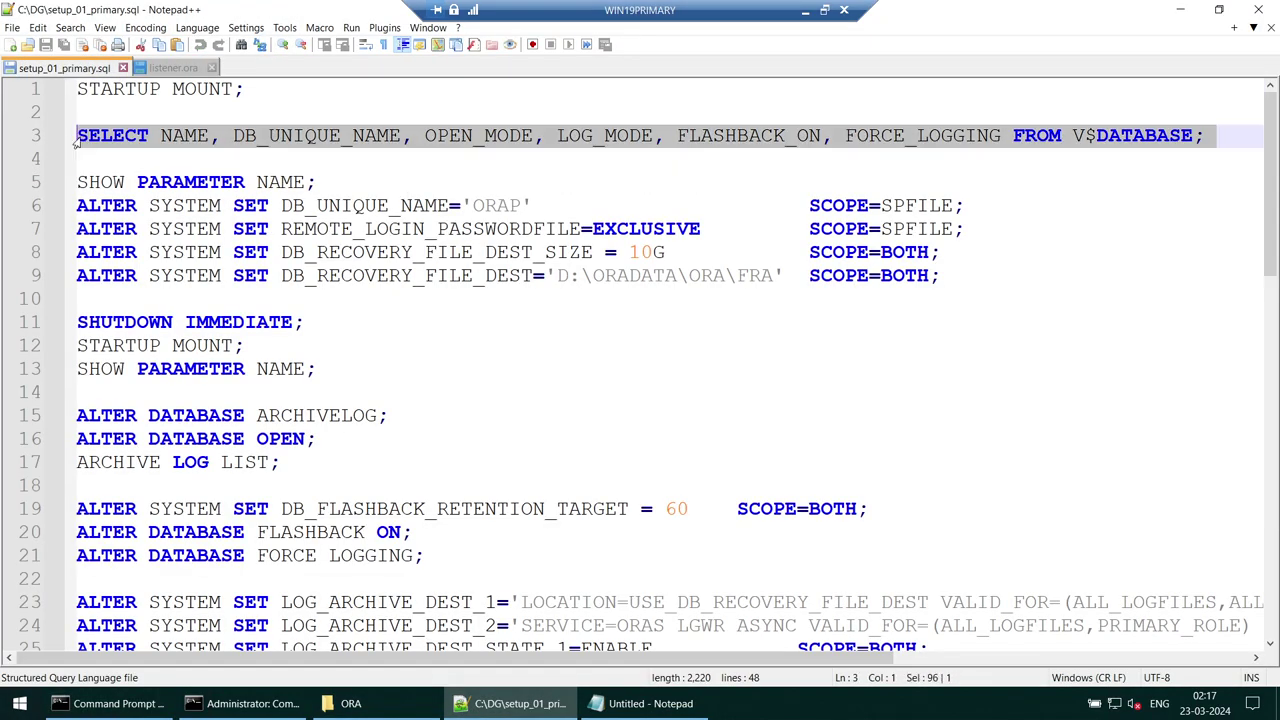
key("ctrl+c")
left_click(110, 703)
right_click(432, 354)
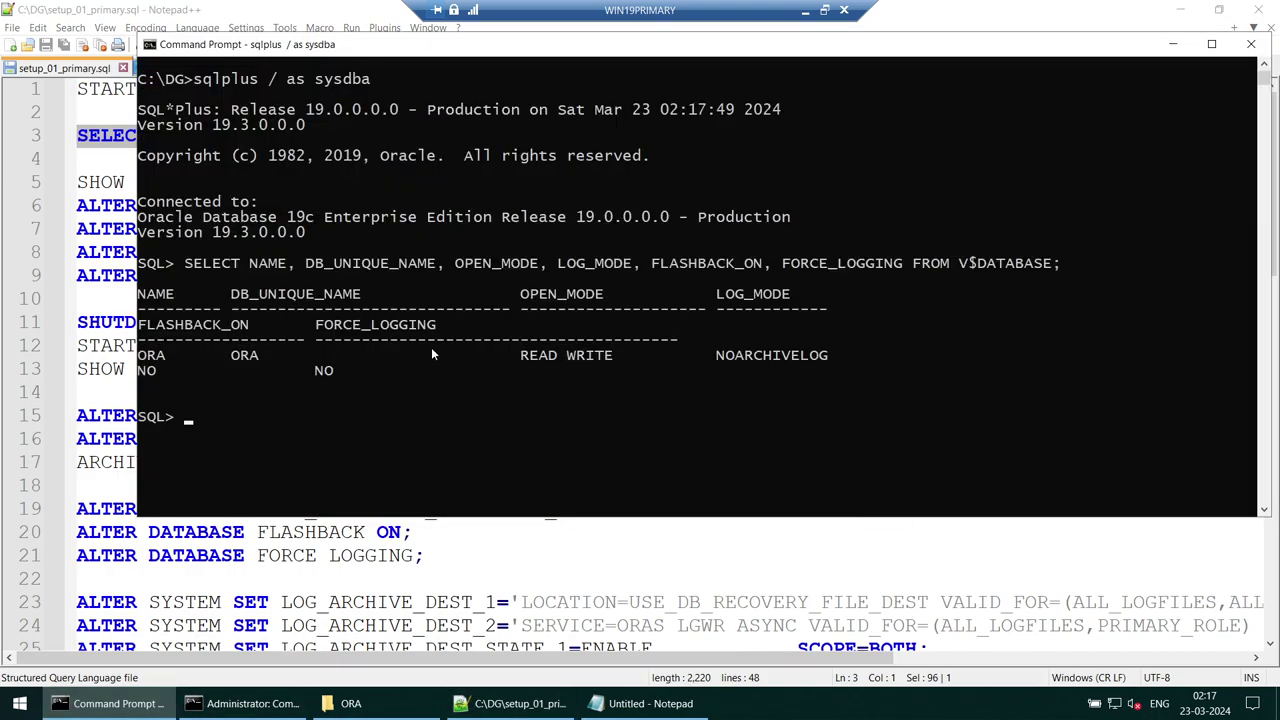
Step: Examine the LOG_MODE, FLASHBACK_ON, FORCE_LOGGING, DB_UNIQUE_NAME and NAME values in the query output
left_click_drag(714, 358, 824, 360)
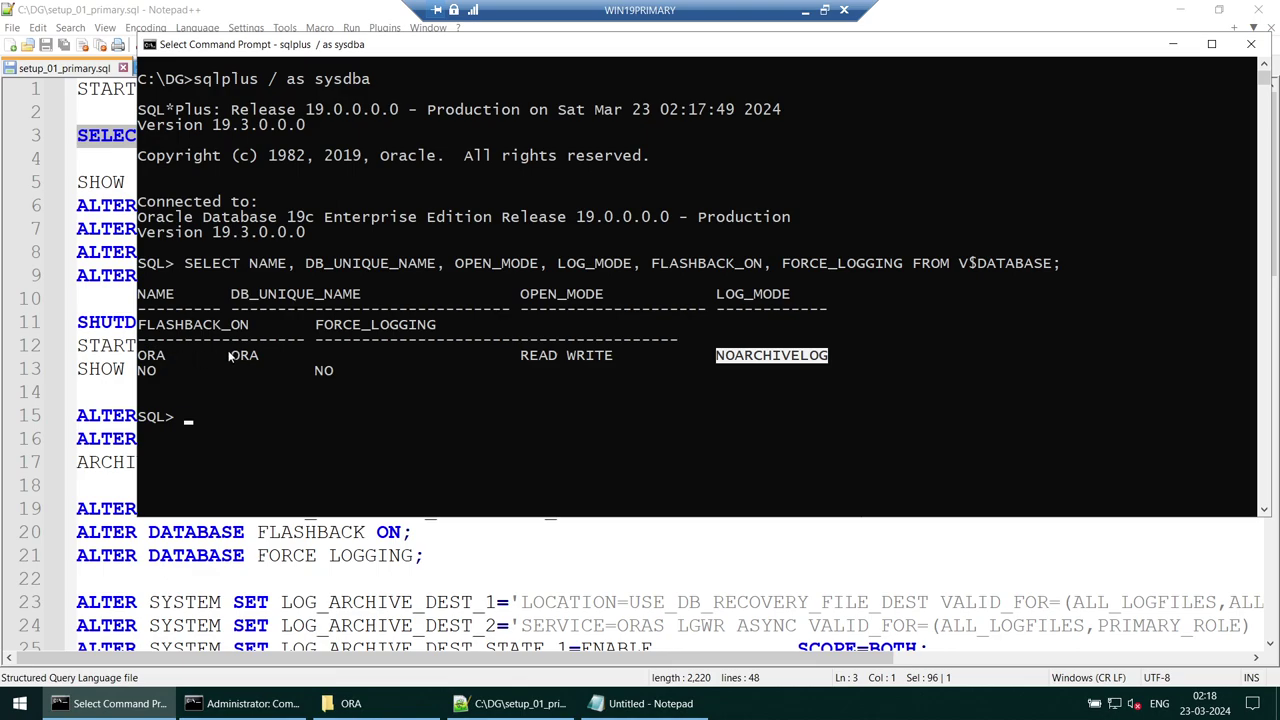
left_click(148, 375)
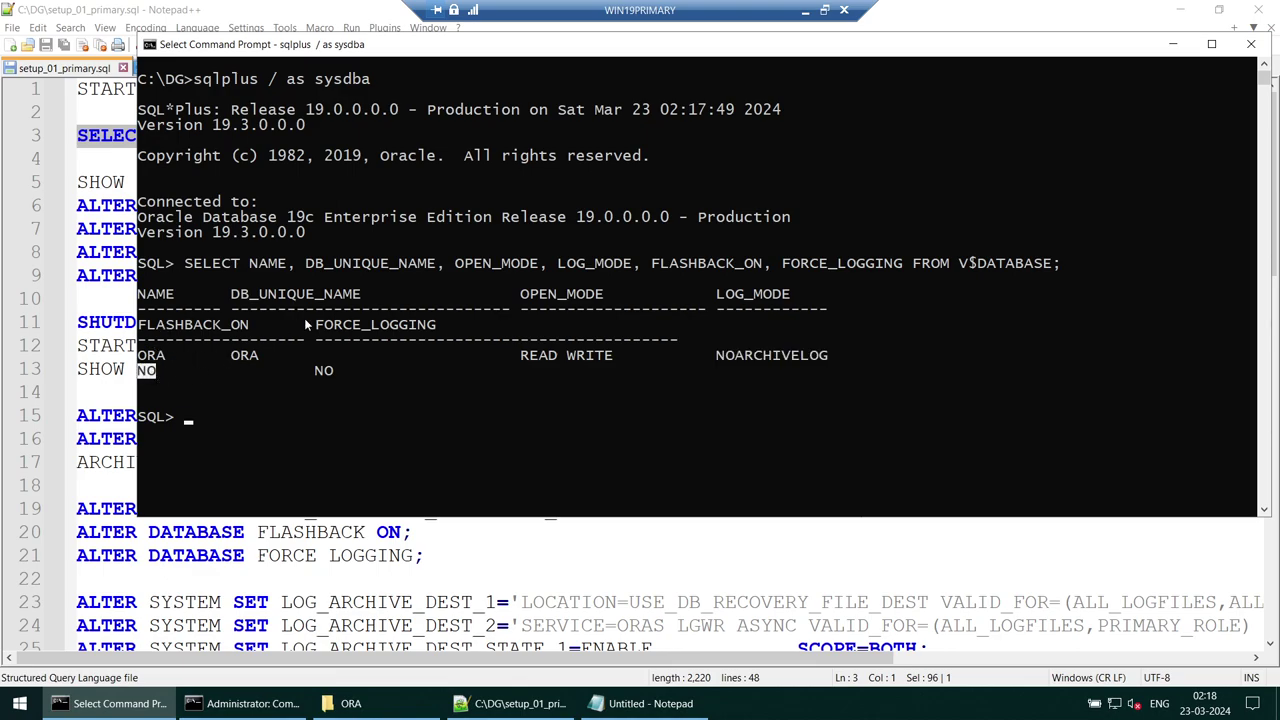
left_click_drag(315, 325, 415, 326)
left_click_drag(316, 366, 334, 377)
left_click_drag(233, 358, 251, 360)
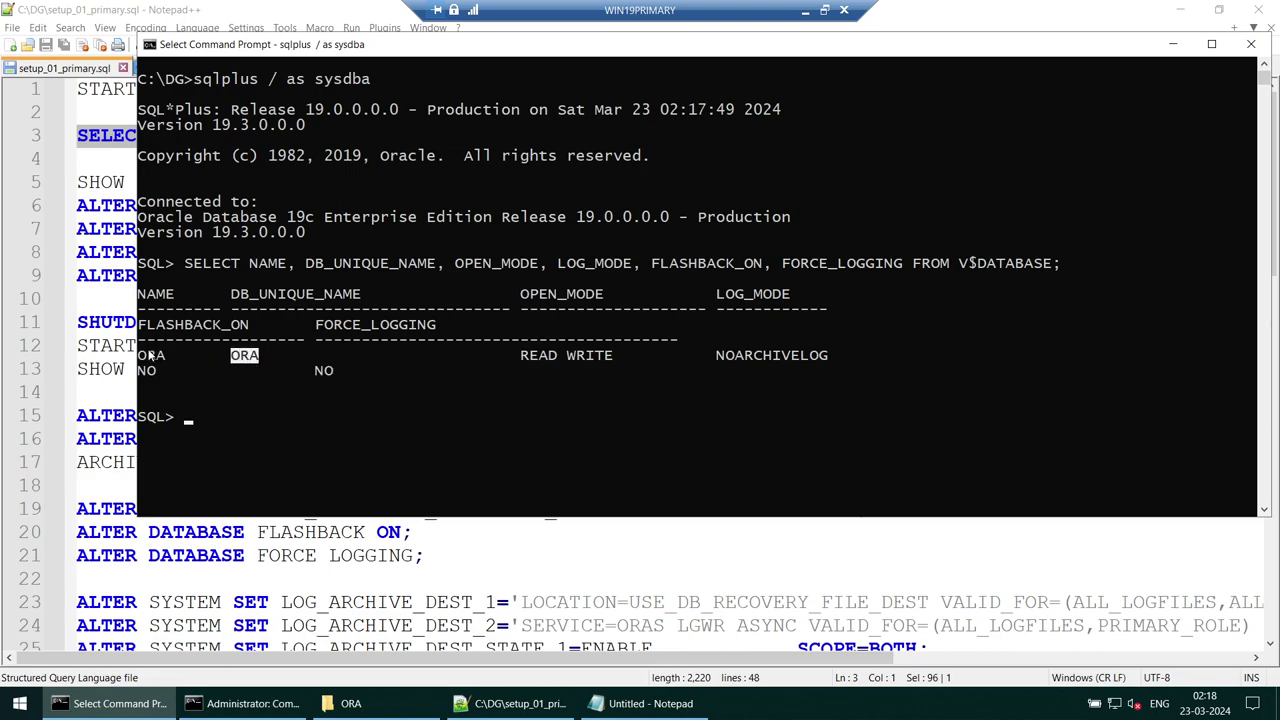
left_click_drag(139, 356, 158, 362)
left_click(72, 355)
Step: Browse to C:\DG in File Explorer and copy the file name setup_01_primary.sql
left_click(345, 703)
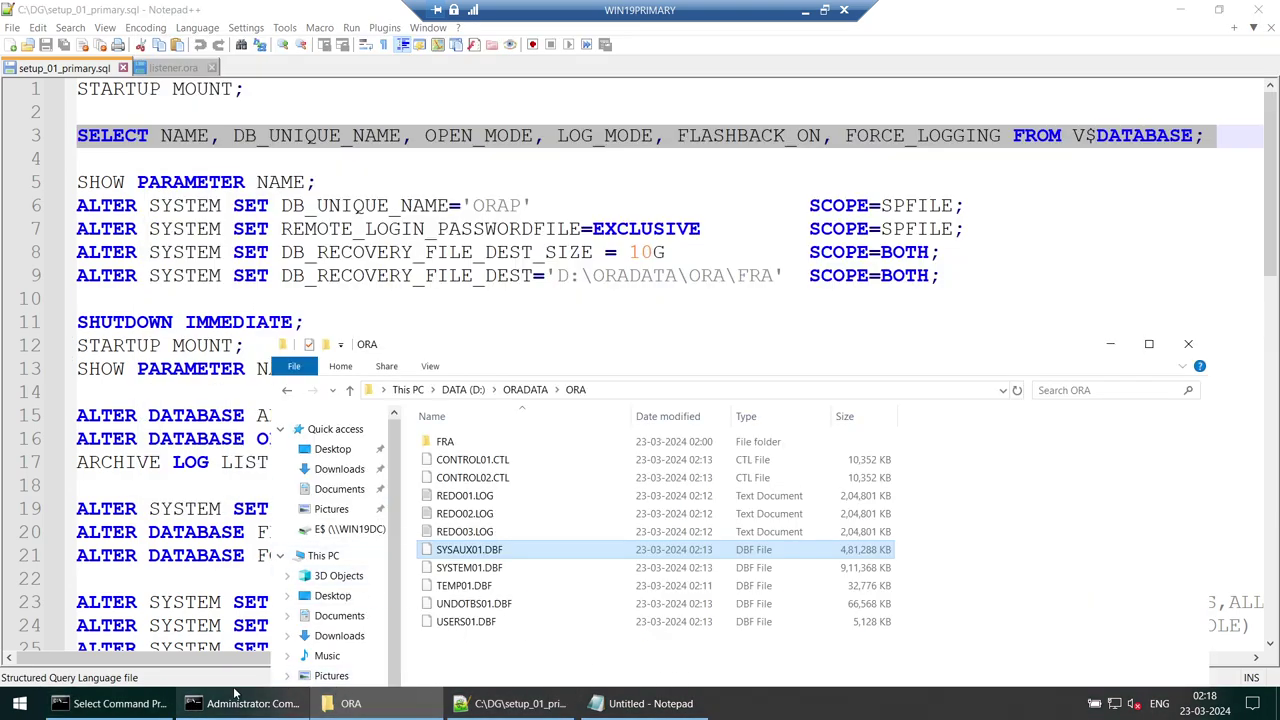
left_click(323, 555)
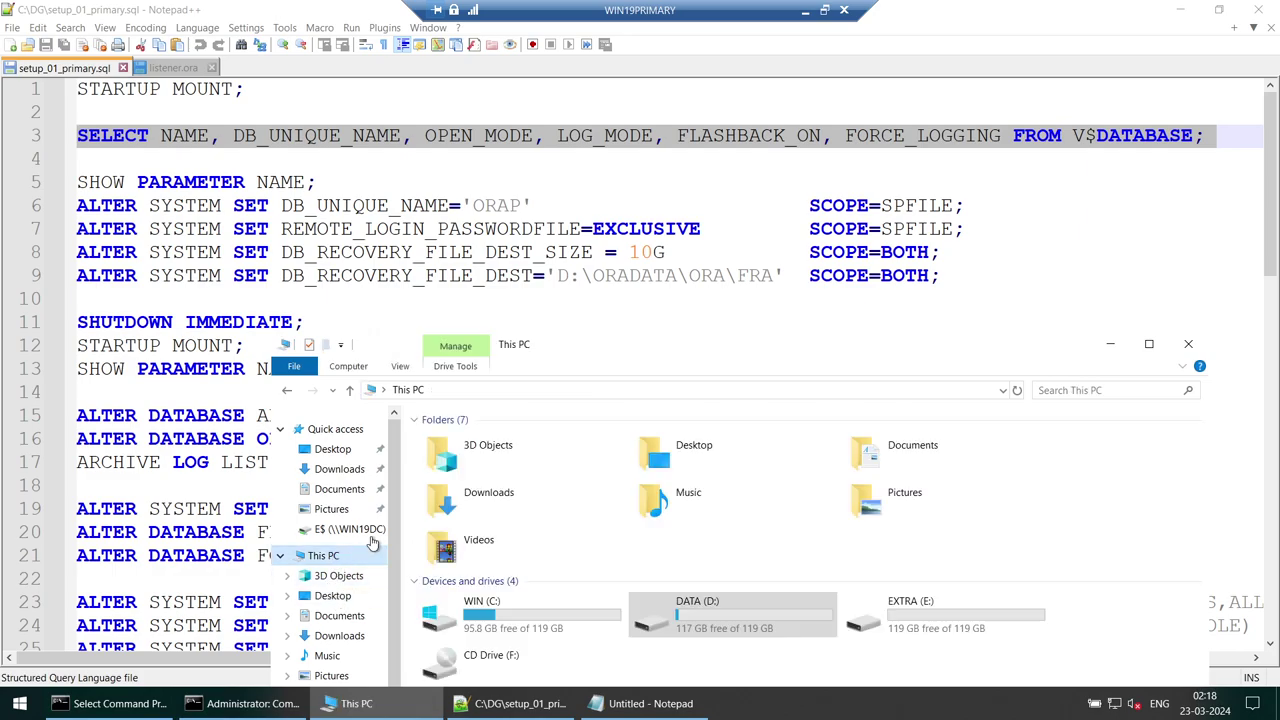
double_click(545, 602)
double_click(443, 443)
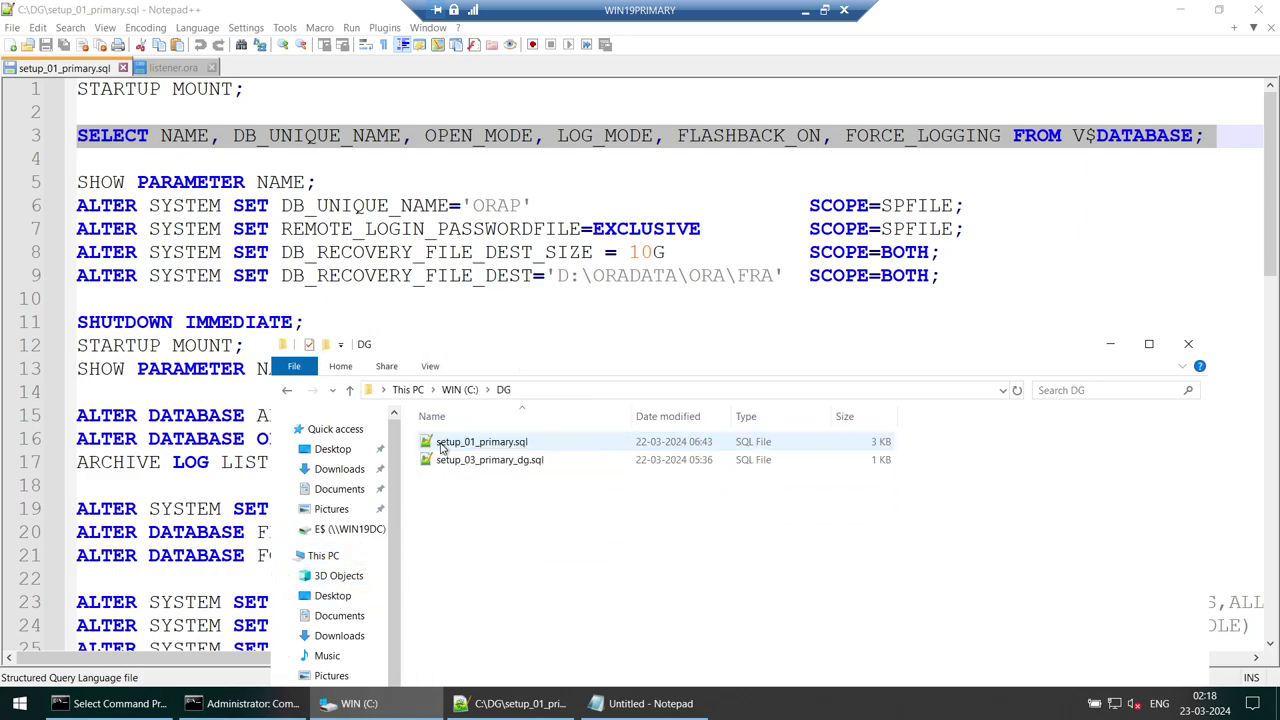
left_click(441, 449)
left_click(531, 450)
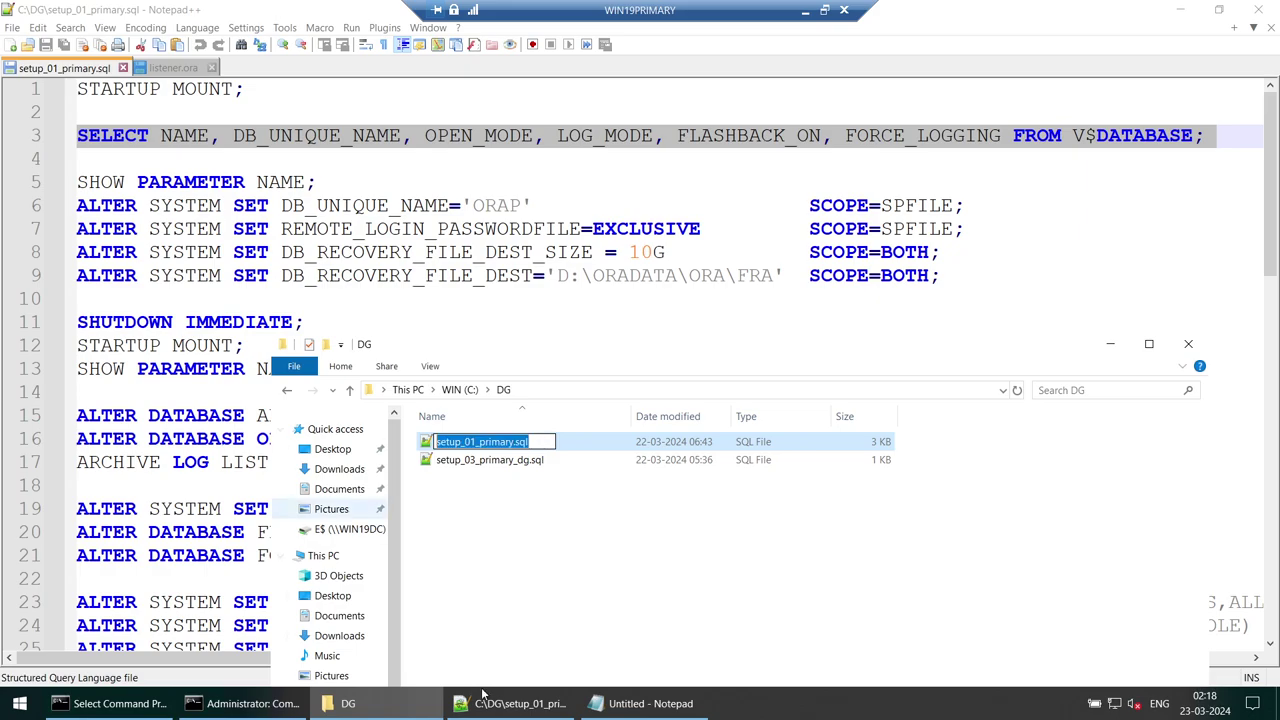
left_click(110, 703)
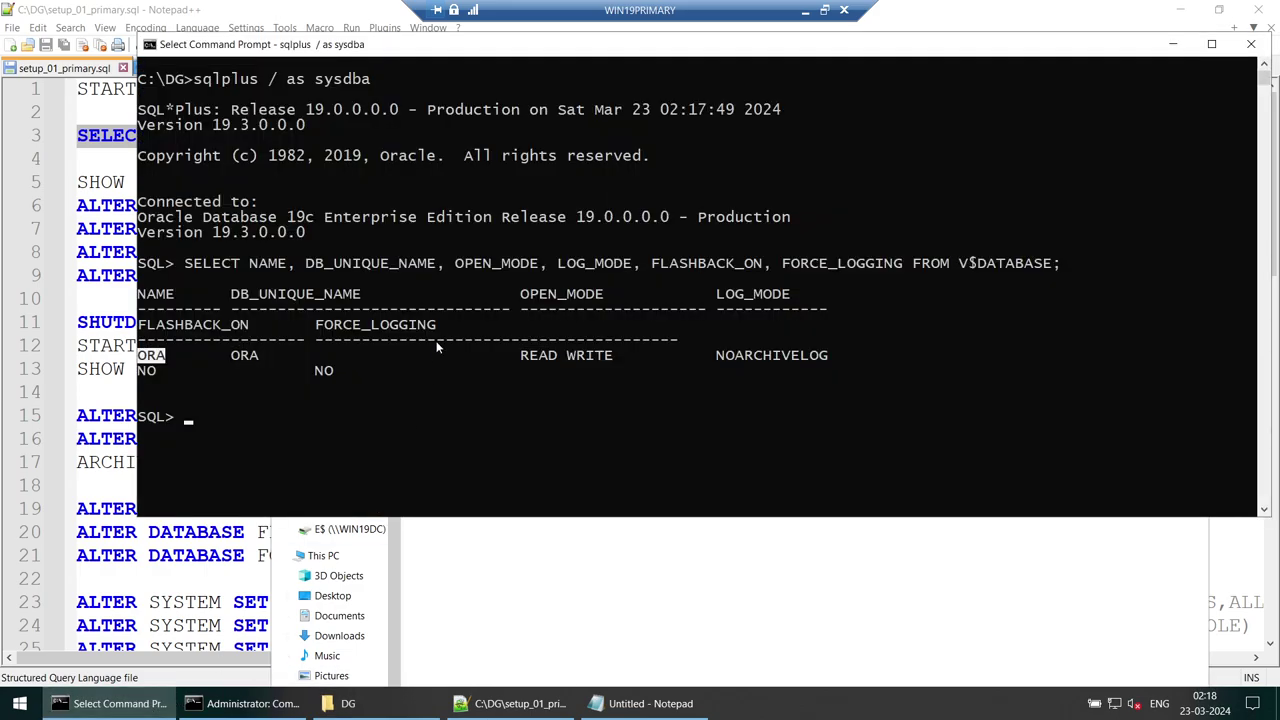
key("Up")
key("Up")
key("Up")
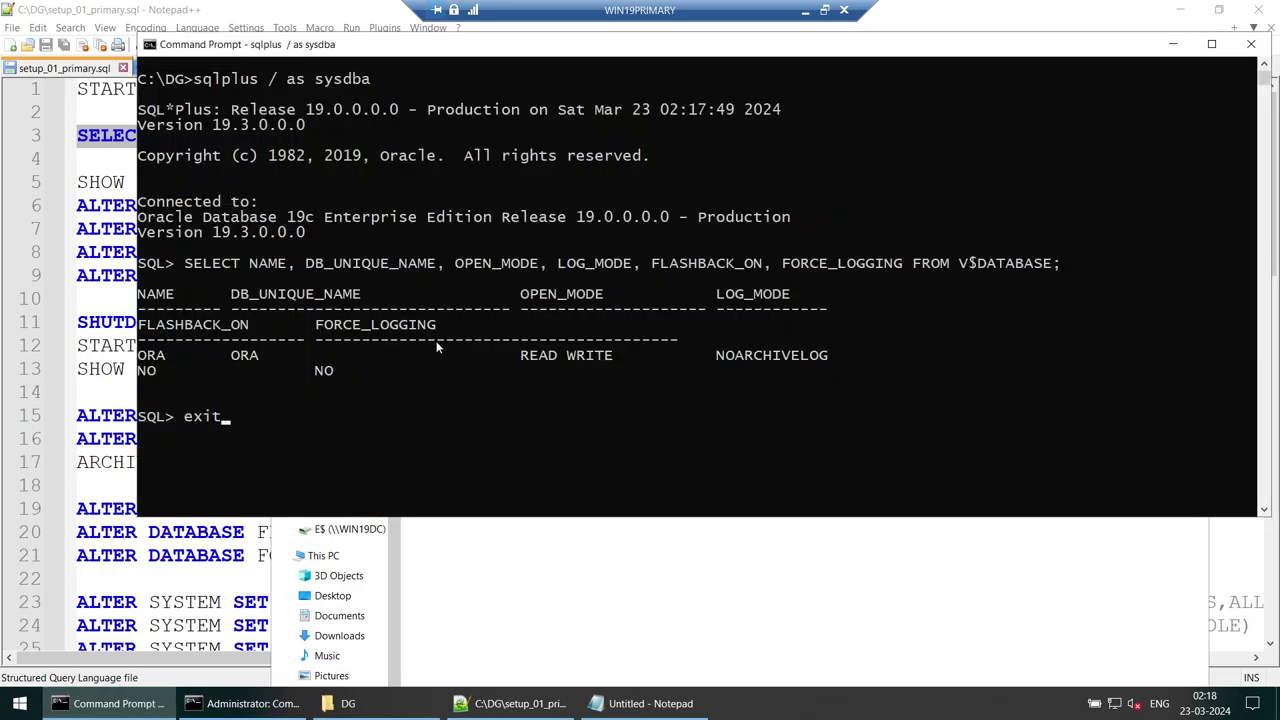
key("Return")
type("@")
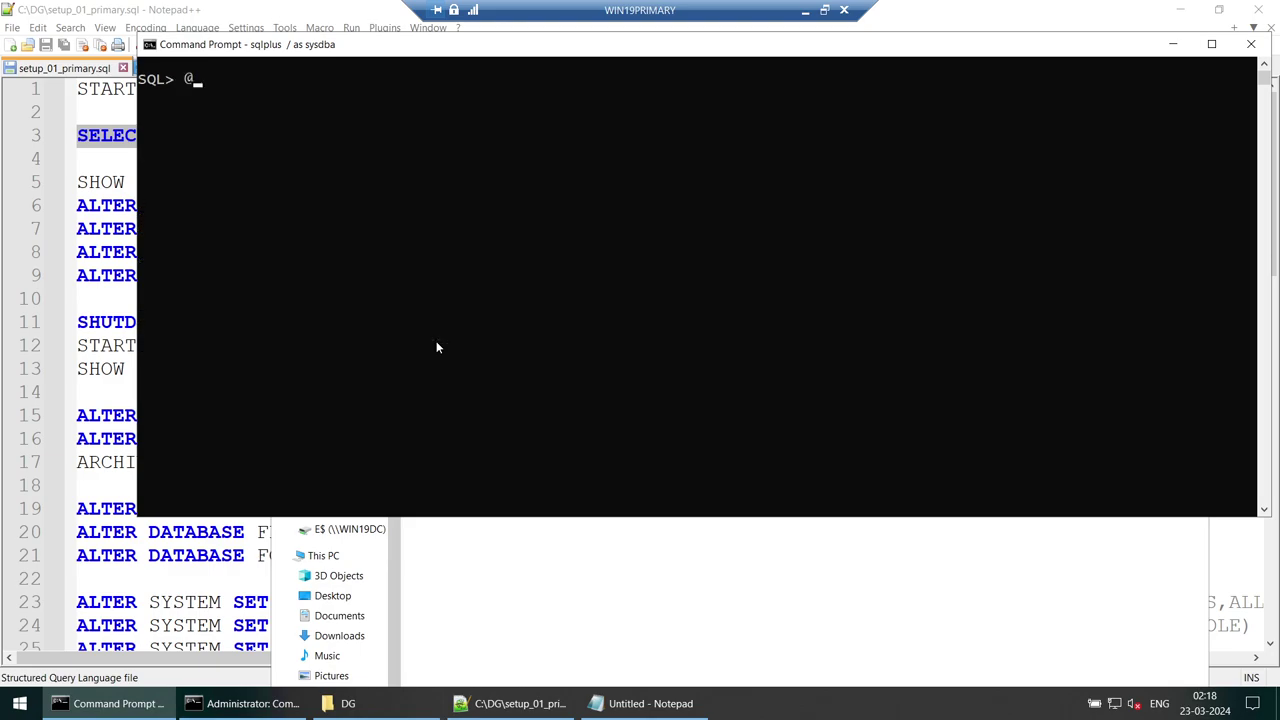
type("setup_01_primary.sql")
key("Return")
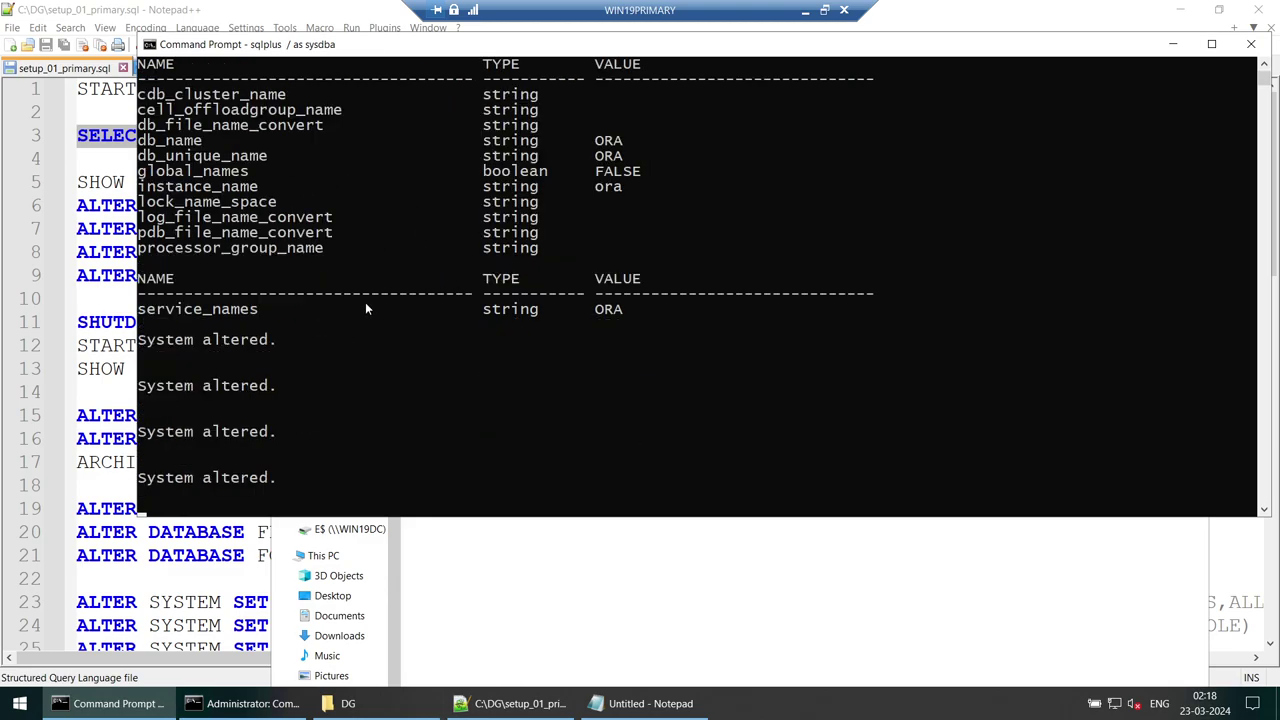
Step: In Notepad++, review the DB_UNIQUE_NAME, password file and recovery file destination settings on lines 6–9 of setup_01_primary.sql
left_click(1173, 44)
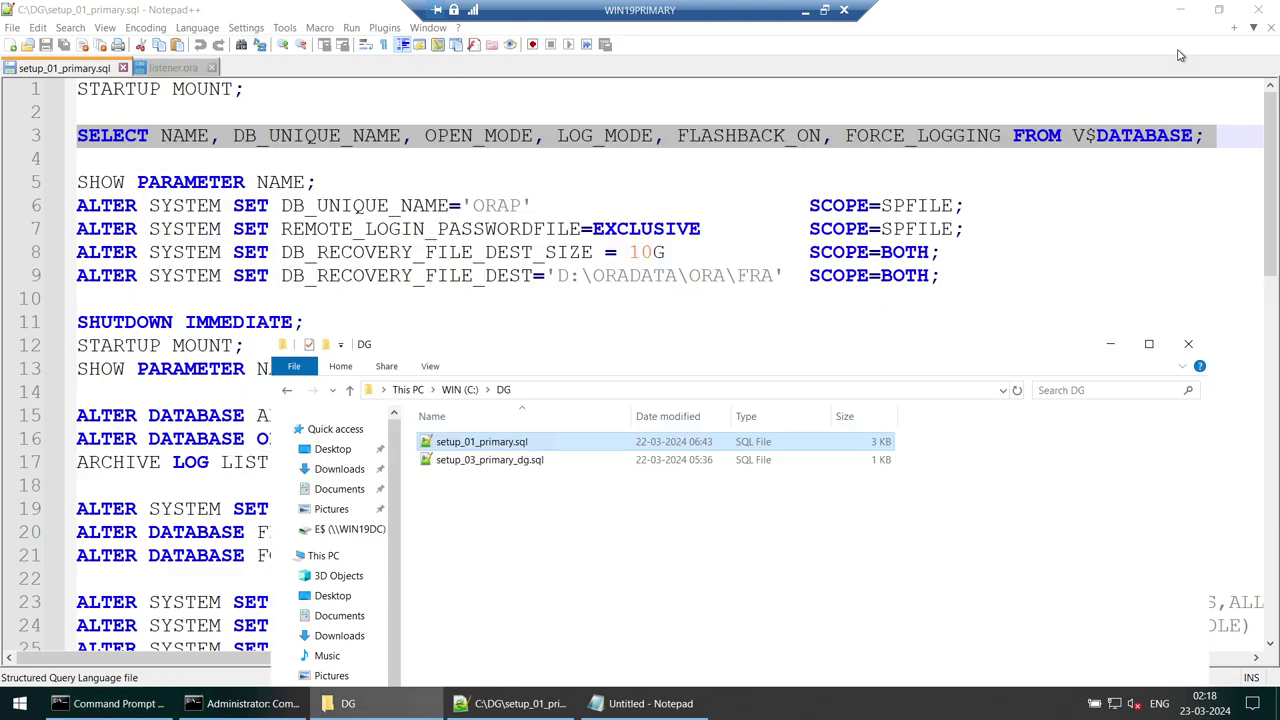
left_click(193, 318)
left_click(317, 206)
left_click(757, 280, "shift")
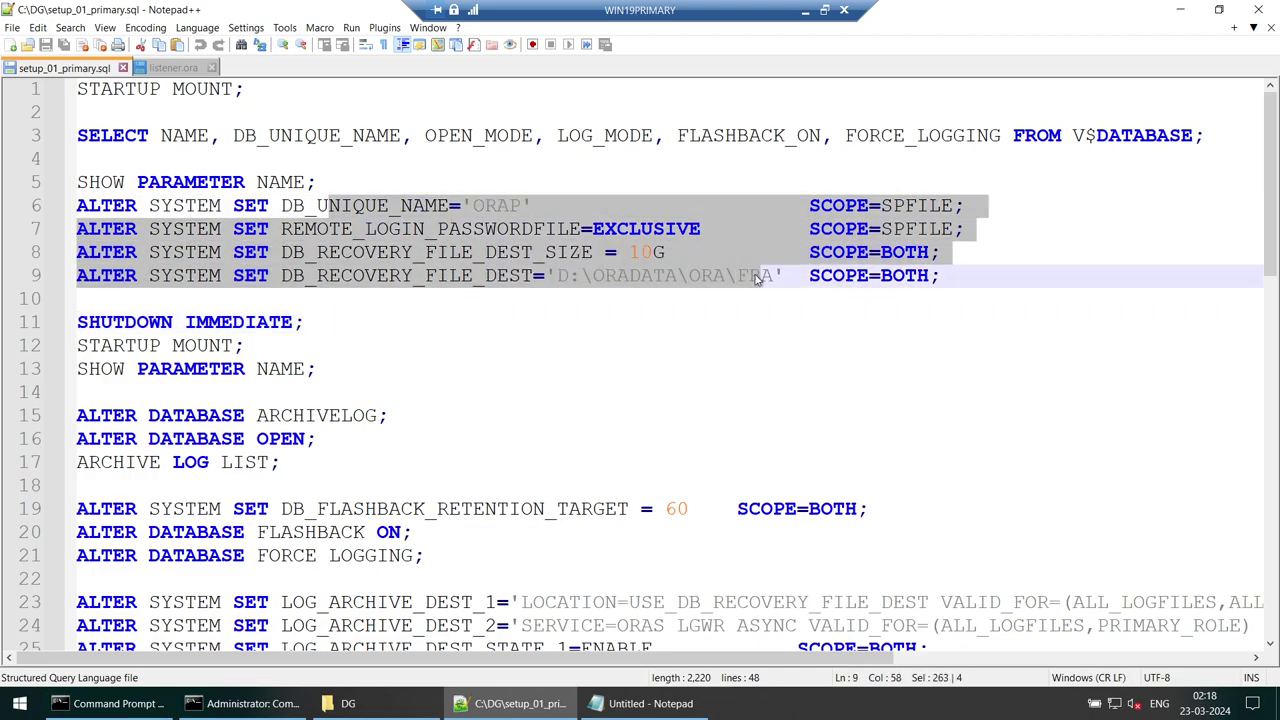
Step: Review the SHUTDOWN IMMEDIATE, STARTUP MOUNT and SHOW PARAMETER NAME commands on lines 11–13
double_click(170, 322)
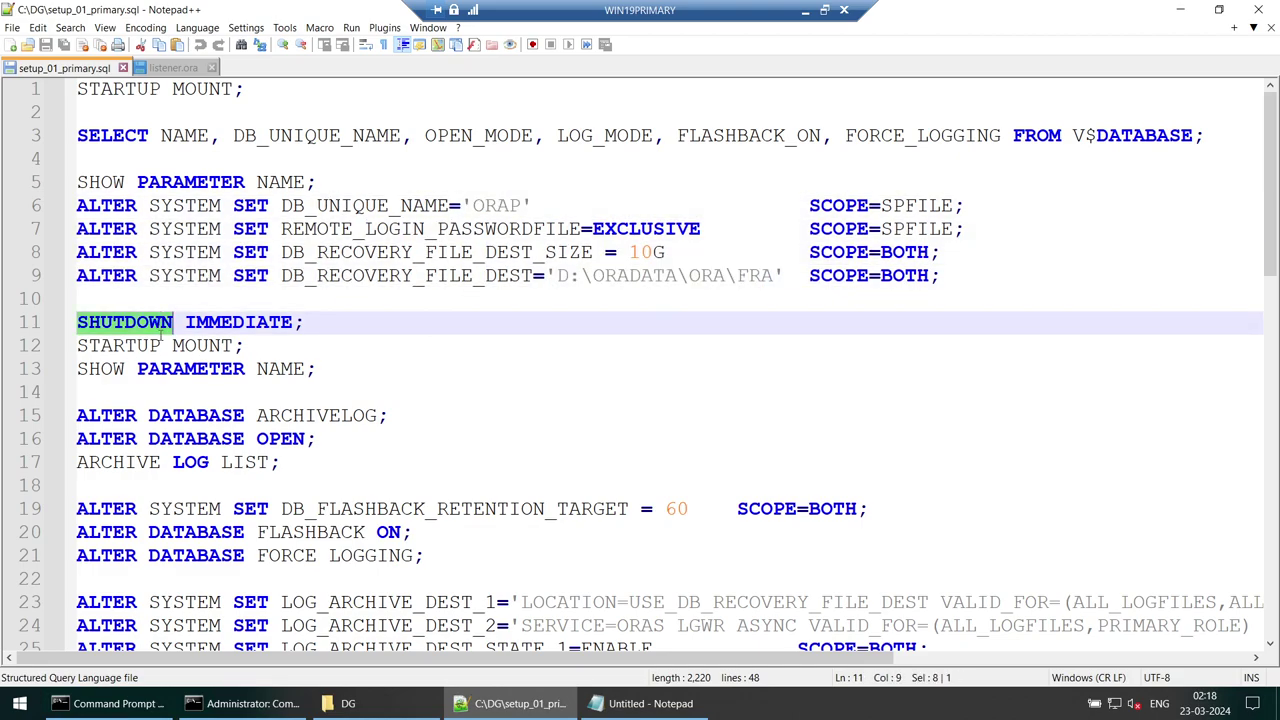
double_click(197, 346)
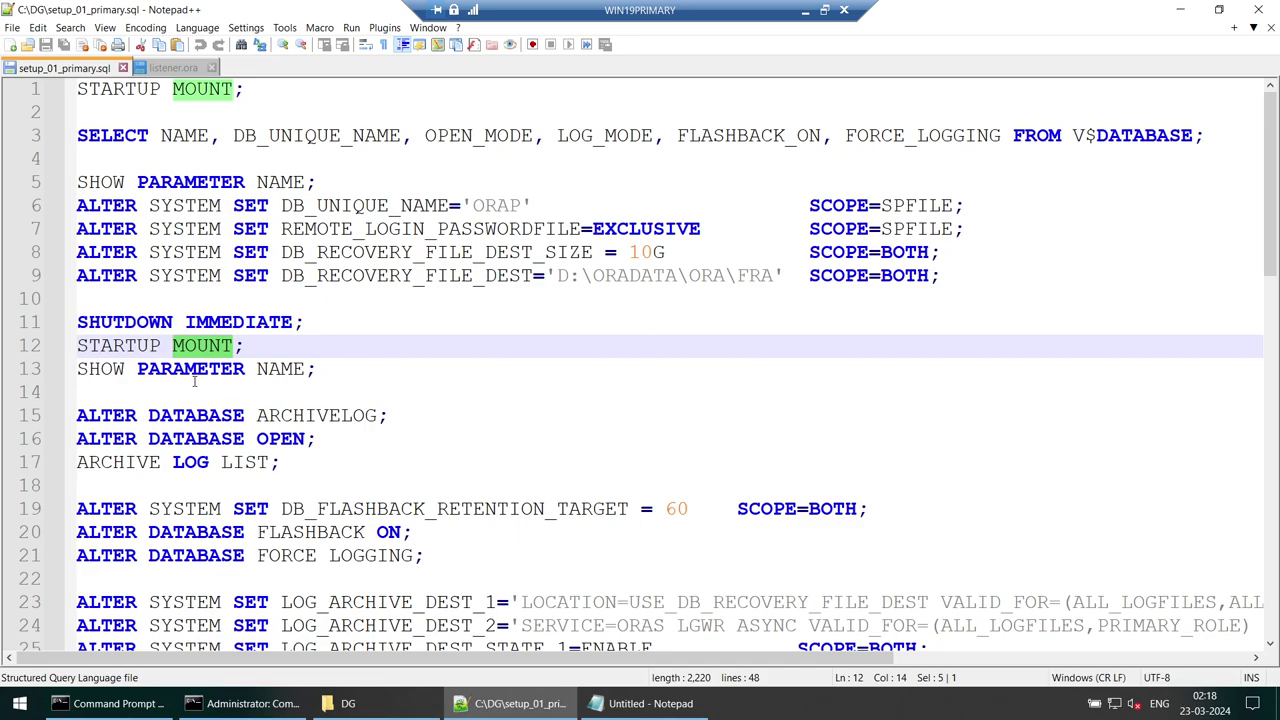
left_click(362, 370)
left_click(79, 318, "shift")
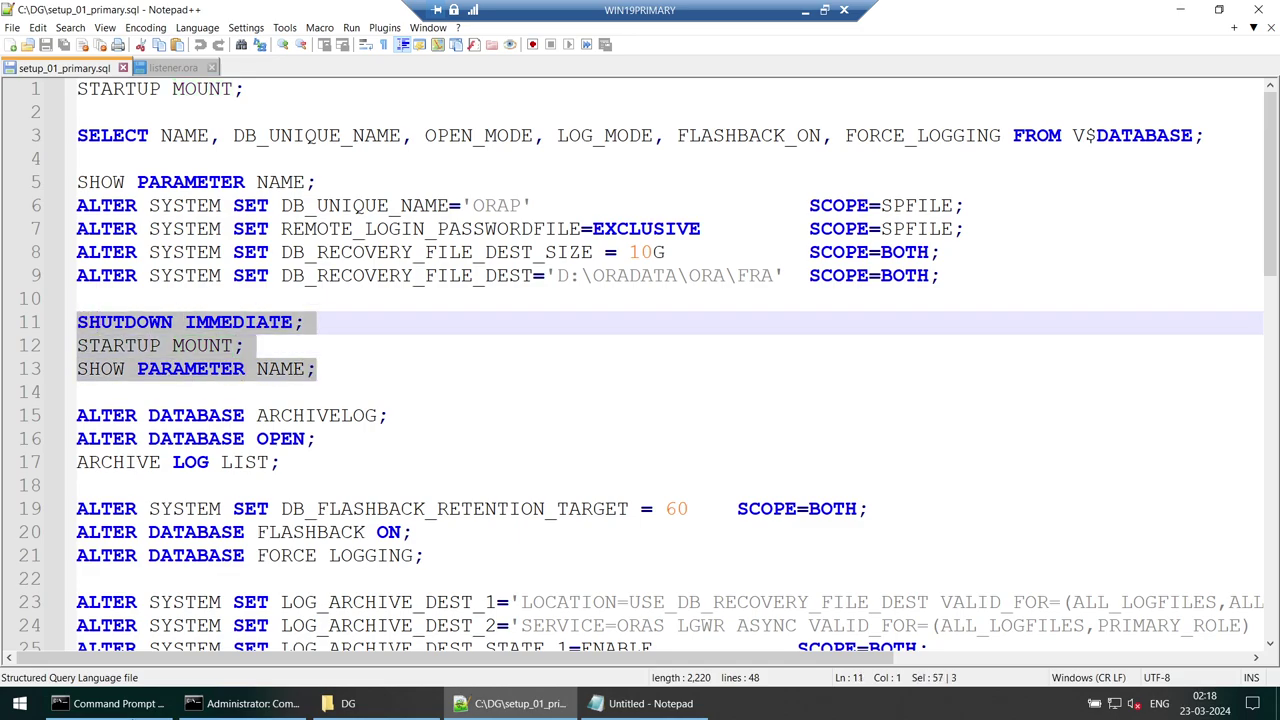
Step: Minimise the Notepad++ and DG folder windows and bring the SQL*Plus window to the front to follow the script's progress
left_click(110, 703)
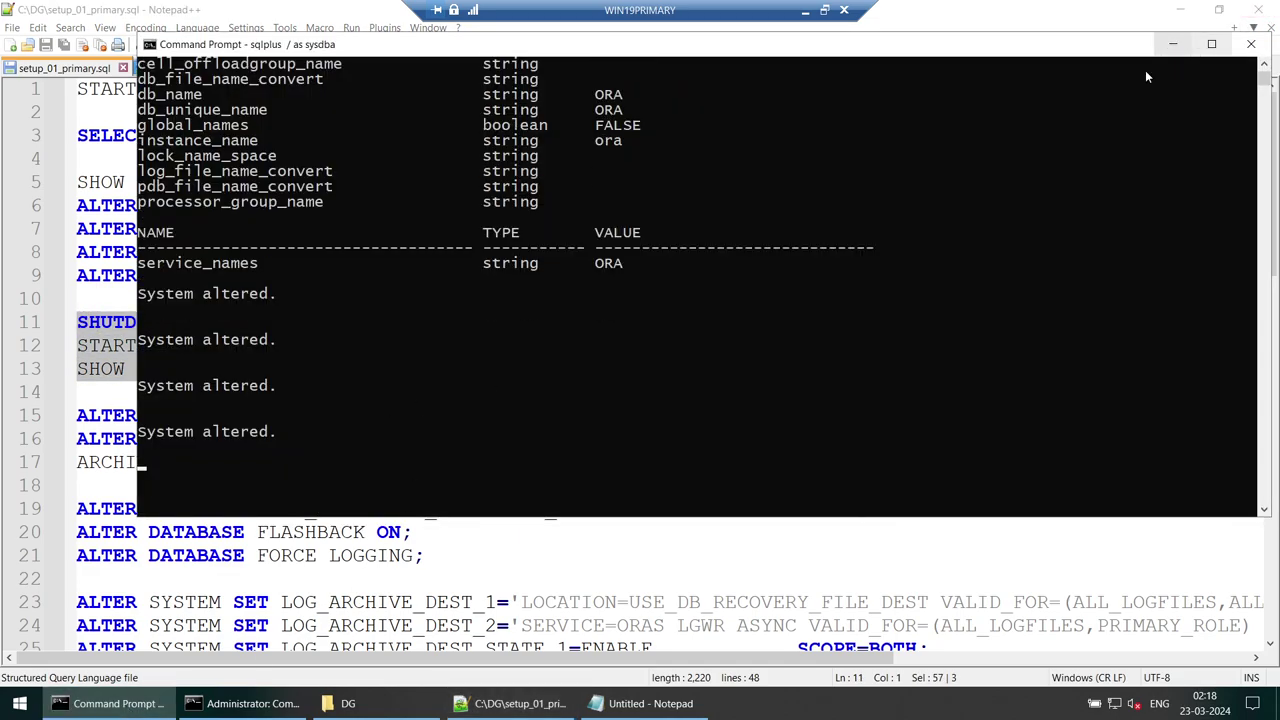
left_click(1182, 10)
left_click(1173, 44)
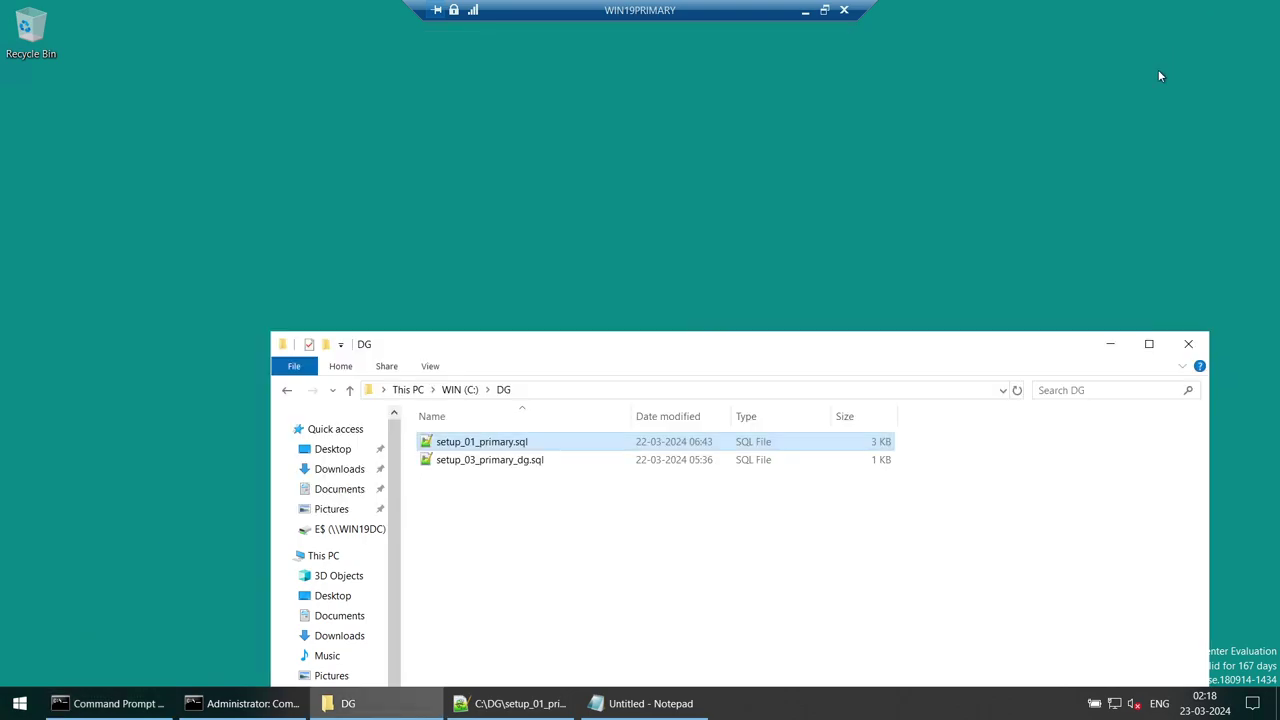
left_click(1109, 343)
left_click(155, 703)
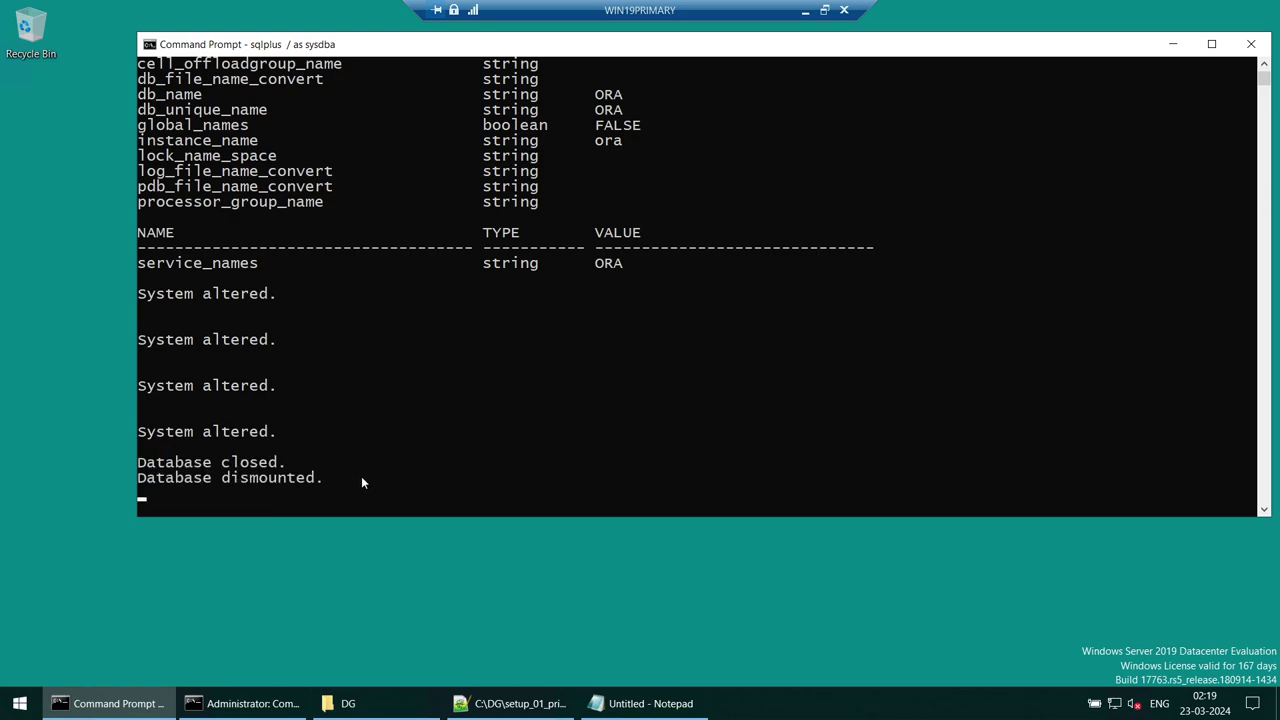
left_click(808, 11)
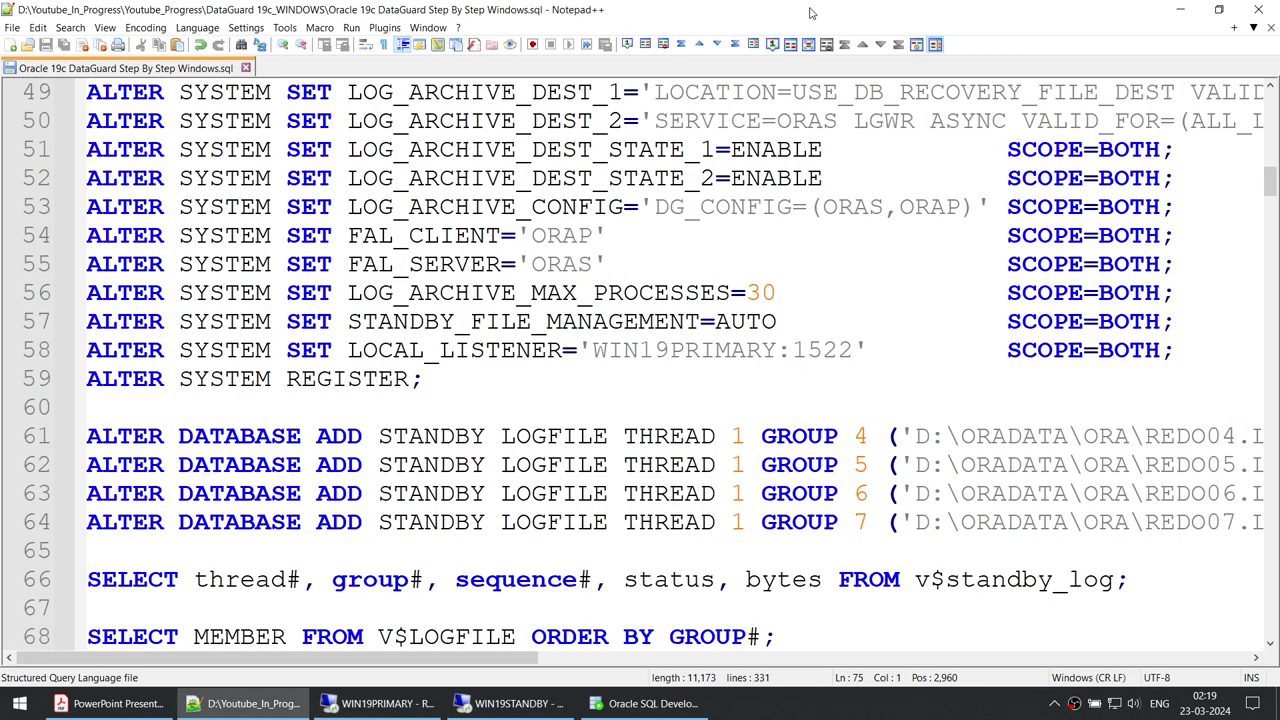
key("F5")
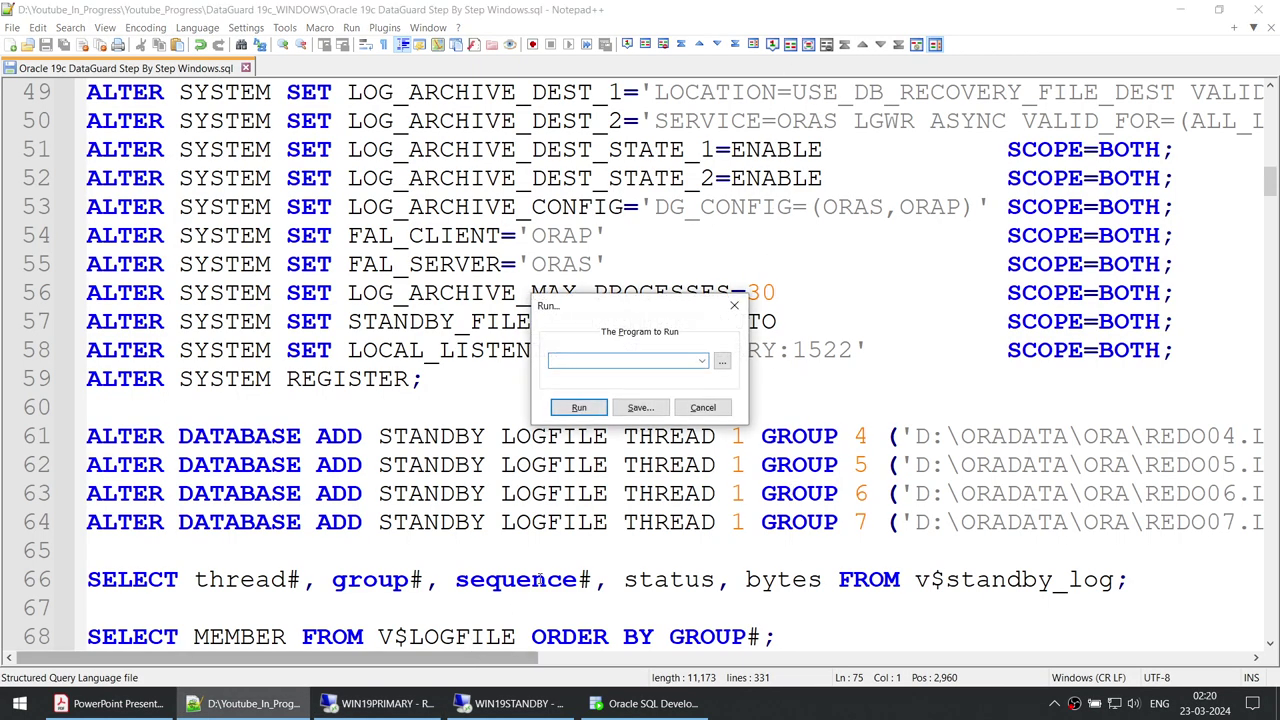
key("Escape")
left_click(380, 703)
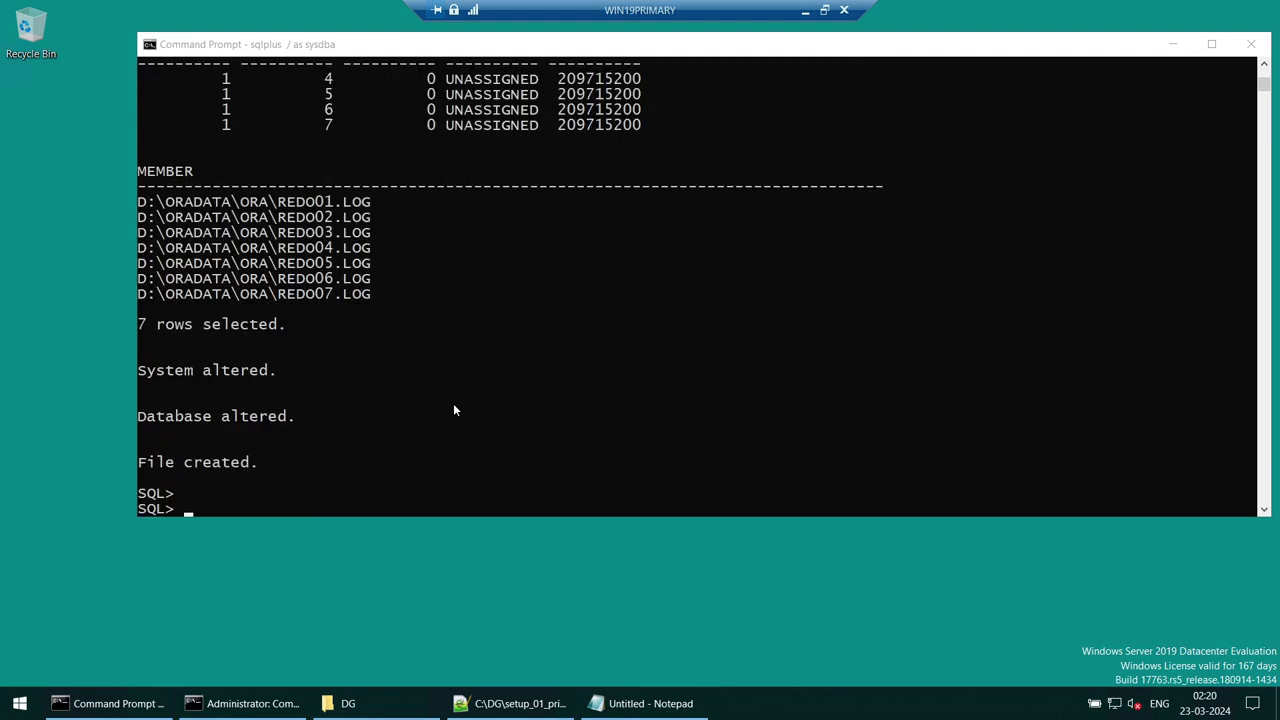
Step: In the script output, examine the db_unique_name and service_names values after the restart and the database log mode
scroll(453, 410, "up", 8)
scroll(453, 403, "up", 10)
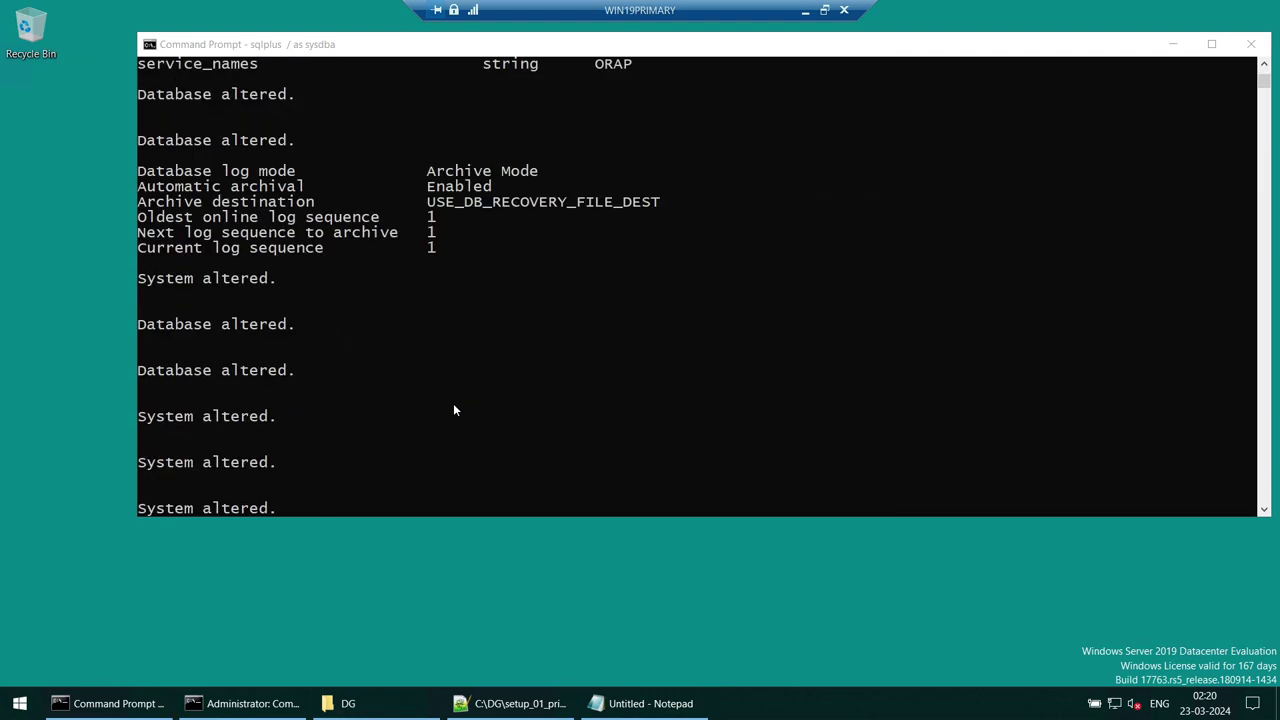
scroll(406, 242, "up", 9)
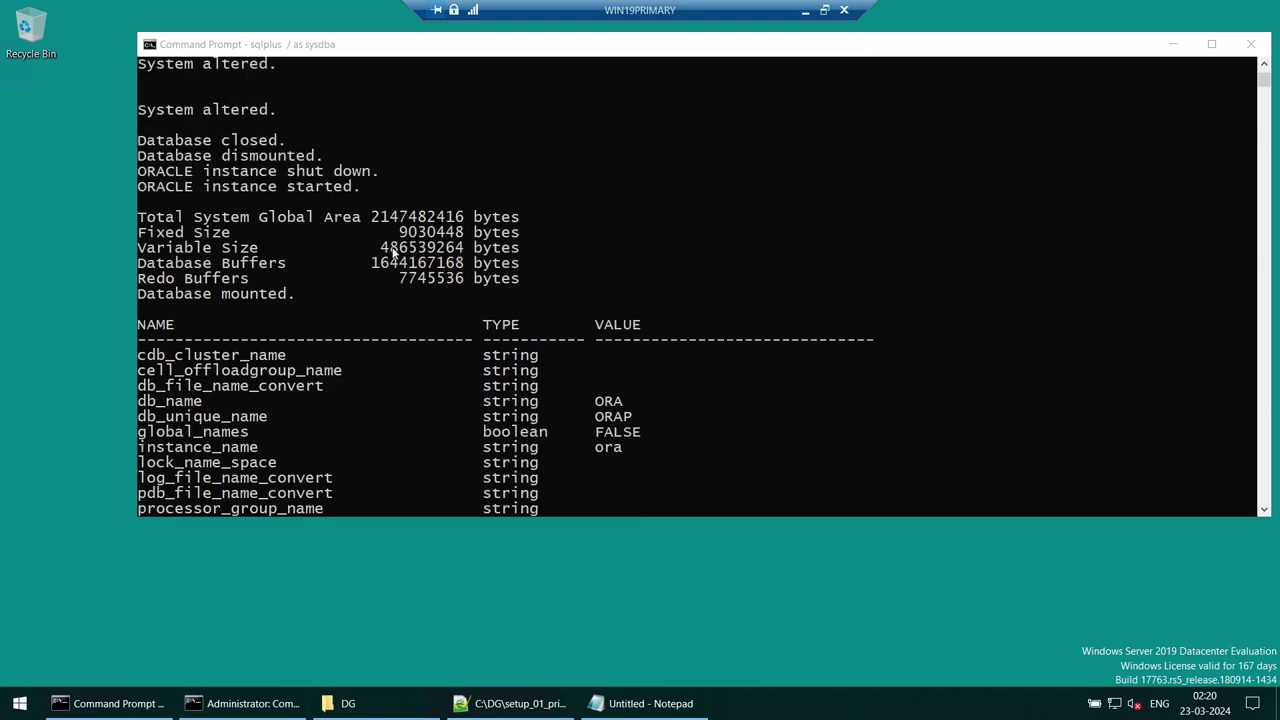
scroll(443, 328, "down", 3)
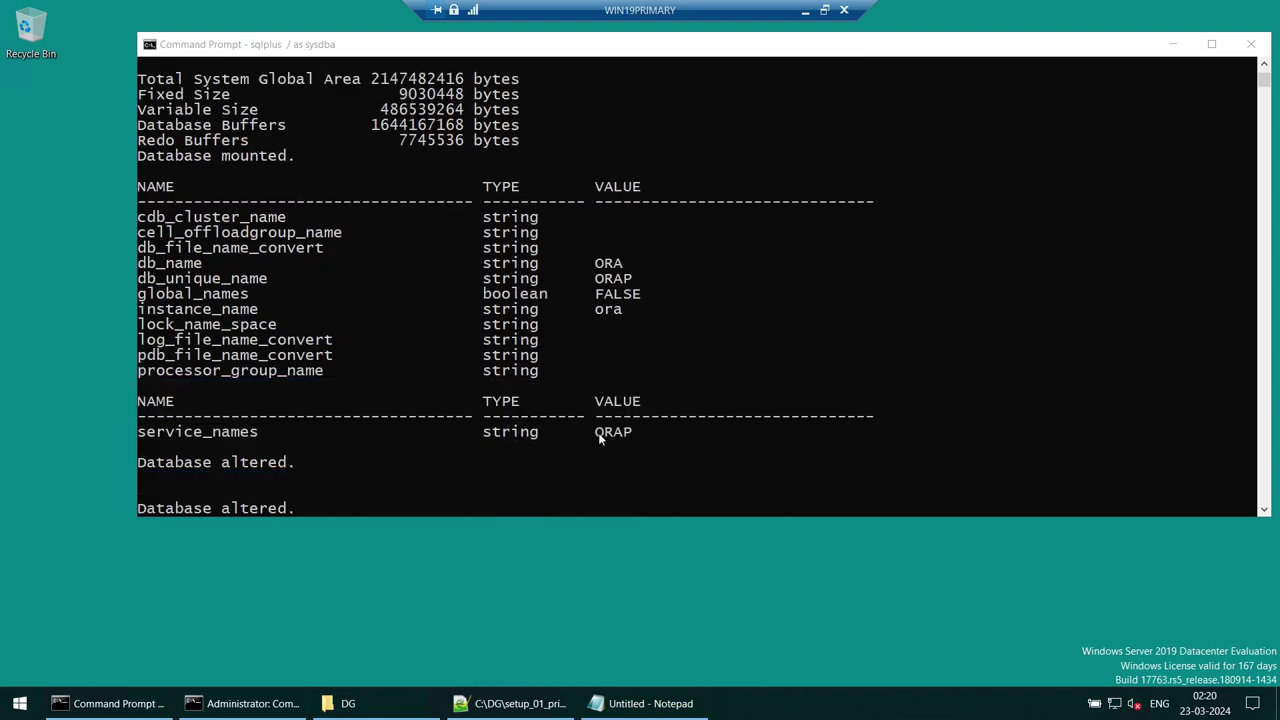
left_click(598, 279)
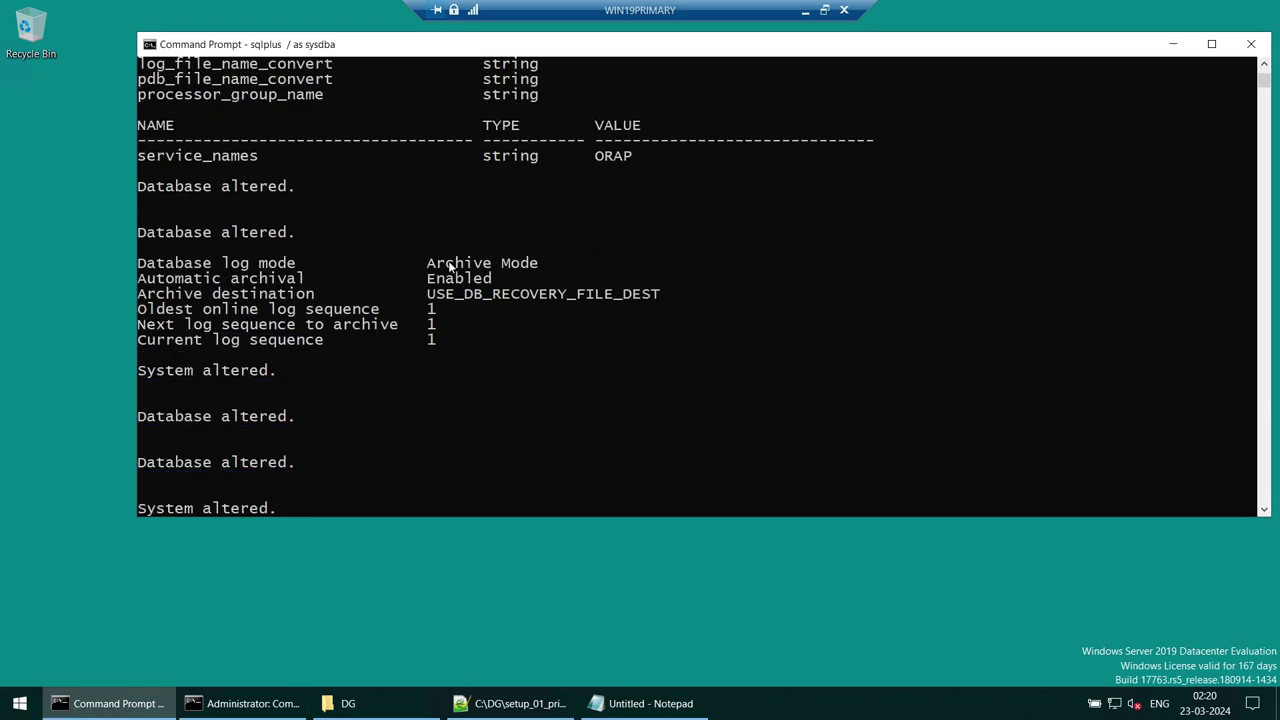
left_click_drag(428, 263, 548, 268)
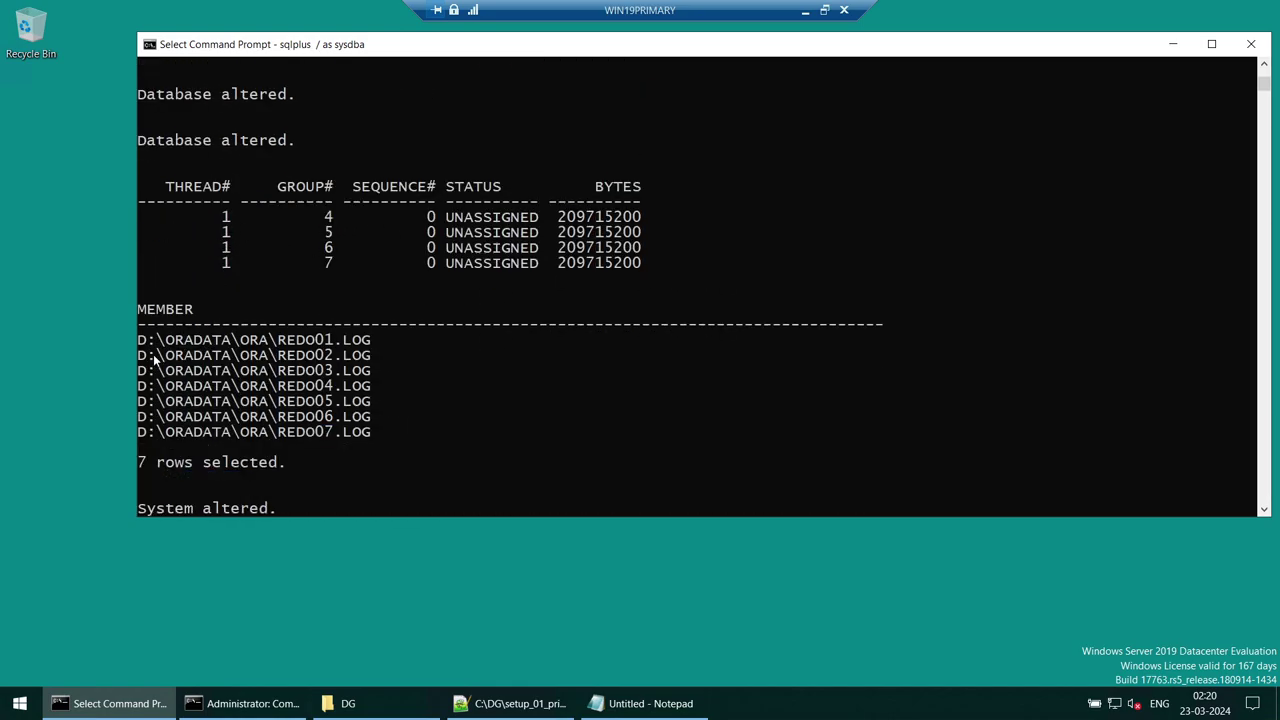
Step: Examine the redo log member files, including the added standby logs, and the end of the script output
left_click_drag(145, 340, 366, 432)
left_click(360, 430)
left_click_drag(305, 385, 340, 416)
left_click(390, 394)
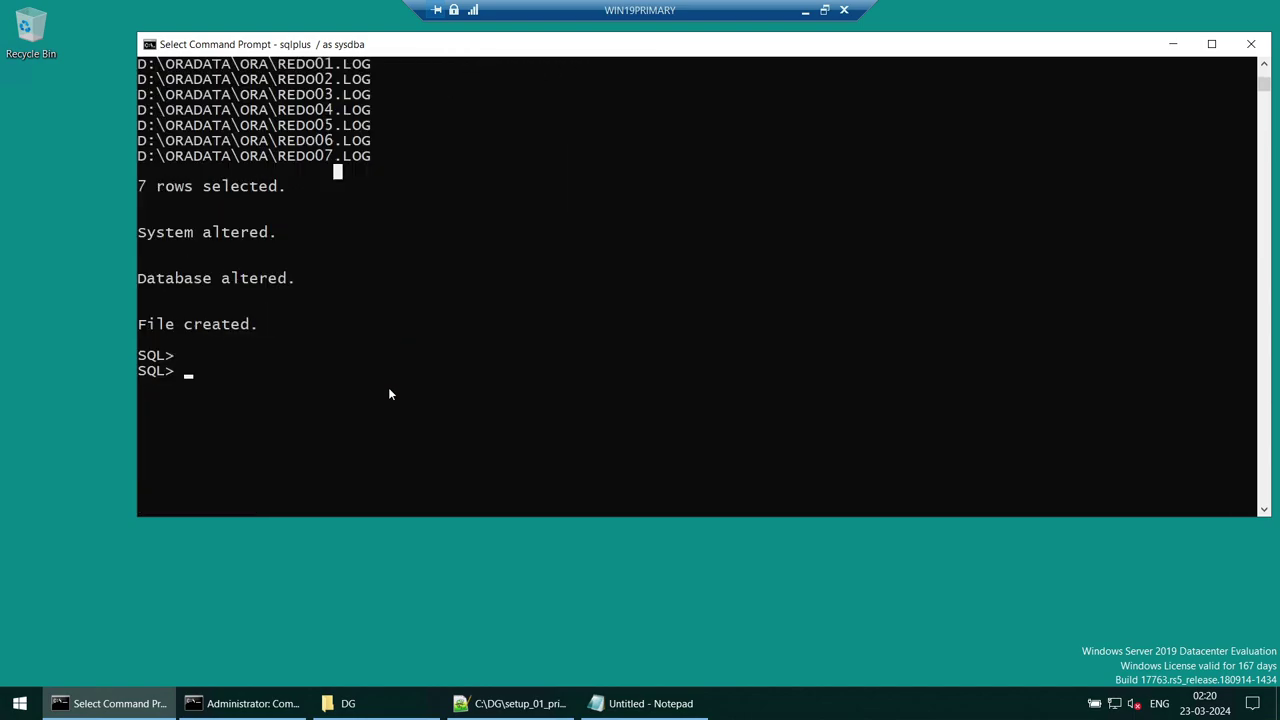
Step: Examine the end of the setup script's output in the SQL*Plus window on the primary server
left_click_drag(151, 283, 256, 282)
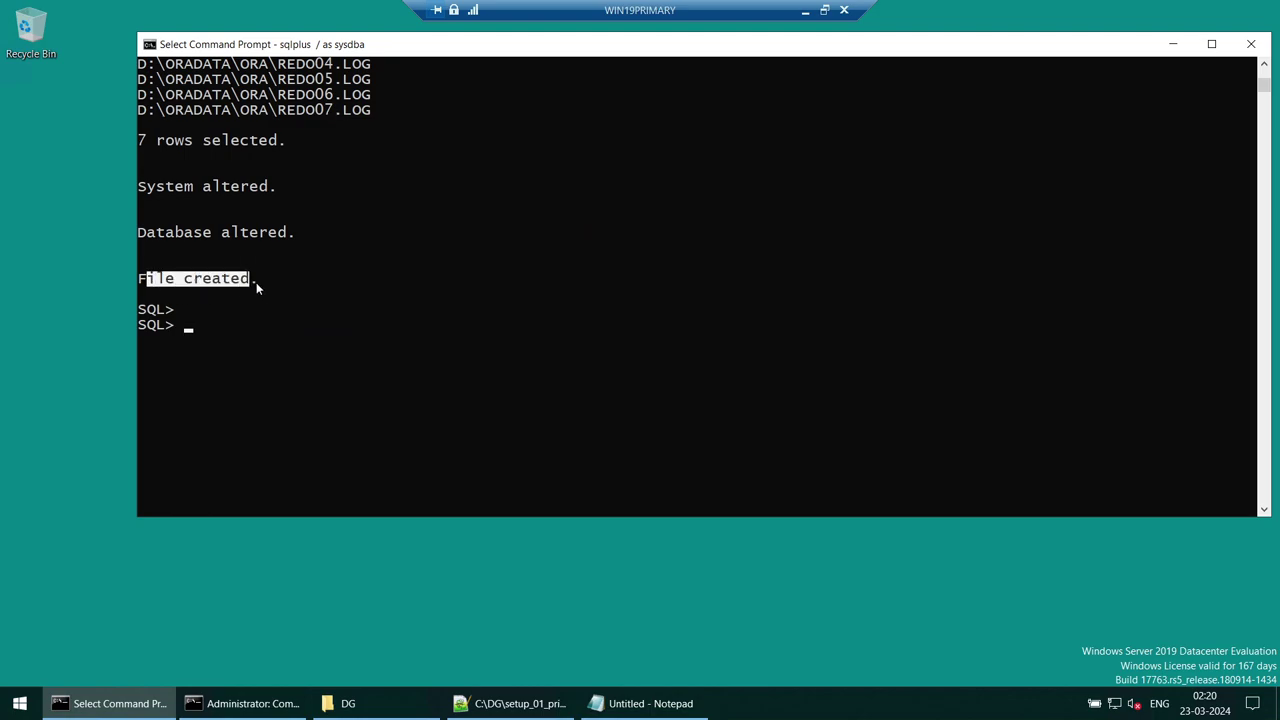
left_click(562, 311)
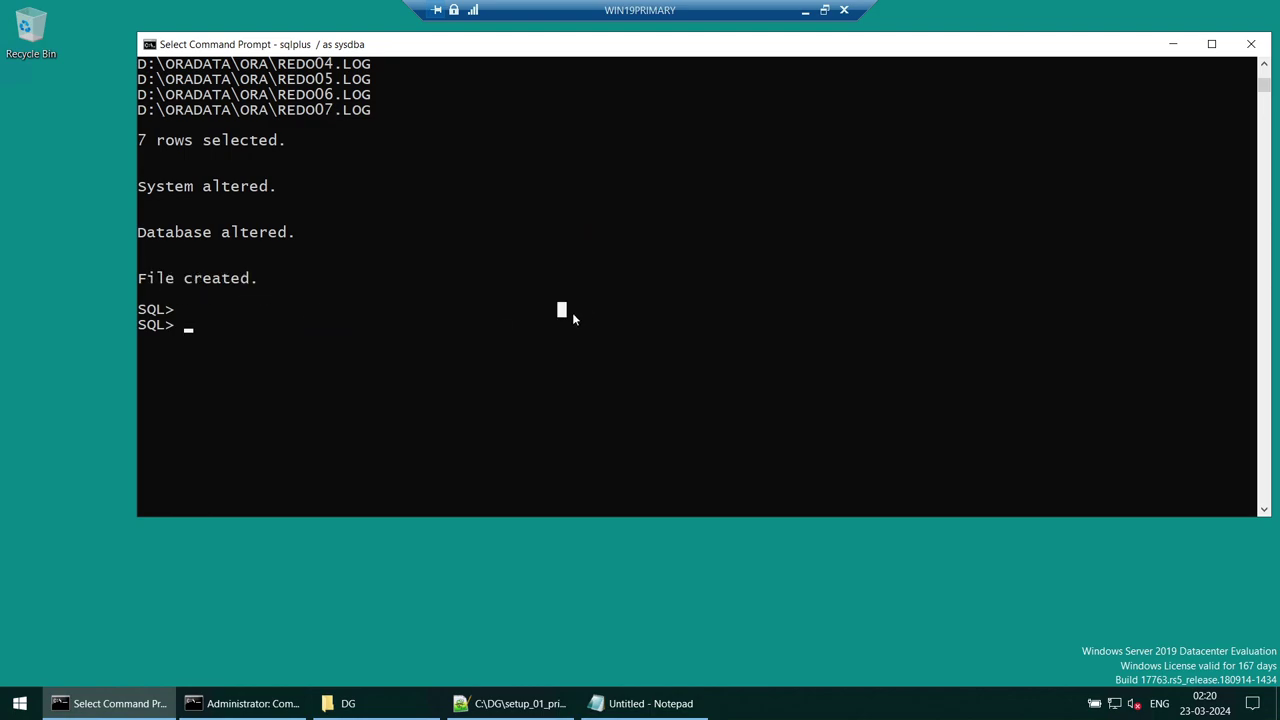
left_click(627, 189)
Step: Switch to SQL Developer and examine the unique name, log mode, flashback and force logging columns of the earlier V$DATABASE query result
left_click(805, 10)
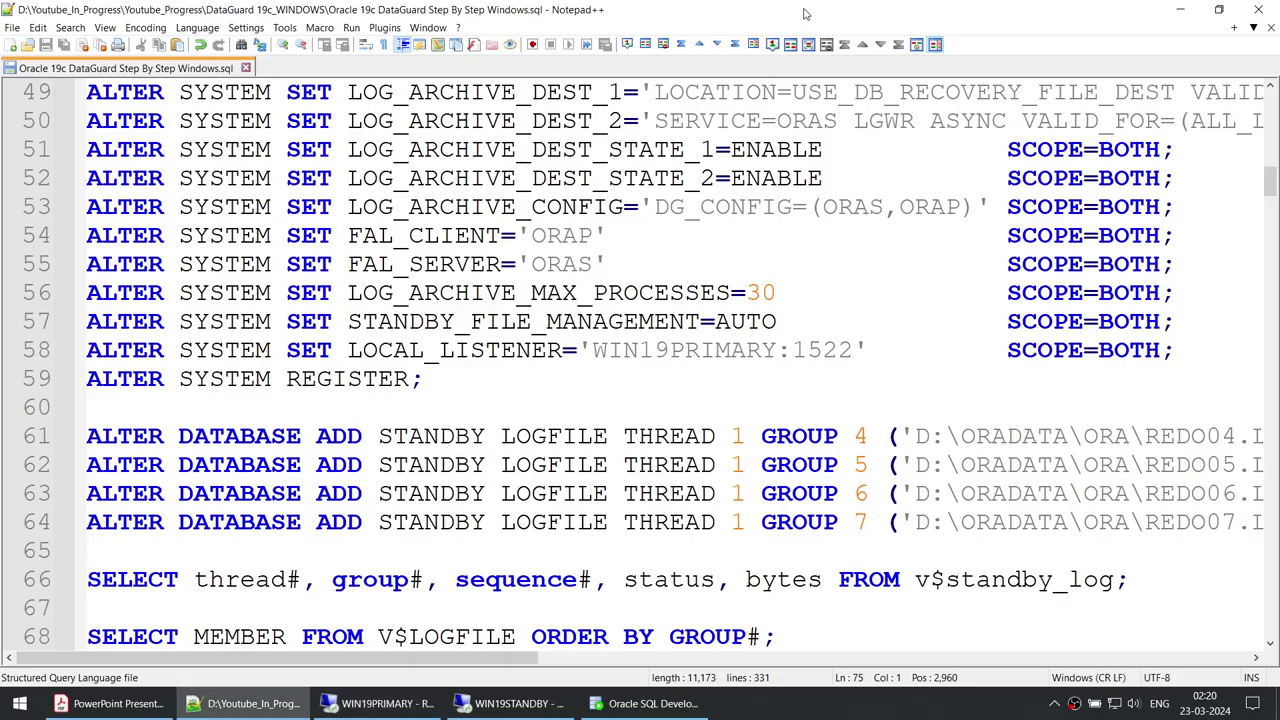
left_click(650, 703)
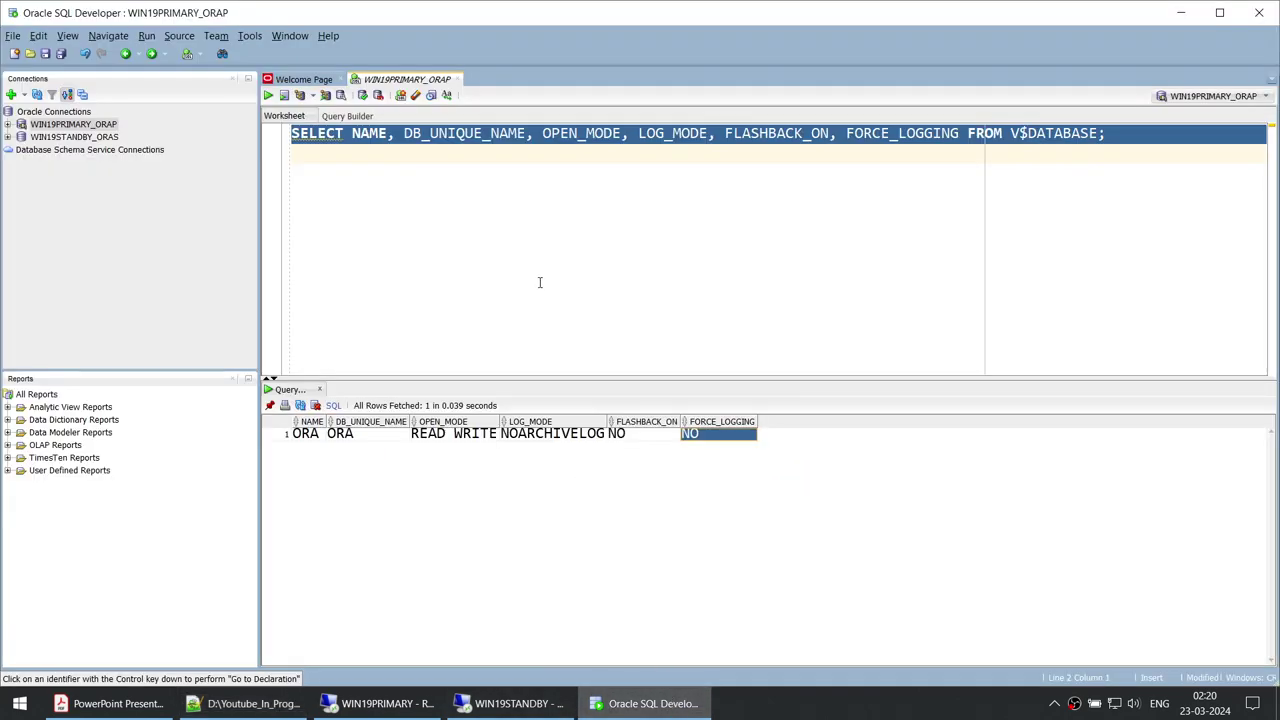
left_click(352, 442)
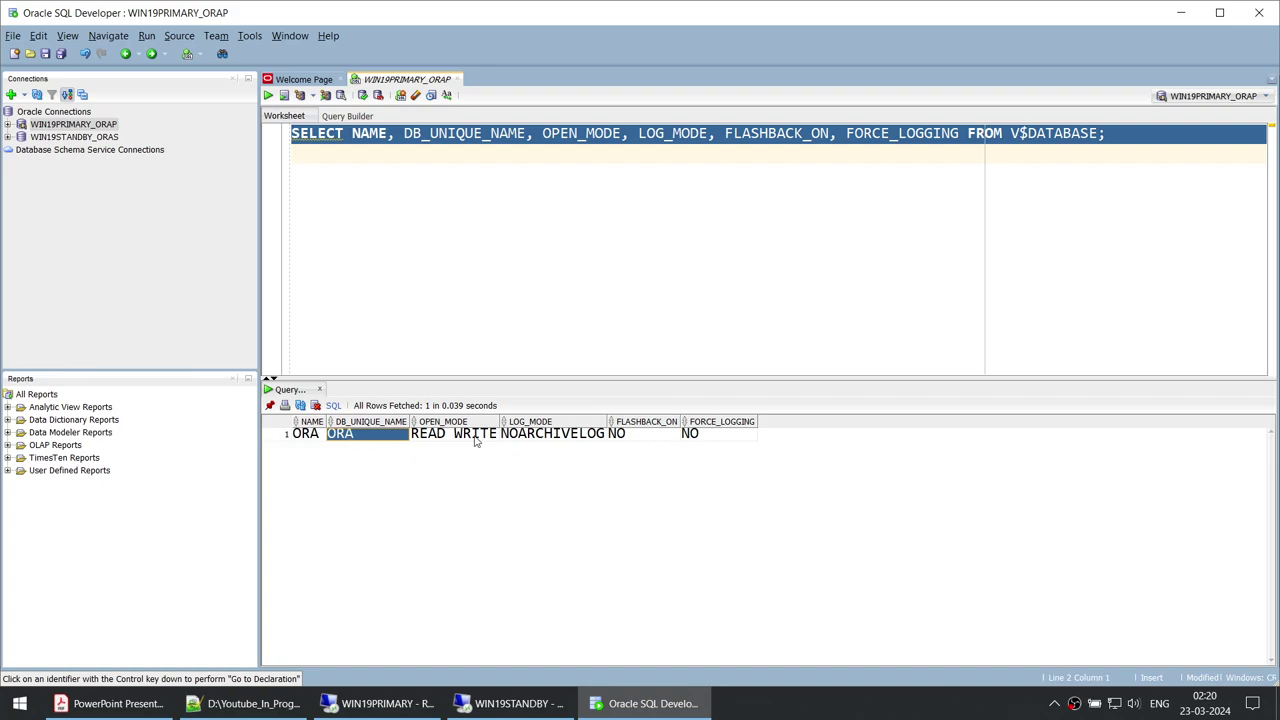
left_click(544, 441)
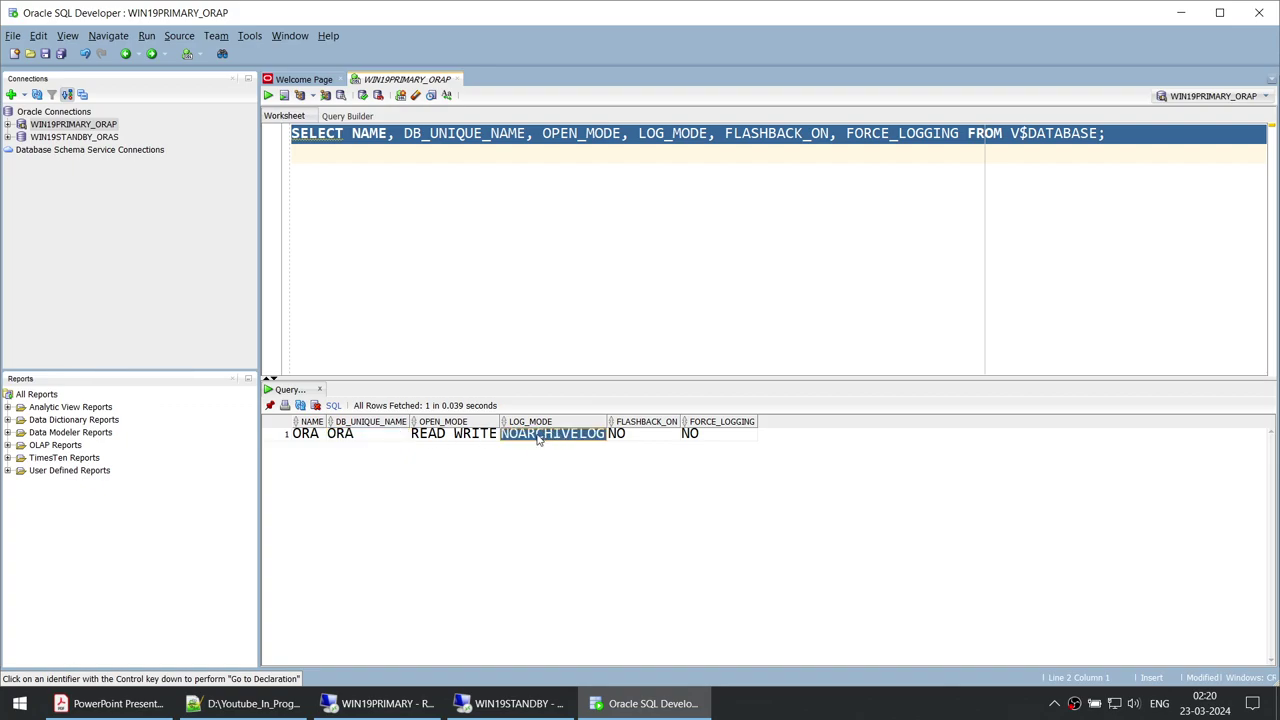
left_click(652, 440)
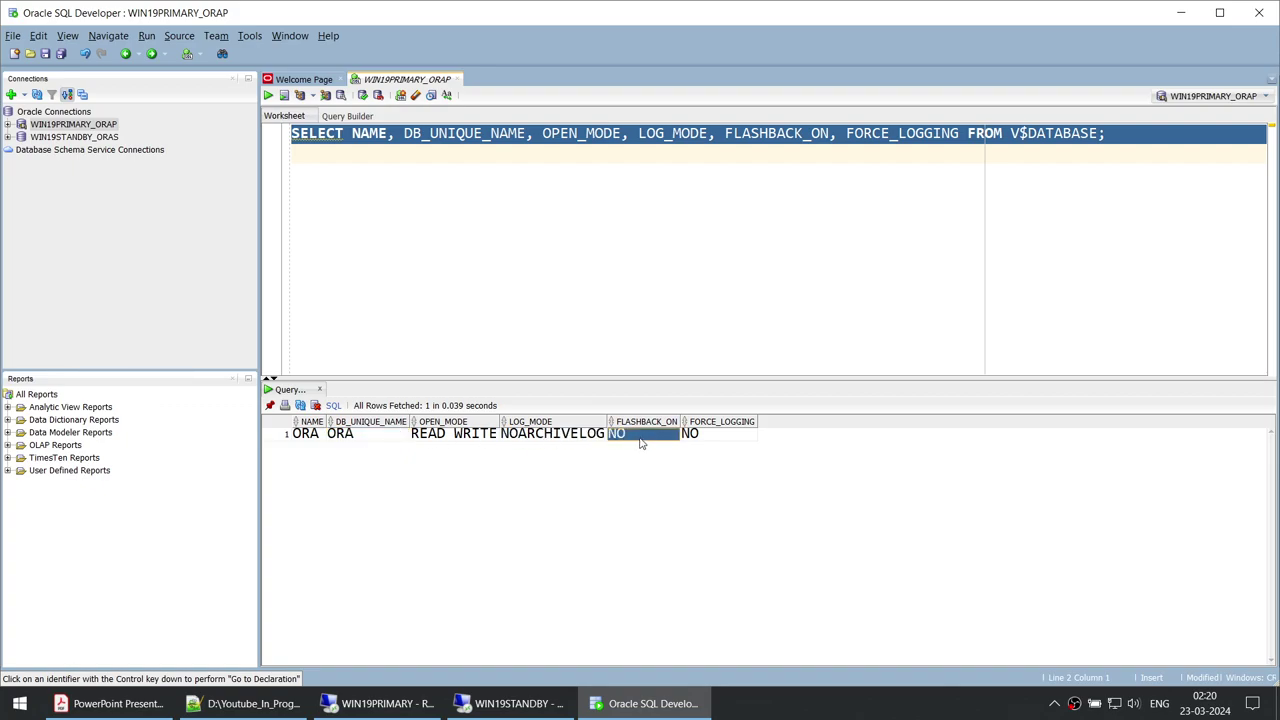
left_click(729, 441)
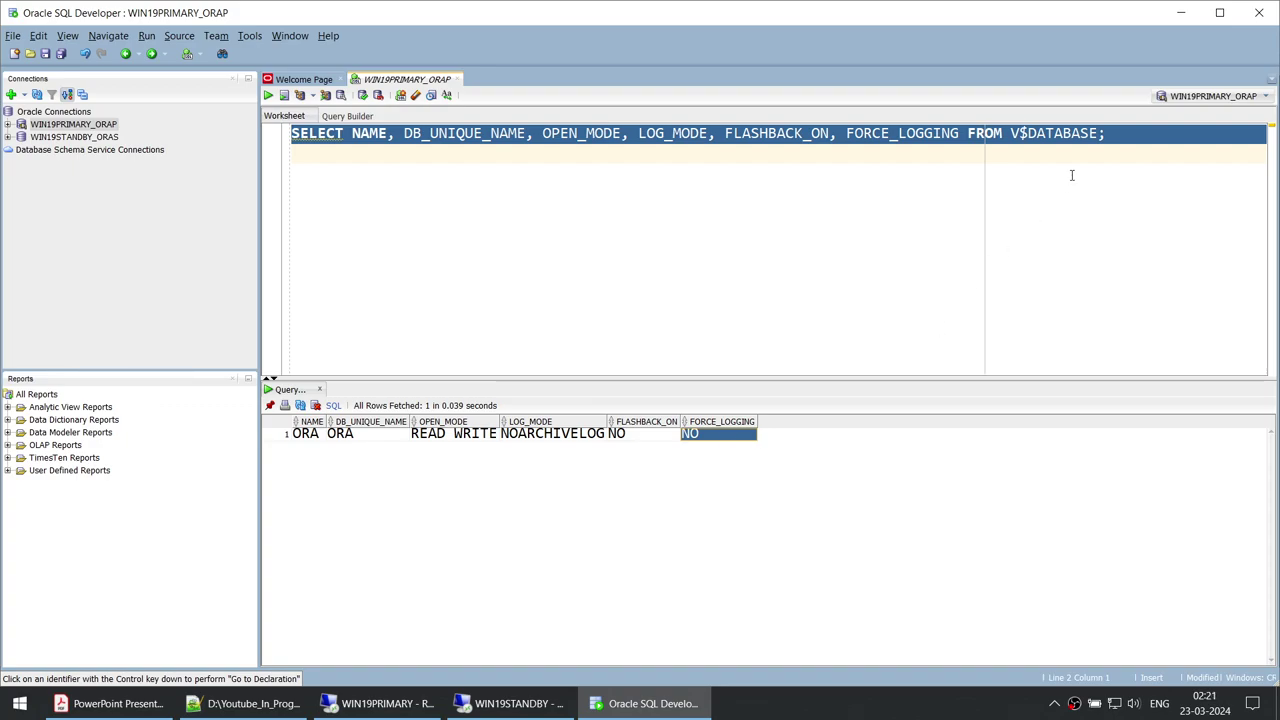
left_click_drag(1151, 134, 177, 137)
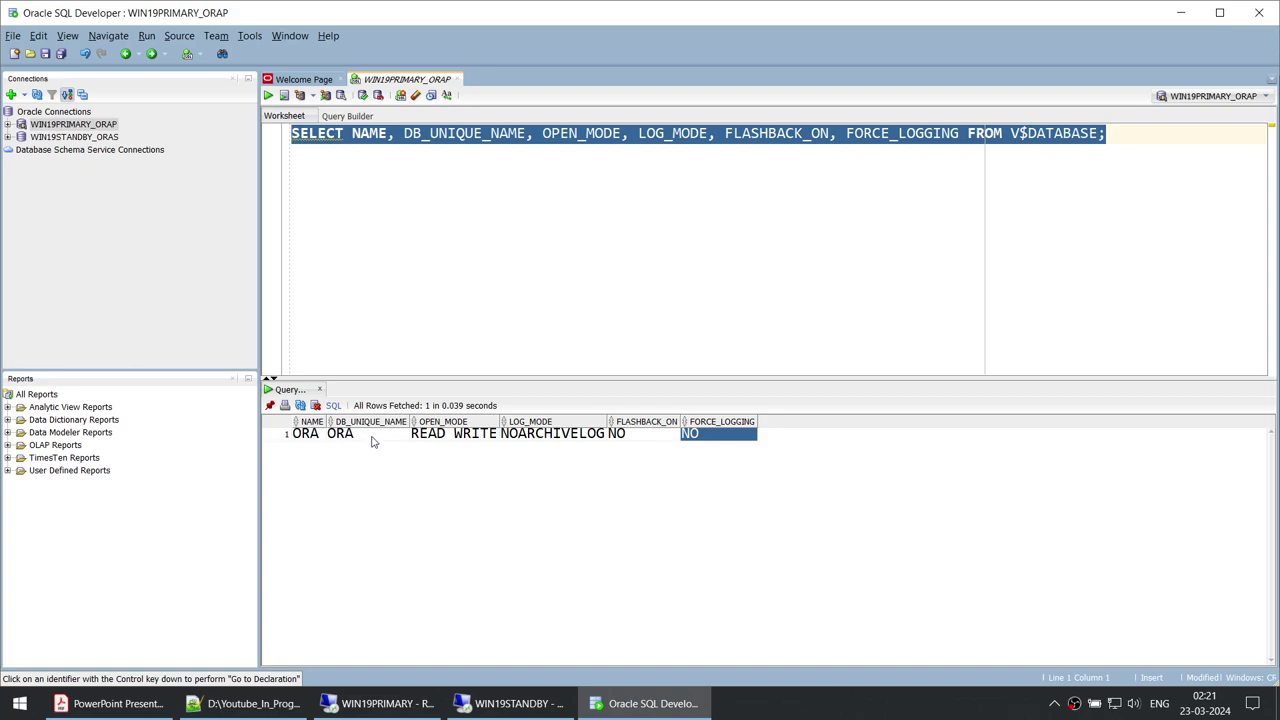
left_click(549, 438)
left_click(635, 438)
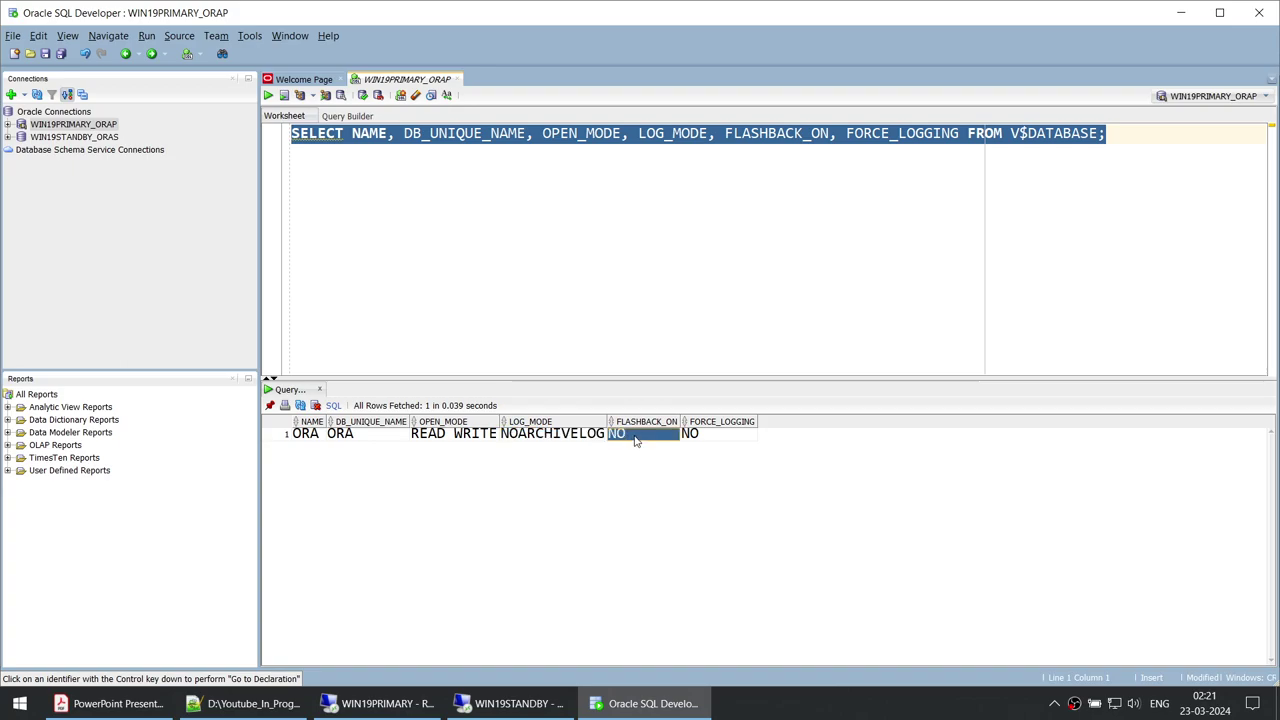
left_click(712, 440)
Step: Rerun the V$DATABASE query on the WIN19PRIMARY_ORAP connection and acknowledge the reconnection
left_click(1128, 140)
key("ctrl+a")
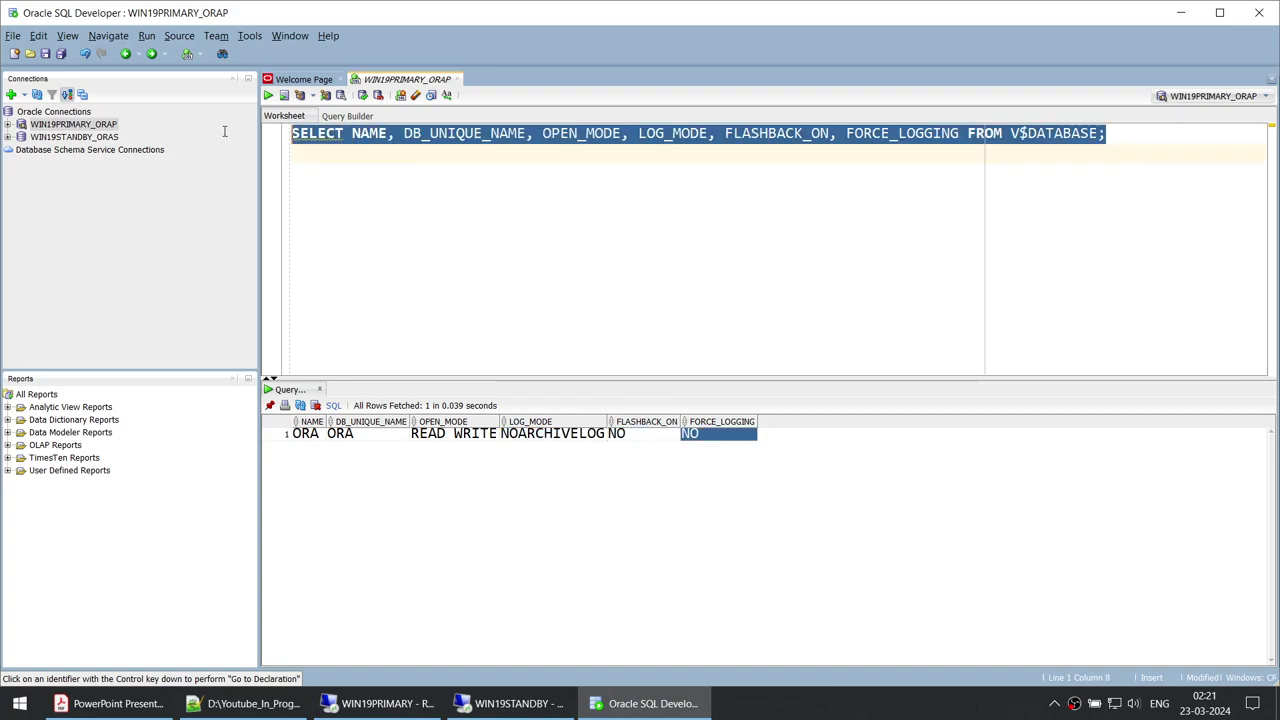
left_click(268, 95)
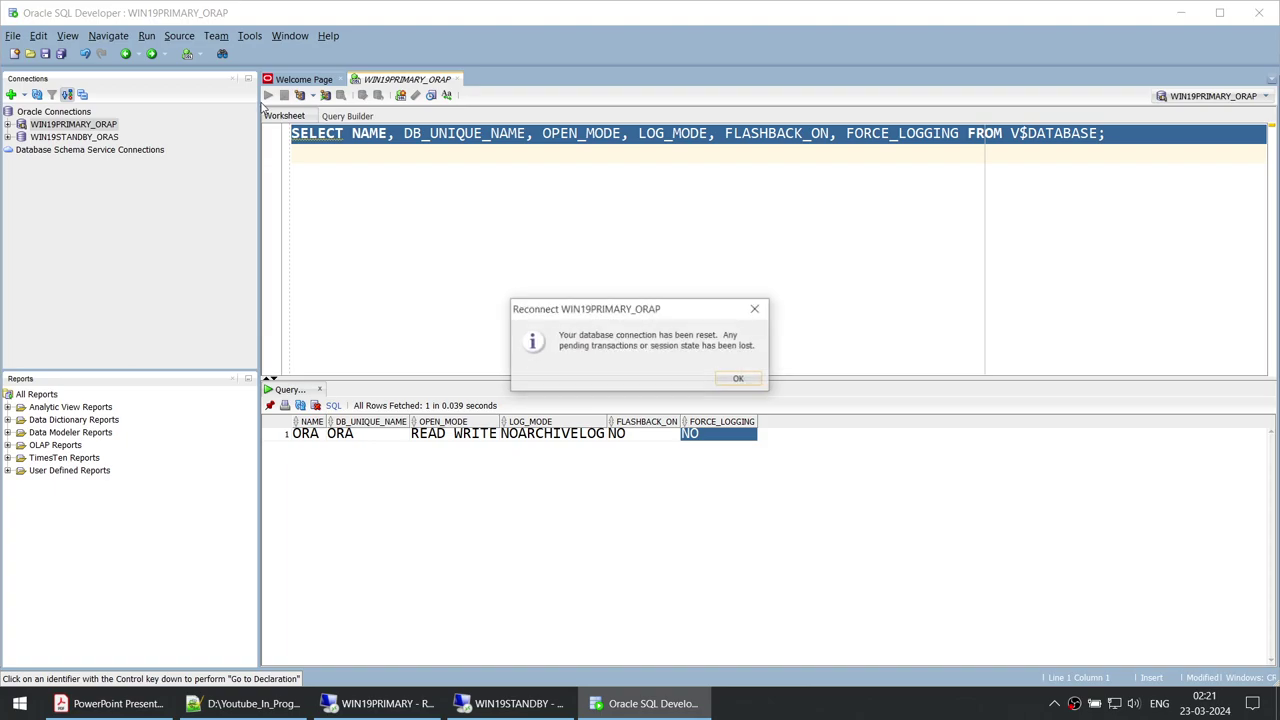
left_click(736, 378)
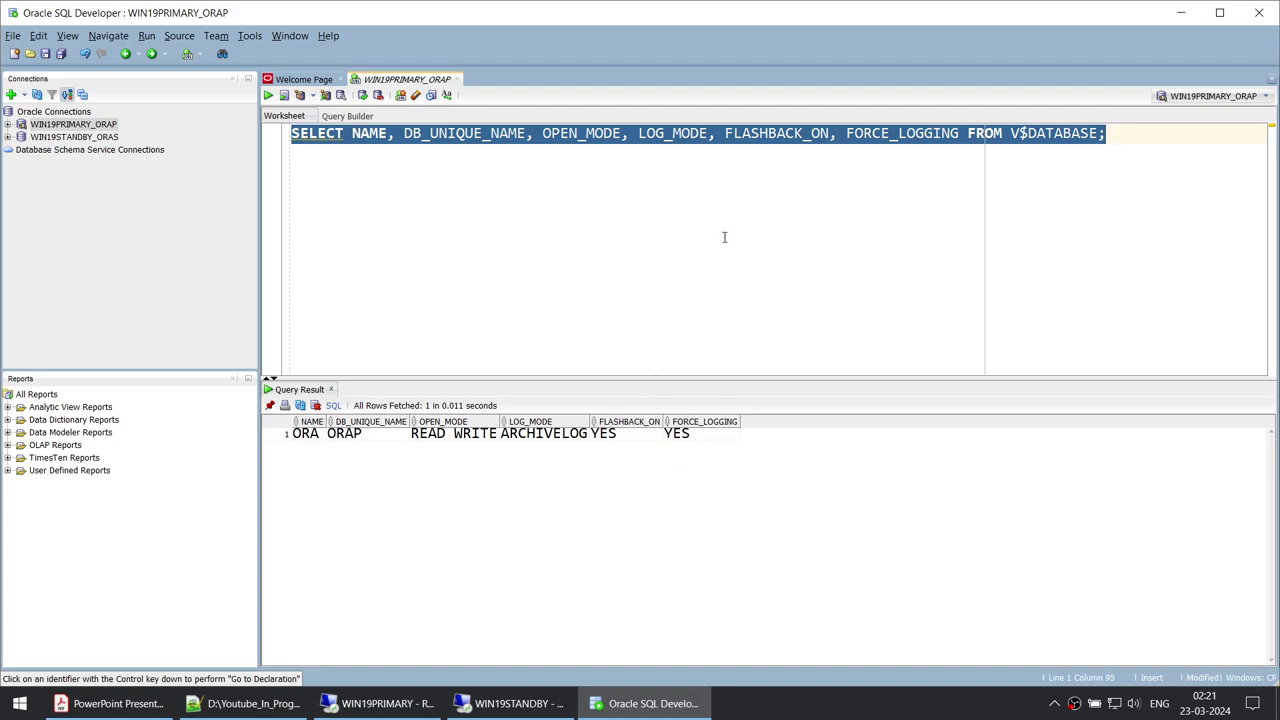
Step: Copy the v$standby_log query from the Notepad++ Data Guard script into the SQL Developer worksheet below the existing query and run it
left_click(245, 703)
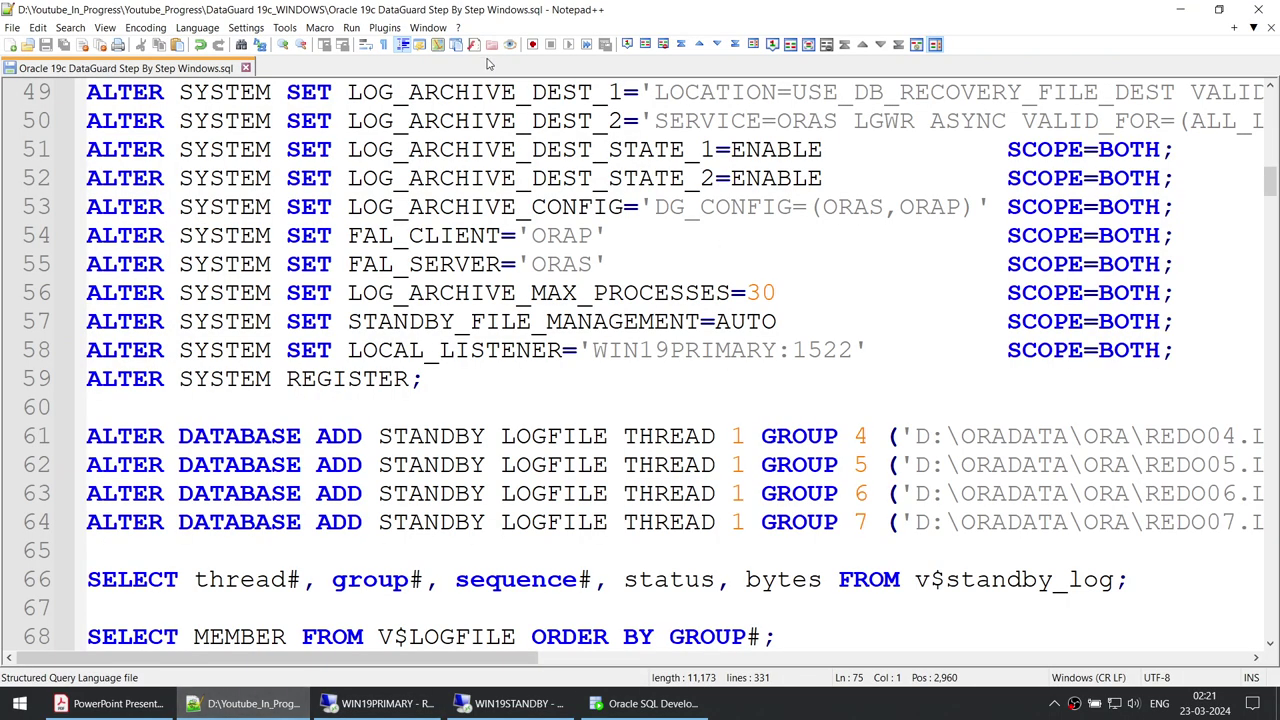
triple_click(1156, 407)
key("ctrl+c")
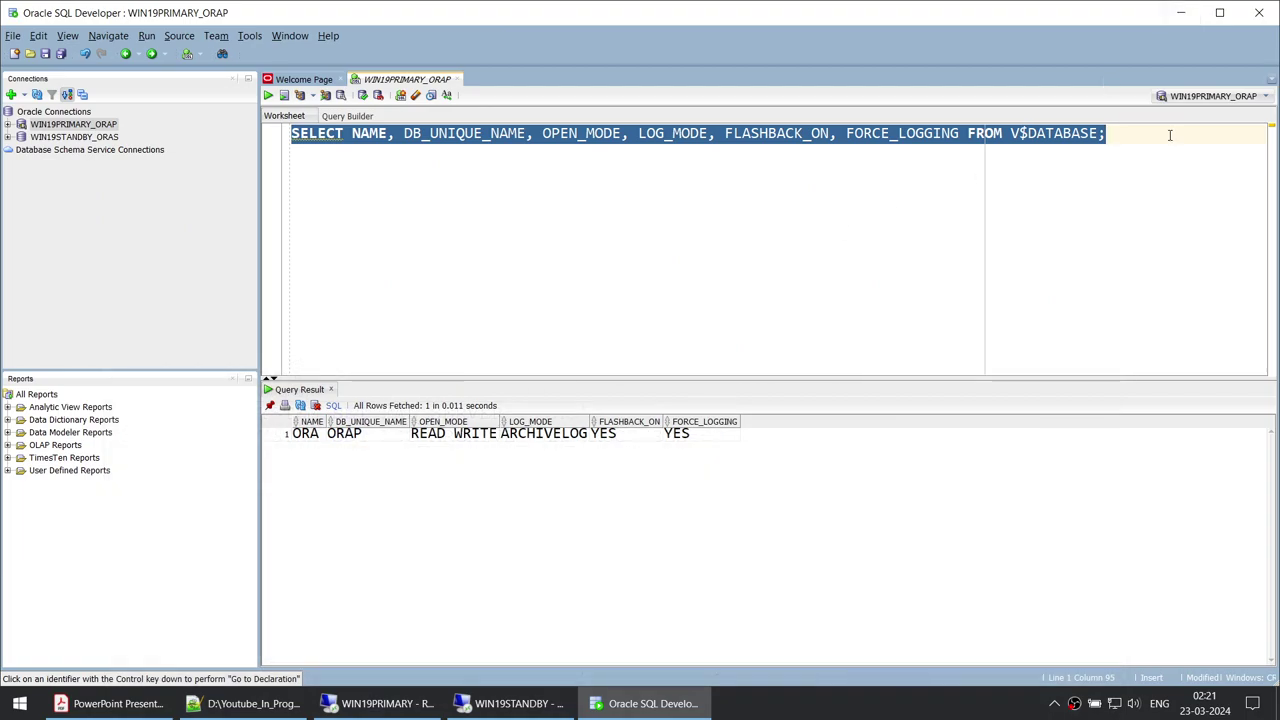
left_click(1169, 135)
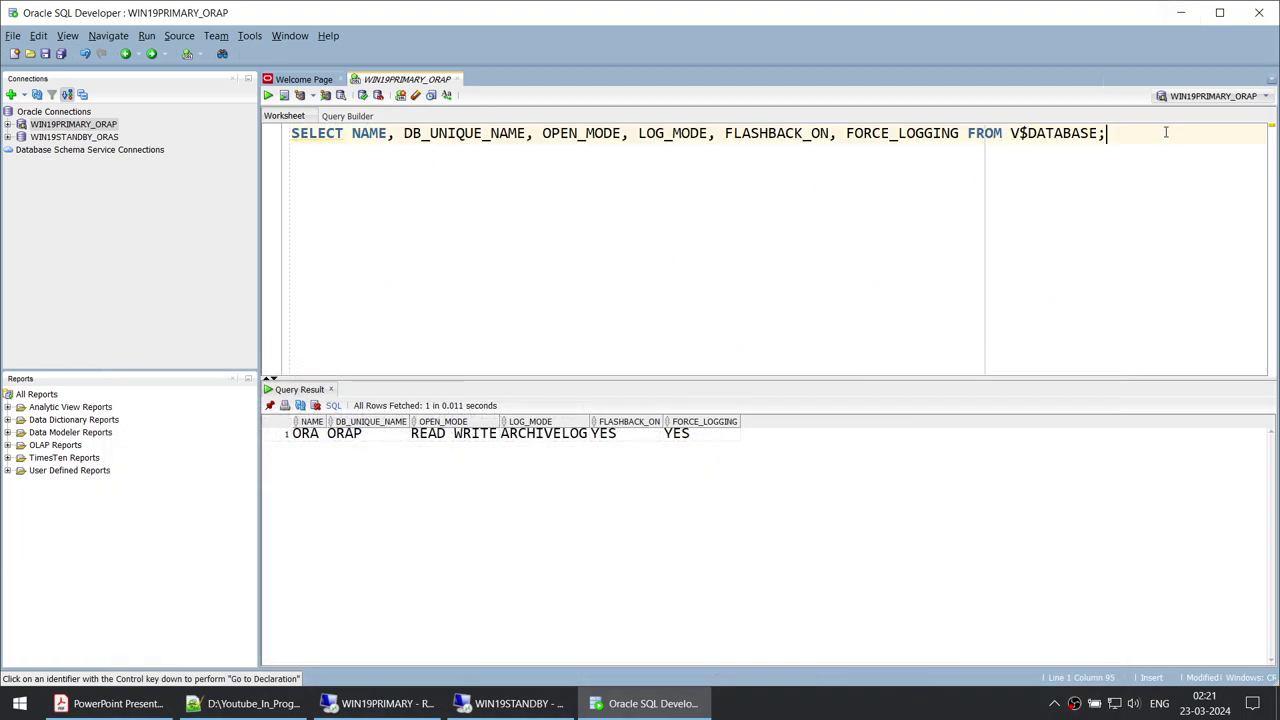
key("Return")
key("Return")
key("ctrl+v")
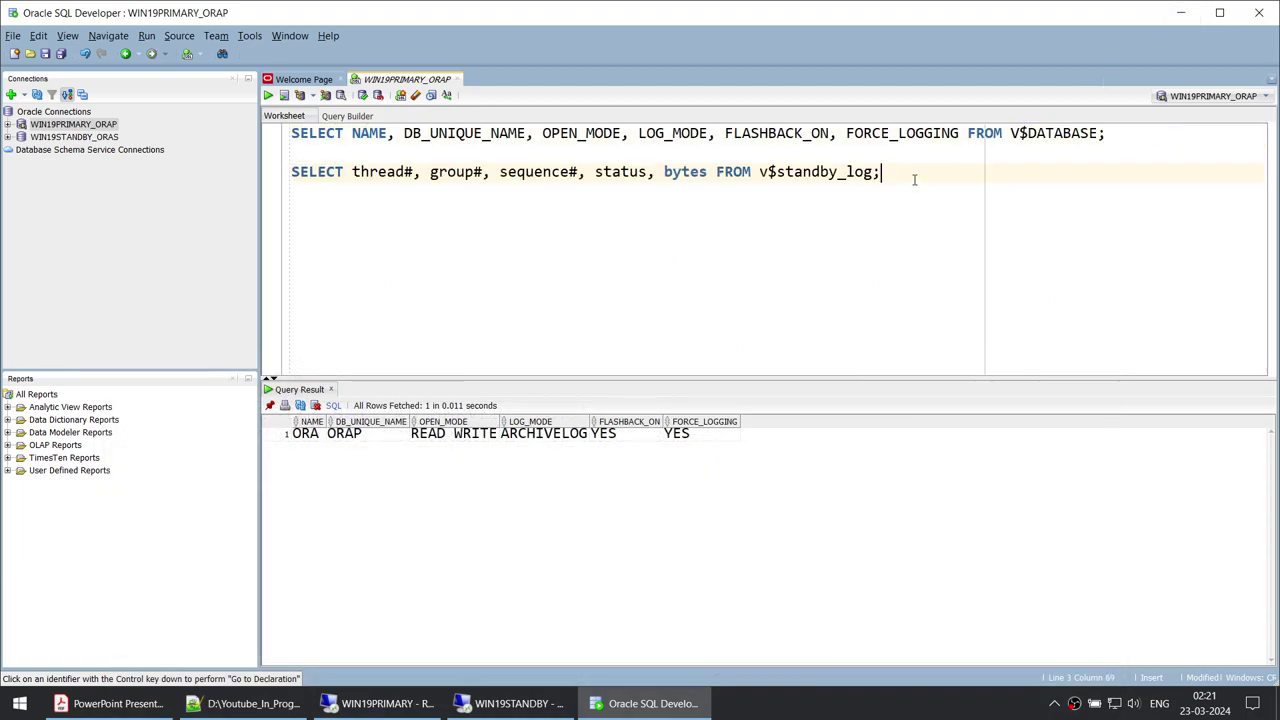
left_click_drag(914, 179, 172, 186)
left_click(268, 95)
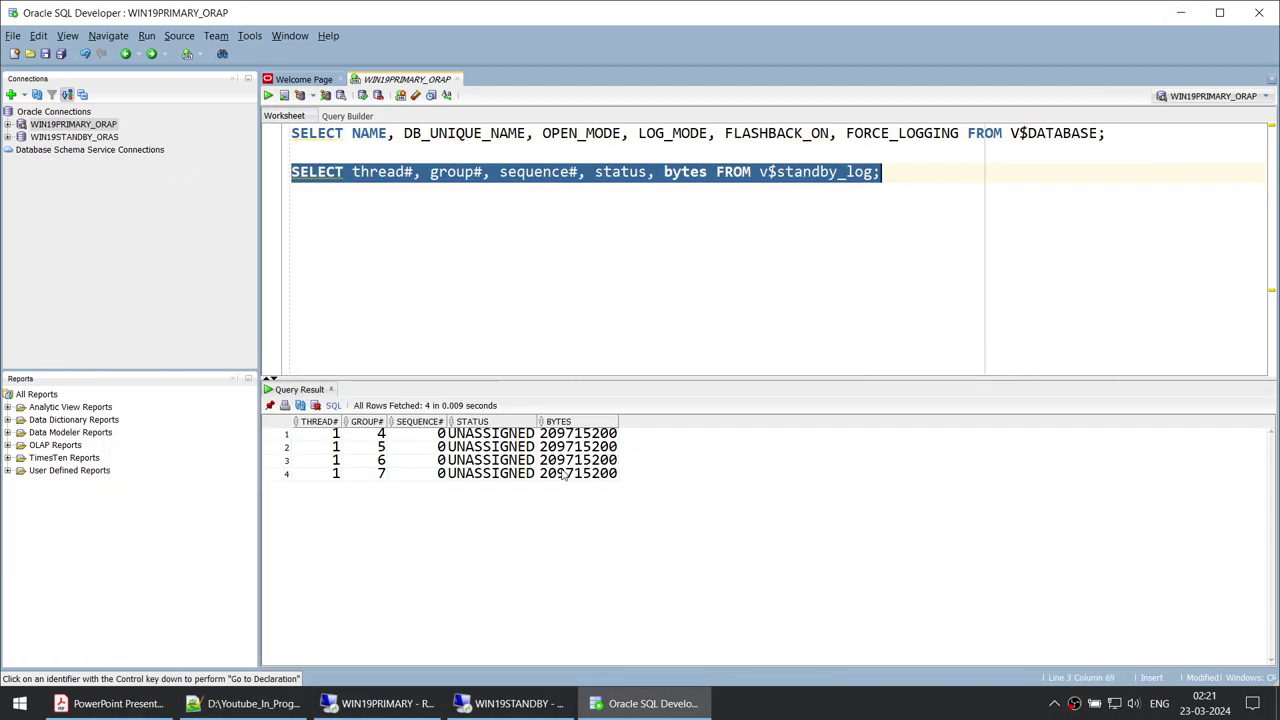
Step: Check the standby log group numbers in the result and delete the v$standby_log query from the worksheet
left_click(383, 447)
left_click(382, 460)
left_click(381, 474)
left_click_drag(884, 180, 134, 184)
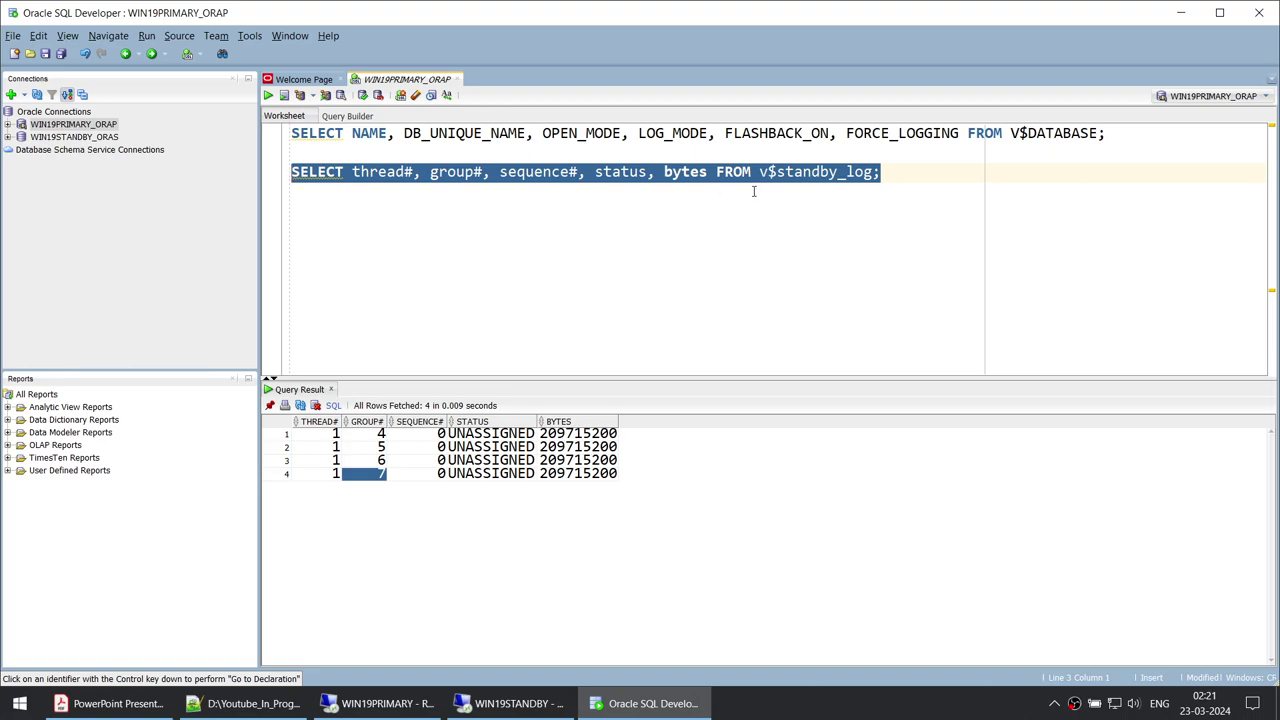
key("Delete")
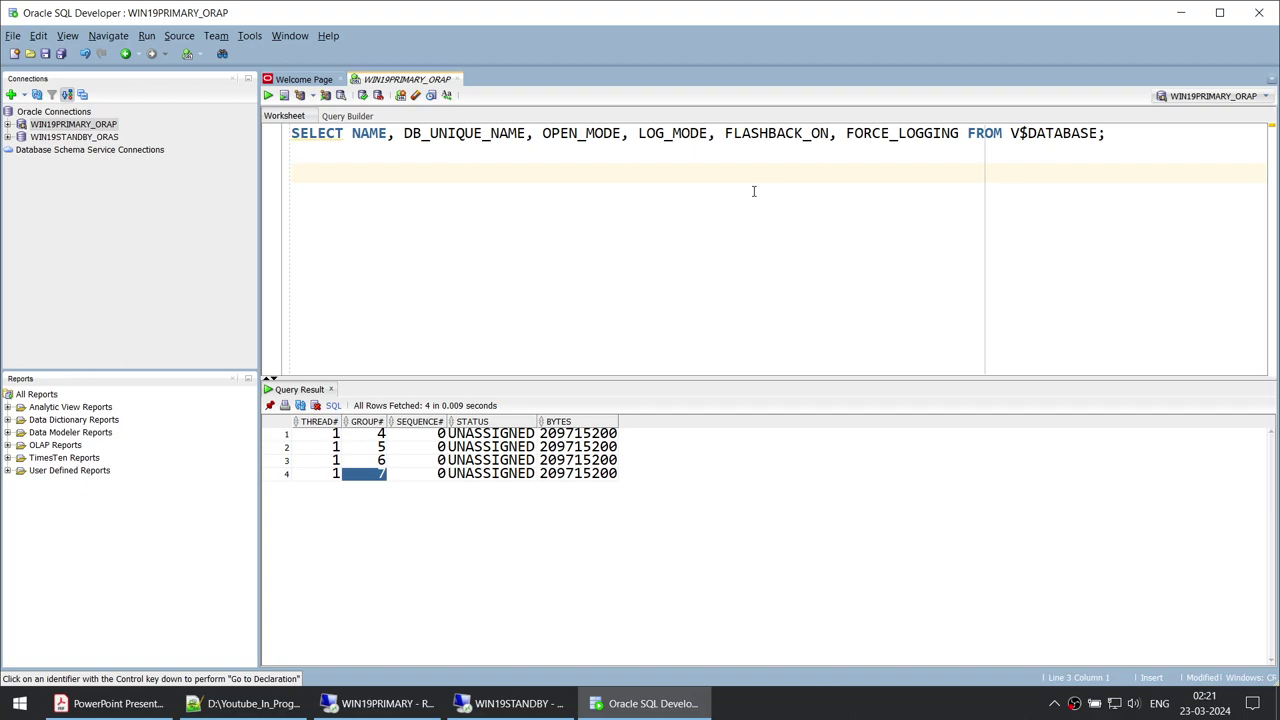
Step: Switch to the WIN19PRIMARY remote session and minimise its SQL*Plus command prompt window
left_click(380, 703)
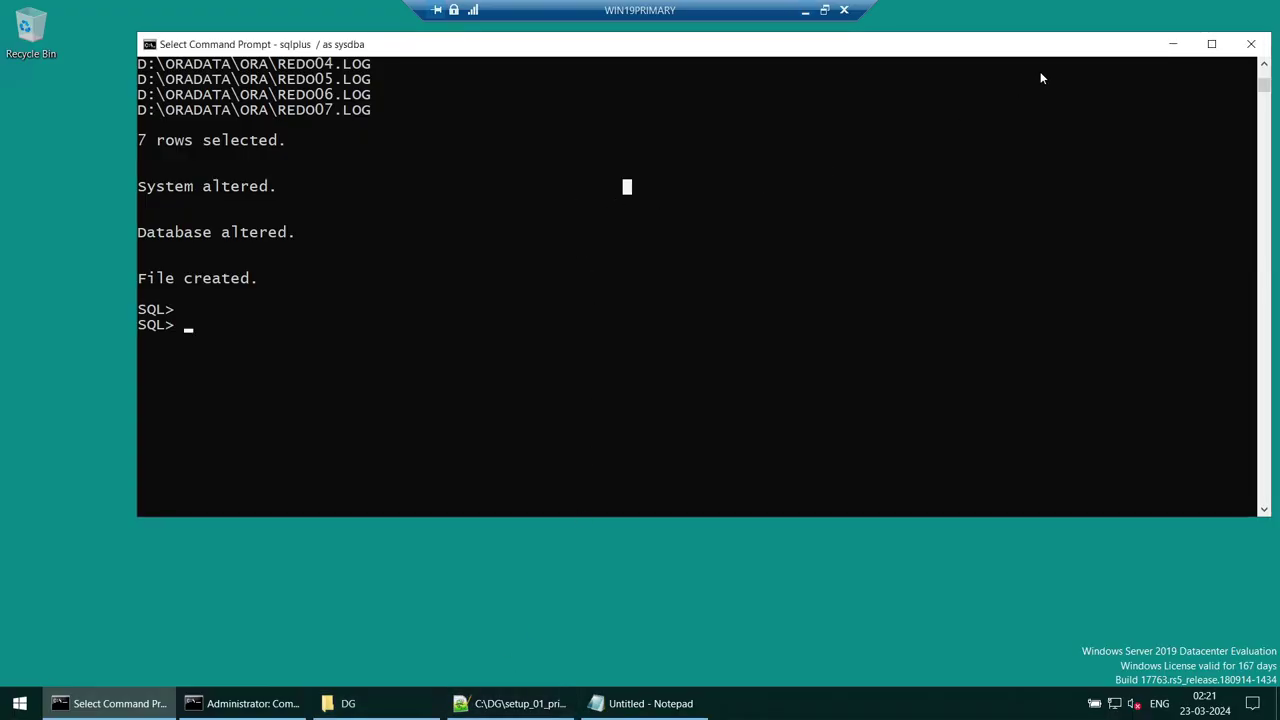
left_click(1162, 48)
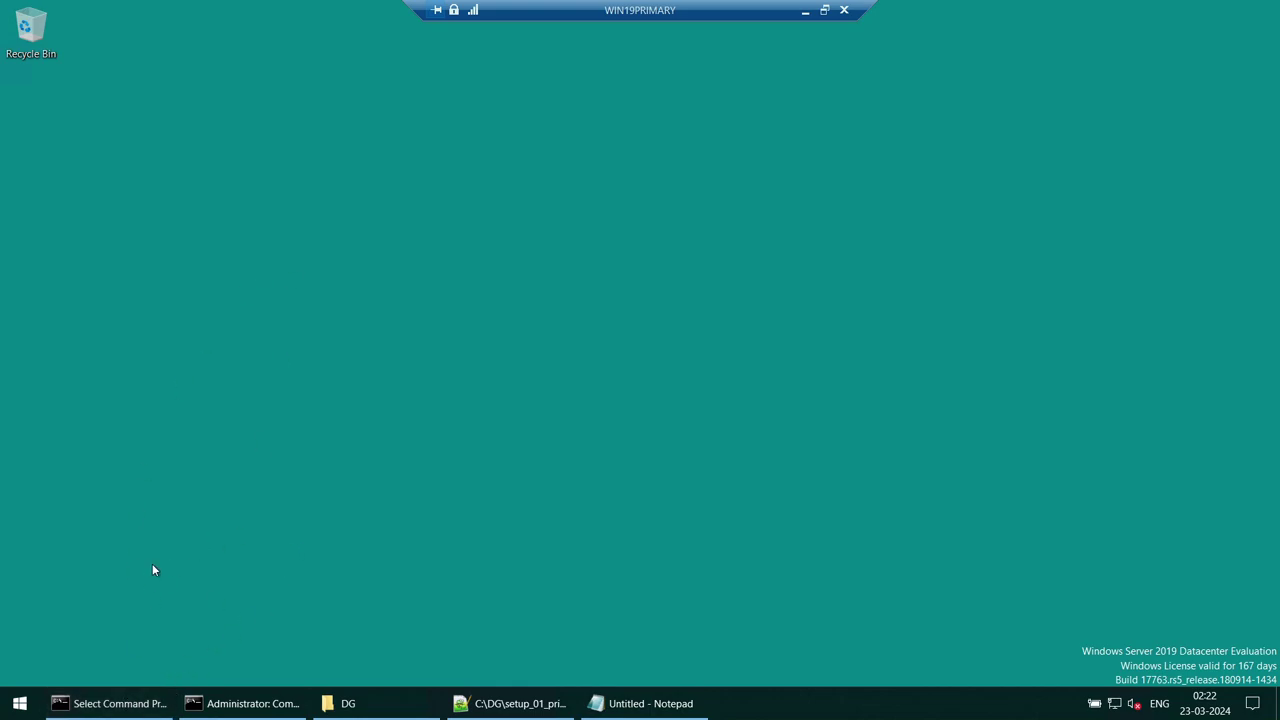
left_click(137, 702)
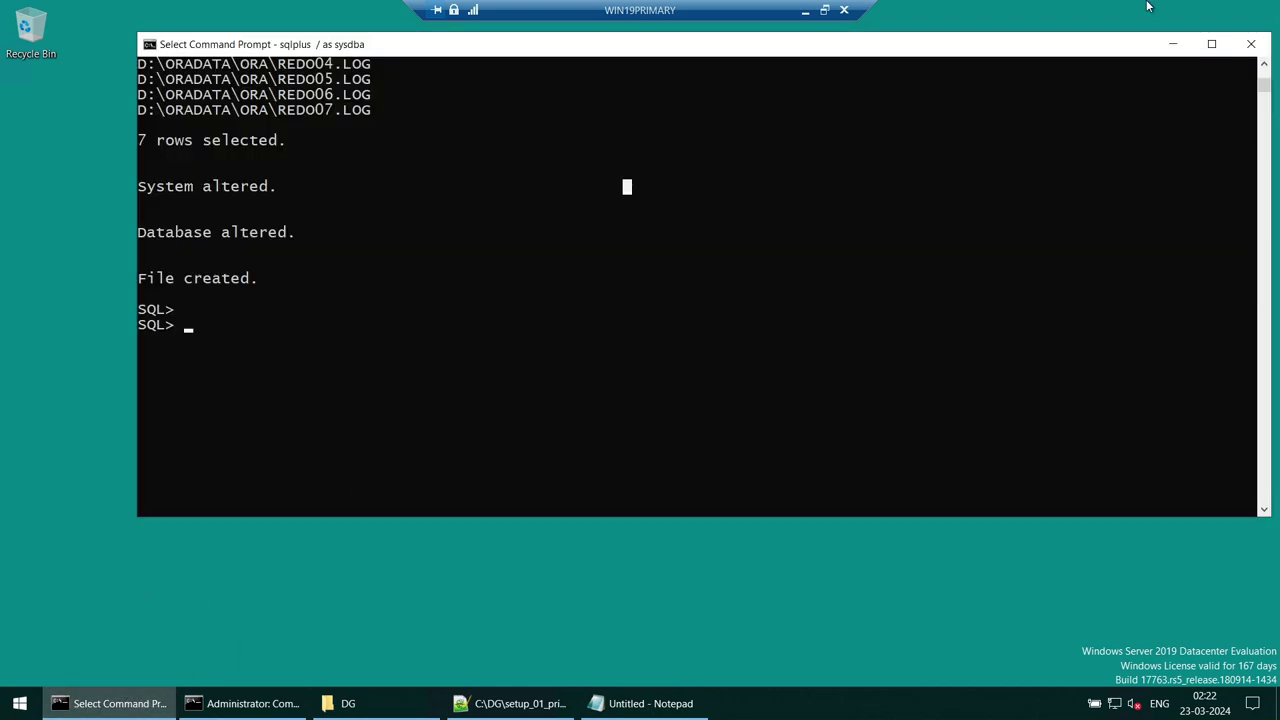
left_click(1173, 44)
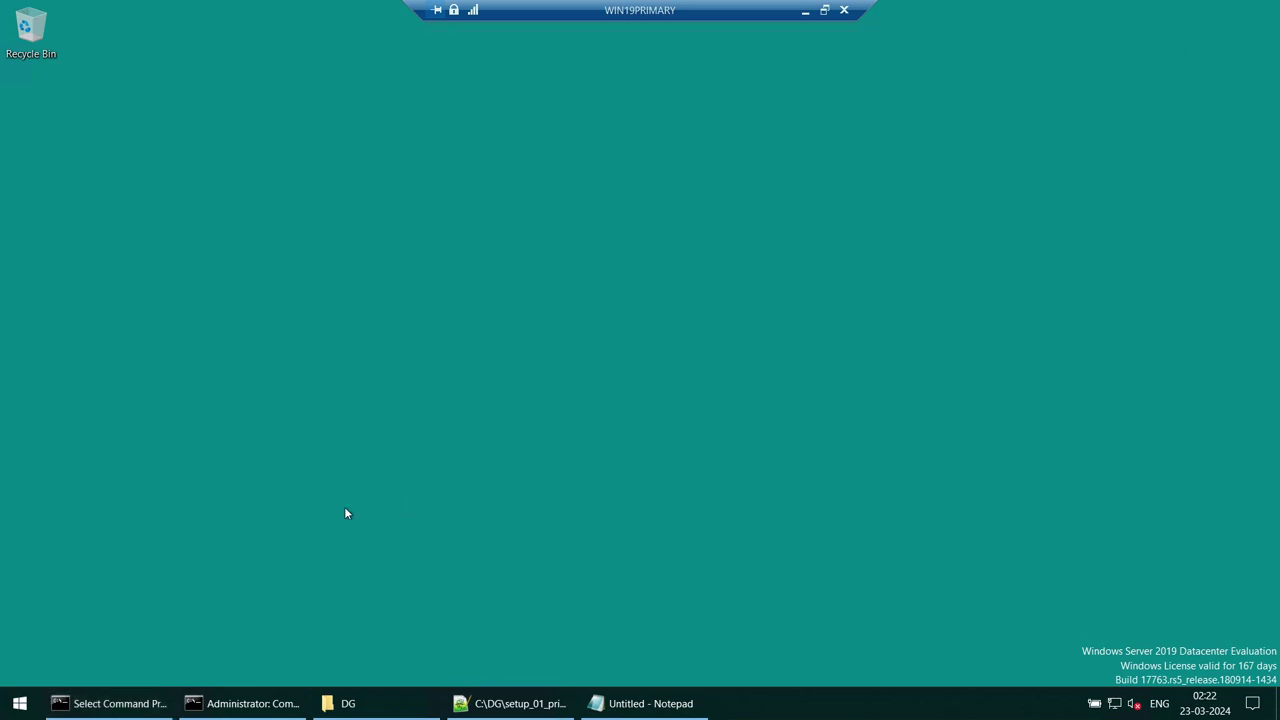
Step: Maximise the DG folder window and browse to C:\Oracle\V19Database\network\admin on the primary server
left_click(412, 704)
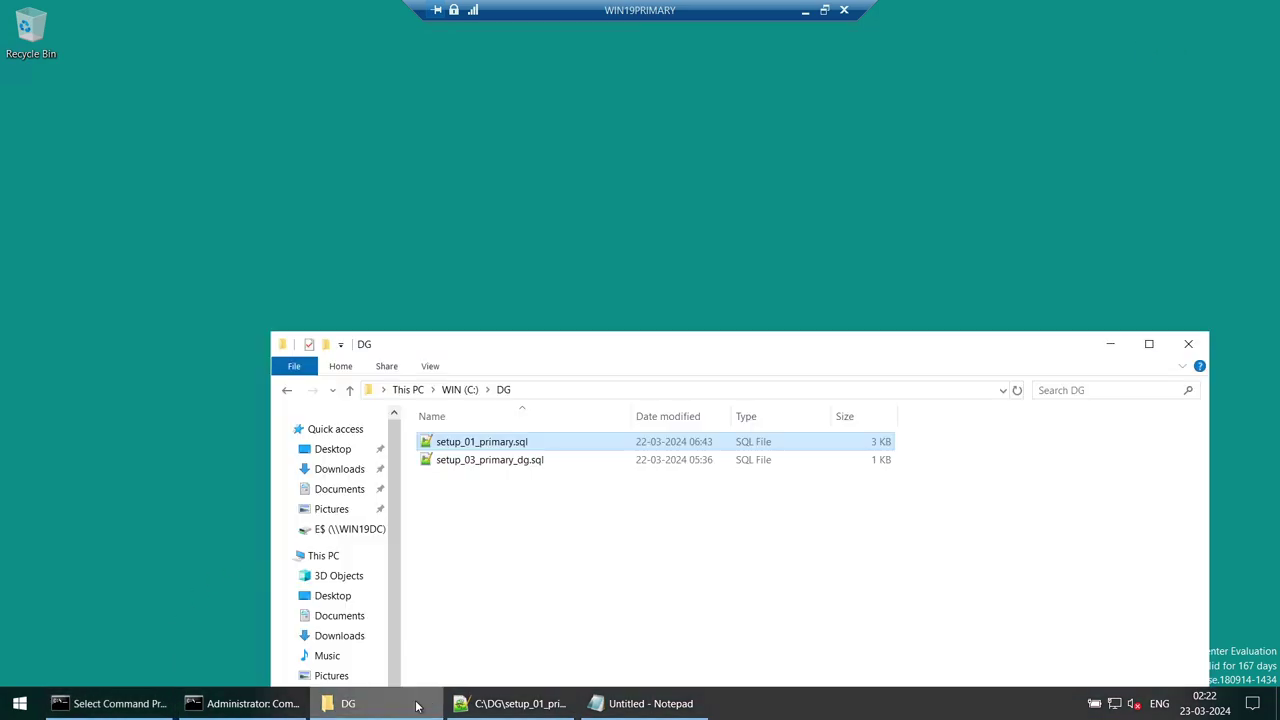
left_click(1149, 345)
left_click(100, 378)
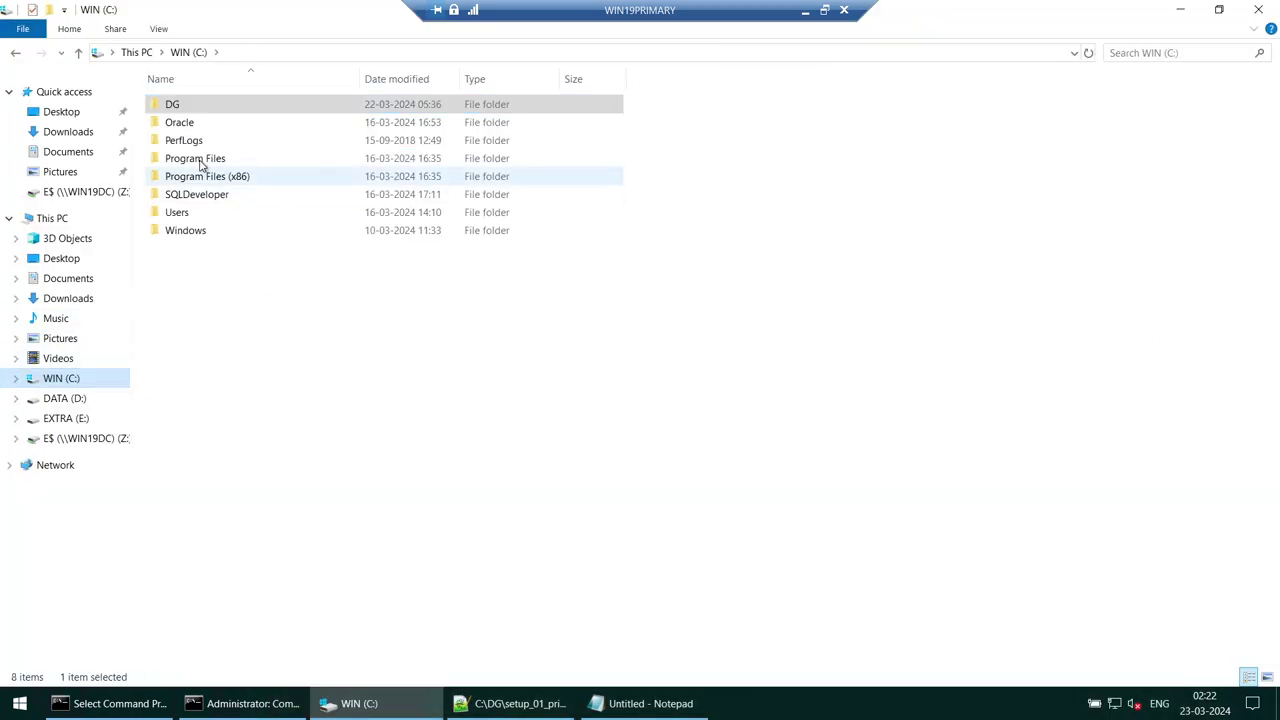
left_click(182, 128)
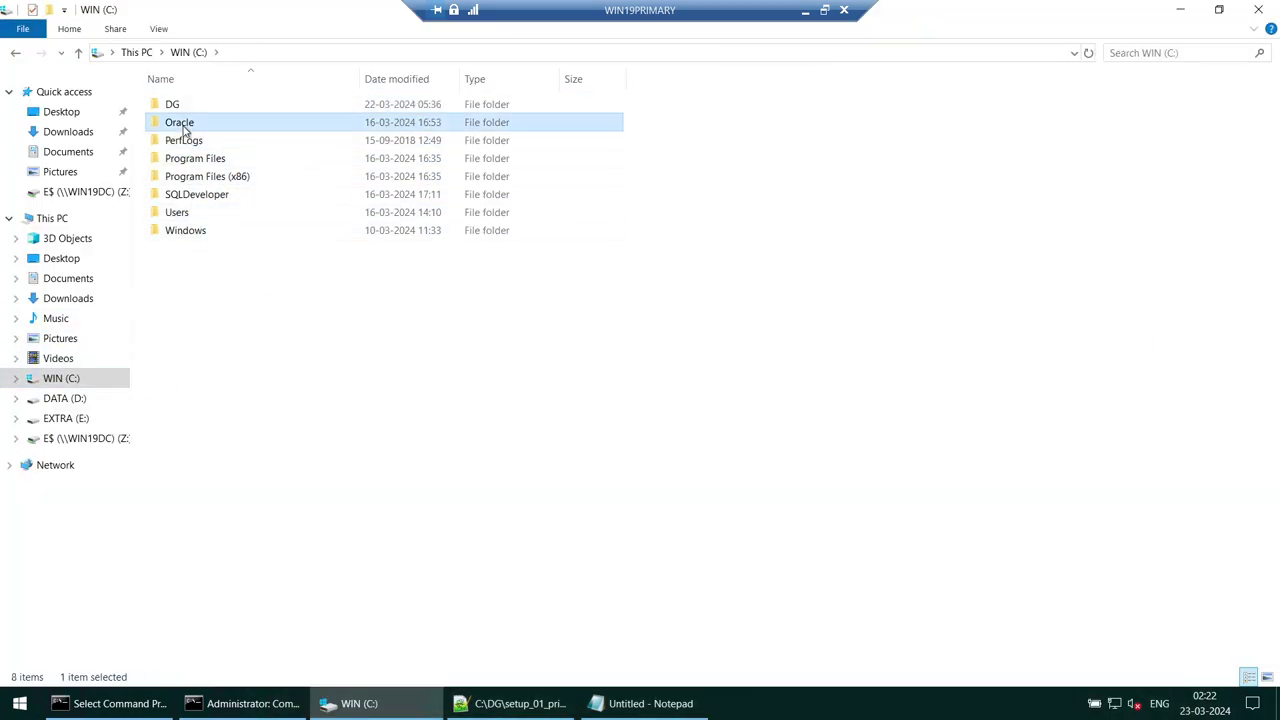
double_click(183, 128)
double_click(196, 120)
left_click(196, 374)
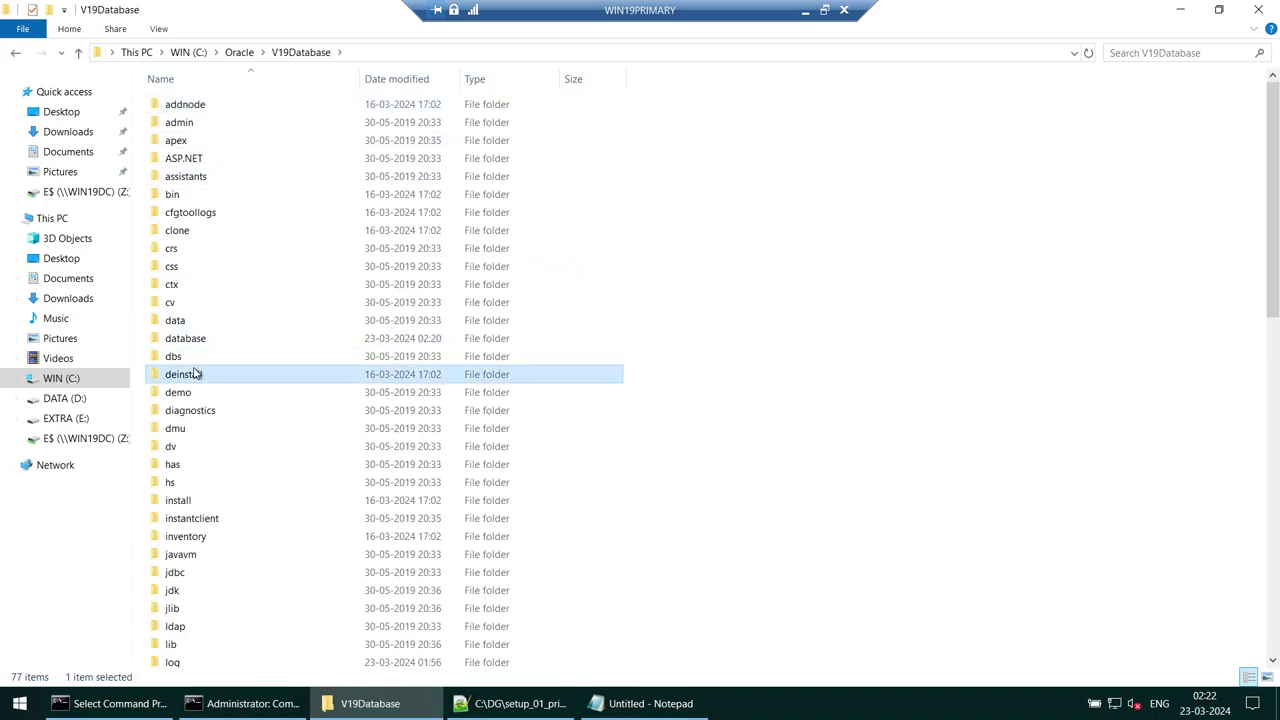
key("n")
key("Return")
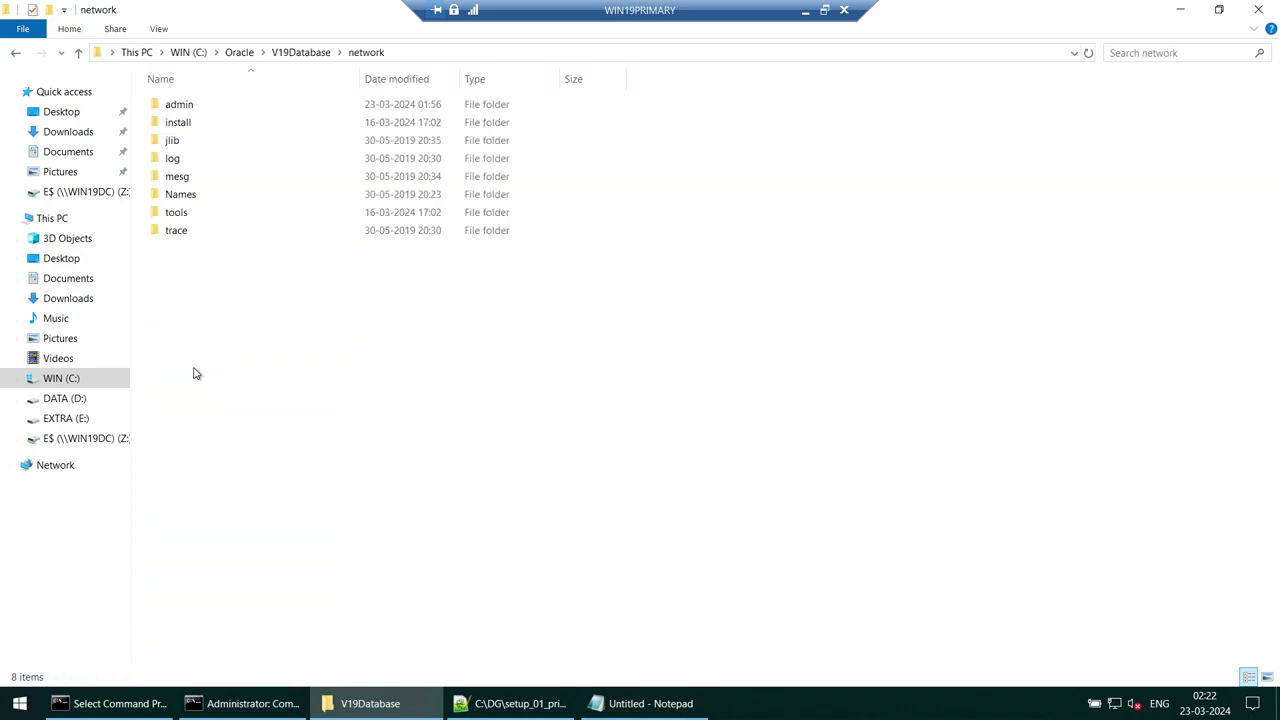
double_click(304, 106)
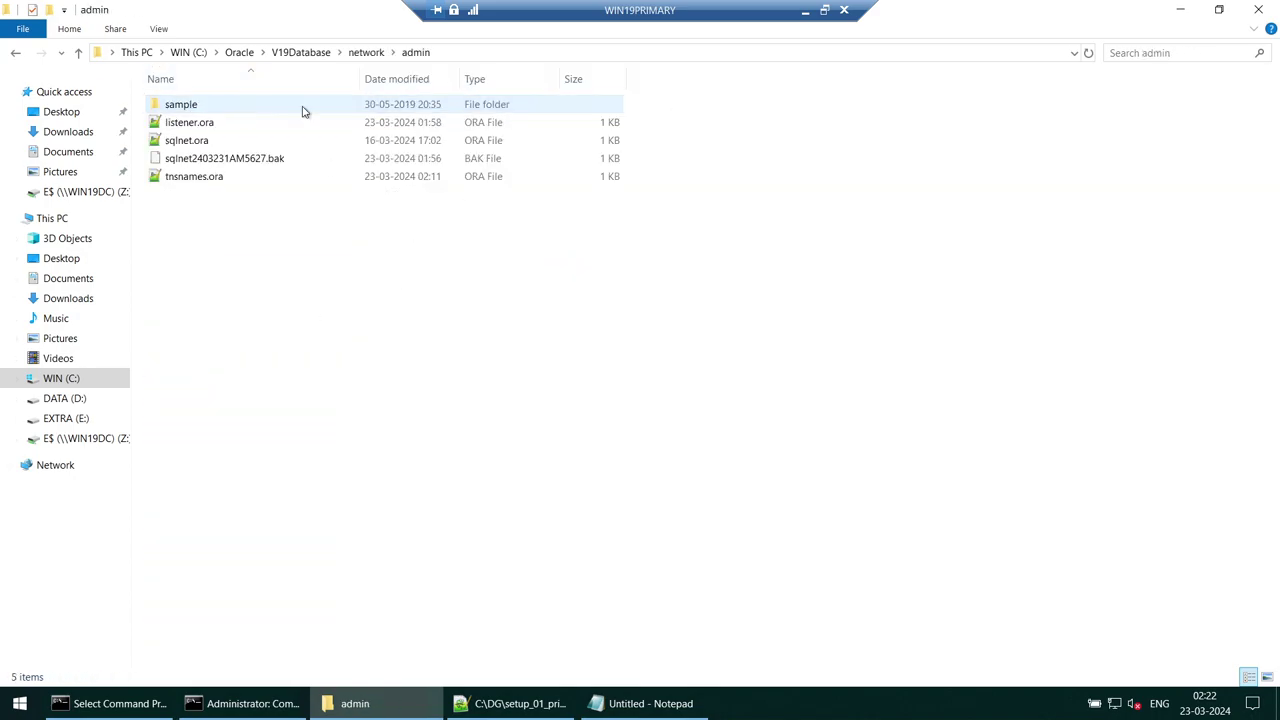
left_click(474, 53)
Step: Switch to the WIN19STANDBY remote session, maximise its network\admin folder window to check the path, and return to the local desktop
left_click(805, 10)
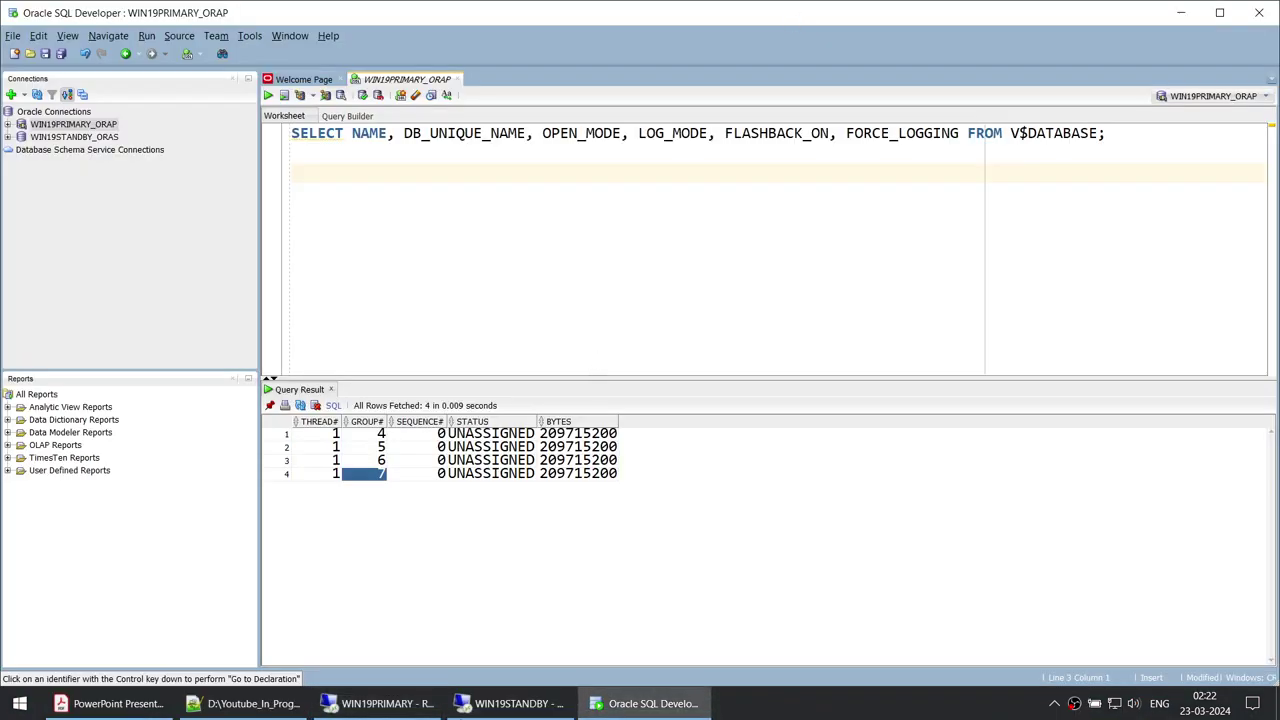
left_click(510, 703)
left_click(345, 703)
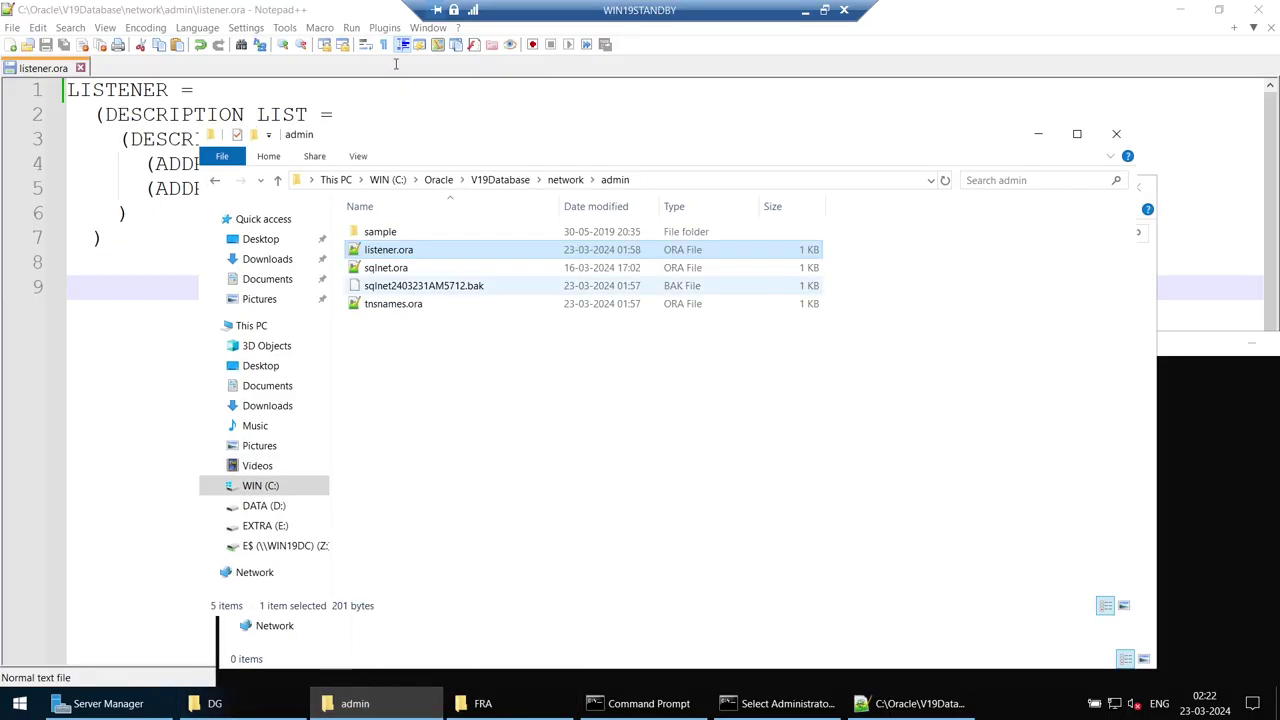
left_click(1077, 134)
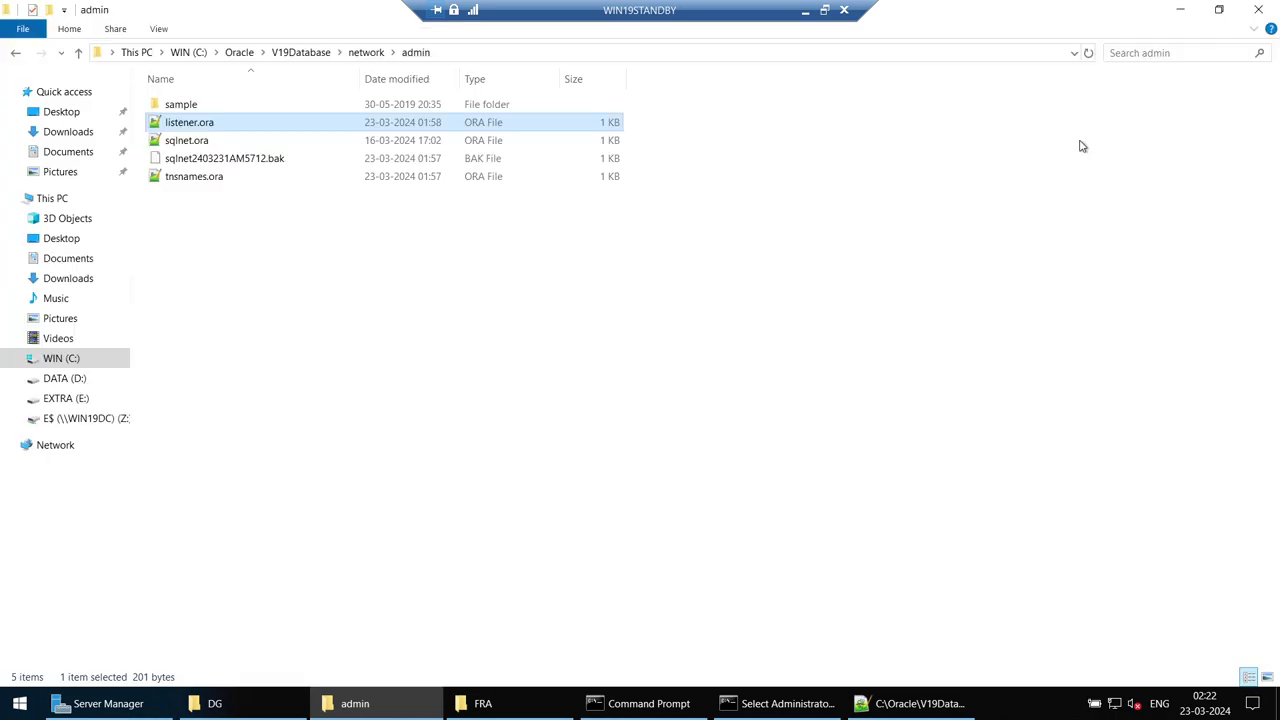
left_click(480, 52)
left_click(480, 52)
key("Escape")
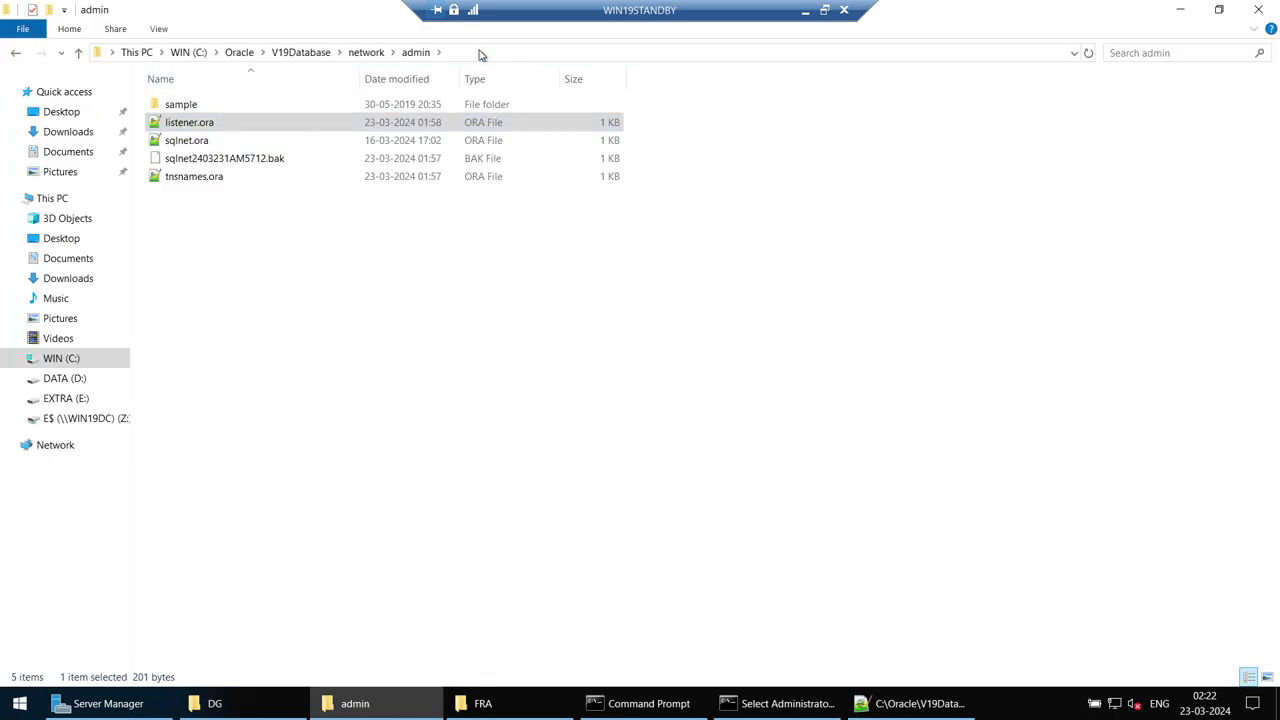
left_click(805, 10)
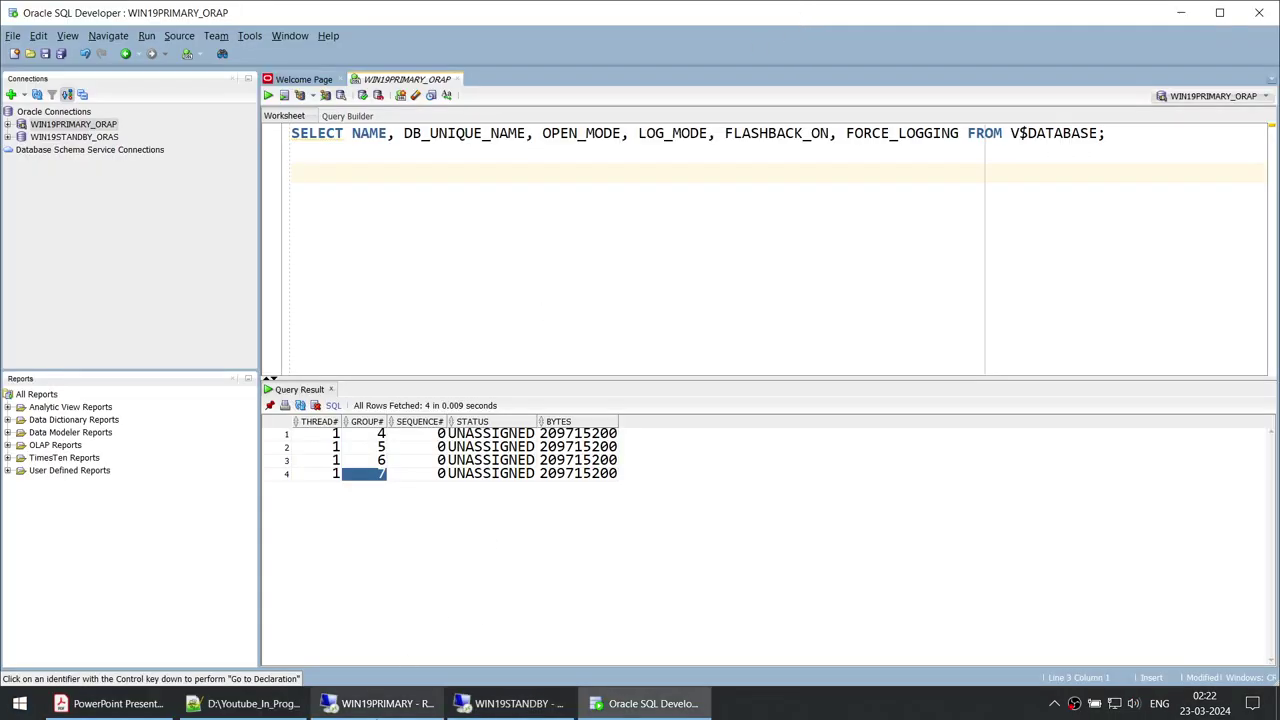
Step: Switch to the Oracle 19c DataGuard Step By Step Windows.sql script and copy its SID_LIST_LISTENER block from the WIN19PRIMARY listener.ora section
left_click(245, 703)
scroll(333, 464, "down", 15)
scroll(333, 464, "down", 20)
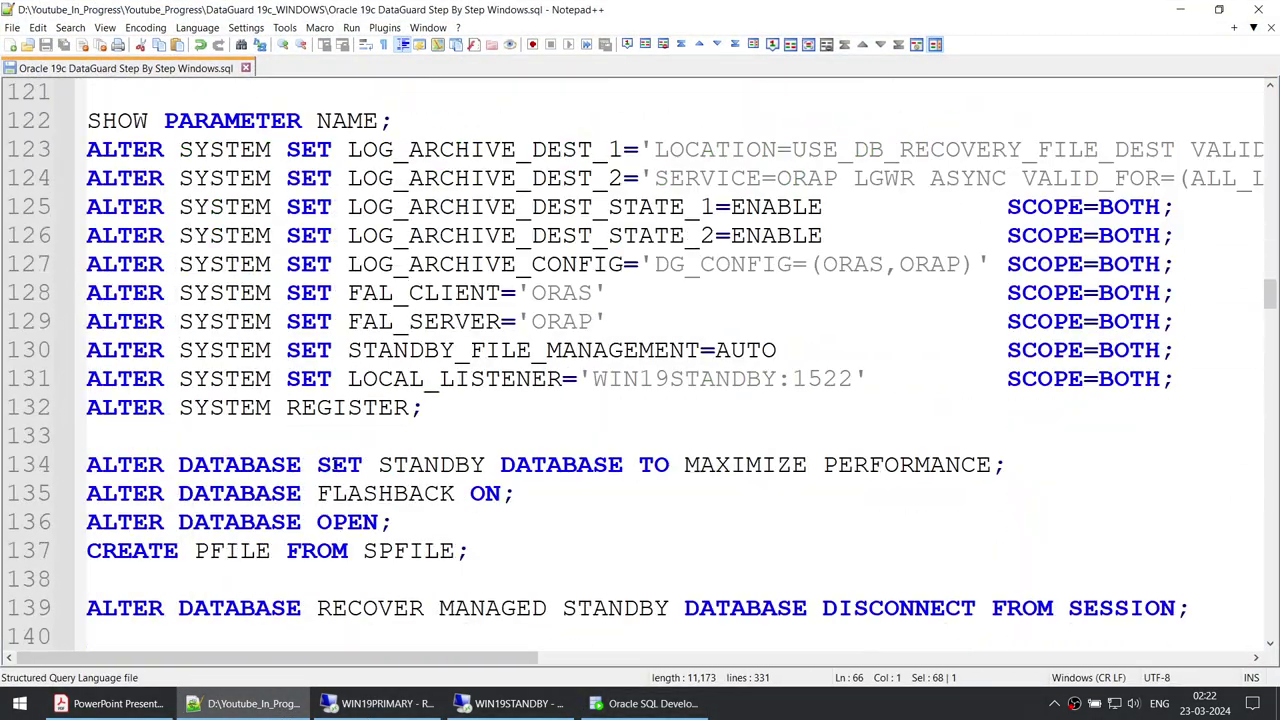
scroll(334, 464, "down", 8)
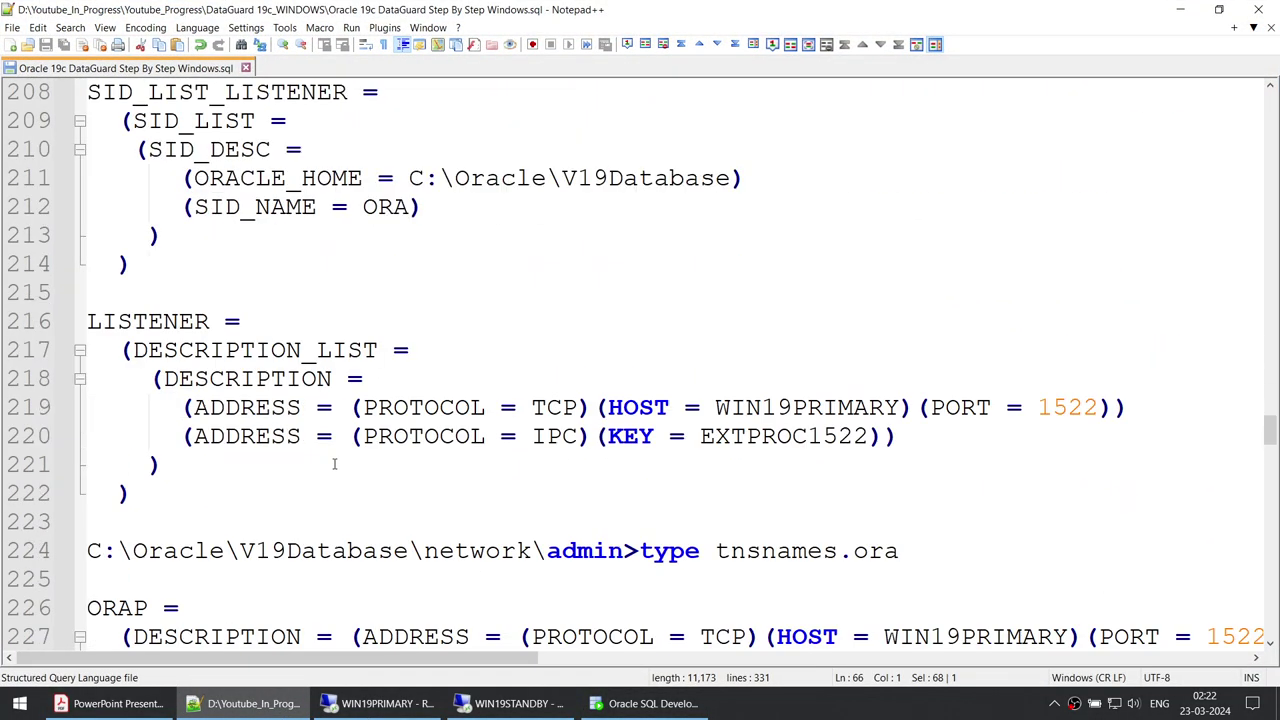
scroll(246, 461, "up", 3)
left_click_drag(201, 514, 86, 350)
key("ctrl+c")
Step: Open listener.ora in the WIN19PRIMARY session's network\admin folder and paste the SID_LIST_LISTENER block below the LISTENER entry
left_click(380, 703)
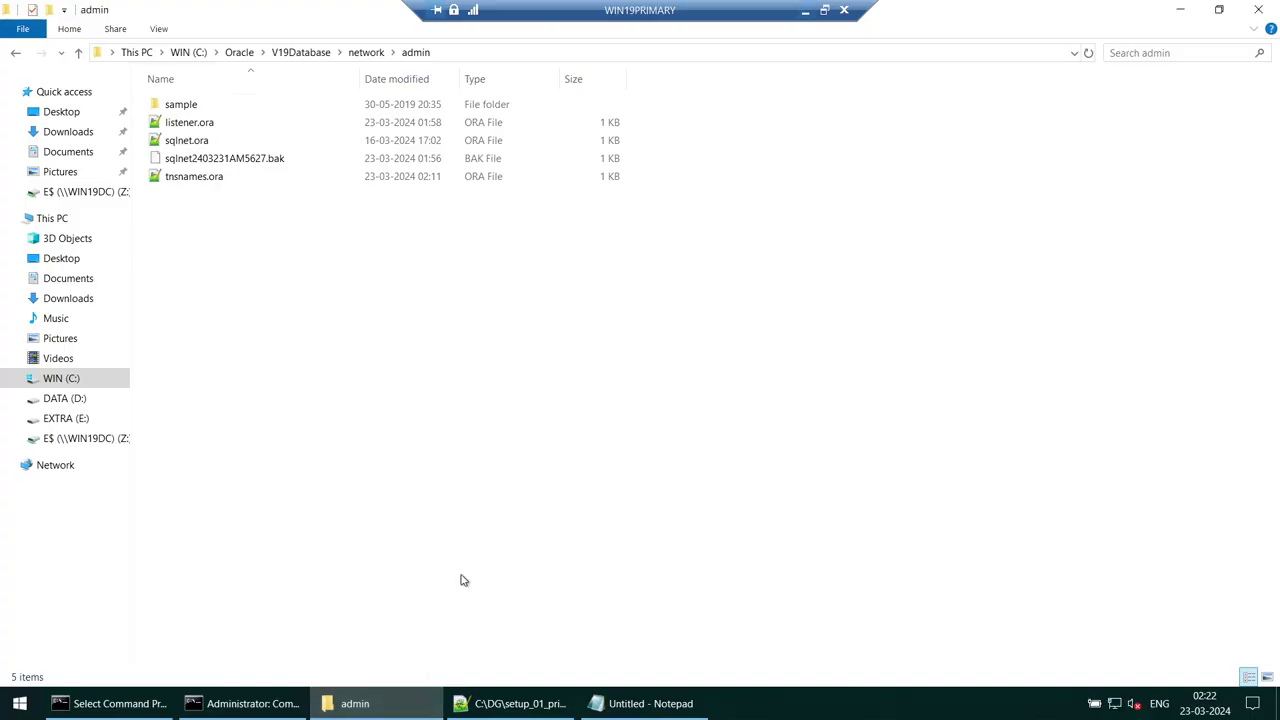
double_click(200, 124)
left_click(215, 258)
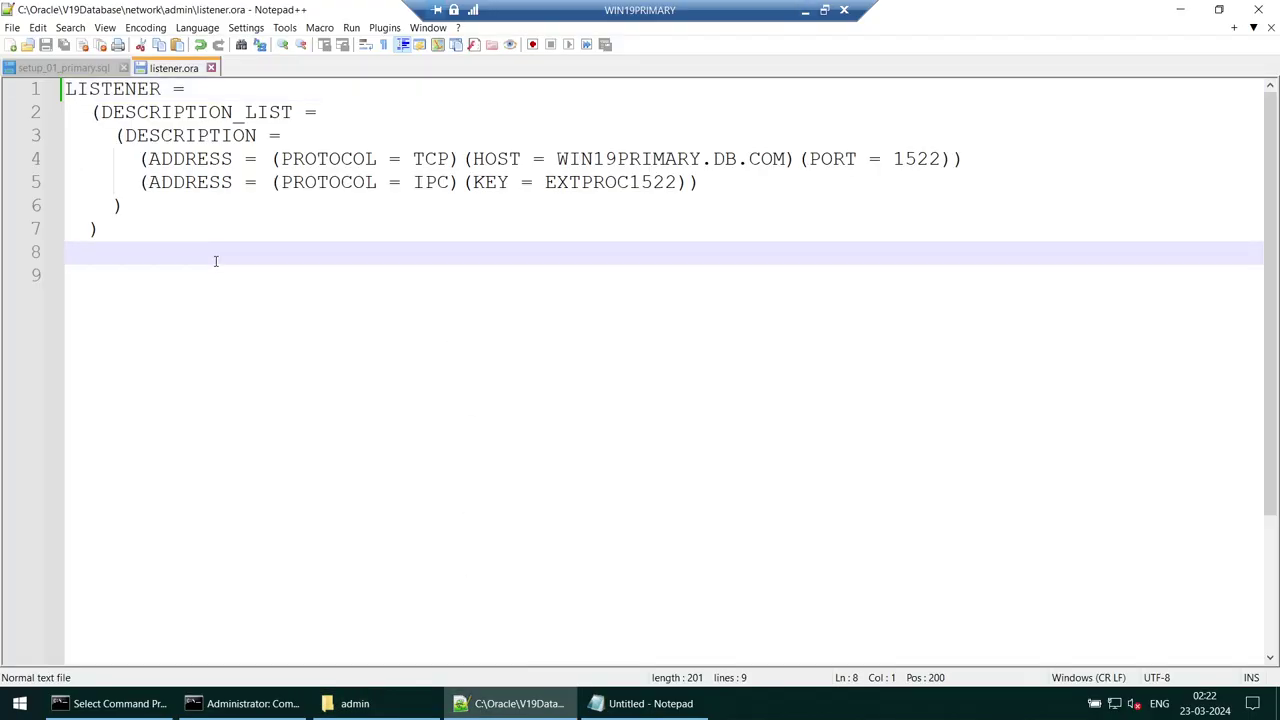
key("Return")
key("ctrl+v")
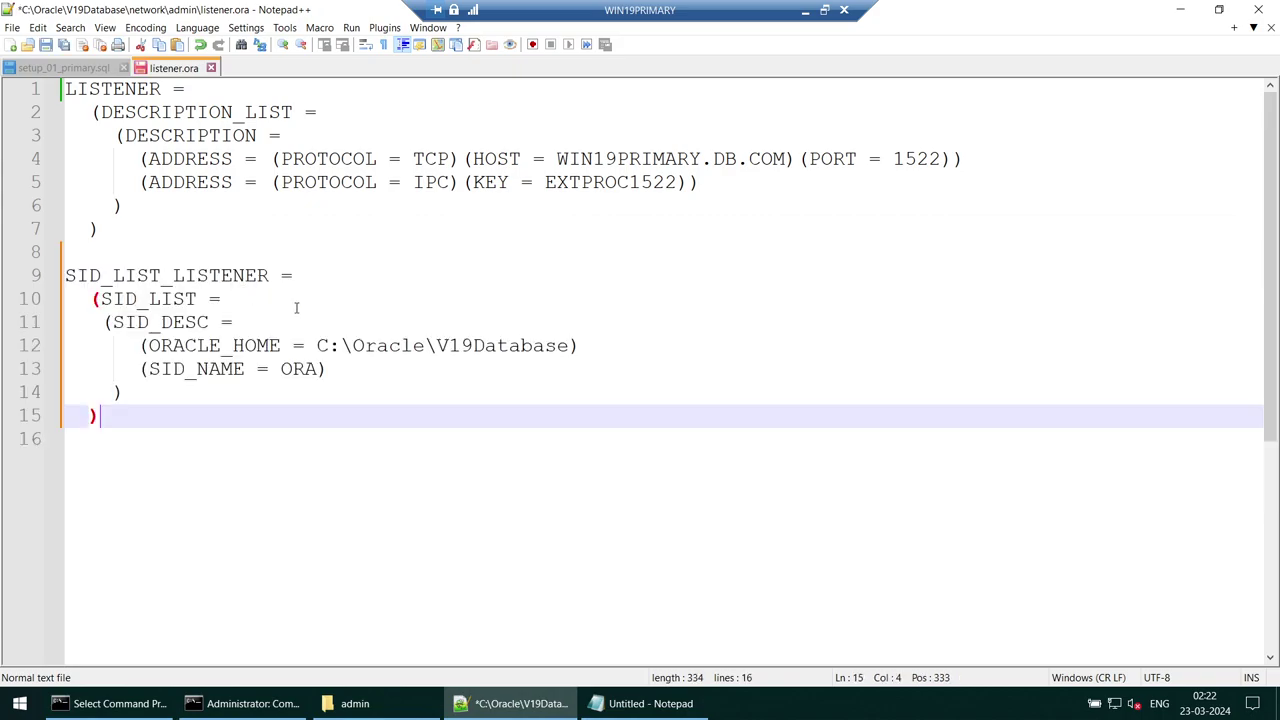
Step: Check the ORACLE_HOME path and SID_NAME value in the pasted SID_LIST_LISTENER block
double_click(381, 346)
left_click_drag(318, 346, 571, 341)
double_click(306, 369)
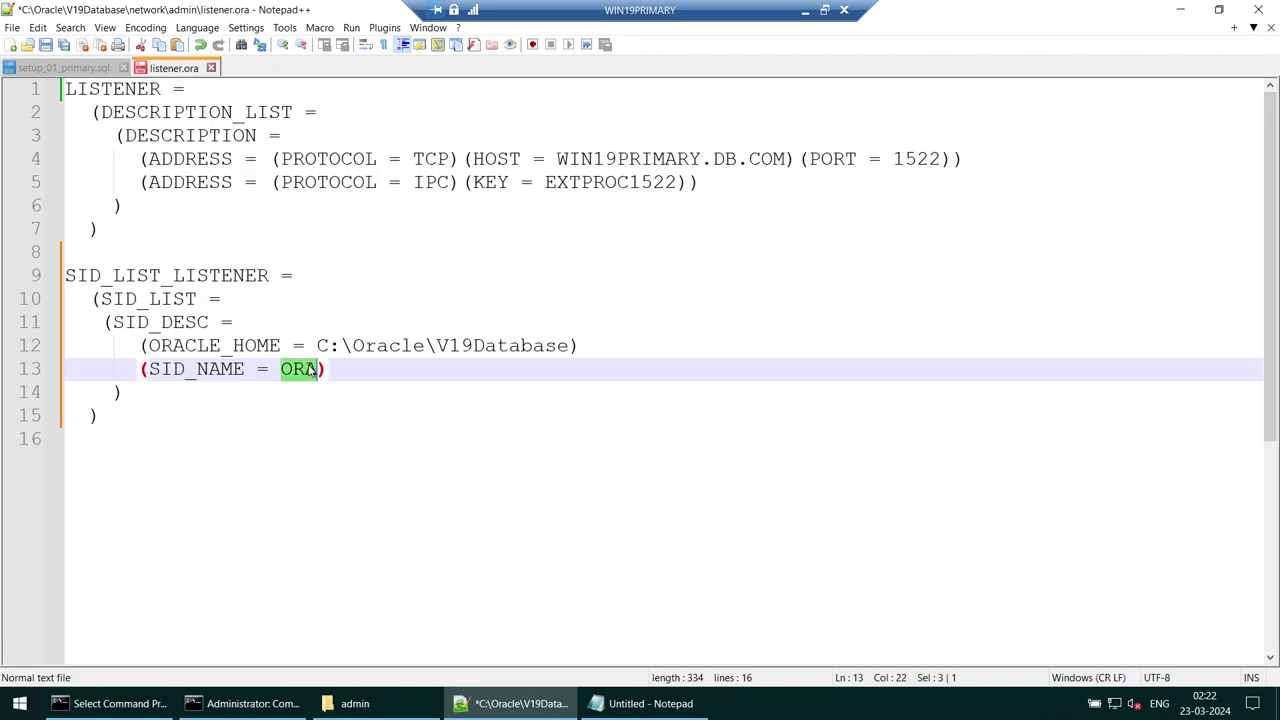
left_click(184, 422)
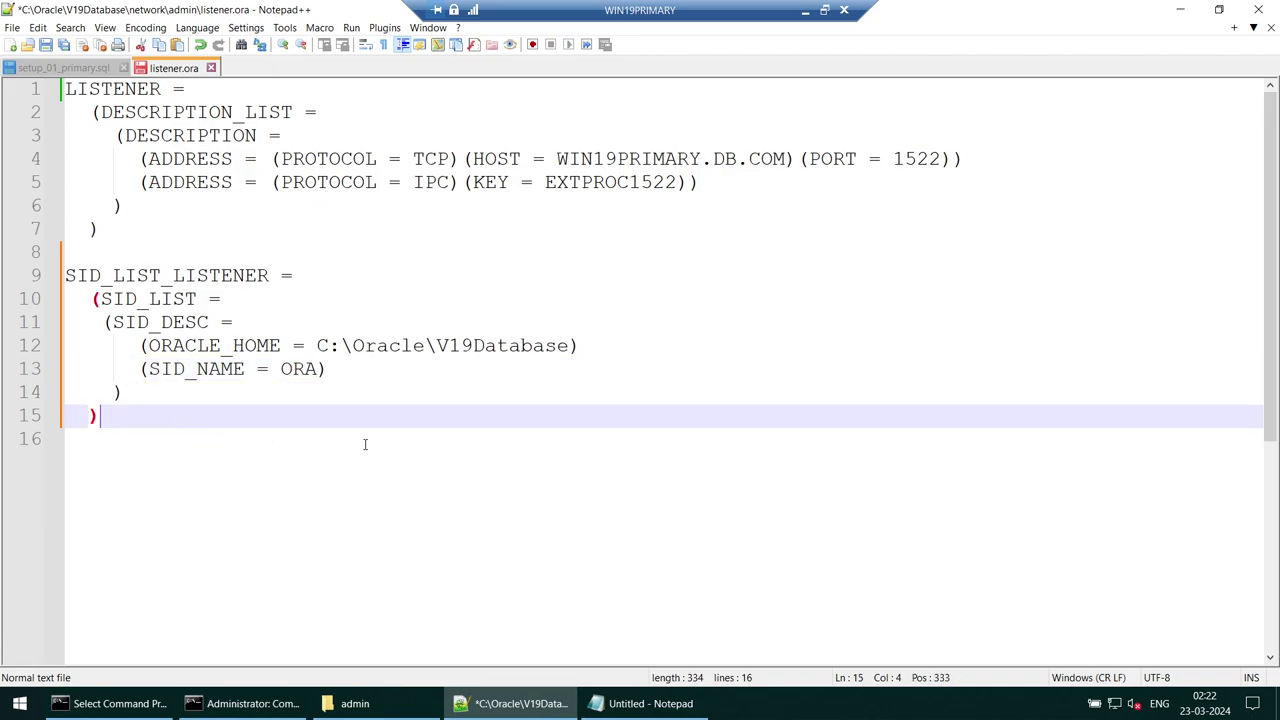
double_click(452, 346)
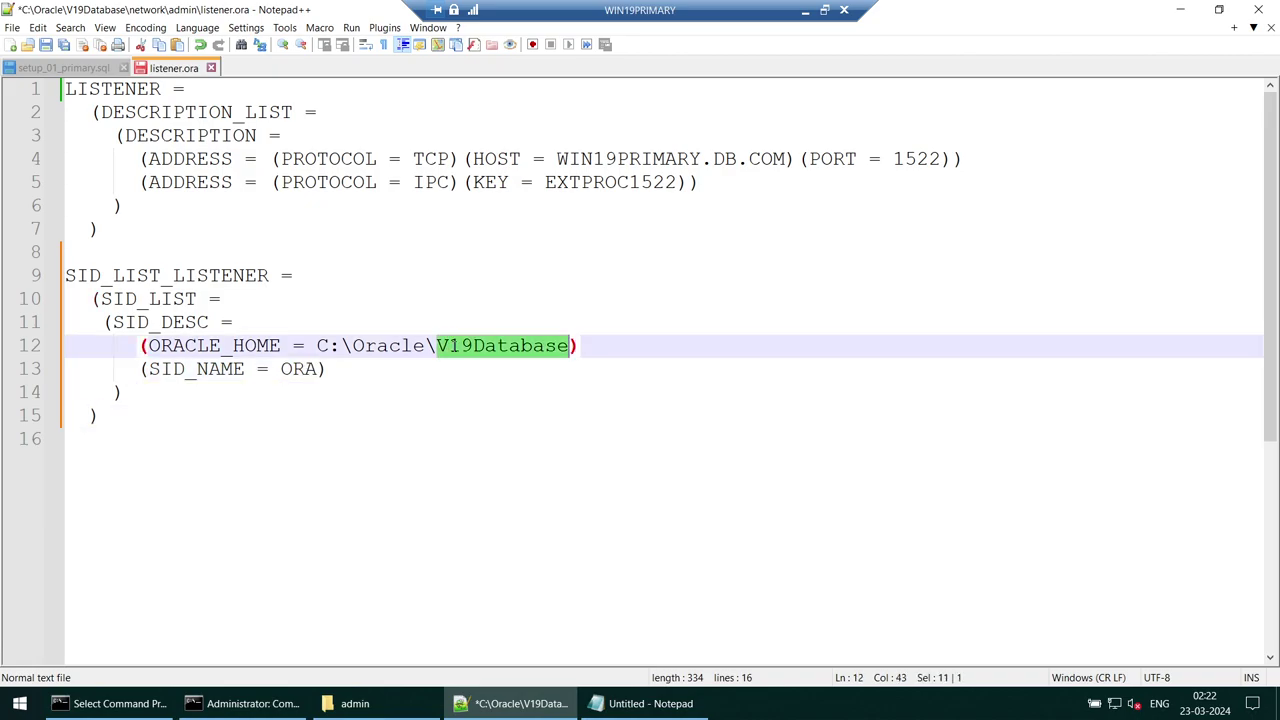
double_click(296, 369)
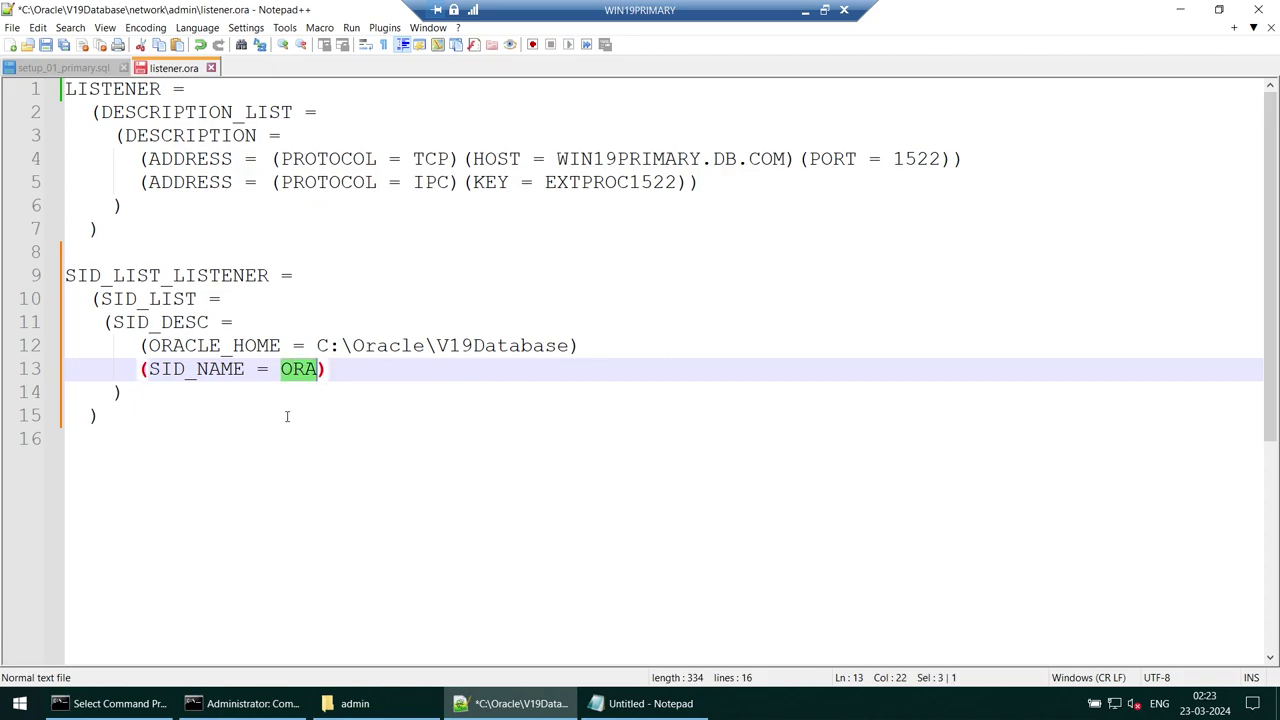
left_click(213, 454)
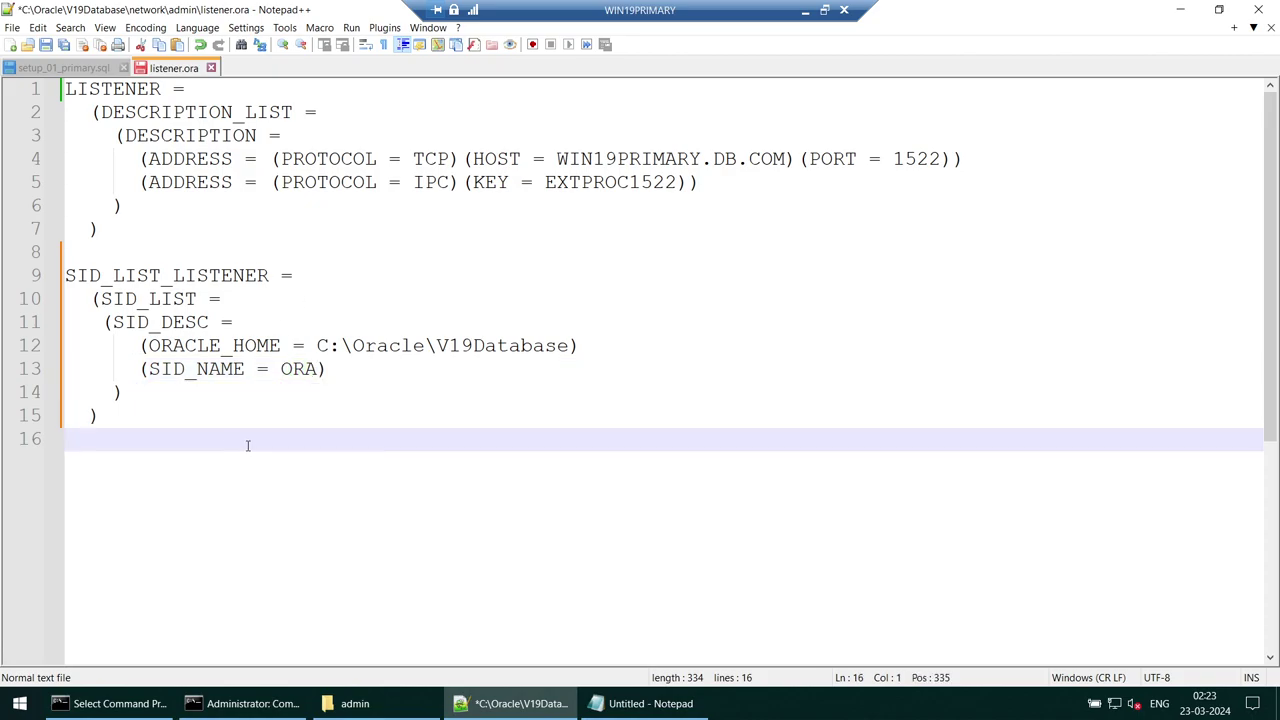
Step: Copy the SID_LIST_LISTENER block into the WIN19STANDBY session's listener.ora below its LISTENER entry, and save that file
left_click_drag(248, 446, 30, 278)
key("ctrl+c")
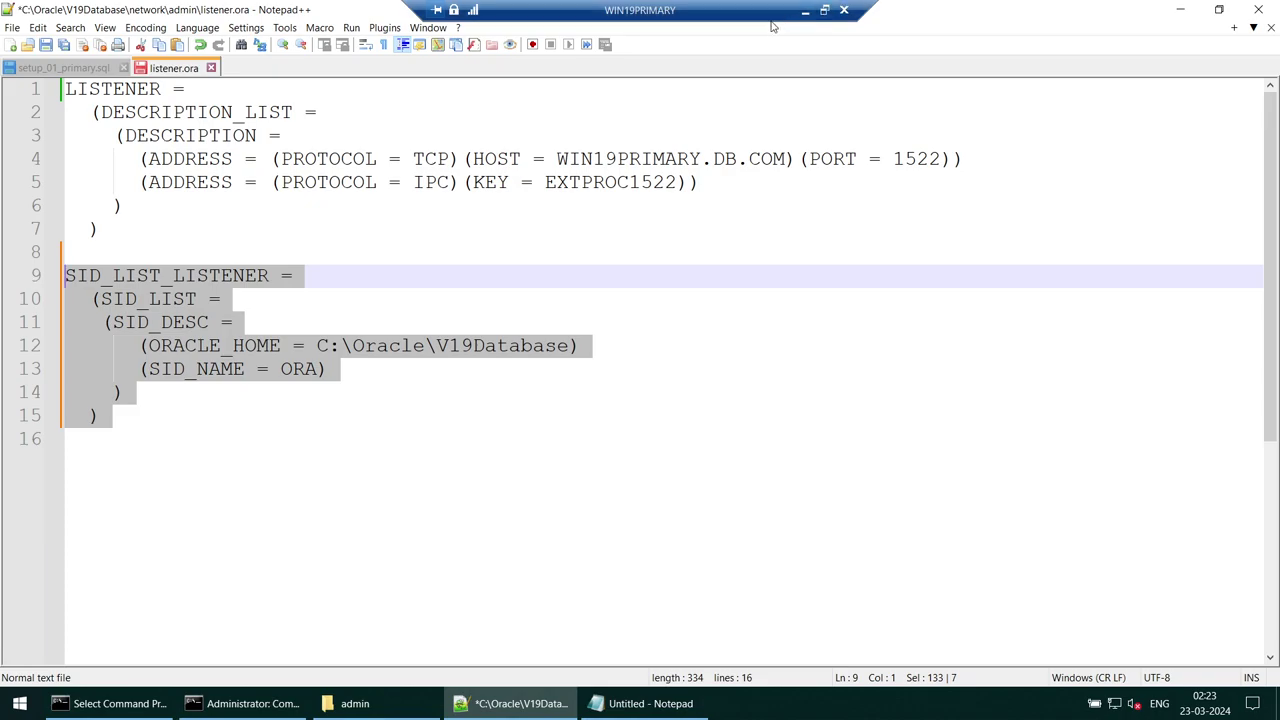
left_click(805, 10)
left_click(553, 712)
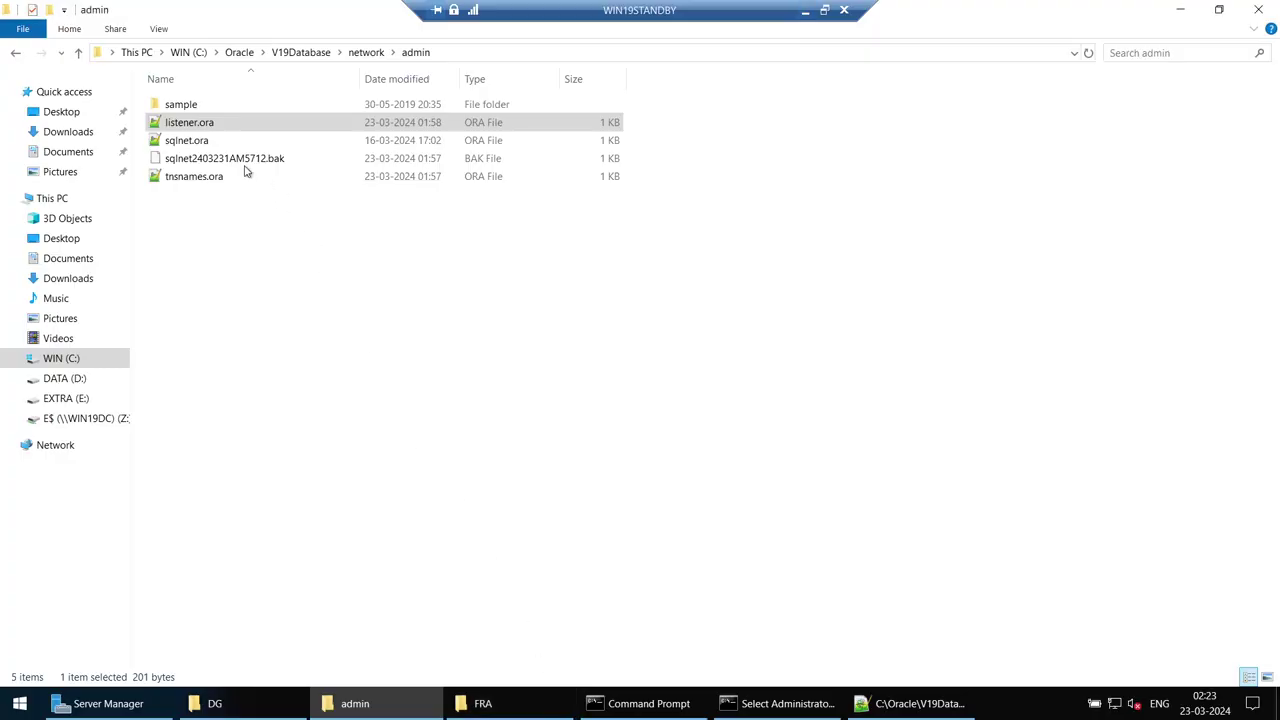
left_click(900, 700)
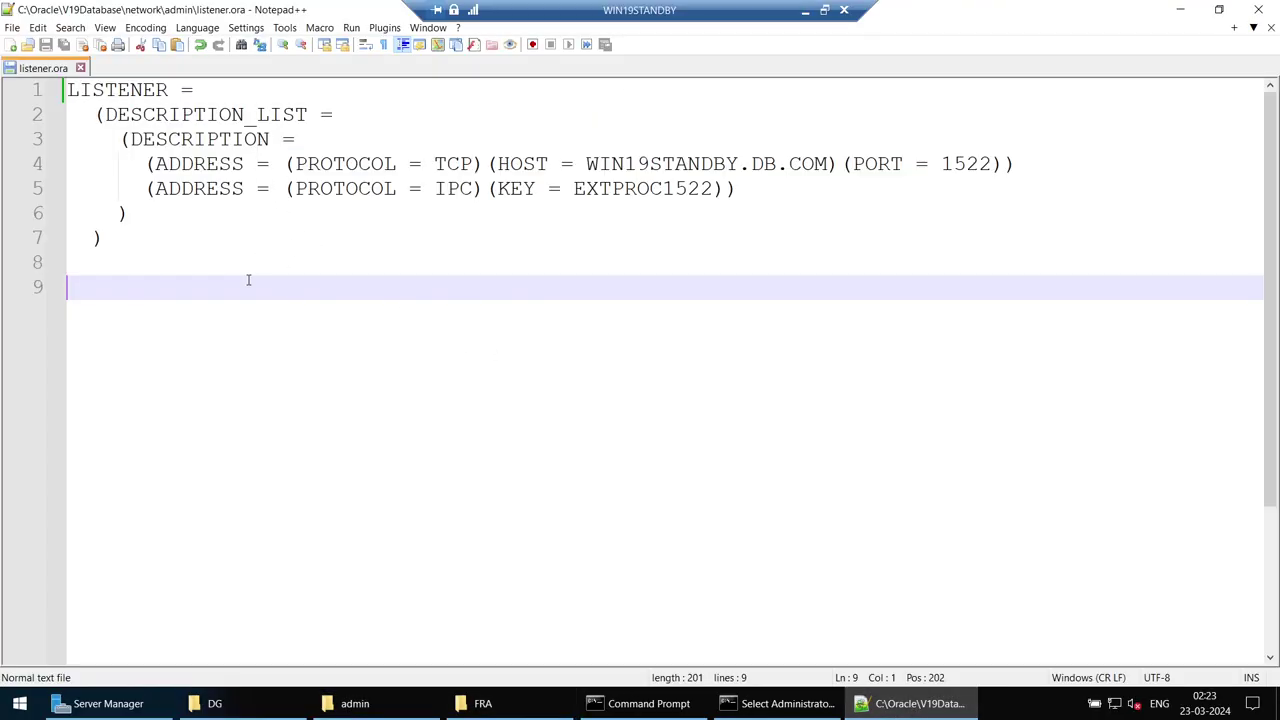
key("ctrl+v")
left_click(45, 44)
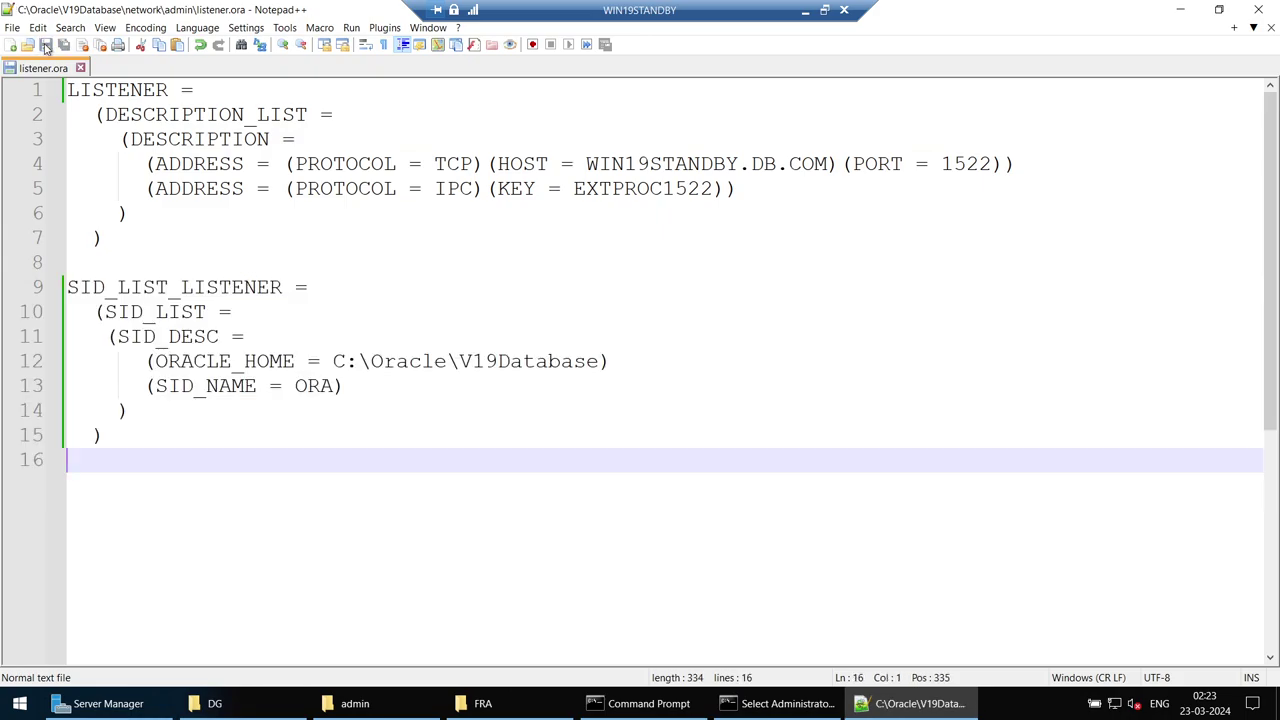
left_click(805, 10)
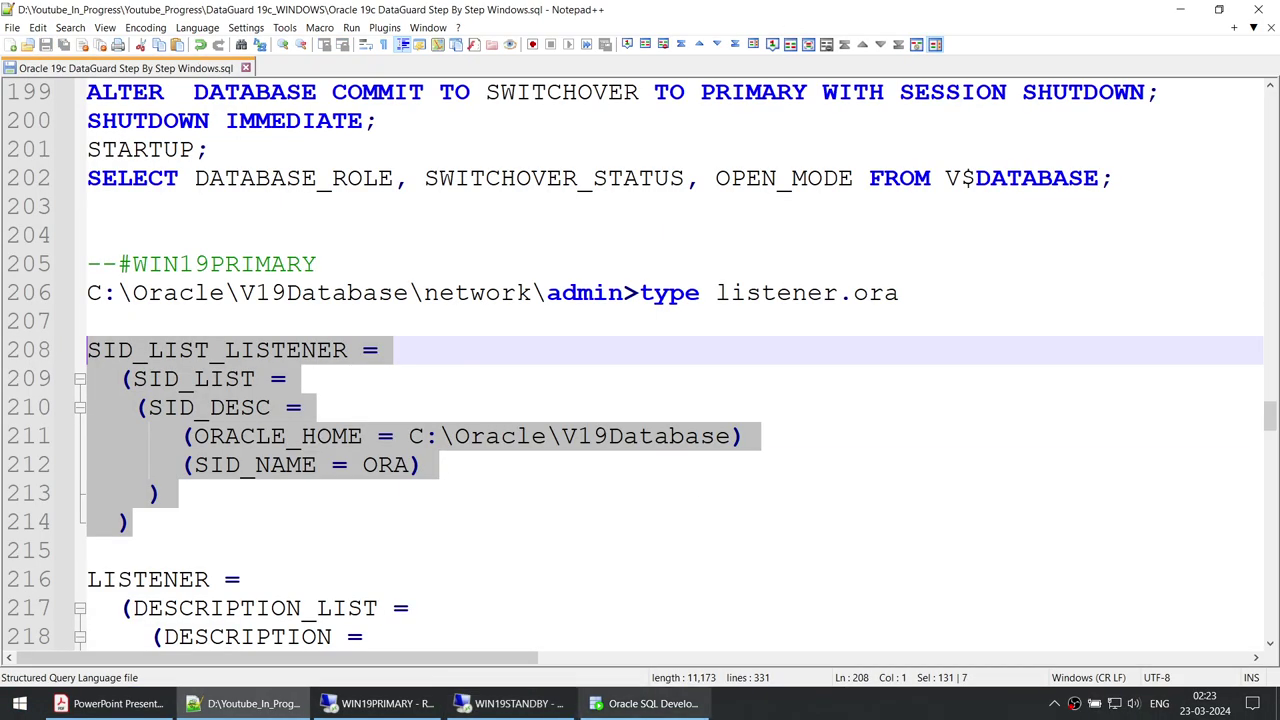
Step: Save listener.ora in the WIN19PRIMARY session and change the administrator command prompt's directory to C:\
left_click(395, 712)
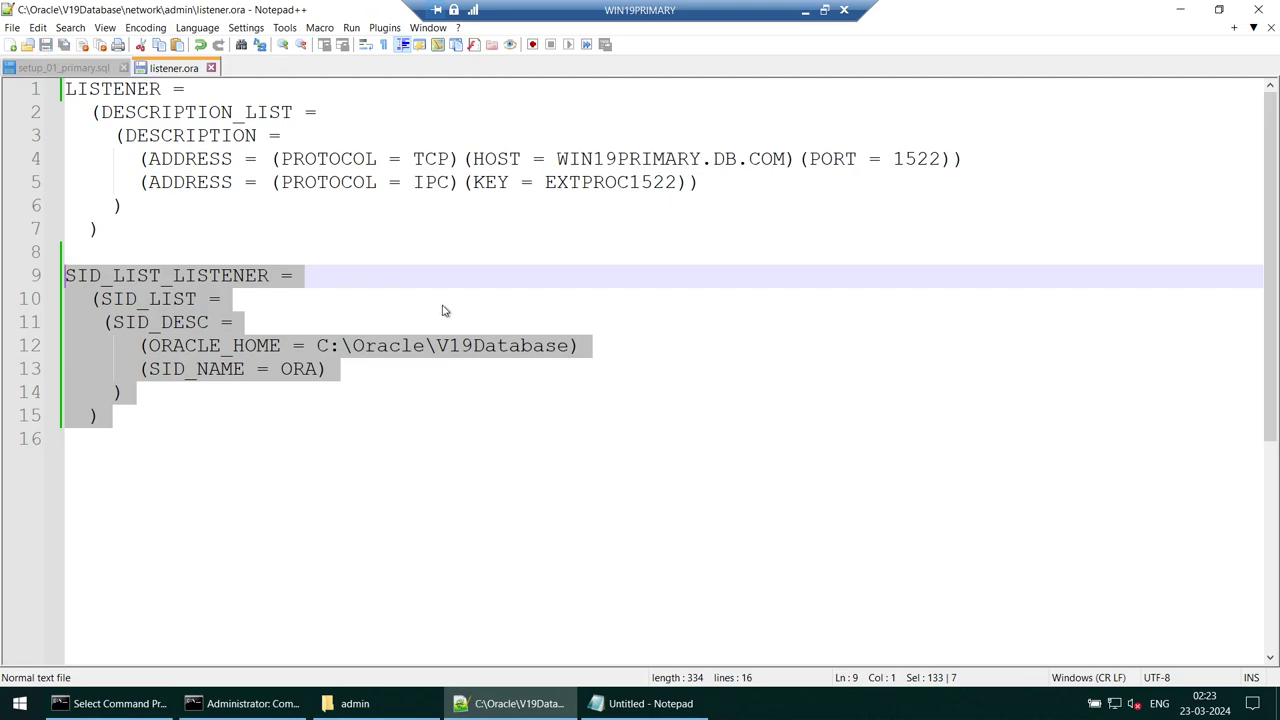
left_click(232, 706)
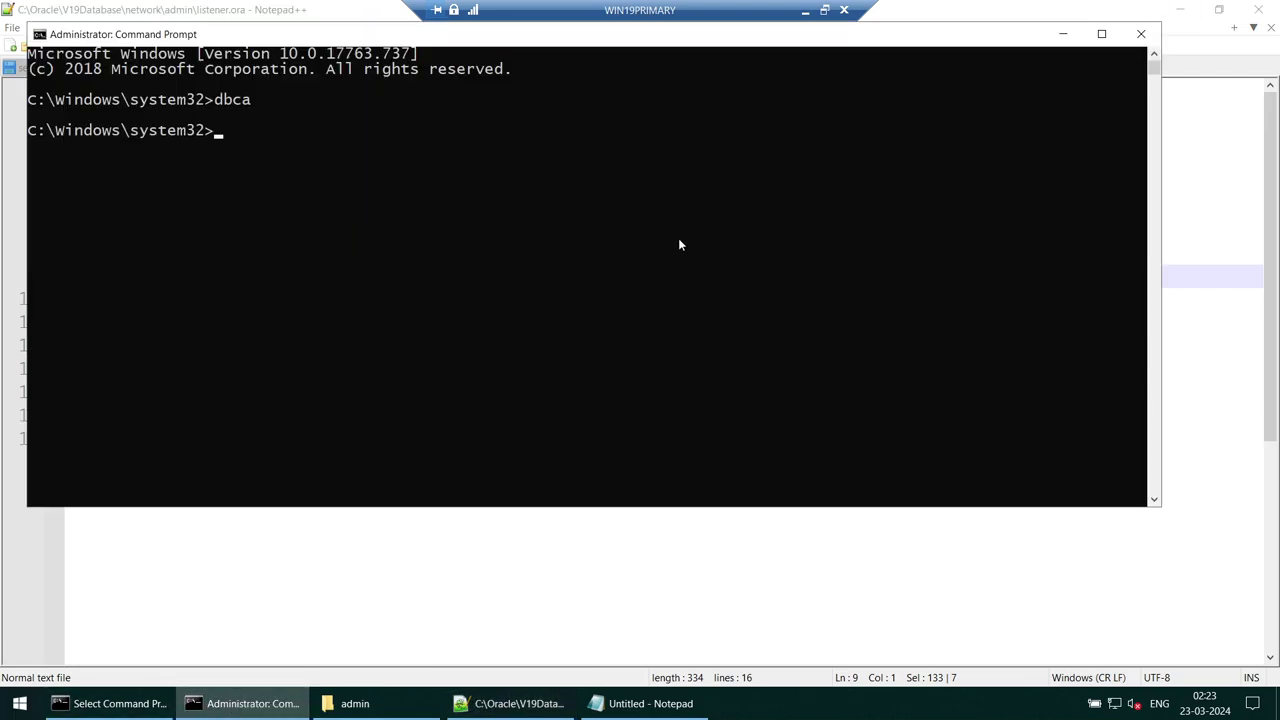
type("cd ..")
key("Return")
type("cd ..")
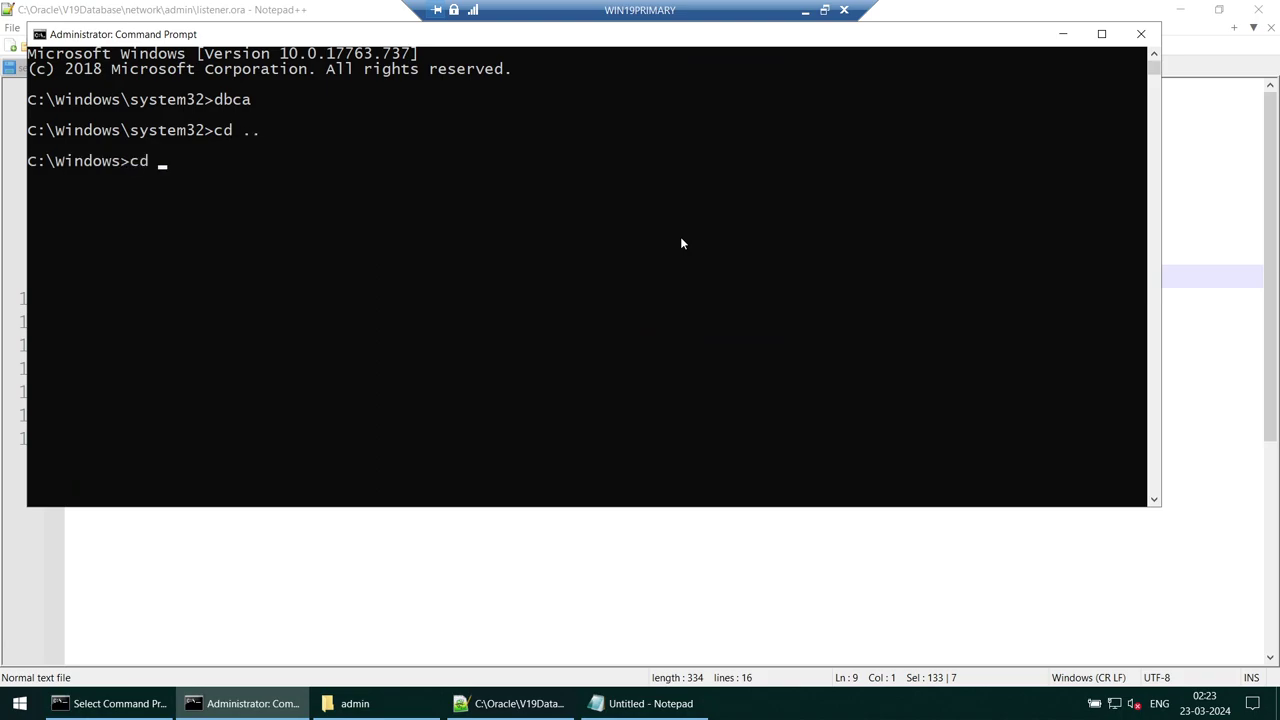
key("Return")
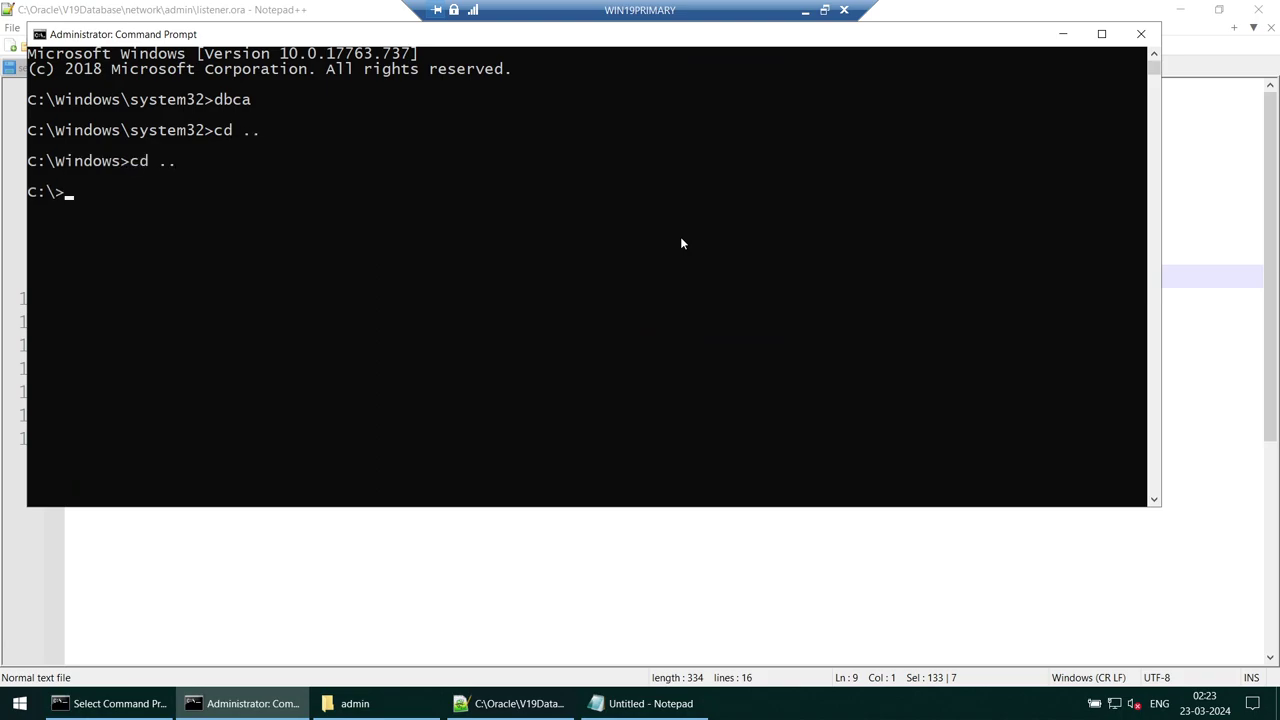
Step: Terminate the netca batch job in the WIN19STANDBY session's administrator command prompt and clear its screen
left_click(805, 10)
left_click(505, 704)
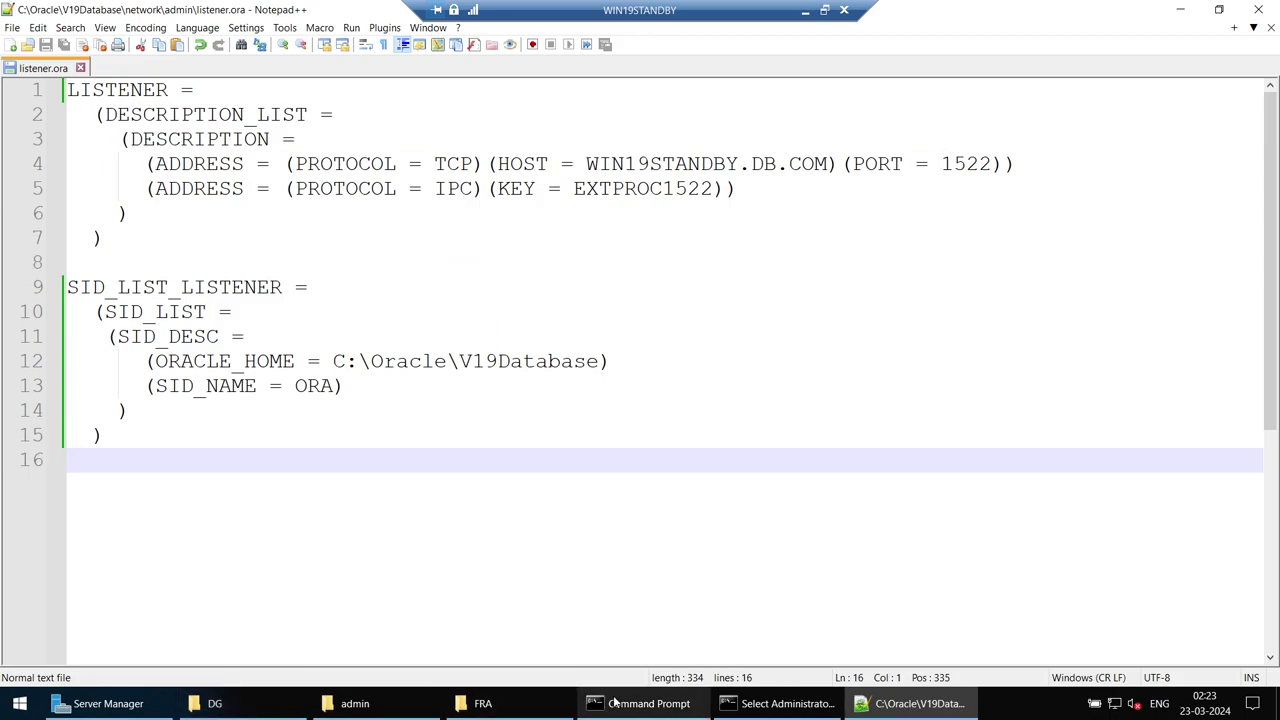
left_click(780, 703)
left_click(600, 235)
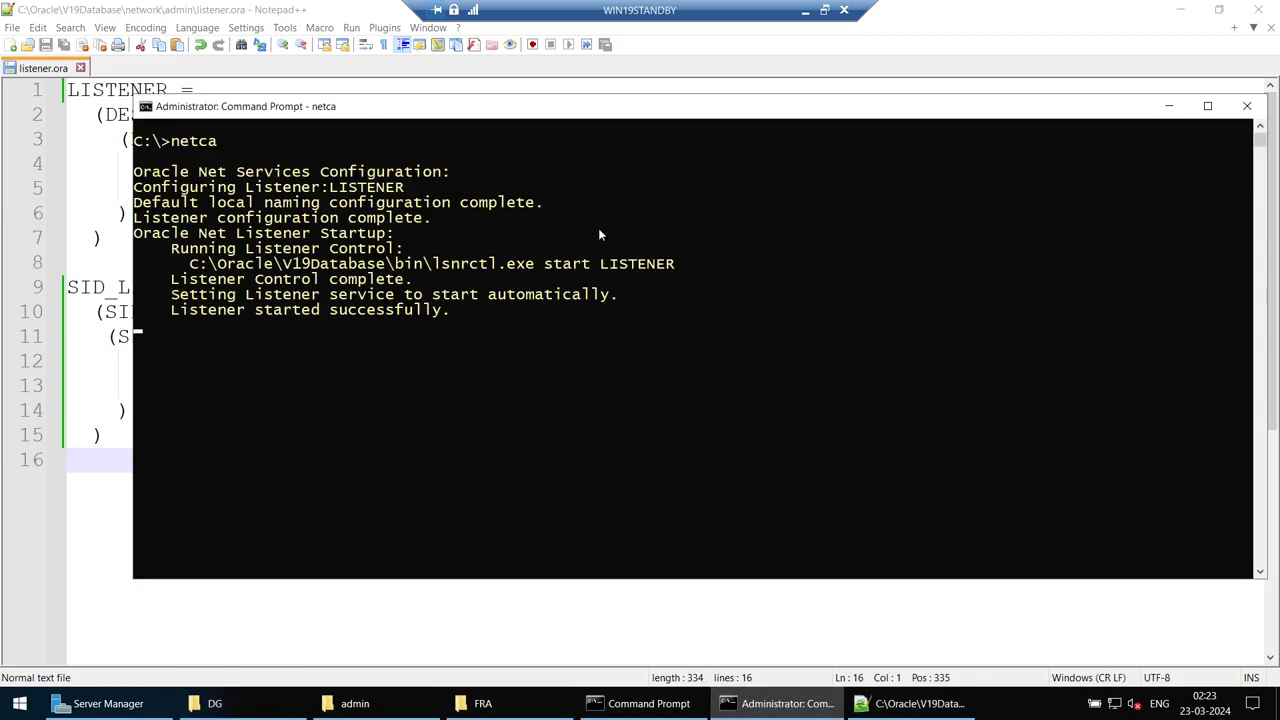
key("ctrl+c")
type("Y")
key("Return")
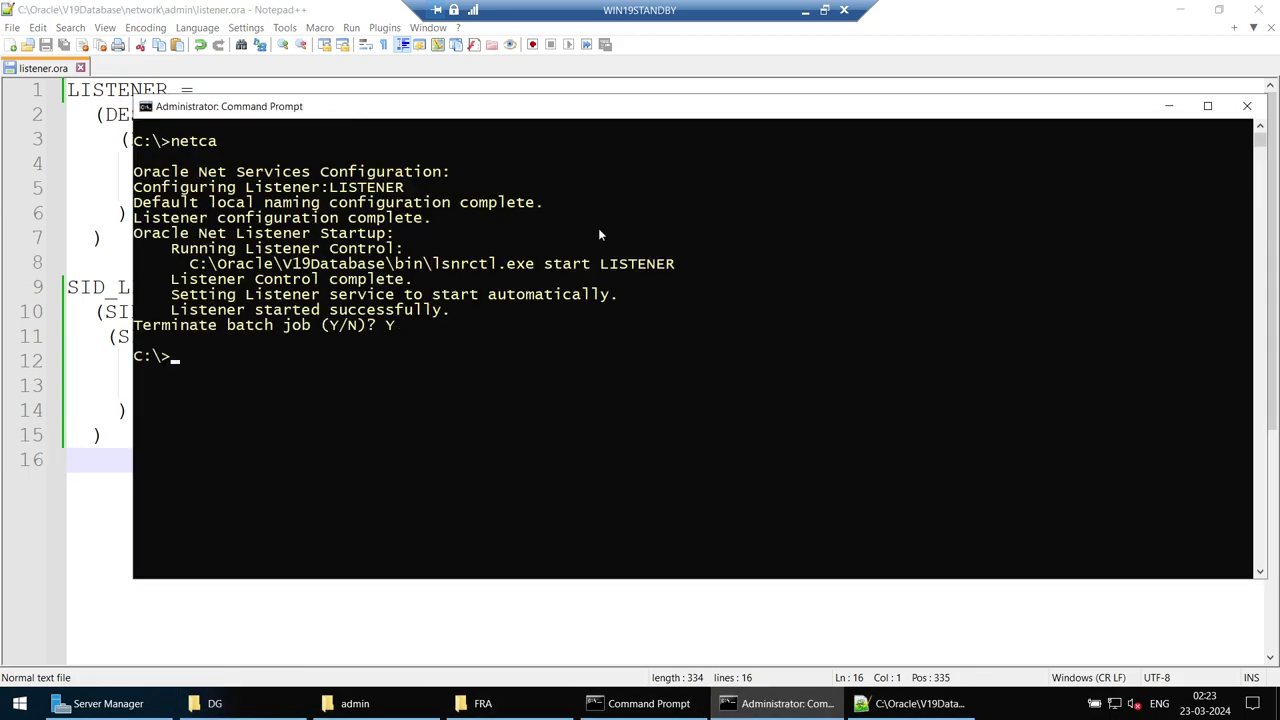
type("cls")
key("Return")
type("cls")
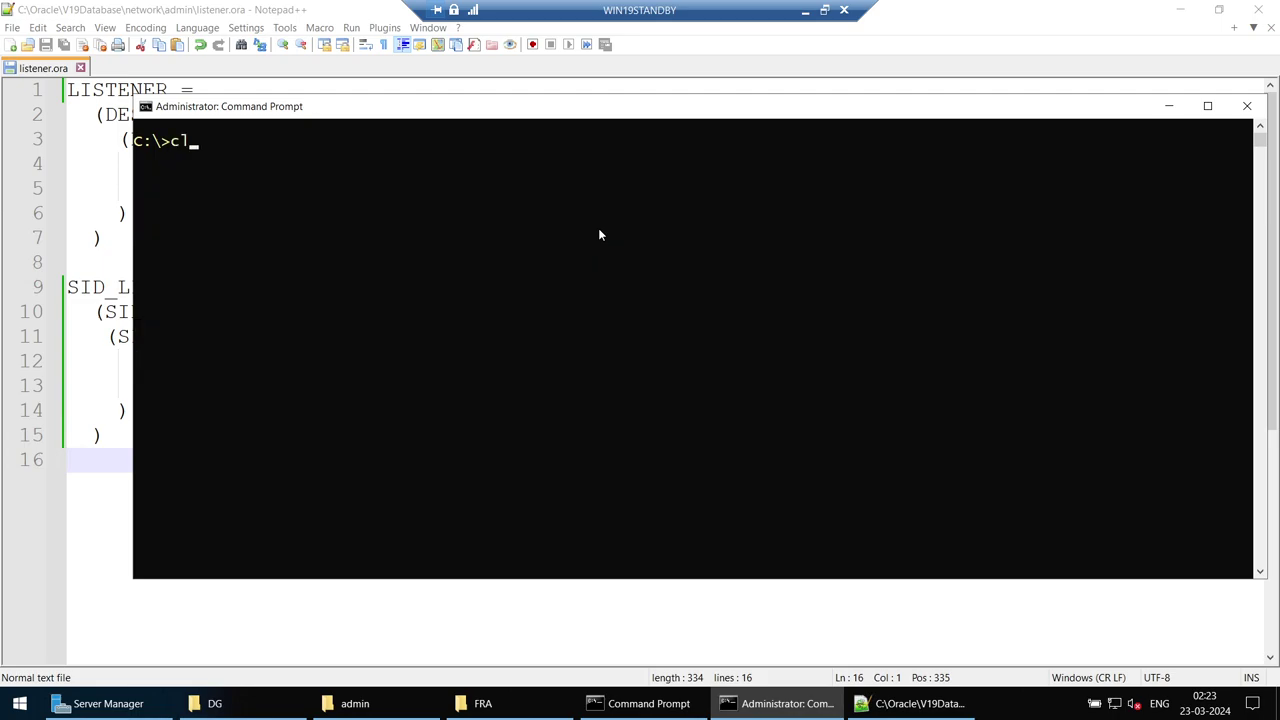
key("Escape")
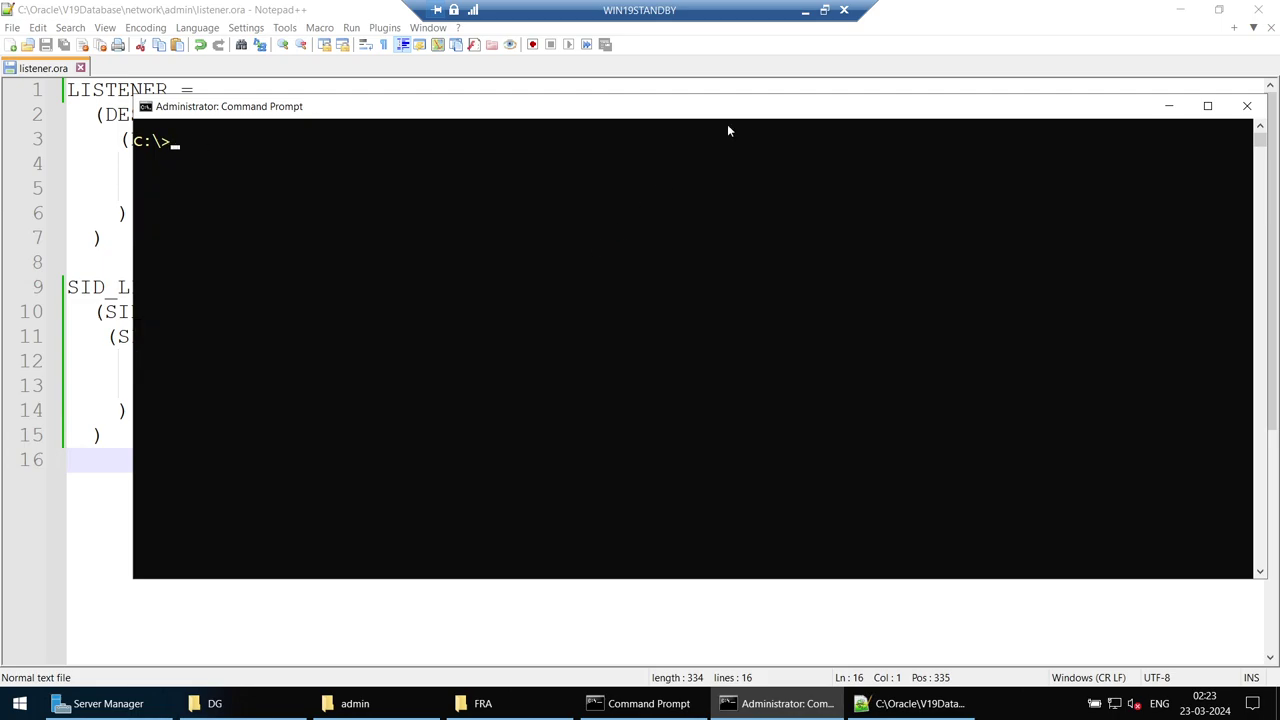
Step: Clear the WIN19PRIMARY administrator command prompt, run lsnrctl status, and check the ORAP service's instance name and the endpoint host
left_click(1190, 12)
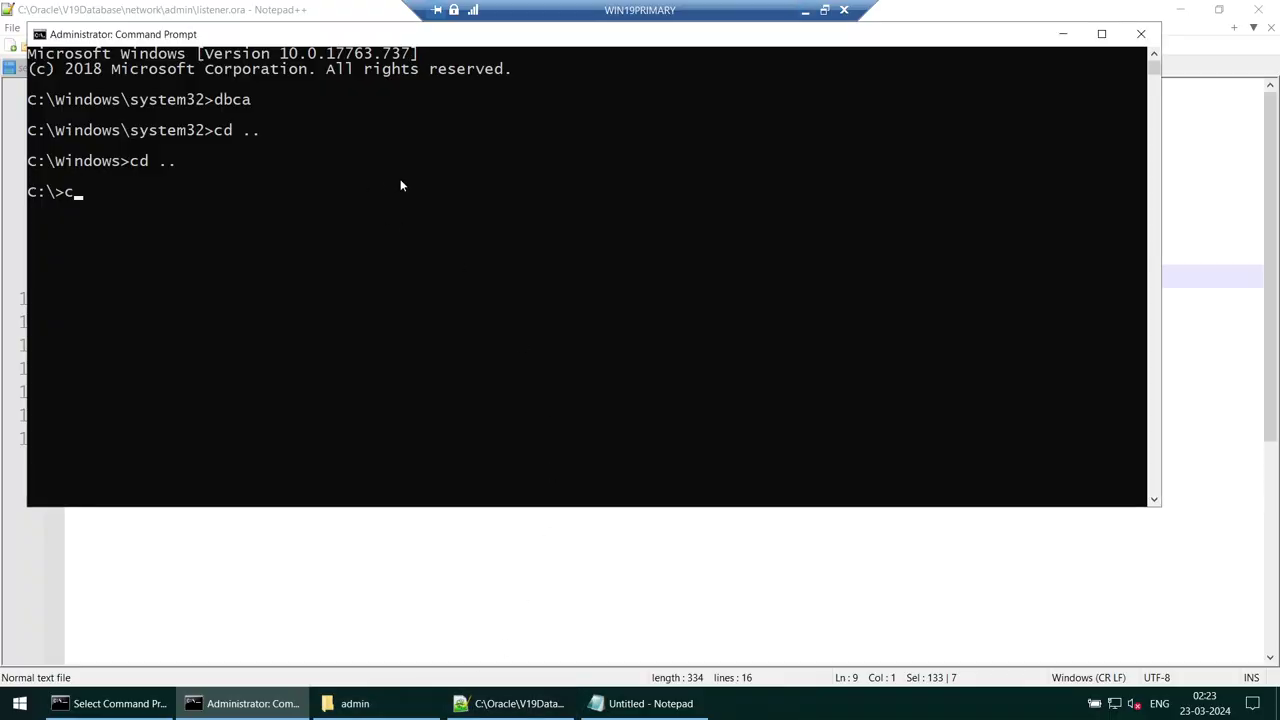
type("ls")
key("Return")
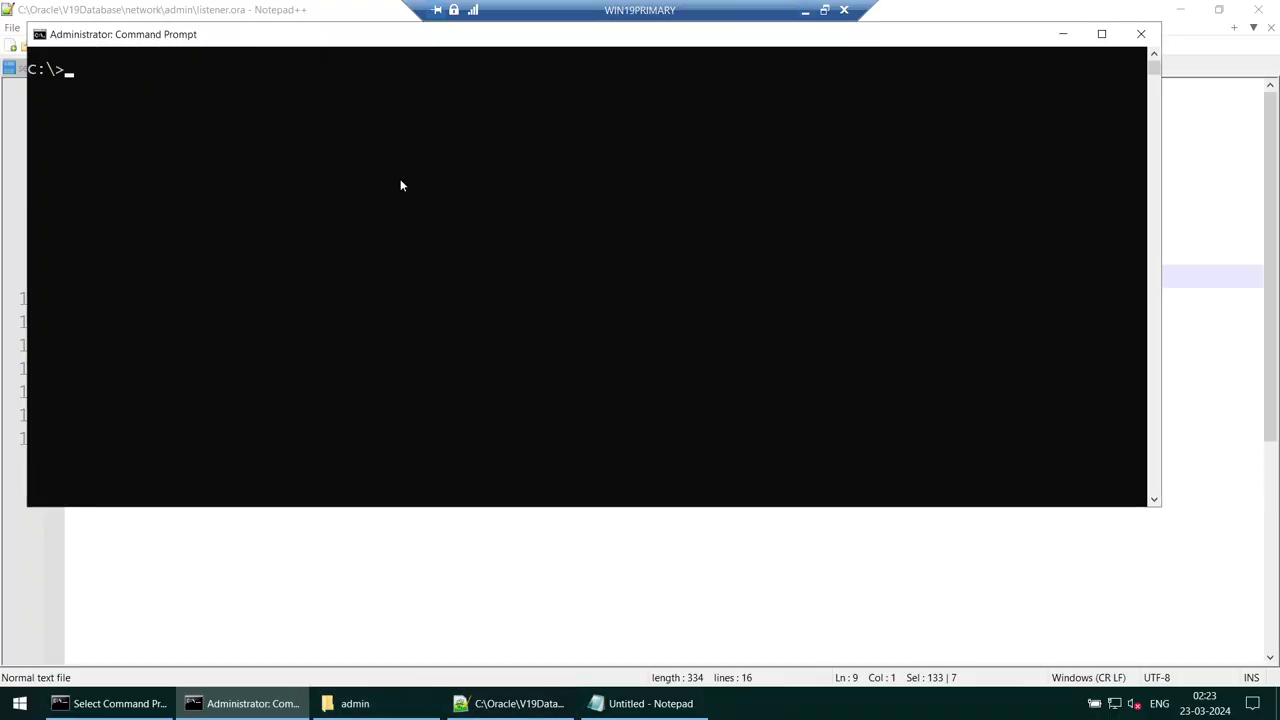
type("lsnrctl status")
key("Return")
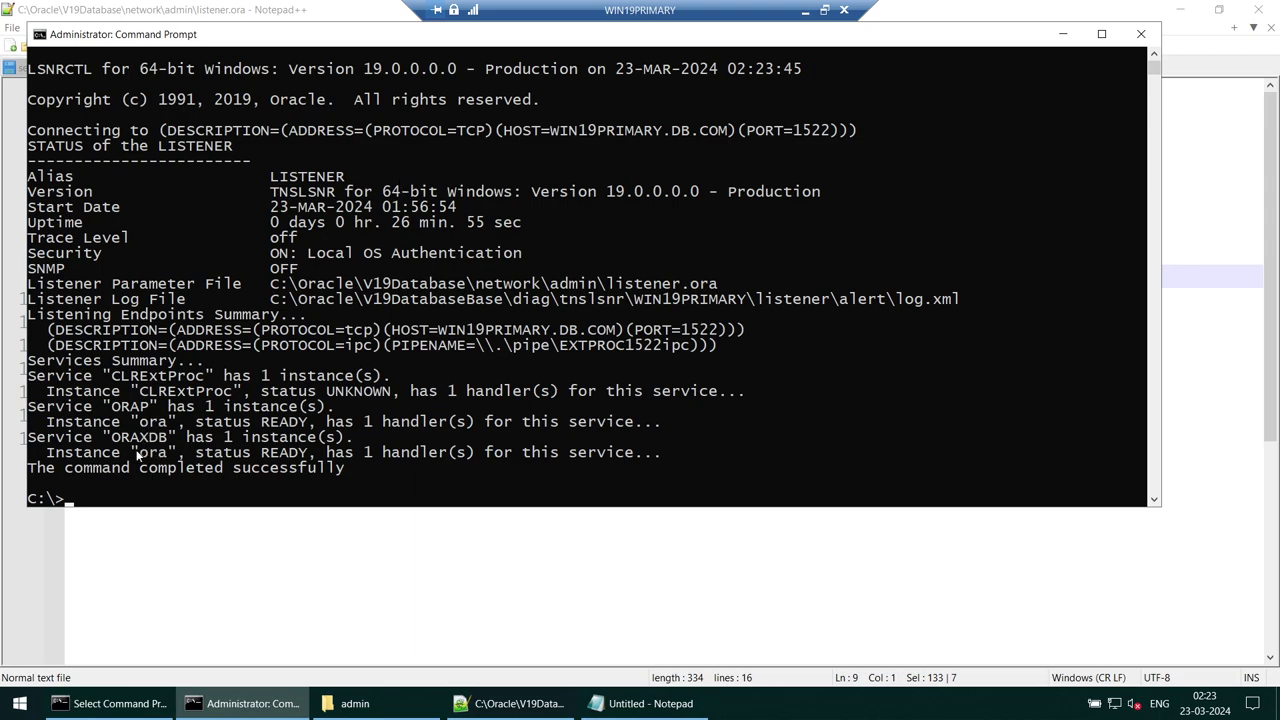
left_click_drag(140, 422, 165, 428)
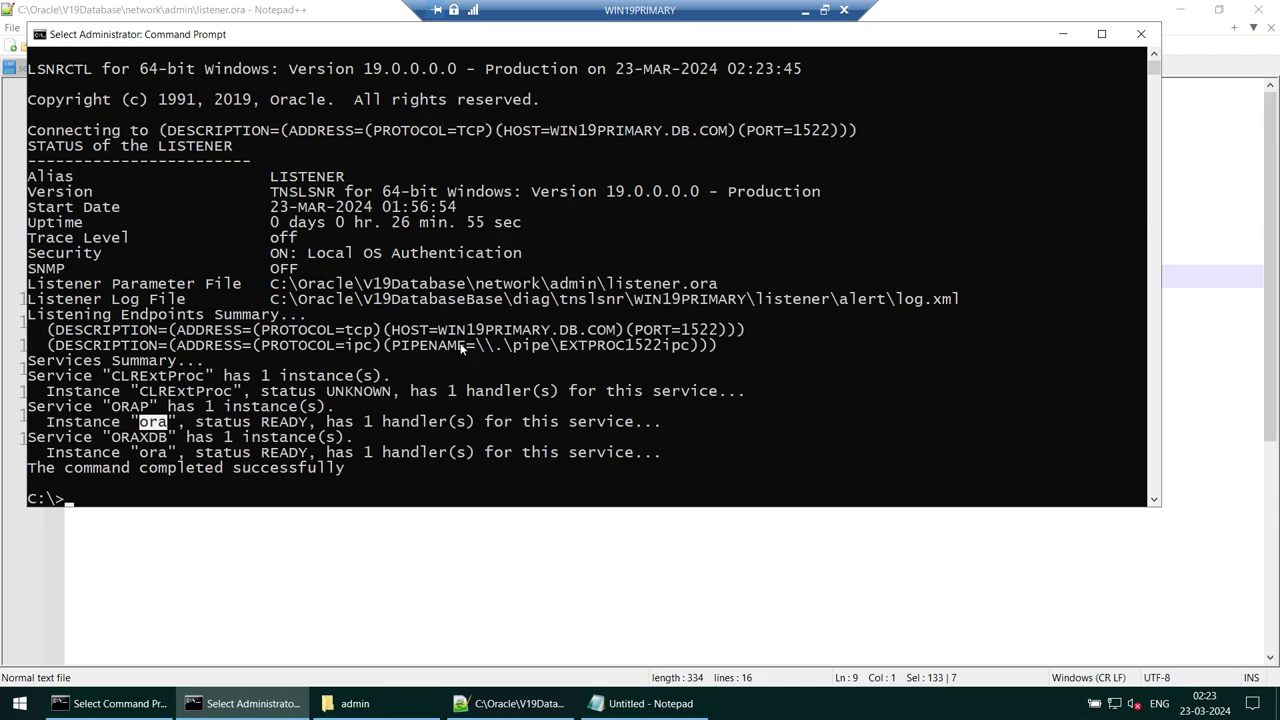
left_click_drag(441, 336, 538, 337)
Step: Run show parameter name; in the primary server's SQL*Plus window to check the database, instance and service names
left_click(147, 703)
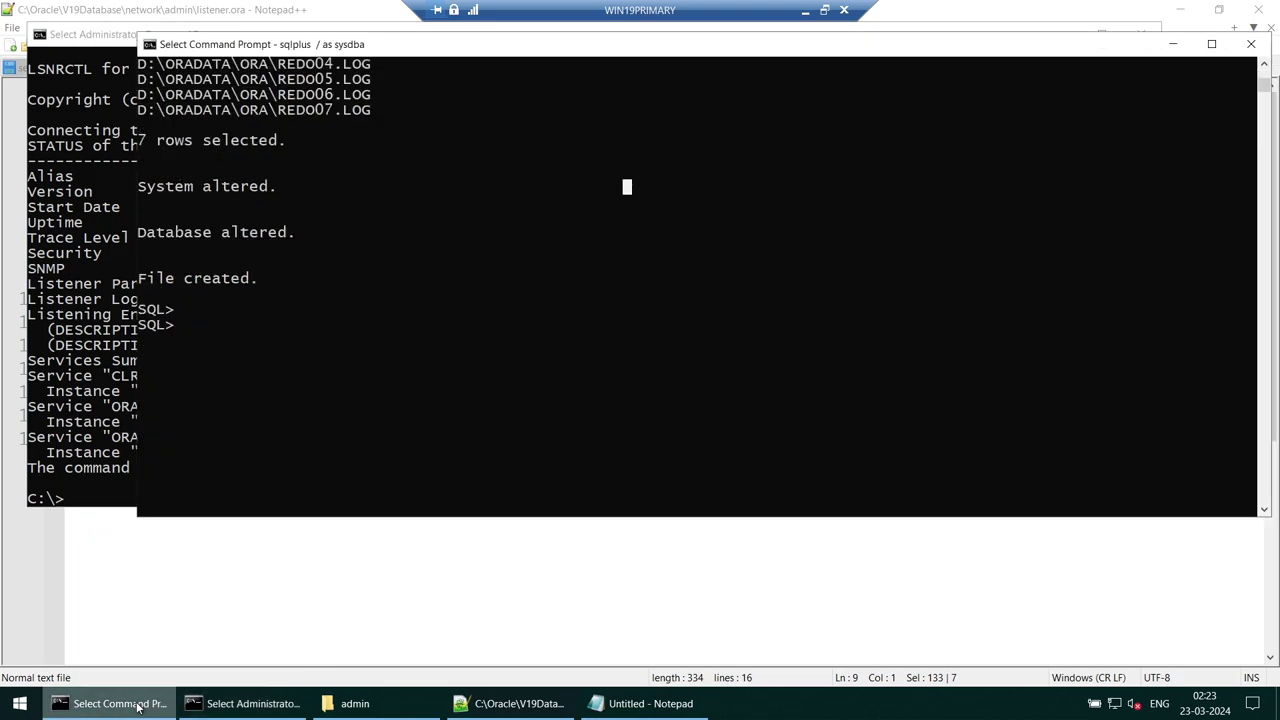
type("show ")
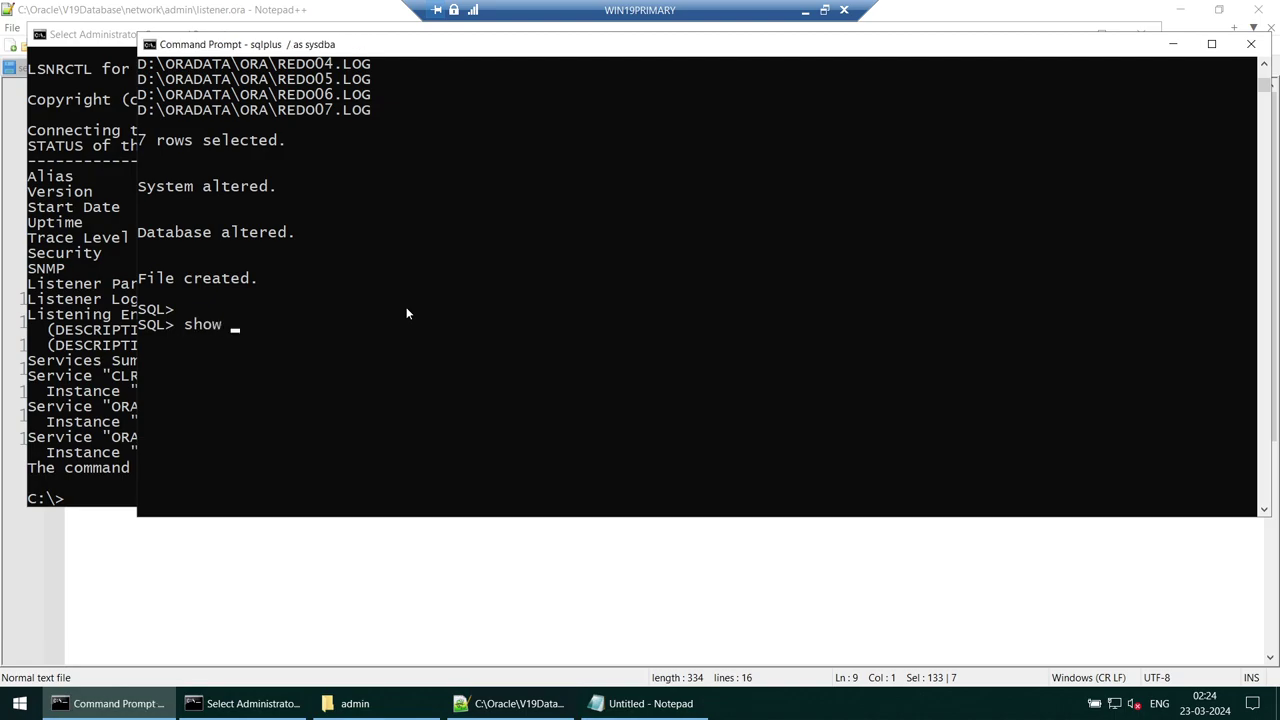
type("parameter name;")
key("Return")
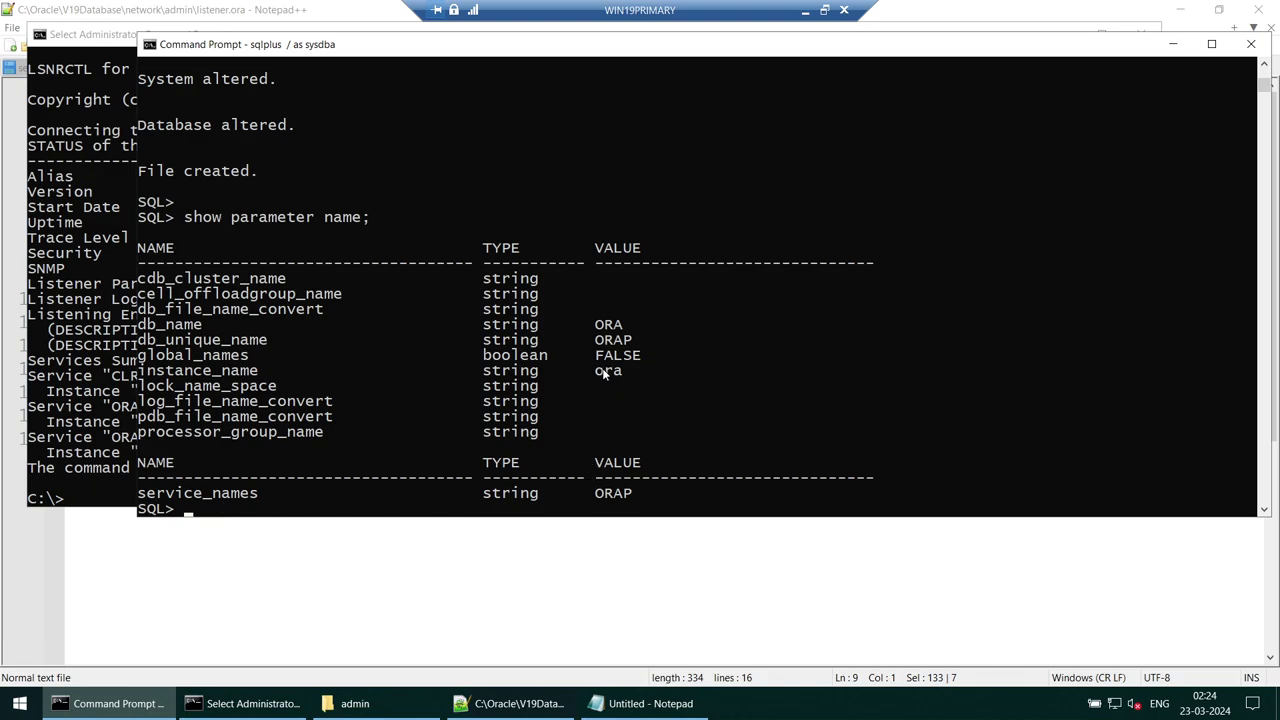
Step: Run show parameter local_l; to check the local_listener value, and minimise both command prompt windows
key("Up")
key("BackSpace")
key("BackSpace")
key("BackSpace")
key("BackSpace")
key("BackSpace")
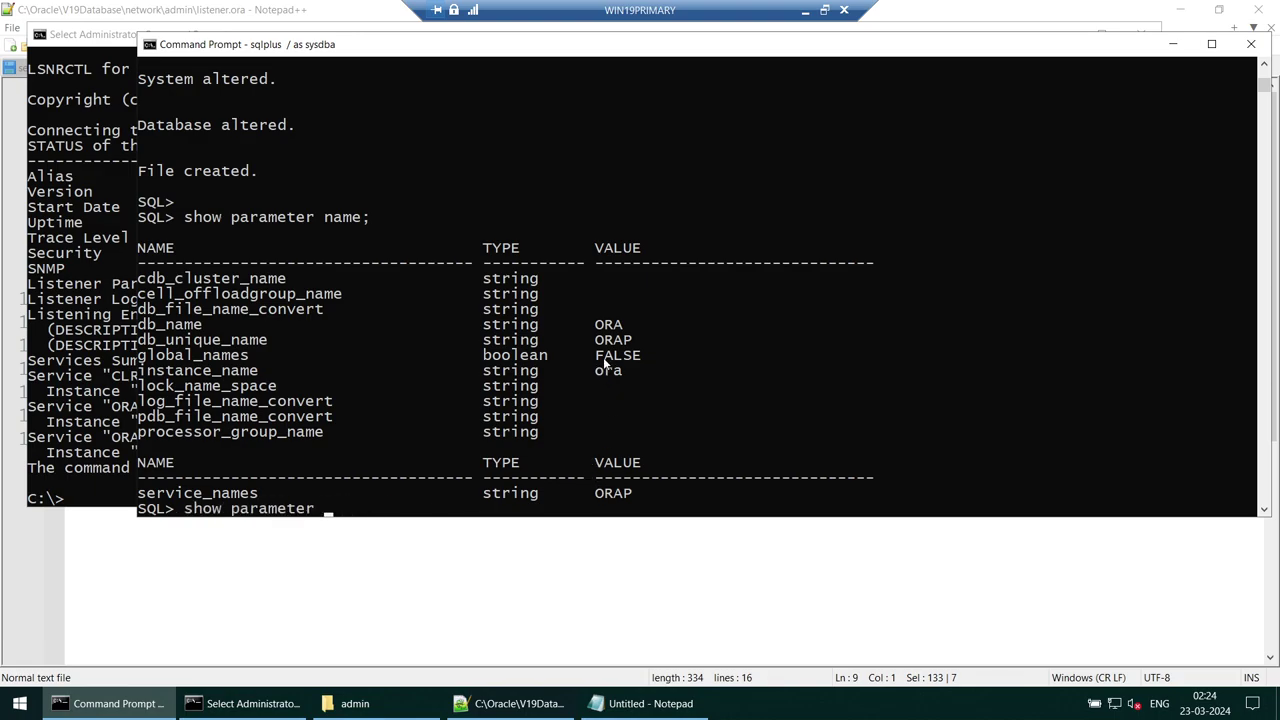
type("local_l;")
key("Return")
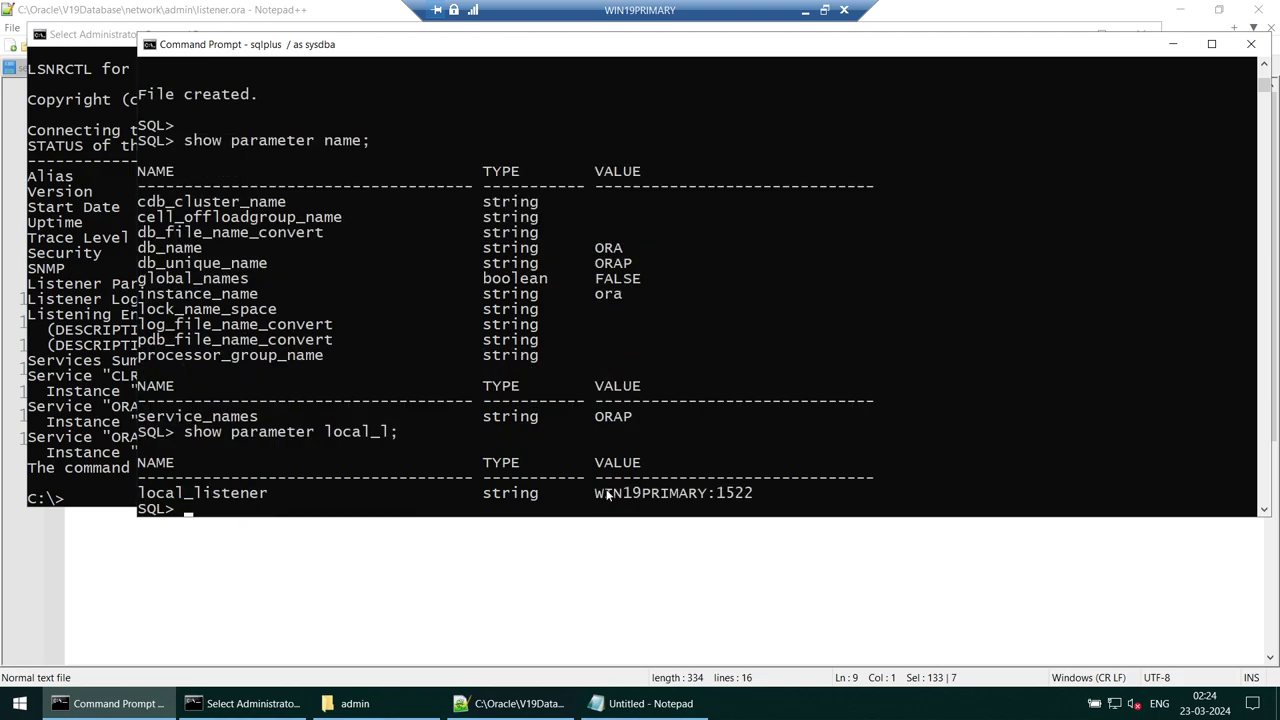
left_click_drag(601, 503, 760, 500)
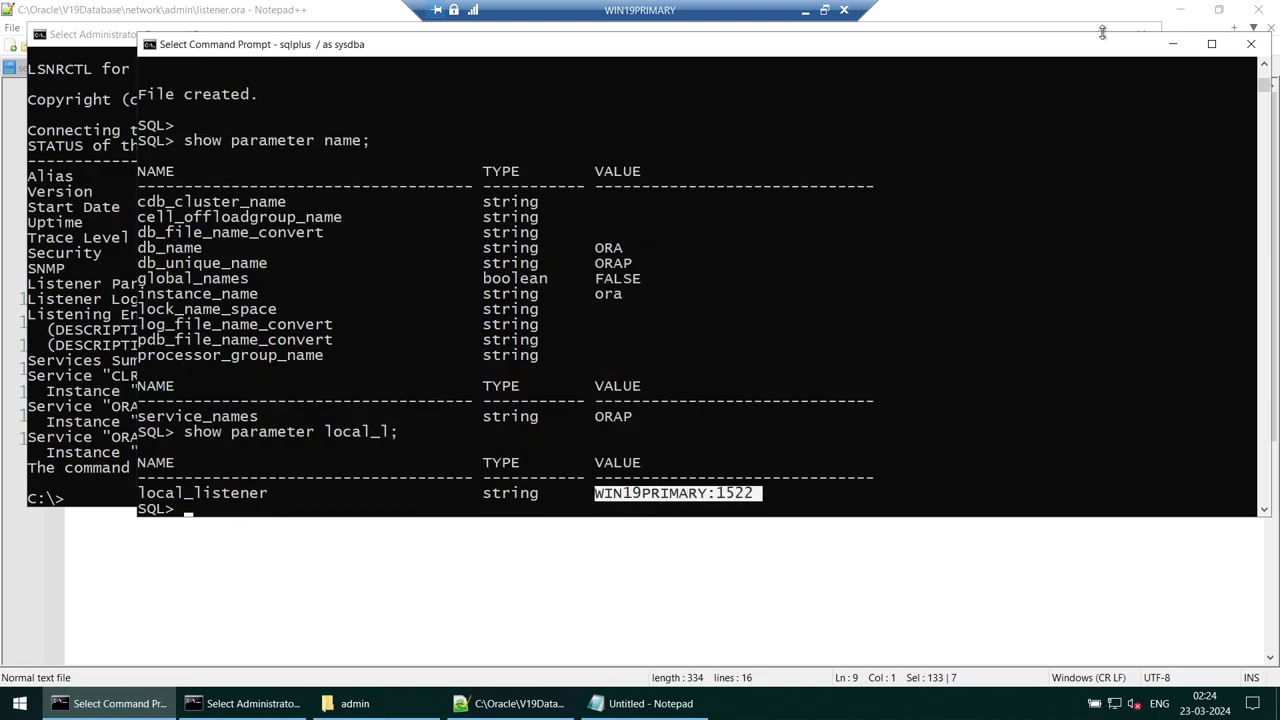
left_click(1165, 50)
left_click(1063, 34)
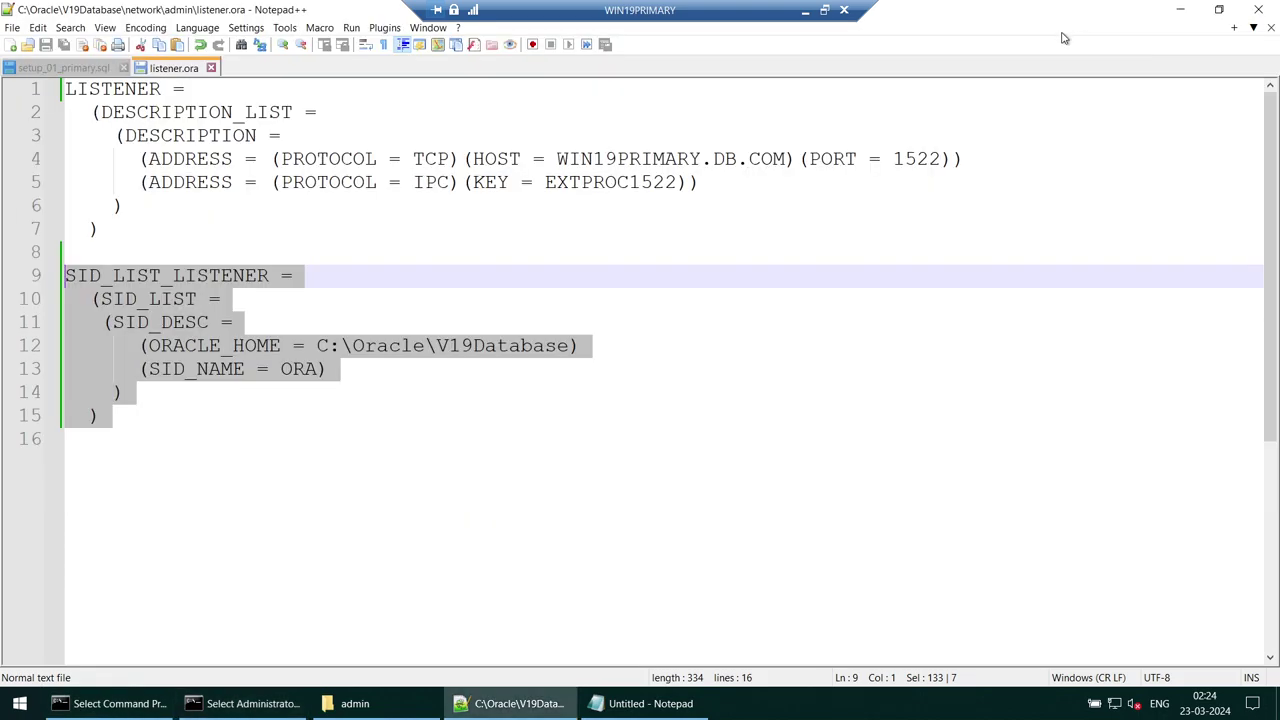
Step: Clear the WIN19PRIMARY administrator command prompt and reload the listener with lsnrctl reload, then copy that command
left_click(232, 704)
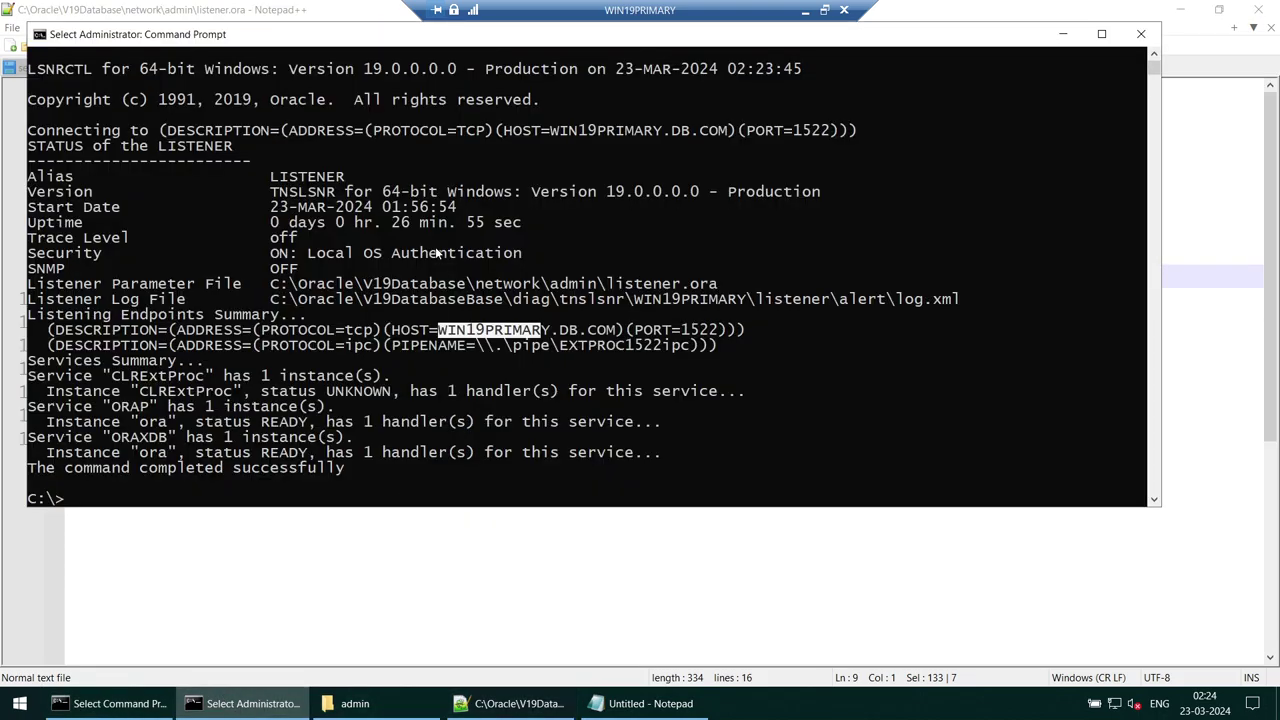
type("cls")
key("Return")
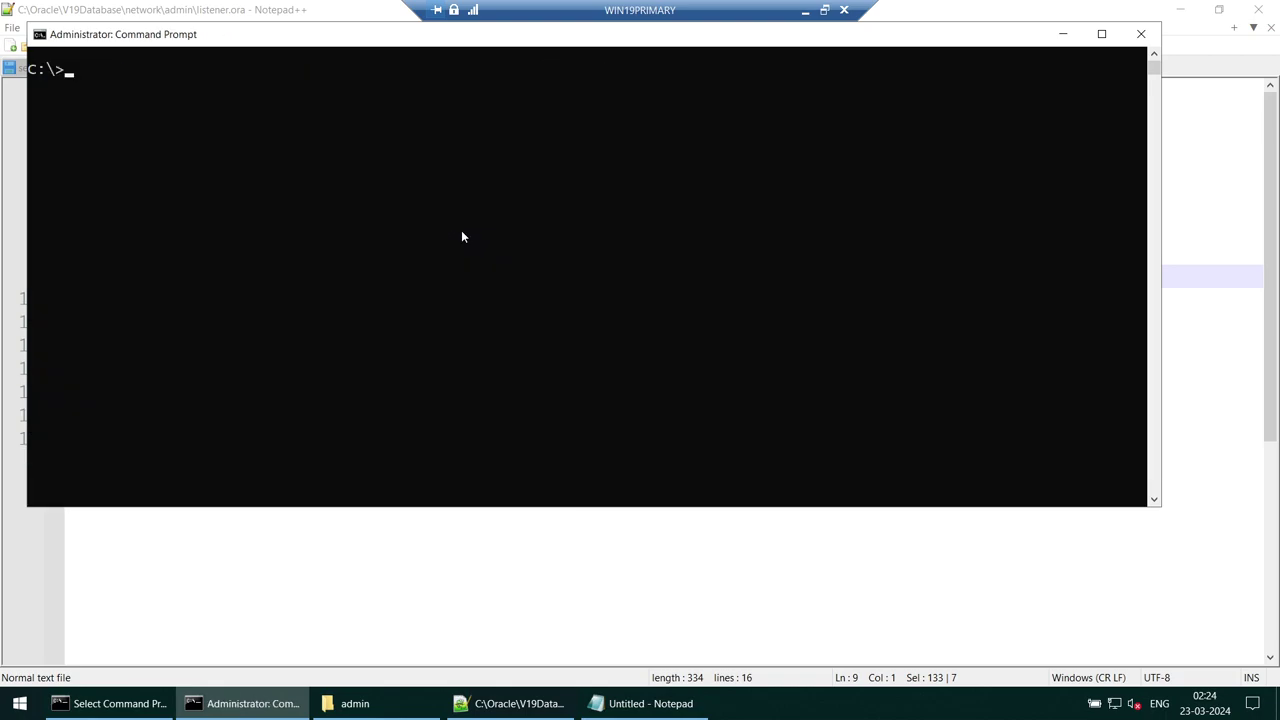
type("lsnrcl")
type("l reload")
key("Return")
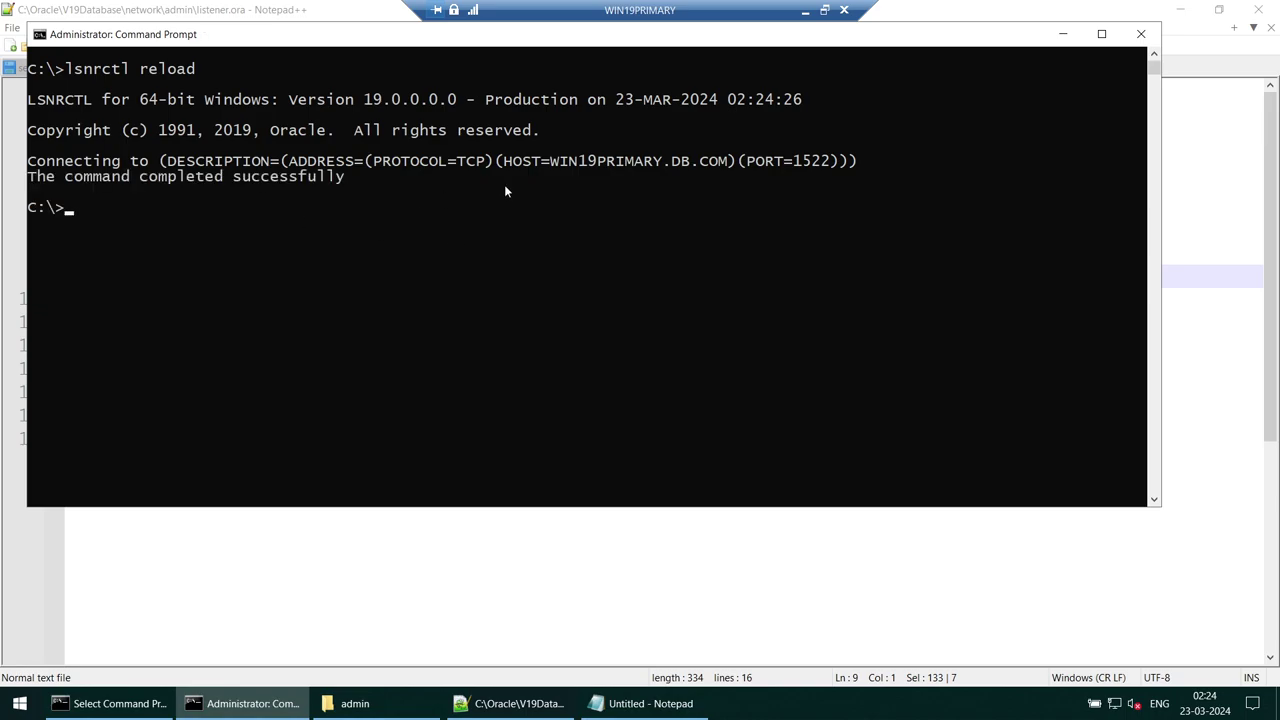
left_click_drag(72, 74, 194, 70)
right_click(185, 70)
Step: Switch to the WIN19STANDBY session, run lsnrctl status to check the listener's services, and clear the screen
left_click(805, 11)
left_click(510, 703)
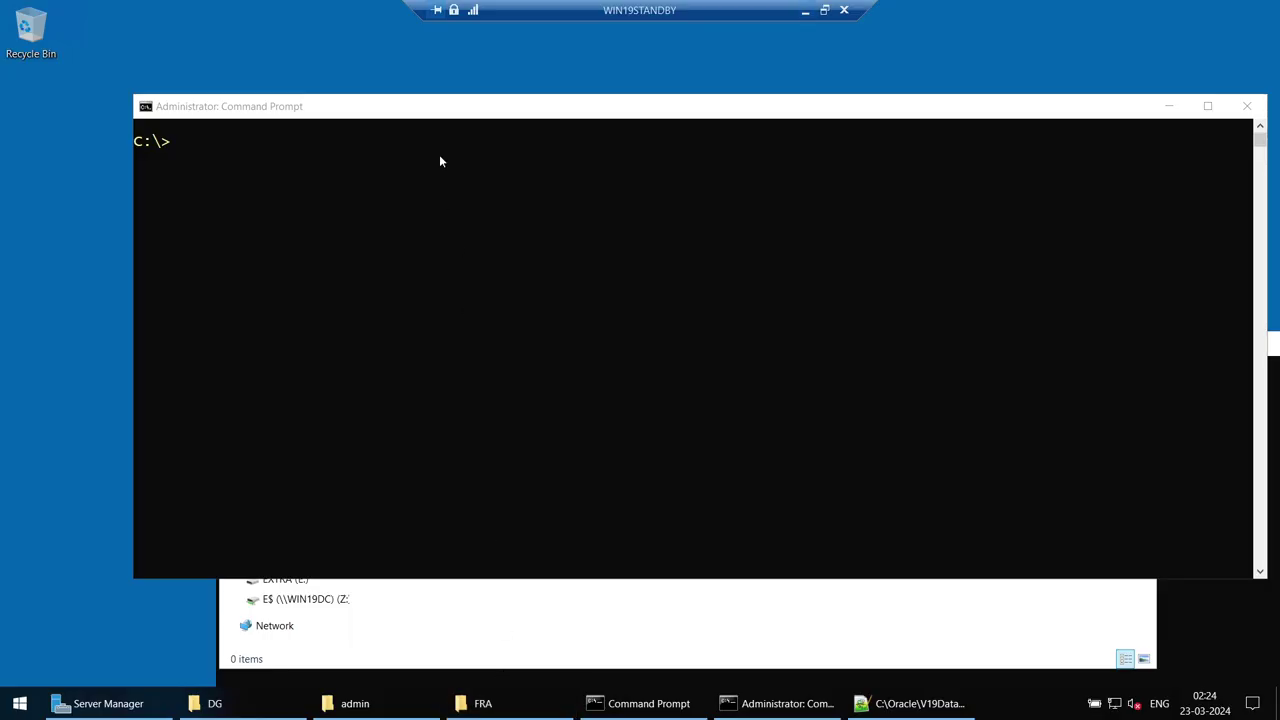
left_click(270, 228)
type("lsn")
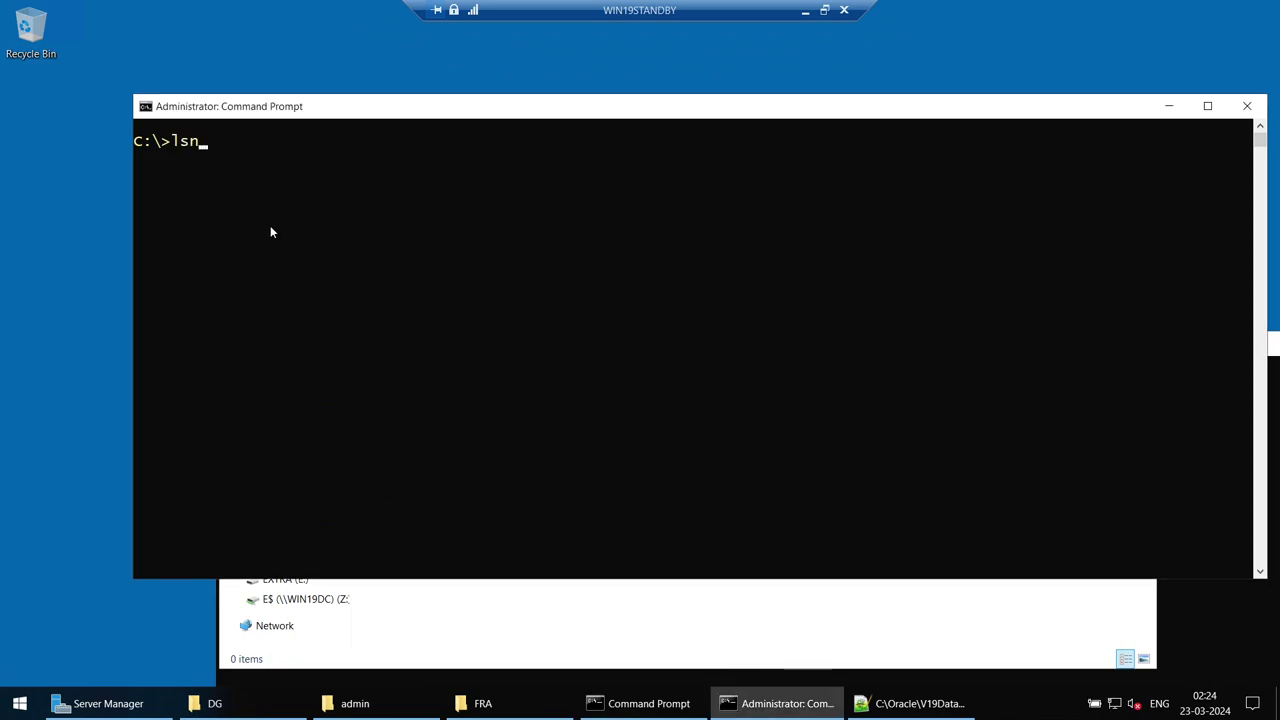
type("rctl statu")
type("s")
key("Return")
scroll(462, 494, "down", 1)
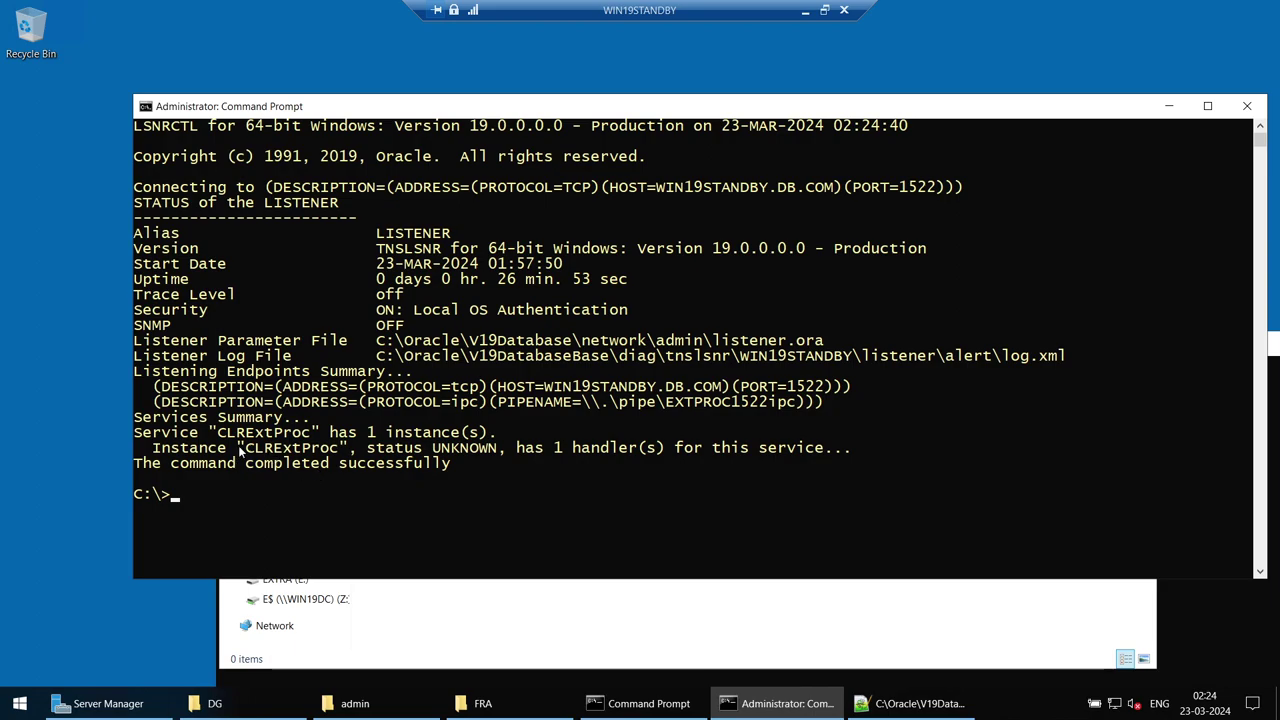
scroll(280, 453, "down", 1)
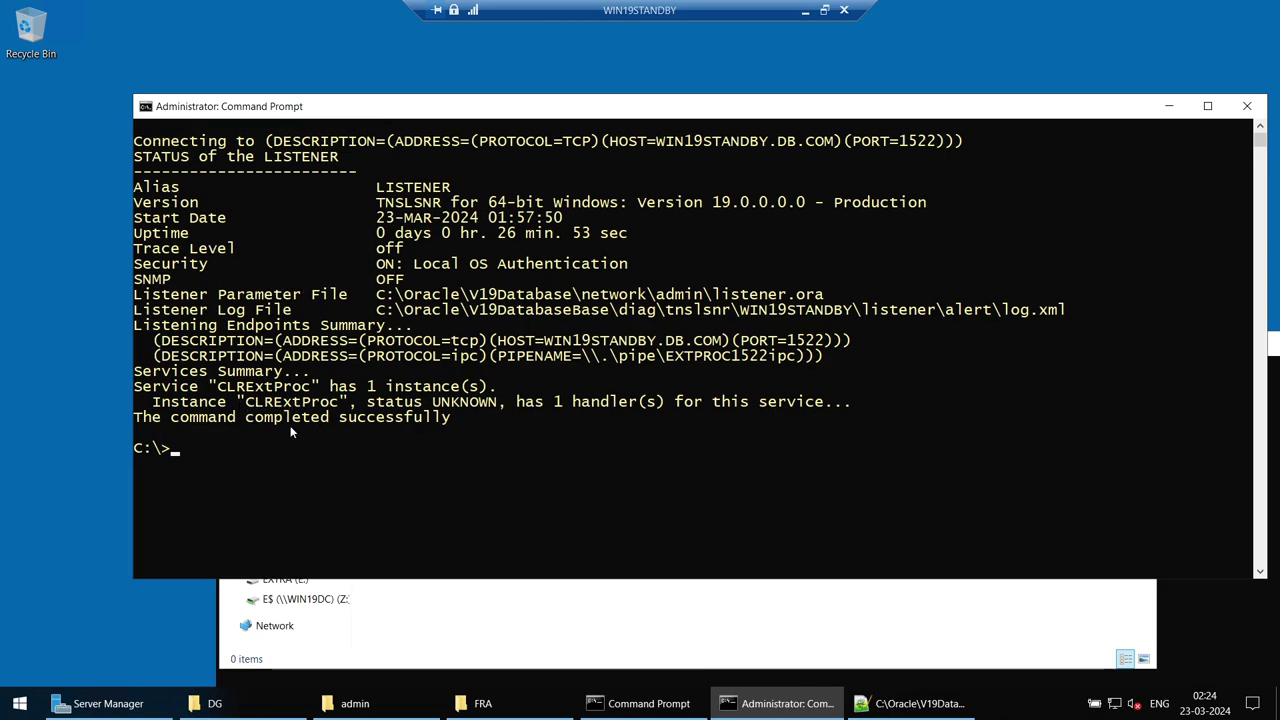
type("cls")
key("Return")
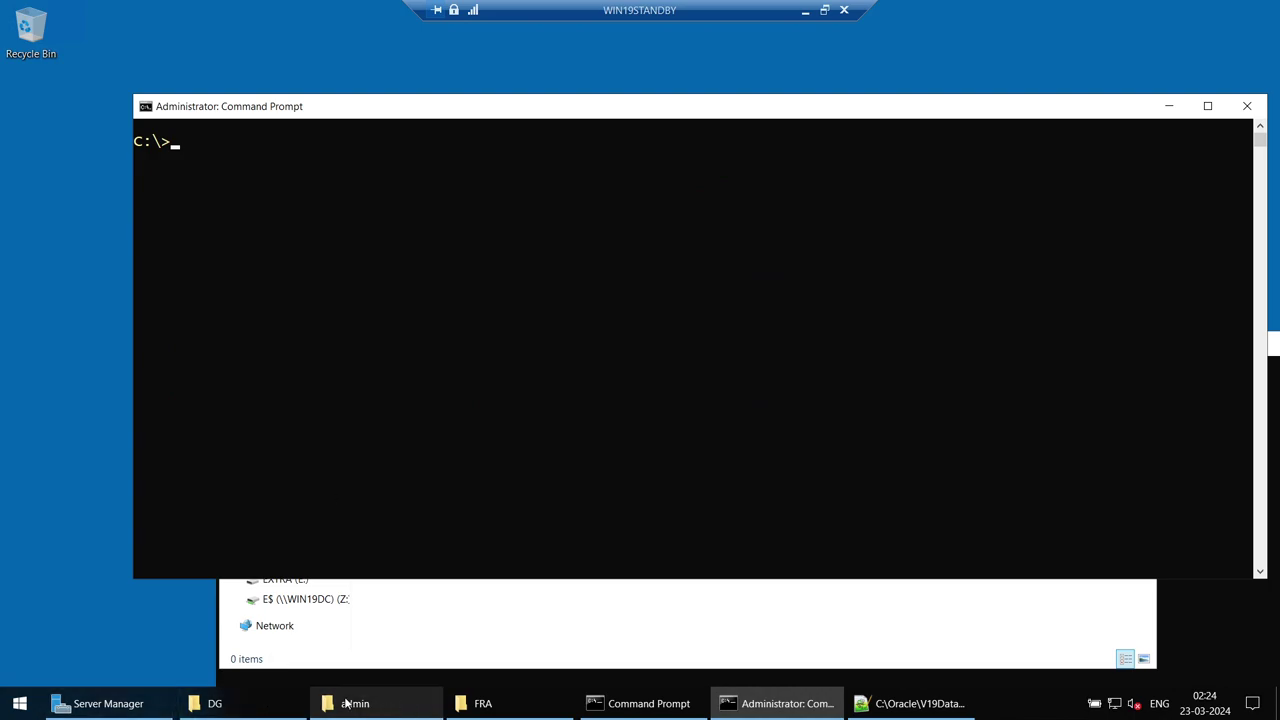
Step: Check the SID_NAME entry in the standby server's listener.ora and minimise the editor
left_click(391, 703)
left_click(852, 705)
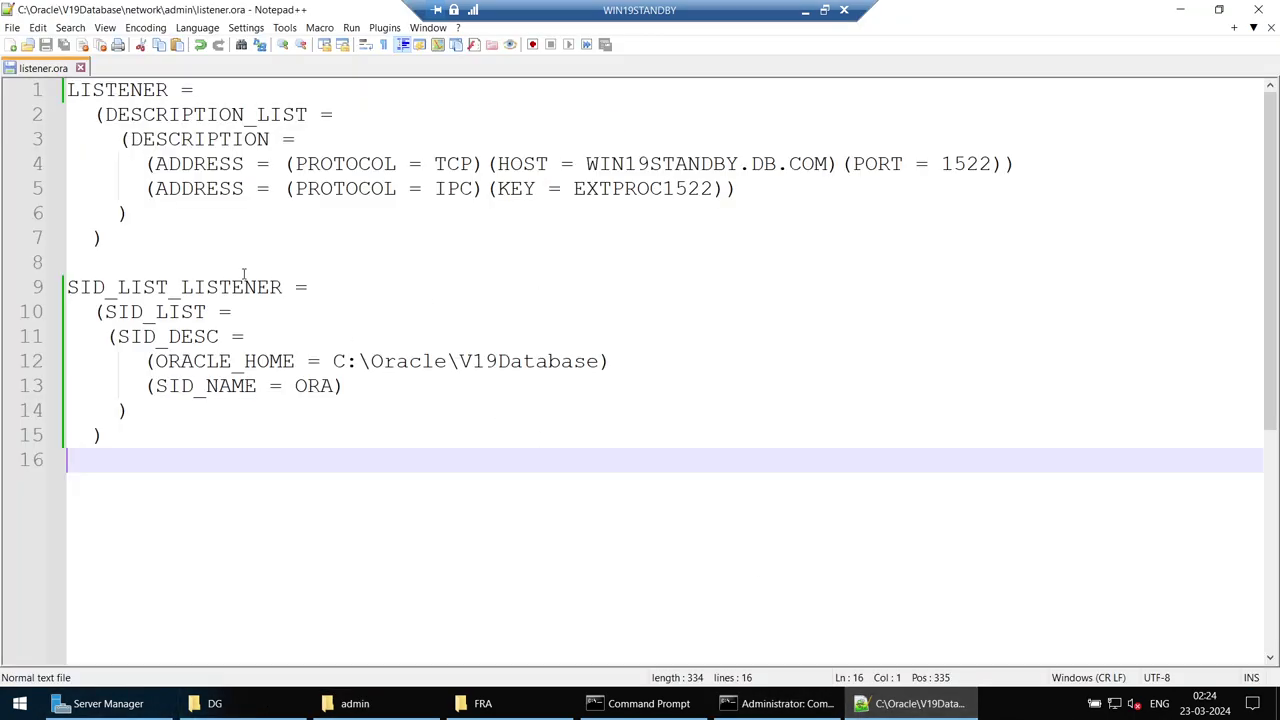
double_click(313, 386)
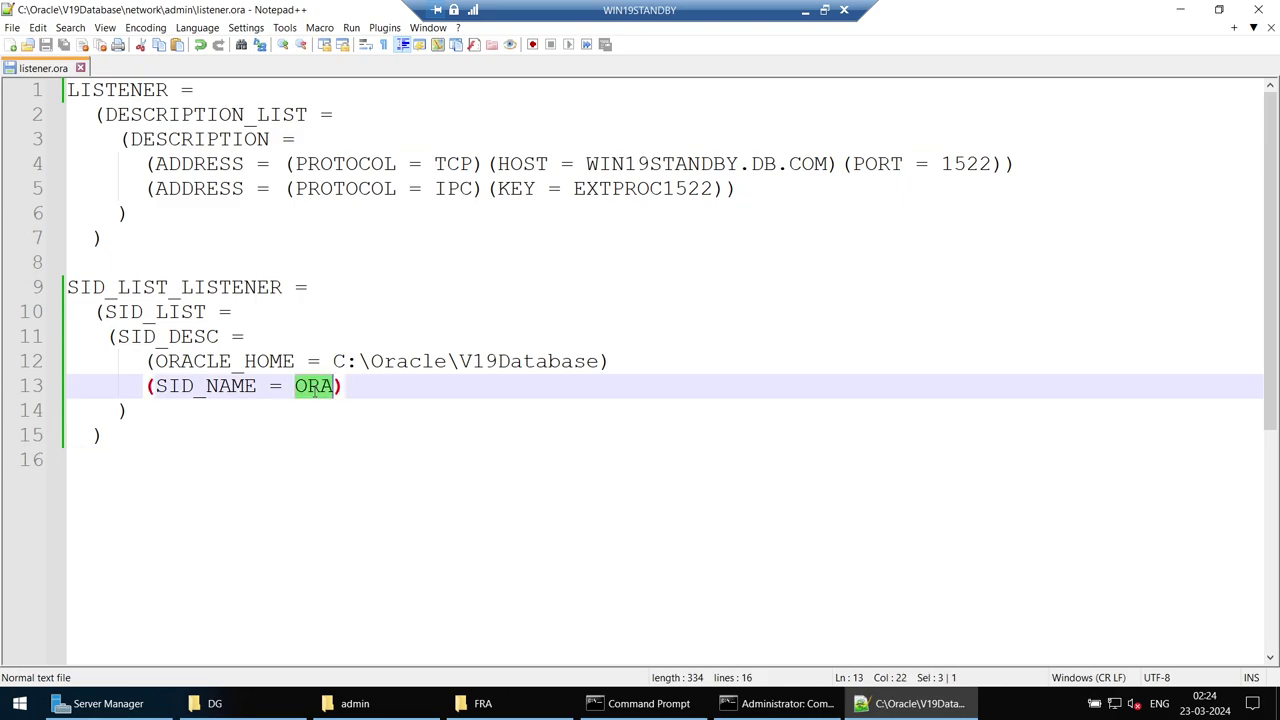
left_click(1180, 9)
Step: Reload the listener with lsnrctl reload in the standby server's administrator command prompt
left_click(775, 703)
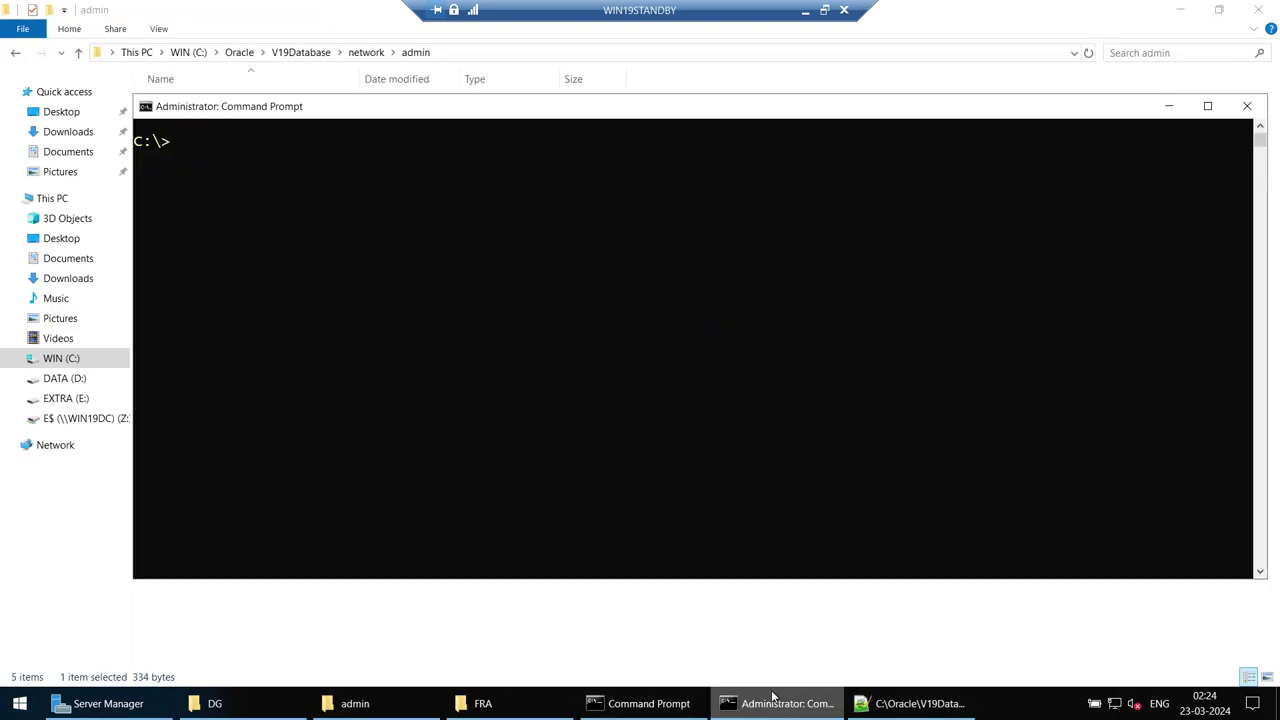
type("lsnrctl status")
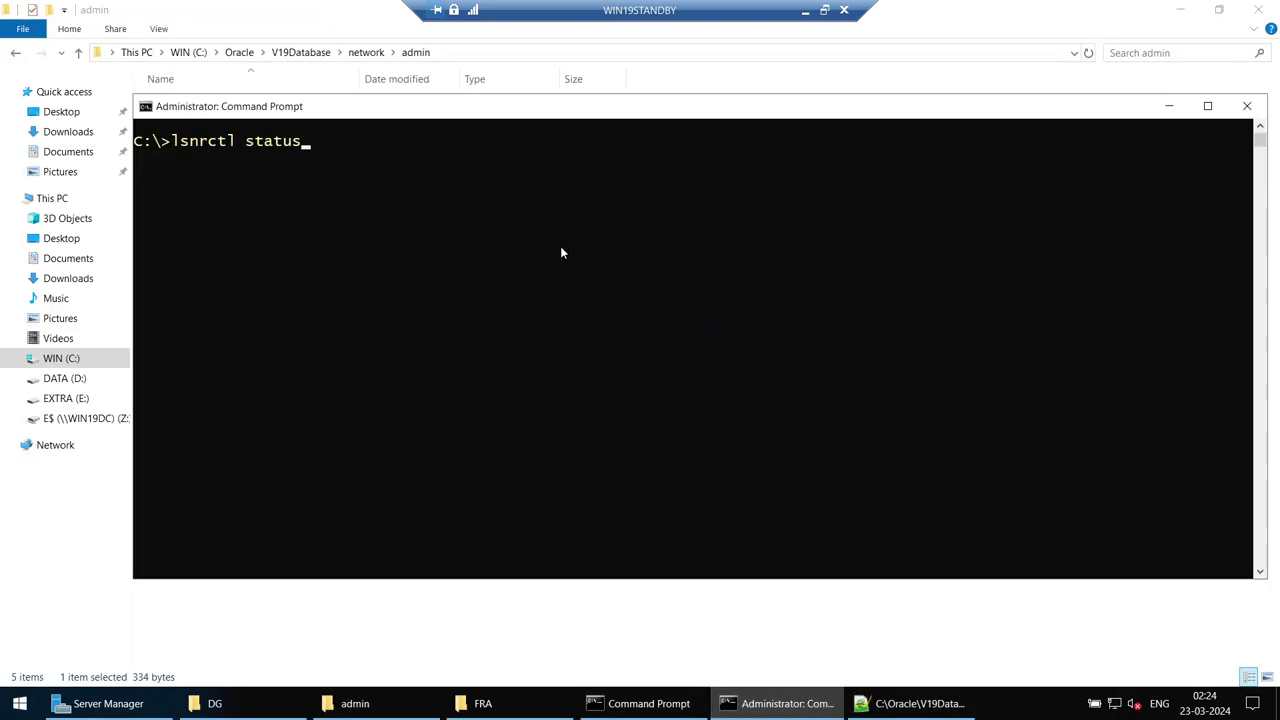
key("BackSpace")
key("BackSpace")
key("BackSpace")
key("BackSpace")
key("BackSpace")
key("BackSpace")
type("reload")
key("Return")
Step: Run lsnrctl status on the standby server, check the registered service name, and minimise the command prompt
type("lsnrctl status")
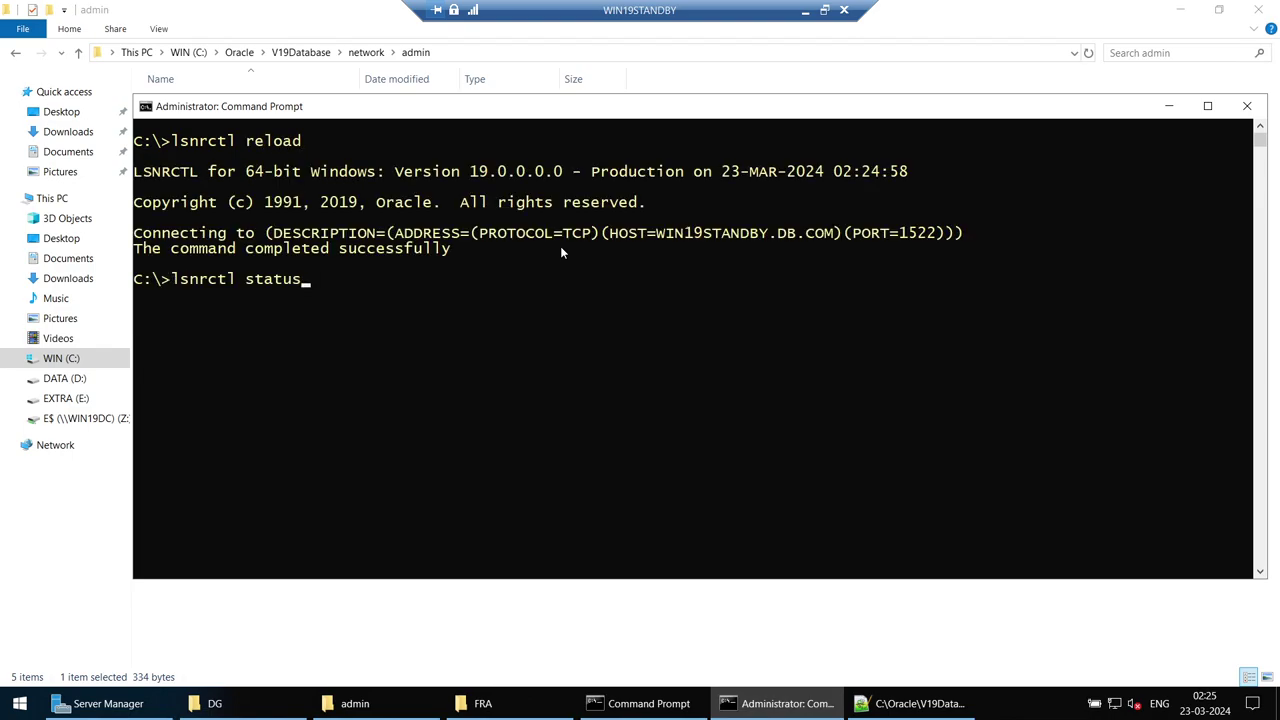
key("Return")
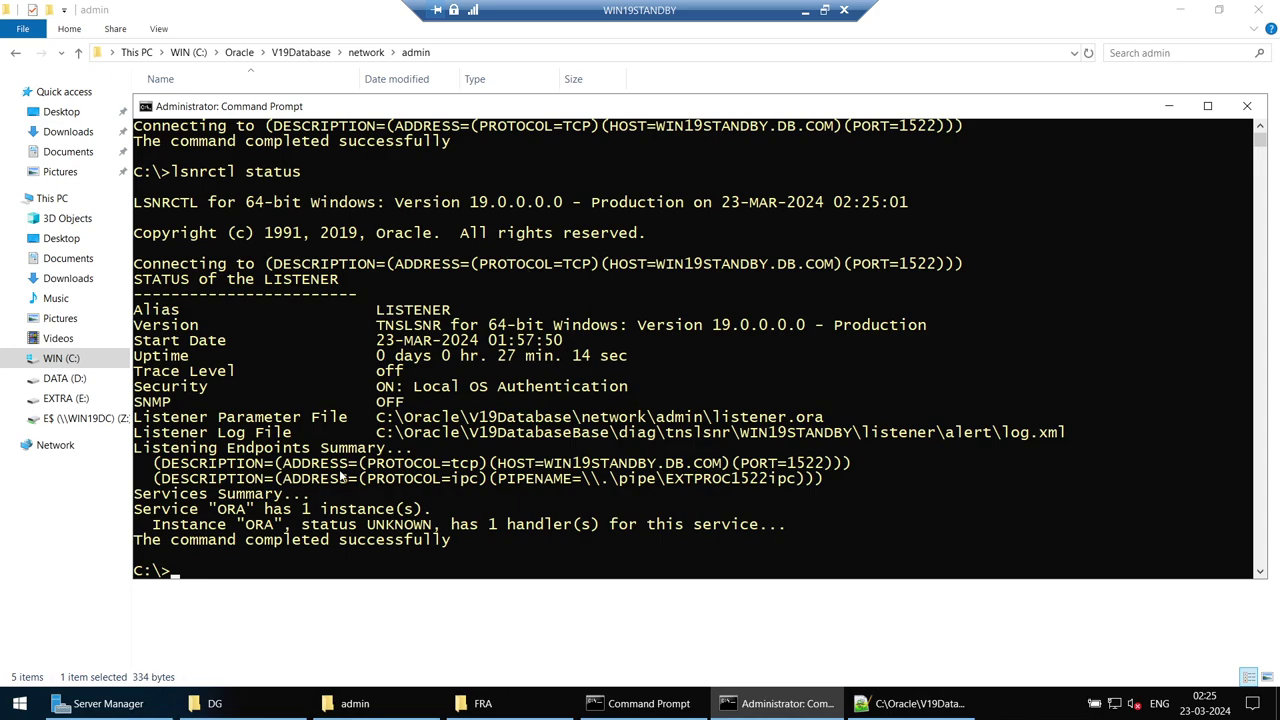
left_click_drag(218, 509, 245, 511)
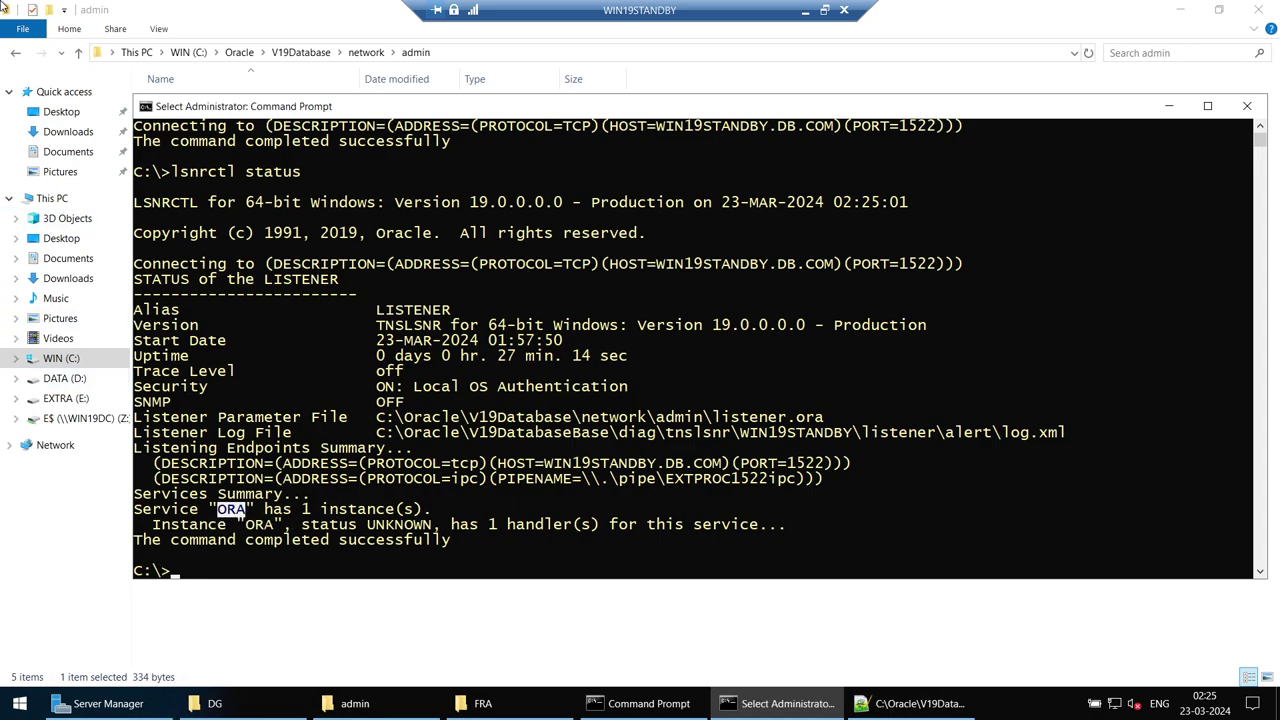
left_click(1166, 104)
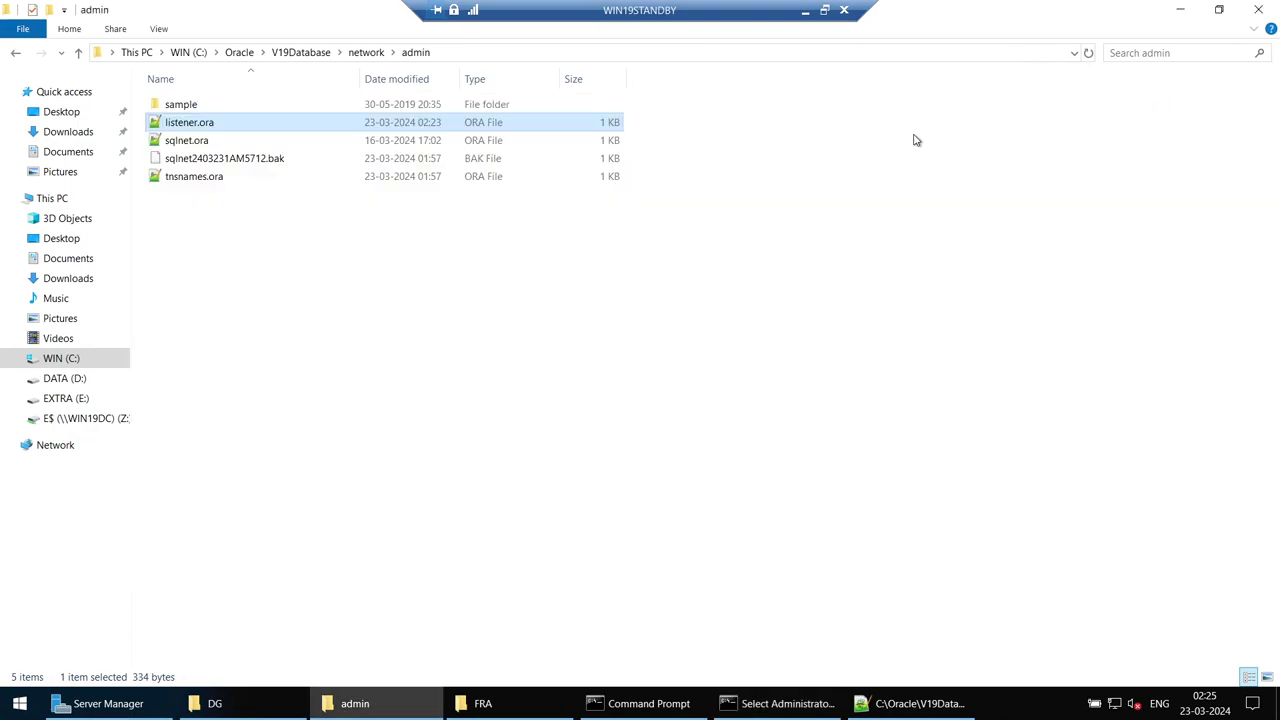
Step: Open tnsnames.ora from the standby server's network\admin folder, delete its entire contents and save it
left_click(212, 178)
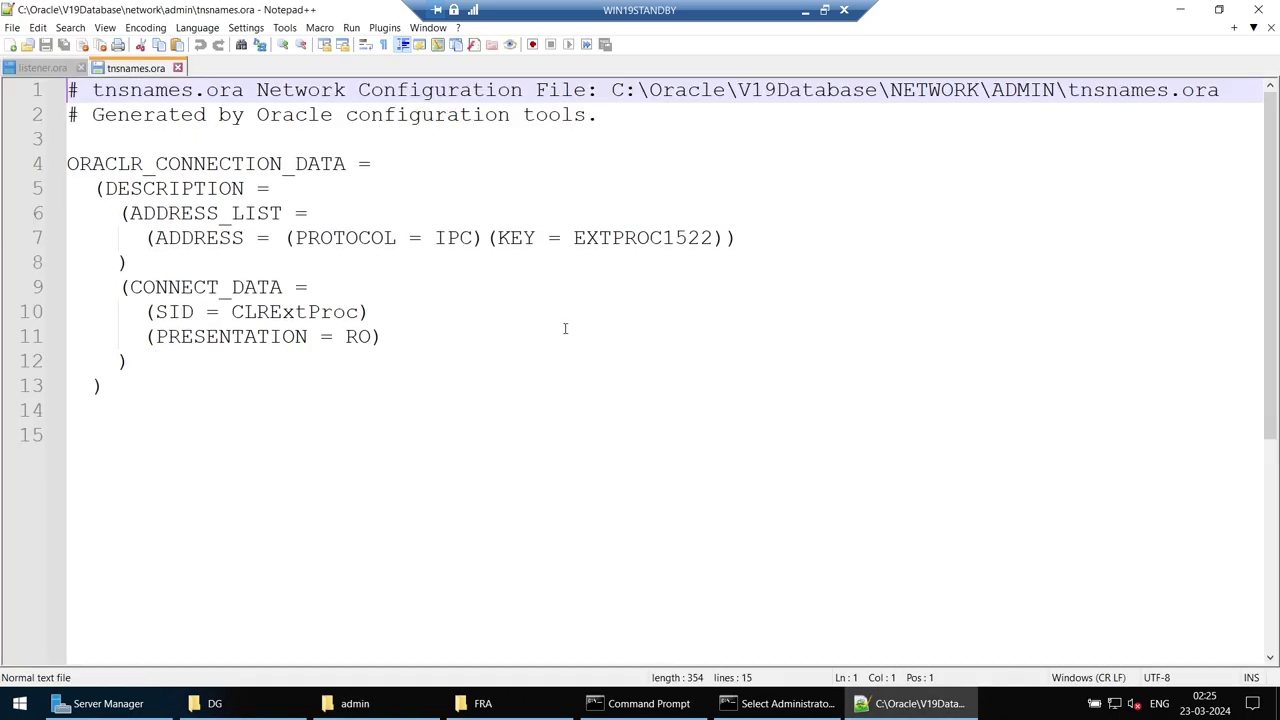
key("ctrl+a")
key("Delete")
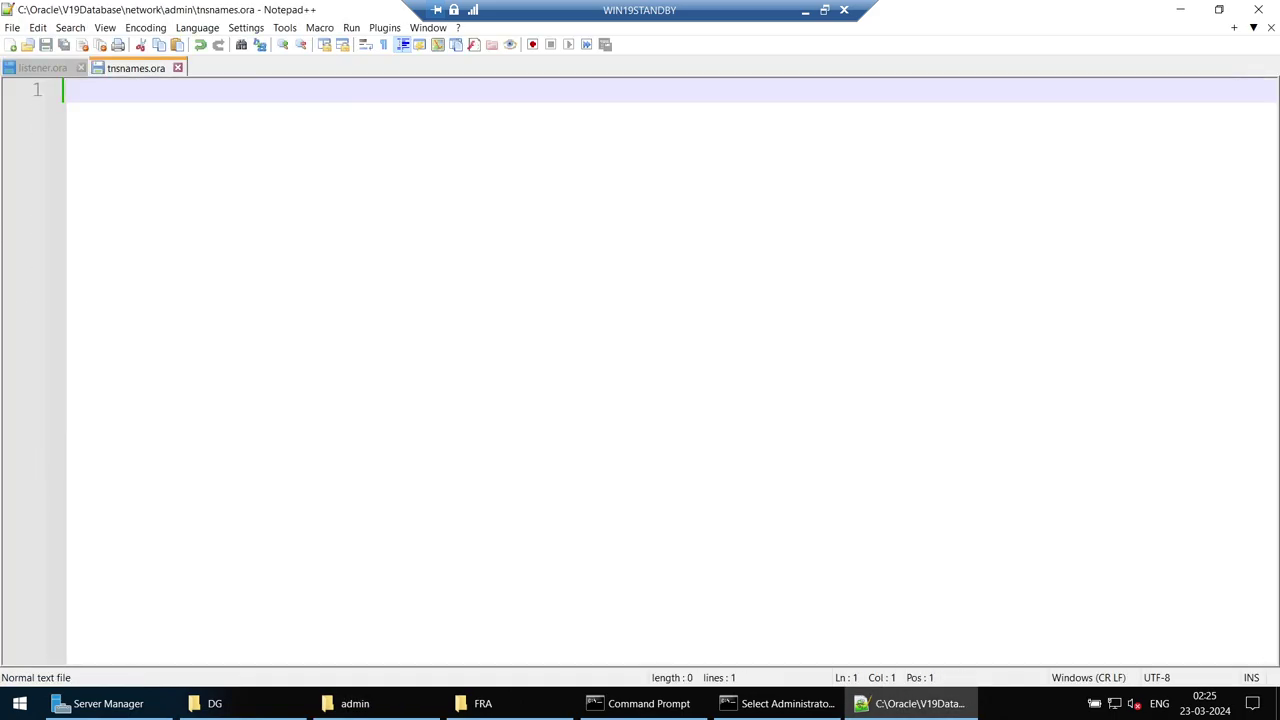
Step: Switch to the WIN19PRIMARY session, empty its tnsnames.ora, save and close the file, and return to the admin folder
left_click(805, 10)
left_click(380, 703)
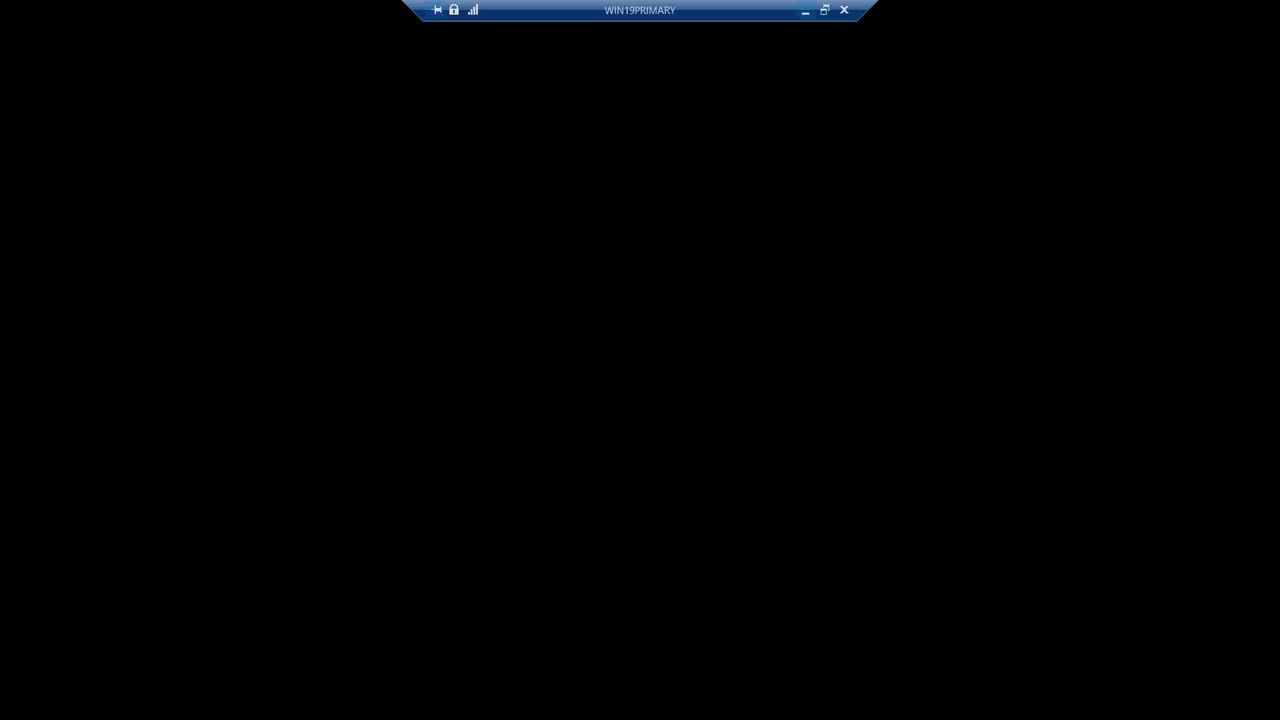
left_click(350, 703)
double_click(190, 178)
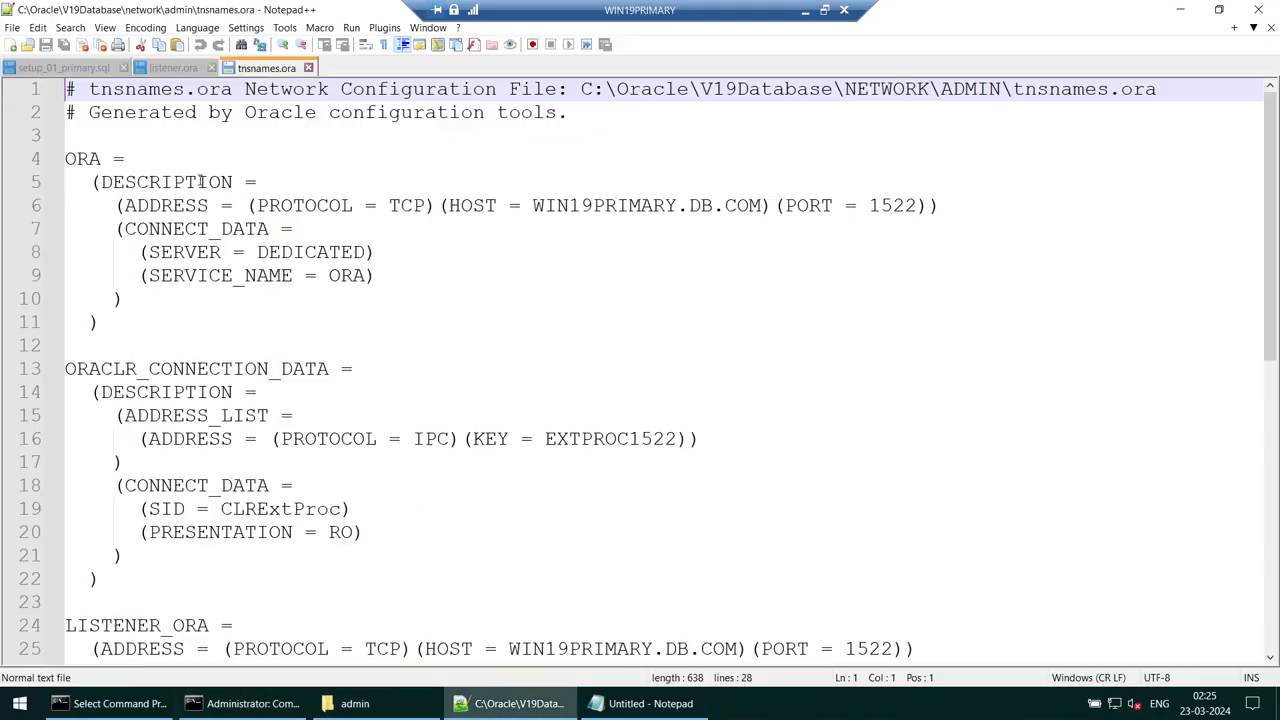
left_click(389, 300)
key("ctrl+a")
key("Delete")
key("ctrl+s")
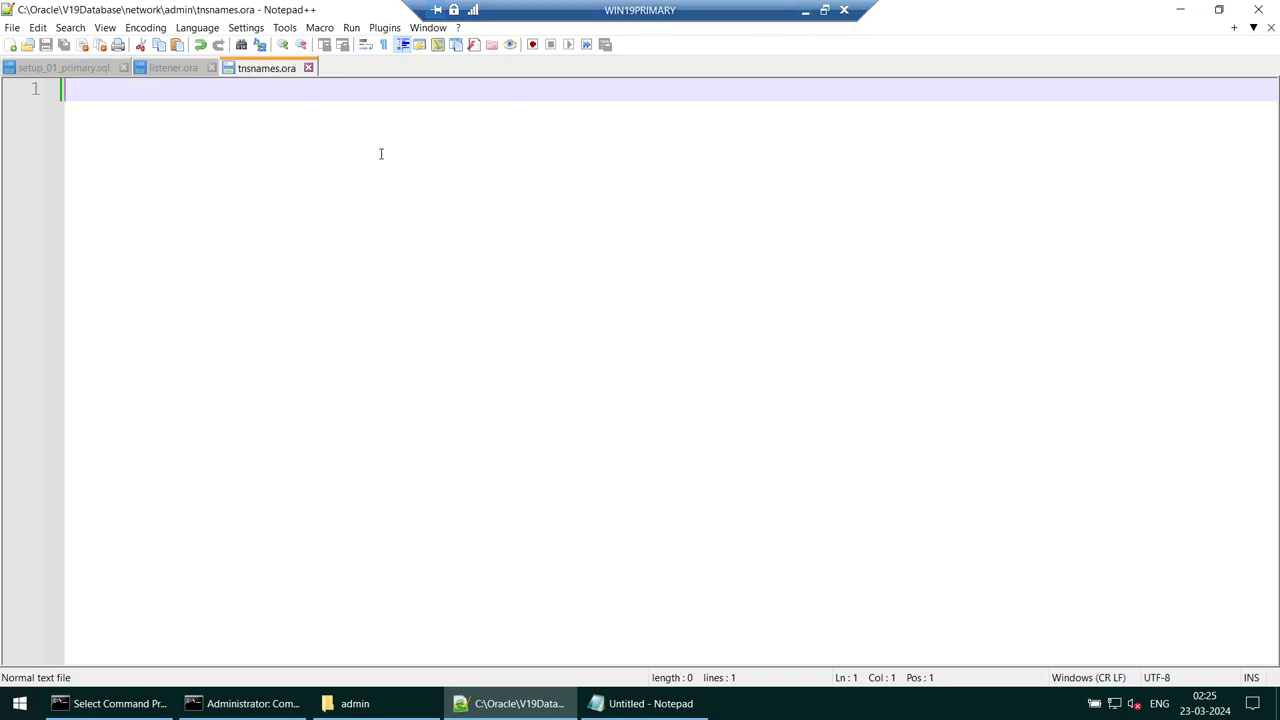
left_click(309, 67)
left_click(398, 704)
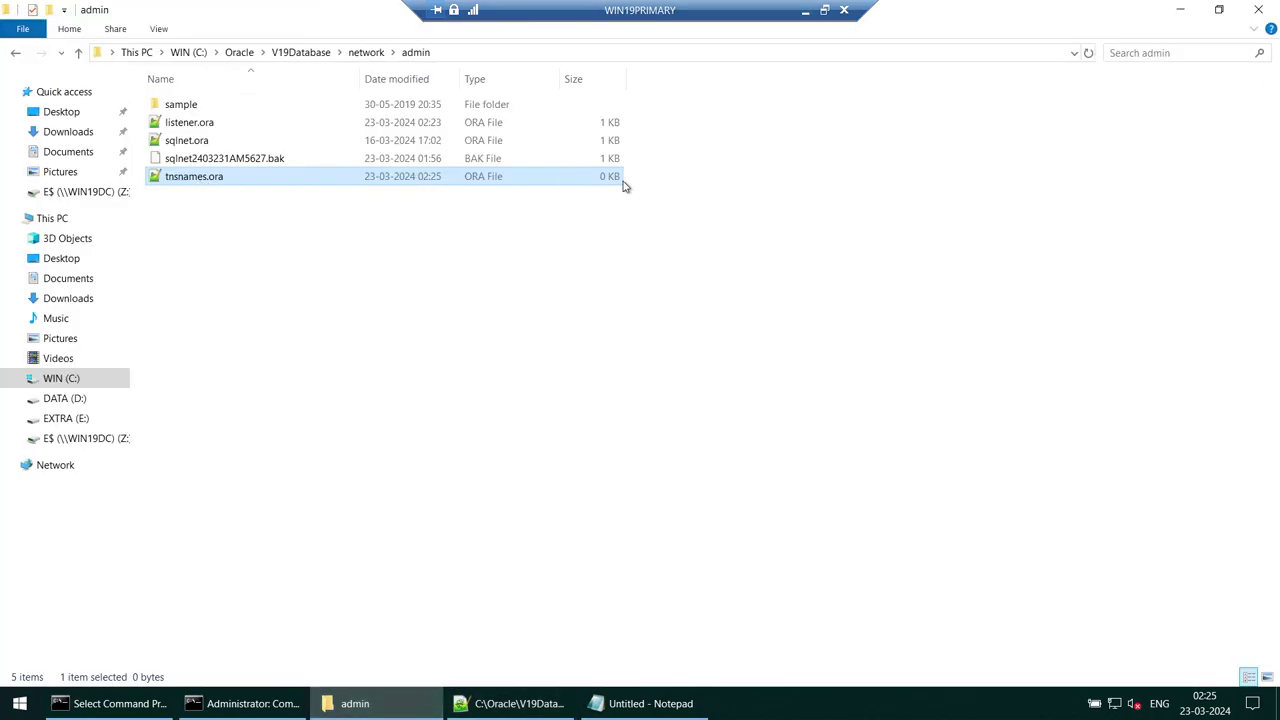
Step: Switch to the WIN19STANDBY session, close the emptied tnsnames.ora, and check its size in the admin folder
left_click(806, 11)
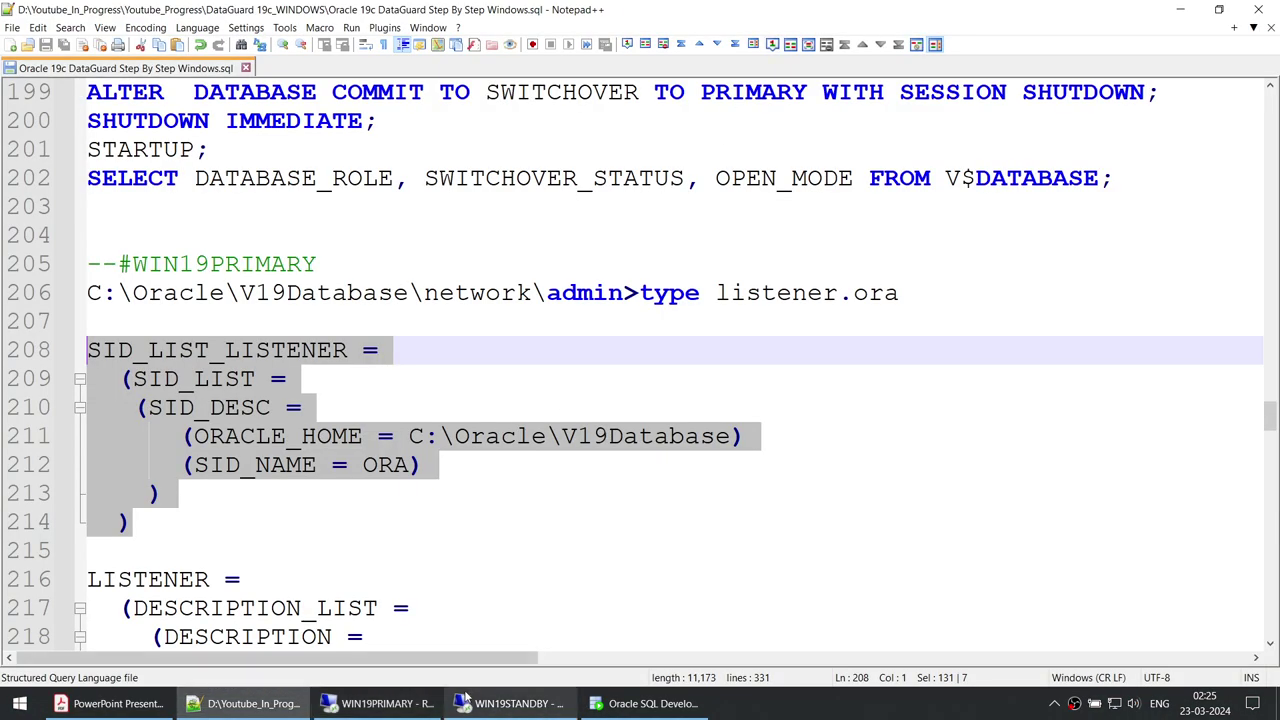
left_click(510, 703)
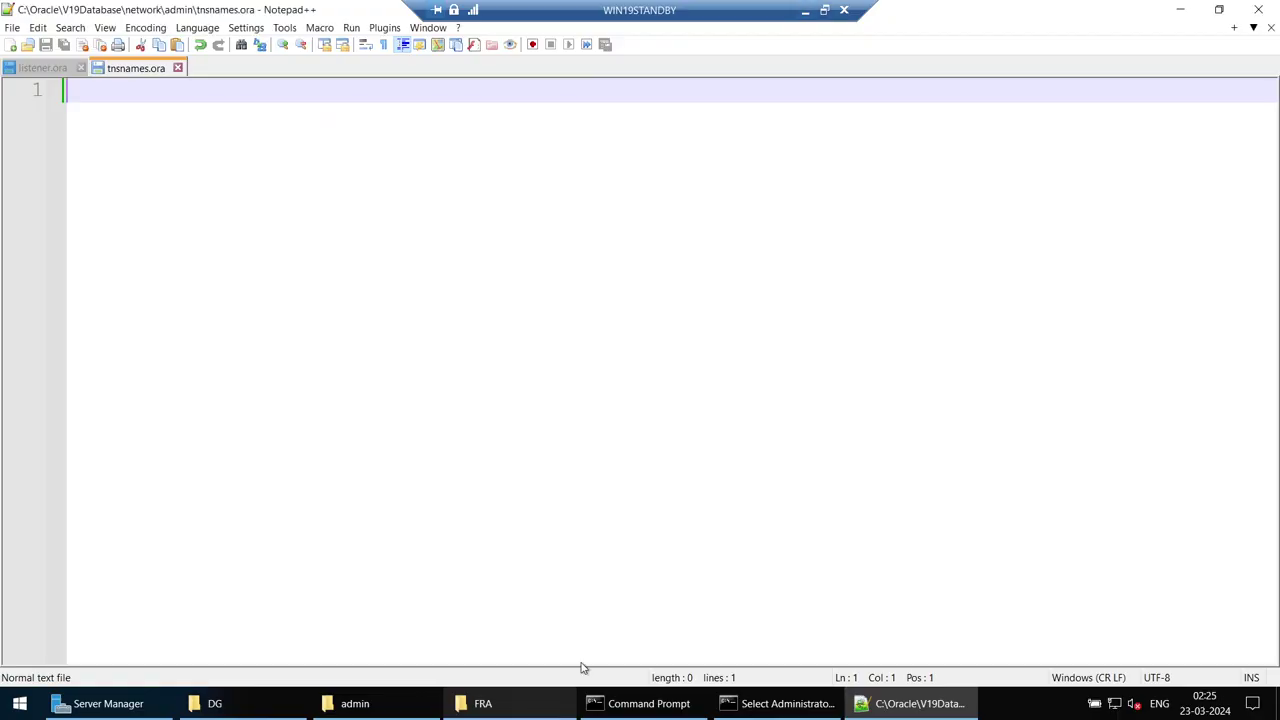
left_click(179, 67)
left_click(355, 703)
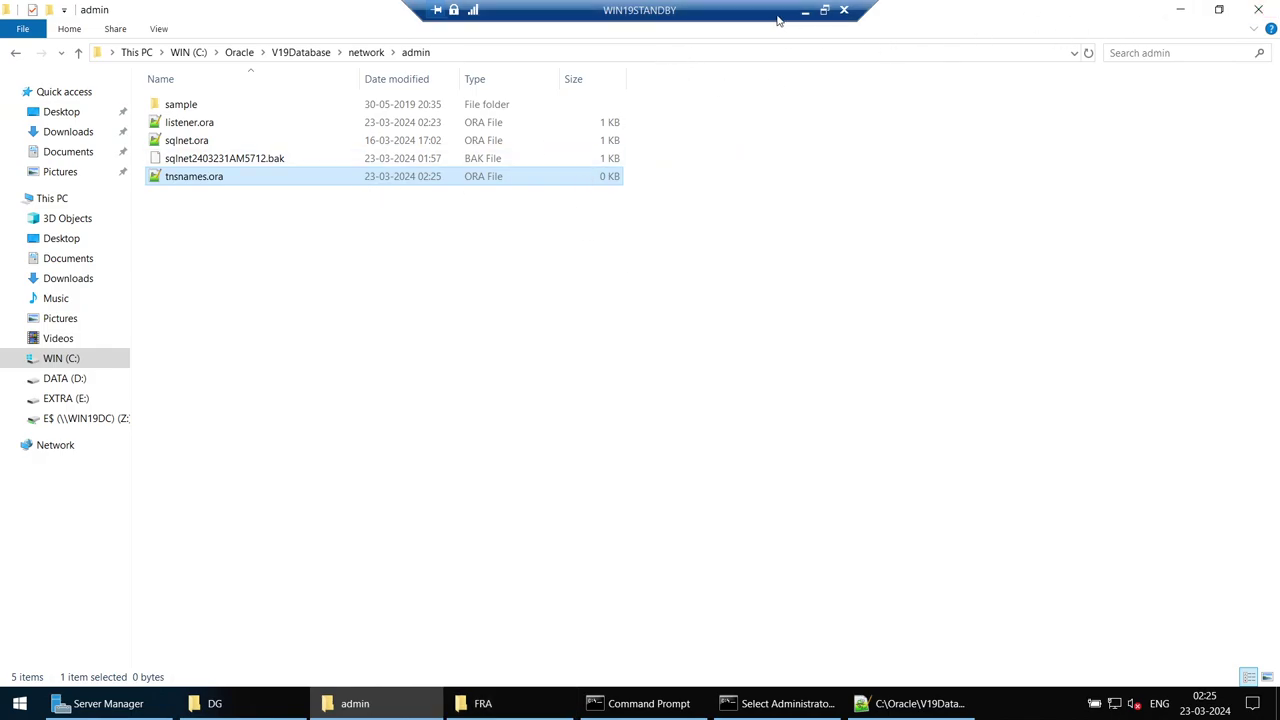
Step: Copy the ORAP and ORAS entries from the local Data Guard steps file into the WIN19PRIMARY server's tnsnames.ora
left_click(808, 10)
scroll(366, 486, "down", 9)
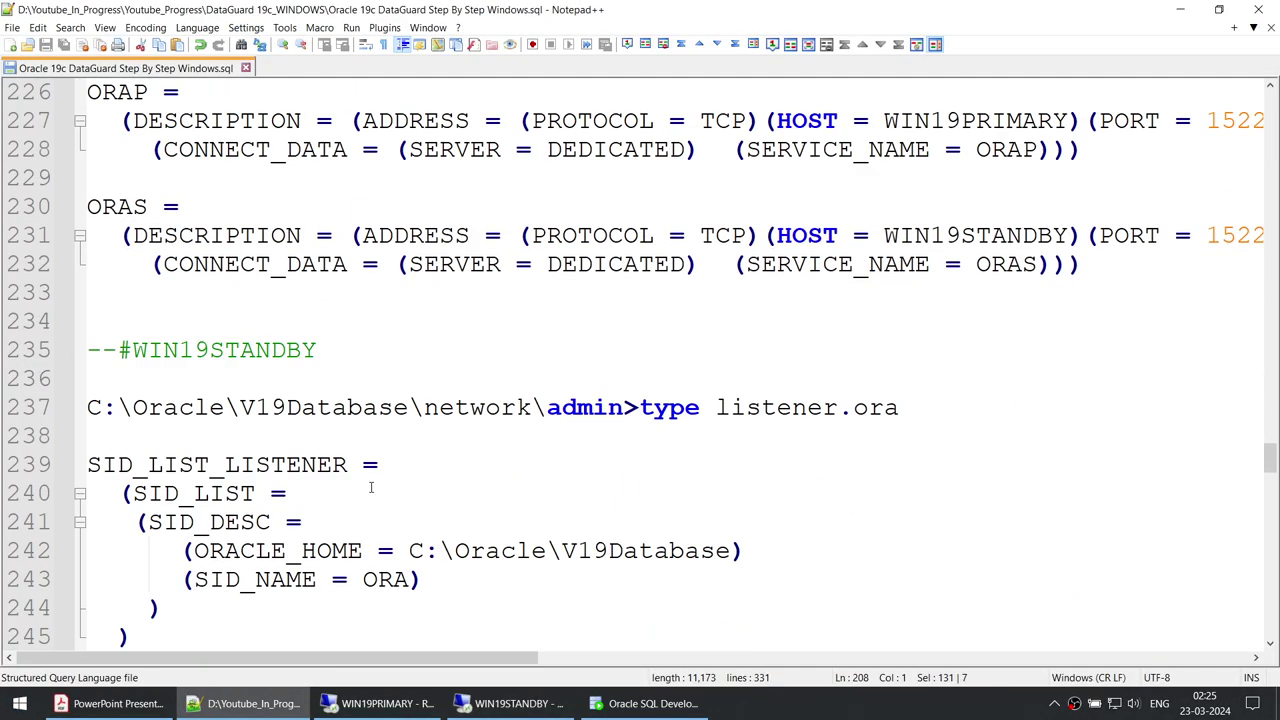
scroll(306, 418, "up", 2)
left_click_drag(1108, 445, 87, 263)
key("ctrl+c")
left_click(380, 703)
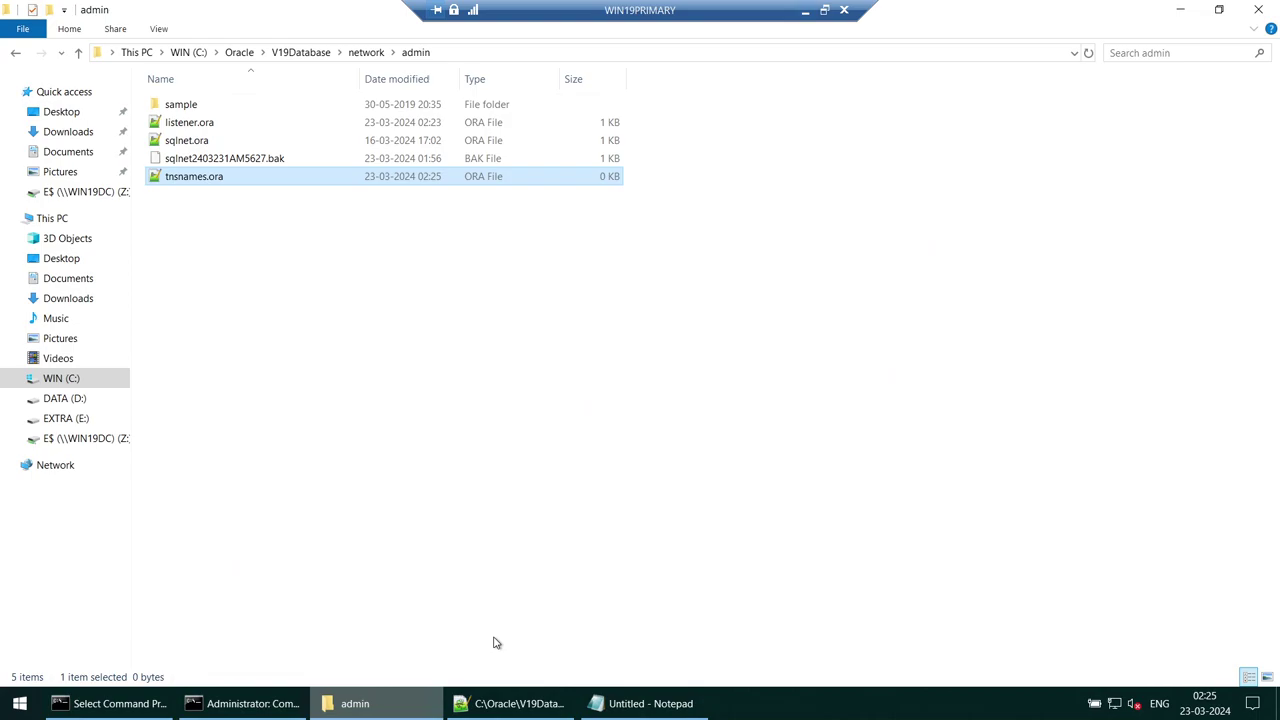
double_click(177, 174)
key("ctrl+v")
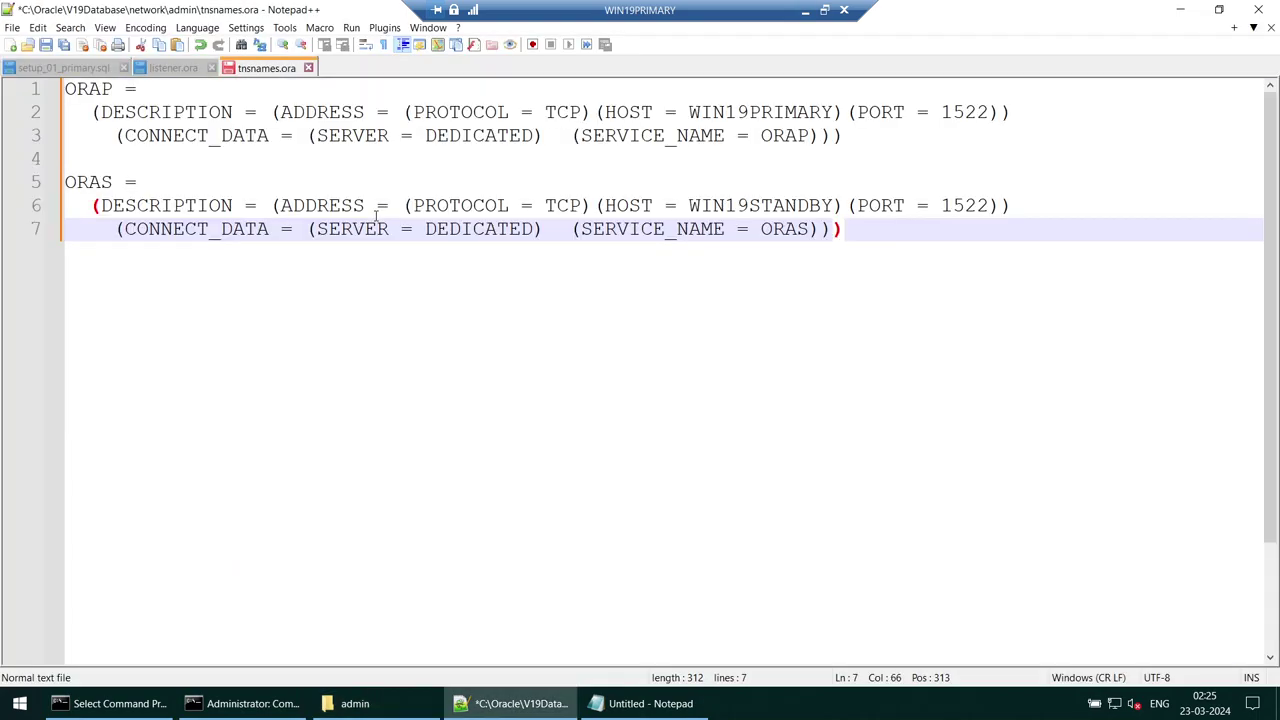
Step: Change the ORAS entry's SERVICE_NAME to ORA in the primary tnsnames.ora and save the file
key("Left")
key("Left")
key("Left")
key("Left")
key("Delete")
key("ctrl+s")
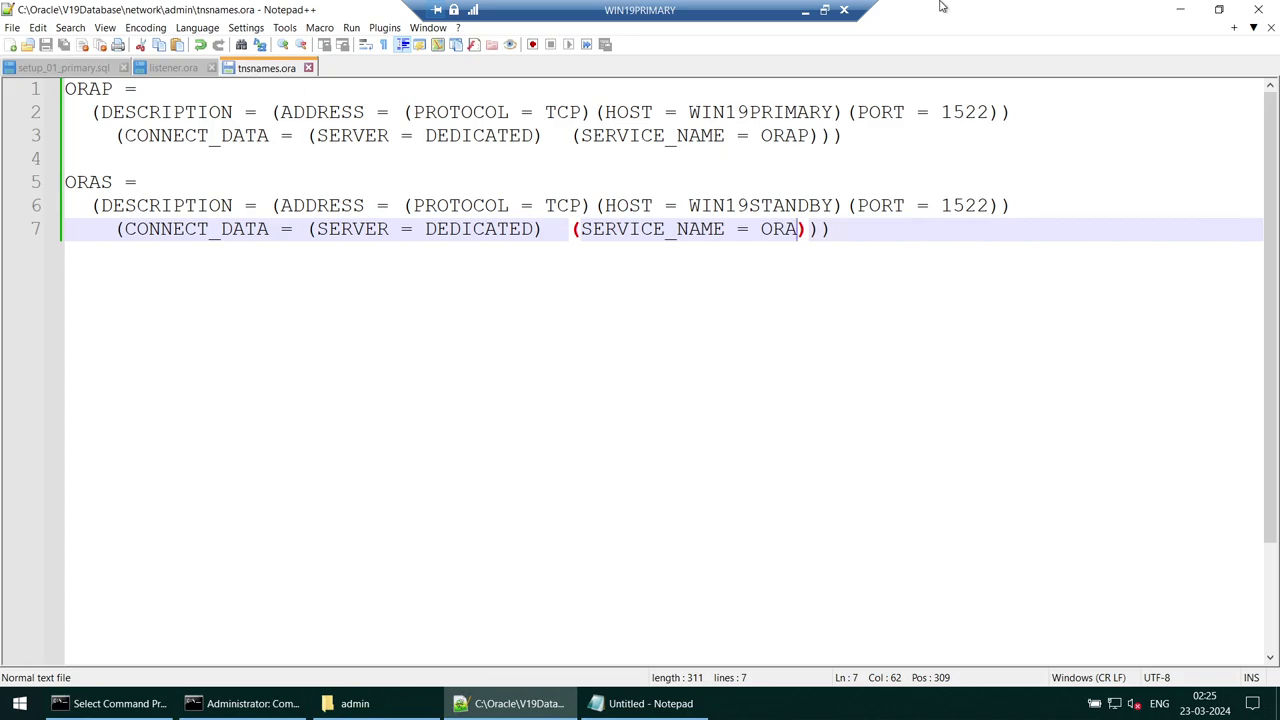
Step: Paste the copied ORAP and ORAS entries into the WIN19STANDBY server's tnsnames.ora, save it and close it
left_click(805, 11)
left_click(490, 712)
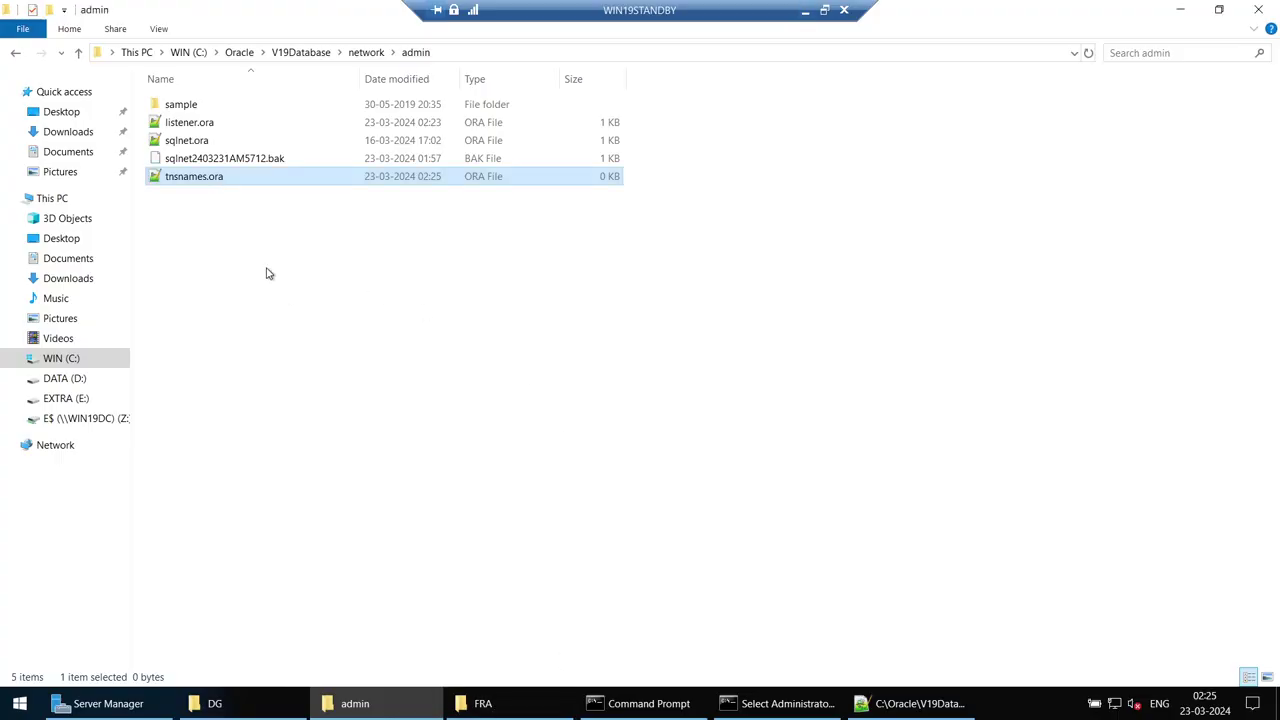
double_click(225, 179)
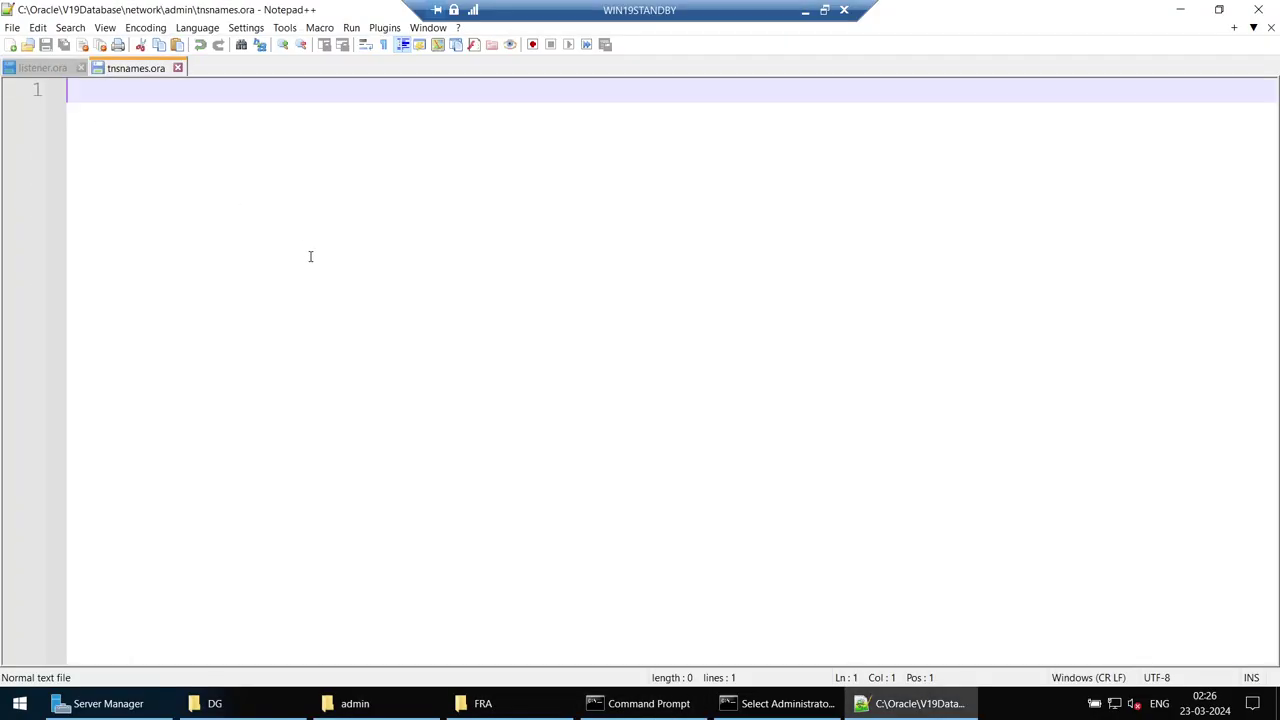
key("ctrl+v")
left_click(46, 47)
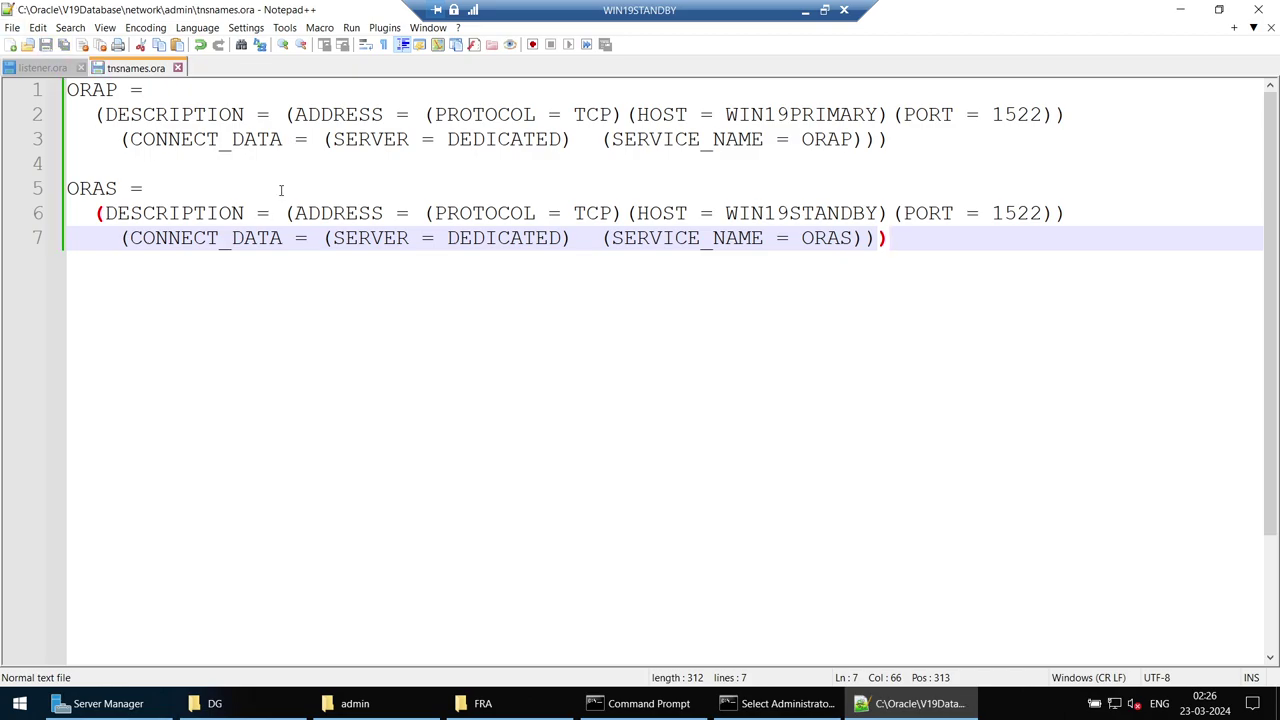
left_click(177, 67)
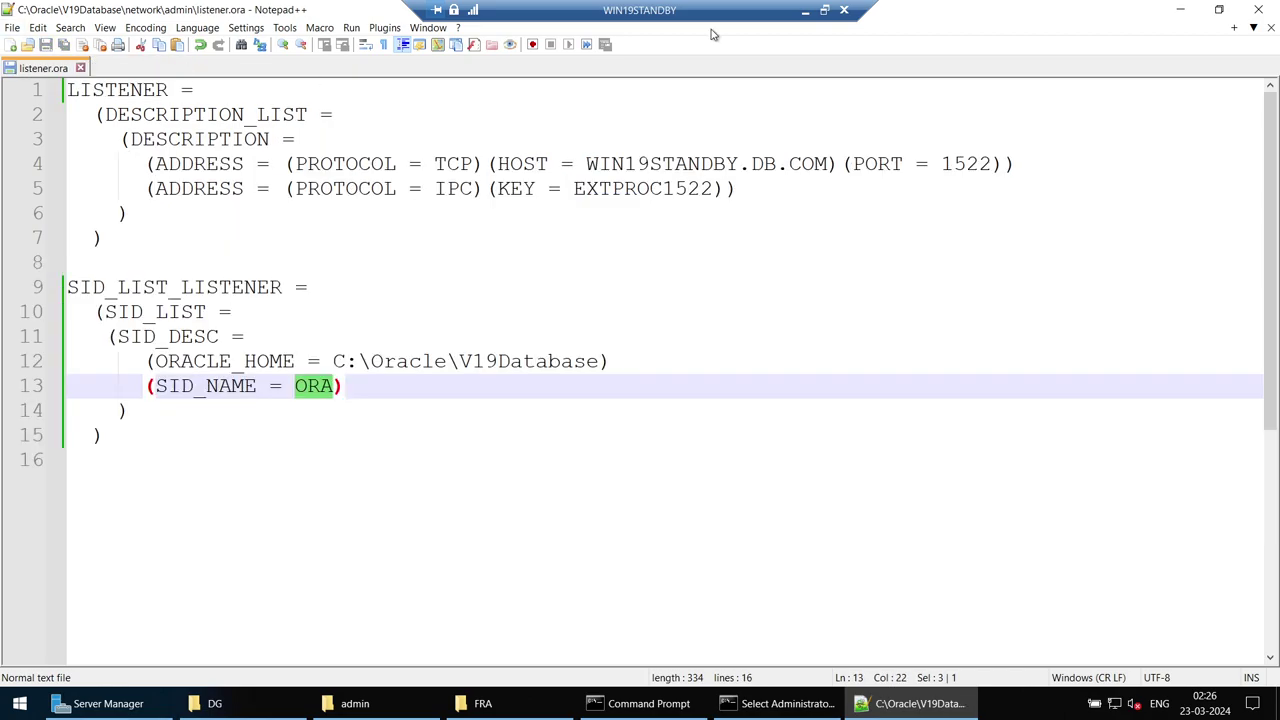
Step: Switch to the WIN19PRIMARY session and close tnsnames.ora and listener.ora, leaving setup_01_primary.sql open
left_click(805, 10)
left_click(380, 703)
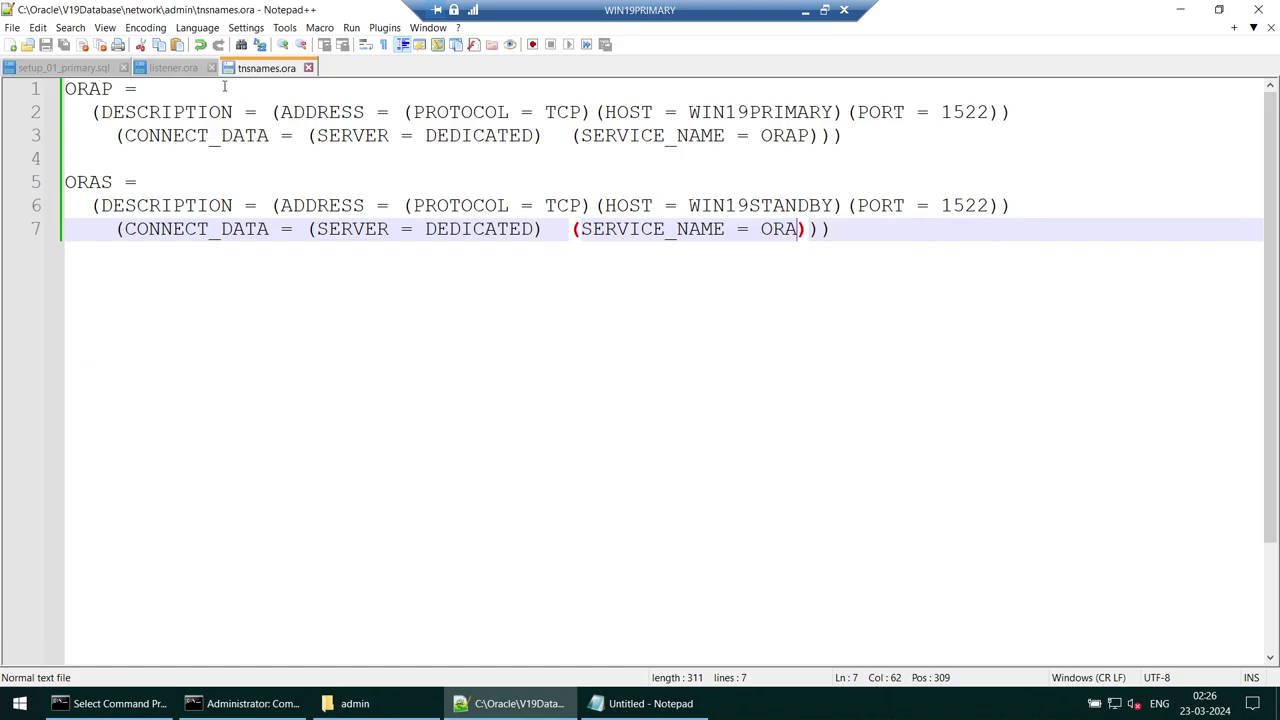
left_click(309, 67)
left_click(214, 67)
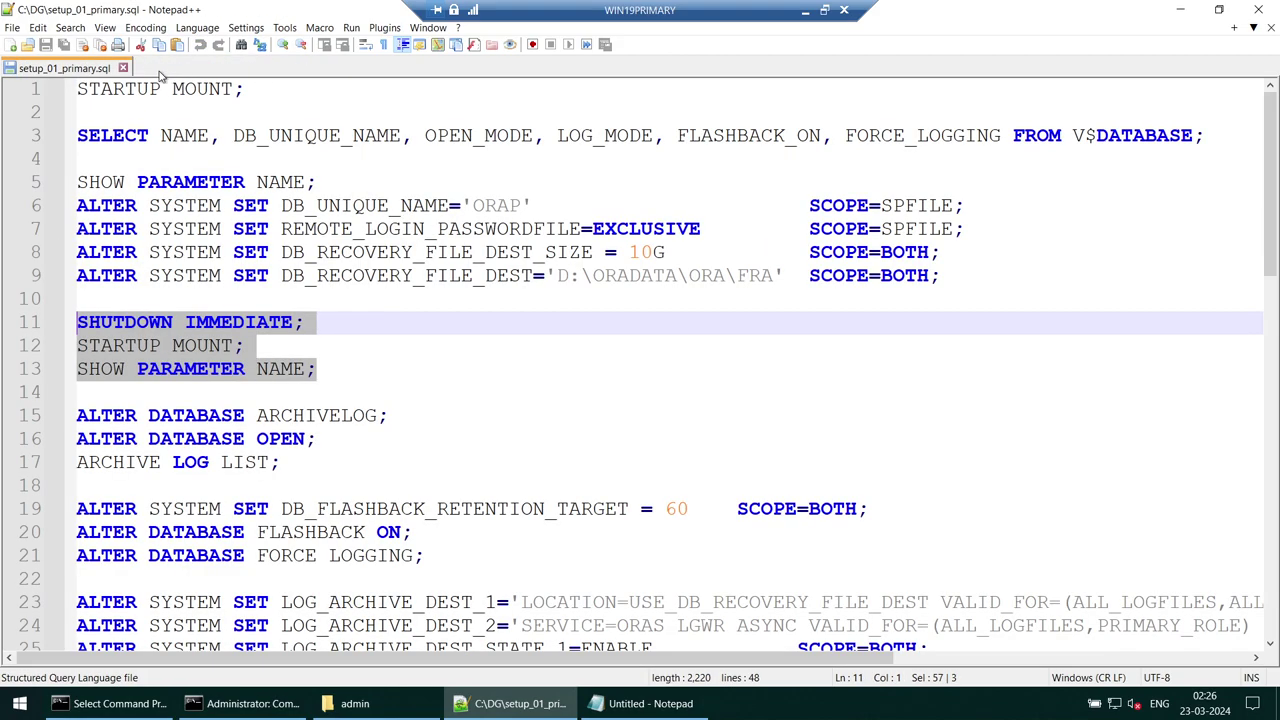
Step: Close setup_01_primary.sql, open the WIN19PRIMARY server's tnsnames.ora and check the ORAS entry's alias and SERVICE_NAME
left_click(123, 67)
left_click(355, 703)
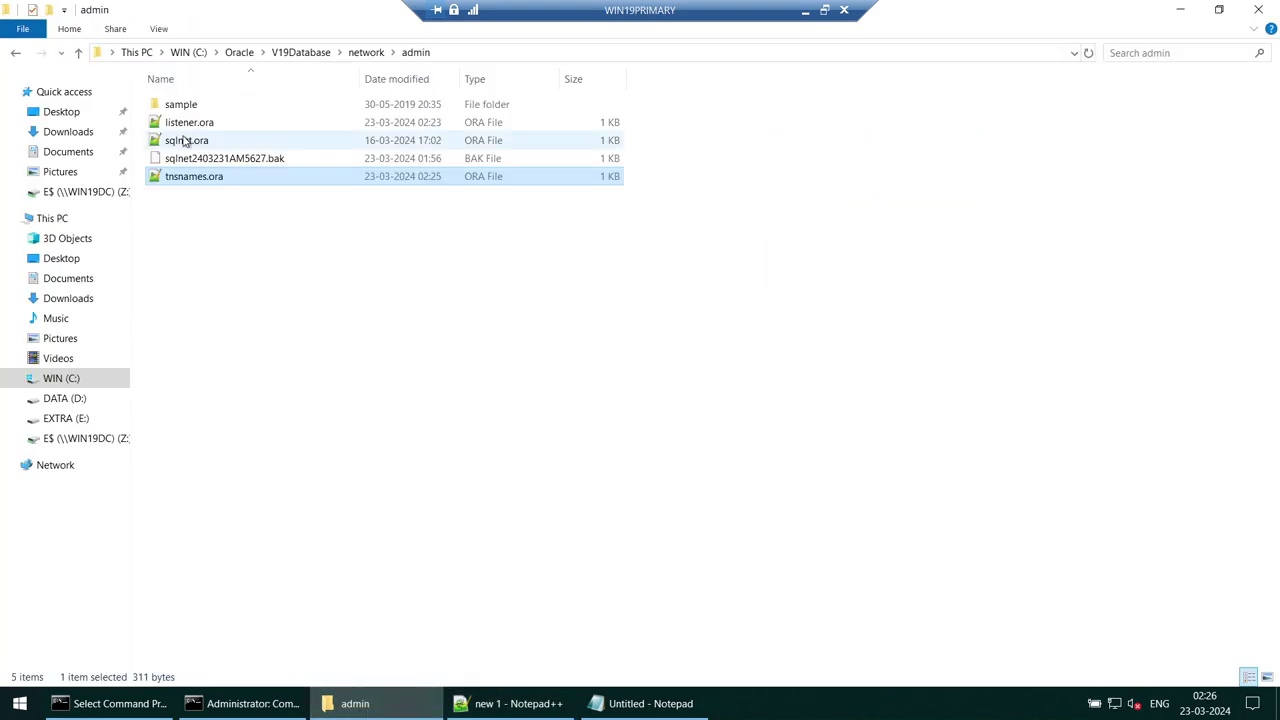
double_click(197, 177)
left_click(785, 229)
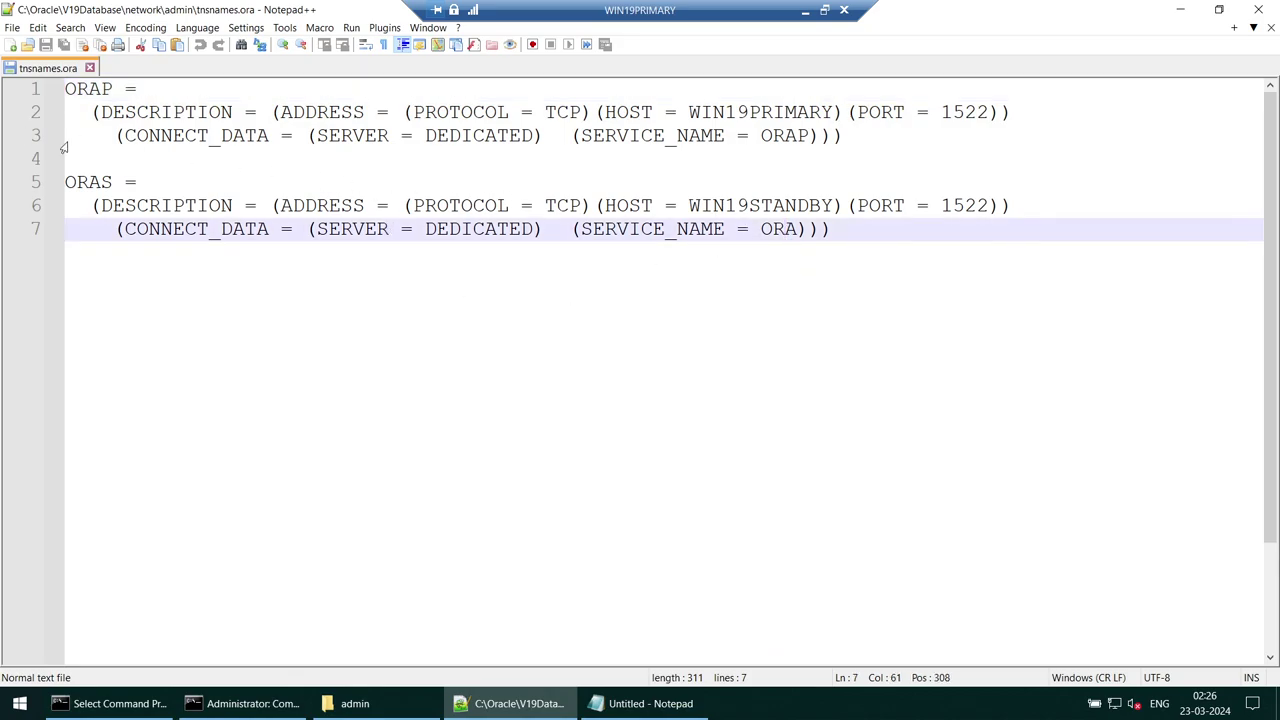
double_click(101, 182)
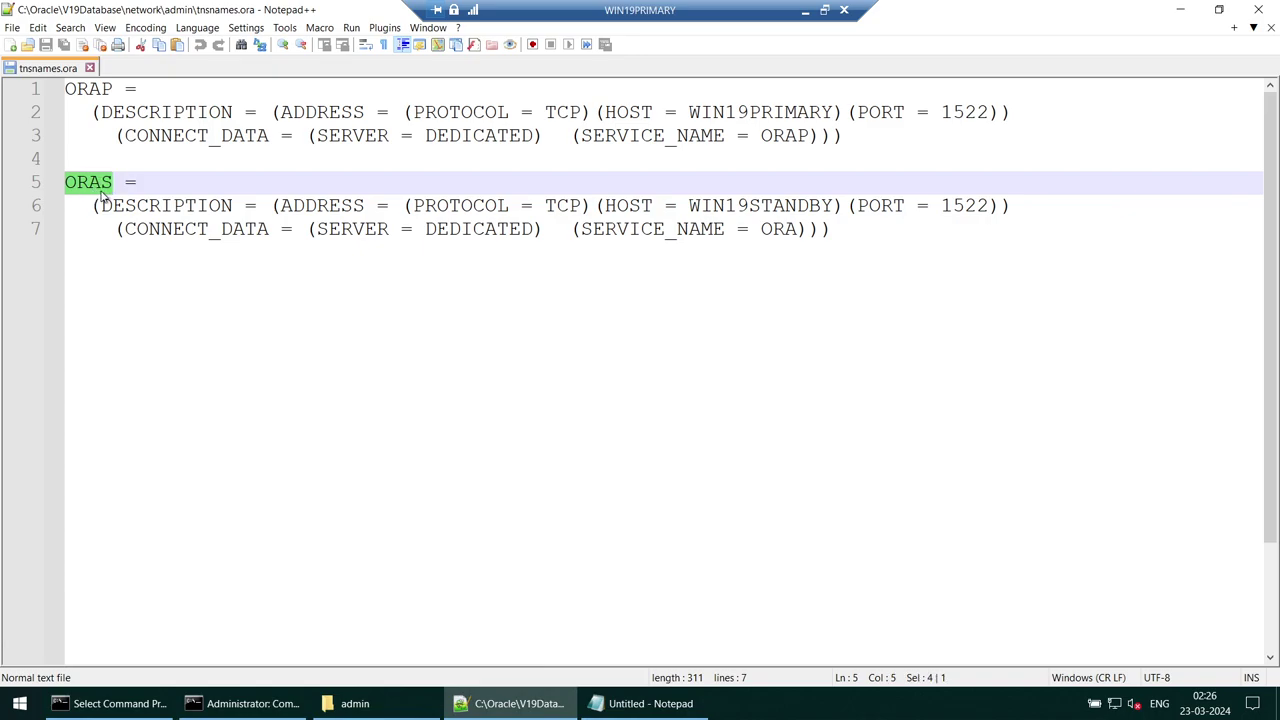
double_click(783, 232)
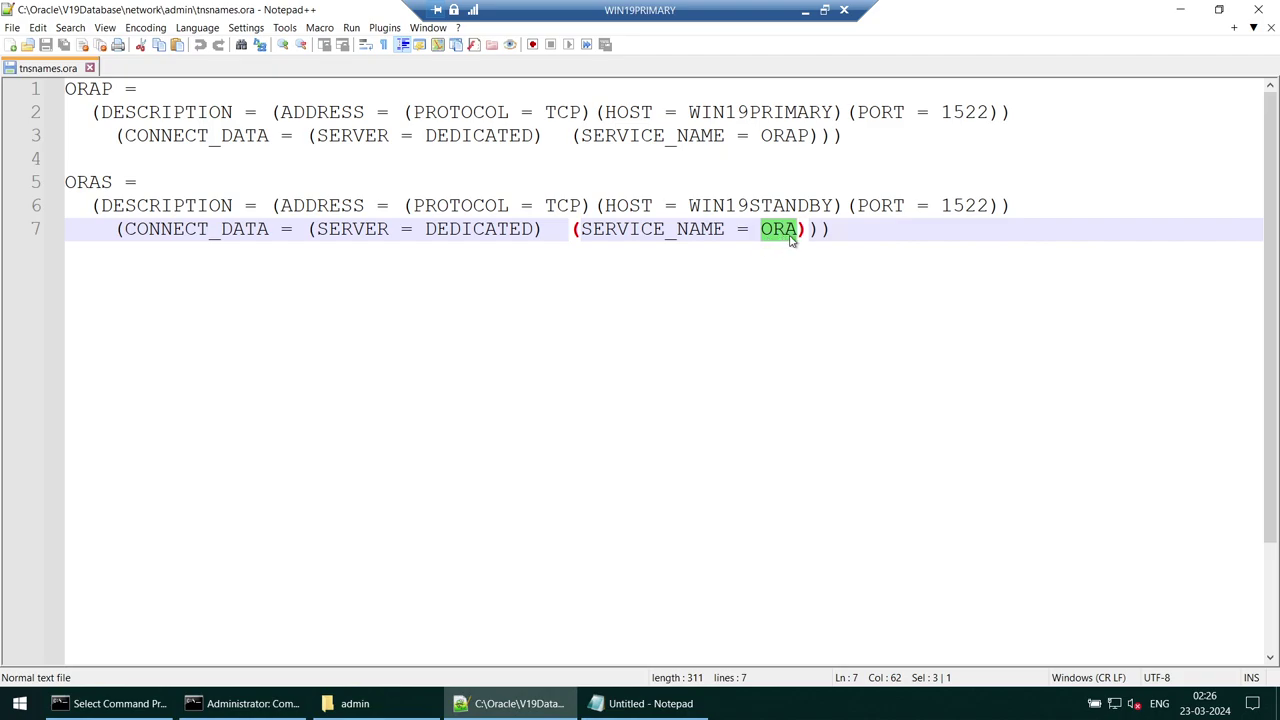
double_click(790, 240)
left_click(798, 230)
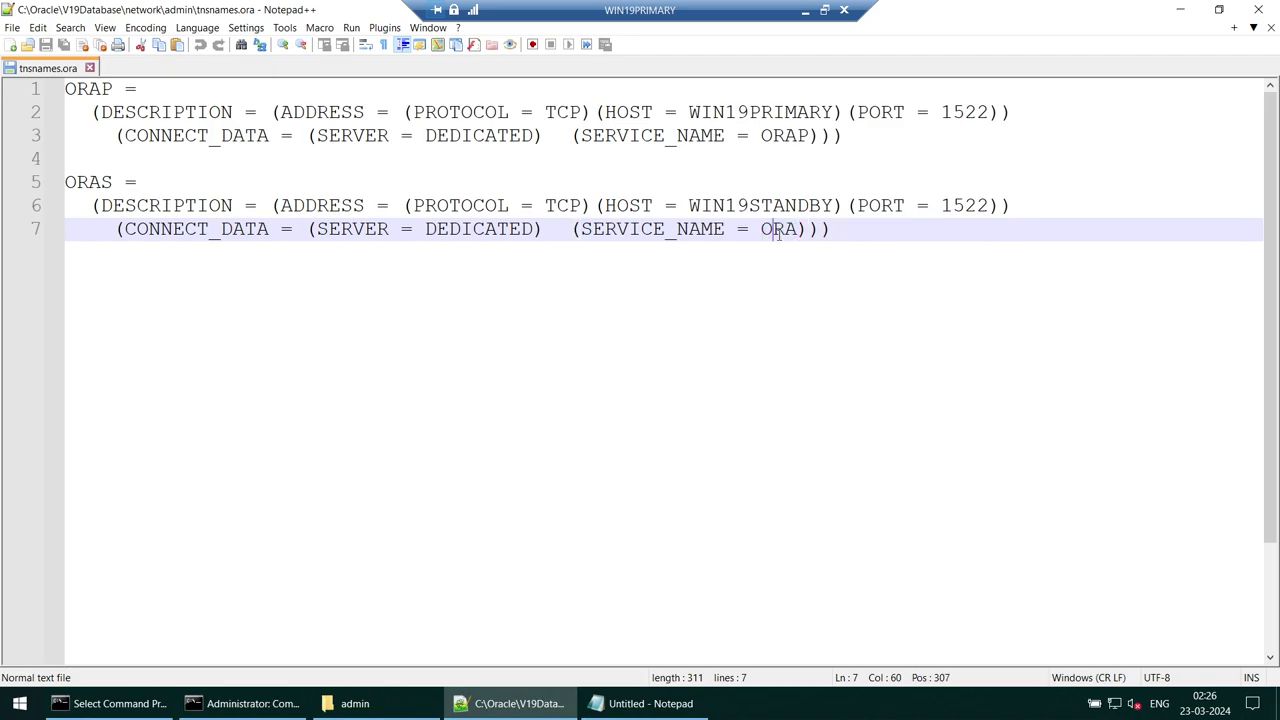
double_click(775, 229)
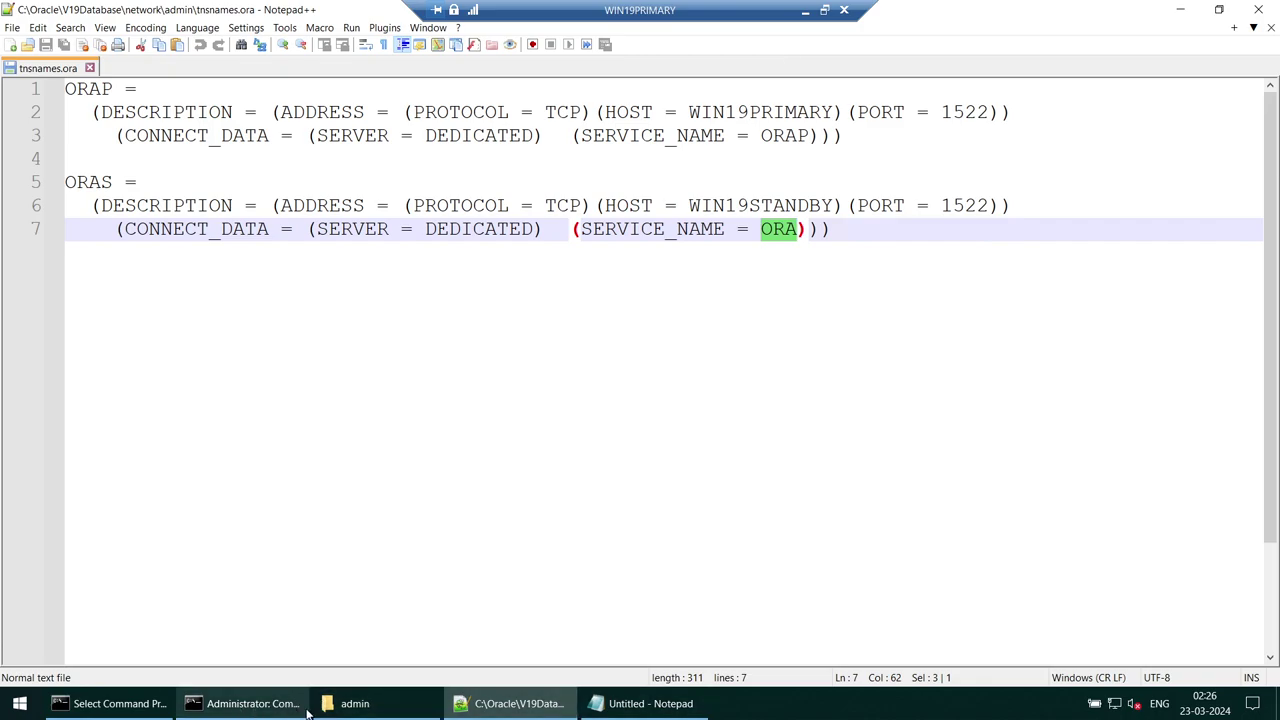
Step: Switch to the WIN19STANDBY session and close the open listener.ora file
left_click(806, 11)
left_click(562, 700)
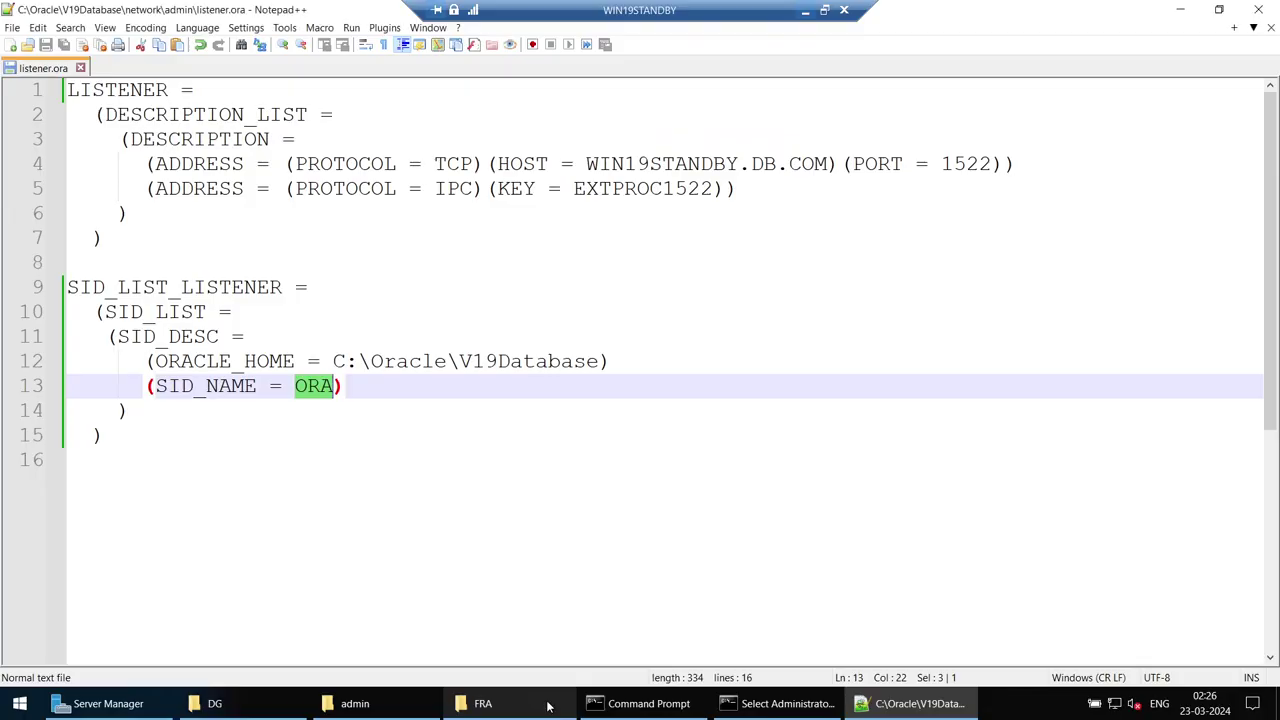
left_click(1271, 27)
Step: Change the ORAS entry's SERVICE_NAME to ORA in the standby server's tnsnames.ora, then save and close the file
left_click(430, 710)
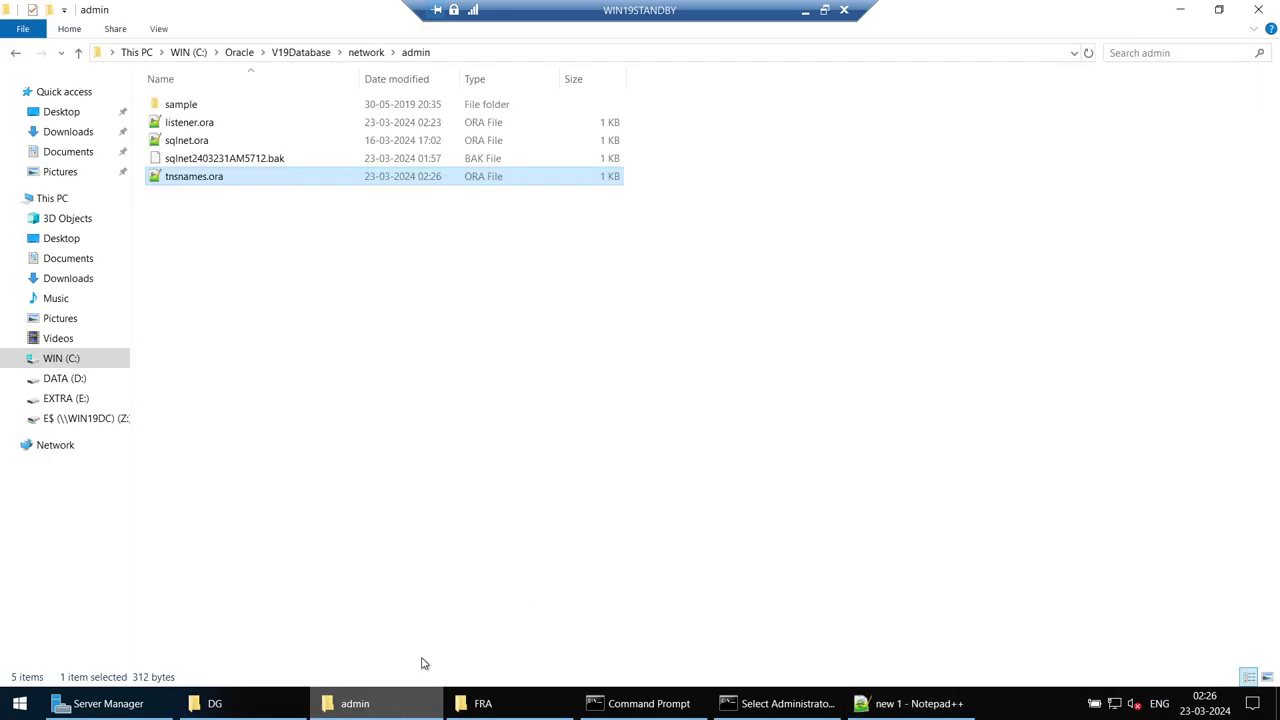
double_click(266, 181)
left_click(848, 240)
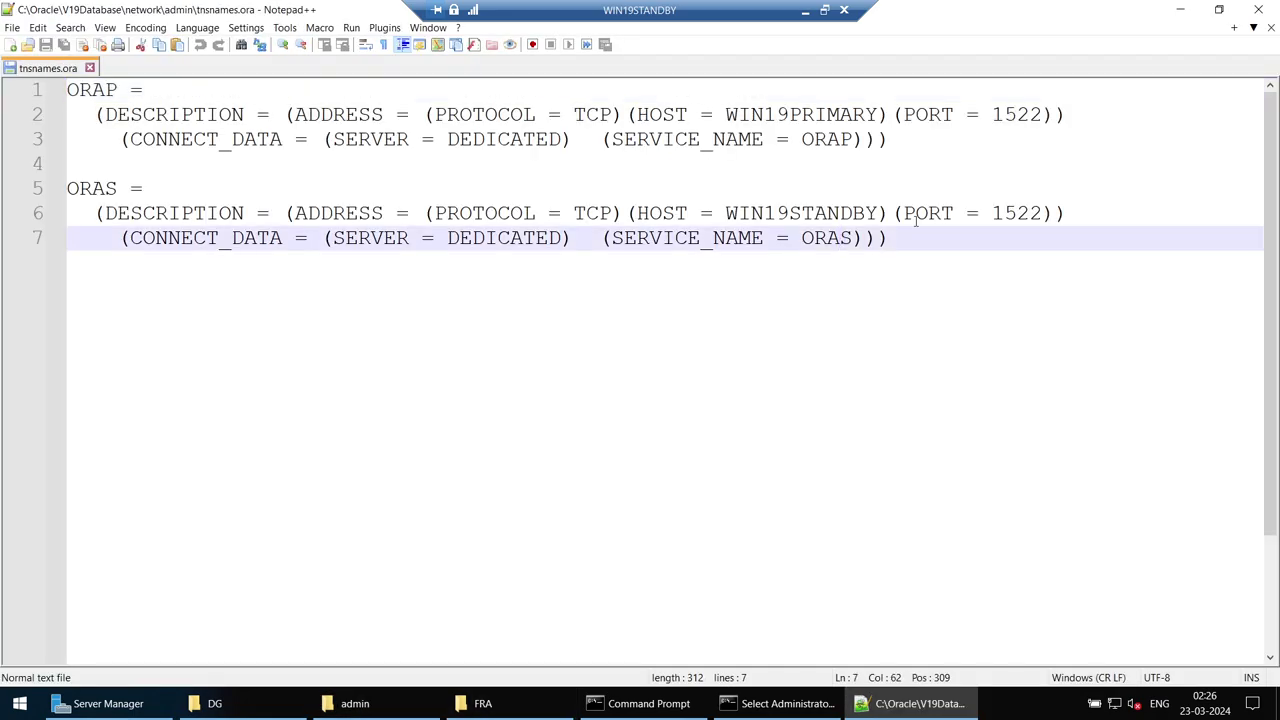
key("Delete")
left_click(45, 45)
left_click(89, 67)
Step: Minimize the folder windows on WIN19STANDBY, bring the Command Prompt window into full view and clear its screen
left_click(410, 706)
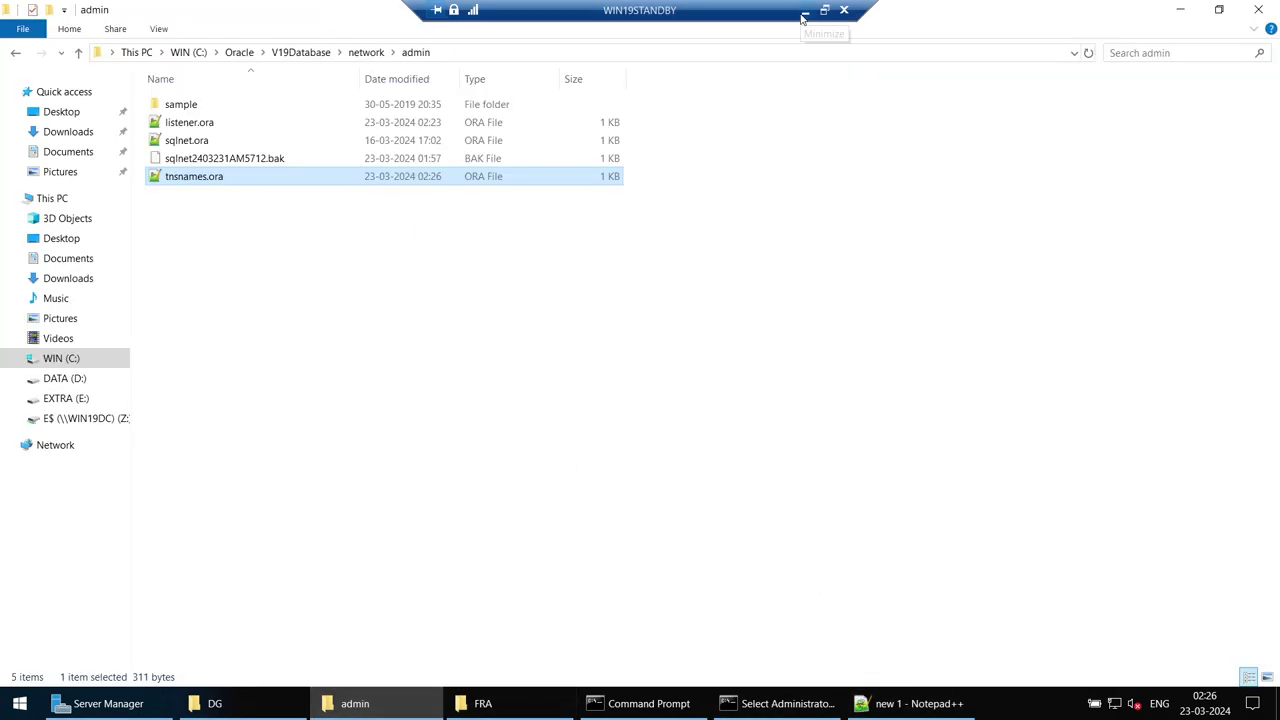
left_click(1183, 10)
left_click(1181, 10)
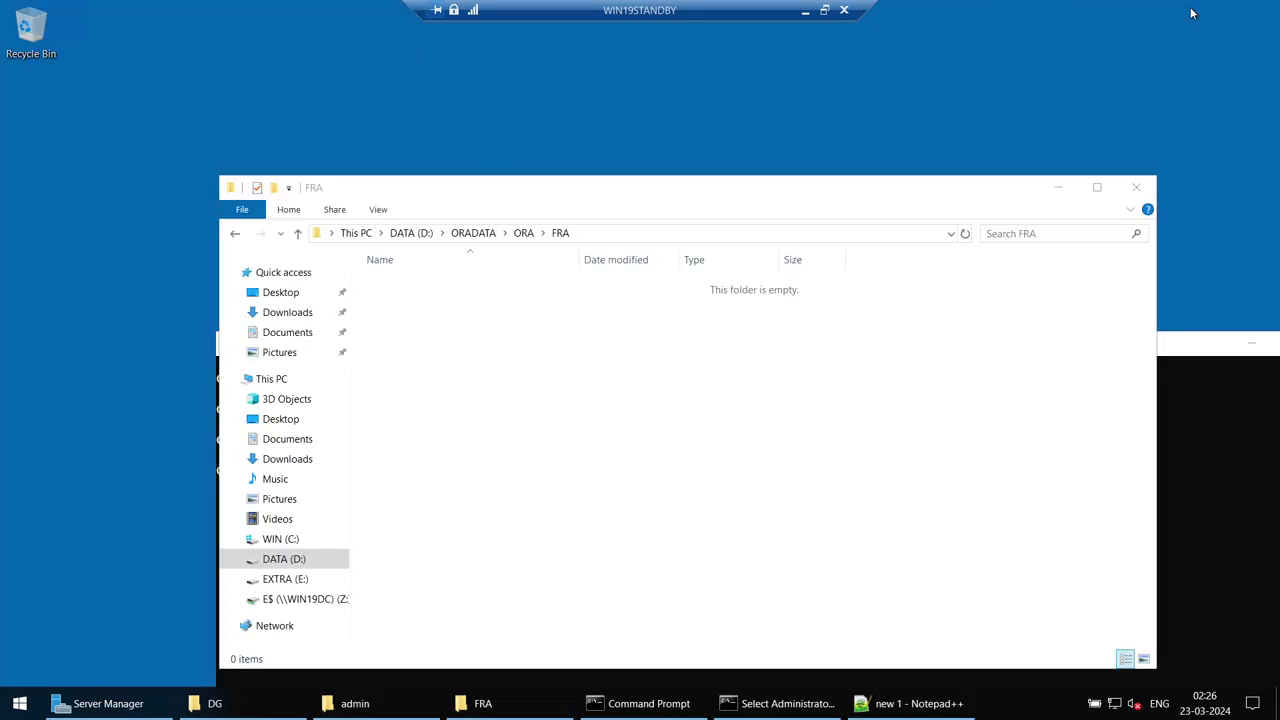
left_click(1065, 188)
left_click_drag(737, 351, 705, 104)
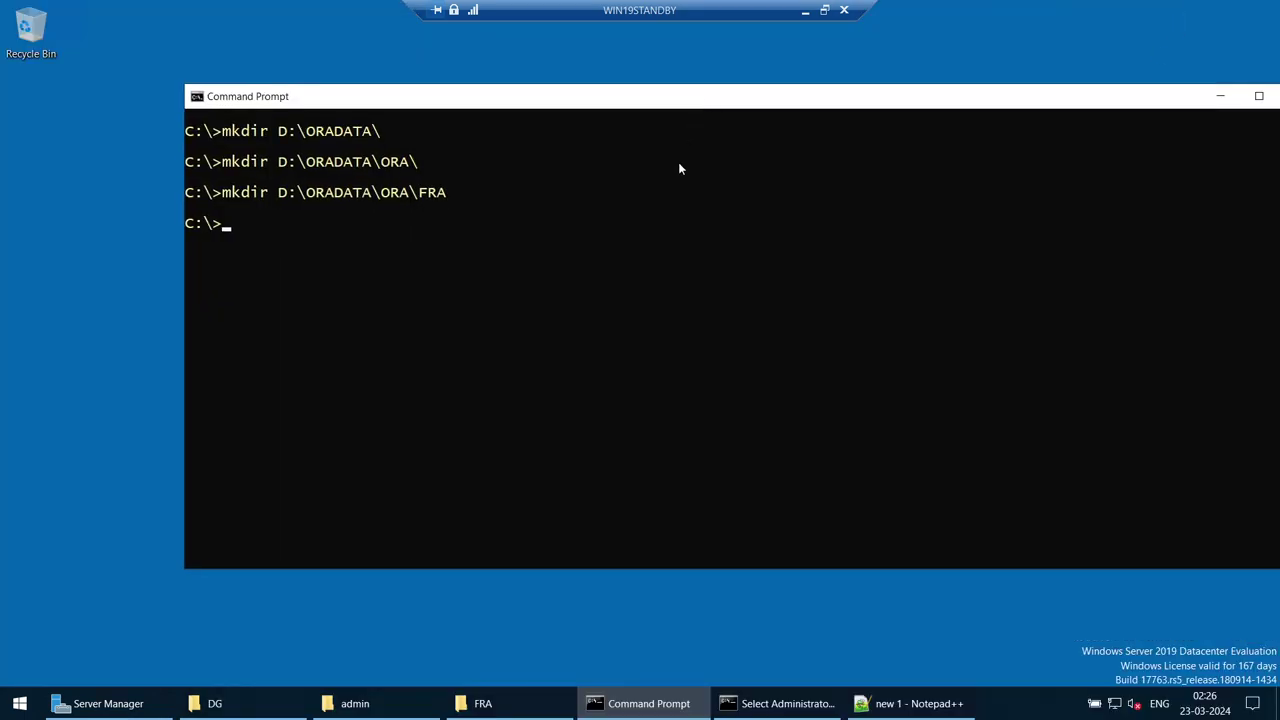
type("cls")
key("Return")
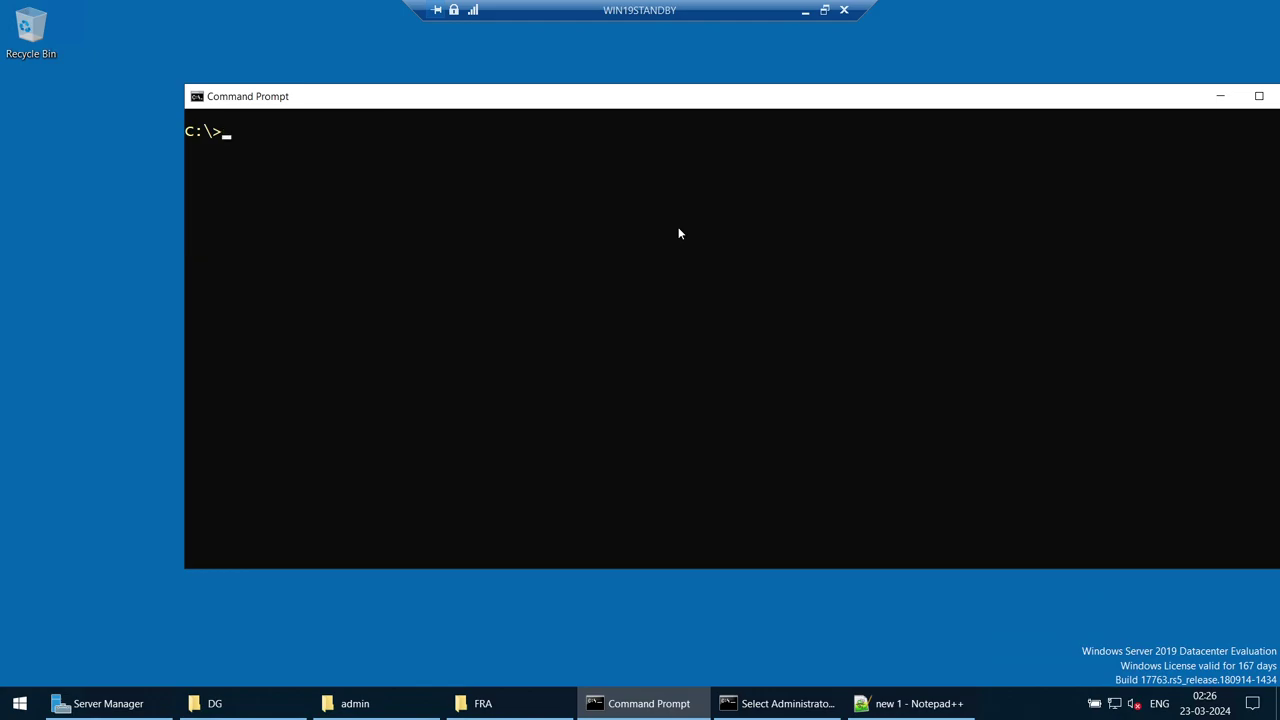
Step: Run tnsping ORAP on the standby server and check the host the alias resolves to
type("tnsping ORAP")
key("Return")
left_click(861, 302)
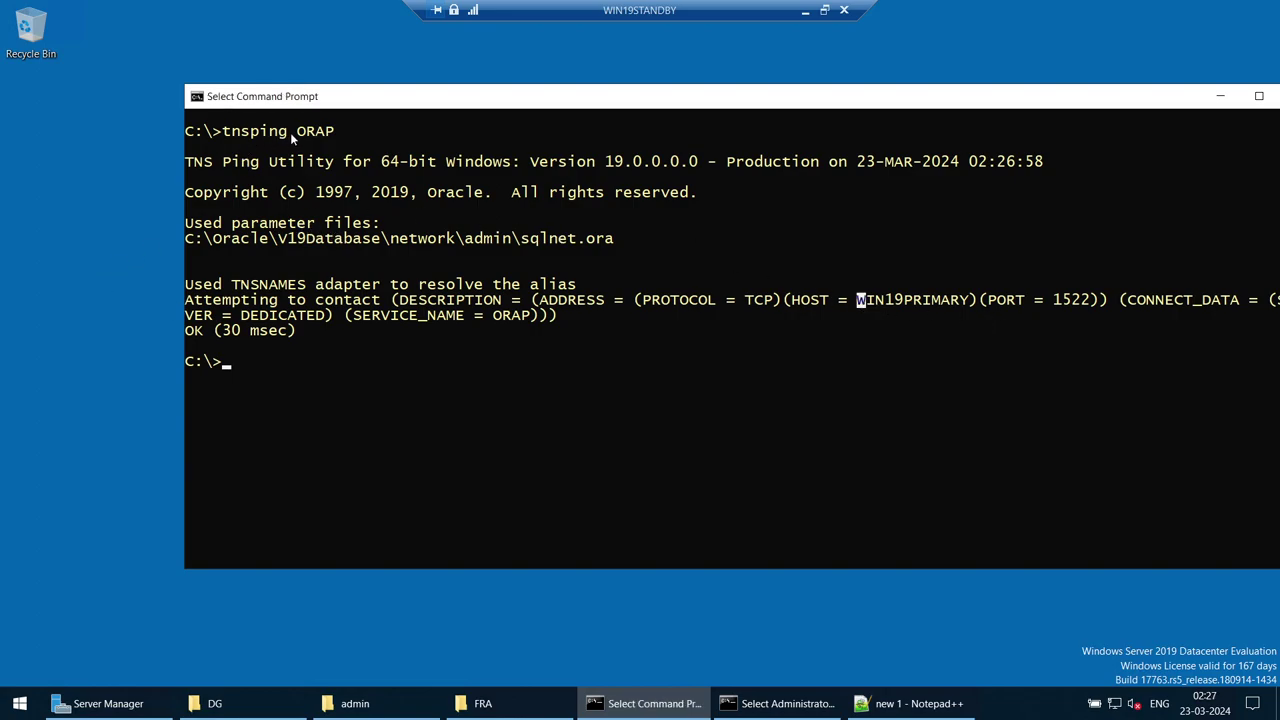
left_click_drag(292, 133, 340, 133)
left_click_drag(858, 299, 958, 307)
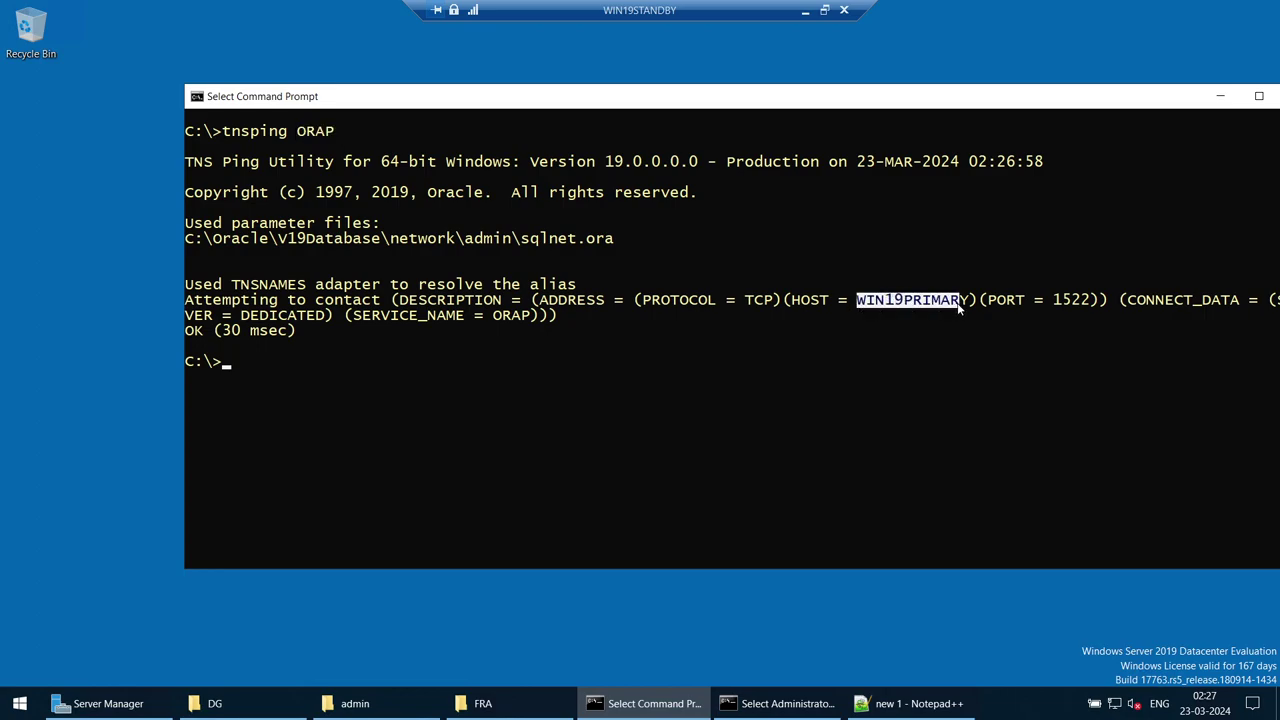
right_click(960, 432)
Step: Run tnsping ORAS on the standby server and review the contacted hosts in both ping outputs
key("Up")
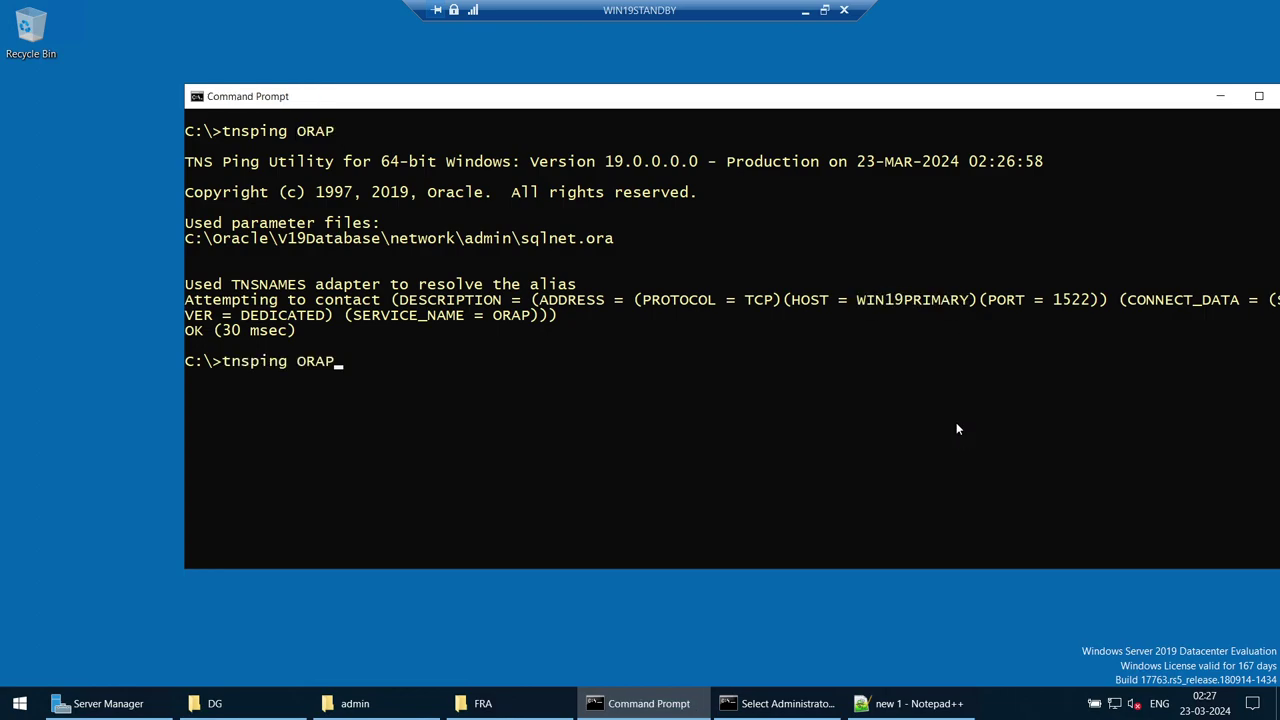
key("BackSpace")
type("S")
key("Return")
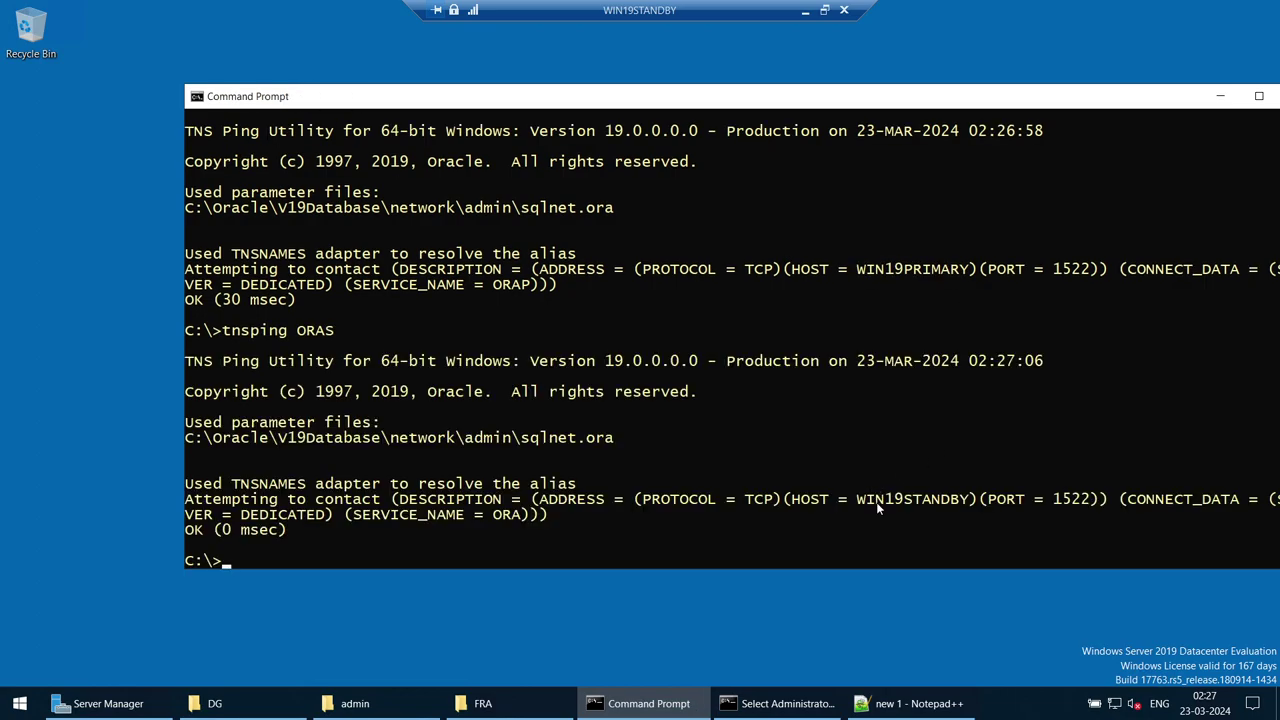
left_click_drag(848, 499, 964, 508)
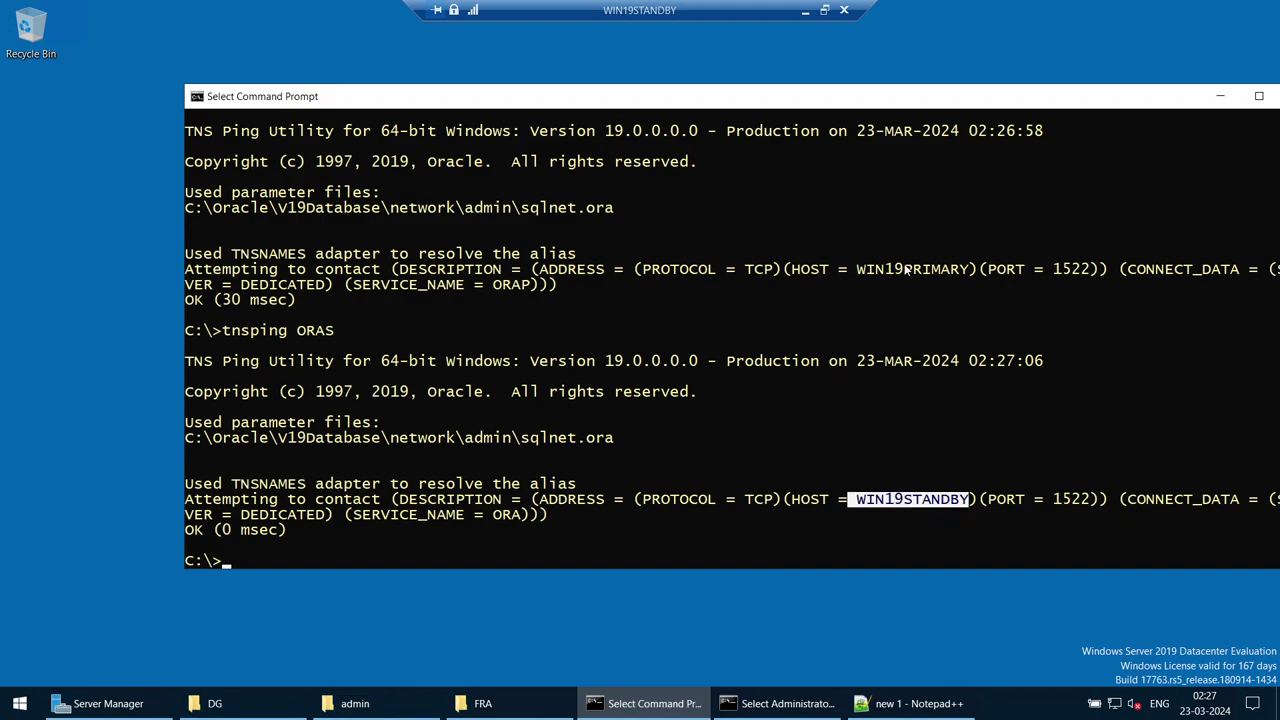
scroll(891, 270, "up", 1)
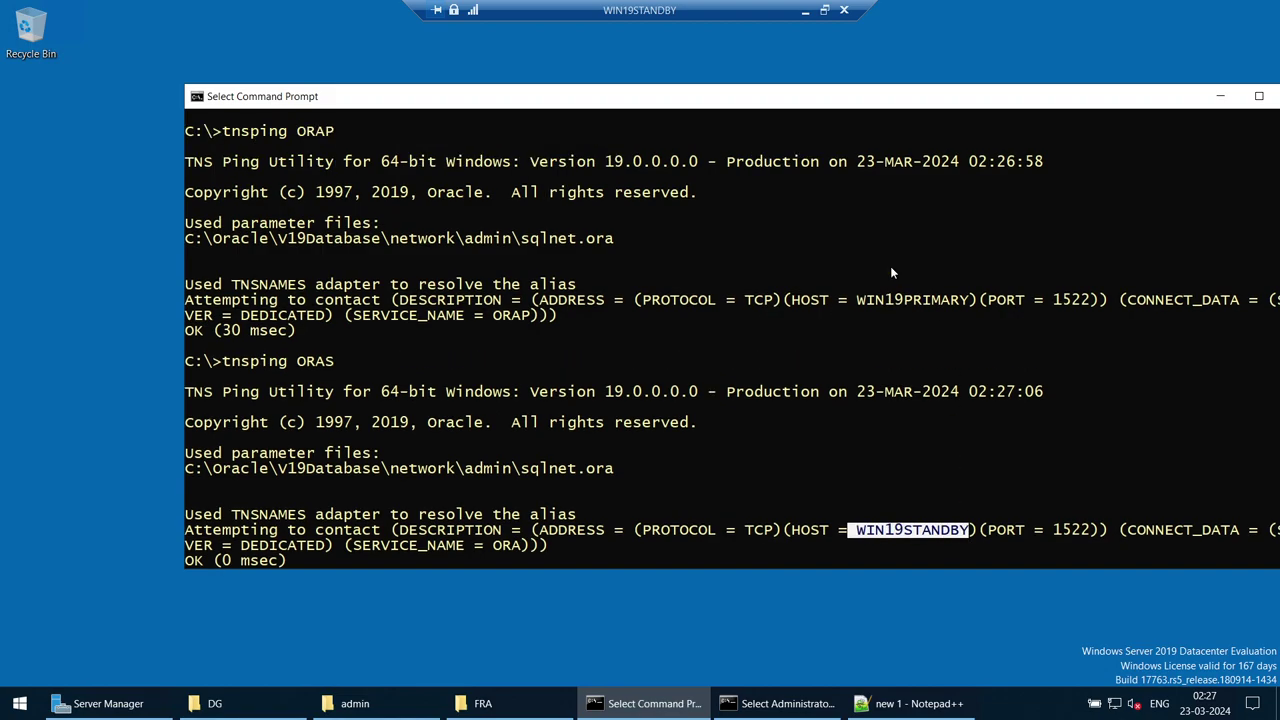
scroll(882, 303, "down", 2)
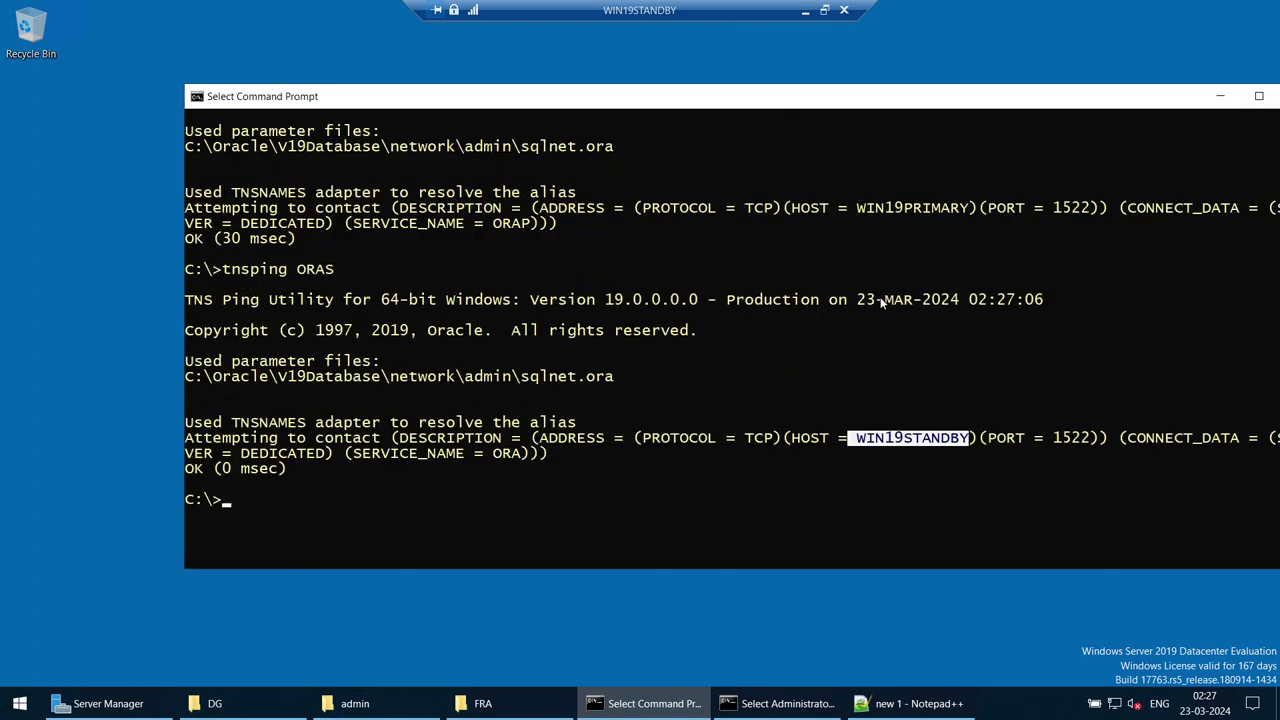
Step: Switch to the WIN19PRIMARY session and clear the screen of its administrator Command Prompt
left_click(805, 10)
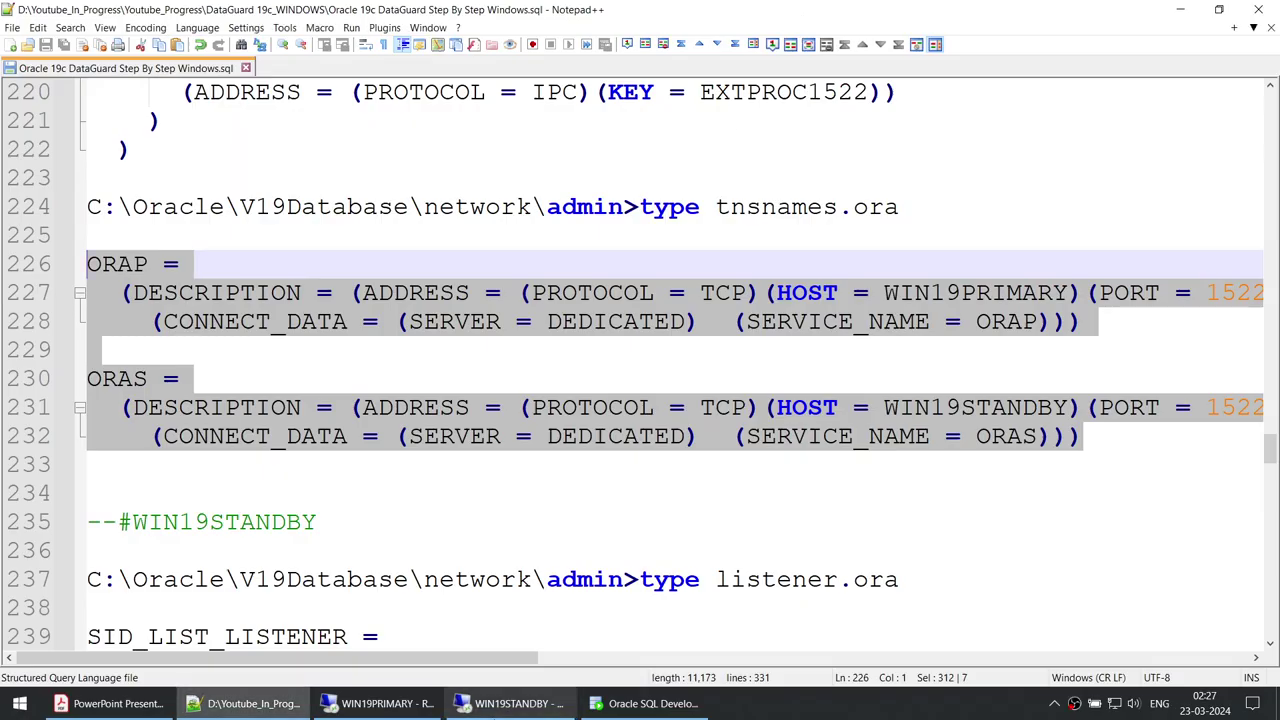
left_click(378, 705)
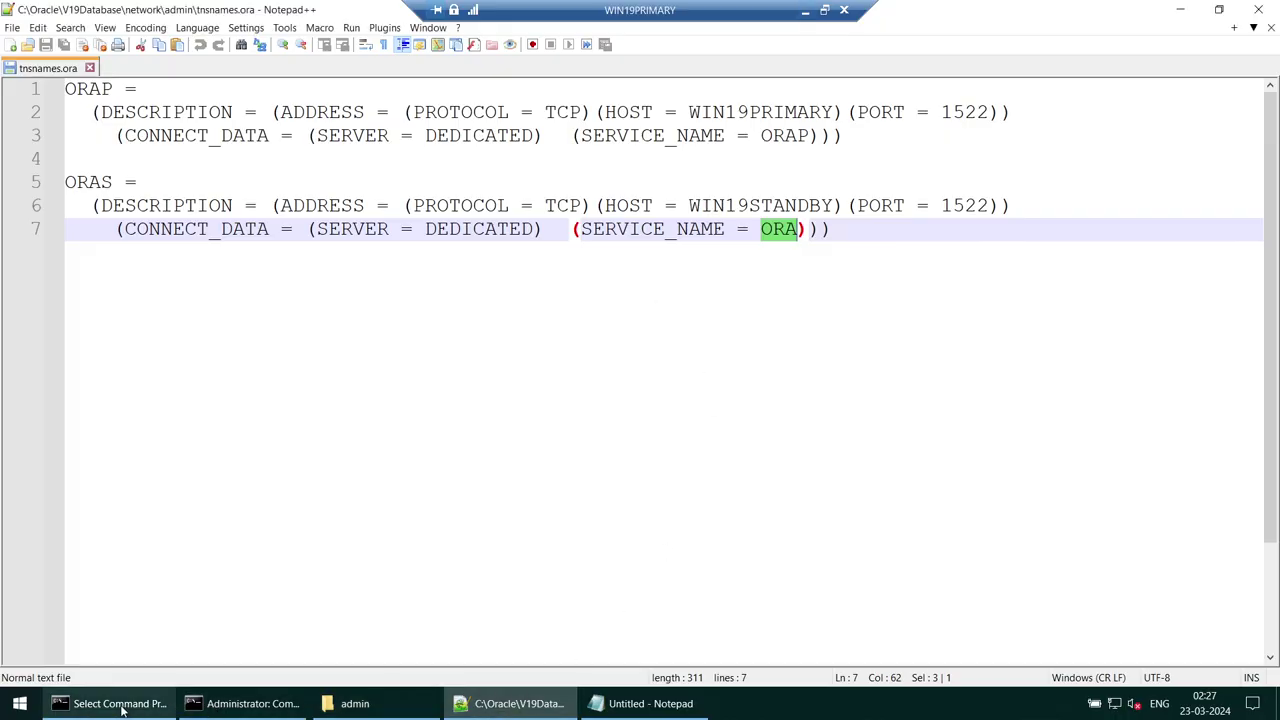
left_click(80, 700)
scroll(446, 391, "down", 2)
left_click(320, 703)
left_click(291, 704)
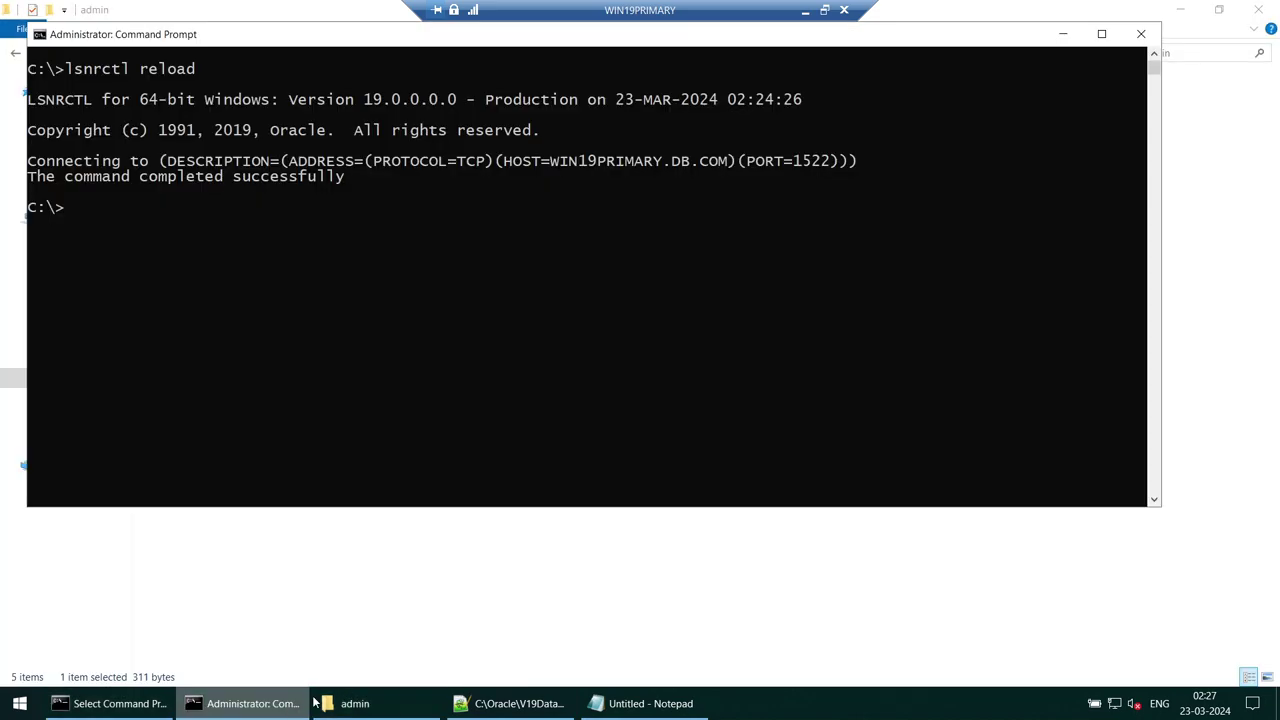
type("cls")
key("Return")
Step: Run tnsping ORAP from the primary server's Command Prompt
type("t")
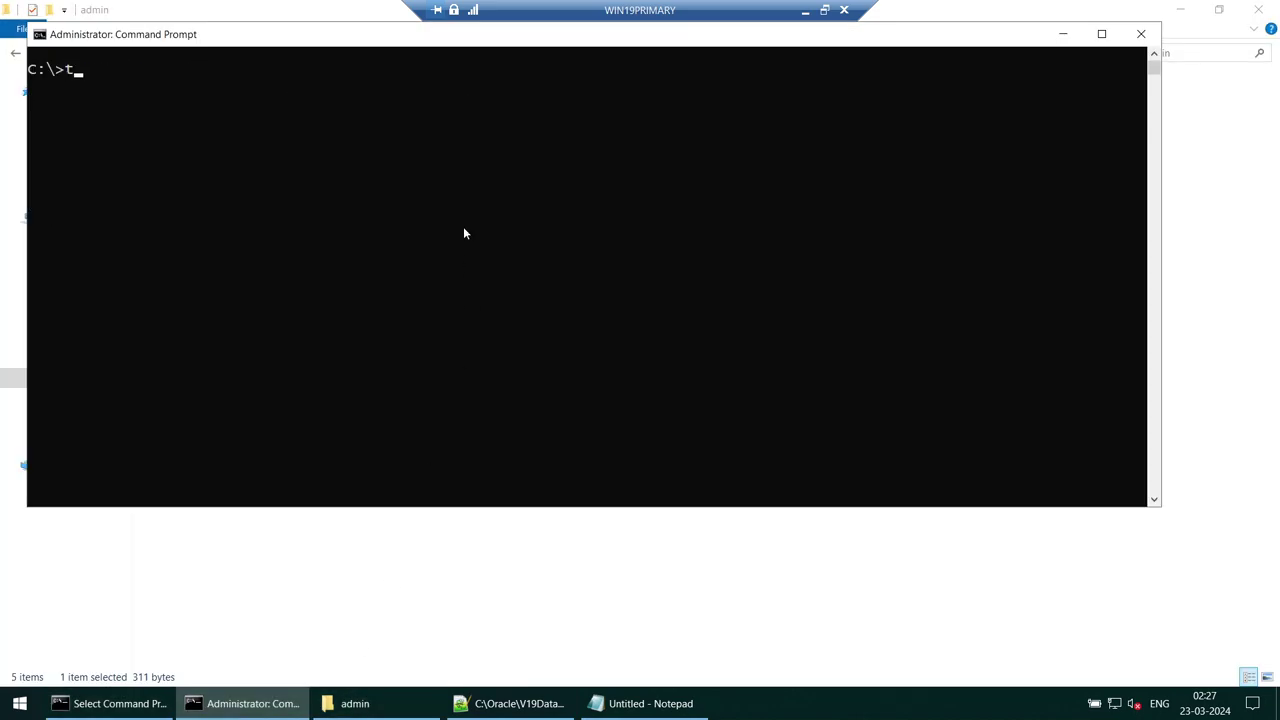
type("nsping ORAP")
key("Return")
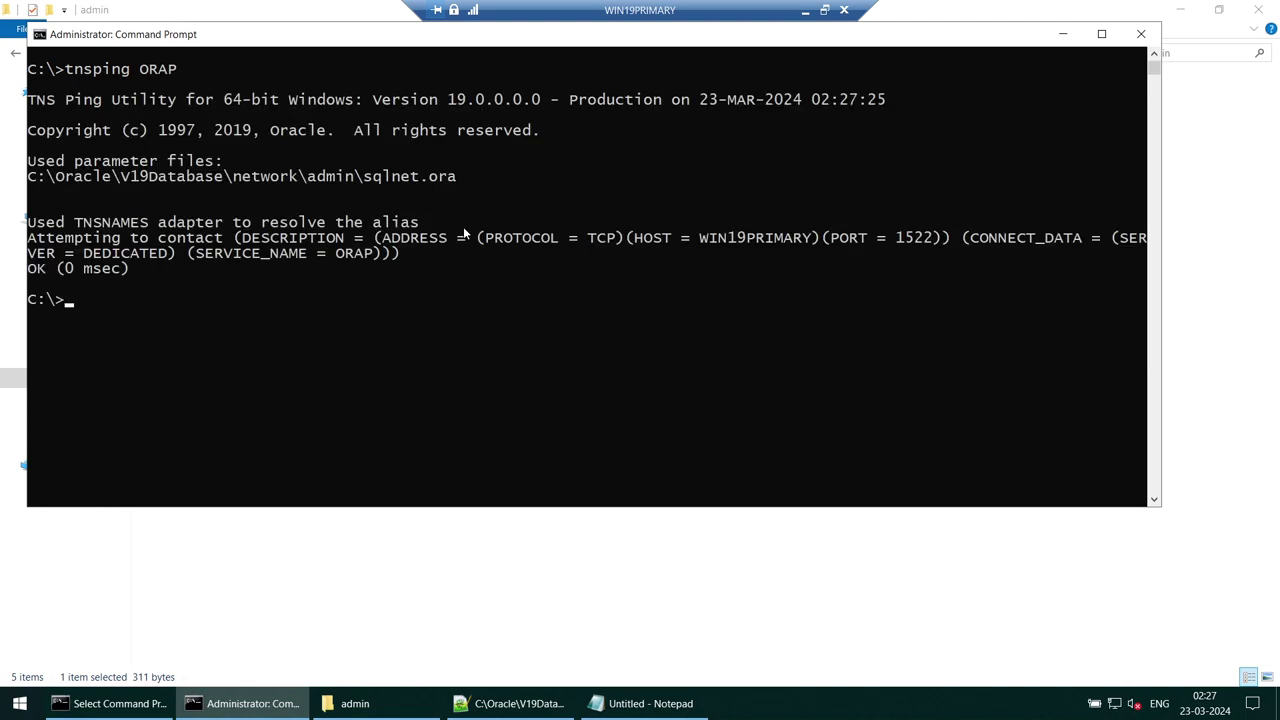
Step: Run tnsping ORAS on the primary server and check the host names in the ping outputs
key("Up")
key("BackSpace")
type("S")
key("Return")
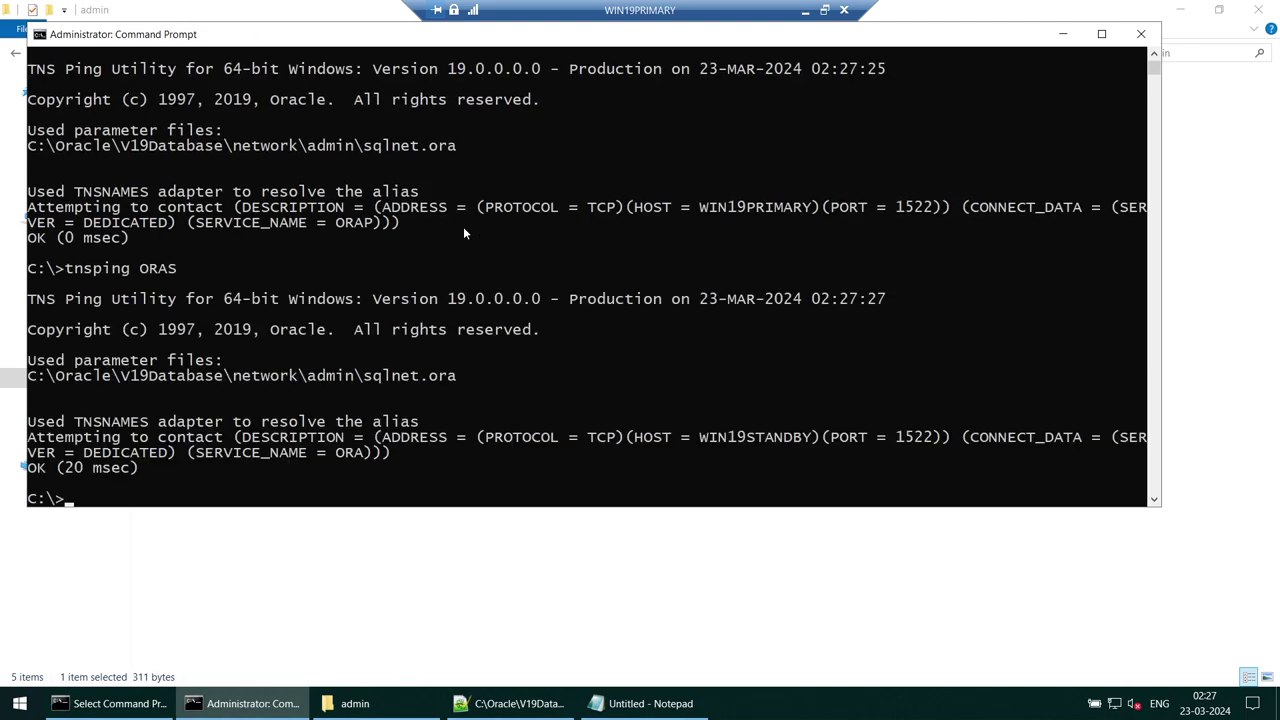
left_click_drag(710, 206, 806, 206)
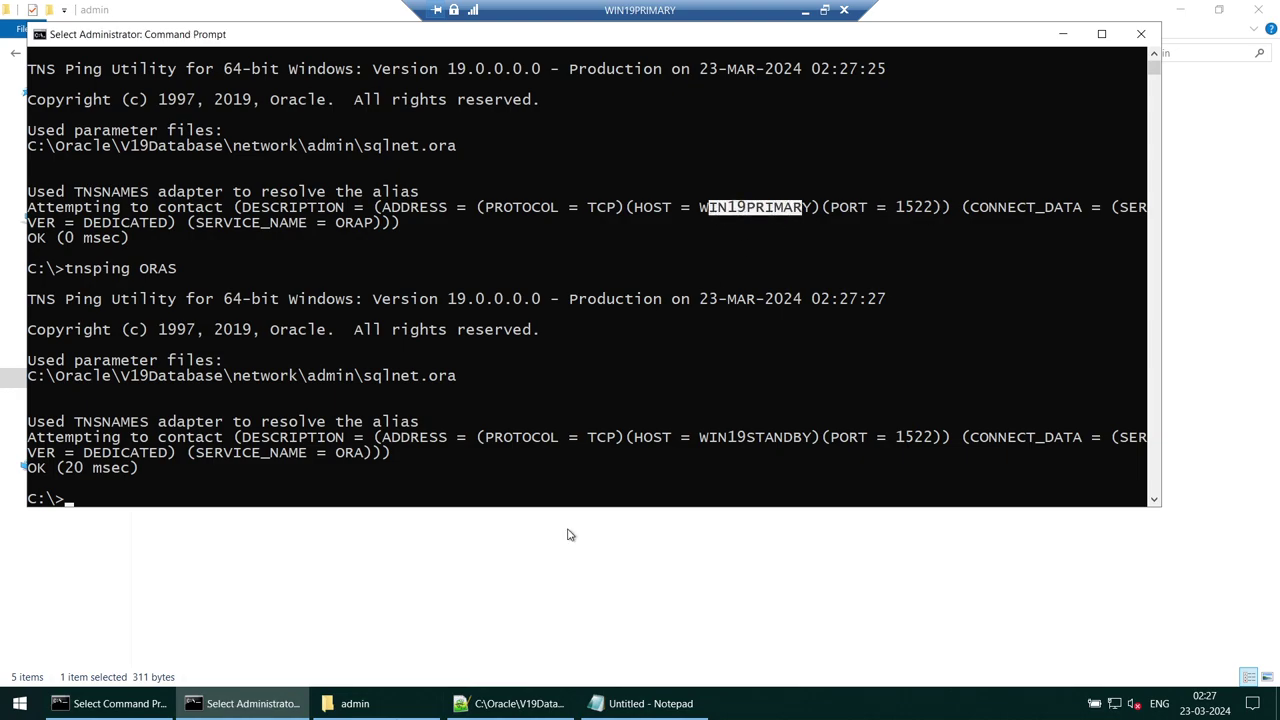
Step: Open the primary server's tnsnames.ora and review the alias, host and port values of the ORAP and ORAS entries
left_click(355, 703)
double_click(191, 184)
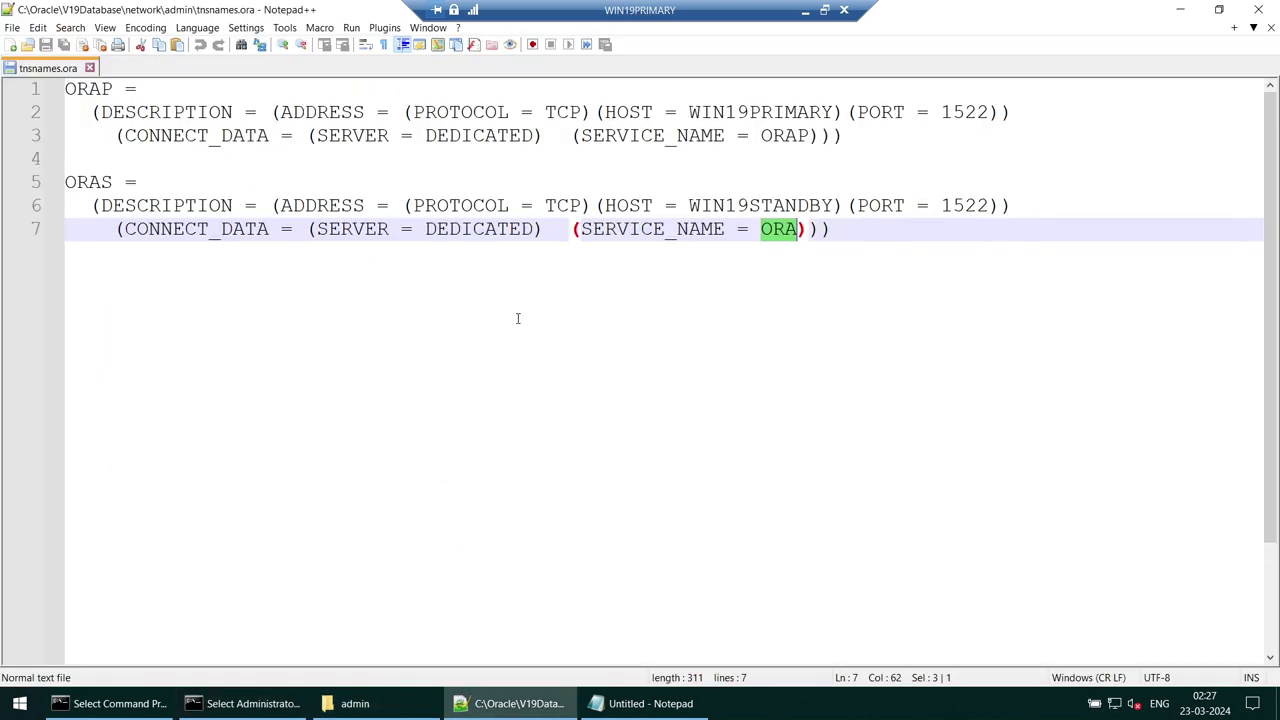
double_click(104, 88)
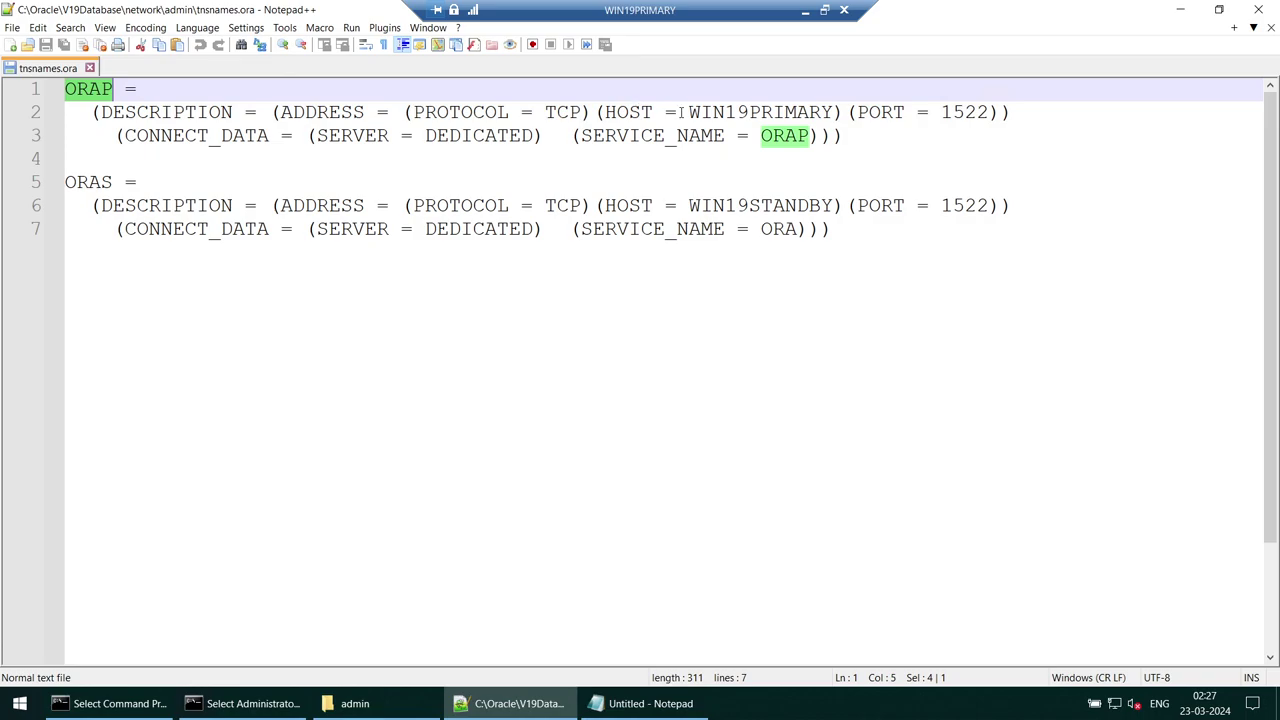
double_click(763, 112)
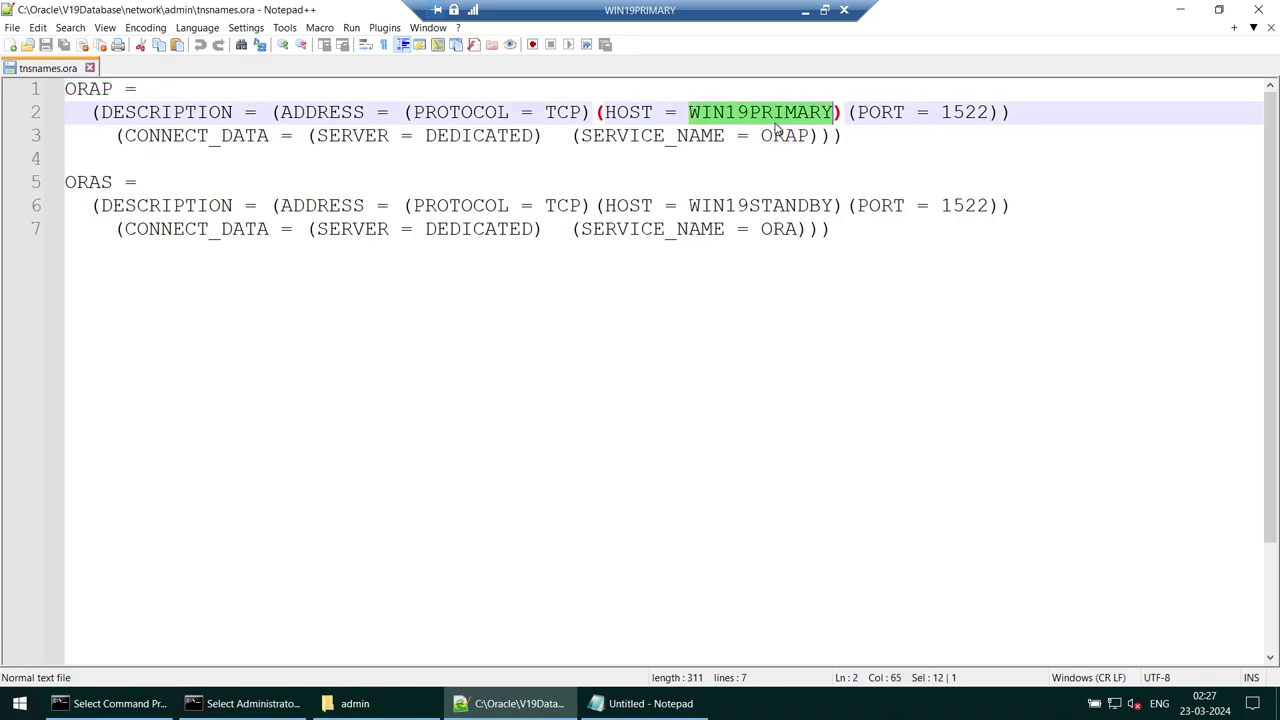
left_click(104, 182)
double_click(104, 182)
double_click(731, 210)
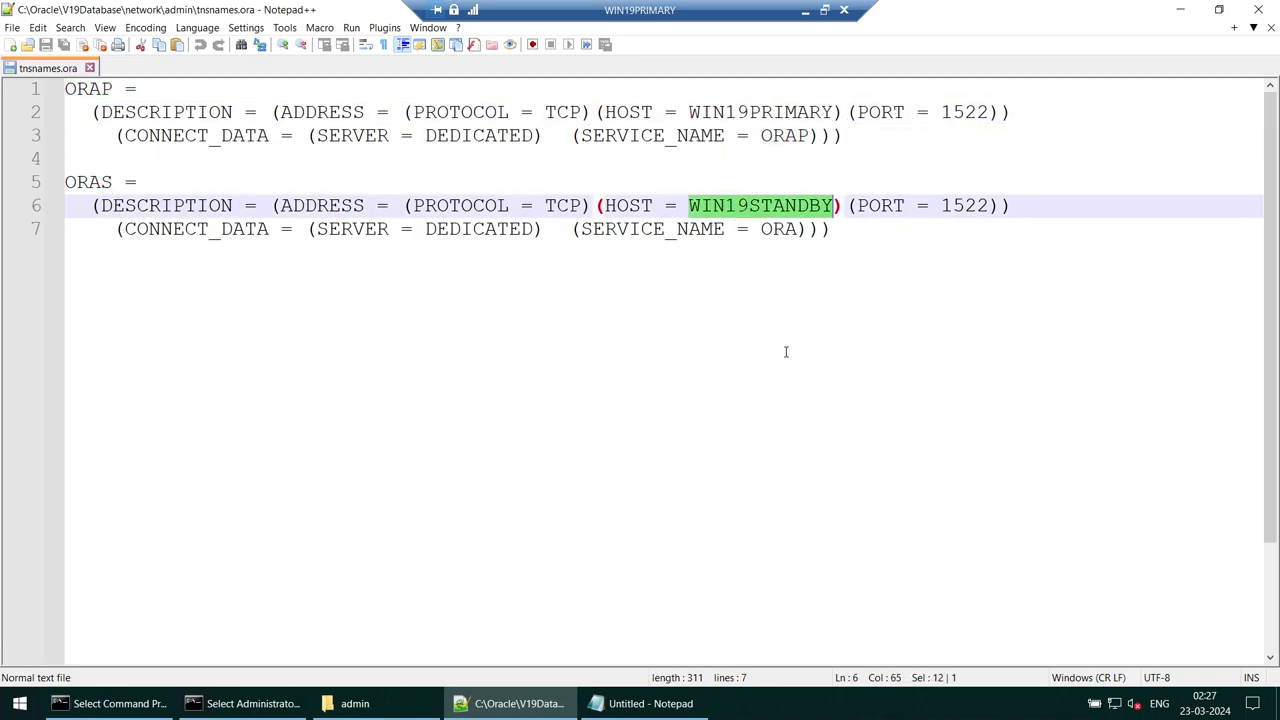
double_click(960, 112)
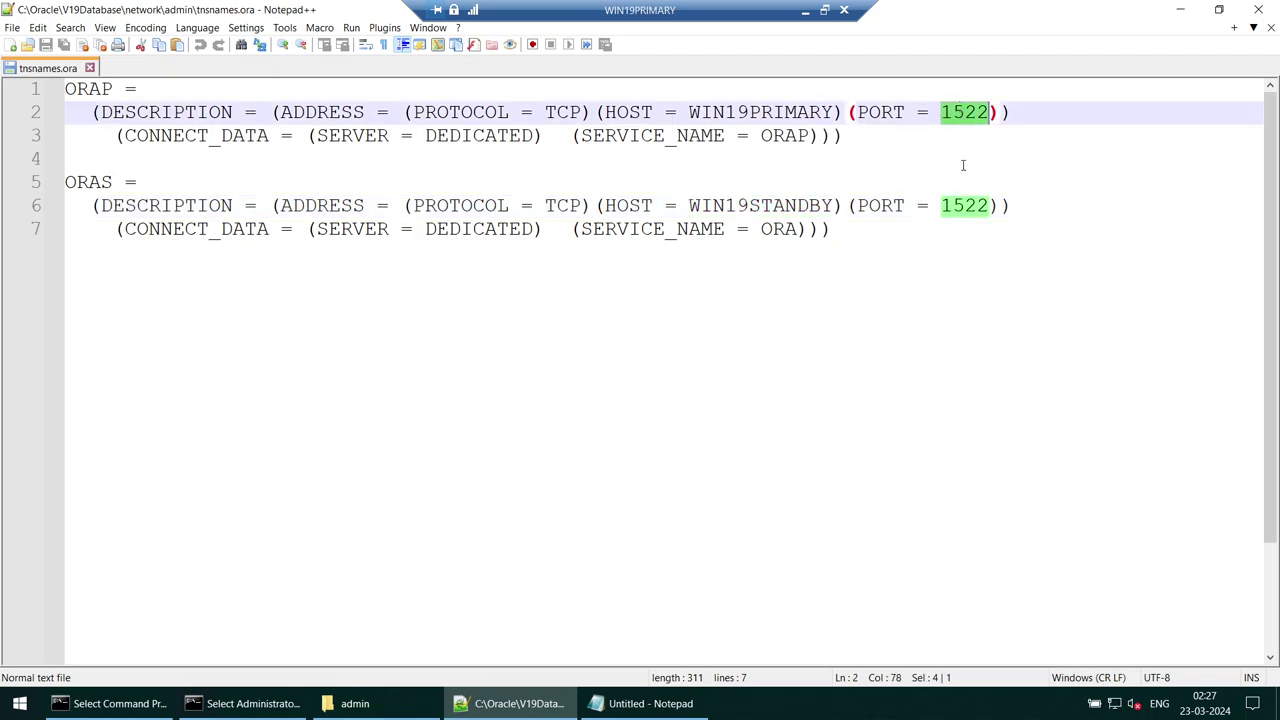
left_click_drag(895, 274, 66, 88)
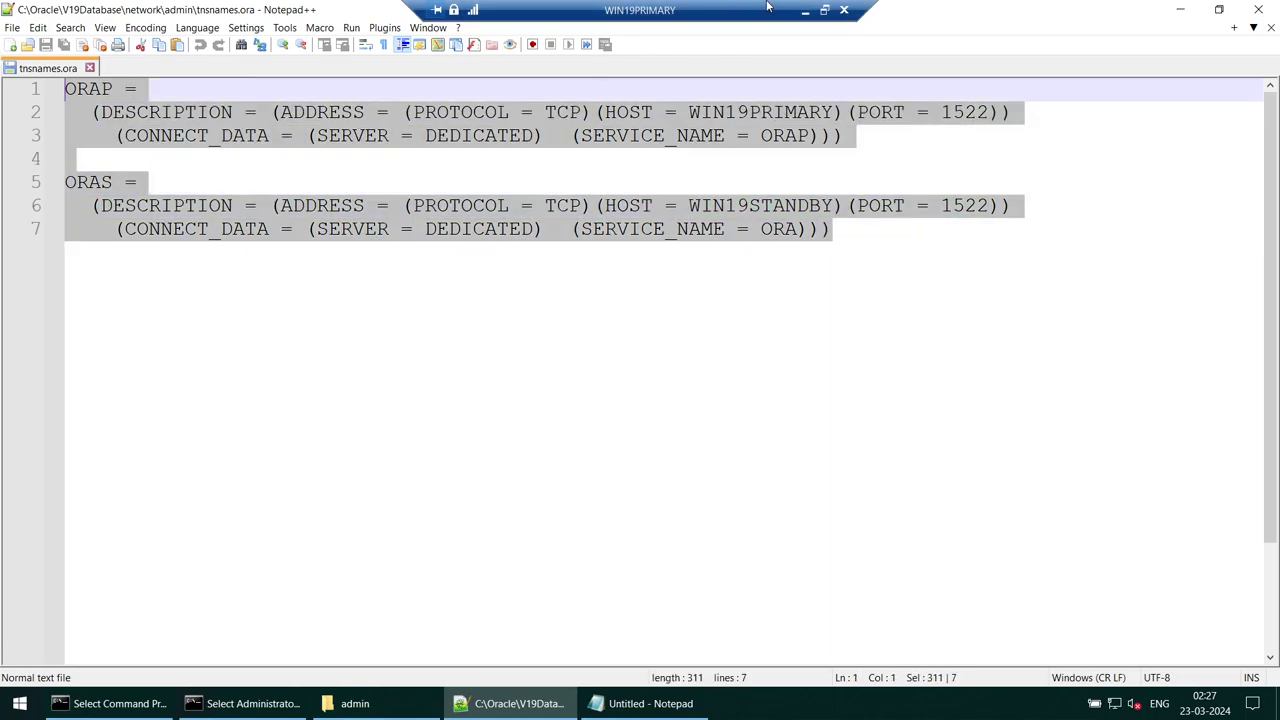
Step: Switch to the WIN19STANDBY session and open its tnsnames.ora to compare the ORAP and ORAS entries
left_click(805, 11)
left_click(510, 703)
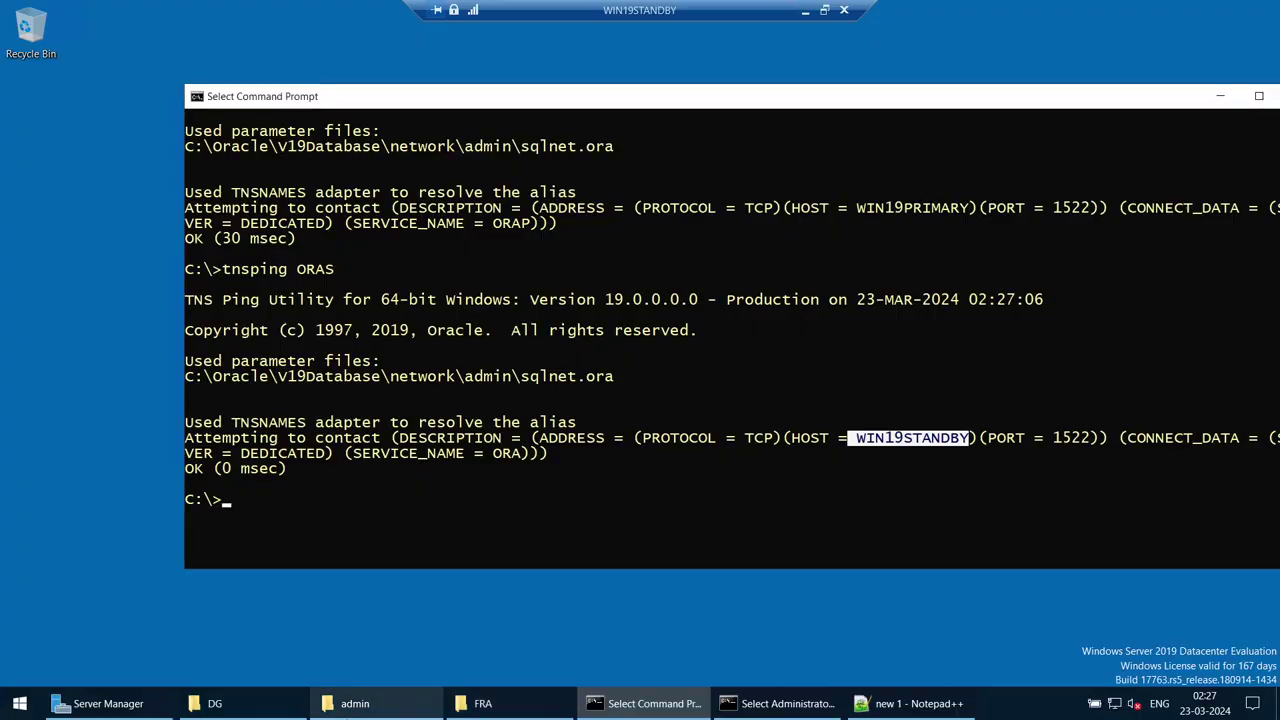
left_click(355, 703)
double_click(306, 178)
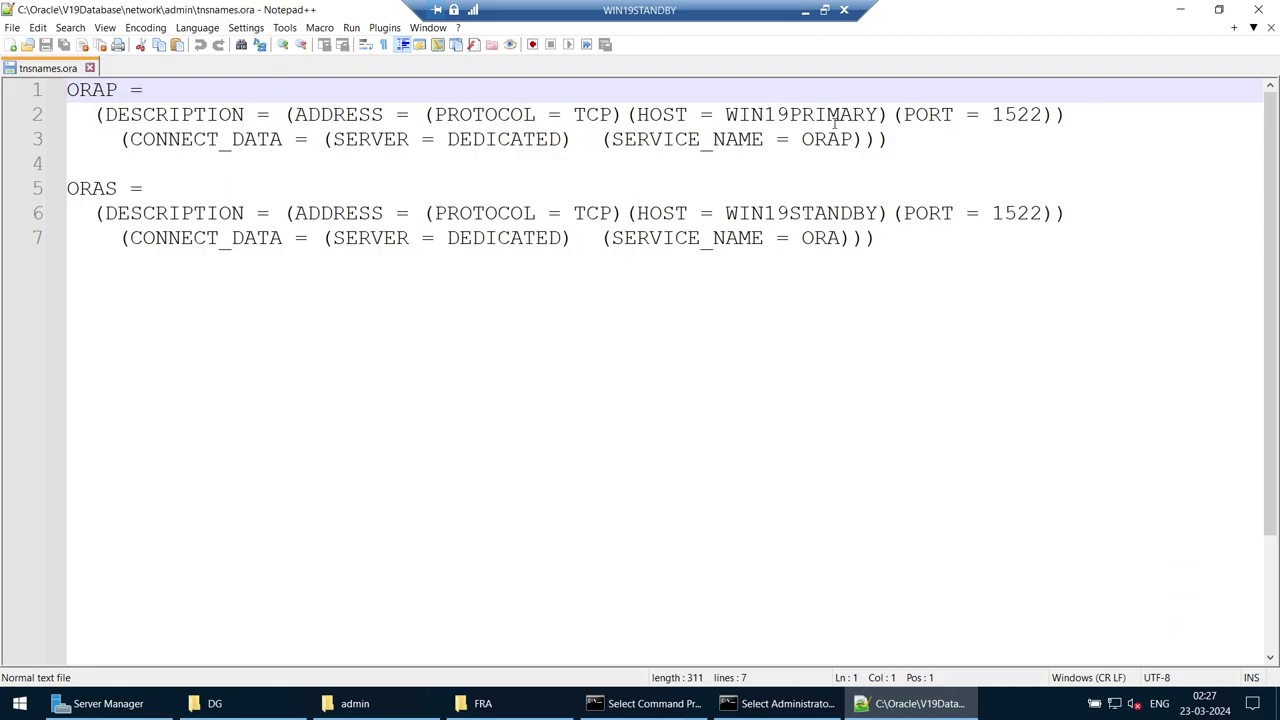
Step: Check the alias, host, port and service name of the ORAP and ORAS entries in the standby's tnsnames.ora, and close the file
double_click(73, 93)
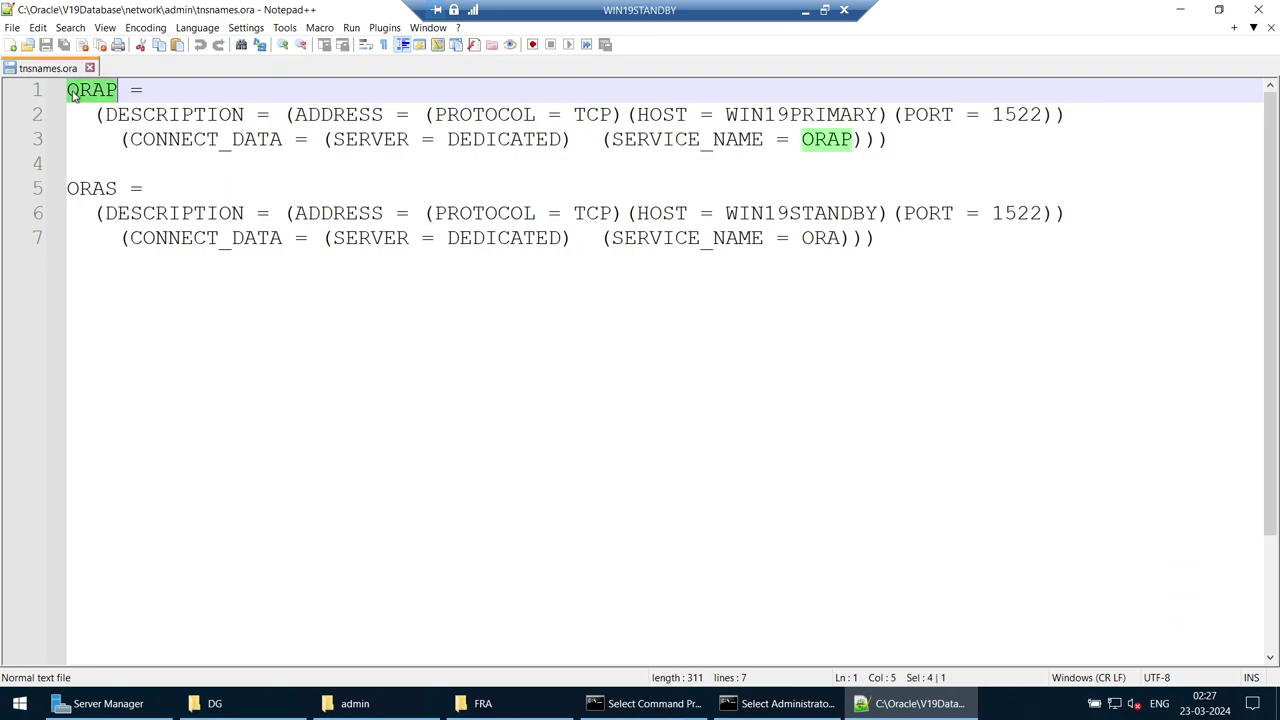
double_click(1016, 120)
double_click(782, 117)
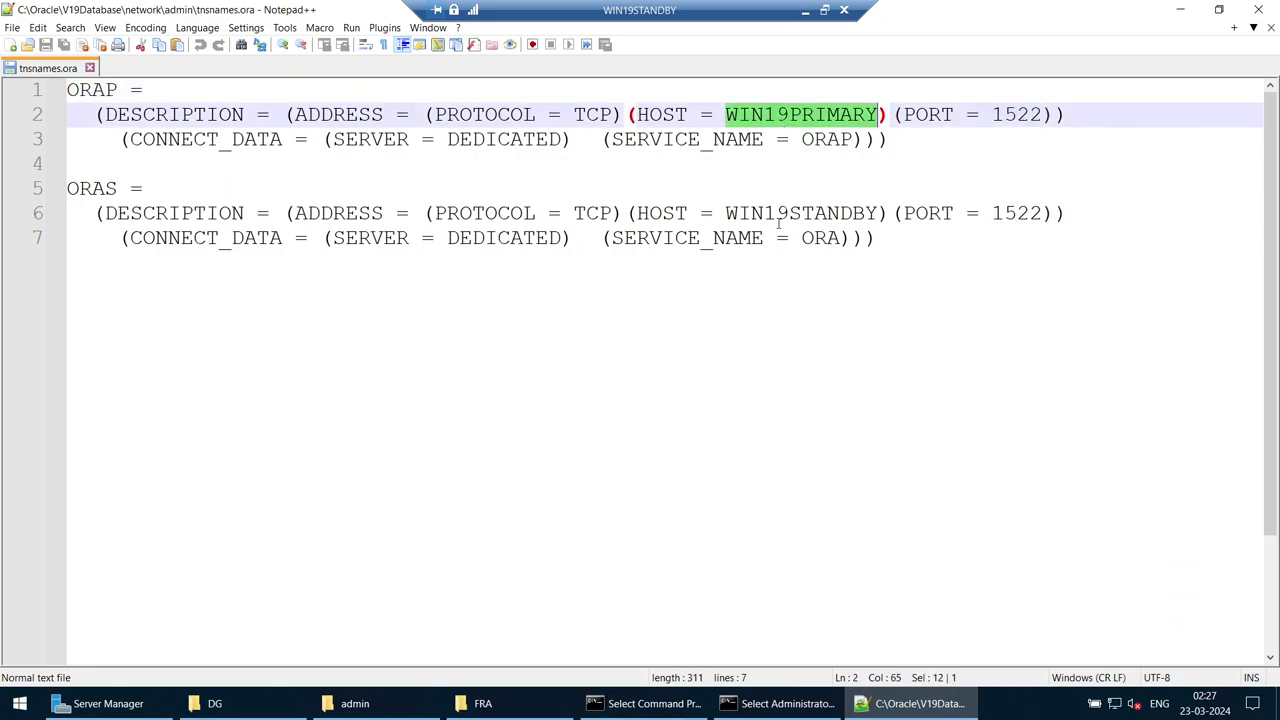
double_click(90, 190)
double_click(768, 210)
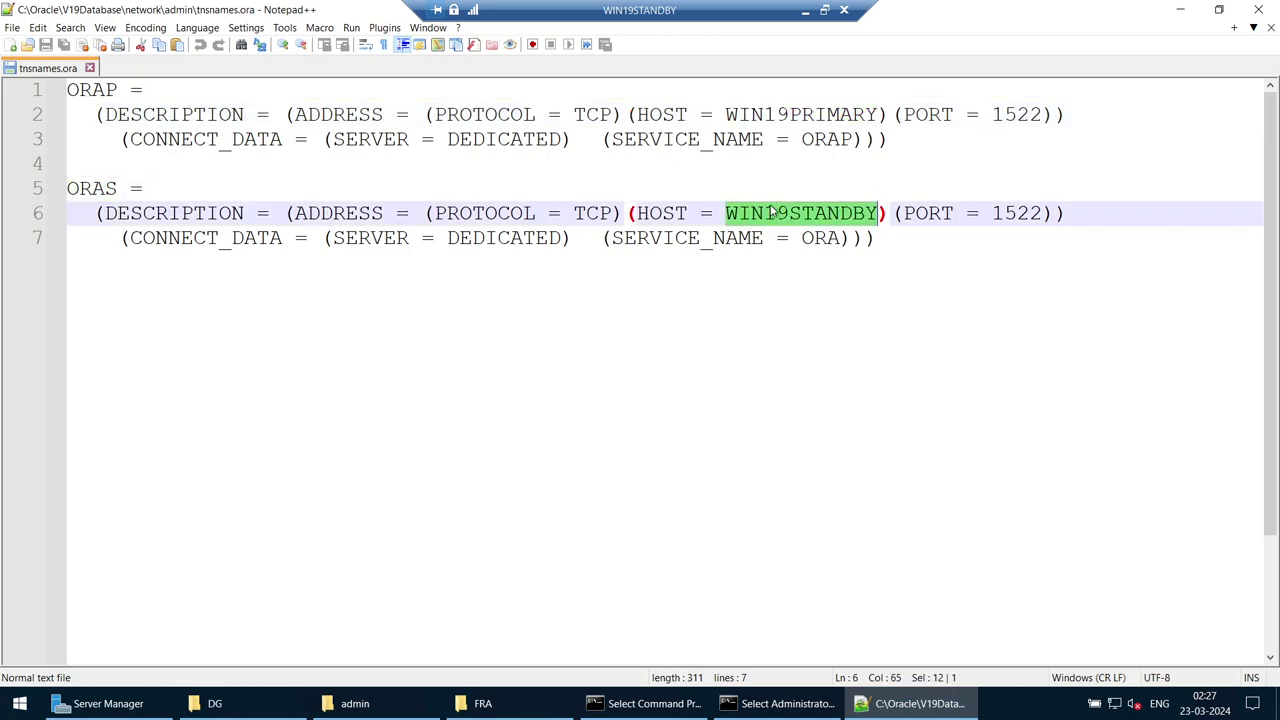
double_click(1016, 213)
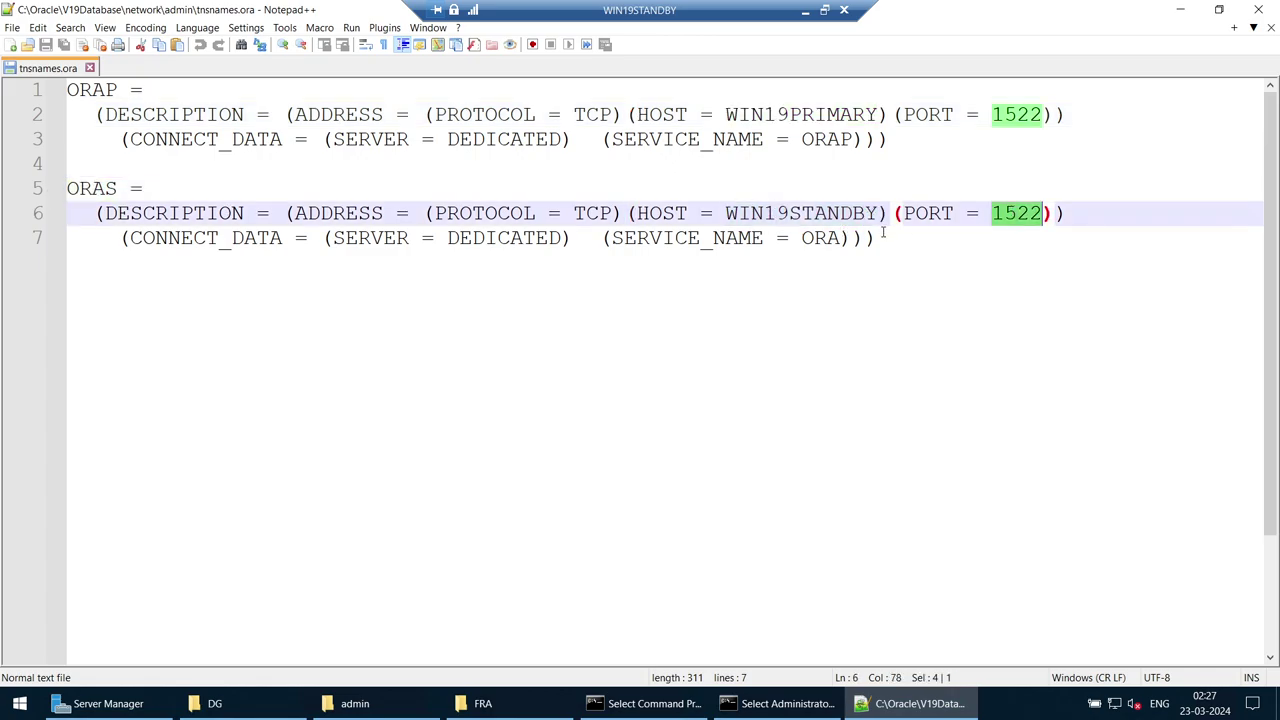
double_click(820, 238)
key("End")
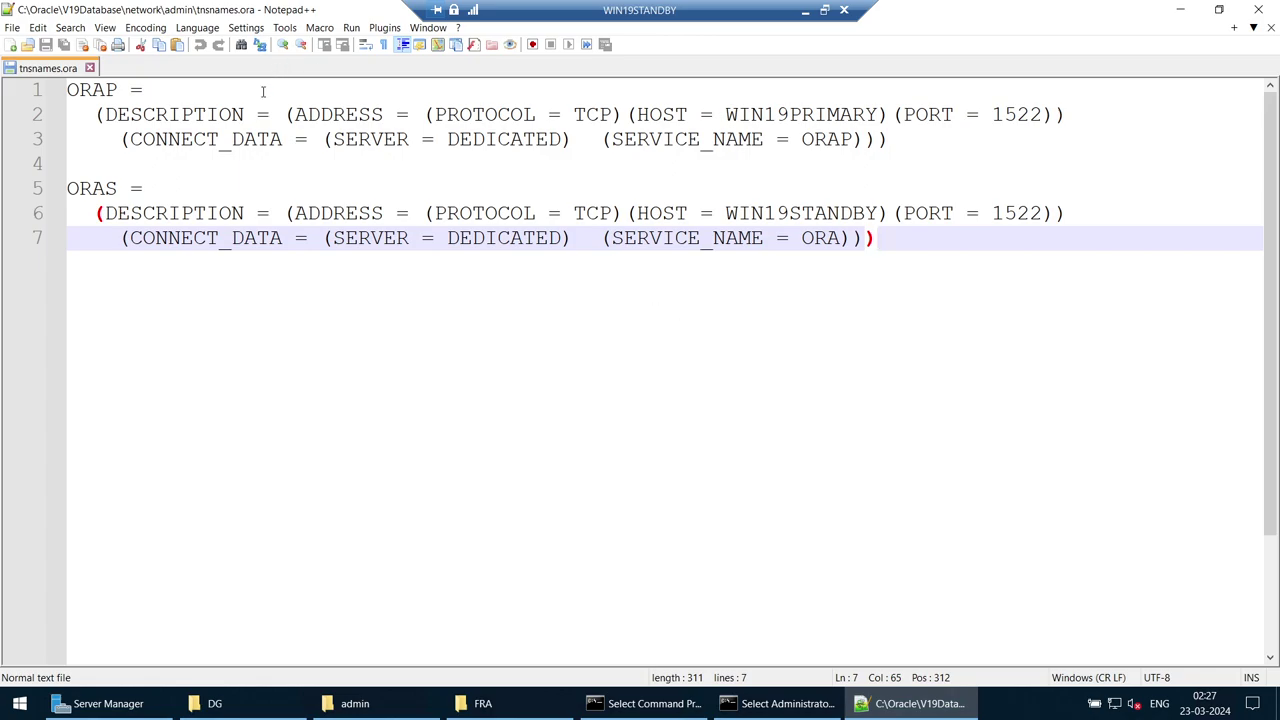
left_click(89, 68)
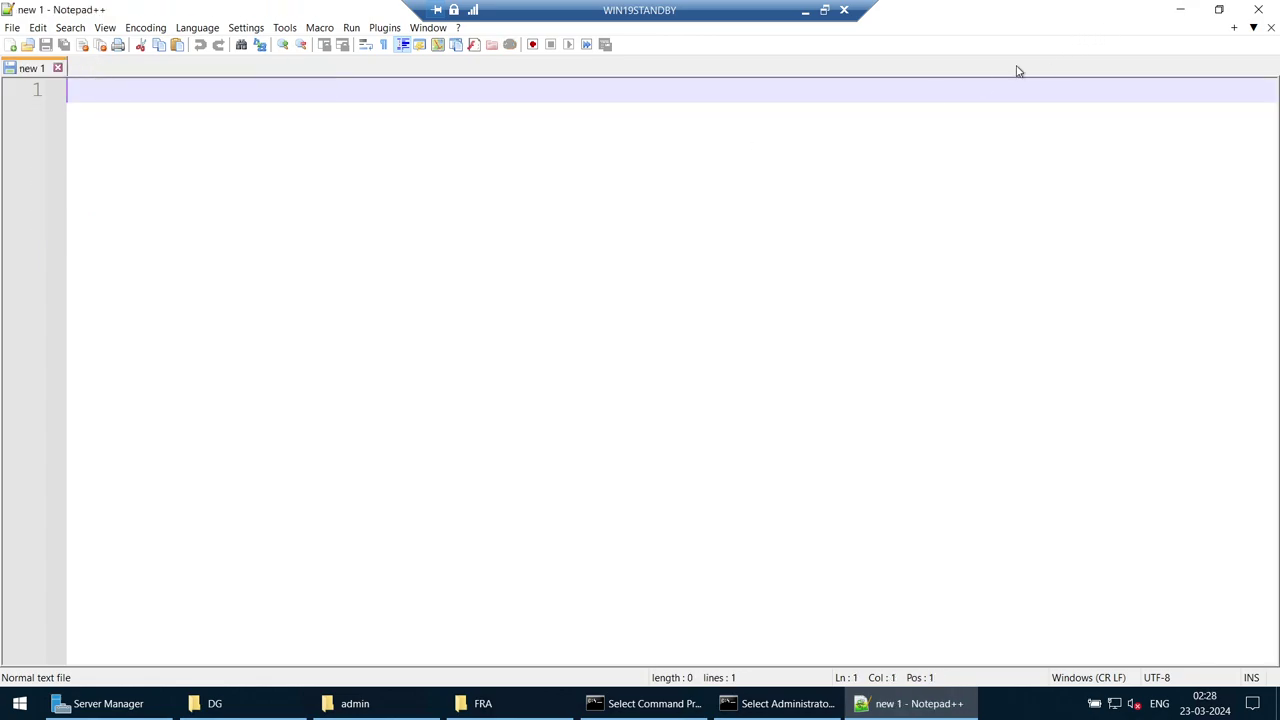
Step: Review the listener status and the hosts in the tnsping outputs on WIN19STANDBY, leaving its open windows minimized
left_click(805, 11)
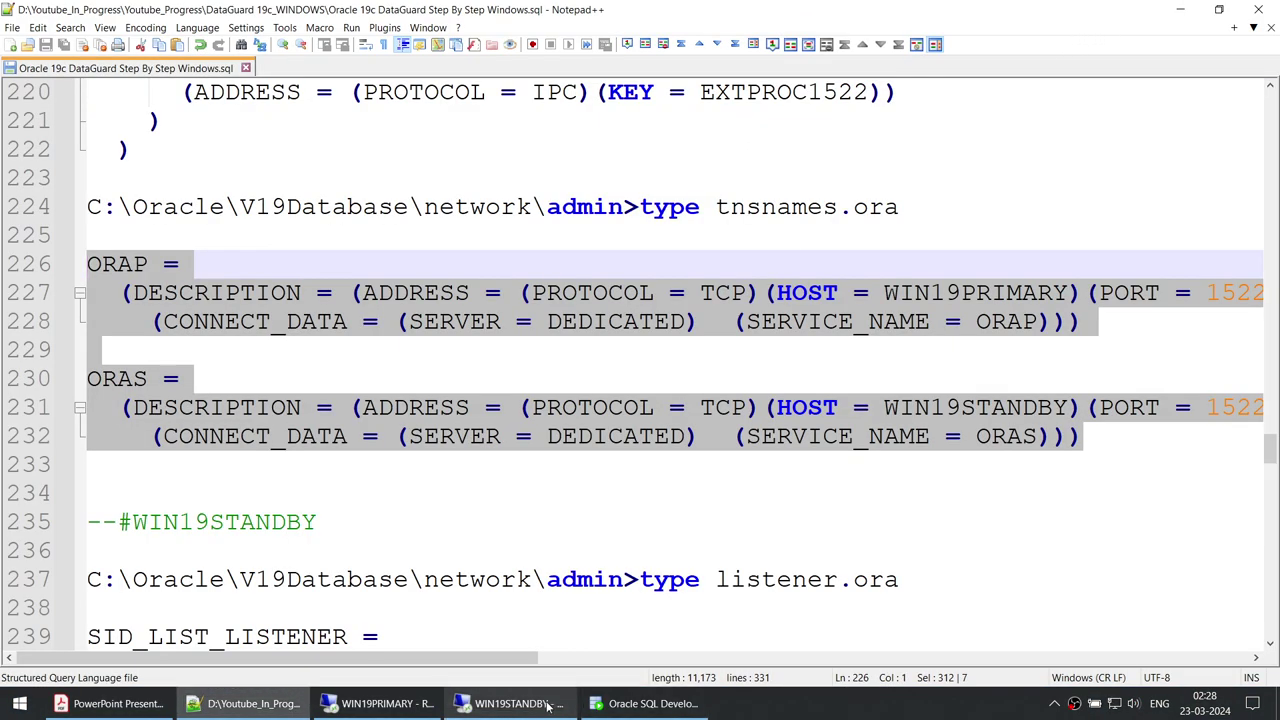
left_click(548, 705)
left_click(788, 703)
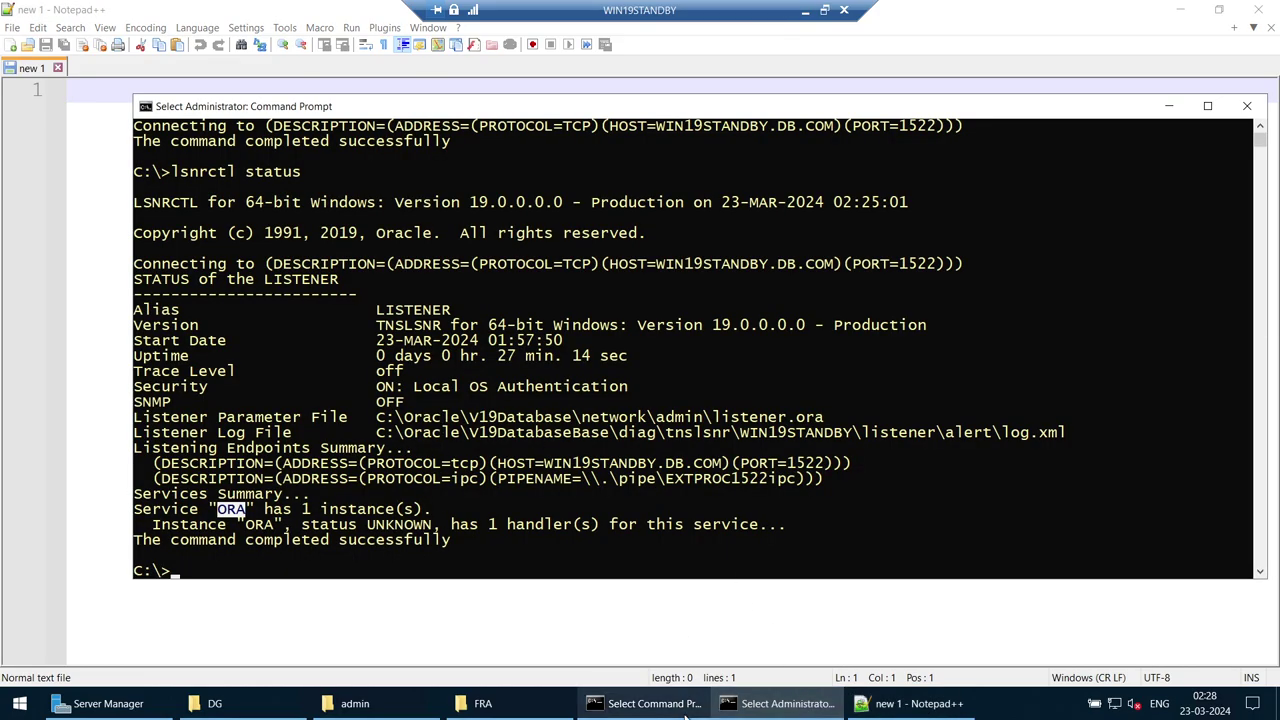
left_click(650, 703)
left_click(1218, 96)
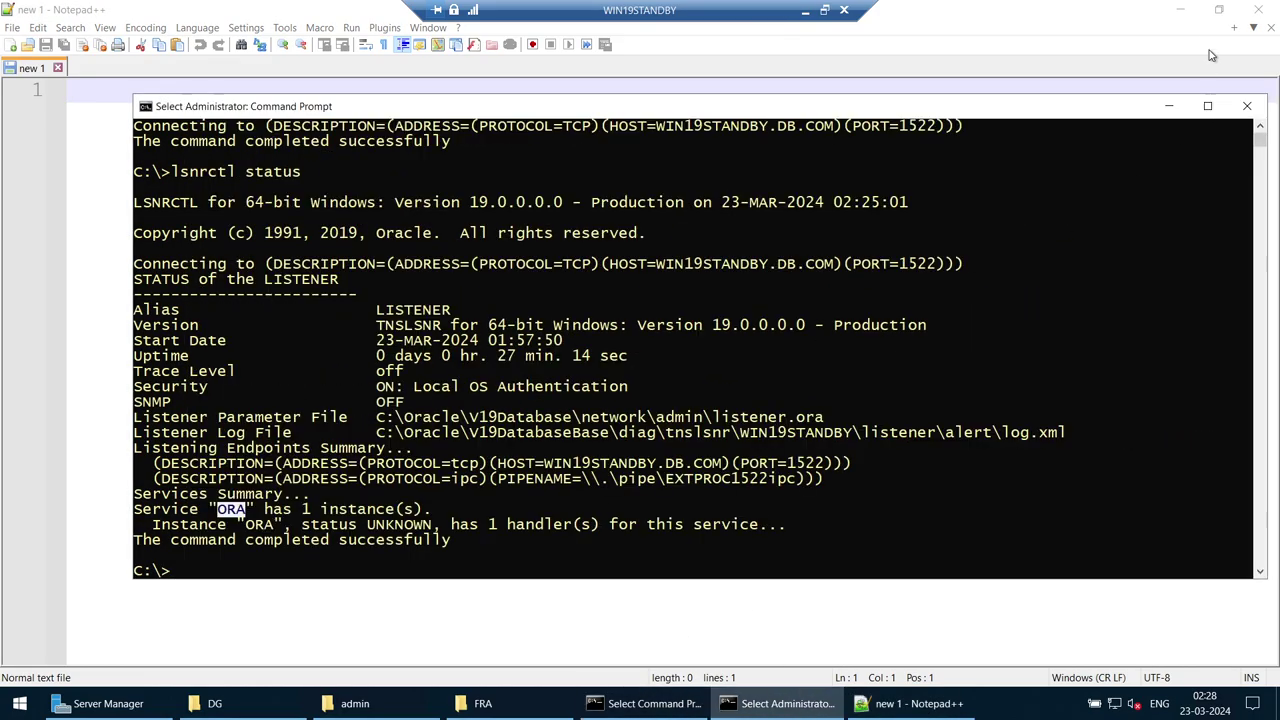
left_click(1180, 9)
left_click(1182, 10)
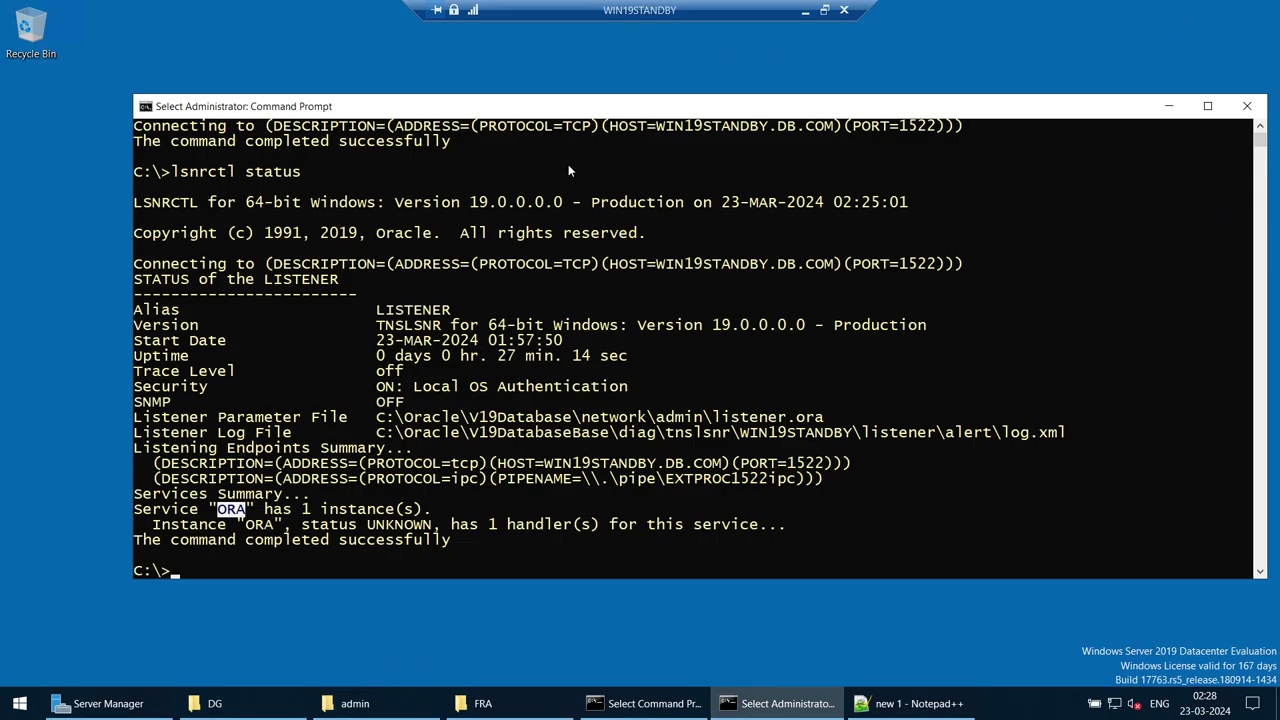
left_click(1168, 105)
left_click(650, 703)
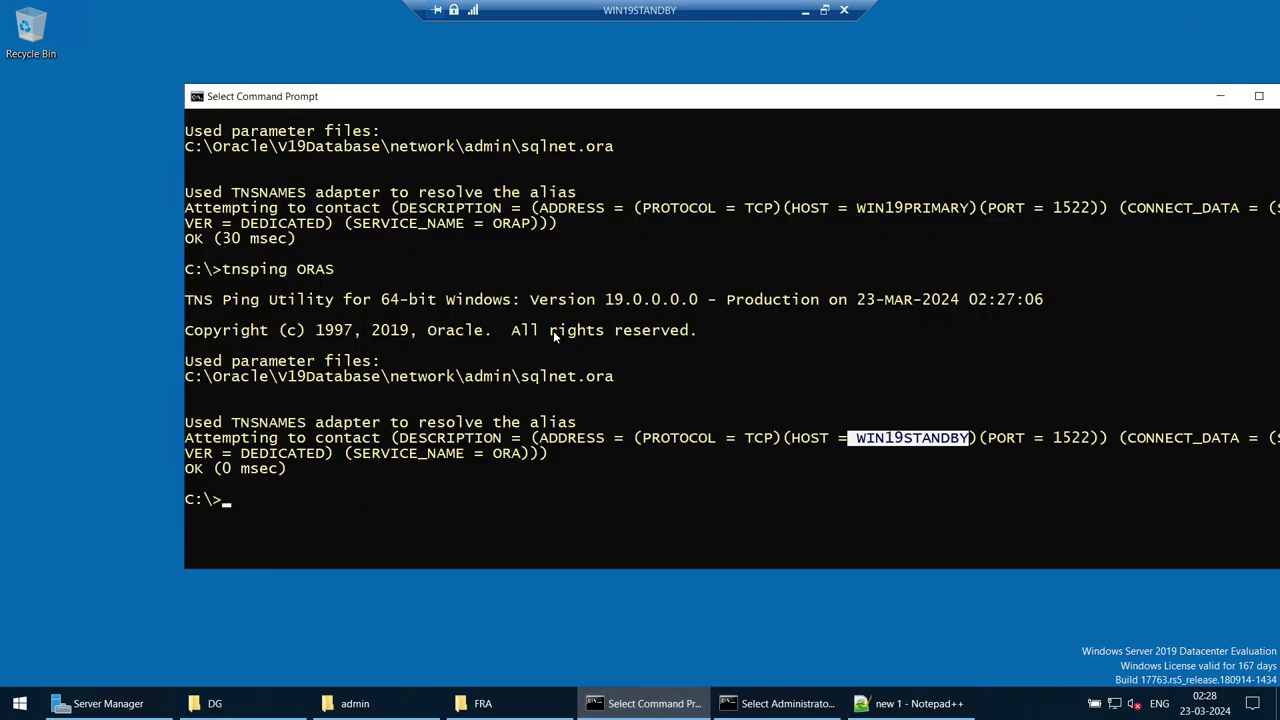
double_click(928, 211)
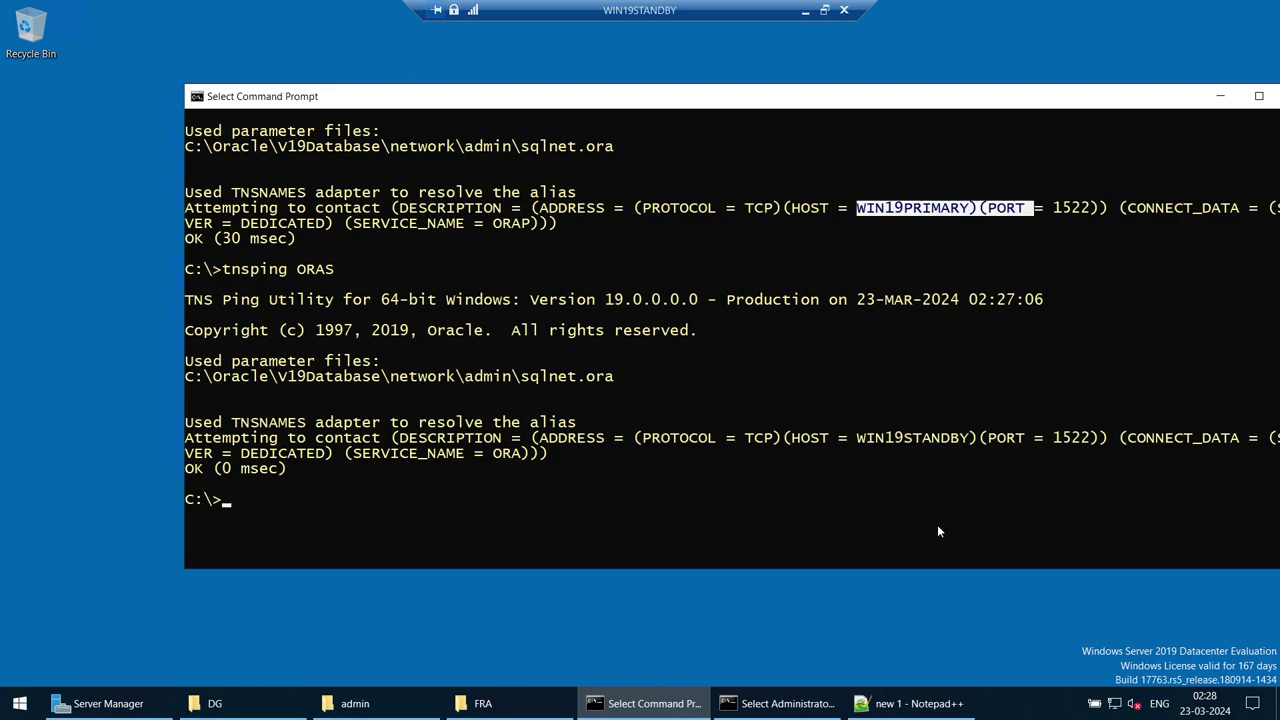
double_click(923, 441)
left_click(1219, 97)
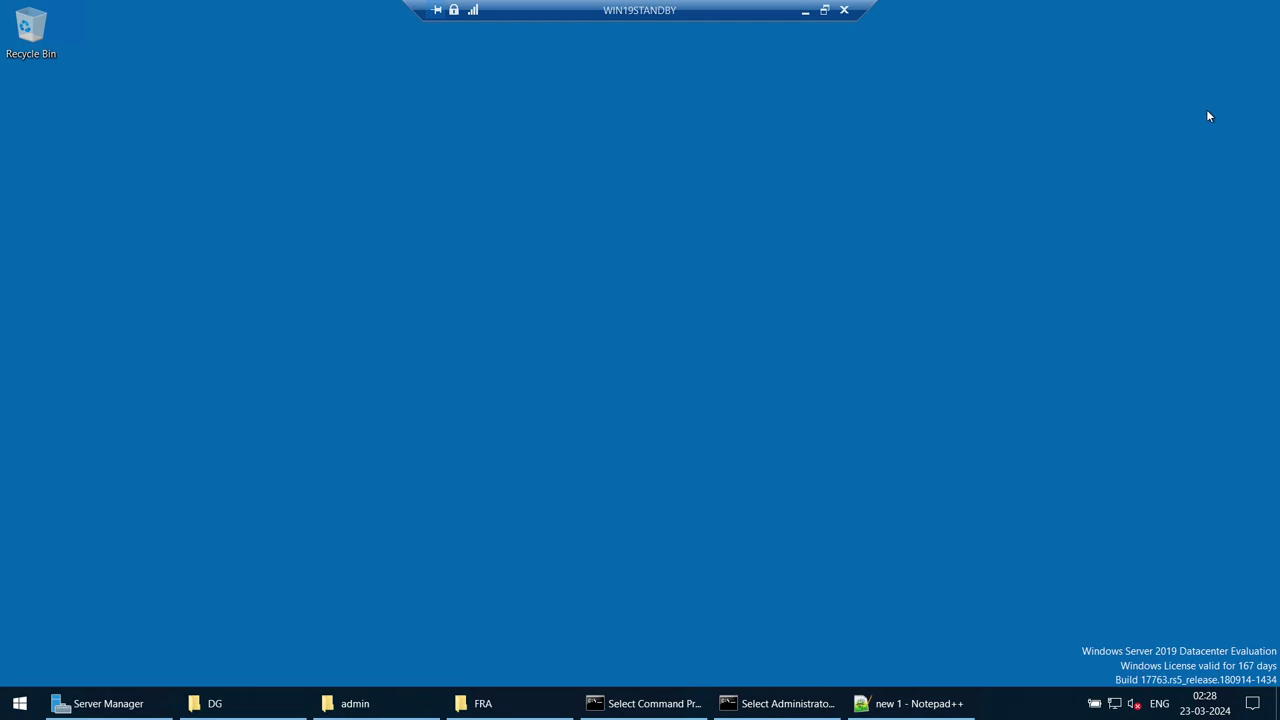
Step: Switch to the WIN19PRIMARY session and copy the path of its Oracle network\admin folder
left_click(804, 10)
scroll(482, 550, "down", 5)
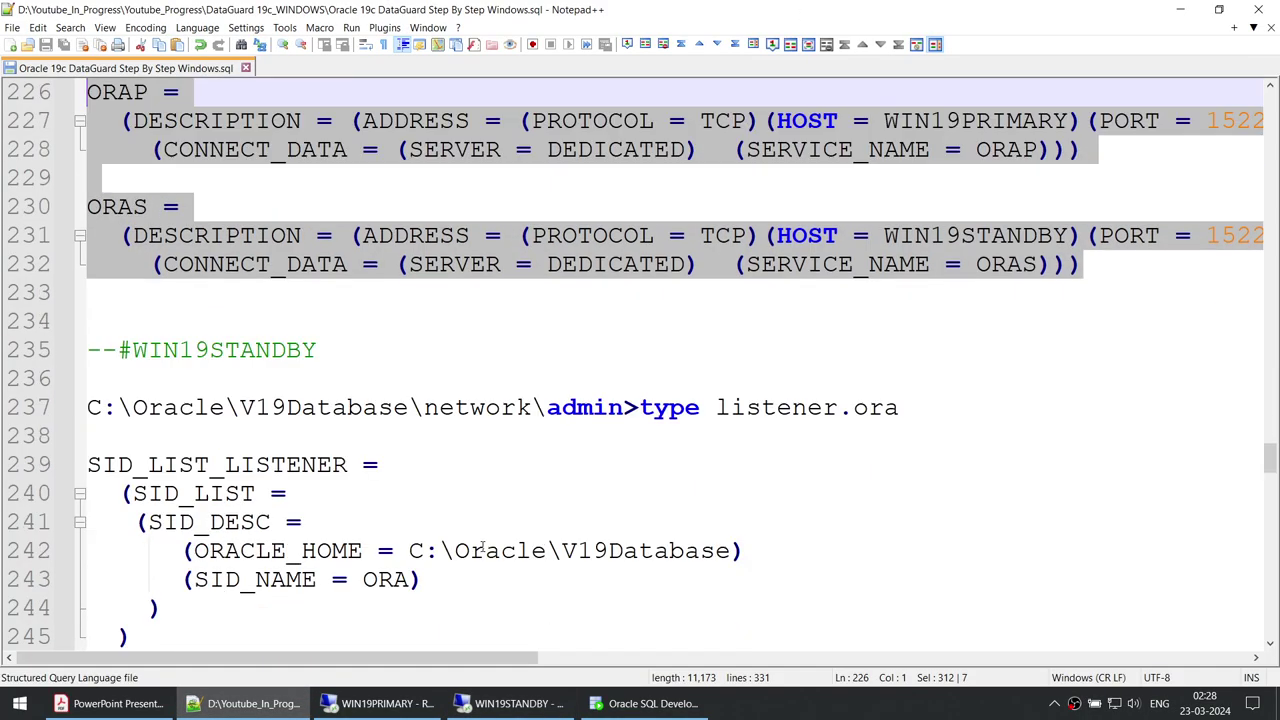
left_click(403, 710)
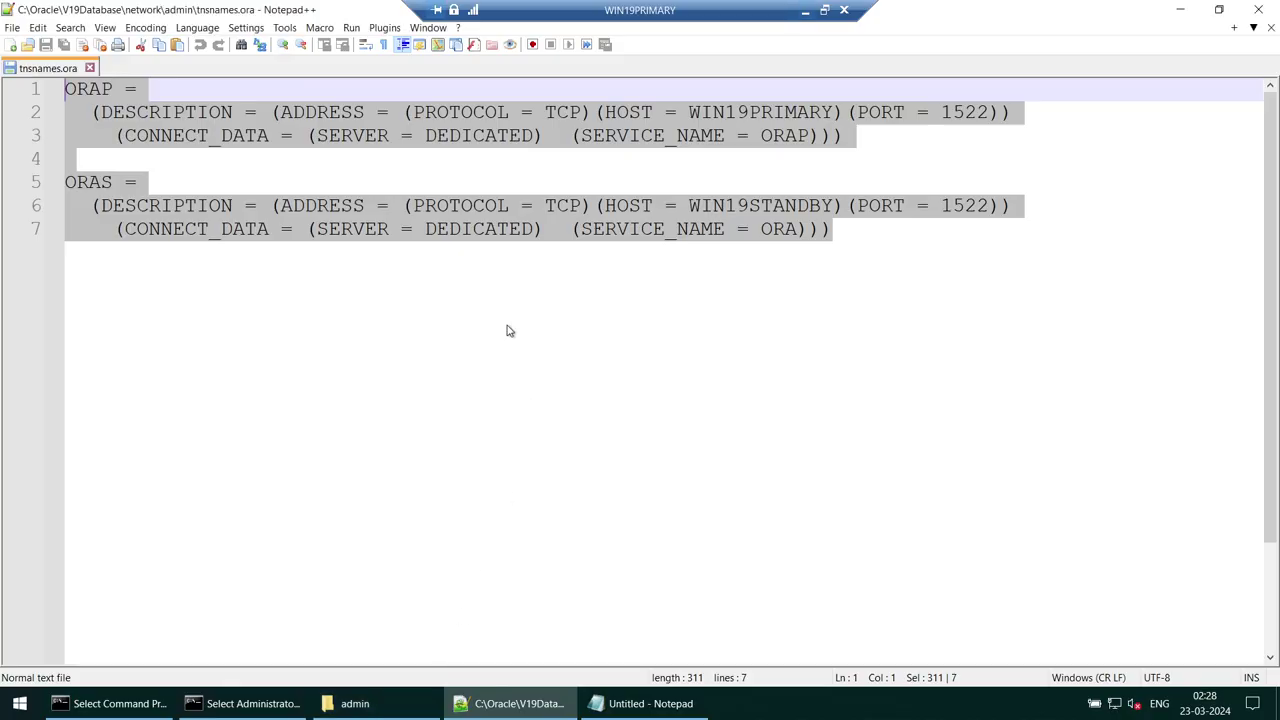
key("alt+Tab")
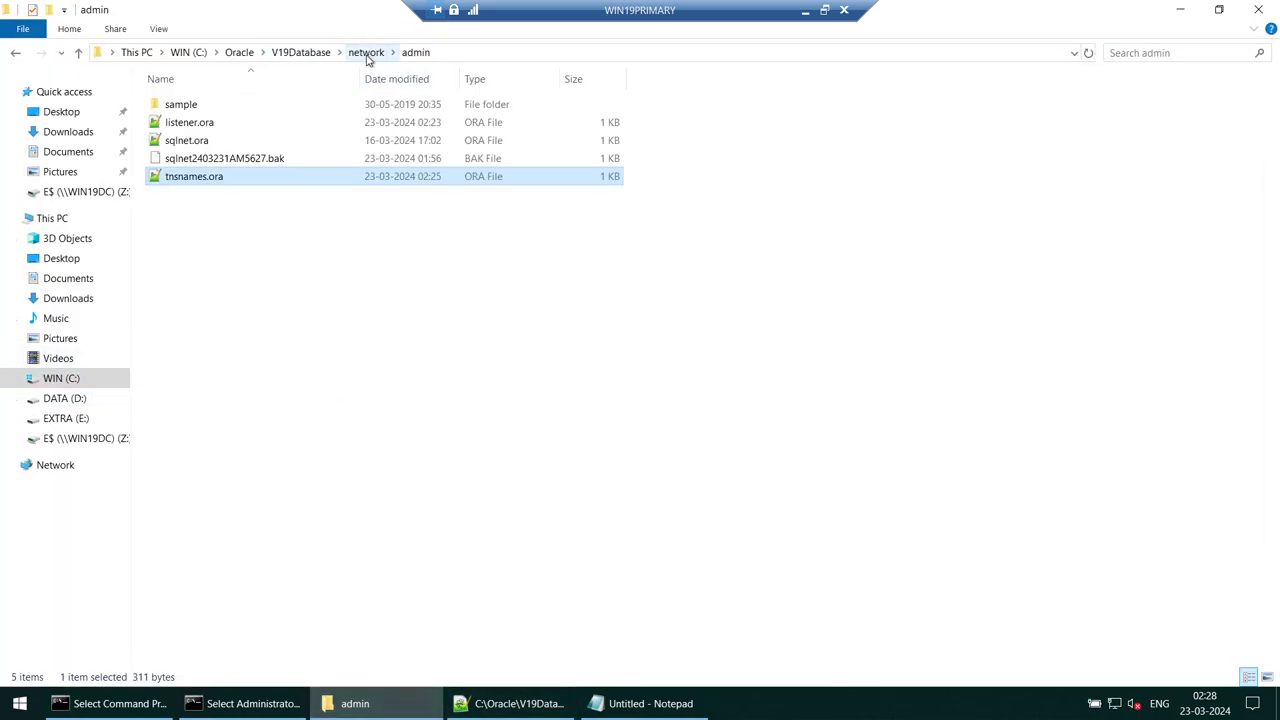
left_click(493, 54)
key("ctrl+c")
Step: Open C:\Oracle\V19Database\database in a new maximized File Explorer window on the primary server
key("super+e")
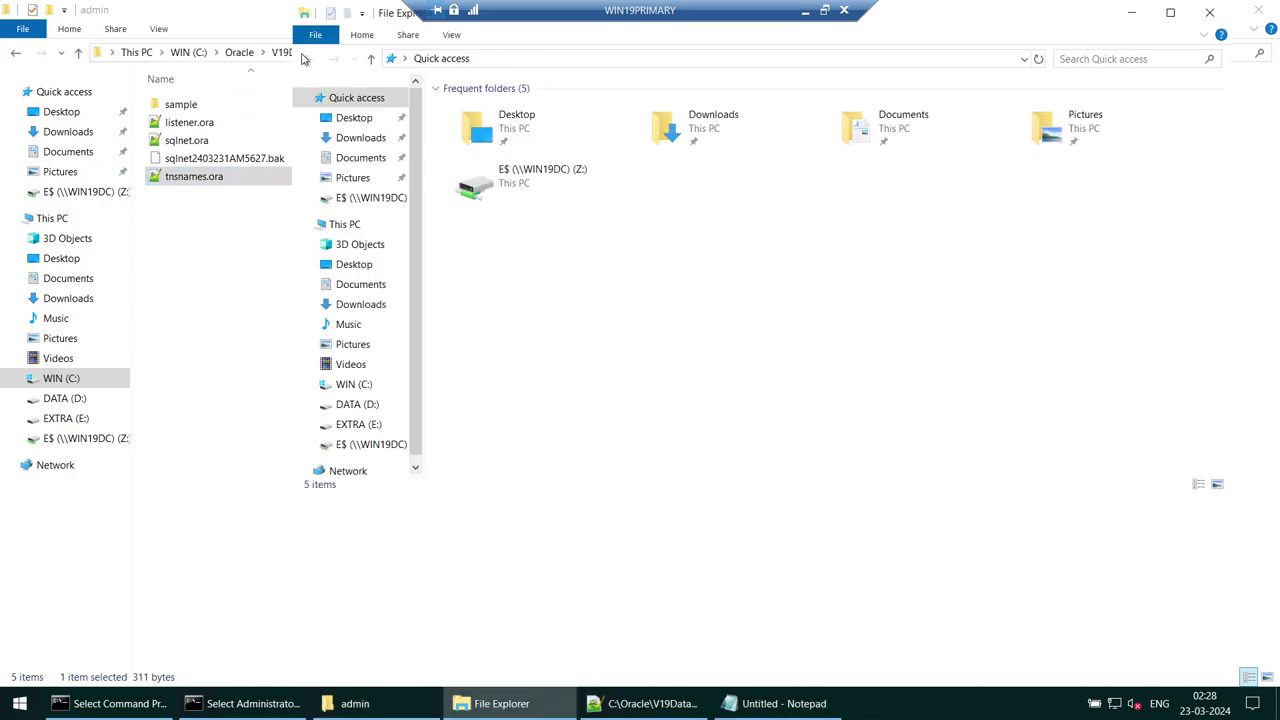
left_click(1180, 14)
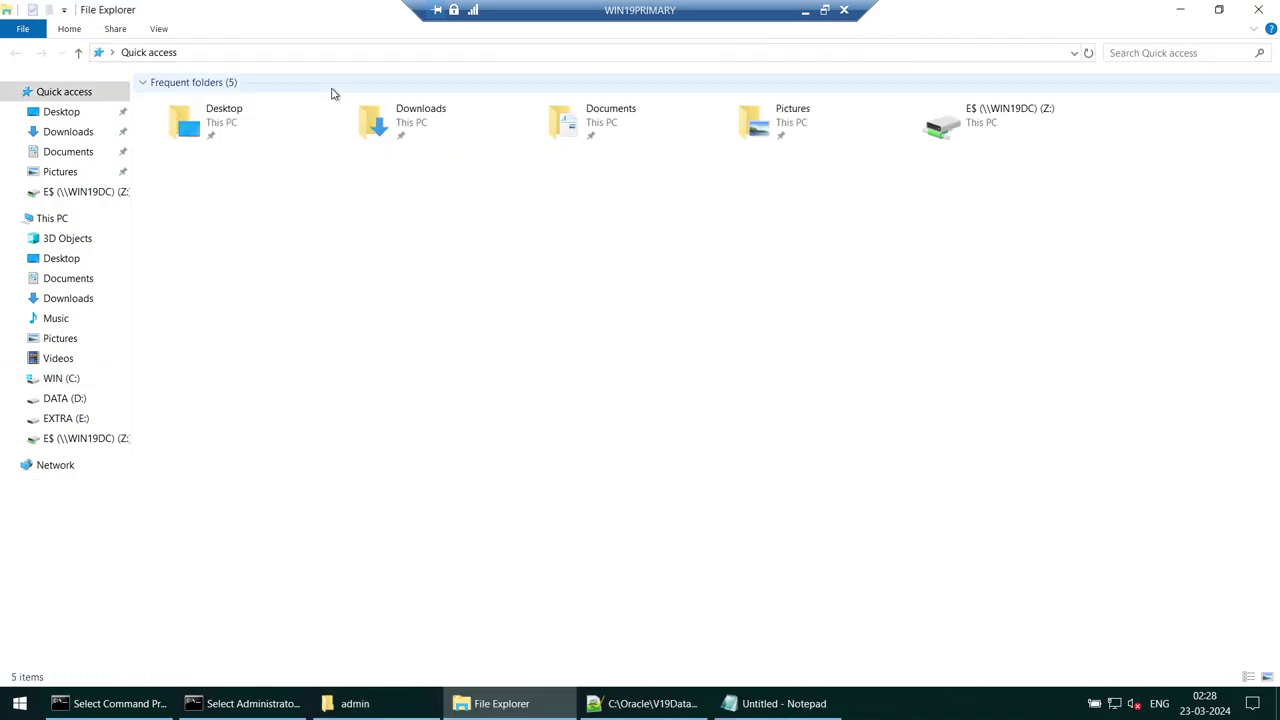
left_click(266, 52)
key("ctrl+v")
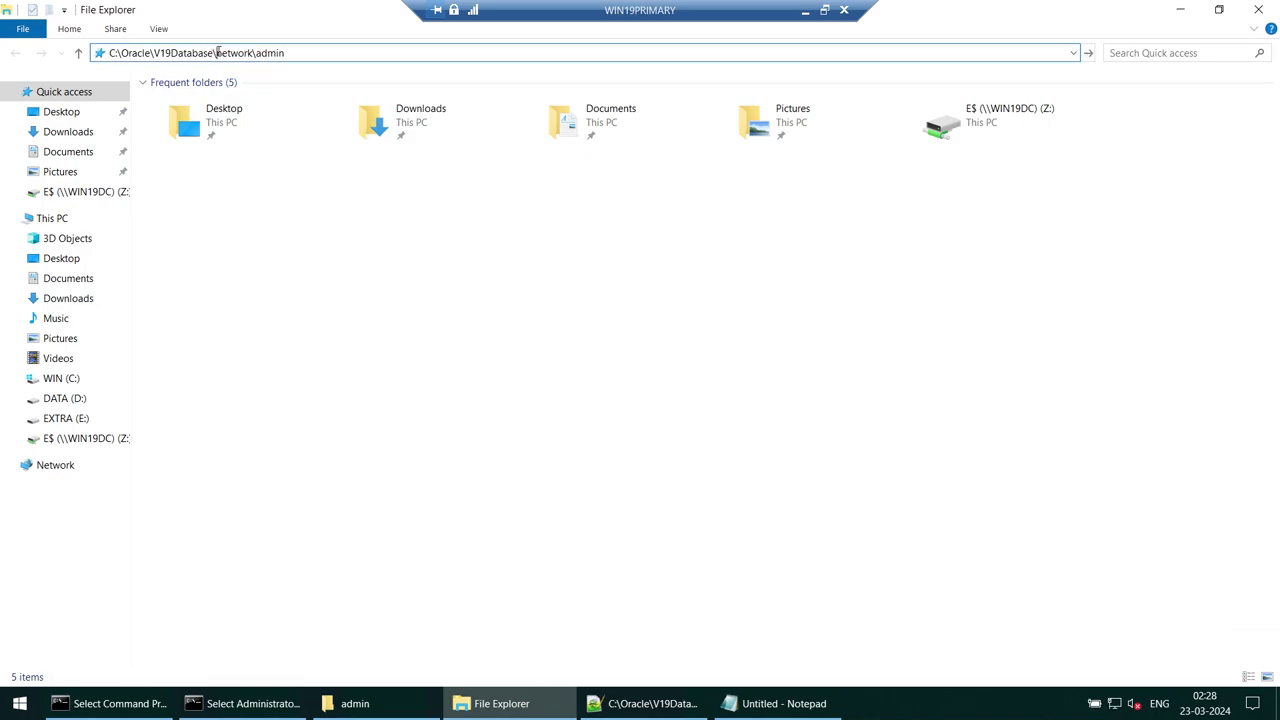
left_click_drag(217, 52, 290, 53)
type("da")
key("Down")
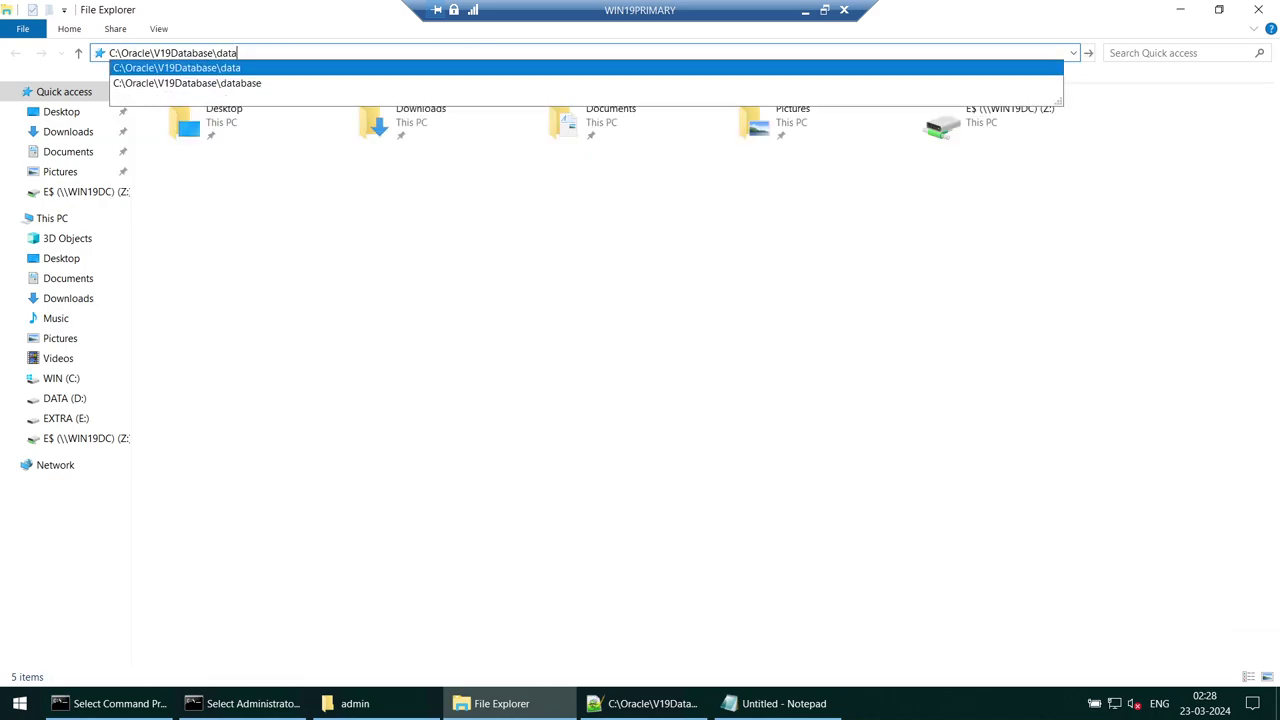
key("Down")
key("Return")
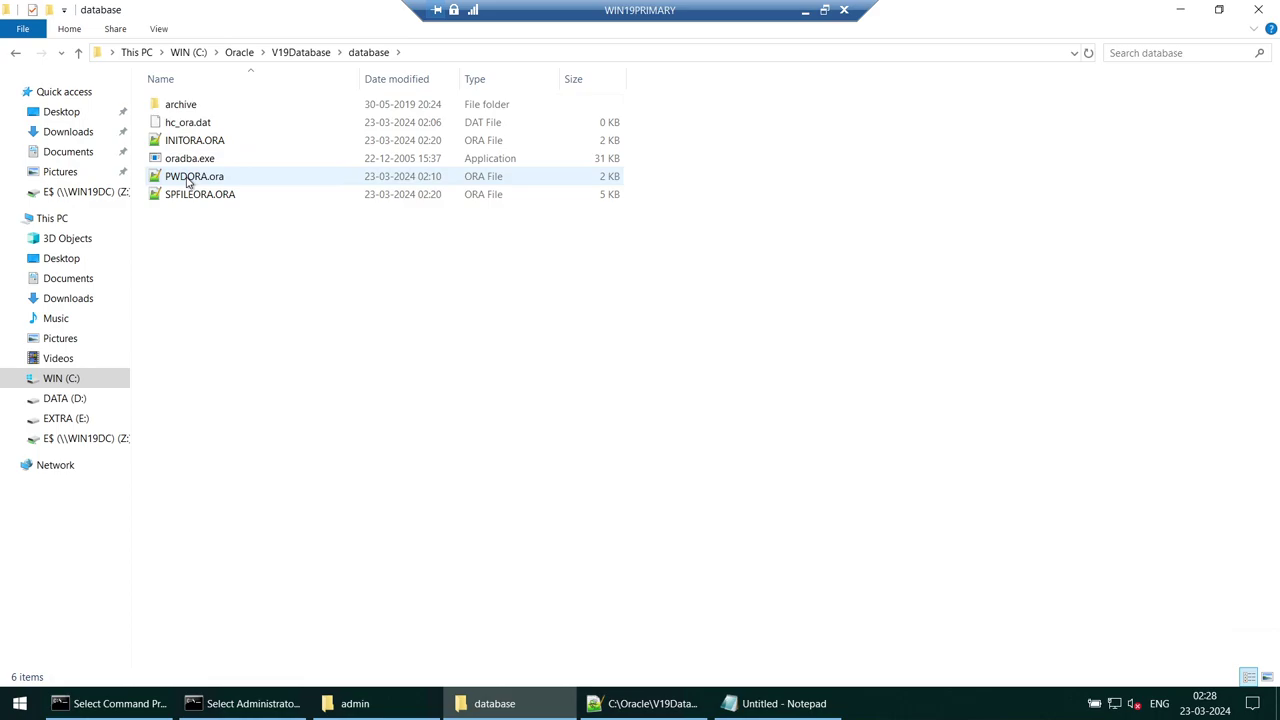
Step: Copy INITORA.ORA and PWDORA.ora to the shared Z: drive on WIN19DC, replacing the existing files
left_click(185, 178)
left_click(194, 140, "ctrl")
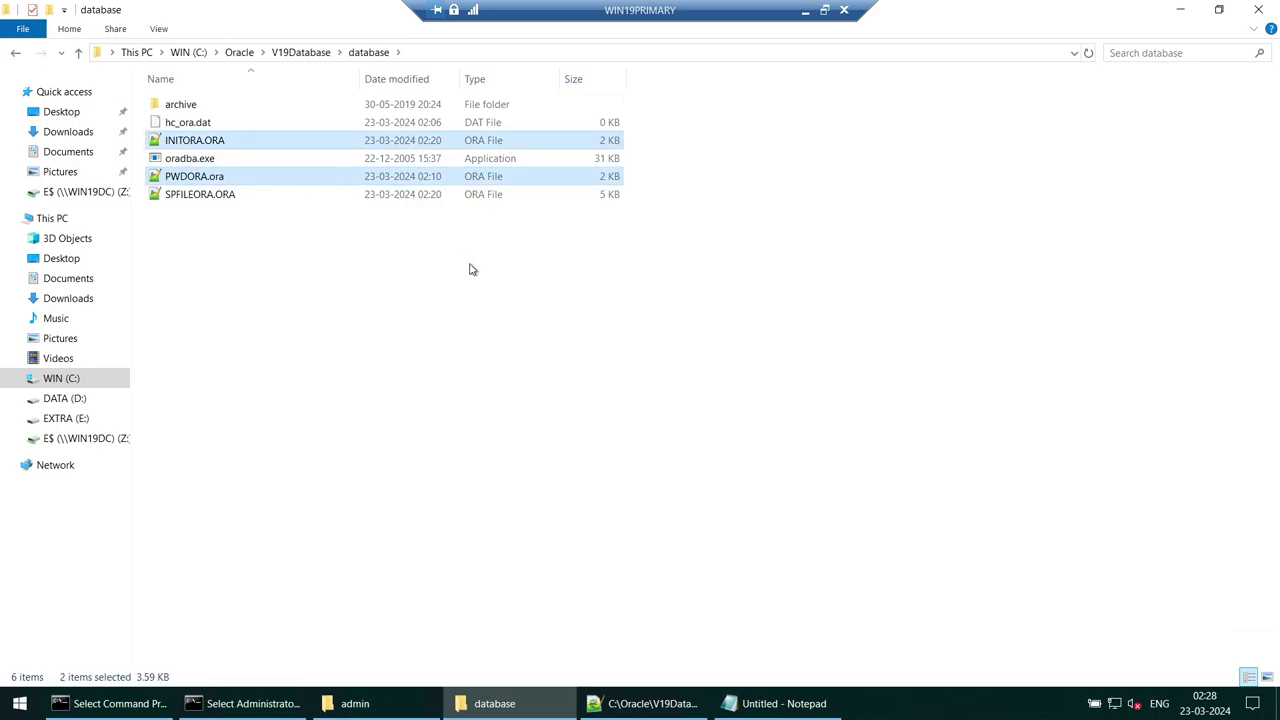
left_click(112, 438)
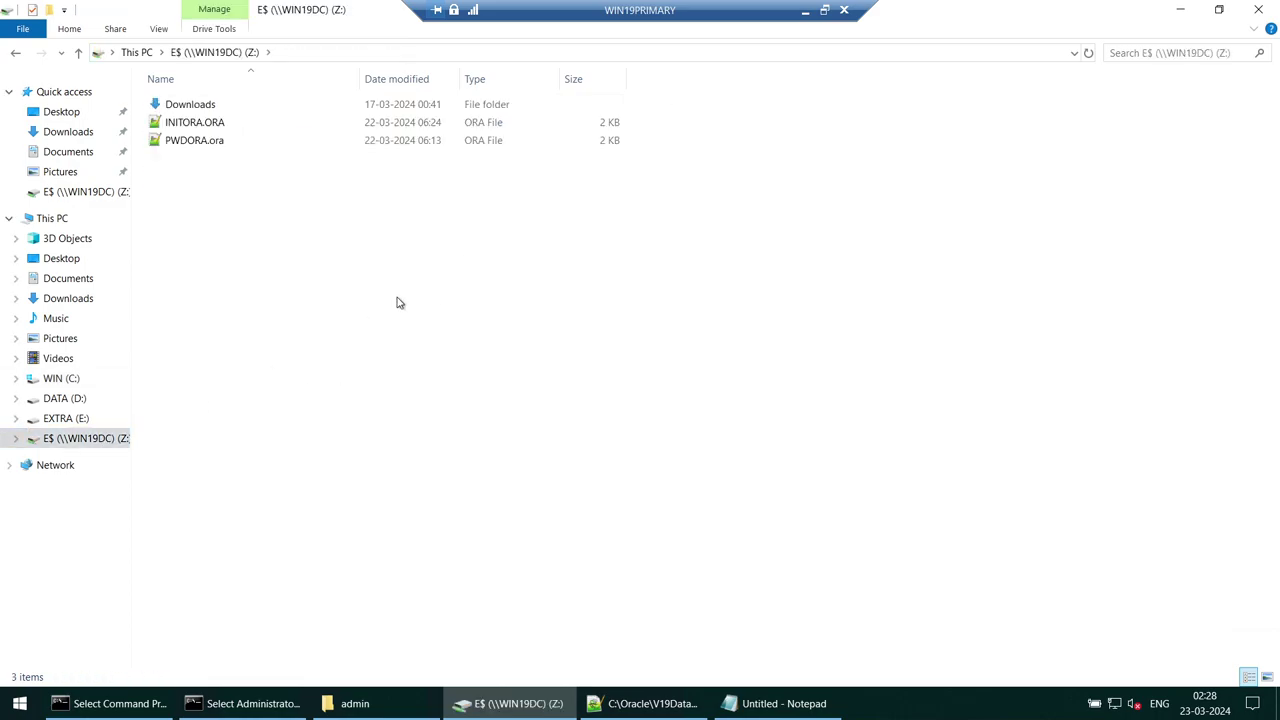
key("ctrl+v")
left_click(331, 268)
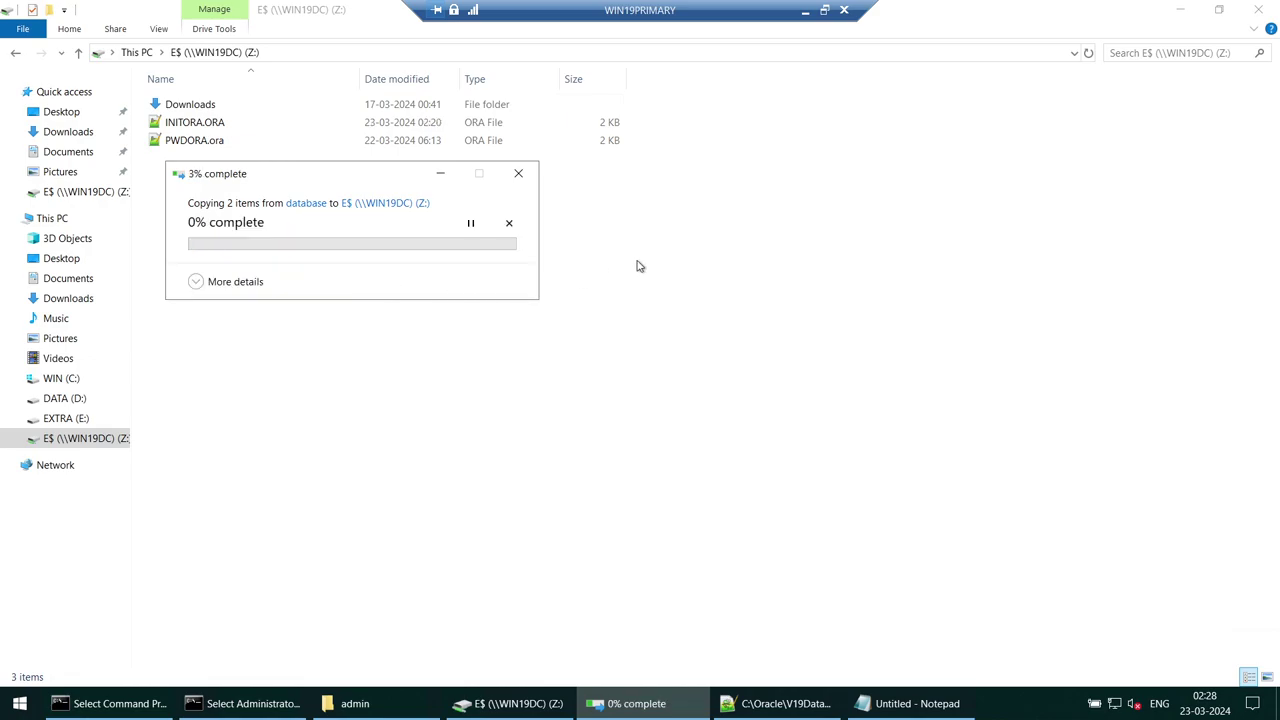
Step: Switch to the WIN19STANDBY session and copy INITORA.ORA and PWDORA.ora from the shared Z: drive
left_click(805, 10)
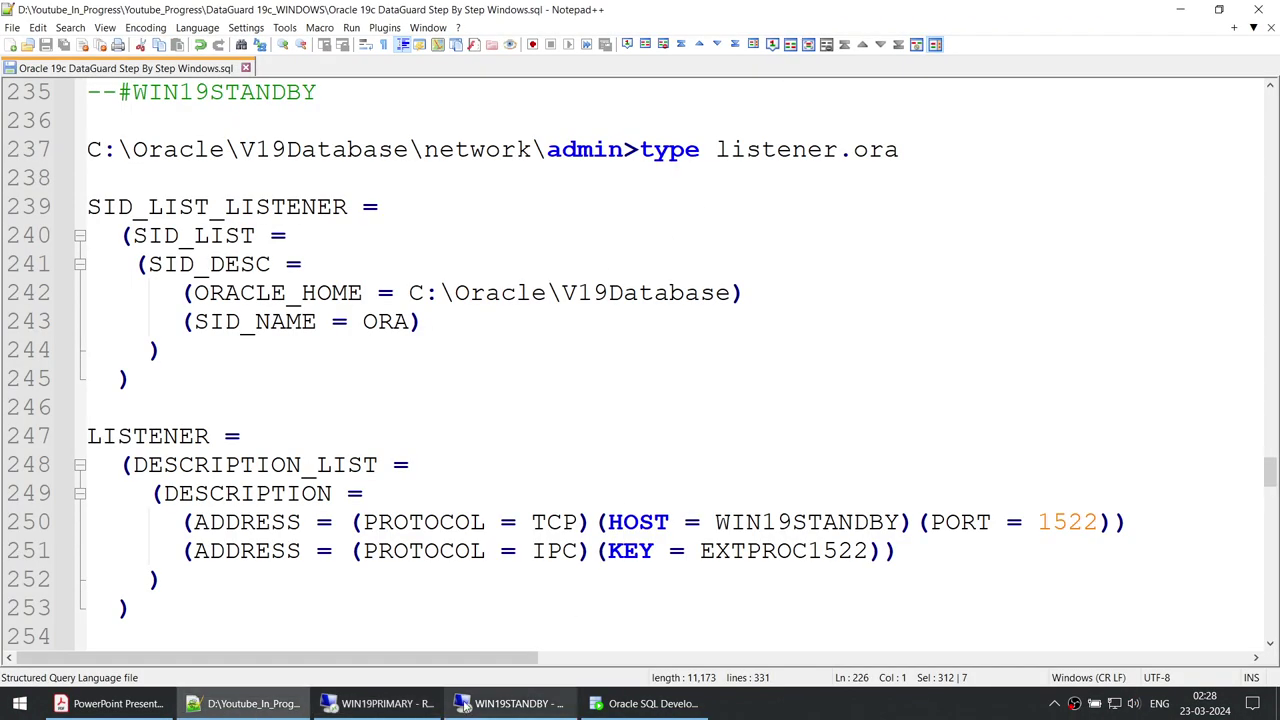
left_click(478, 706)
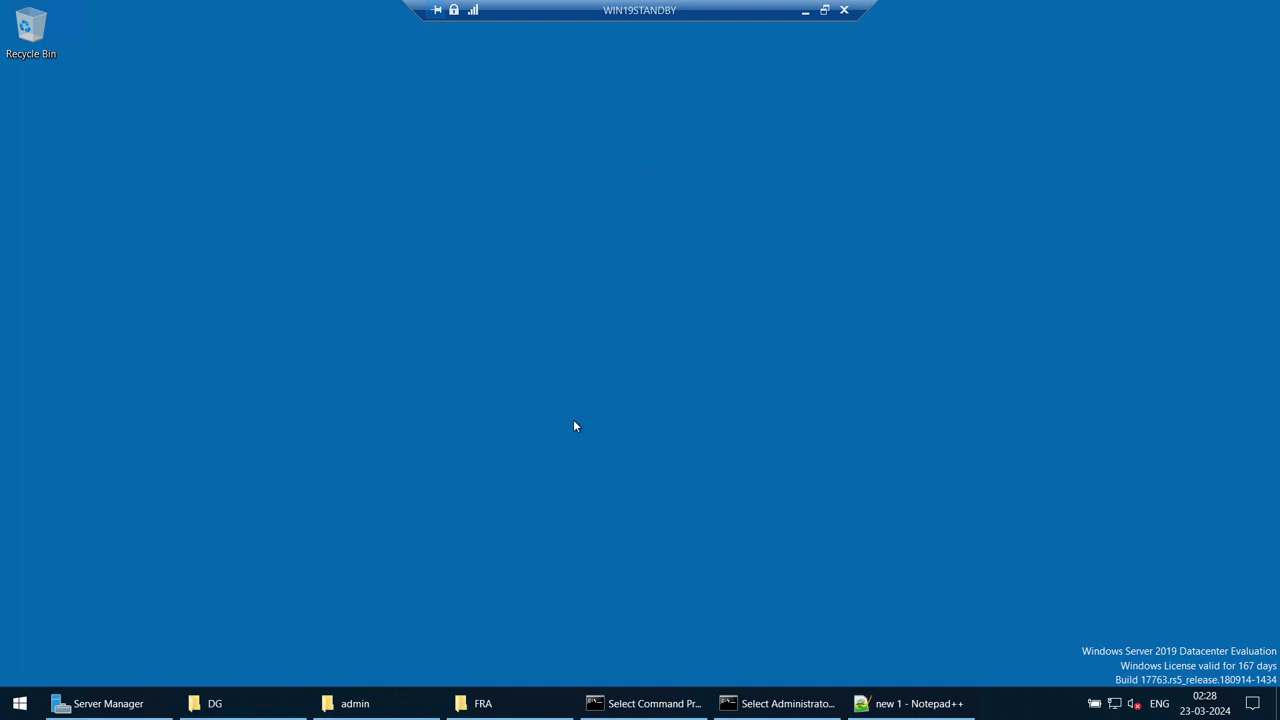
key("super+e")
double_click(574, 420)
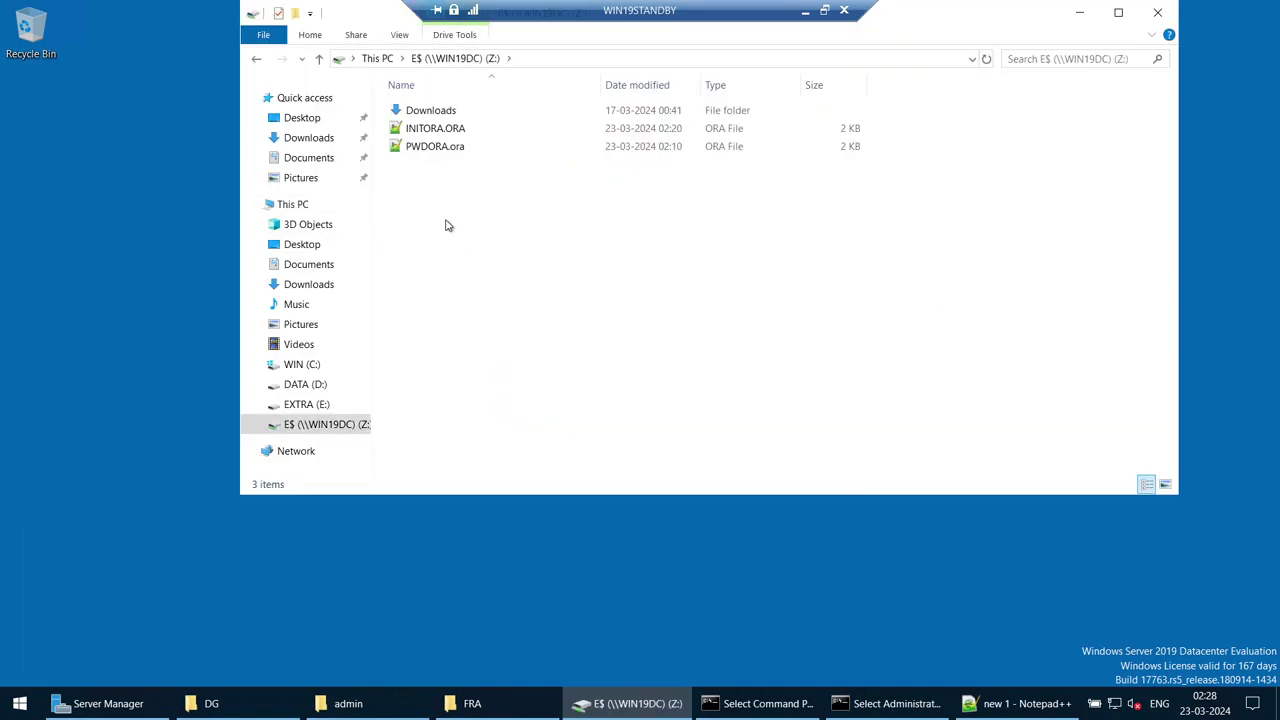
left_click(418, 128)
left_click(424, 146, "shift")
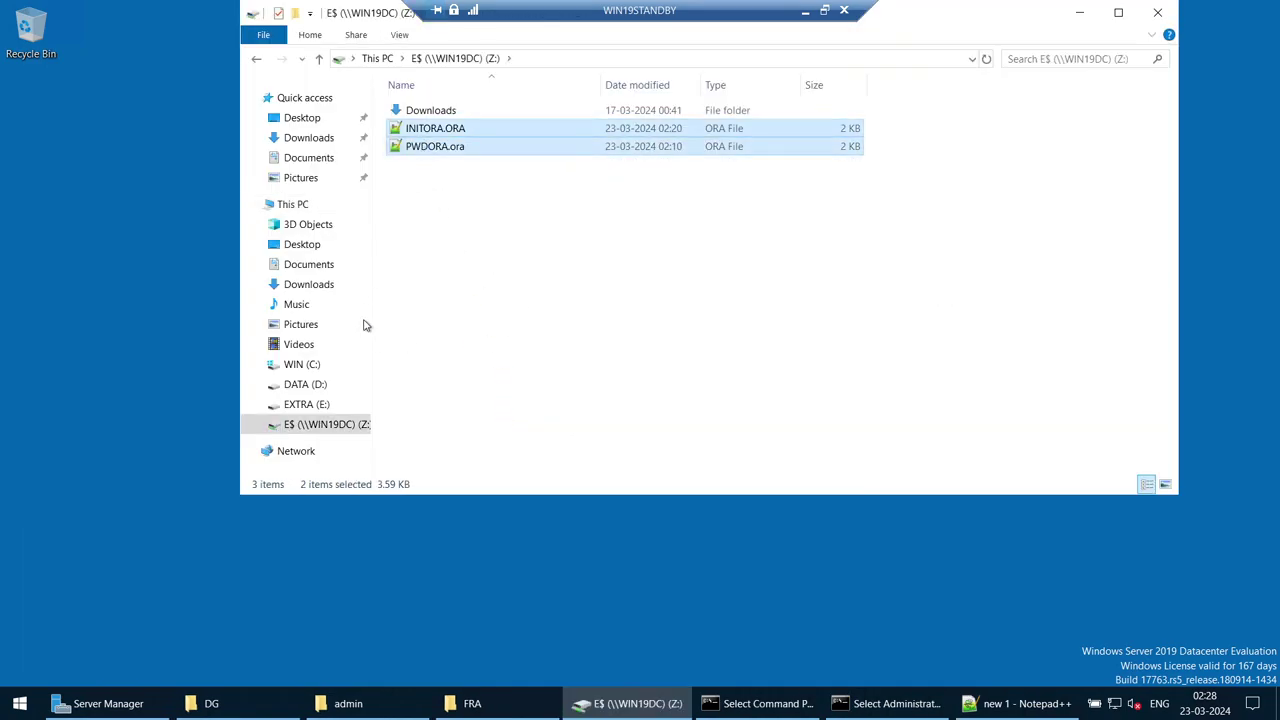
Step: Paste the two copied files into C:\Oracle\V19Database\database on the standby server
left_click(302, 365)
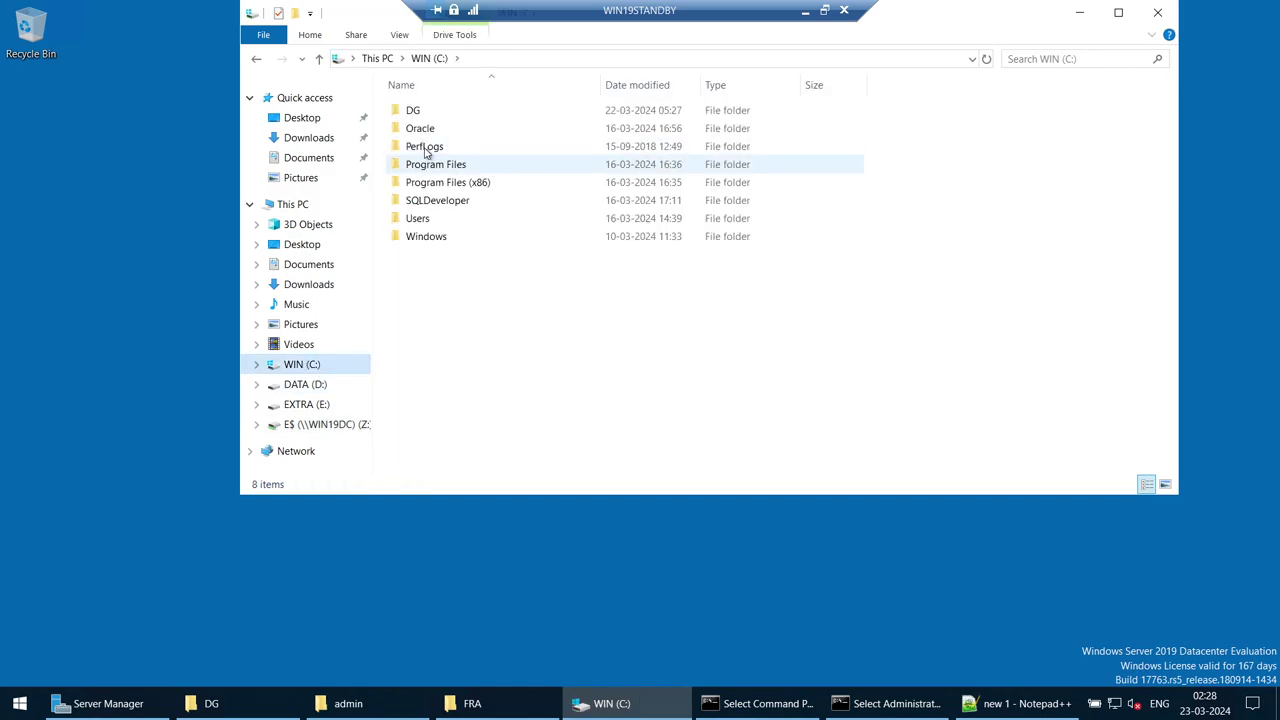
double_click(421, 129)
double_click(425, 111)
scroll(435, 295, "down", 3)
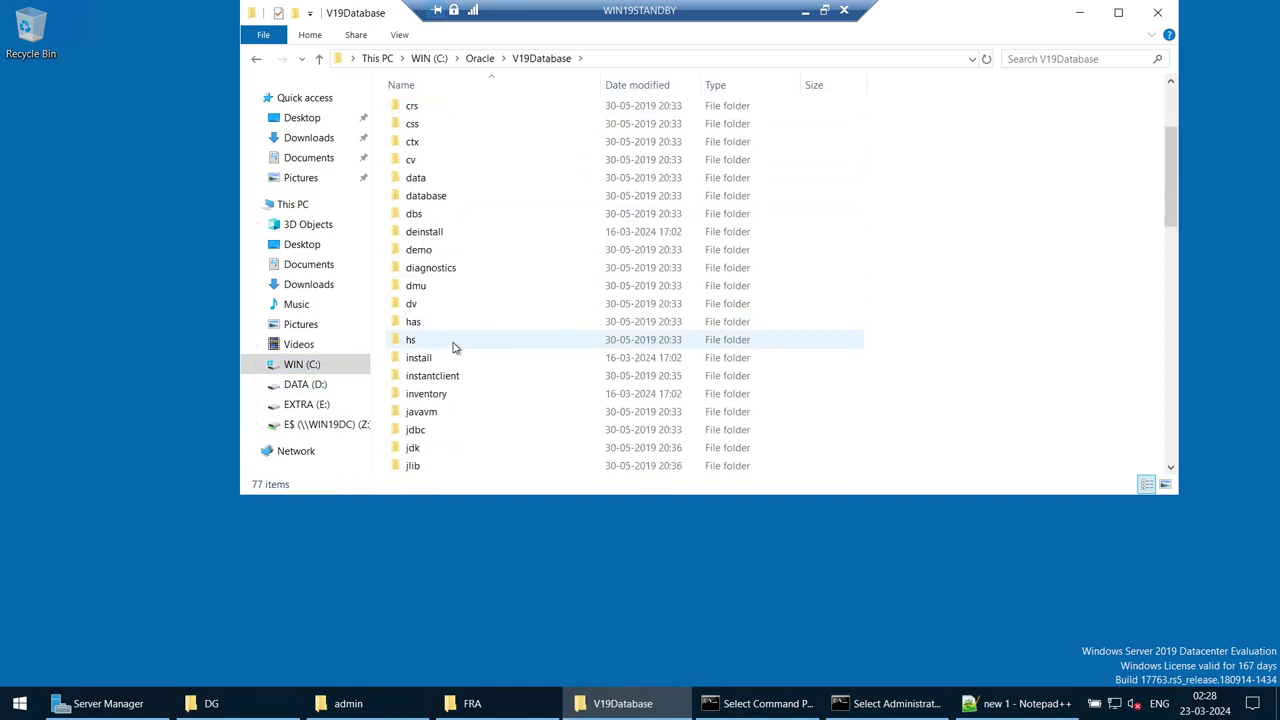
scroll(452, 346, "down", 2)
scroll(452, 346, "up", 5)
double_click(428, 344)
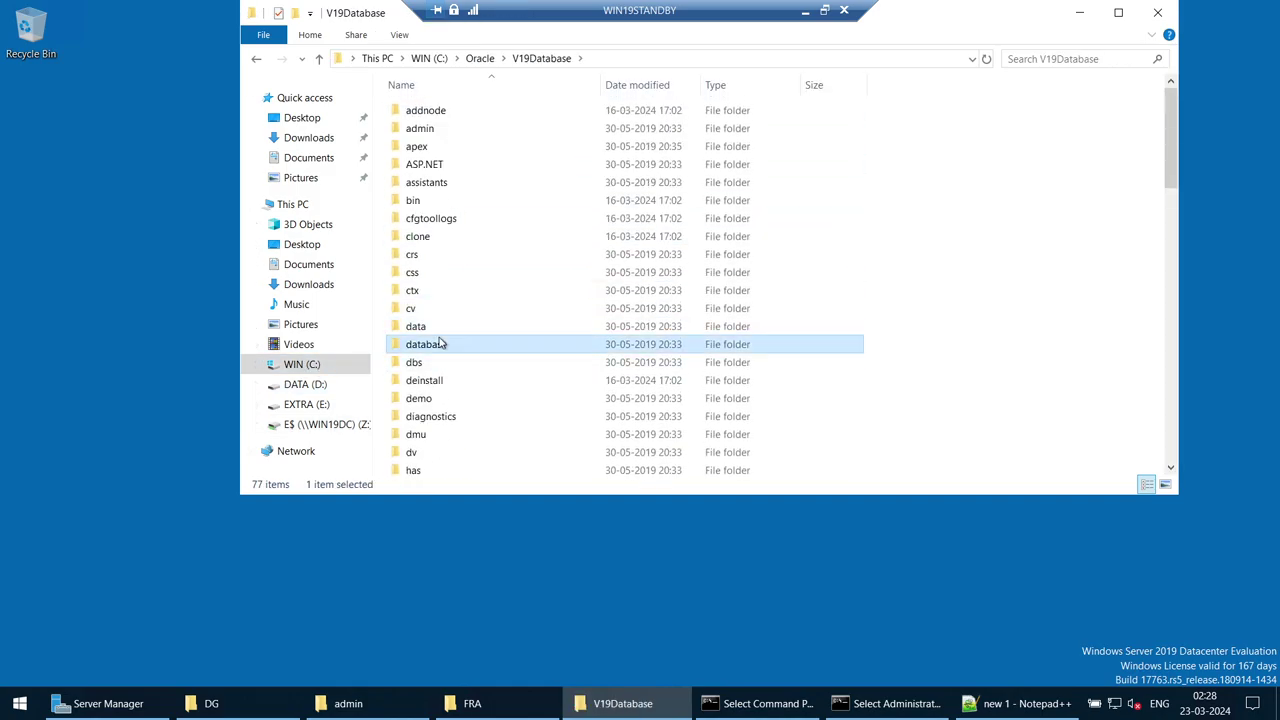
left_click(1118, 13)
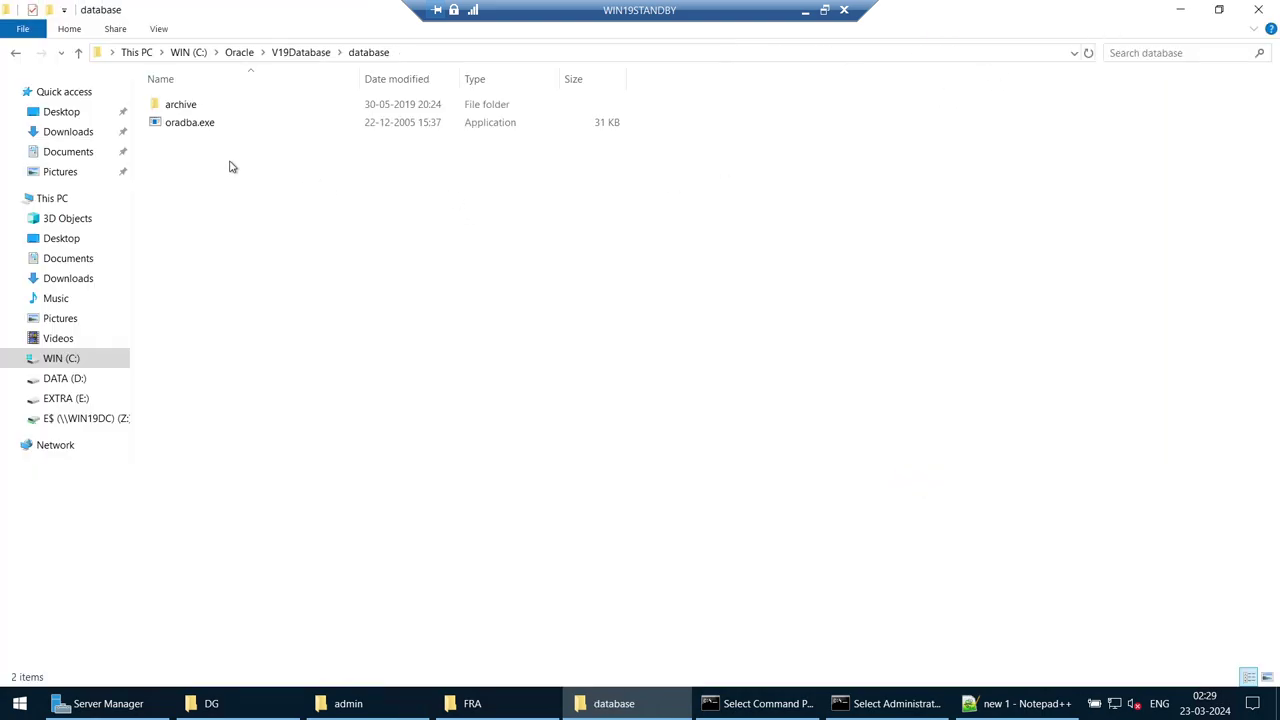
right_click(260, 179)
left_click(305, 290)
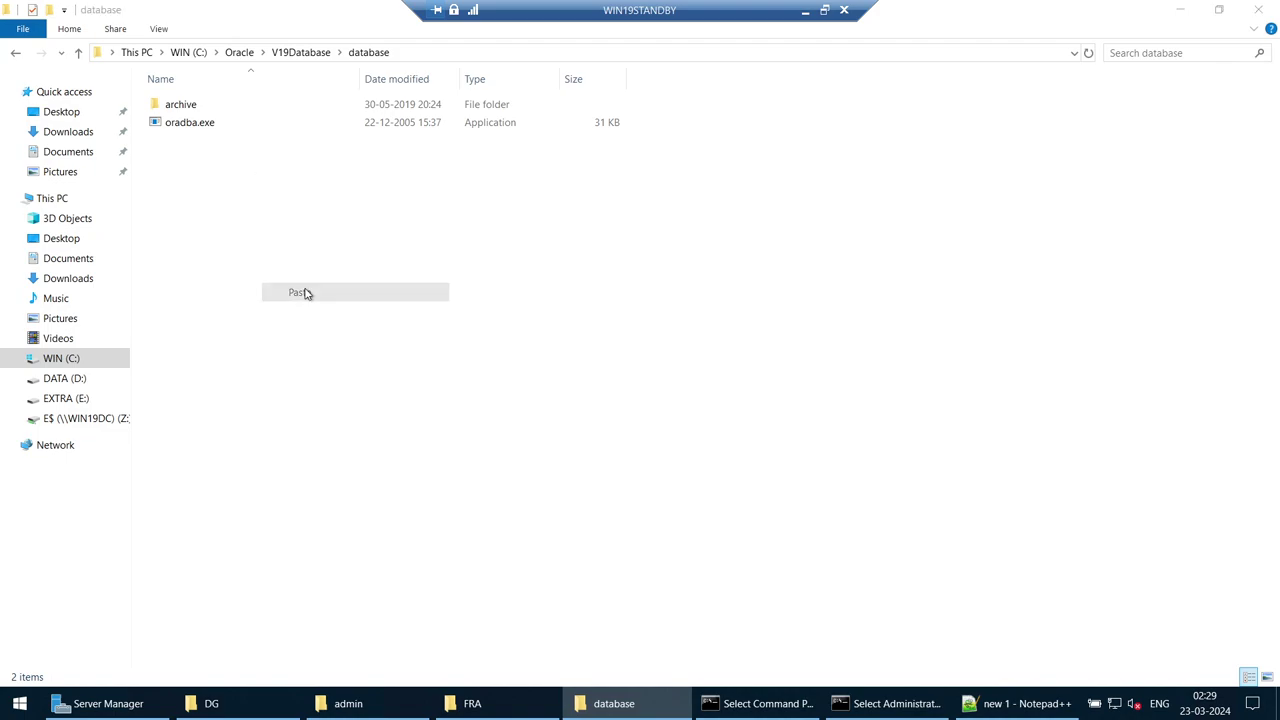
left_click(317, 288)
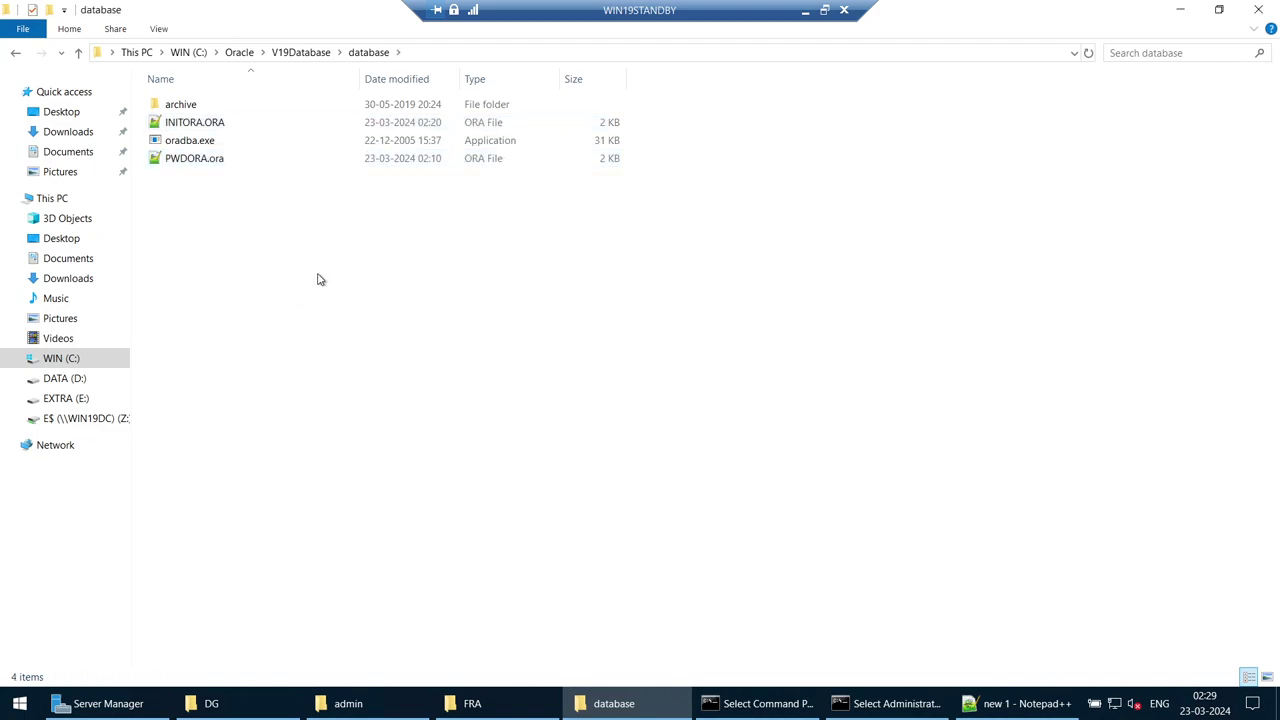
Step: Open the standby server's INITORA.ORA parameter file in Notepad++ from the database folder
right_click(203, 133)
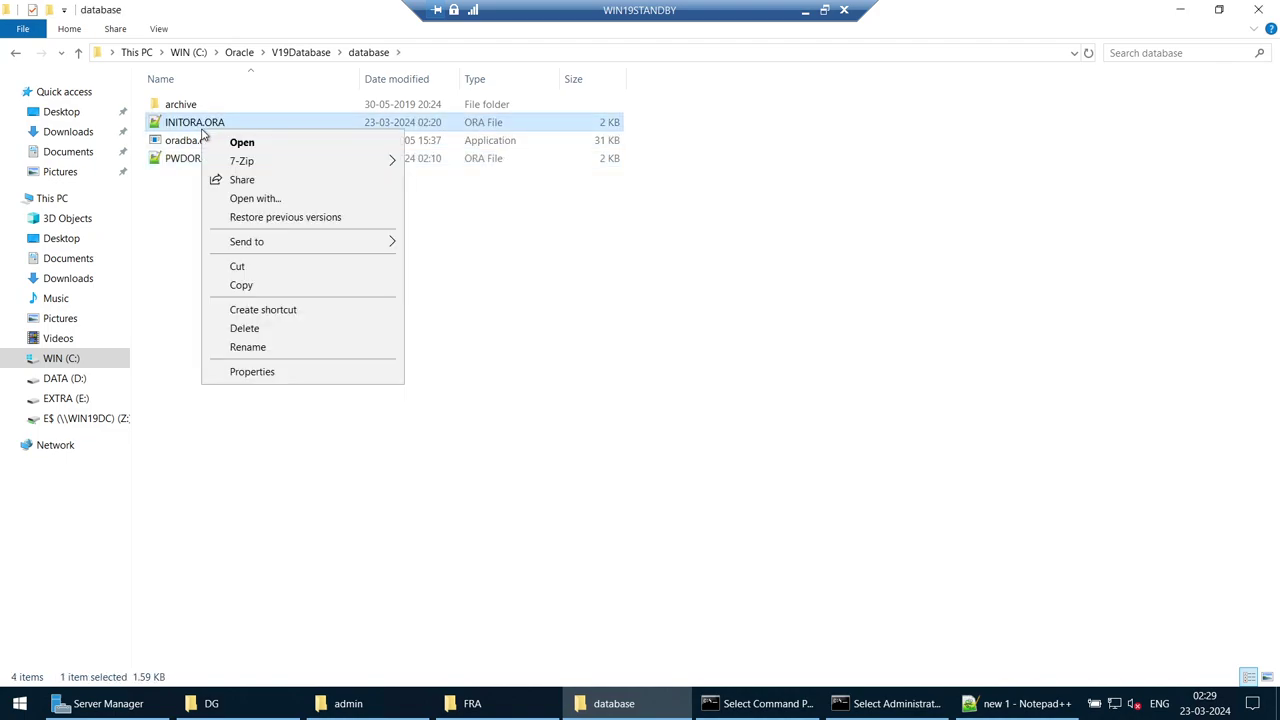
left_click(193, 127)
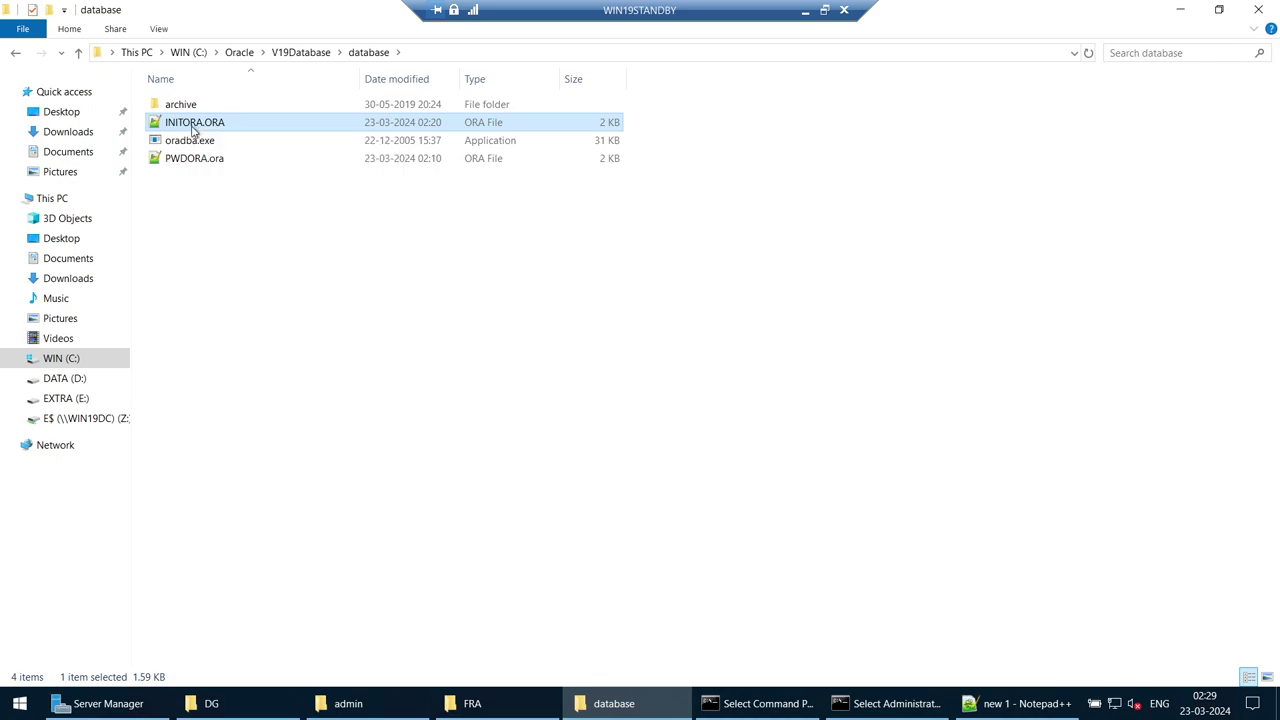
right_click(193, 127)
left_click(193, 127)
double_click(193, 127)
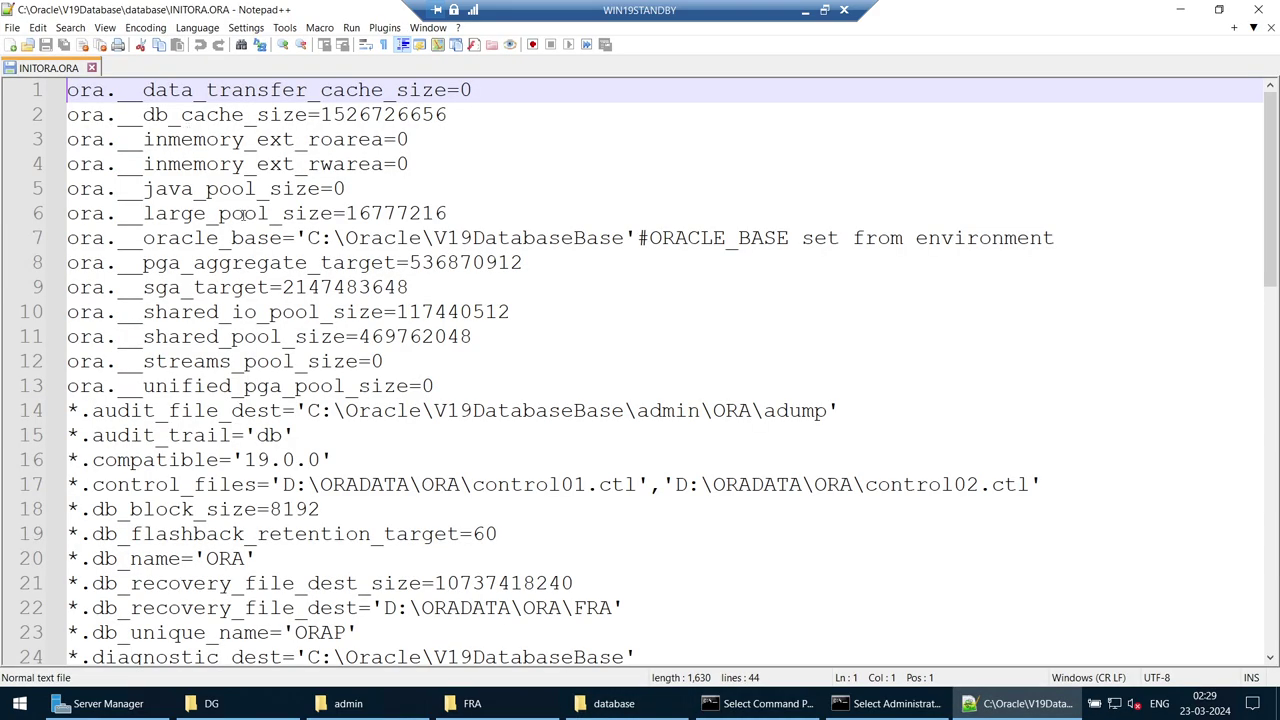
Step: Change db_unique_name to 'ORAS' in INITORA.ORA and save the file
scroll(362, 318, "down", 7)
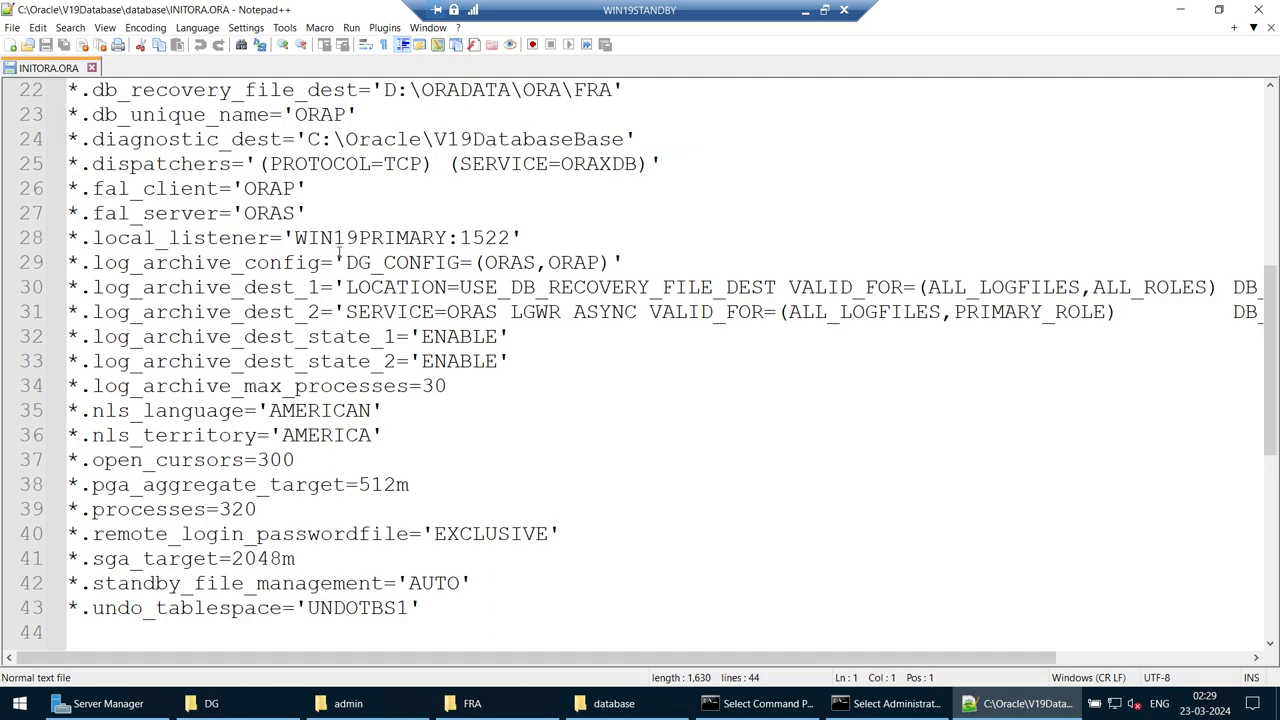
scroll(365, 262, "up", 2)
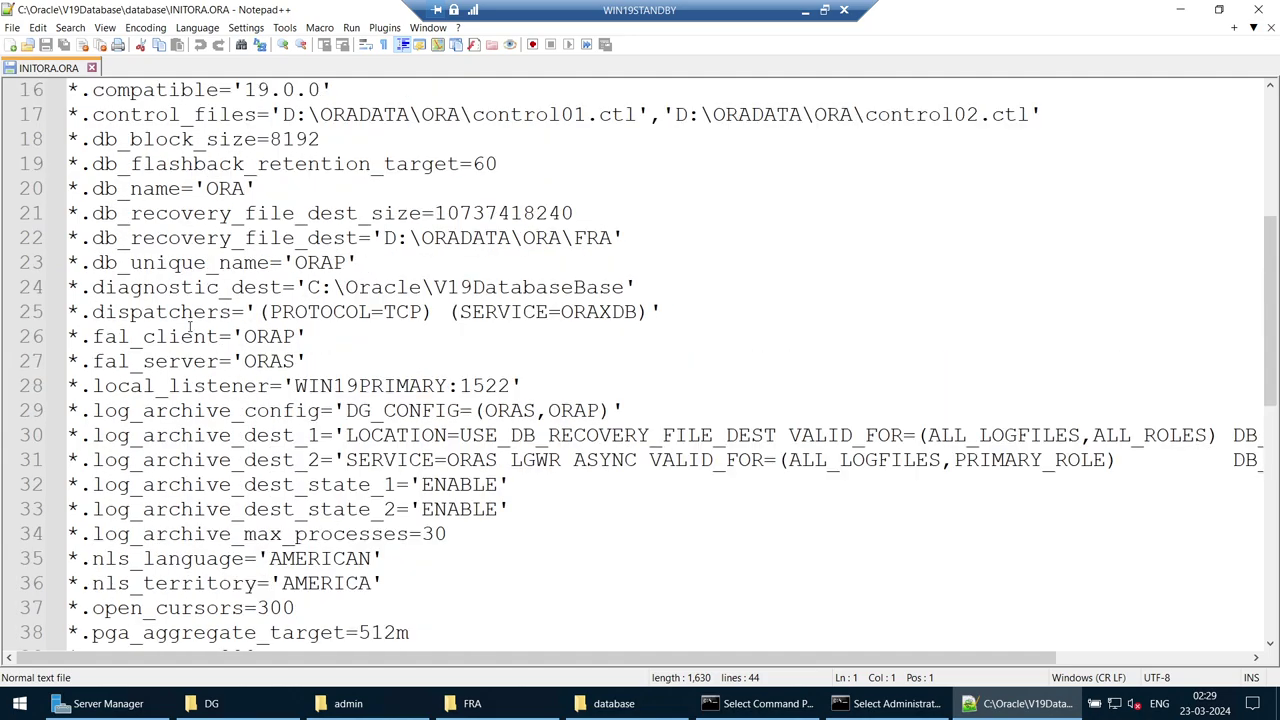
left_click(347, 262)
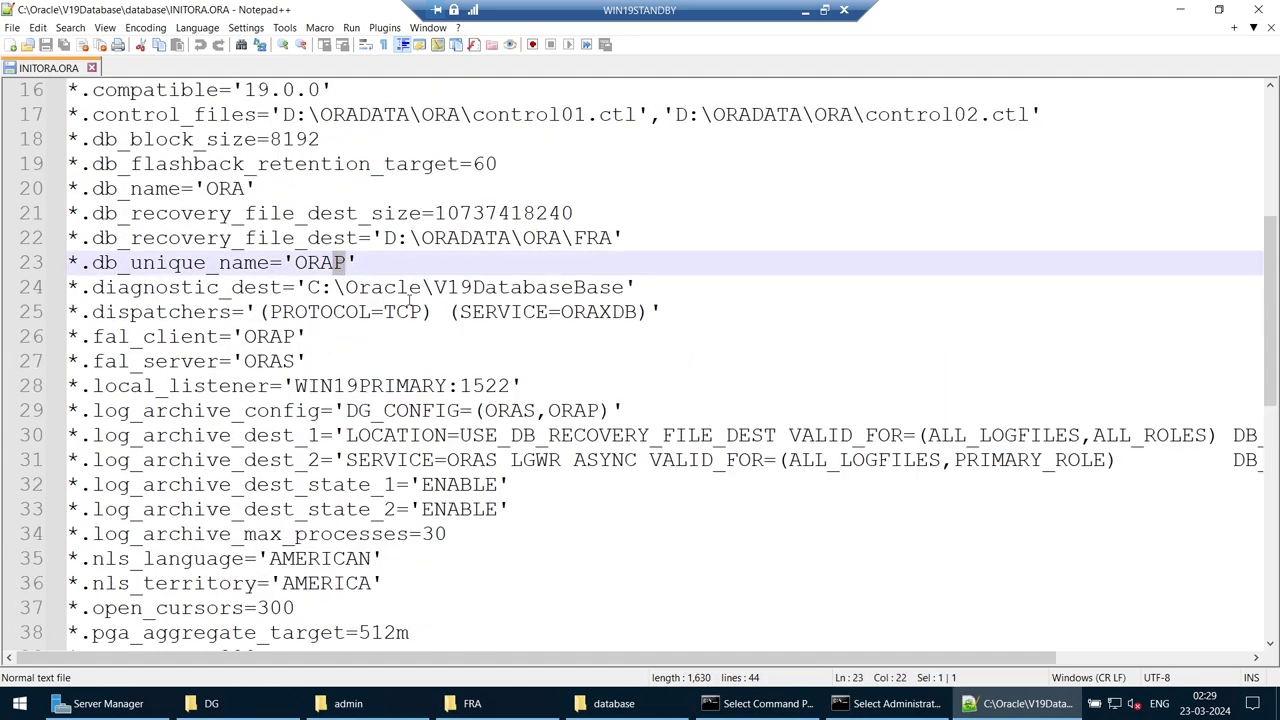
key("BackSpace")
type("S")
key("ctrl+s")
Step: Set local_listener to 'WIN19STANDBY:1522' in INITORA.ORA, save and close the file, and minimize the open windows
left_click_drag(358, 385, 444, 389)
type("STANDBY")
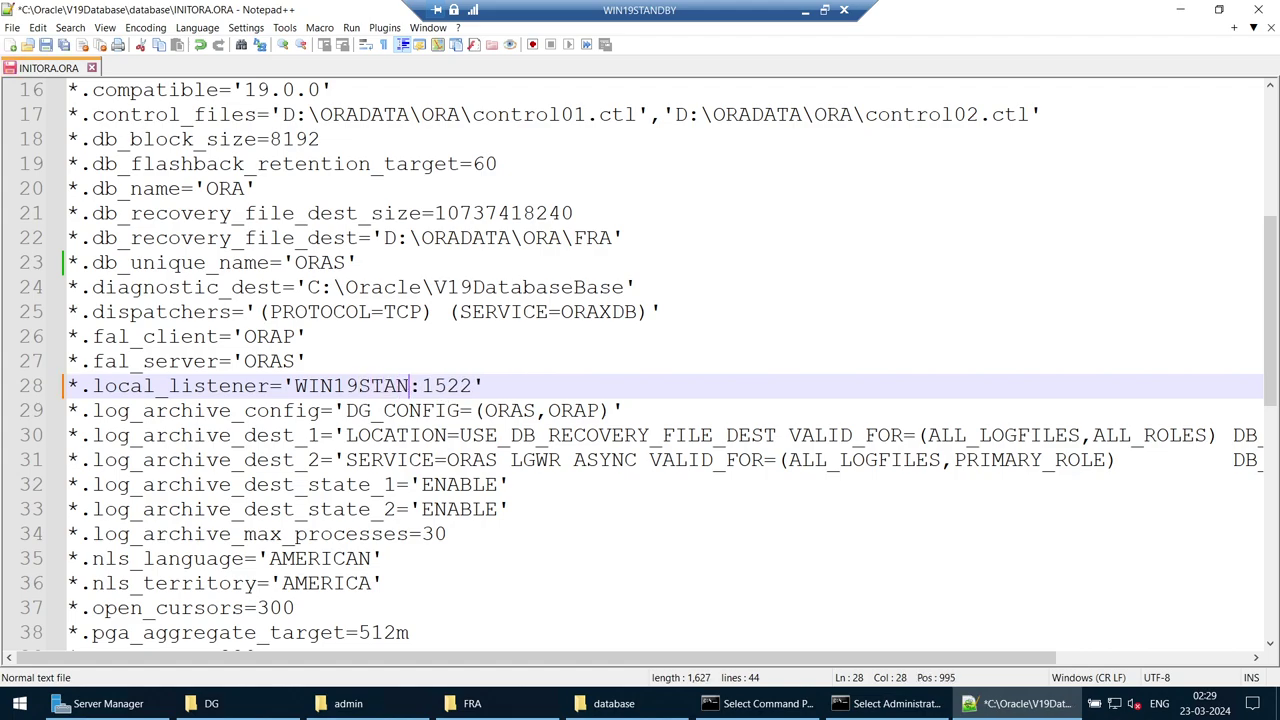
key("ctrl+s")
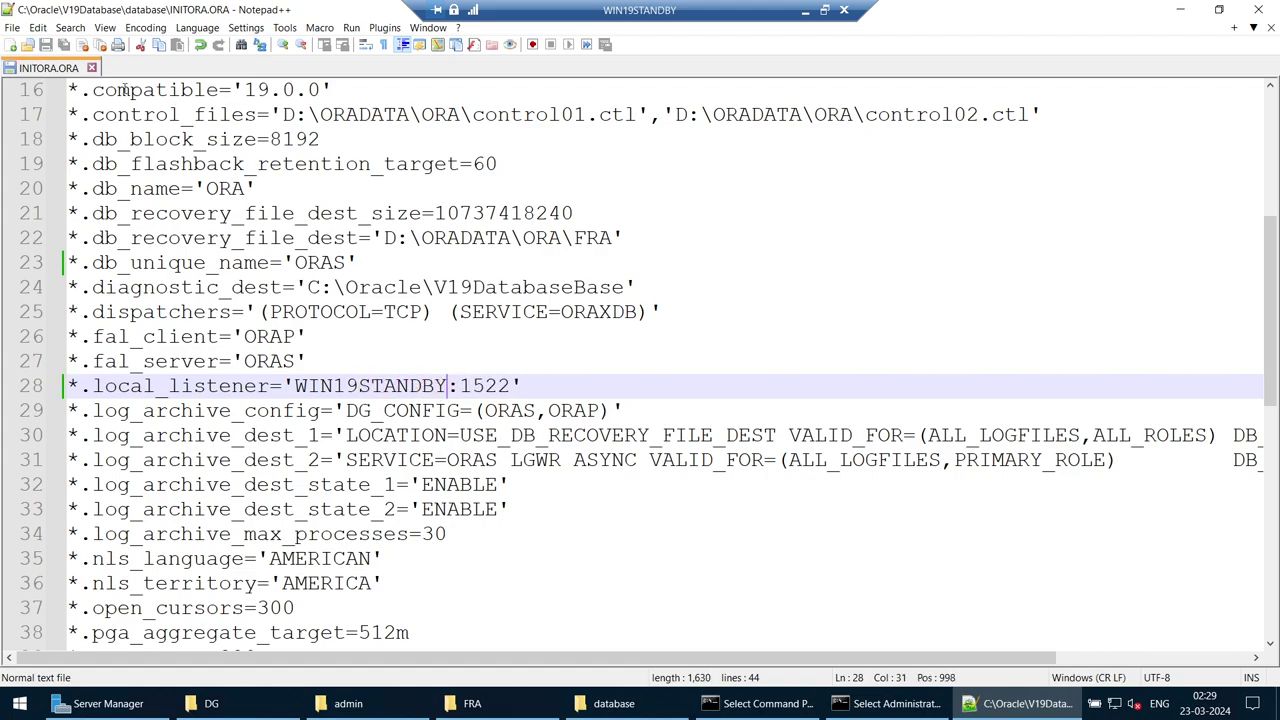
left_click(91, 67)
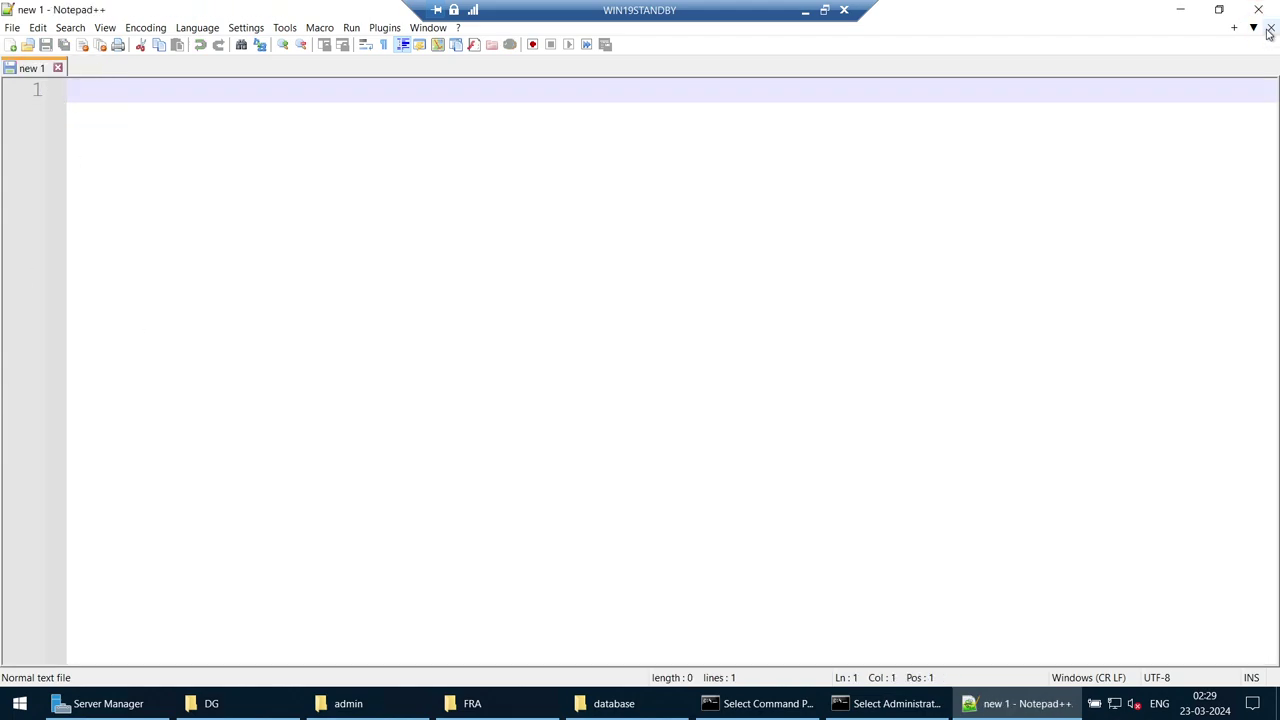
left_click(1180, 10)
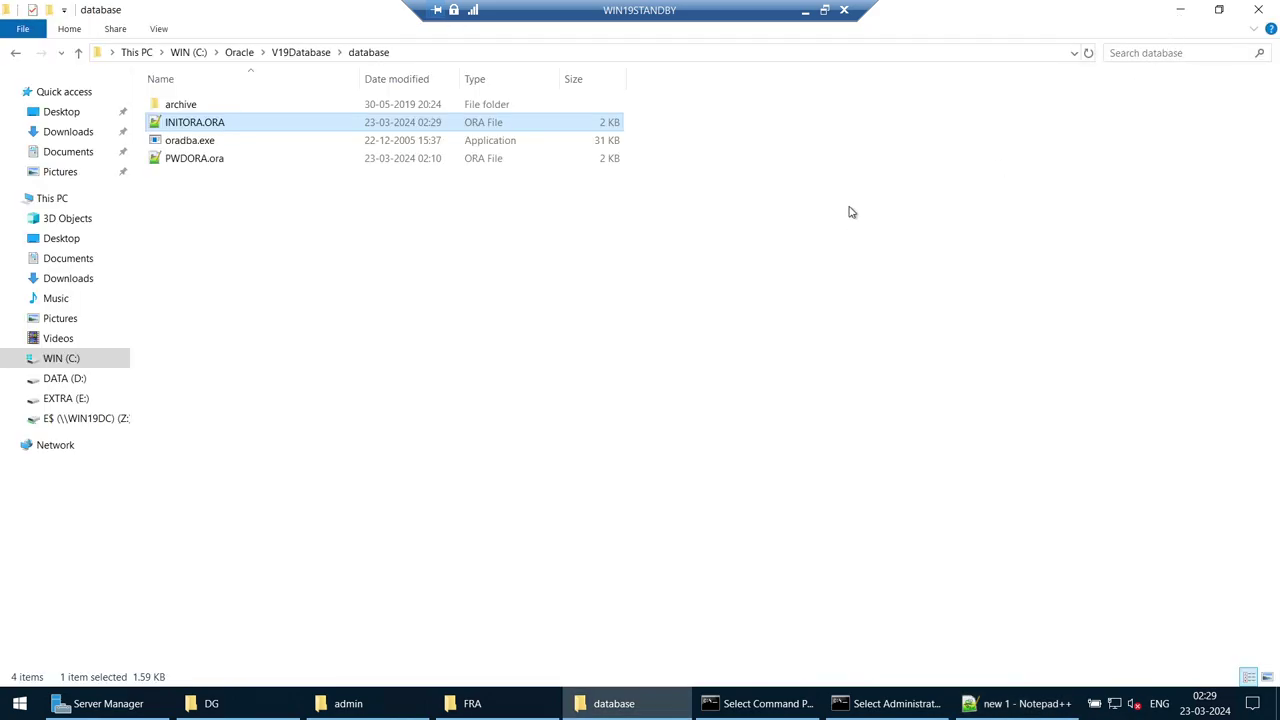
left_click(1180, 10)
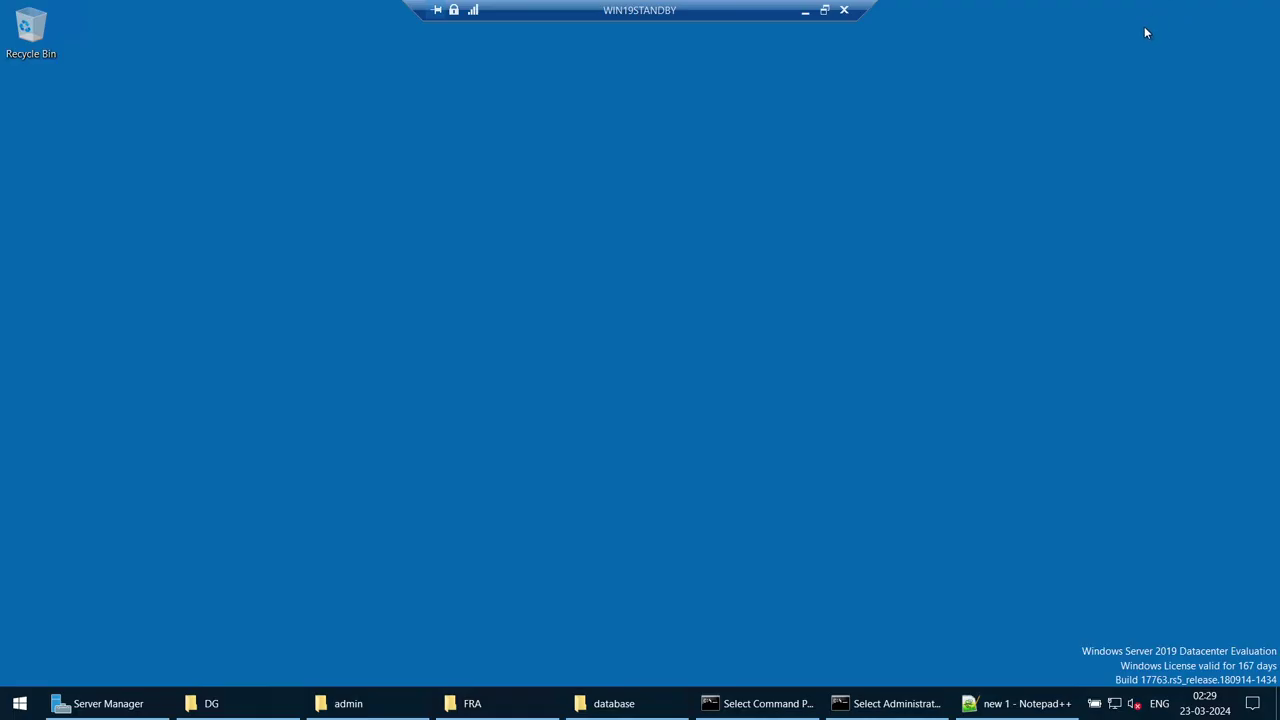
Step: Switch to the Data Guard notes on the host and copy the oradim command under Setup Standby ORAS - Restore
left_click(1018, 703)
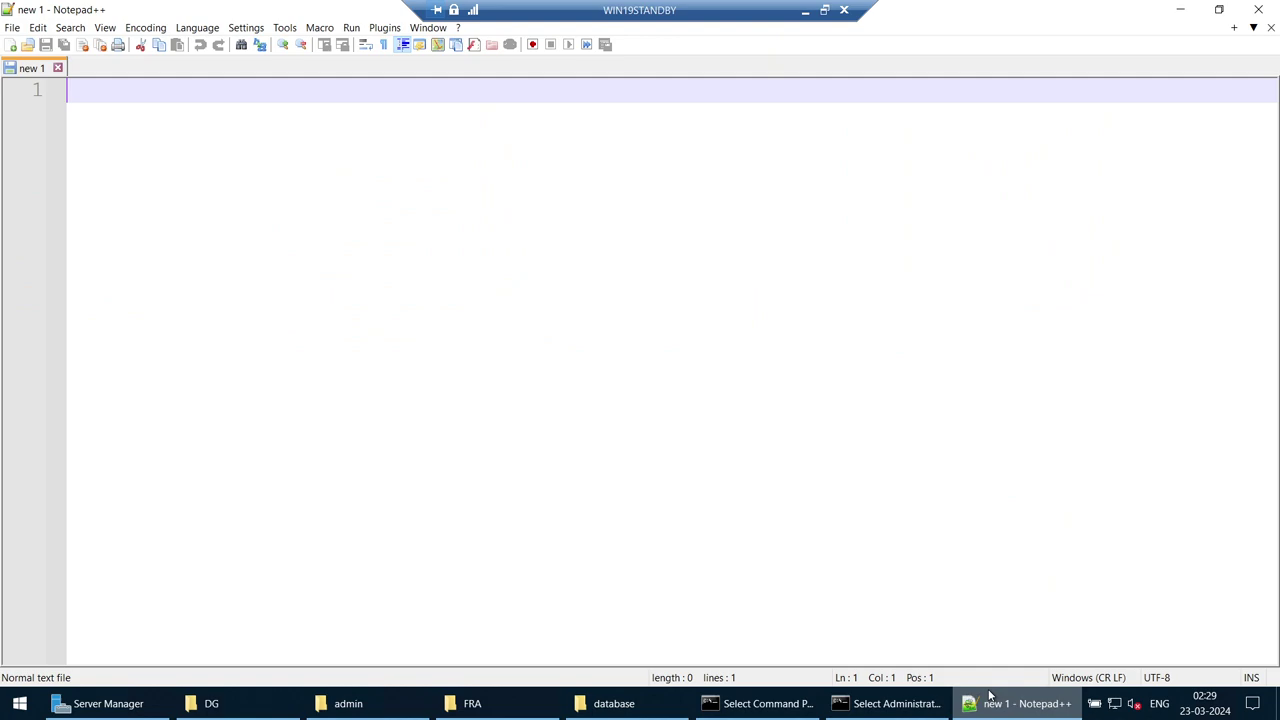
left_click(800, 12)
scroll(557, 500, "down", 3)
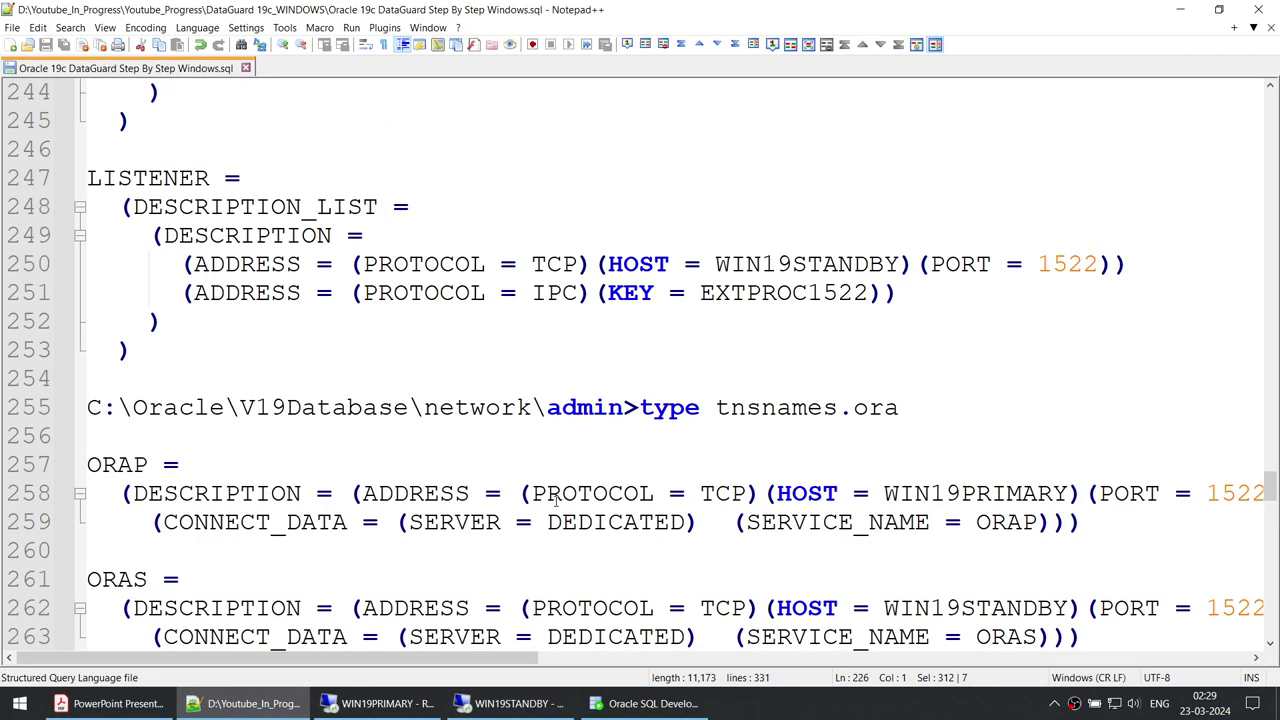
scroll(557, 500, "down", 2)
scroll(557, 500, "up", 20)
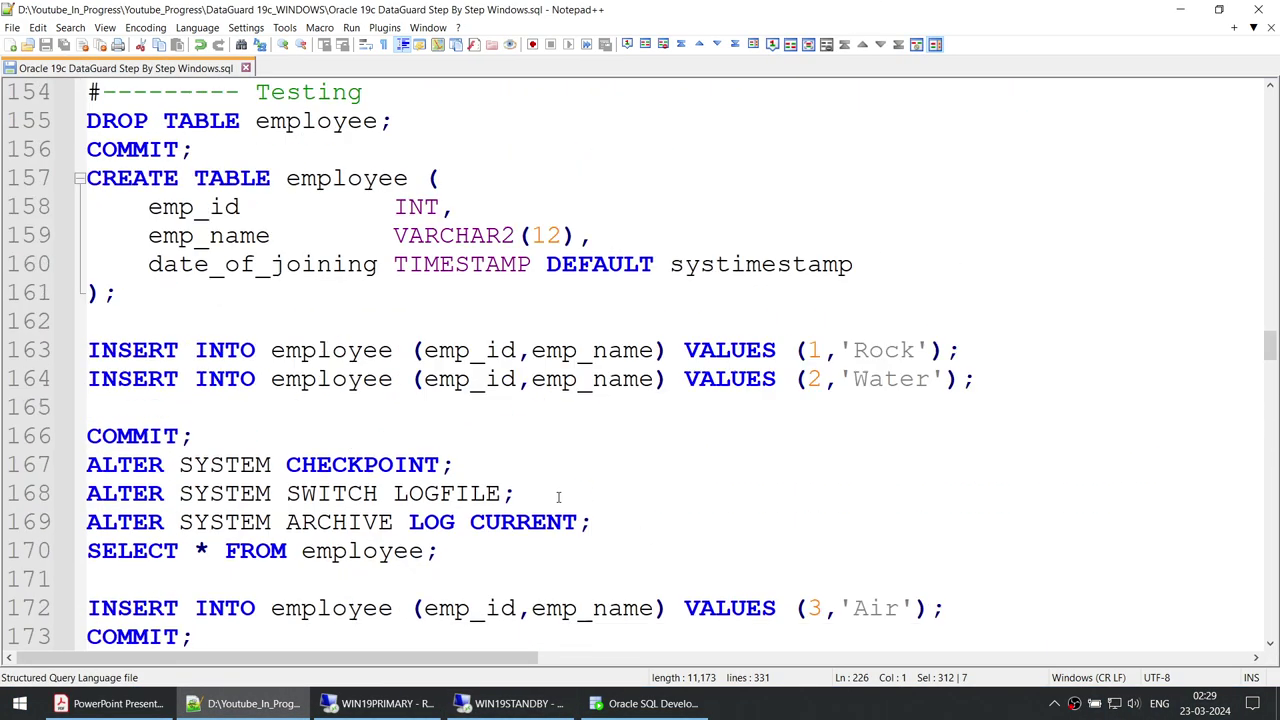
scroll(558, 497, "up", 20)
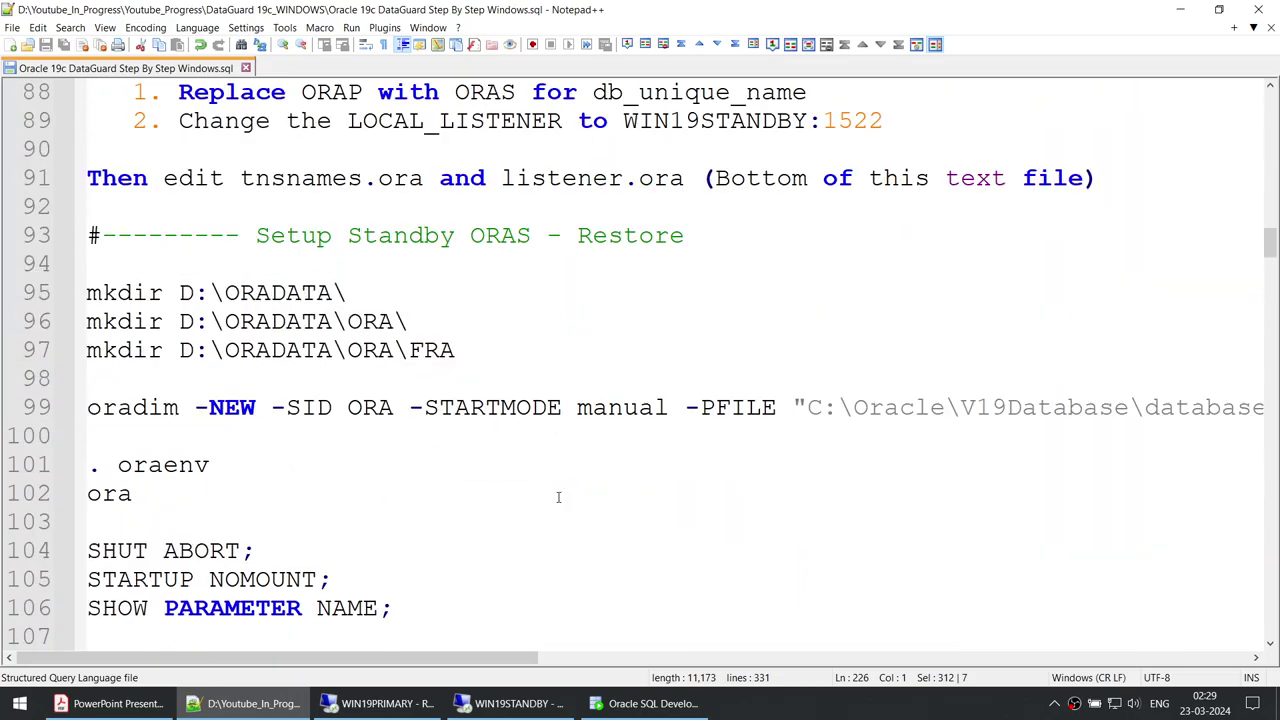
left_click_drag(163, 432, 71, 406)
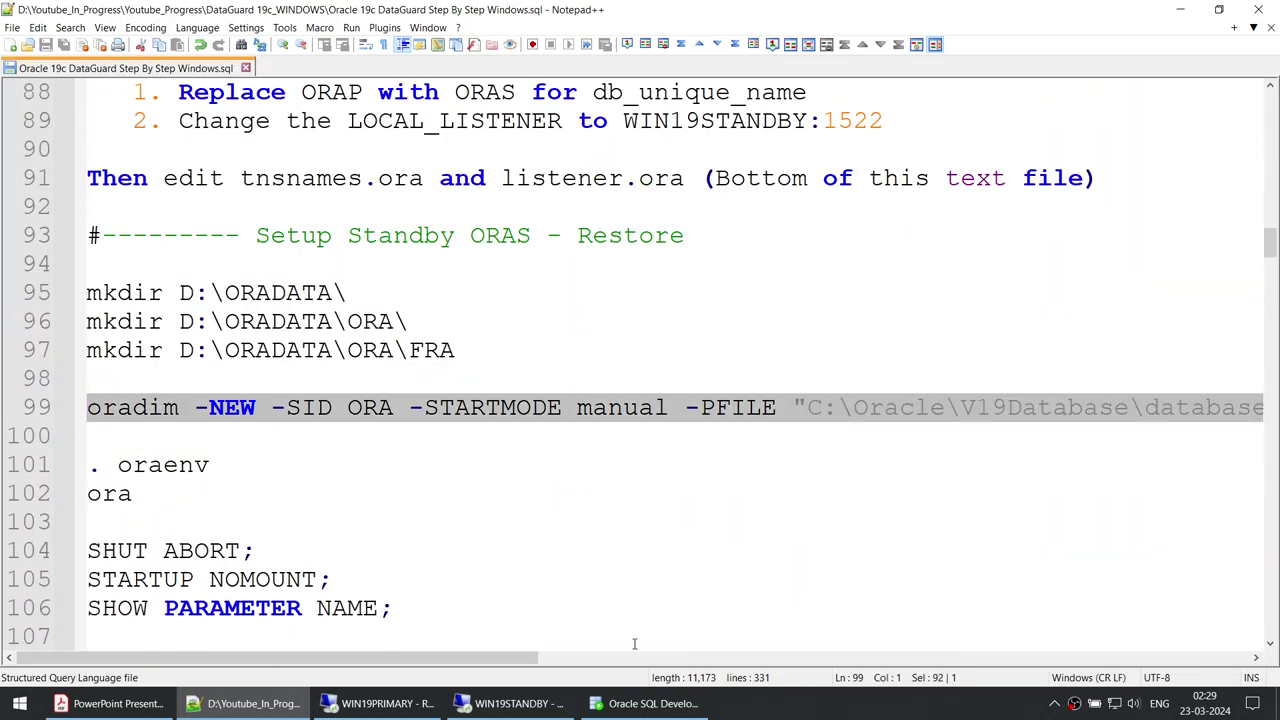
Step: In WIN19STANDBY's administrator prompt, run oradim -NEW -SID ORA -STARTMODE manual -PFILE "C:\Oracle\V19Database\database\INITORA.ORA"
left_click(510, 703)
left_click(1185, 12)
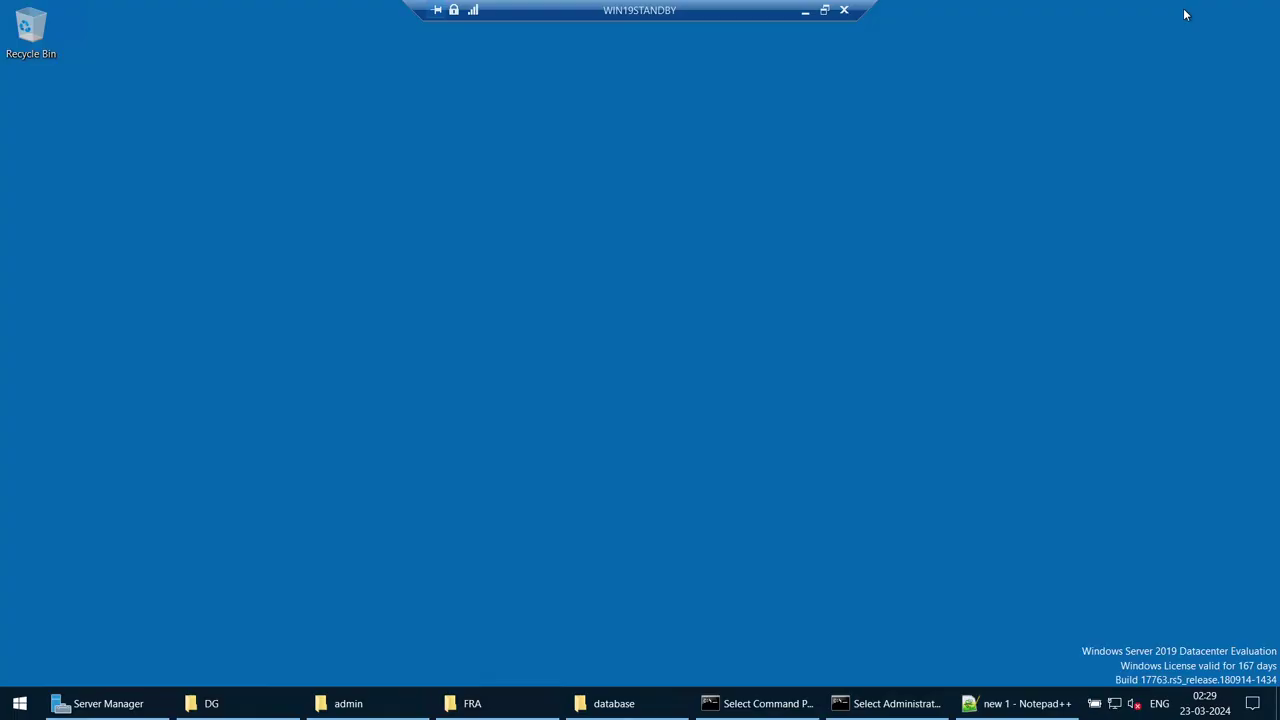
left_click(890, 703)
scroll(520, 343, "down", 2)
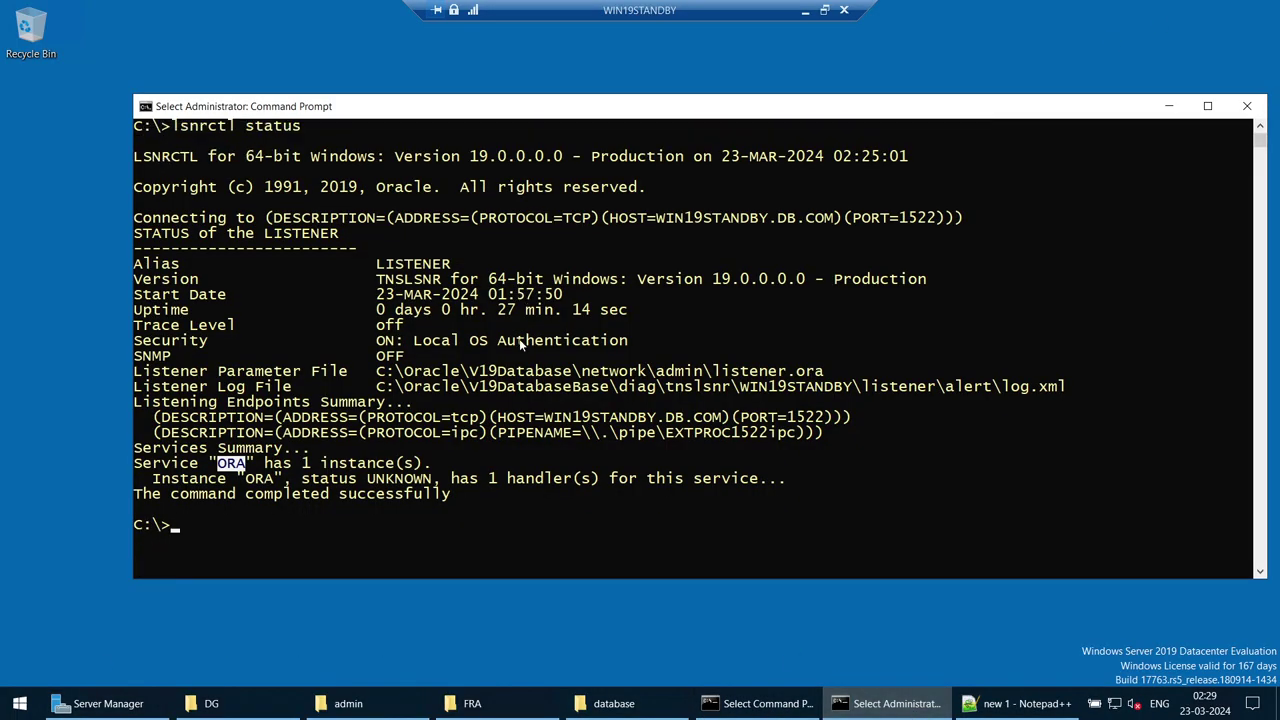
type("cls")
key("Return")
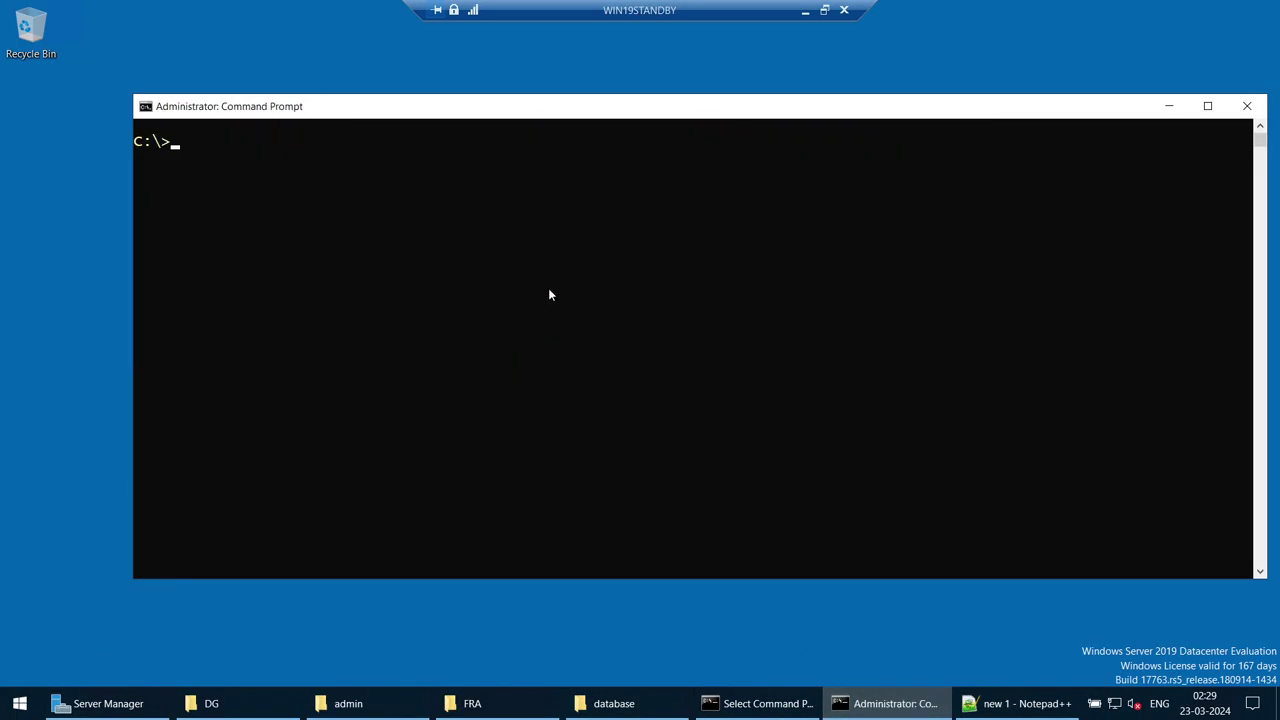
type("oradim -NEW -SID ORA -STARTMODE manual -PFILE \"C:\\Oracle\\V19Database\\database\\INITORA.ORA\"")
key("Return")
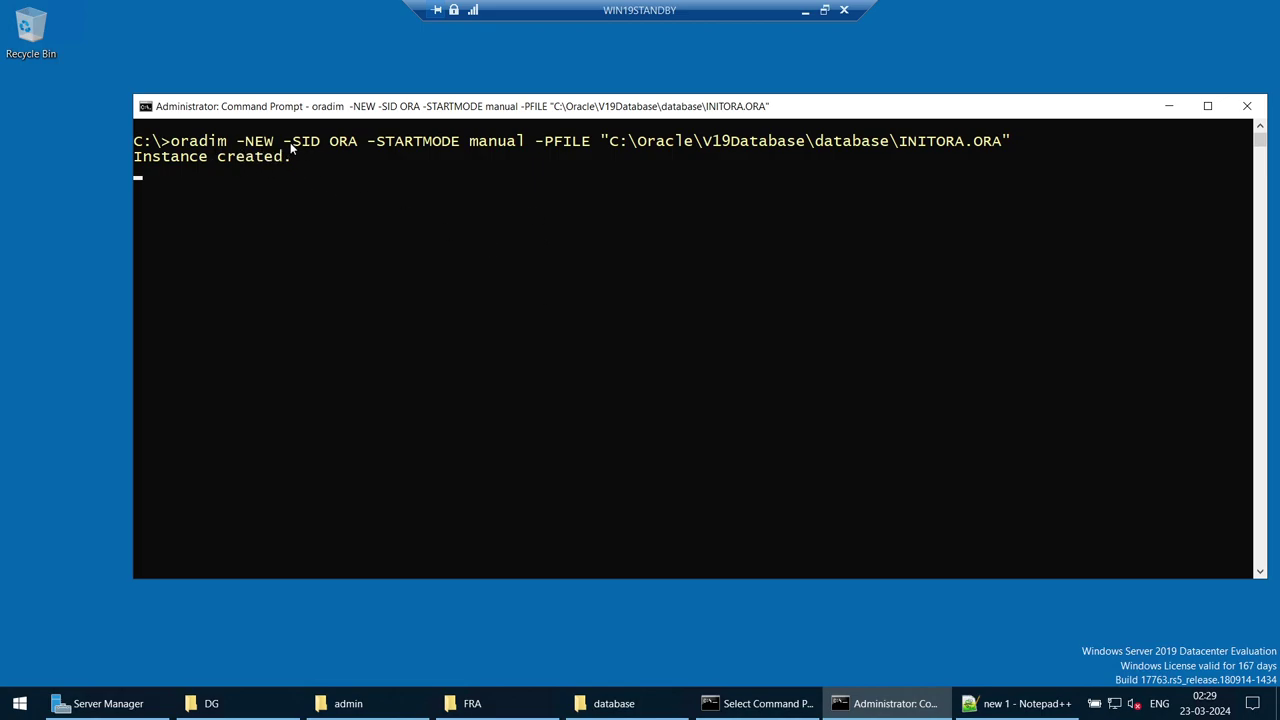
left_click_drag(333, 148, 1001, 145)
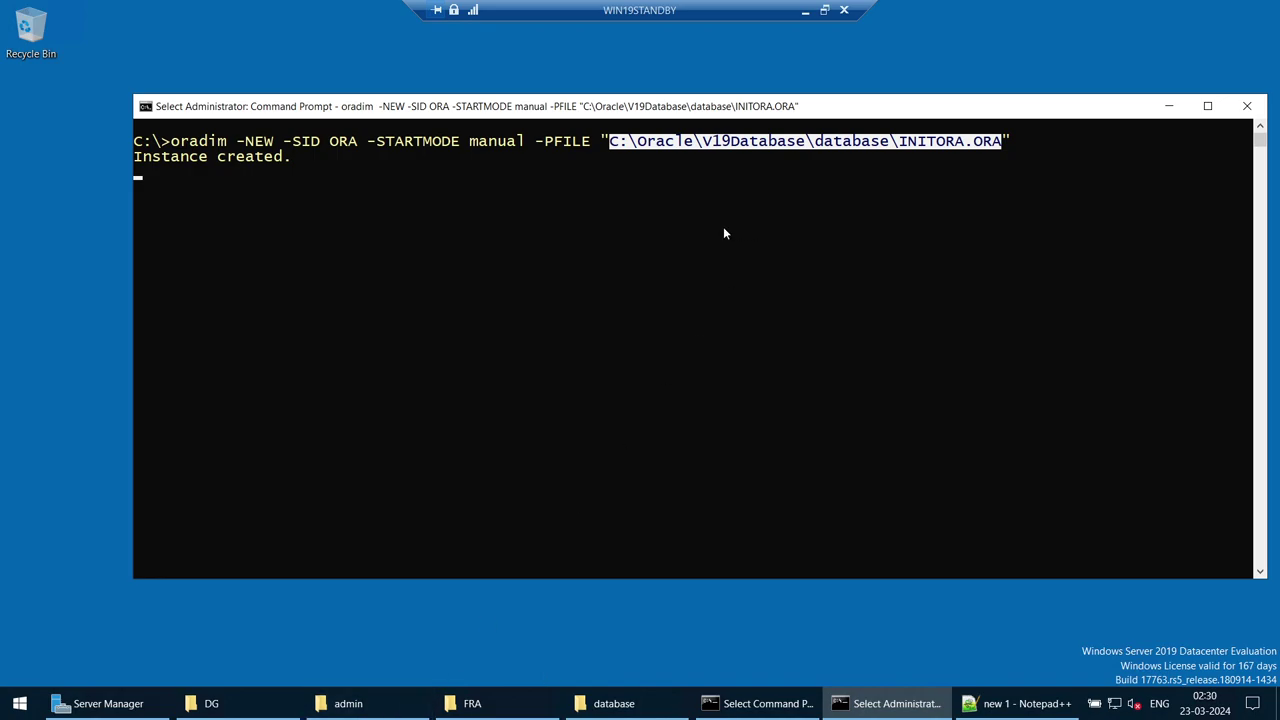
left_click(974, 190)
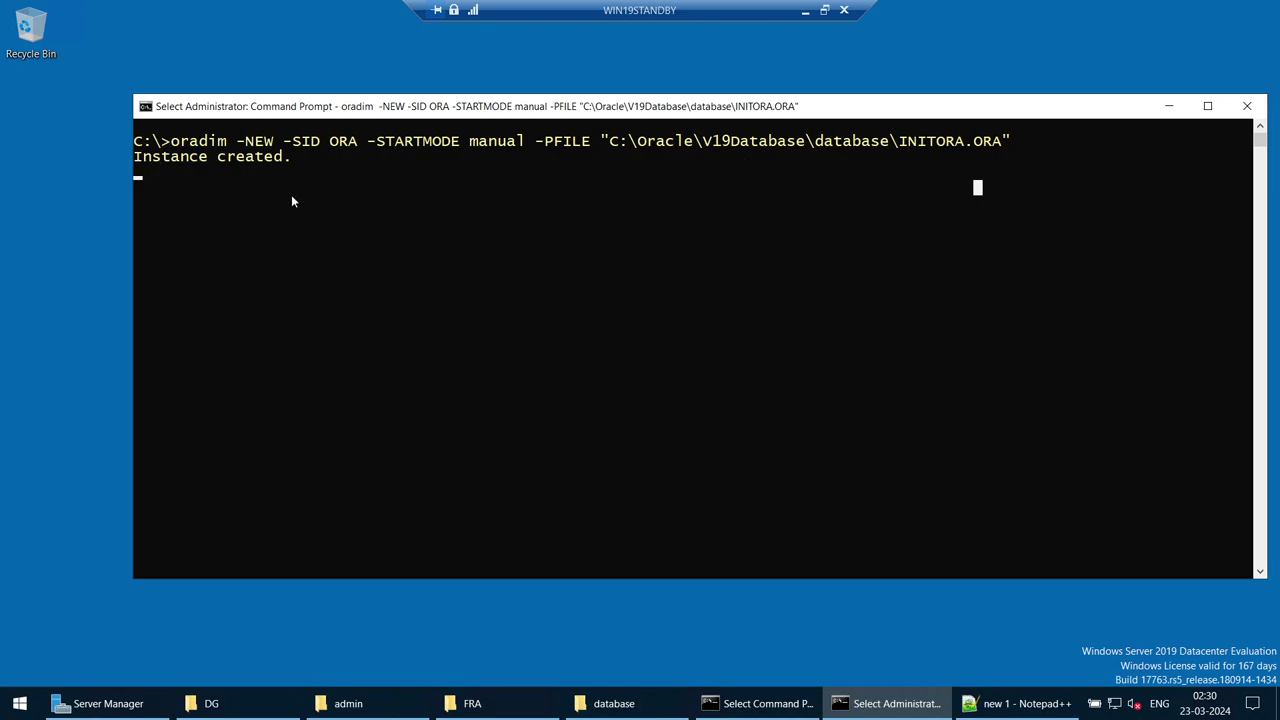
left_click(642, 235)
key("Escape")
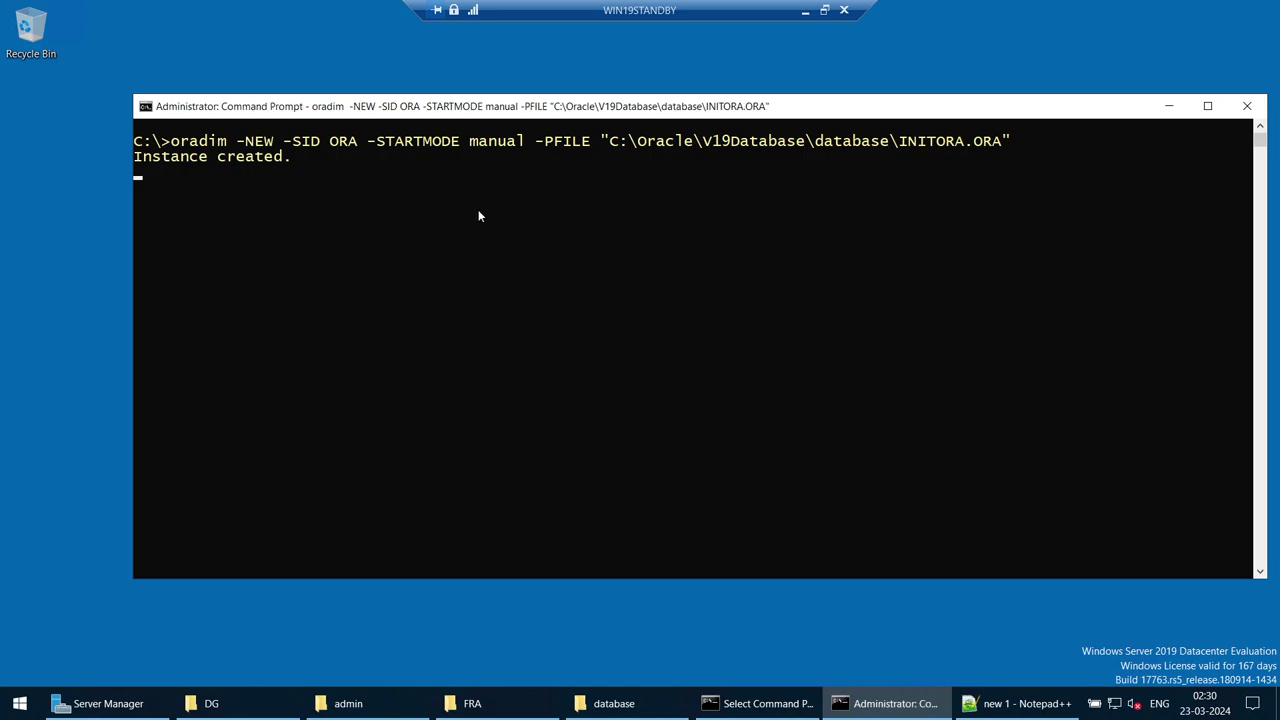
left_click(403, 196)
key("Escape")
Step: Close the current administrator prompt and open a new Command Prompt with administrator rights, allowing it to make changes
left_click(1248, 106)
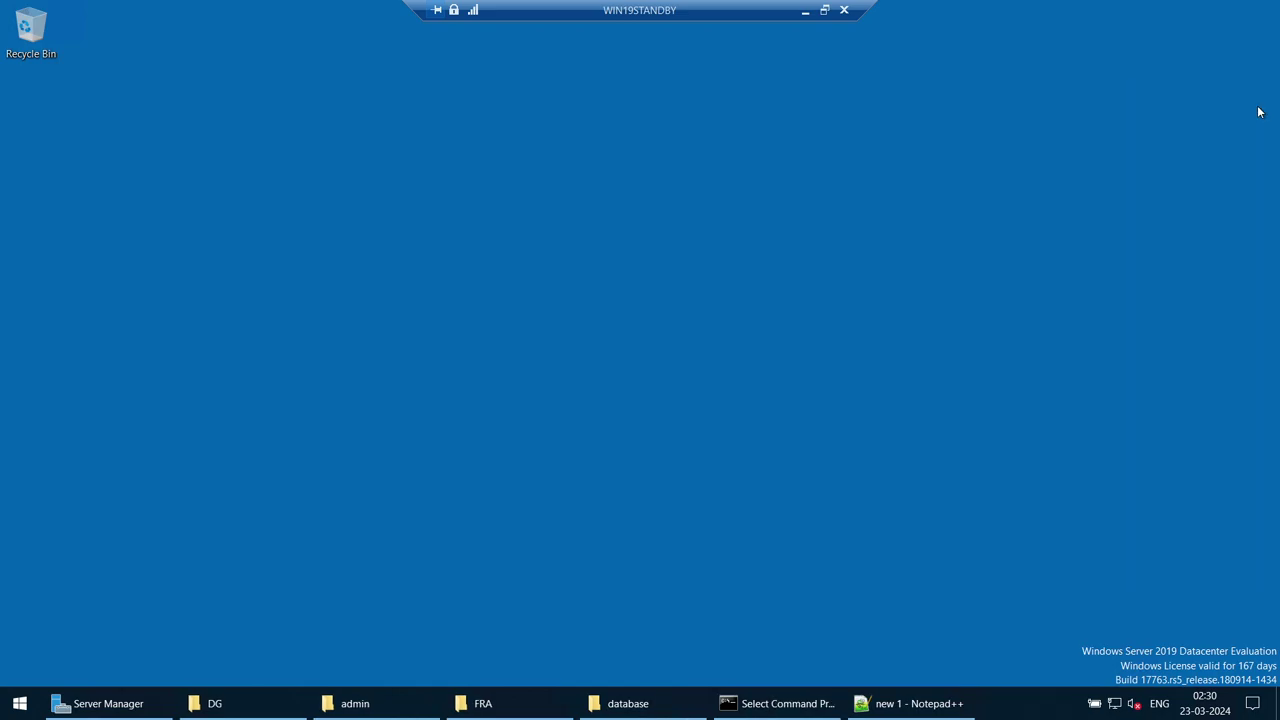
left_click(16, 704)
type("cmd")
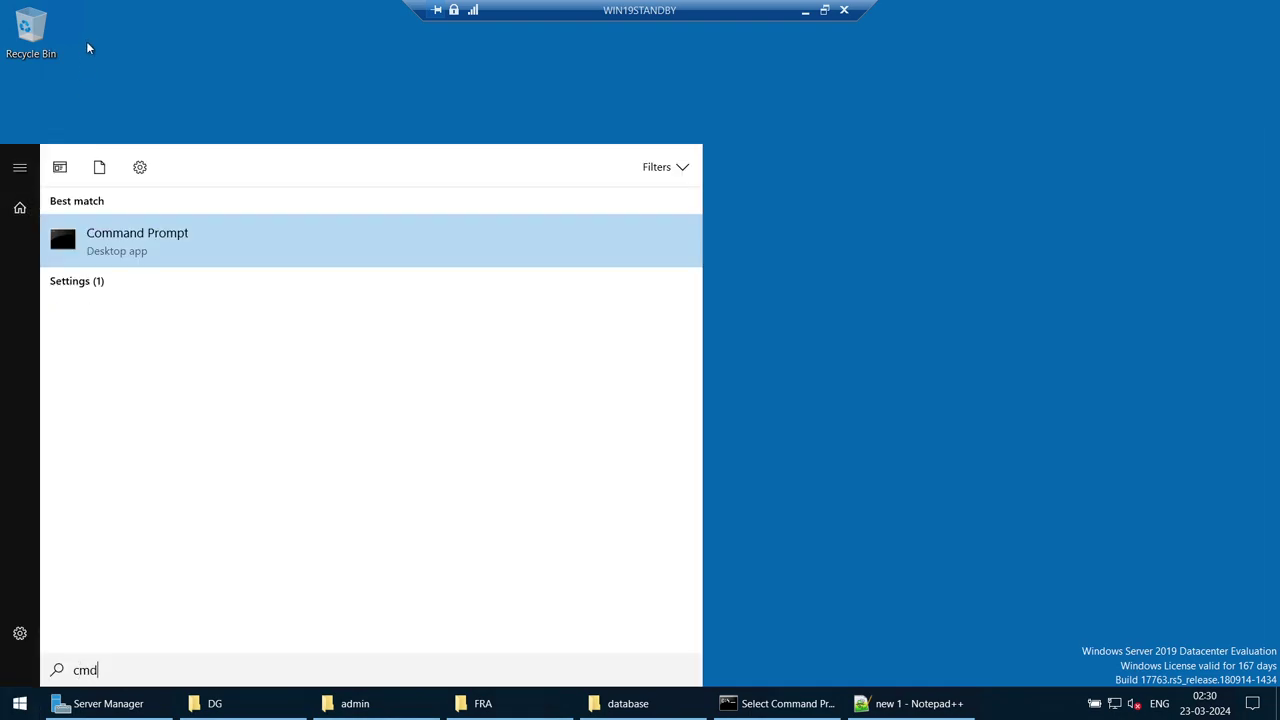
right_click(168, 246)
left_click(211, 276)
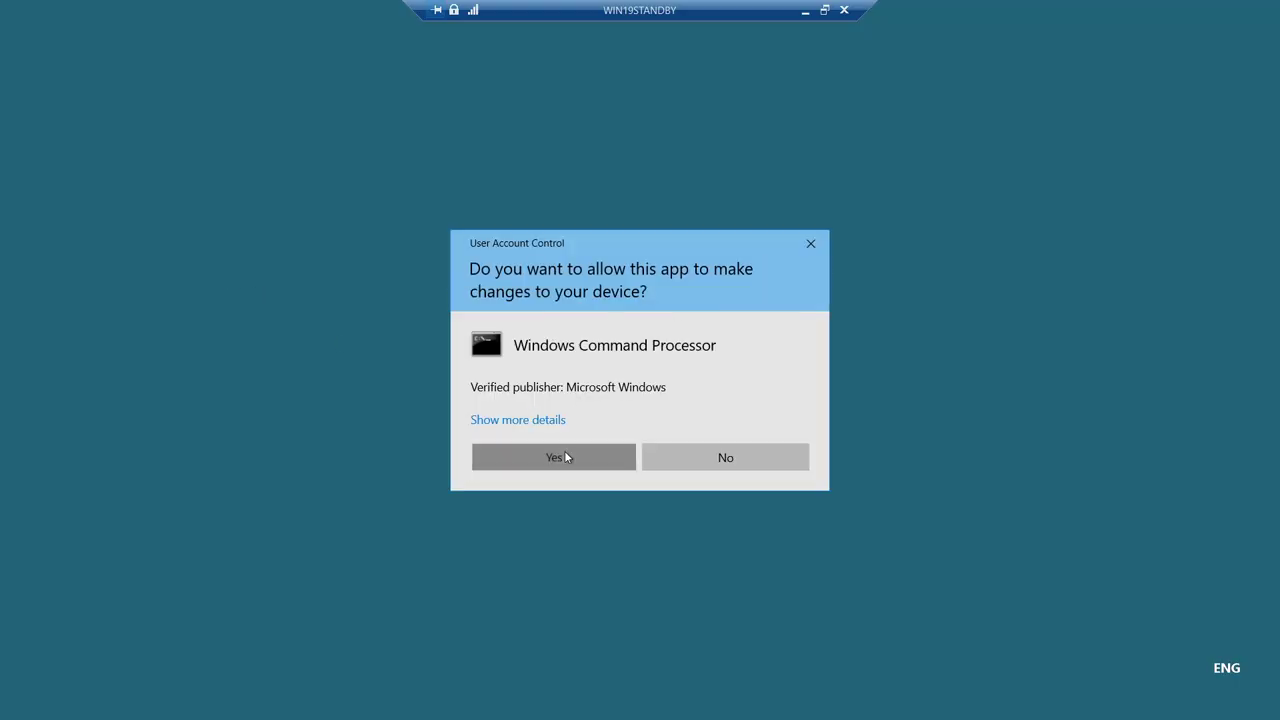
left_click(563, 454)
Step: Change the new administrator prompt's directory to C:\ and clear its screen
type("cd ..")
key("Return")
type("cd")
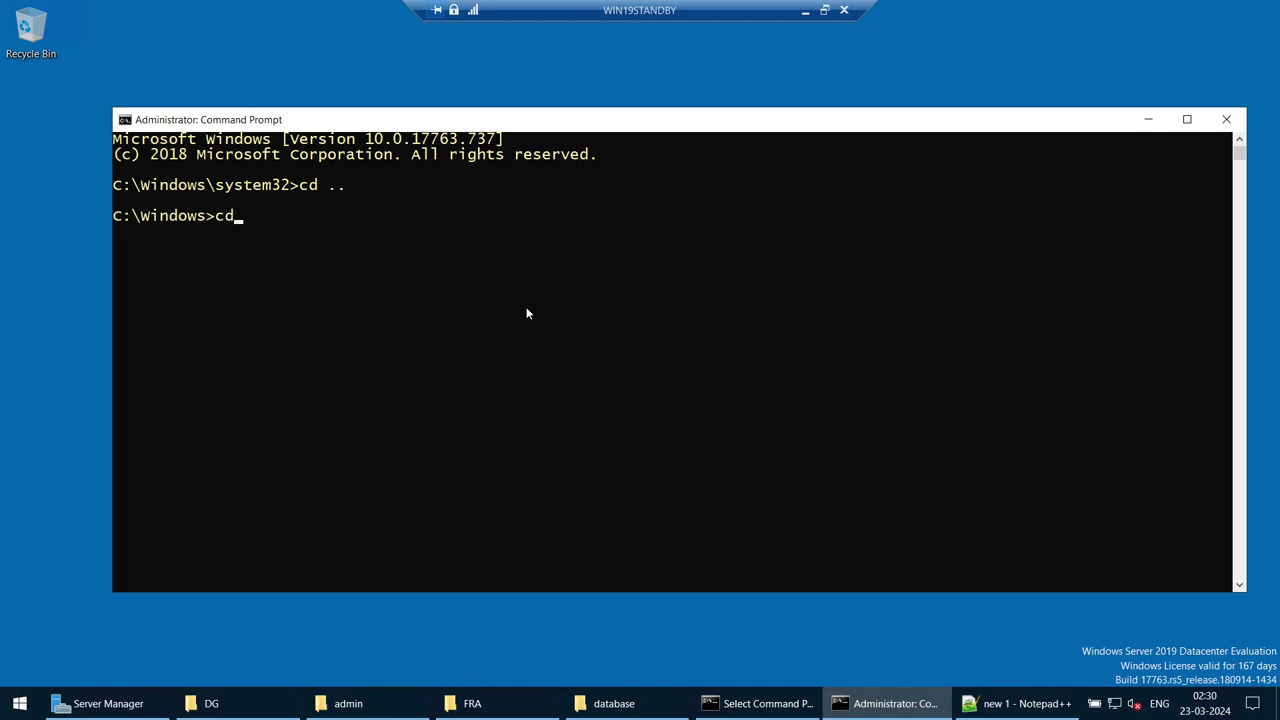
type(" ..")
key("Return")
type("cls")
key("Return")
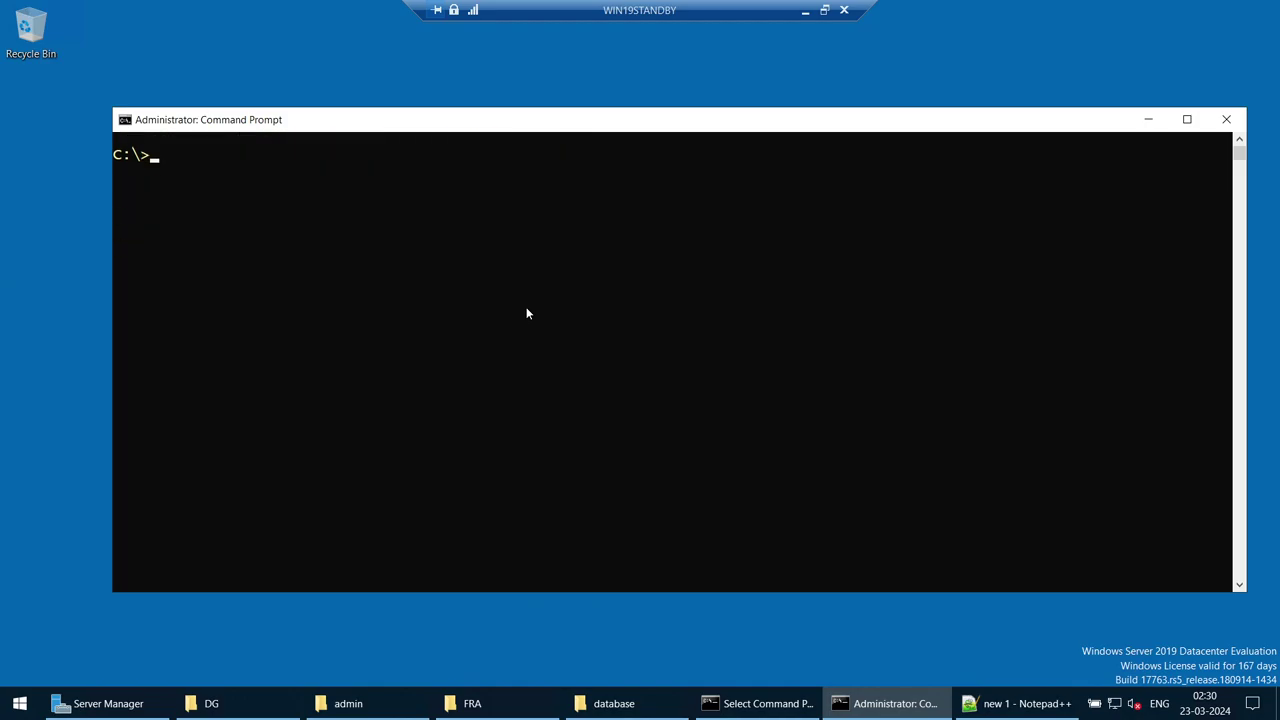
Step: In the non-administrator Command Prompt, clear the screen, connect with sqlplus / as sysdba, and run startup nomount;
left_click(1148, 119)
left_click(758, 703)
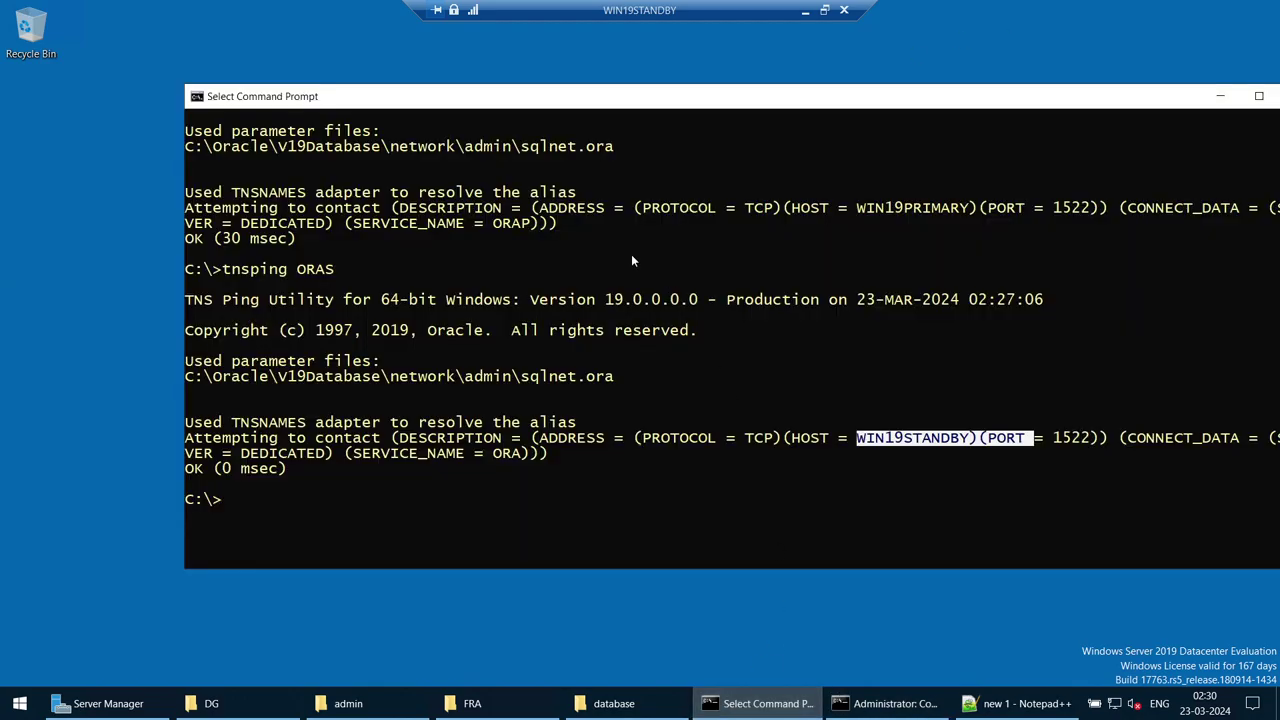
scroll(631, 261, "down", 3)
type("cls")
key("Return")
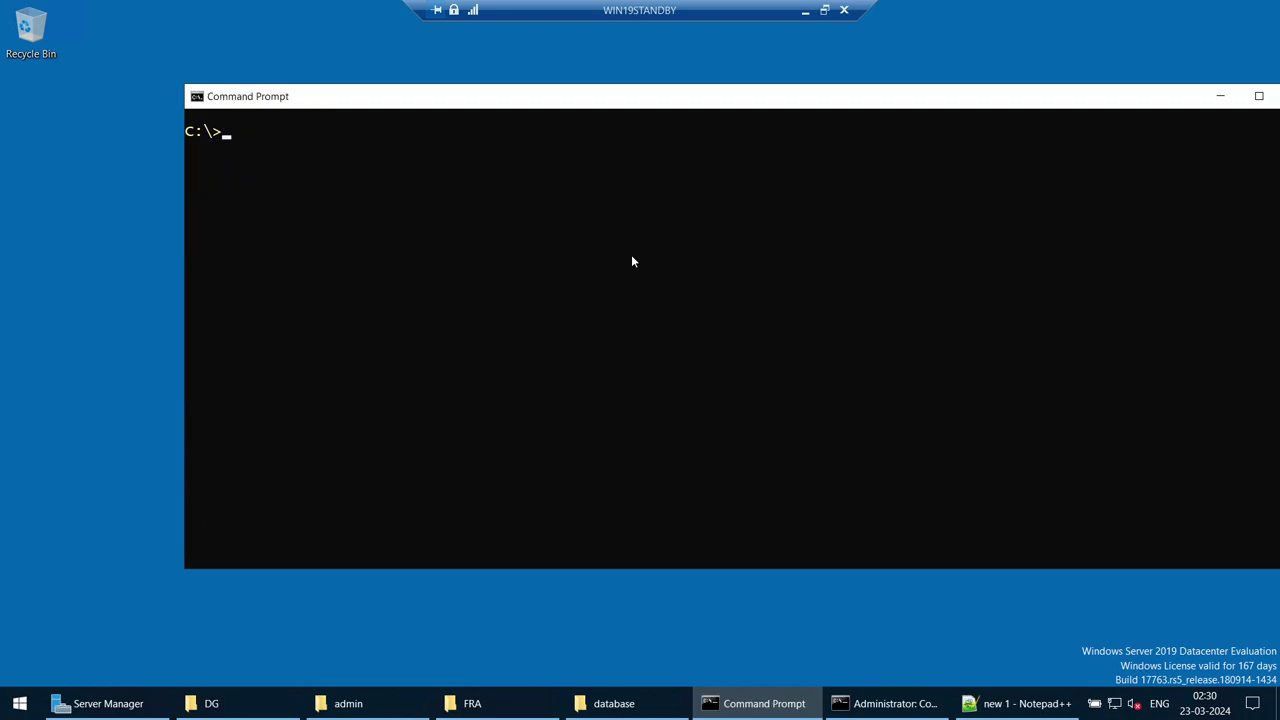
type("sqlplus / as sysdba")
key("Return")
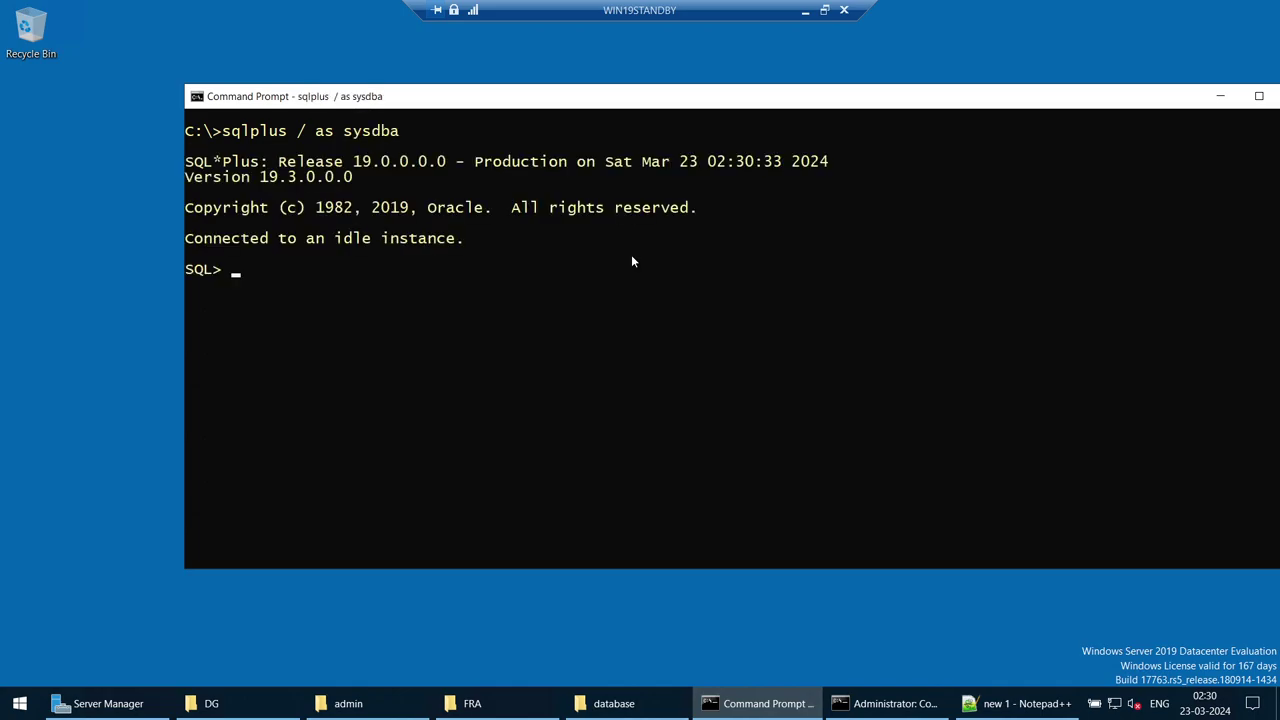
type("startup nomount;")
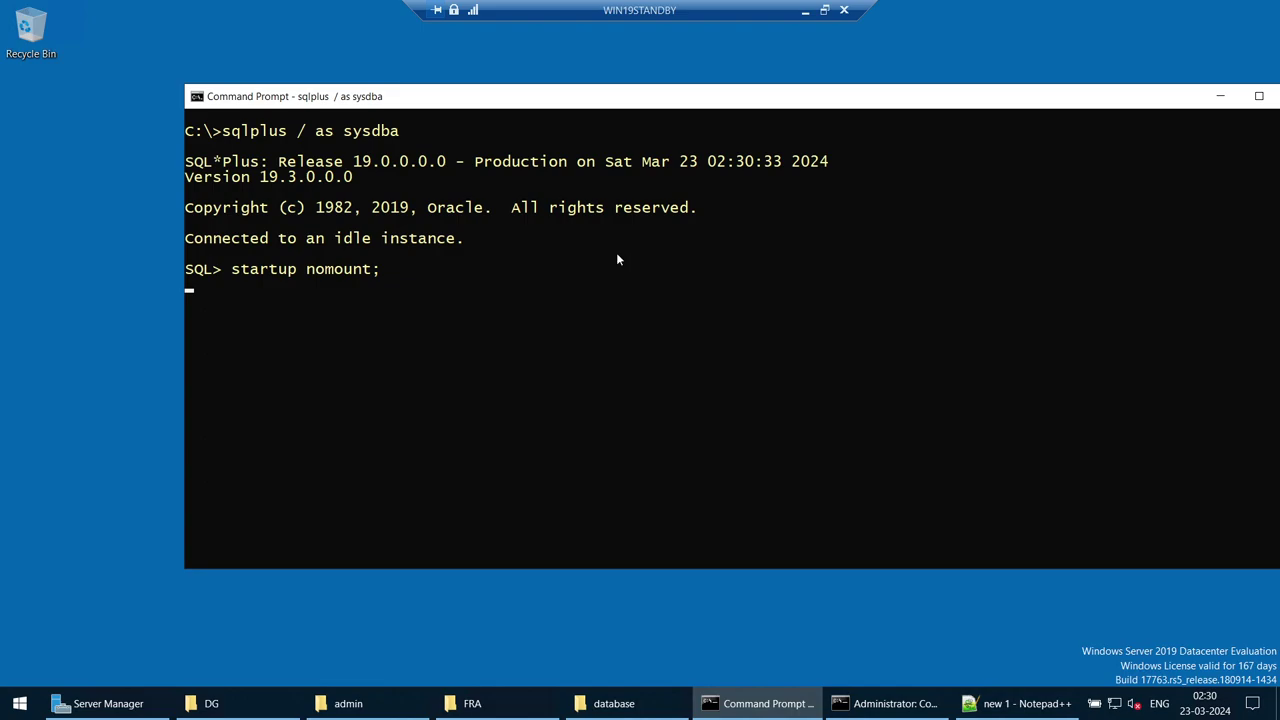
left_click_drag(717, 95, 606, 95)
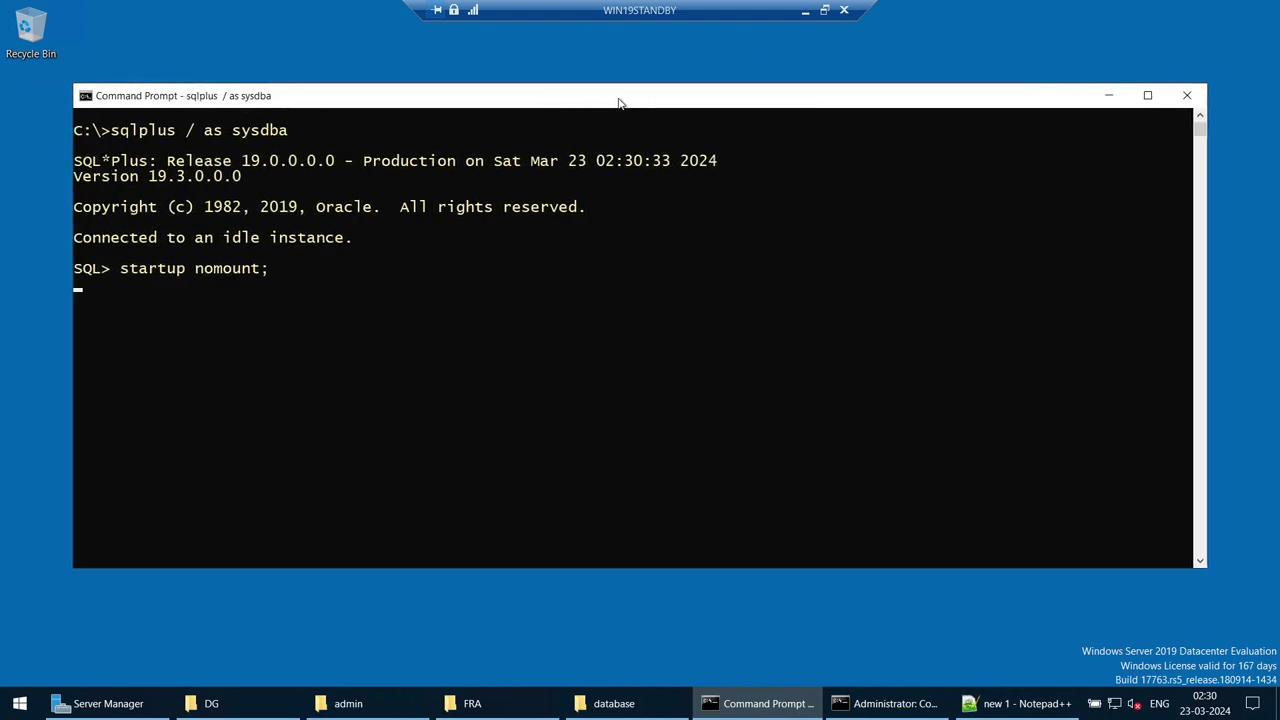
Step: Review the RMAN duplicate section of the host's Notepad++ script and the Duplicate Primary as Standby slide in Acrobat Reader
left_click(805, 12)
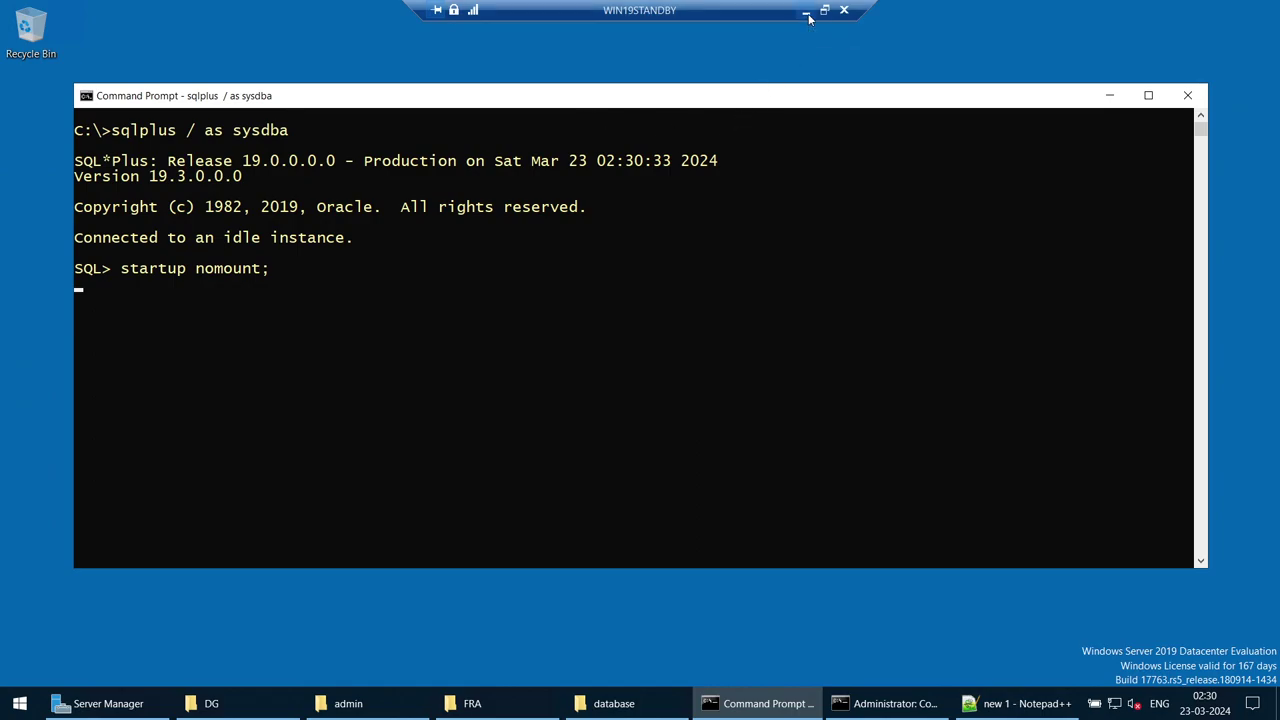
scroll(245, 430, "down", 4)
scroll(245, 430, "down", 2)
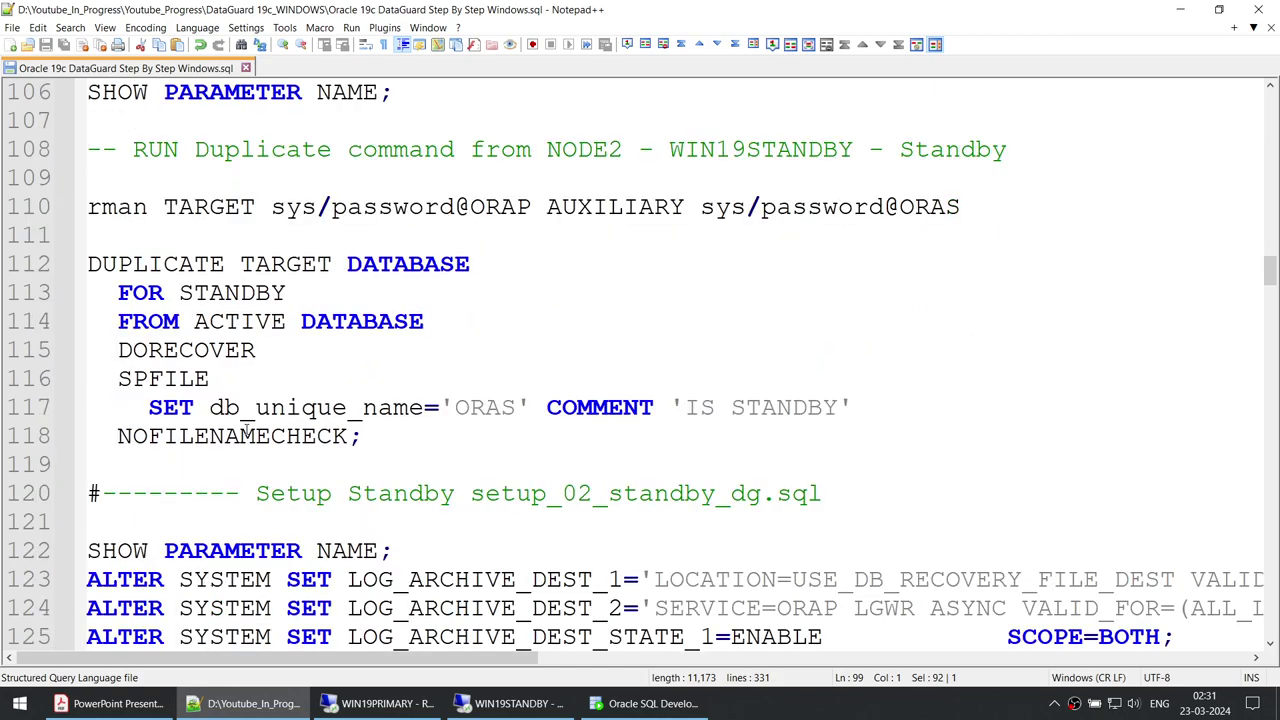
scroll(245, 430, "up", 1)
scroll(245, 430, "down", 2)
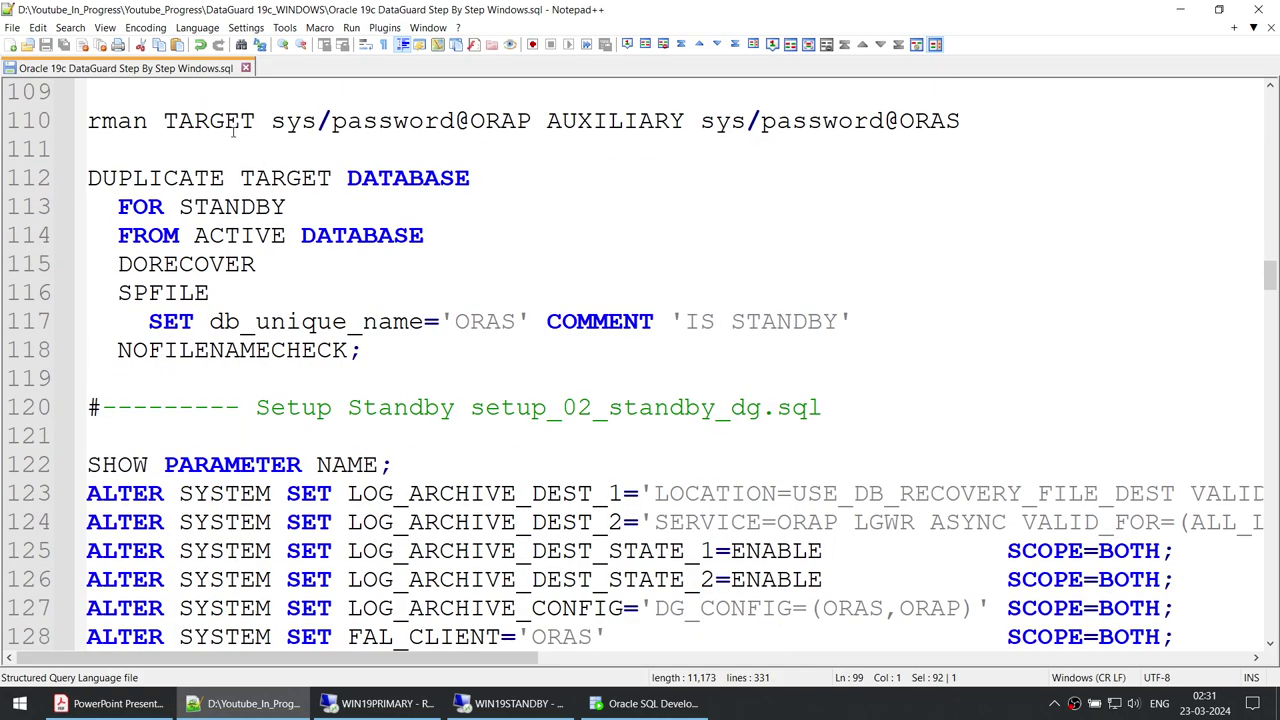
left_click(110, 703)
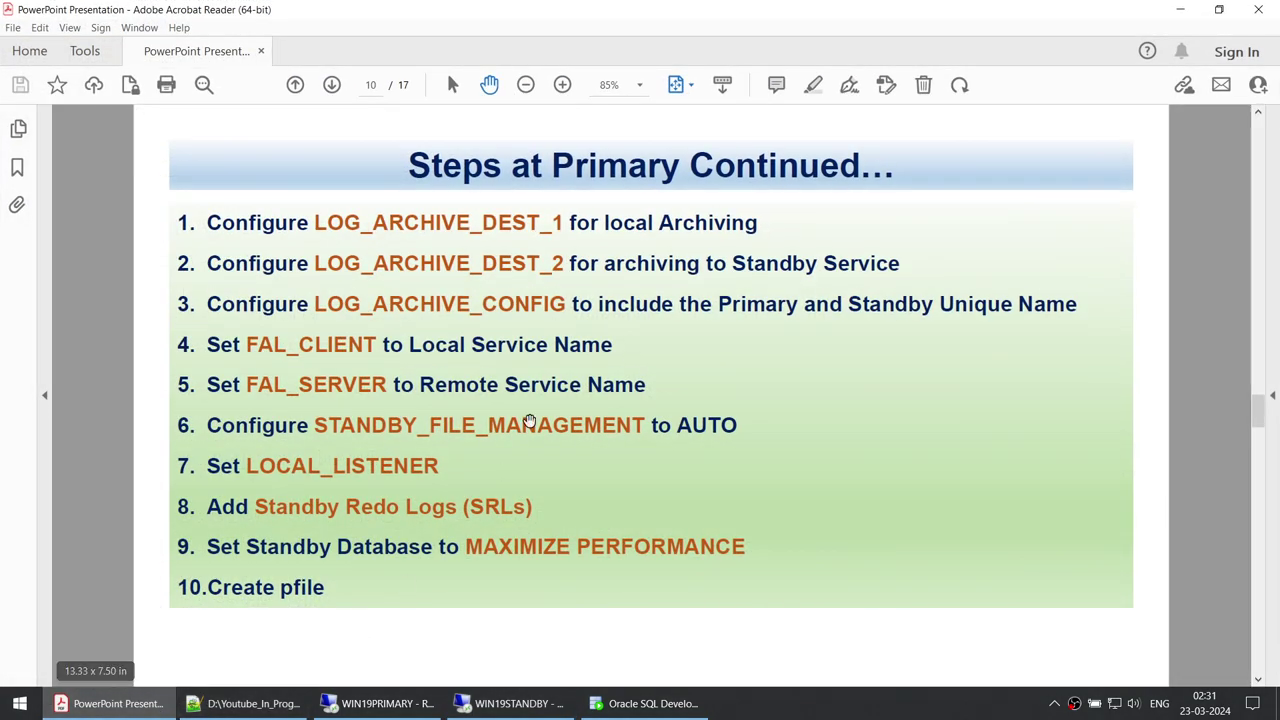
scroll(529, 422, "down", 1)
scroll(529, 422, "down", 1)
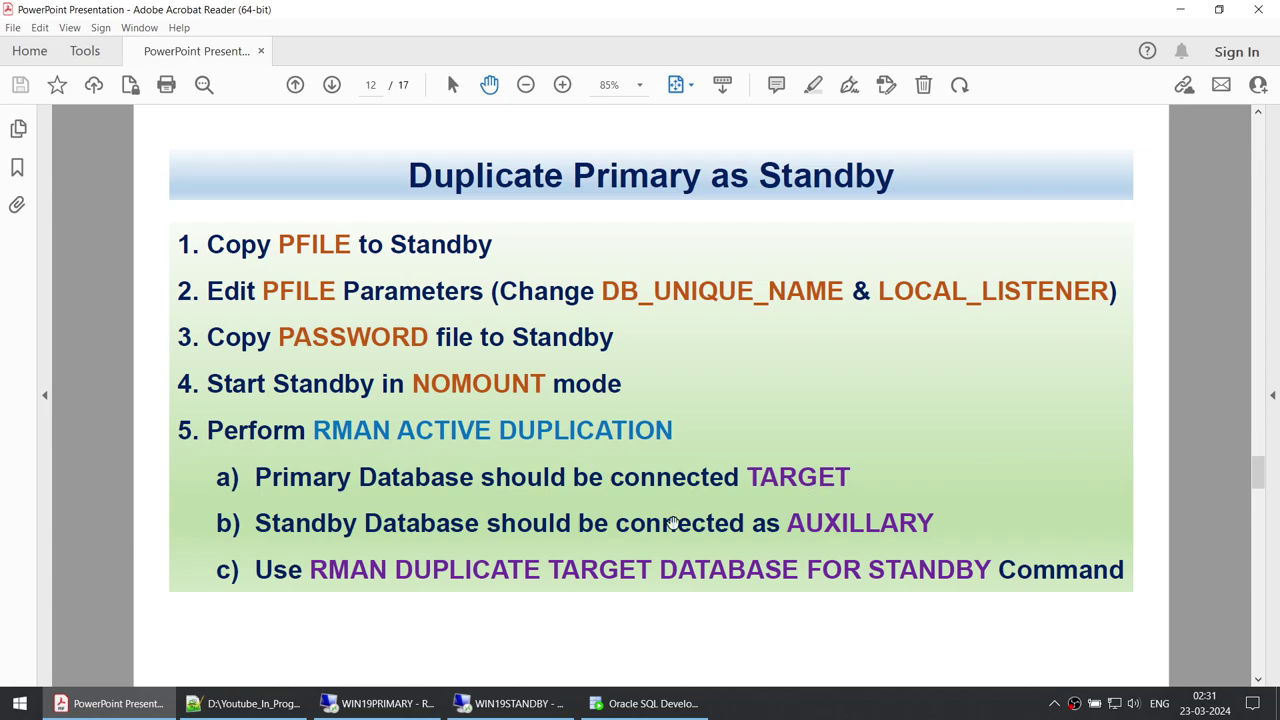
left_click(1180, 9)
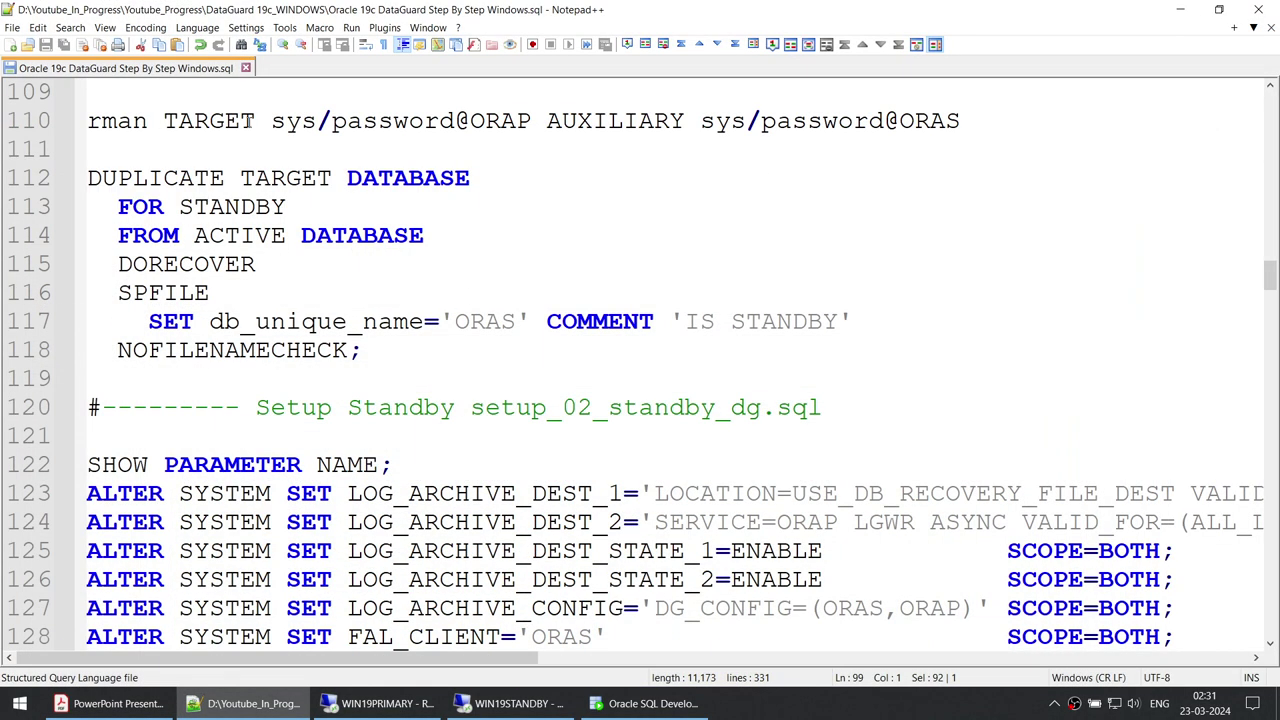
Step: Examine the TARGET and AUXILIARY connections in the script's rman command on line 110
double_click(500, 121)
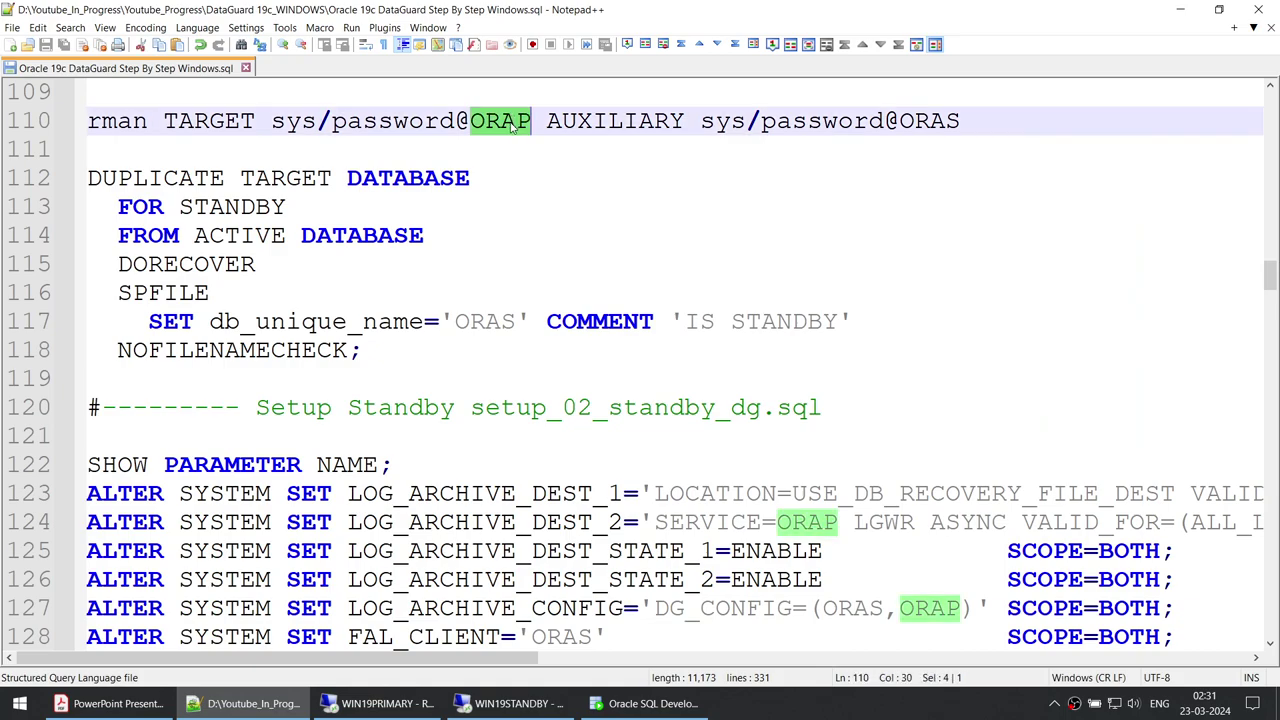
left_click(224, 121)
double_click(224, 121)
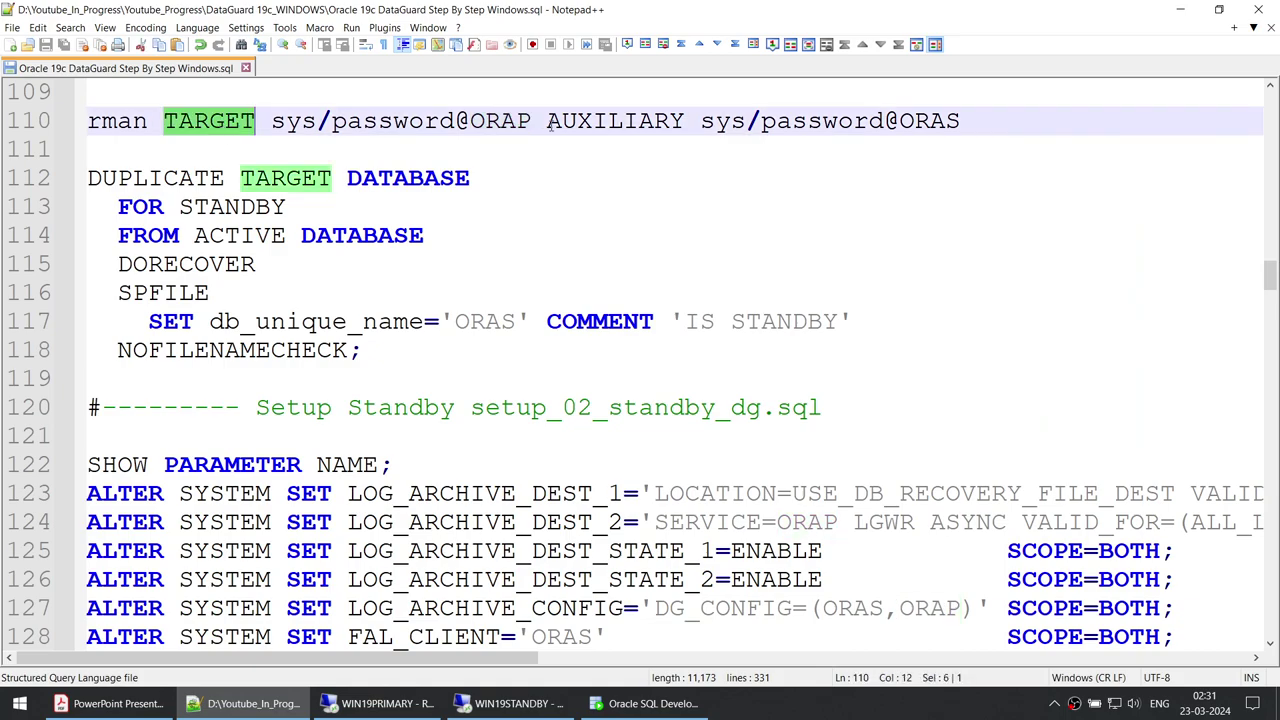
double_click(618, 121)
double_click(915, 121)
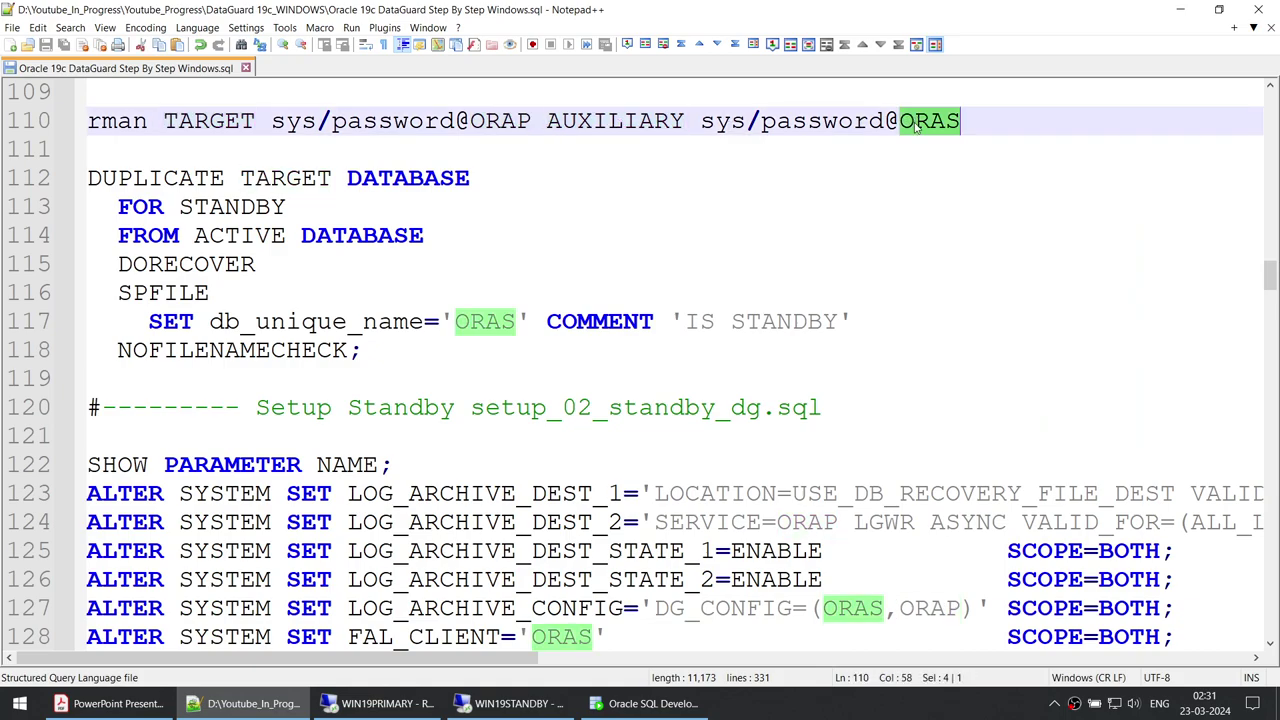
Step: Examine the DUPLICATE TARGET DATABASE command's clauses in the script, including STANDBY, ACTIVE, DORECOVER, SPFILE and db_unique_name
left_click(92, 180)
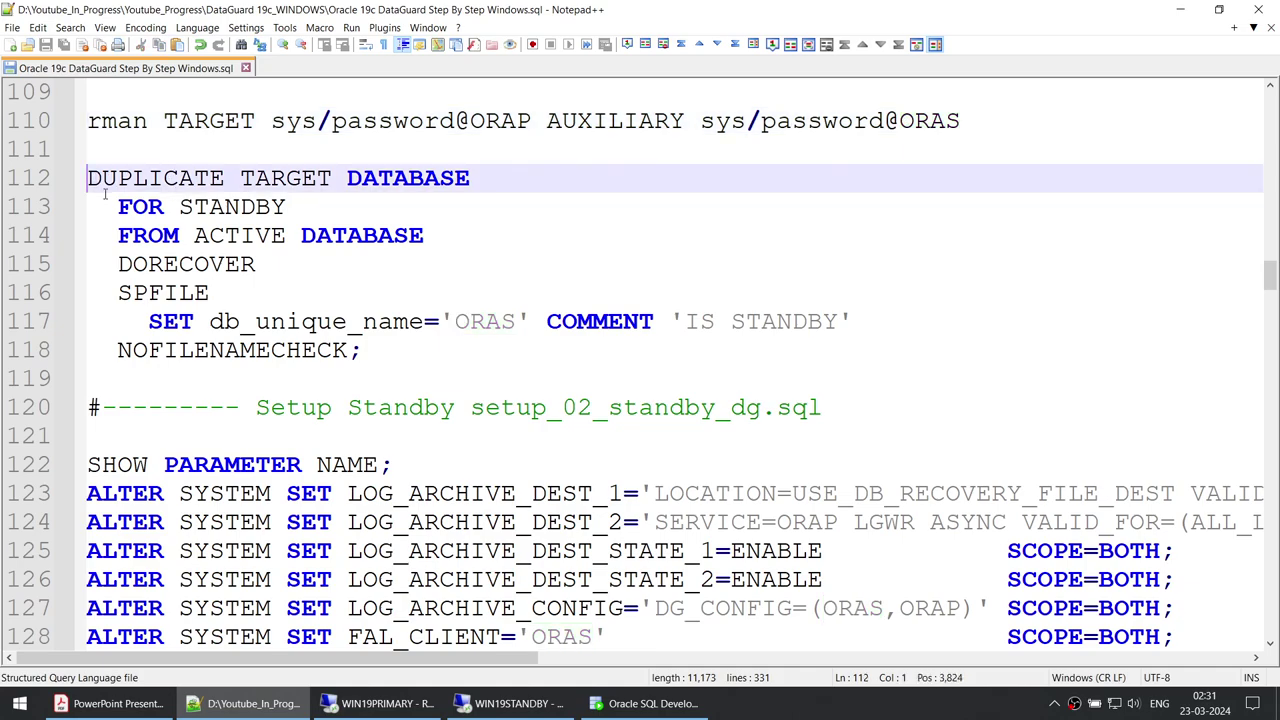
scroll(105, 194, "up", 3, "ctrl")
scroll(160, 240, "up", 1, "ctrl")
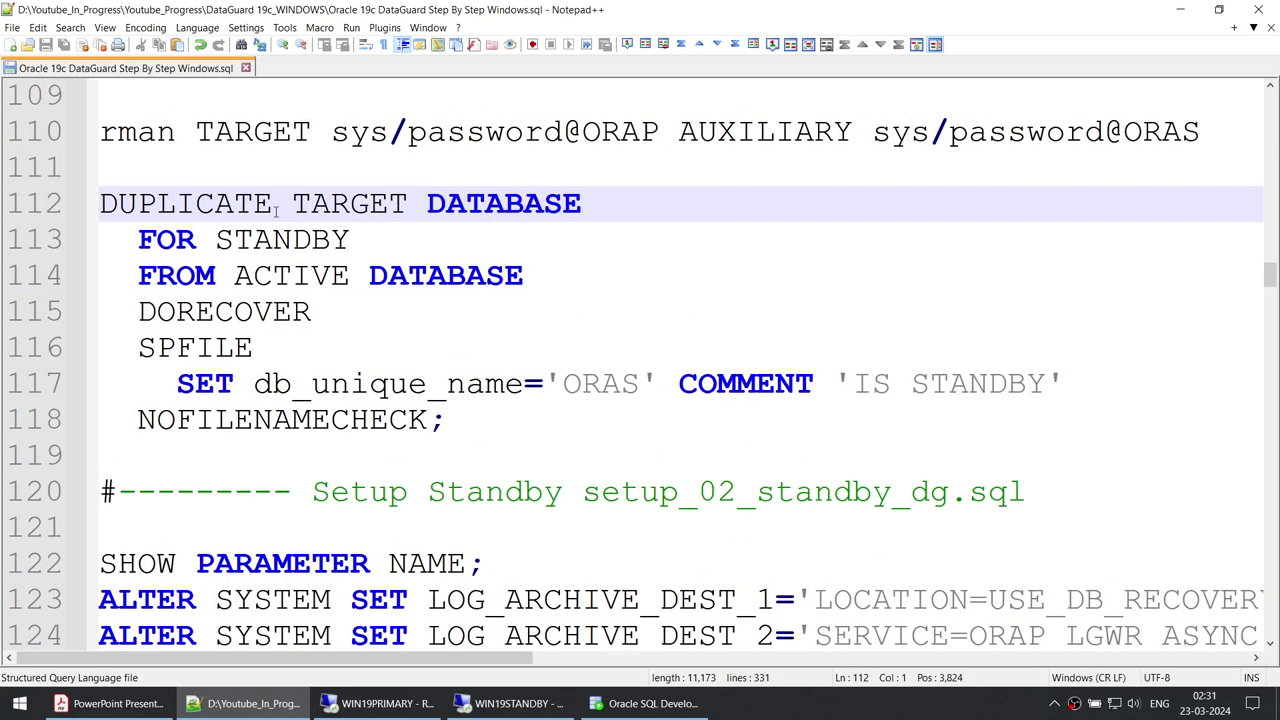
double_click(370, 197)
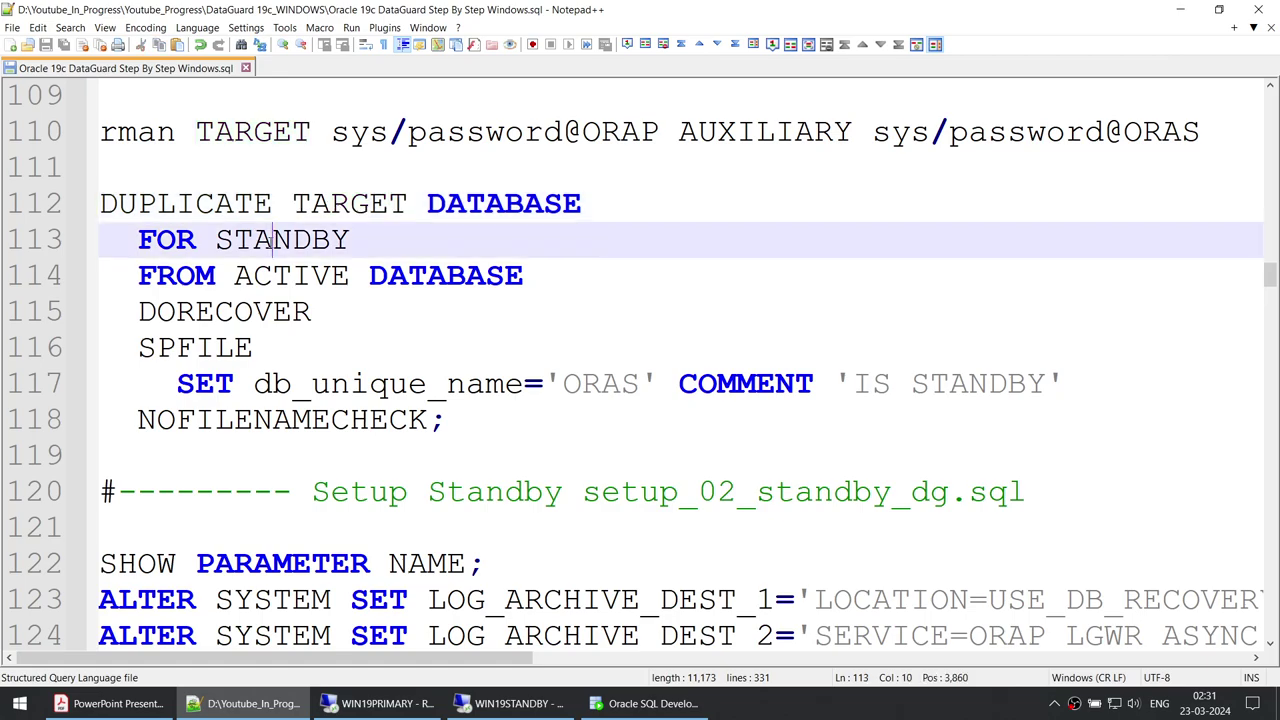
double_click(275, 240)
double_click(272, 276)
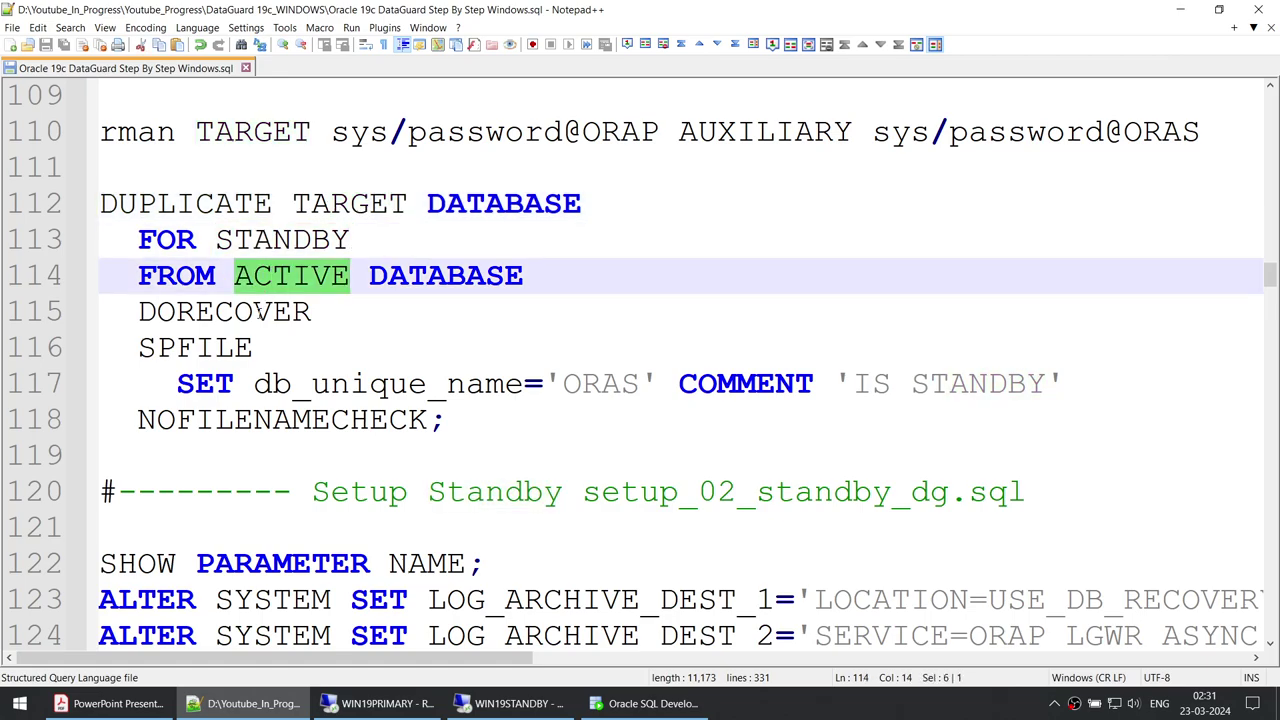
double_click(261, 311)
double_click(238, 347)
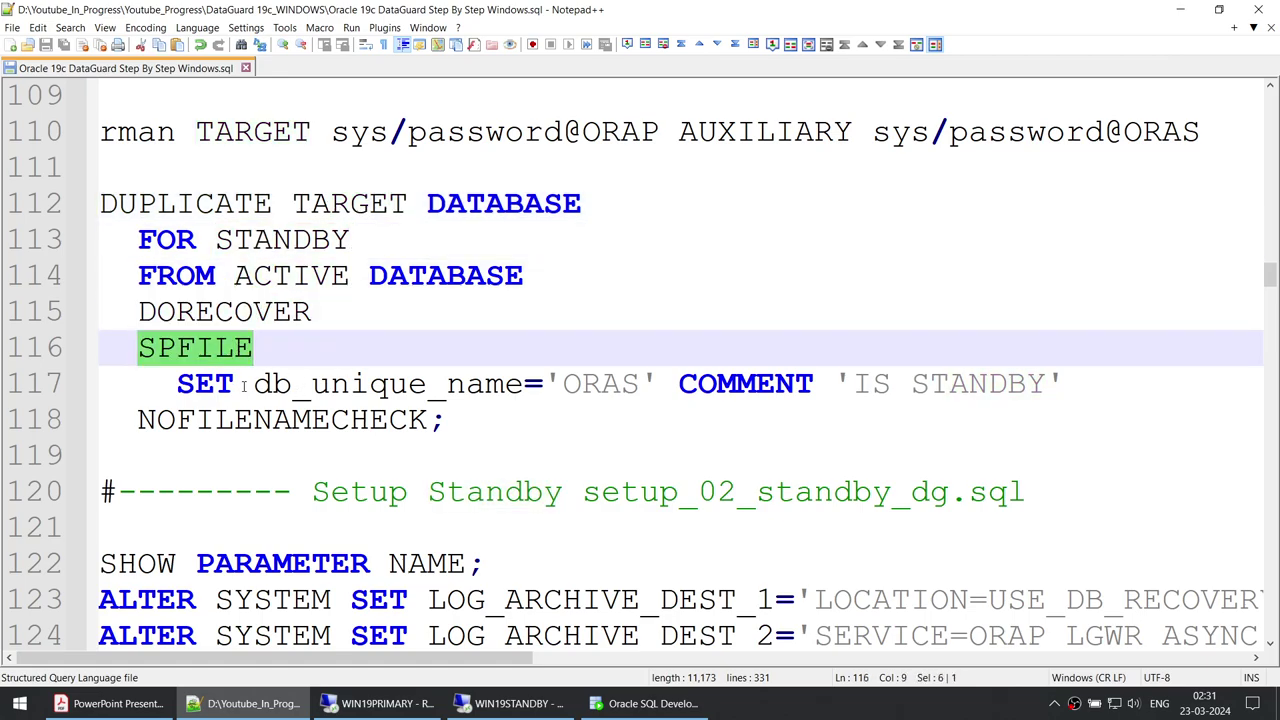
left_click_drag(254, 384, 640, 385)
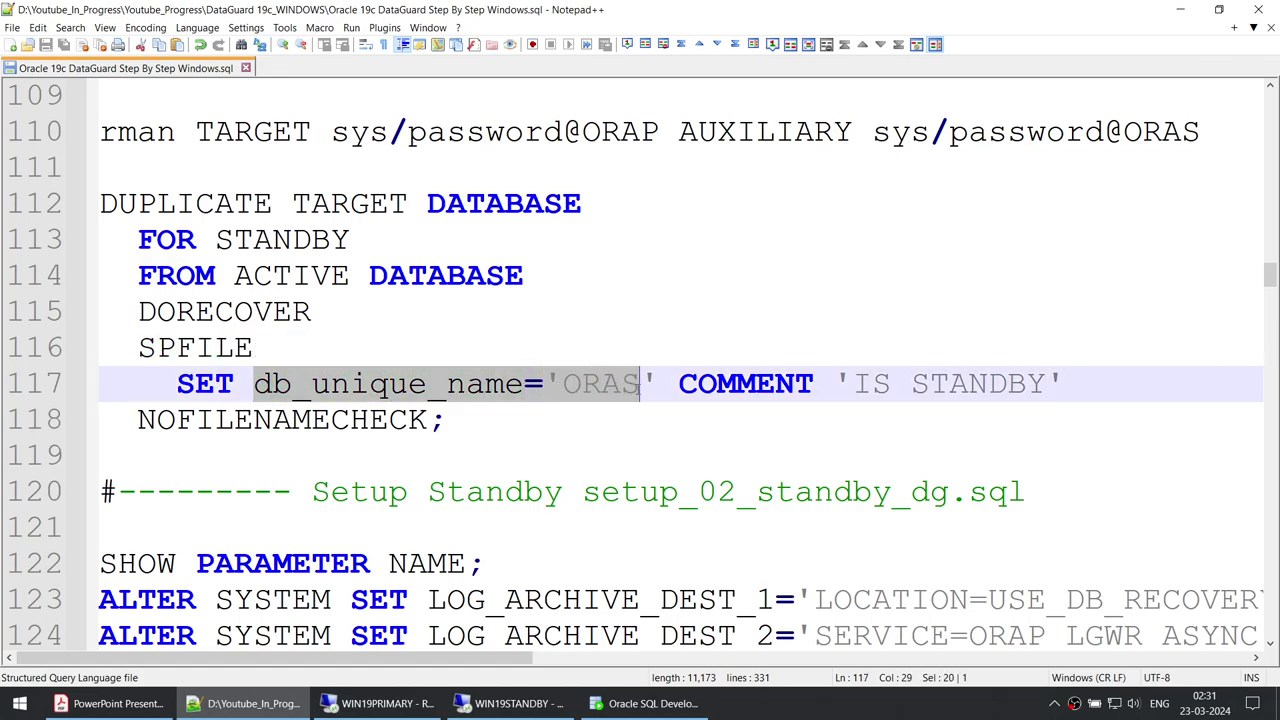
left_click_drag(180, 449, 75, 340)
Step: Select the script's rman connection line, switch to WIN19STANDBY and run alter system register; in the SQL*Plus session
left_click_drag(1219, 132, 89, 149)
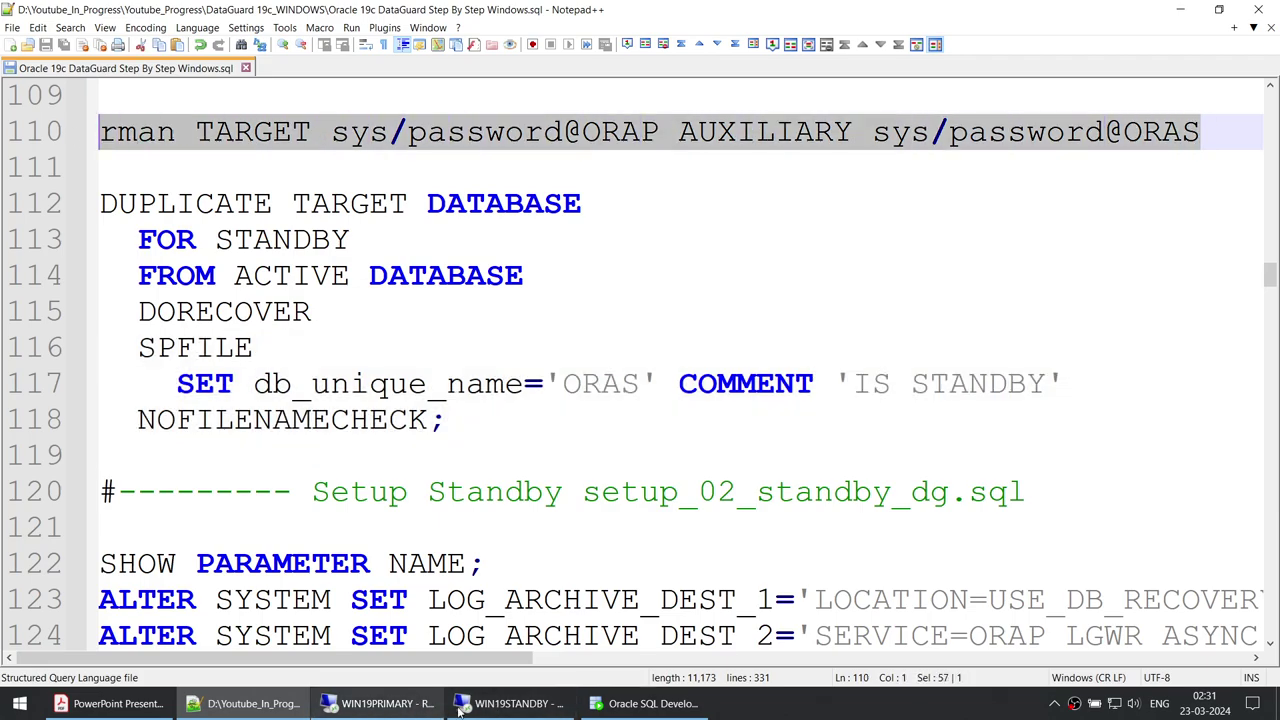
left_click(495, 705)
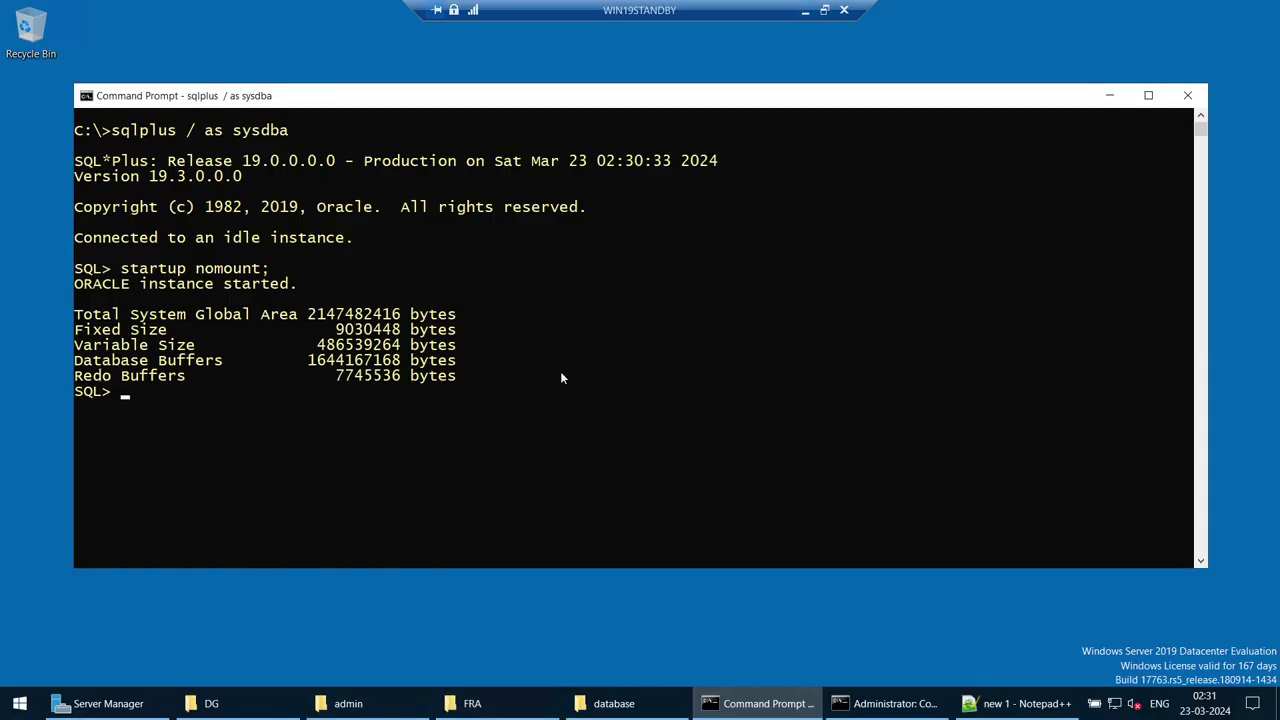
type("alter syst")
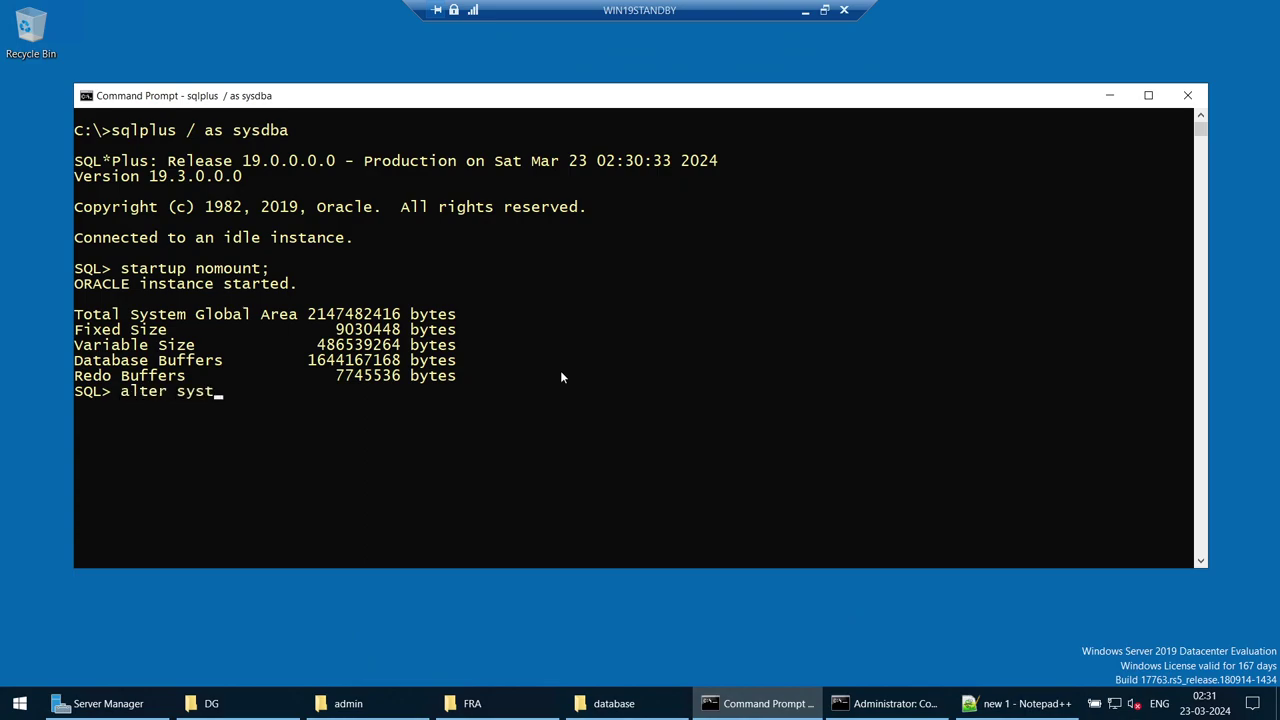
type("em register;")
key("Return")
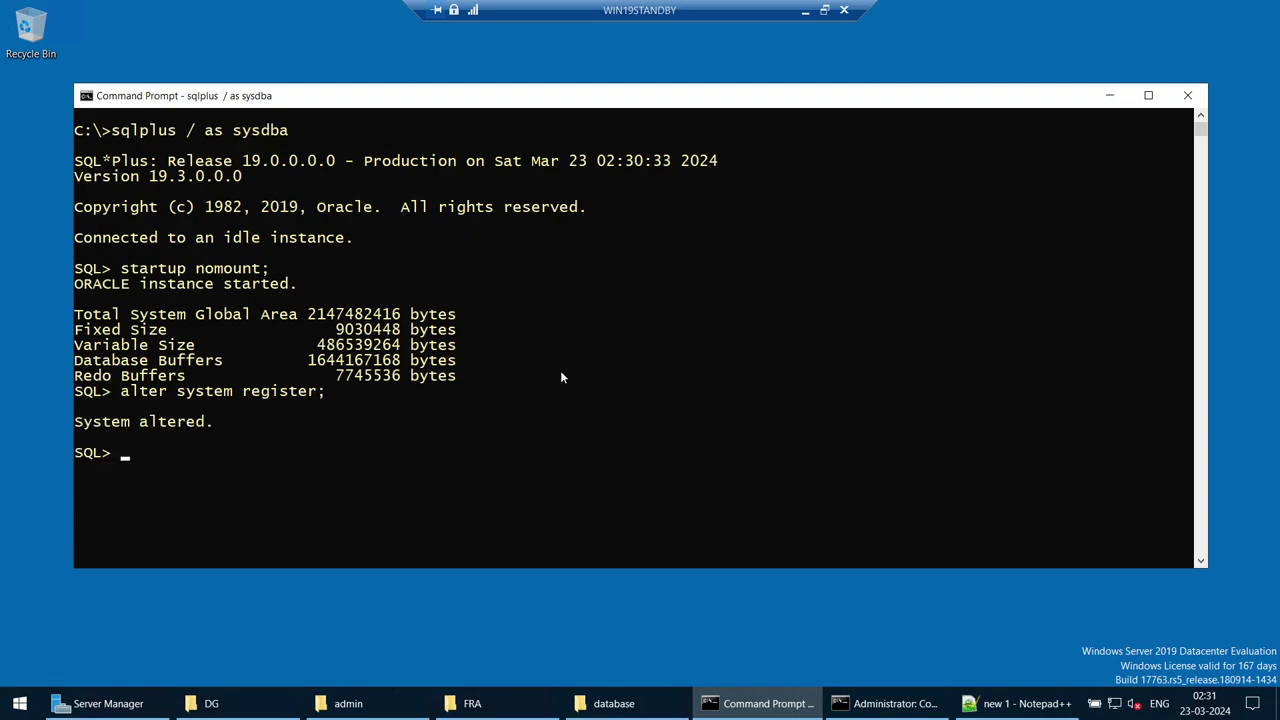
Step: Check the standby listener with lsnrctl status in the administrator prompt and minimize both command windows
left_click(888, 703)
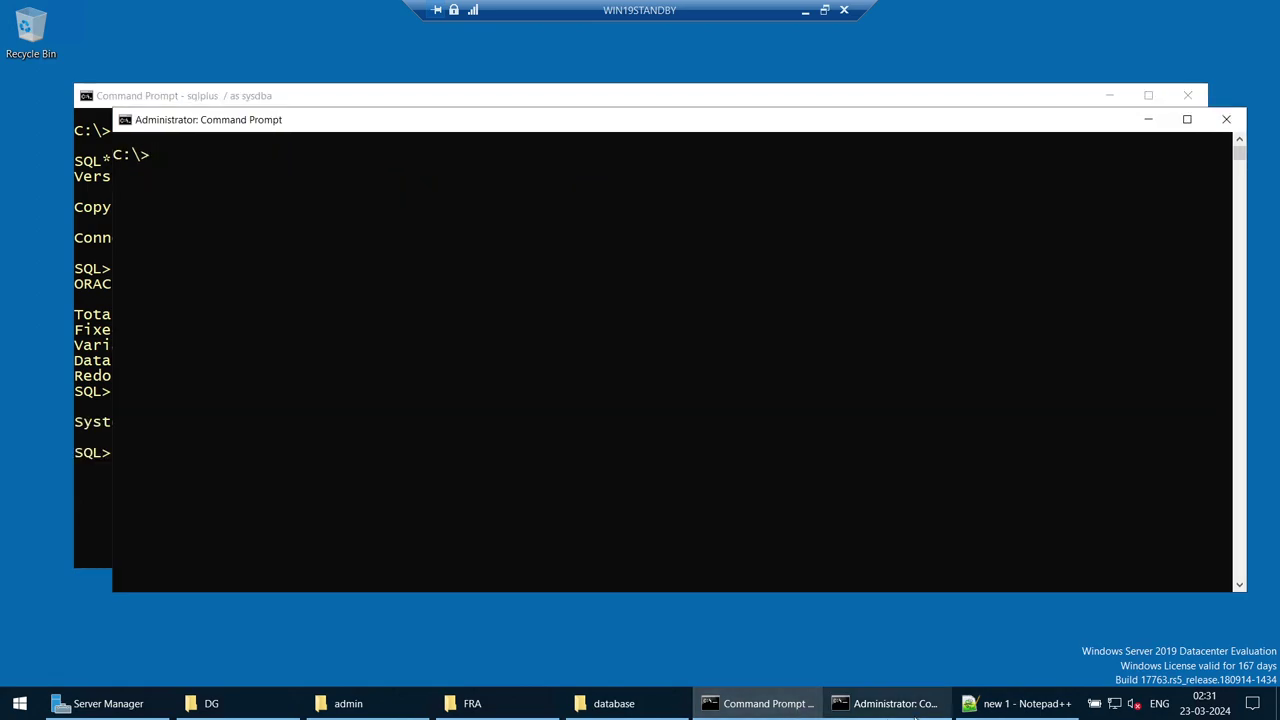
left_click(1111, 96)
left_click(882, 247)
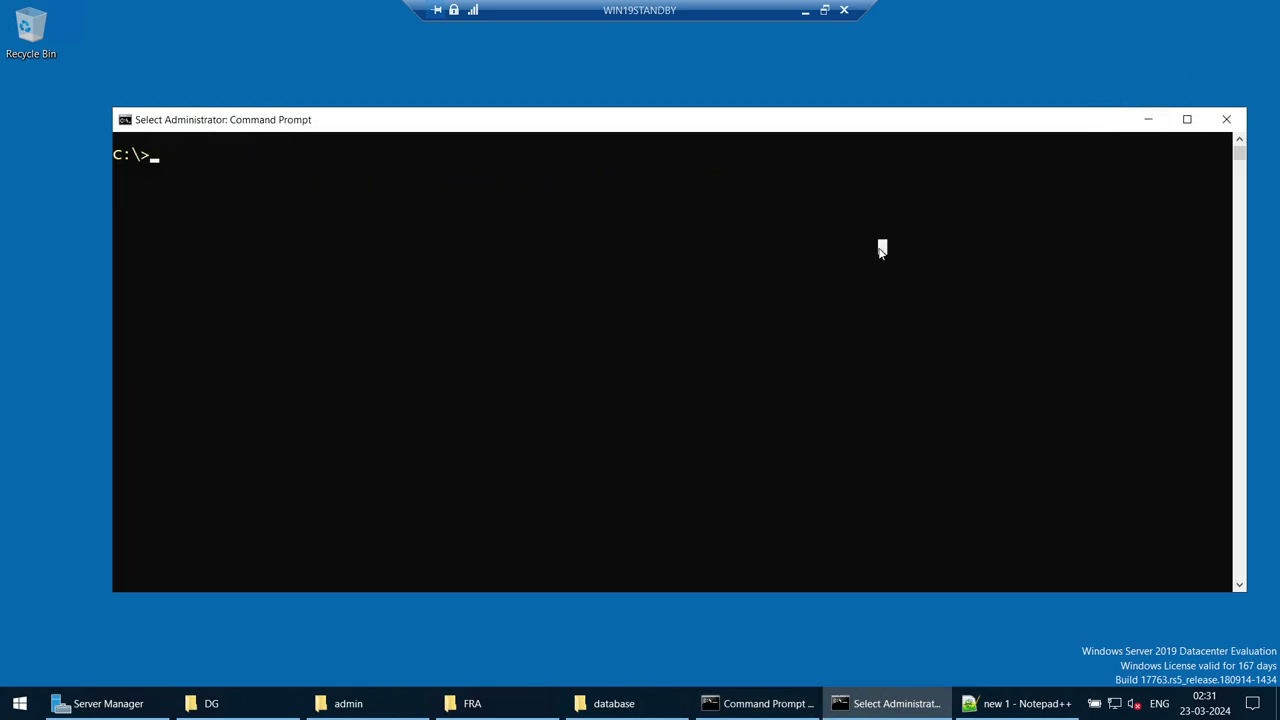
type("lsnrctl ")
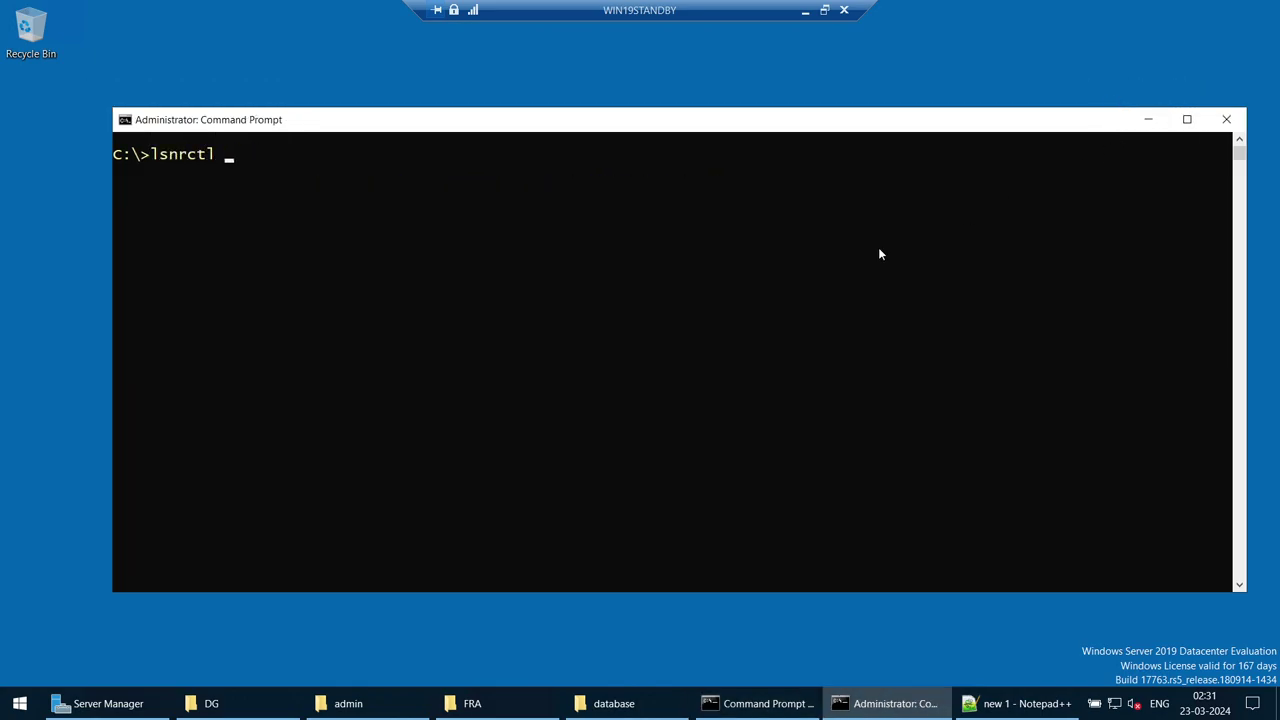
type("status")
key("Return")
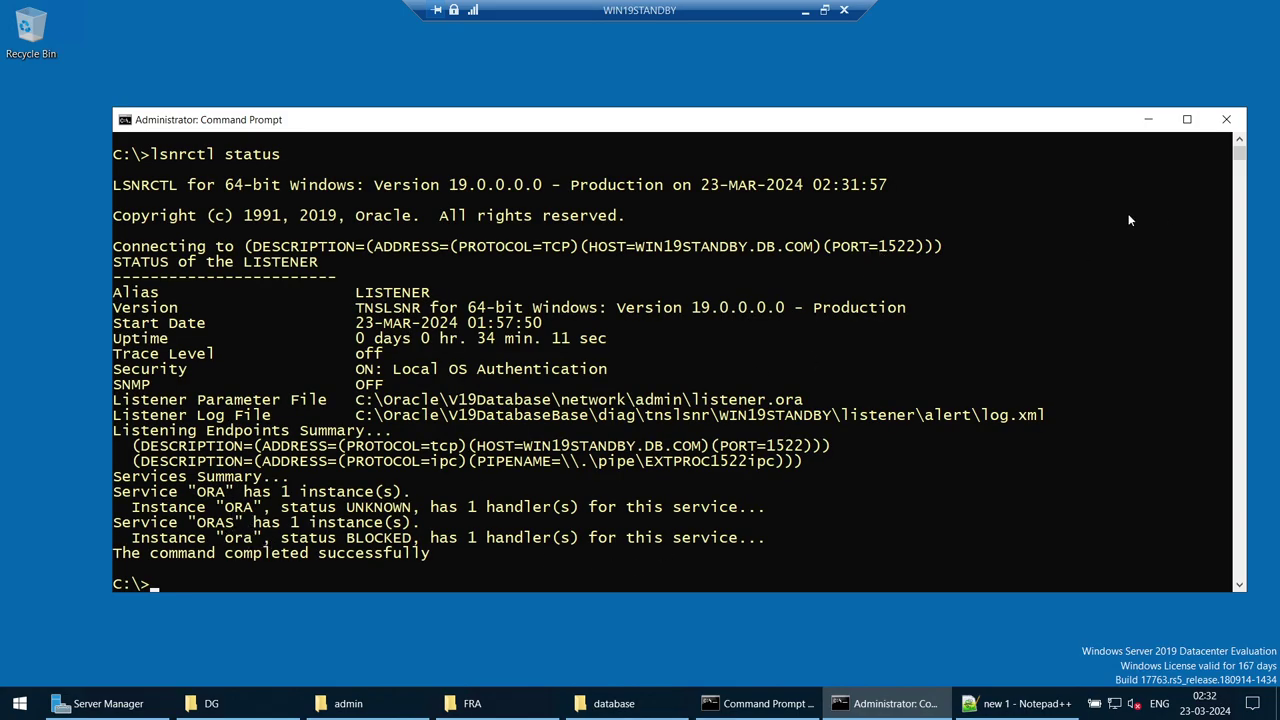
left_click(1150, 120)
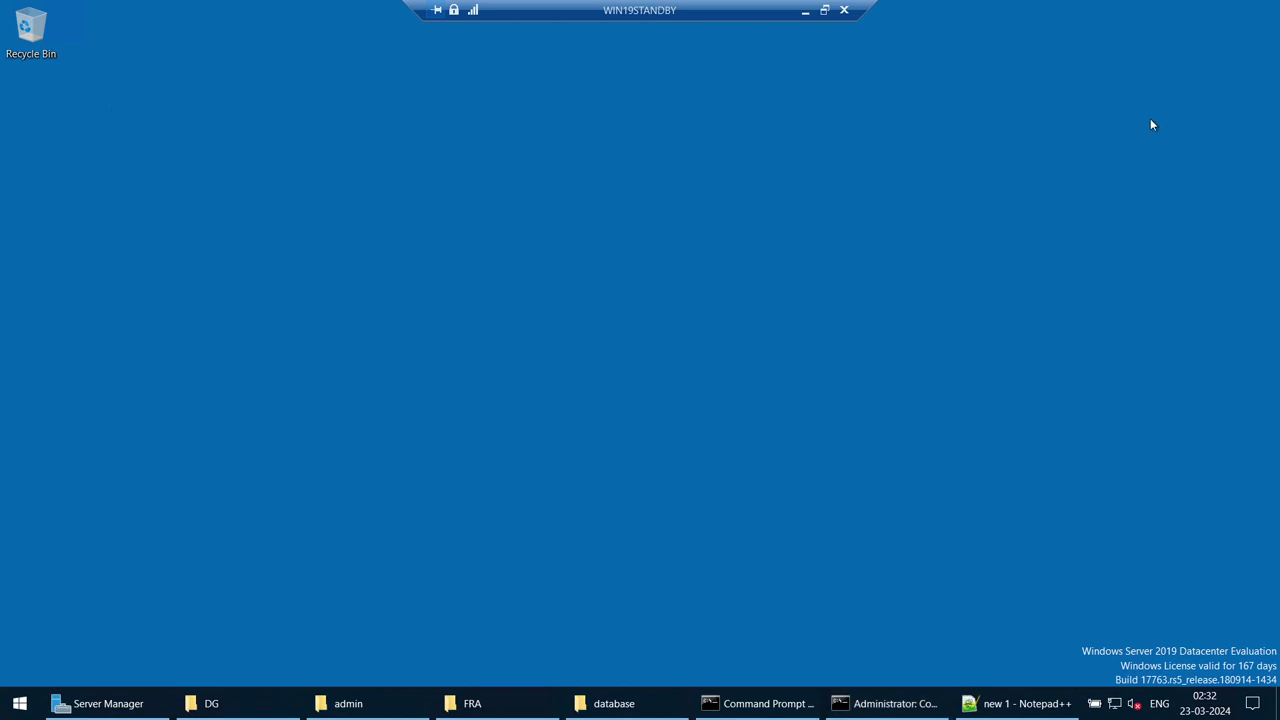
Step: Open a new non-administrator Command Prompt on WIN19STANDBY, change its directory to C:\ and clear its screen
left_click(750, 703)
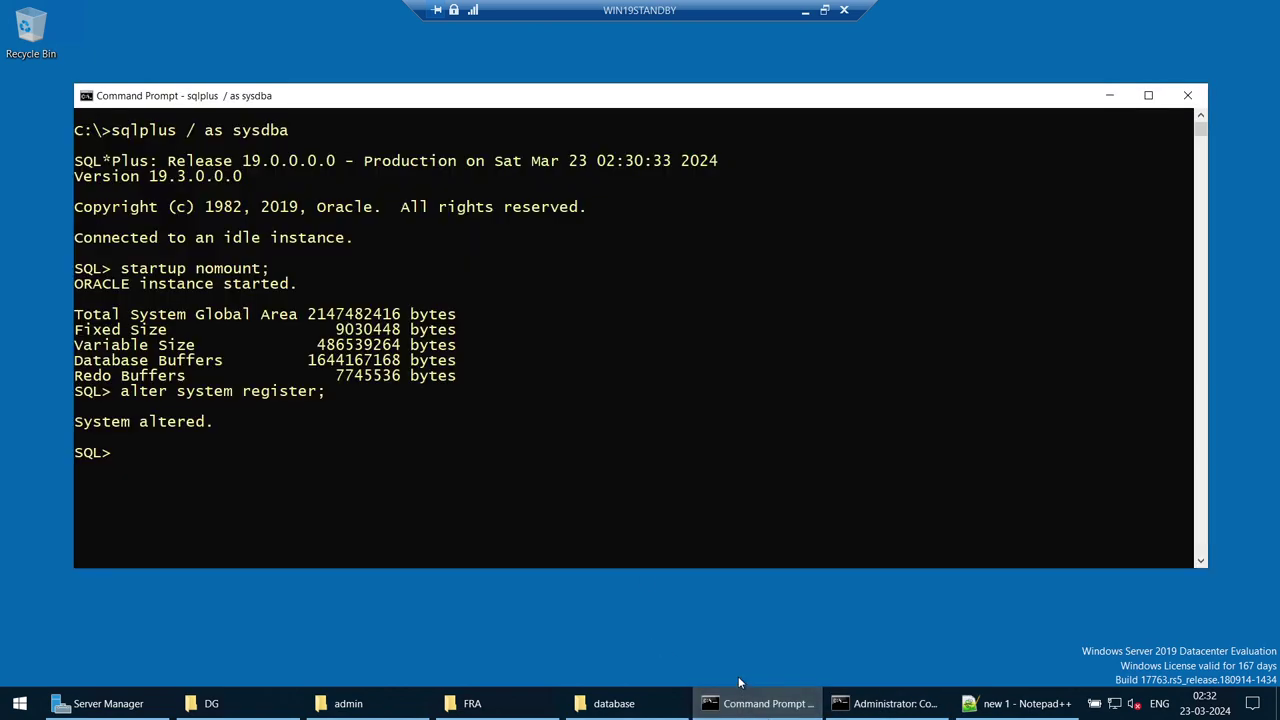
left_click(1093, 103)
key("super")
type("cmd")
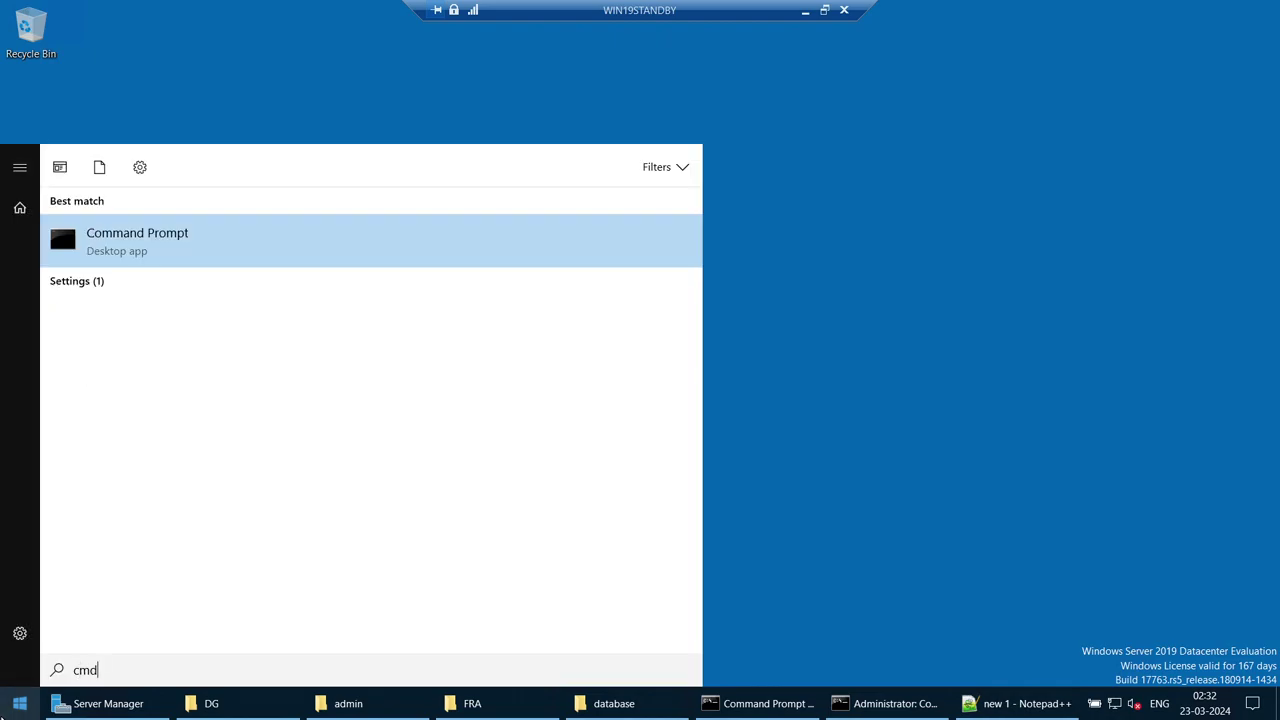
key("Return")
type("cd ..")
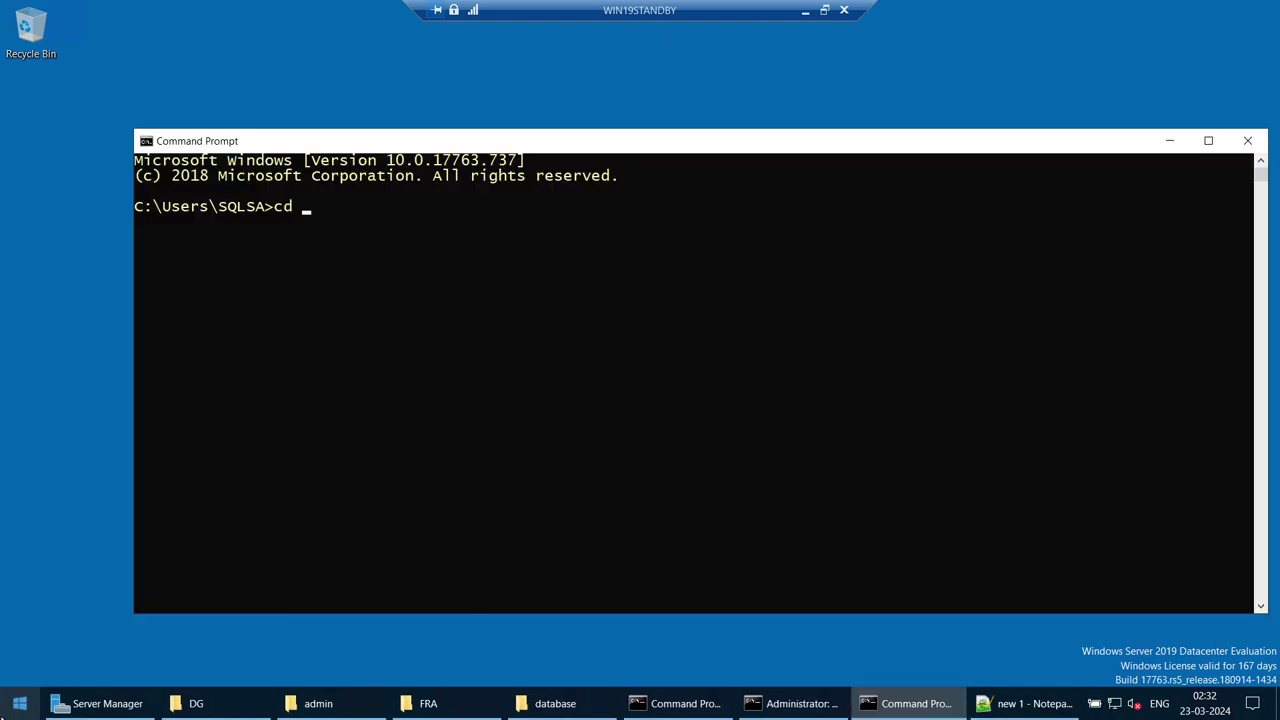
key("Return")
type("cd ..")
key("Return")
type("cls")
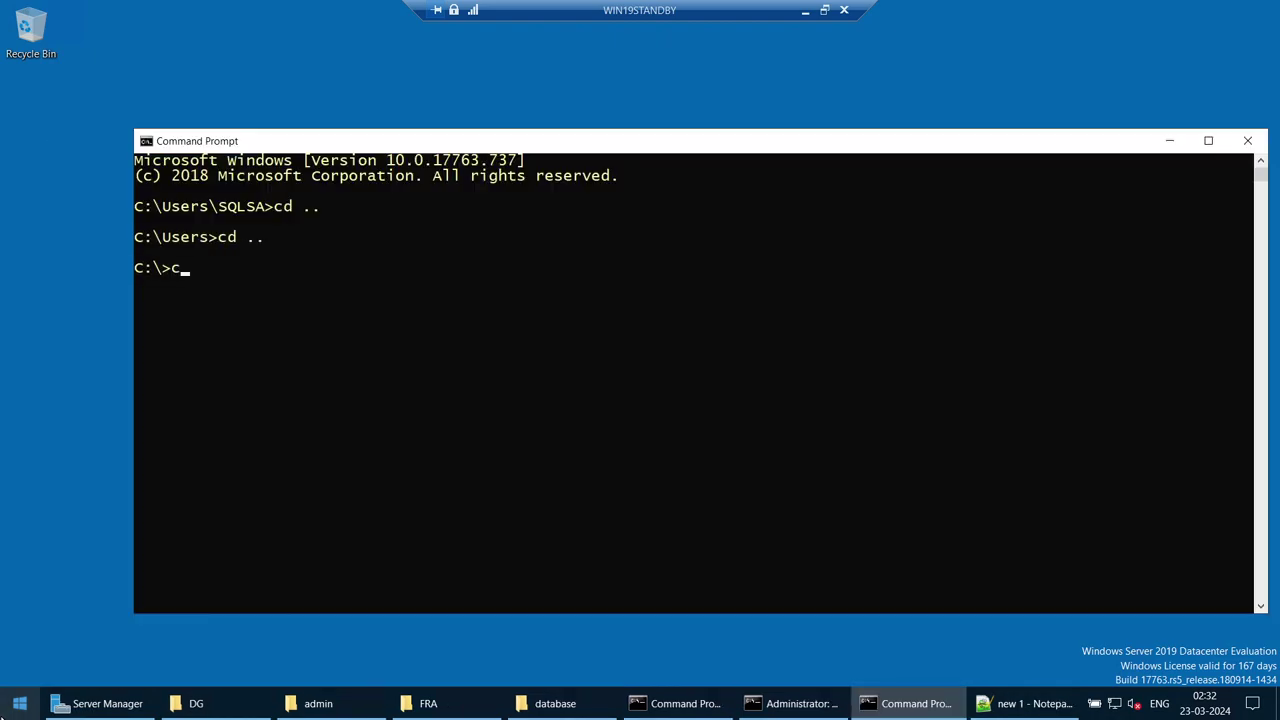
key("Return")
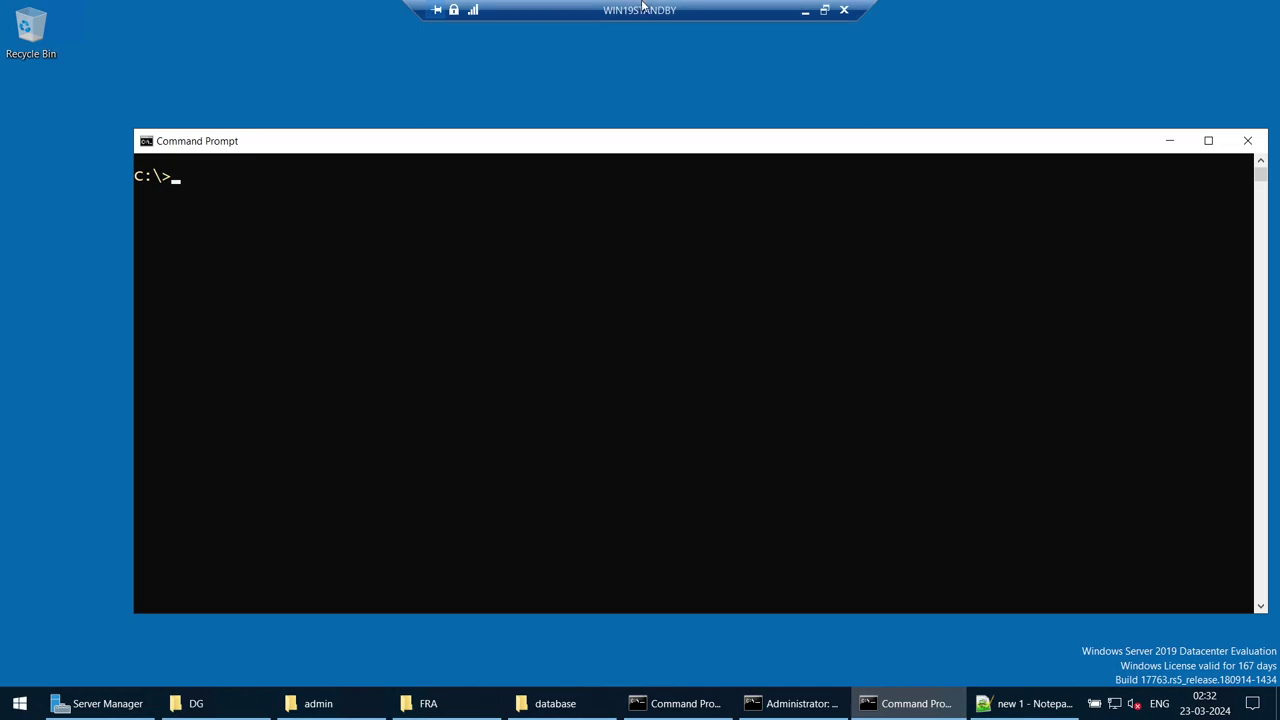
Step: Copy the script's rman line and run it in WIN19STANDBY's new prompt, connecting to TARGET ORAP and AUXILIARY ORAS with the sys password
left_click(805, 10)
right_click(530, 134)
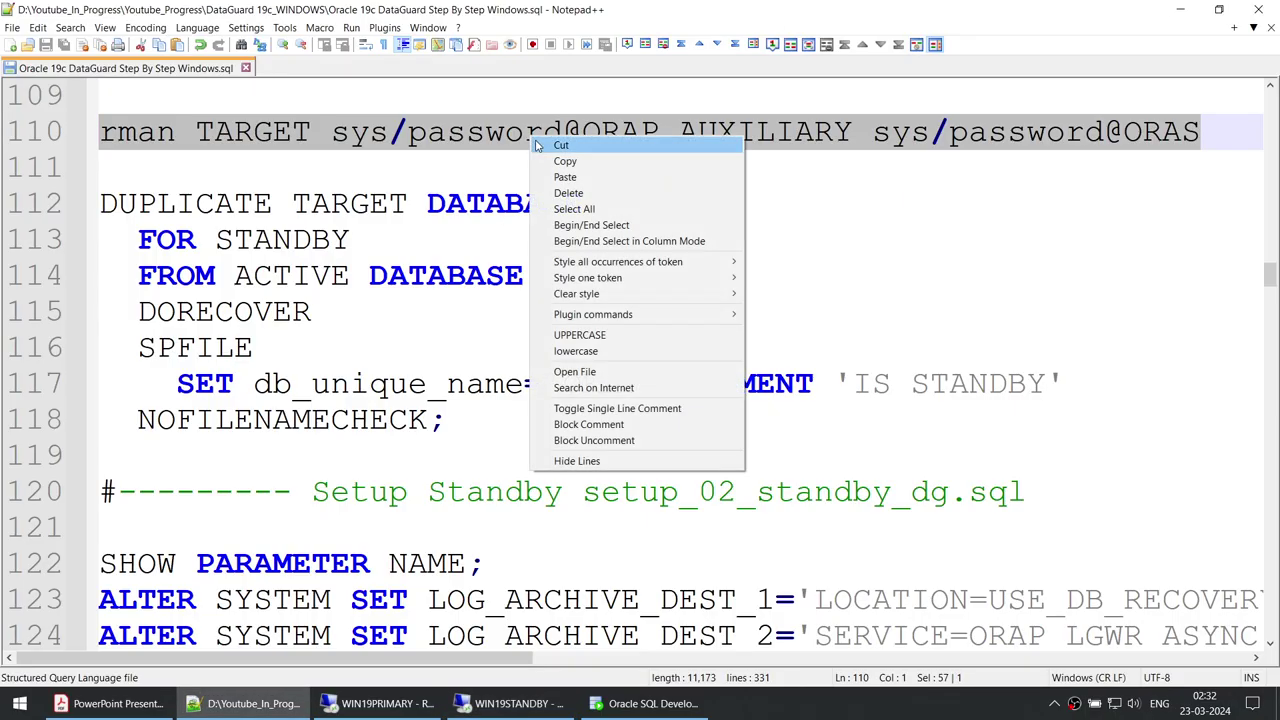
left_click(558, 160)
left_click(515, 703)
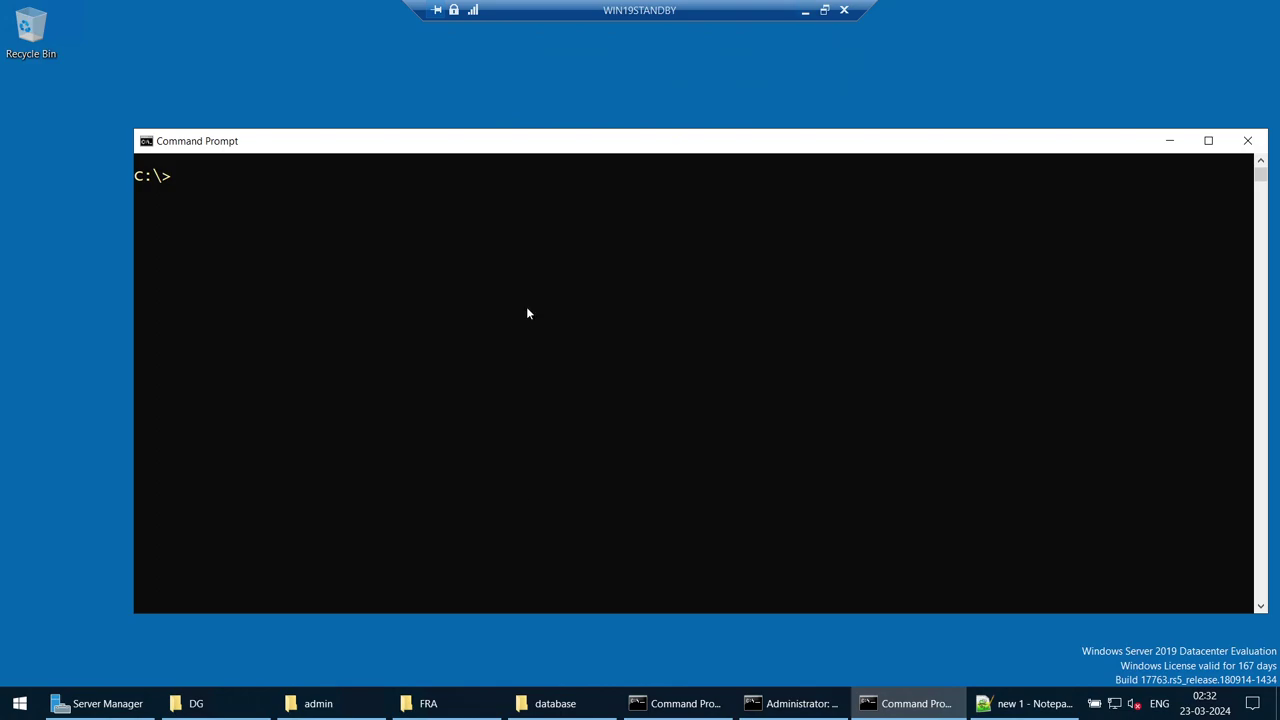
left_click_drag(643, 147, 590, 113)
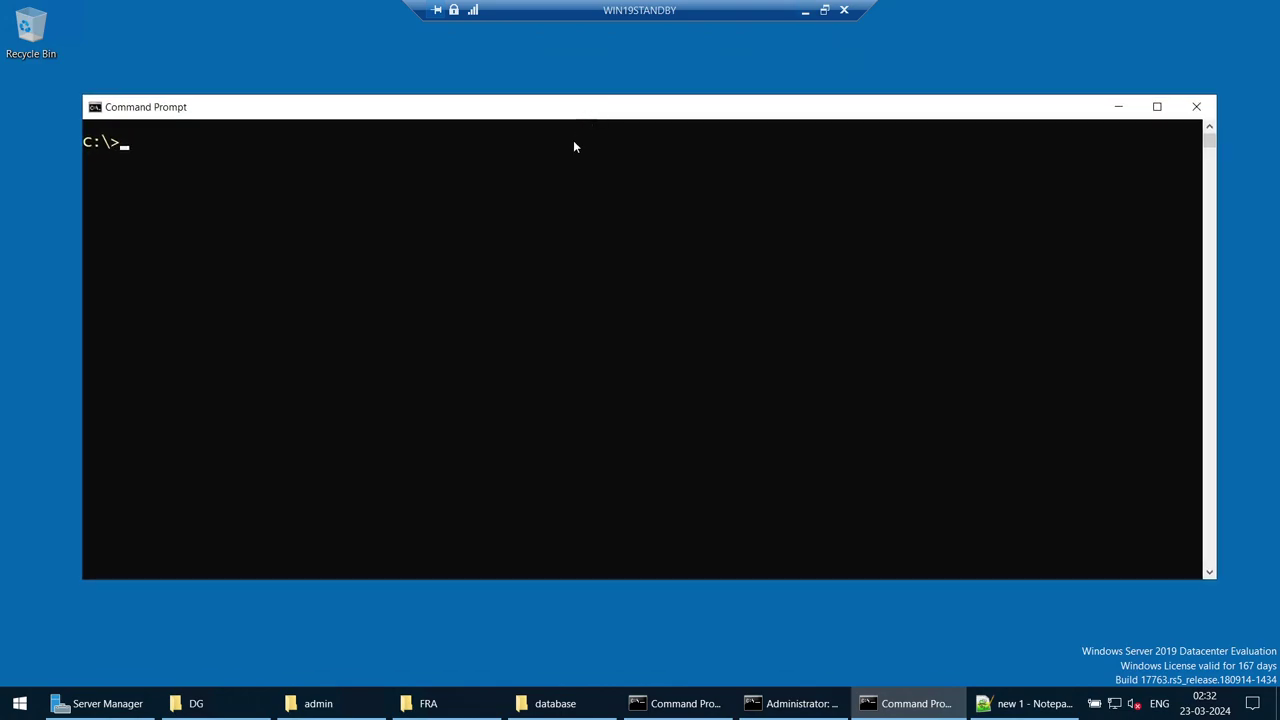
key("ctrl+v")
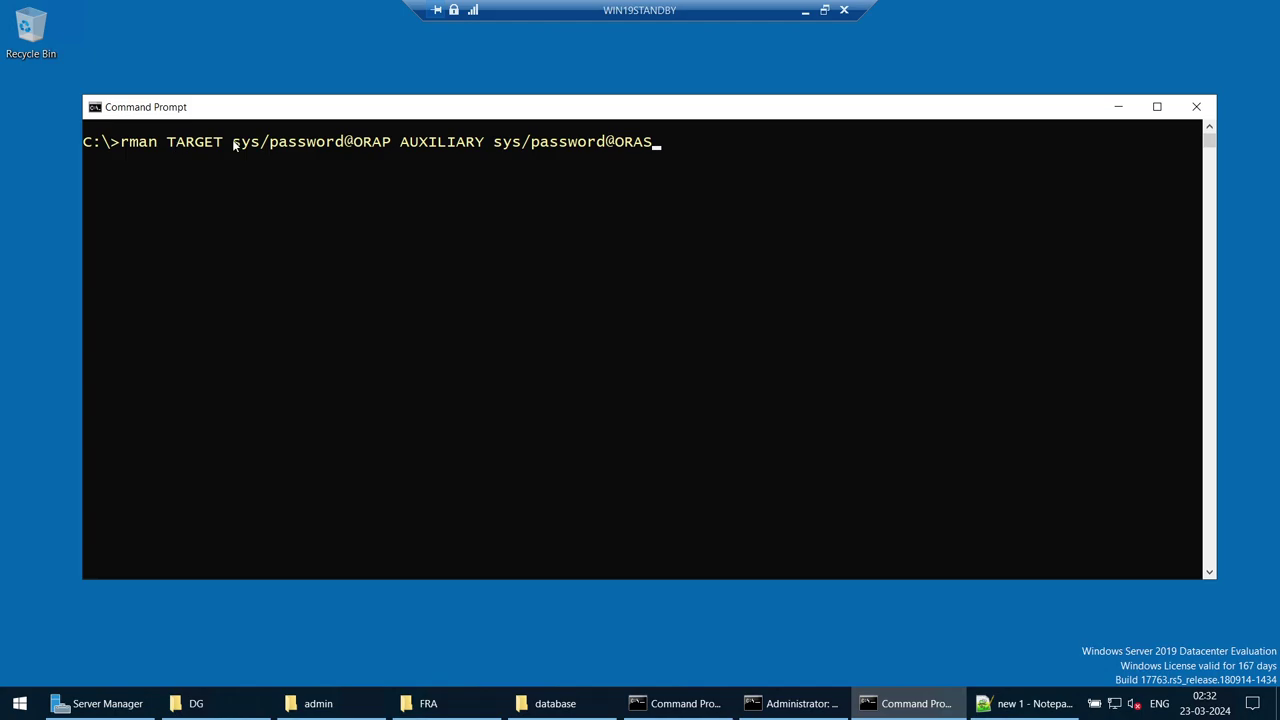
key("Return")
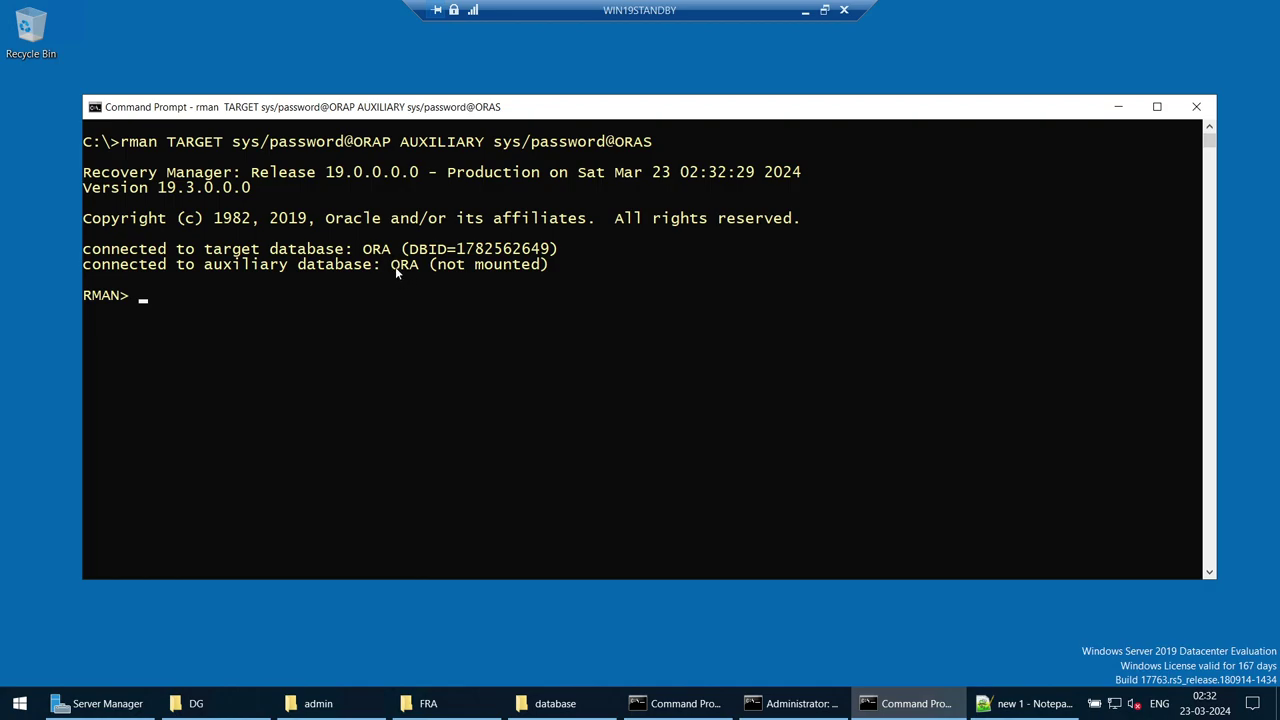
left_click_drag(395, 266, 545, 266)
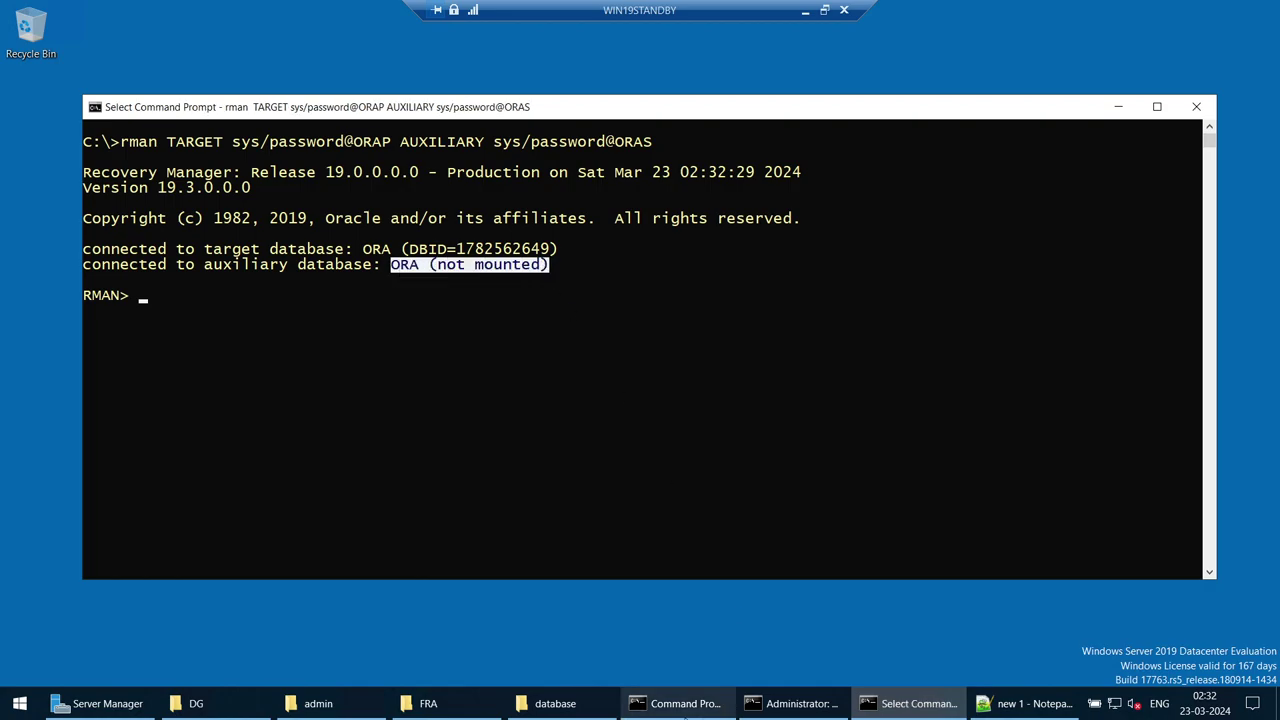
Step: Check the other command window, then examine the target and auxiliary database connection lines in RMAN on WIN19STANDBY
left_click(685, 703)
left_click_drag(124, 272, 284, 270)
left_click(1109, 95)
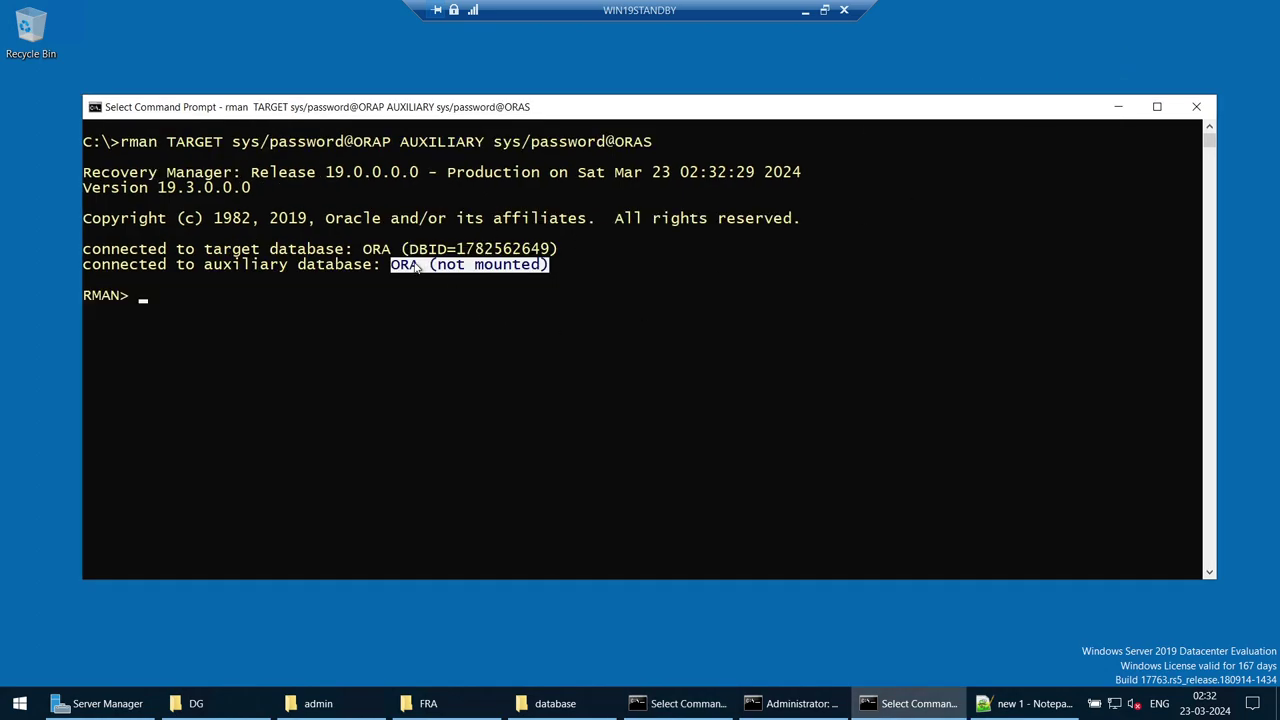
left_click_drag(430, 266, 556, 268)
left_click_drag(213, 249, 250, 252)
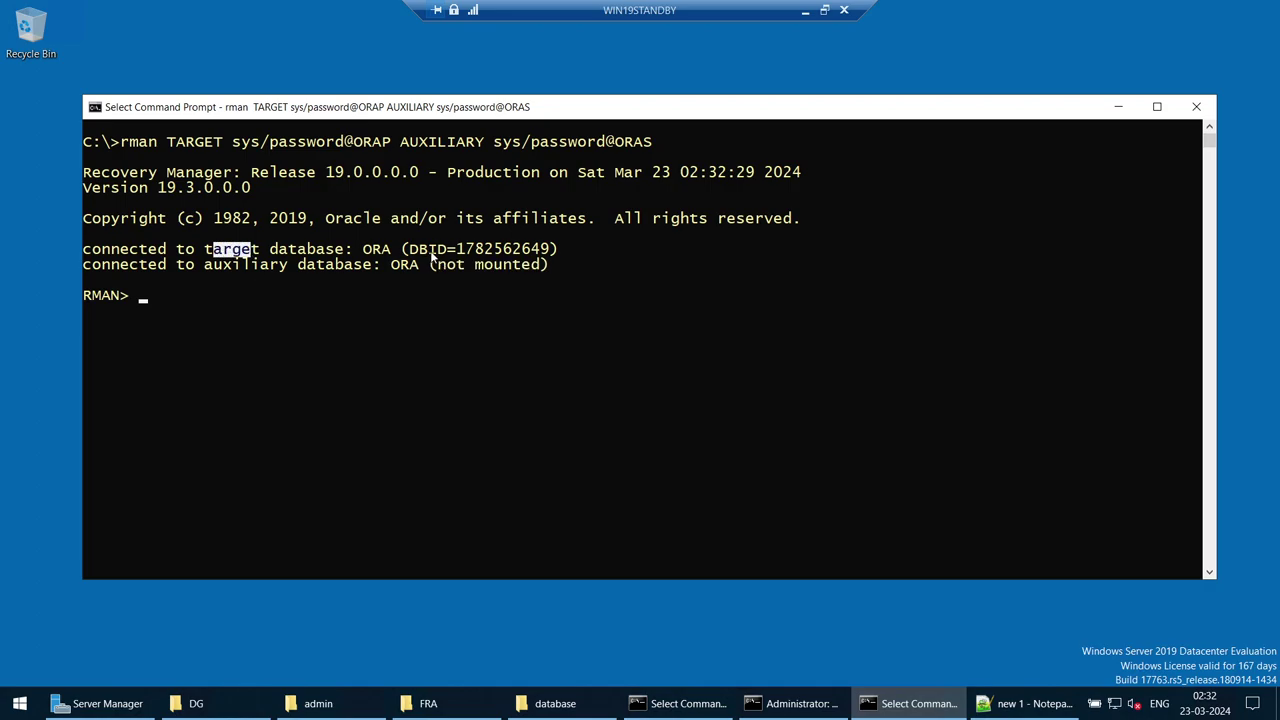
left_click_drag(409, 249, 552, 249)
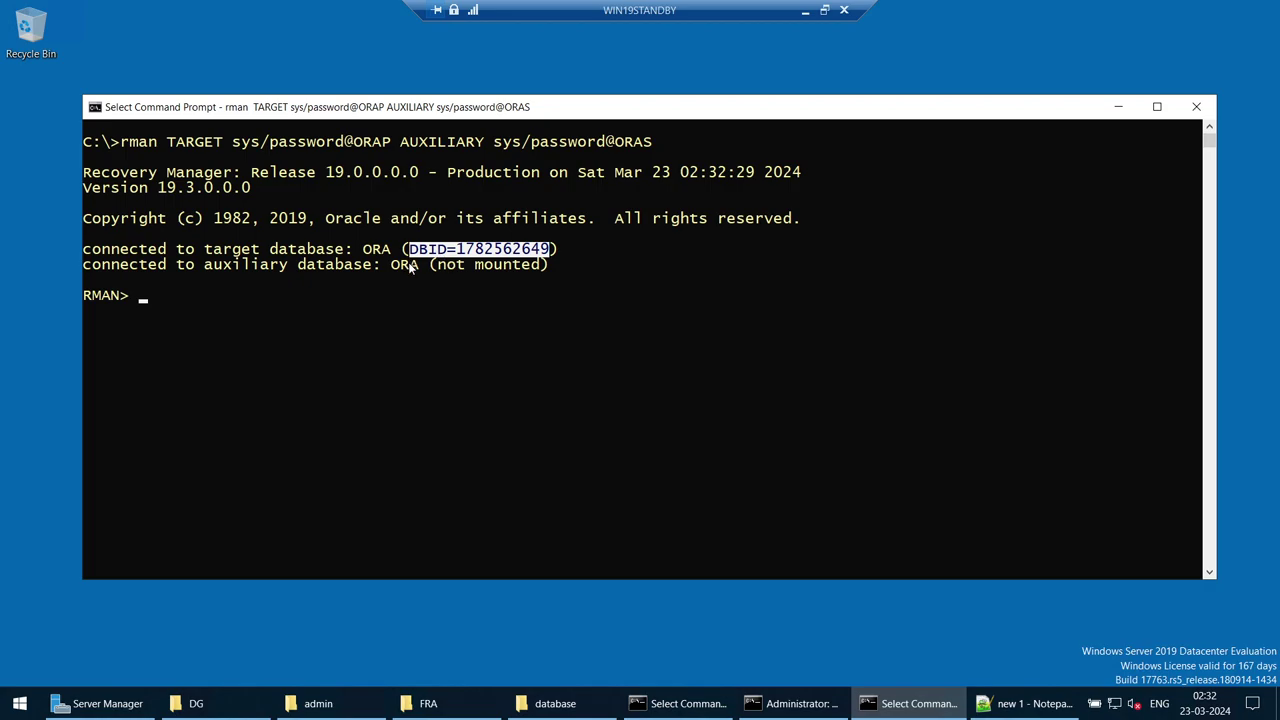
Step: Try to copy the script's DUPLICATE TARGET DATABASE block into the RMAN prompt on WIN19STANDBY
left_click(804, 12)
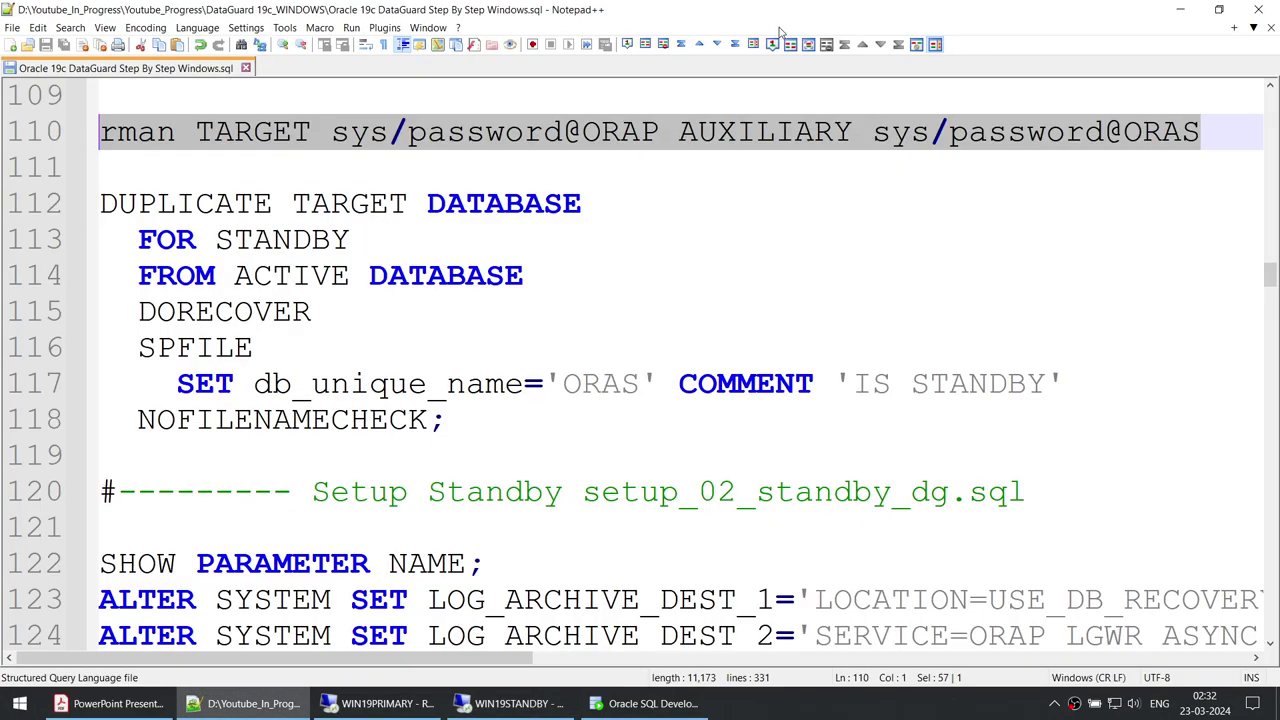
left_click_drag(511, 452, 100, 203)
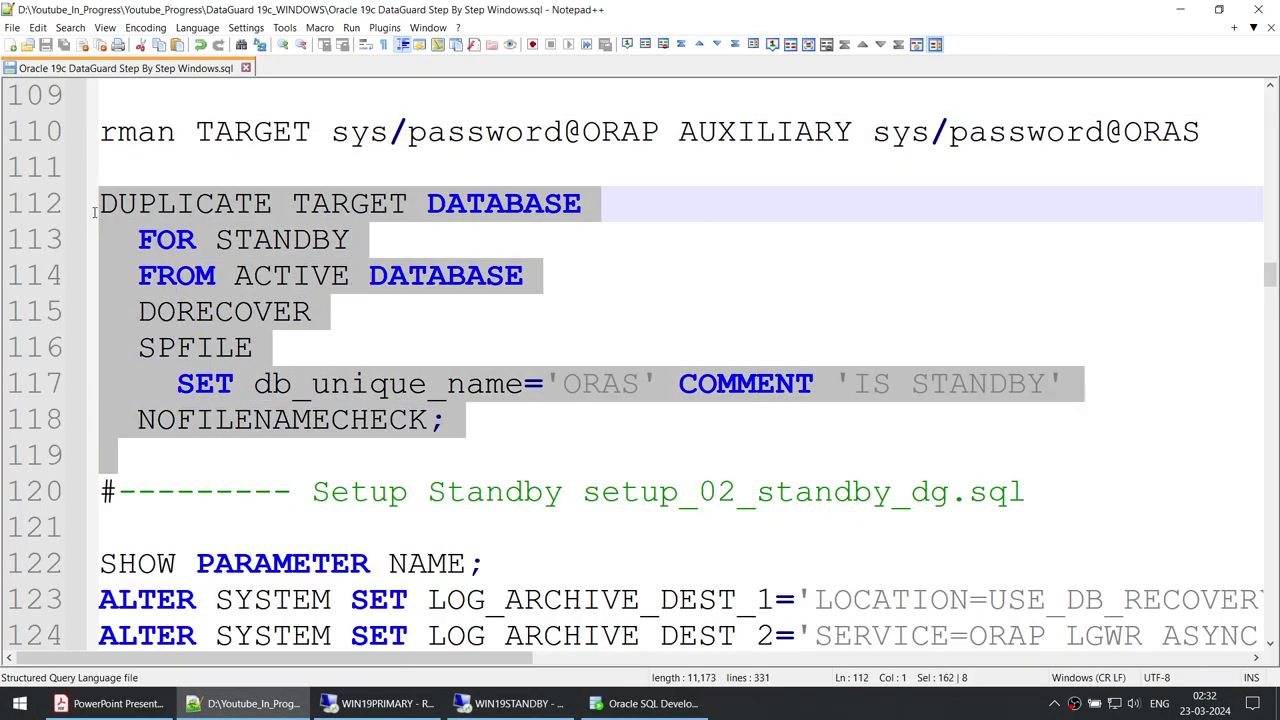
right_click(136, 218)
left_click(170, 242)
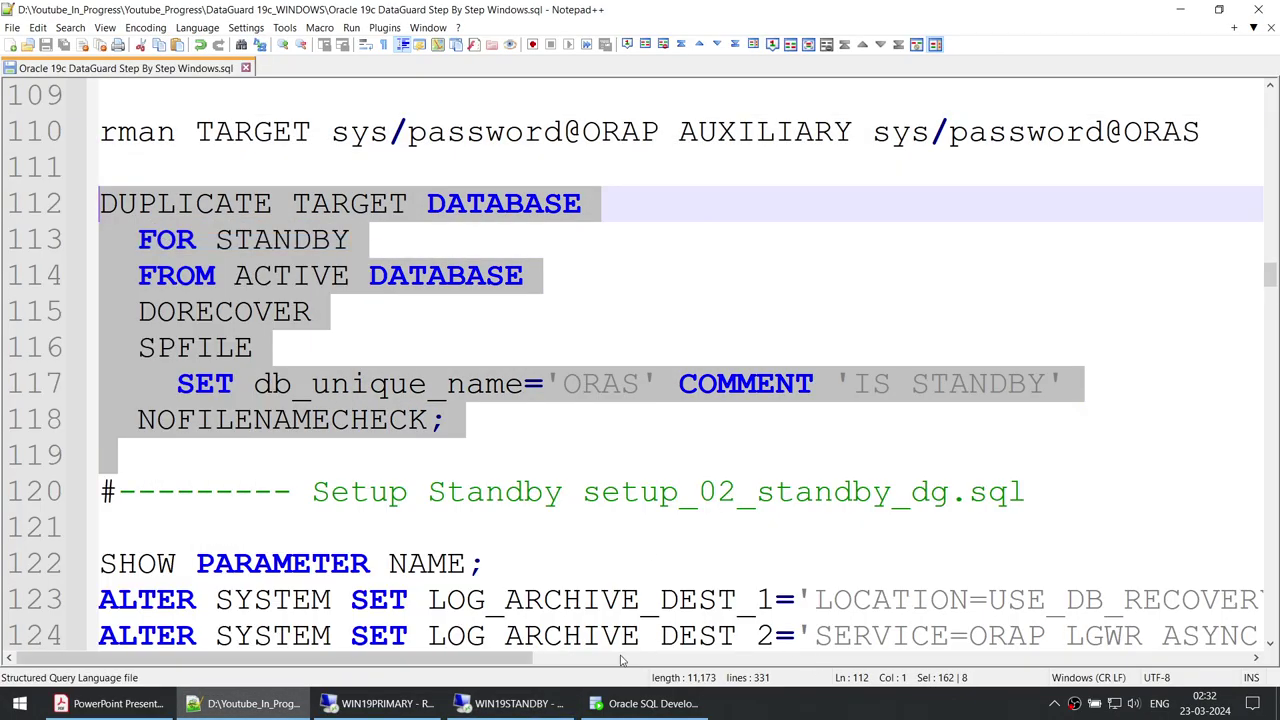
left_click(510, 703)
left_click_drag(703, 117, 703, 80)
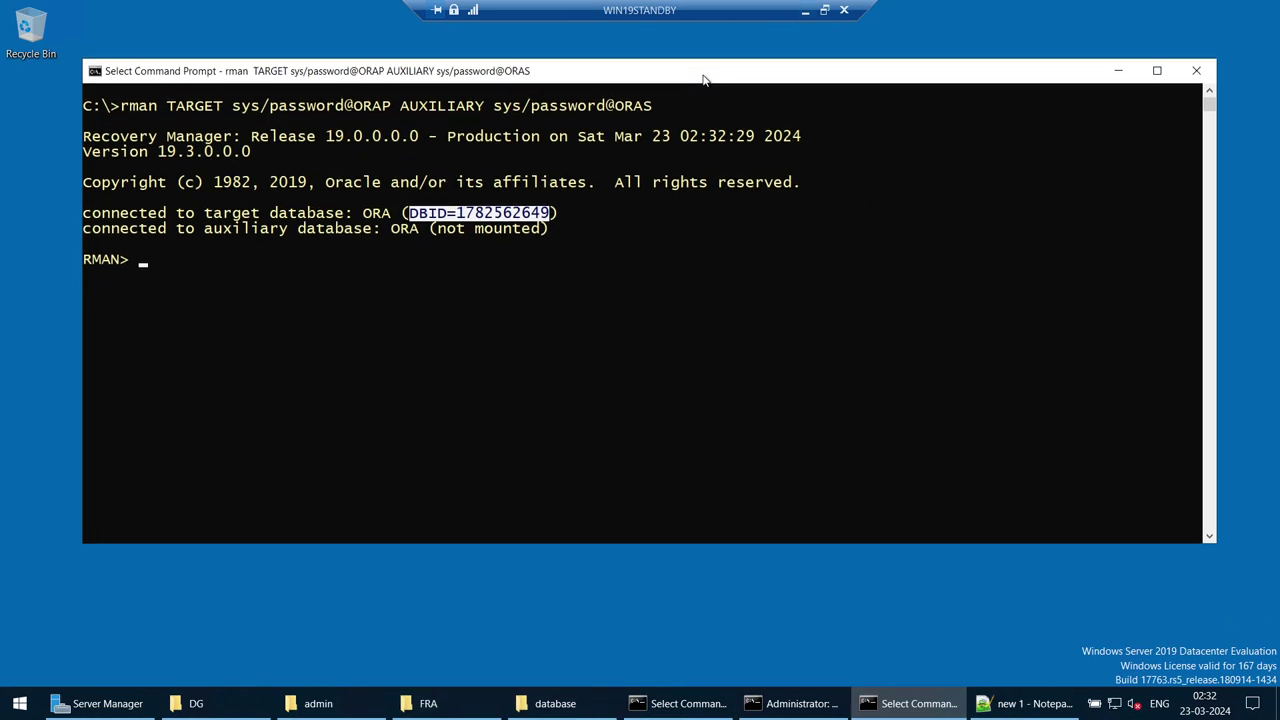
right_click(699, 237)
right_click(756, 231)
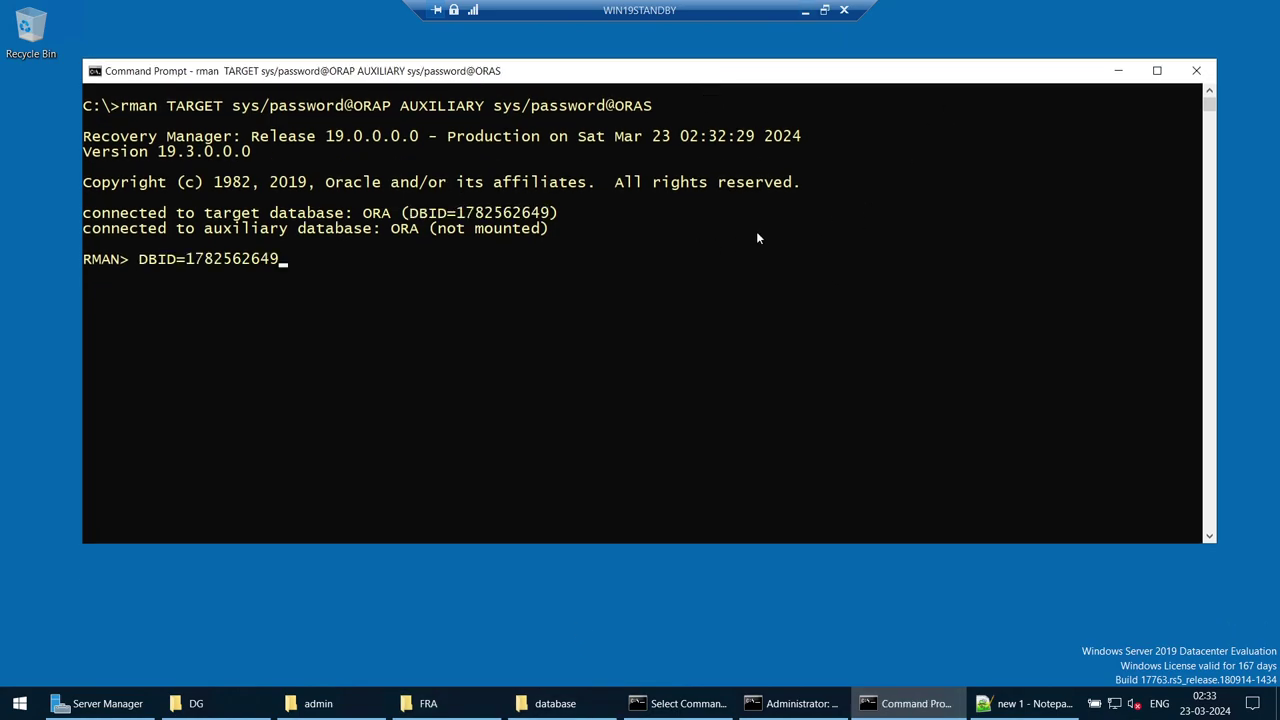
Step: Erase the mistakenly pasted DBID text from the RMAN prompt
key("BackSpace")
key("BackSpace")
key("BackSpace")
key("BackSpace")
key("BackSpace")
key("BackSpace")
key("BackSpace")
key("BackSpace")
key("BackSpace")
key("BackSpace")
key("BackSpace")
key("BackSpace")
key("BackSpace")
key("BackSpace")
key("BackSpace")
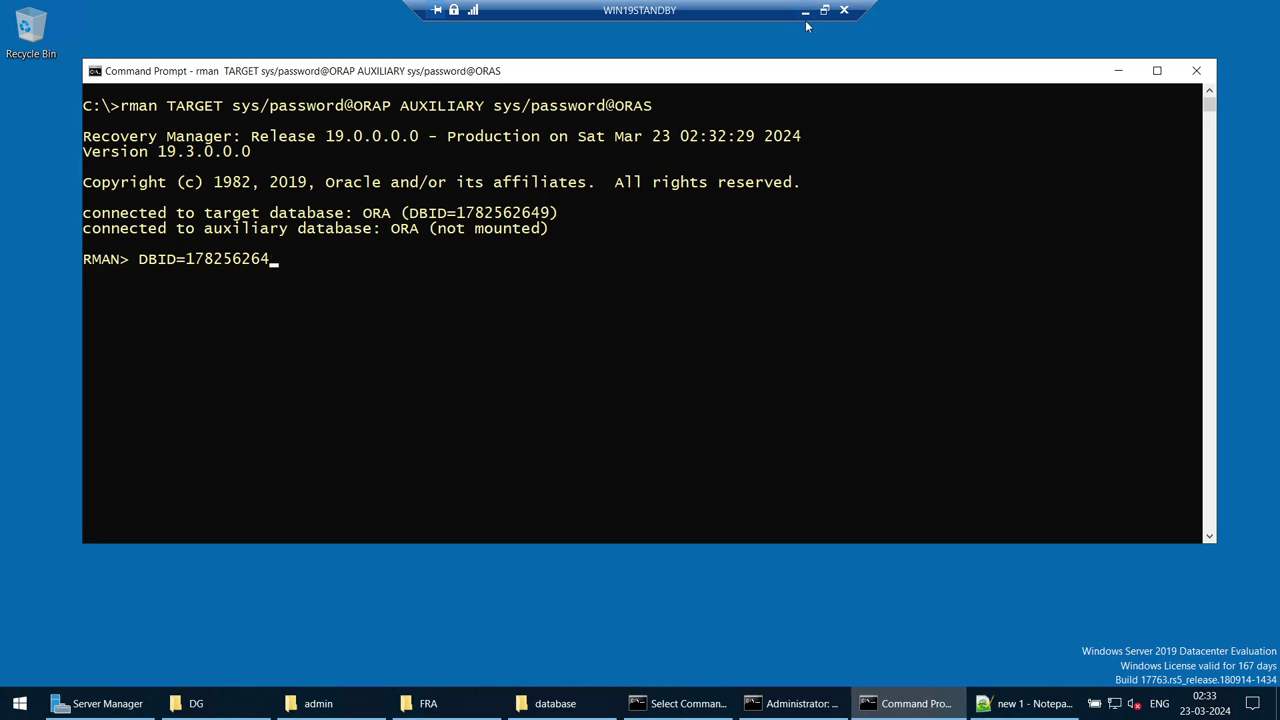
Step: Copy the script's DUPLICATE TARGET DATABASE FOR STANDBY block again and run it in RMAN with db_unique_name 'ORAS' and comment 'IS STANDBY'
left_click(808, 14)
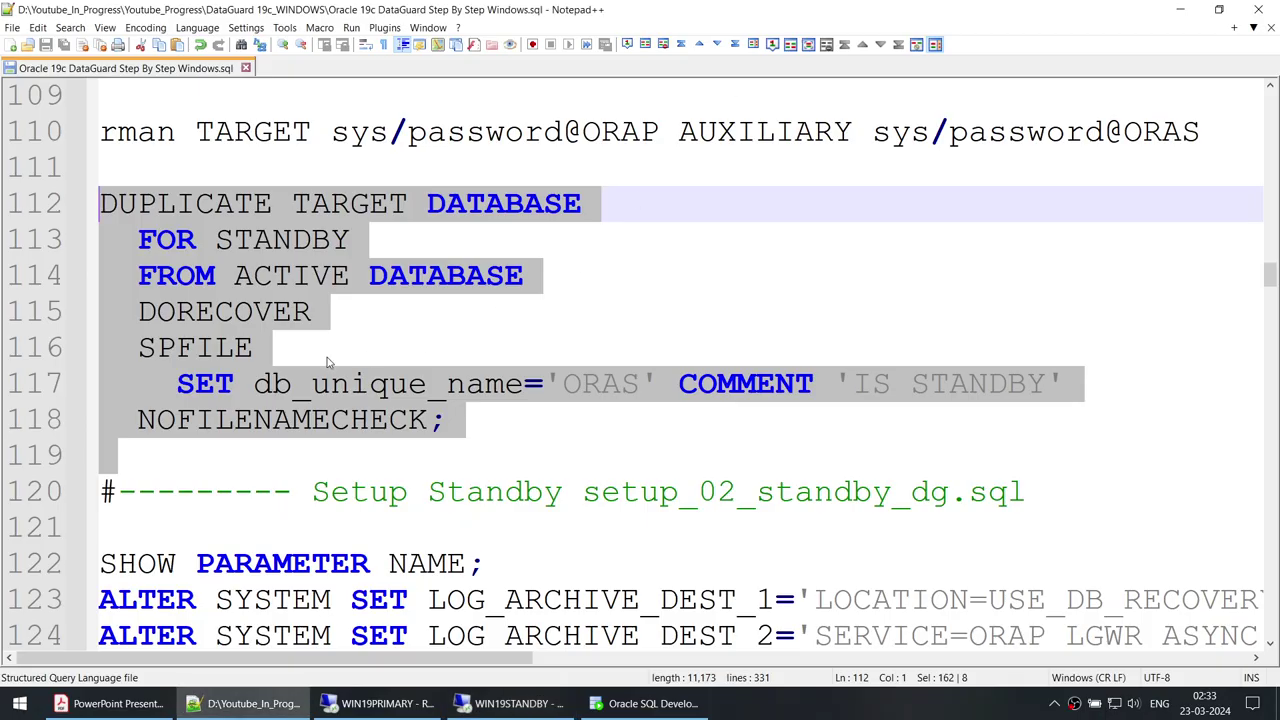
right_click(222, 262)
left_click(257, 288)
left_click(510, 703)
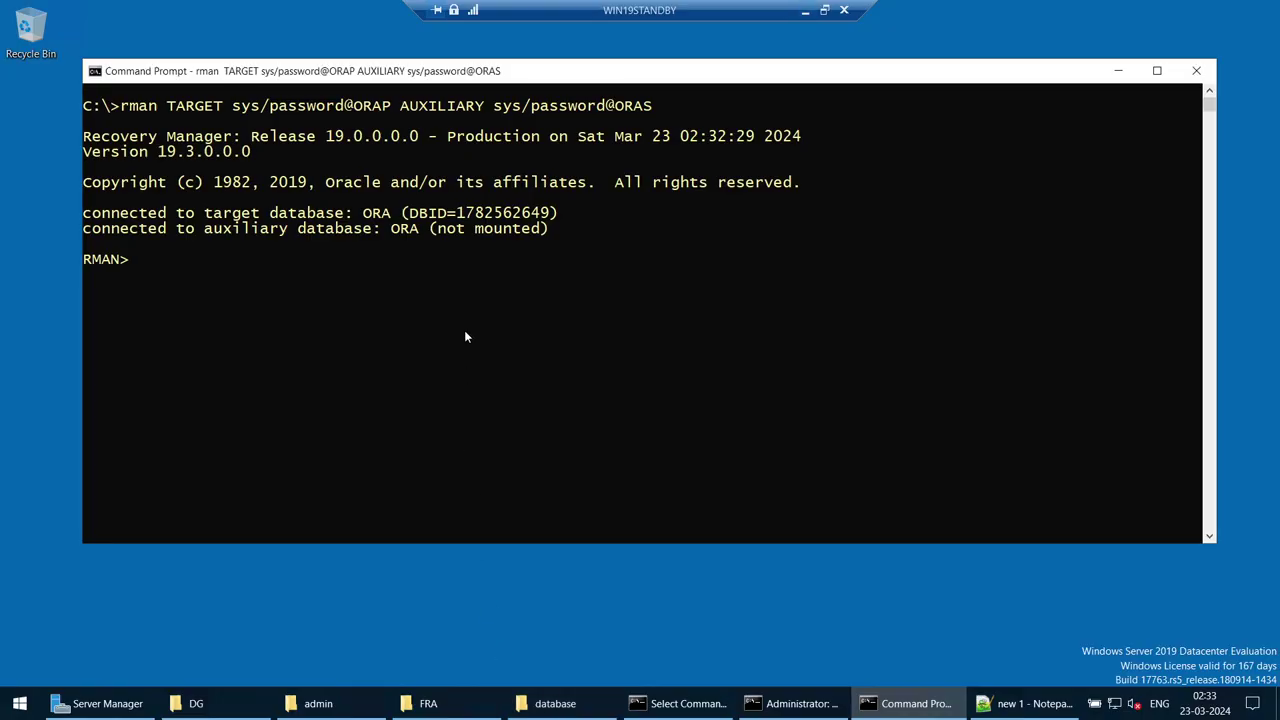
right_click(464, 330)
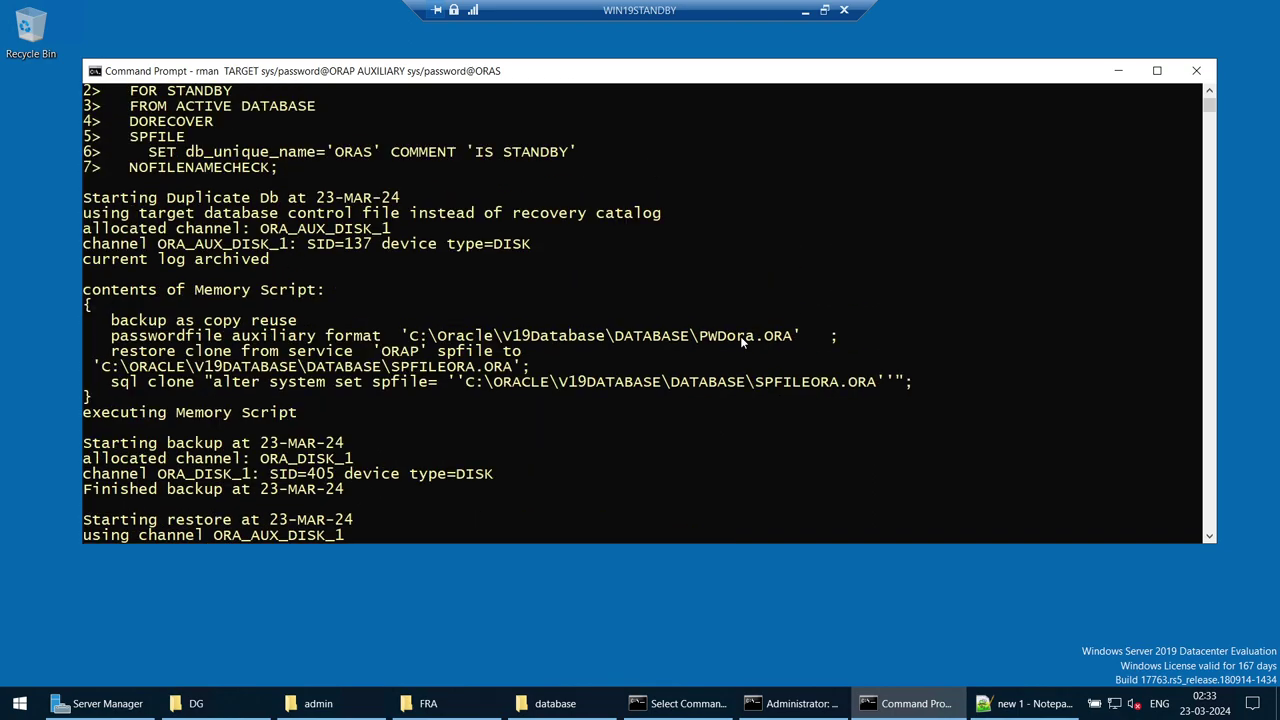
Step: Review the running duplication's RMAN output, from the pasted command to the latest memory script
scroll(741, 343, "up", 3)
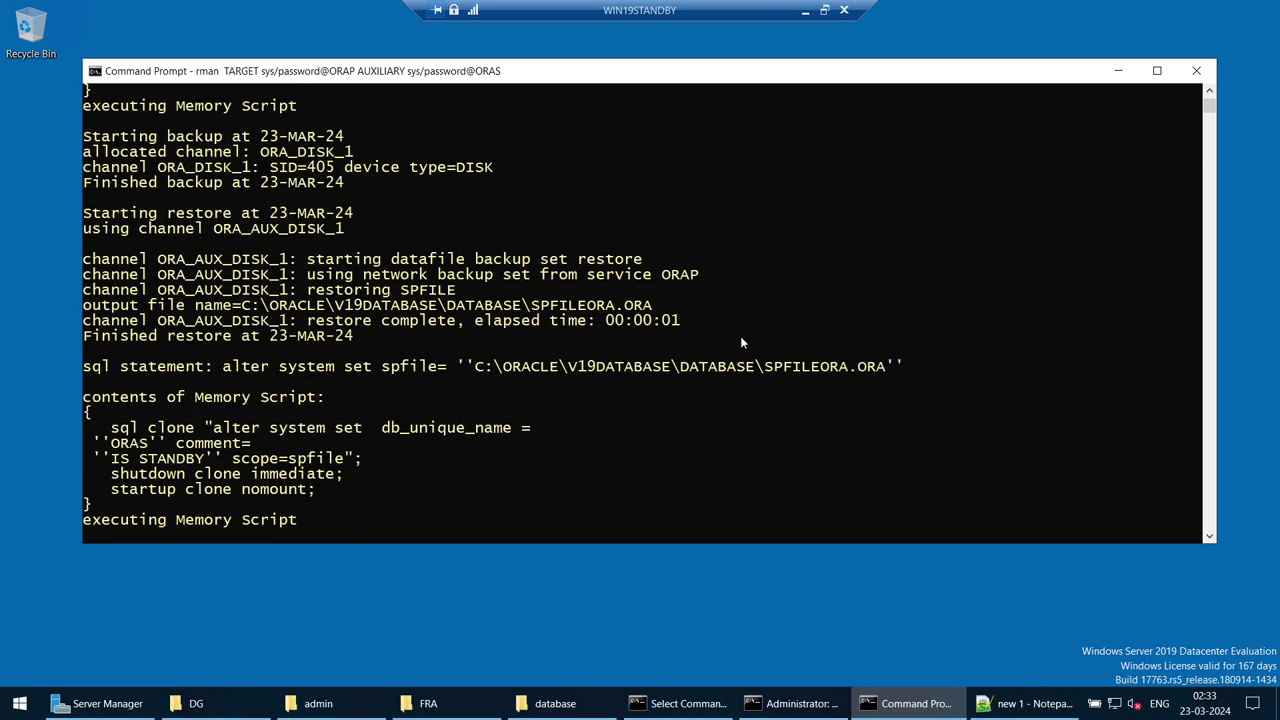
scroll(741, 343, "down", 2)
scroll(728, 338, "up", 7)
scroll(728, 338, "up", 3)
scroll(728, 338, "down", 7)
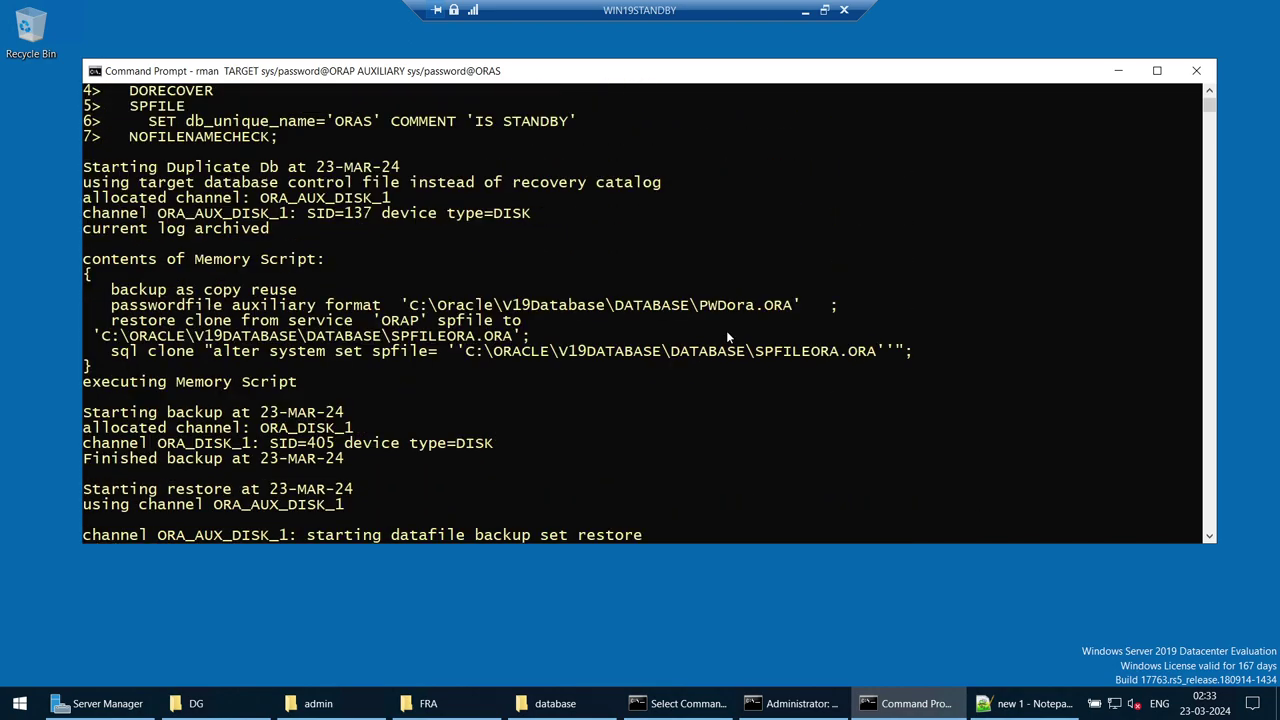
scroll(726, 330, "down", 4)
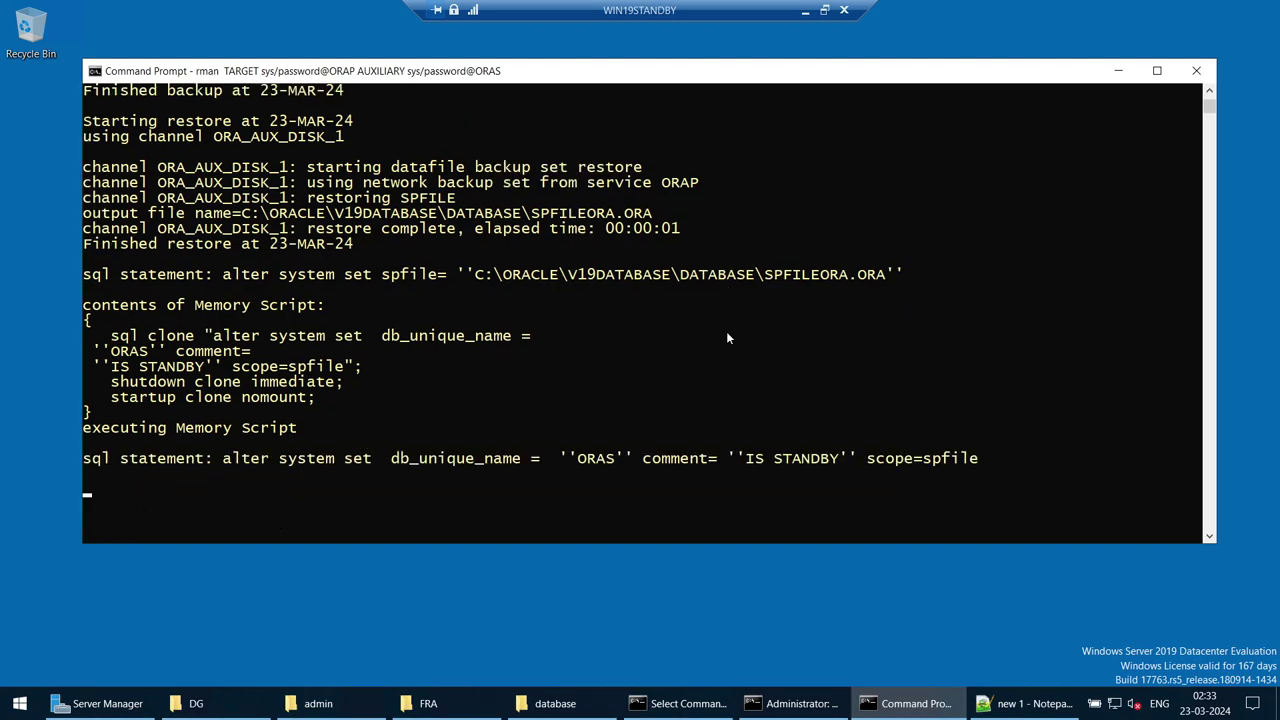
Step: Bring up the D:\ORADATA\ORA folder on WIN19STANDBY and minimize the RMAN window
left_click(415, 703)
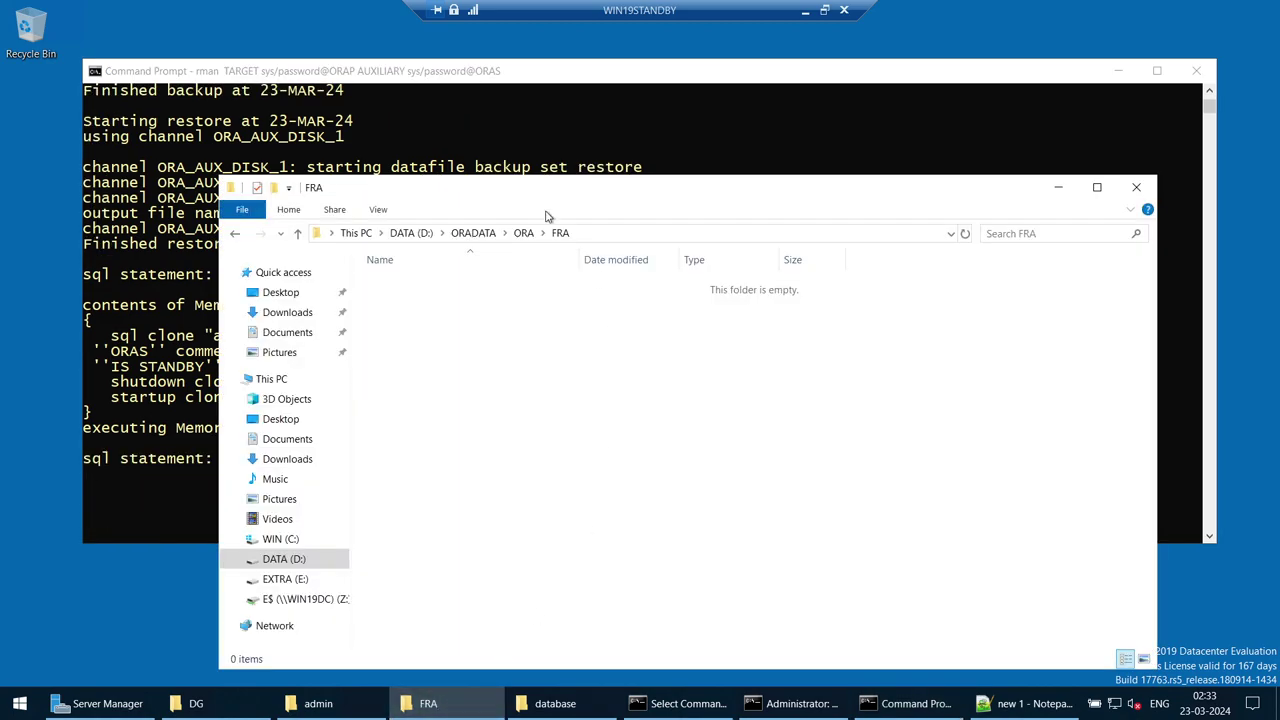
left_click(523, 232)
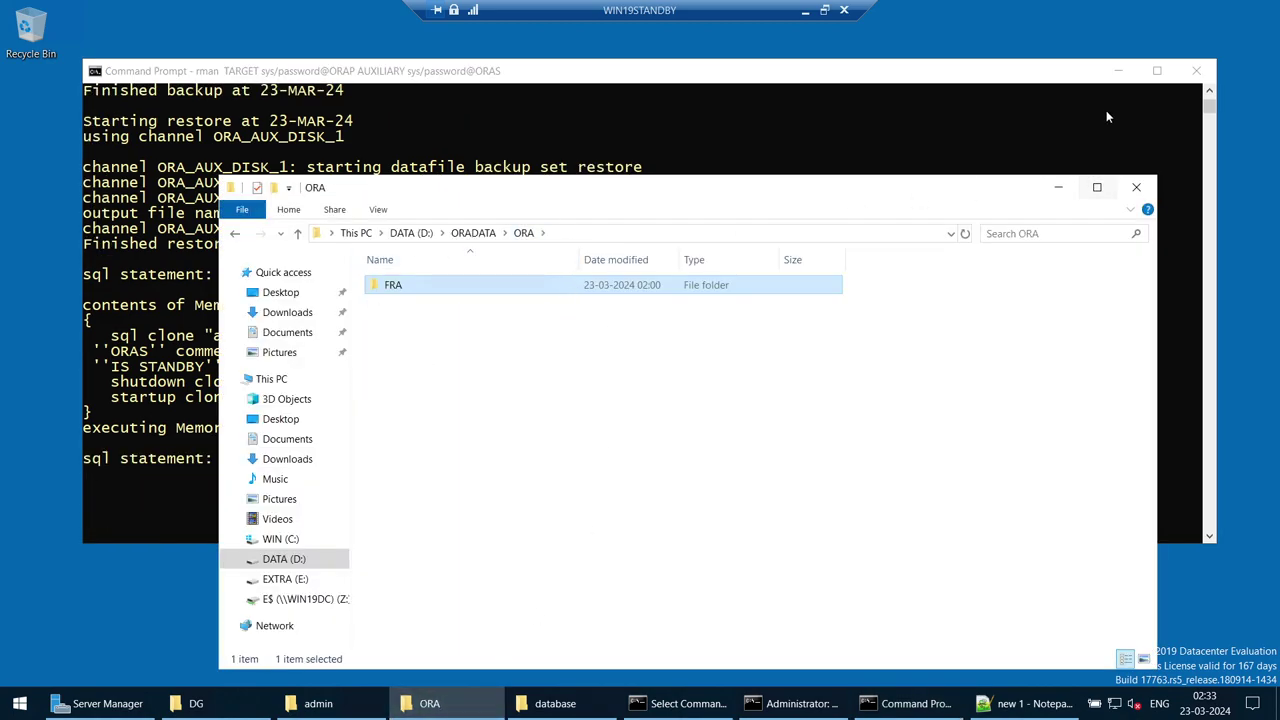
left_click(1116, 71)
left_click_drag(890, 202, 884, 91)
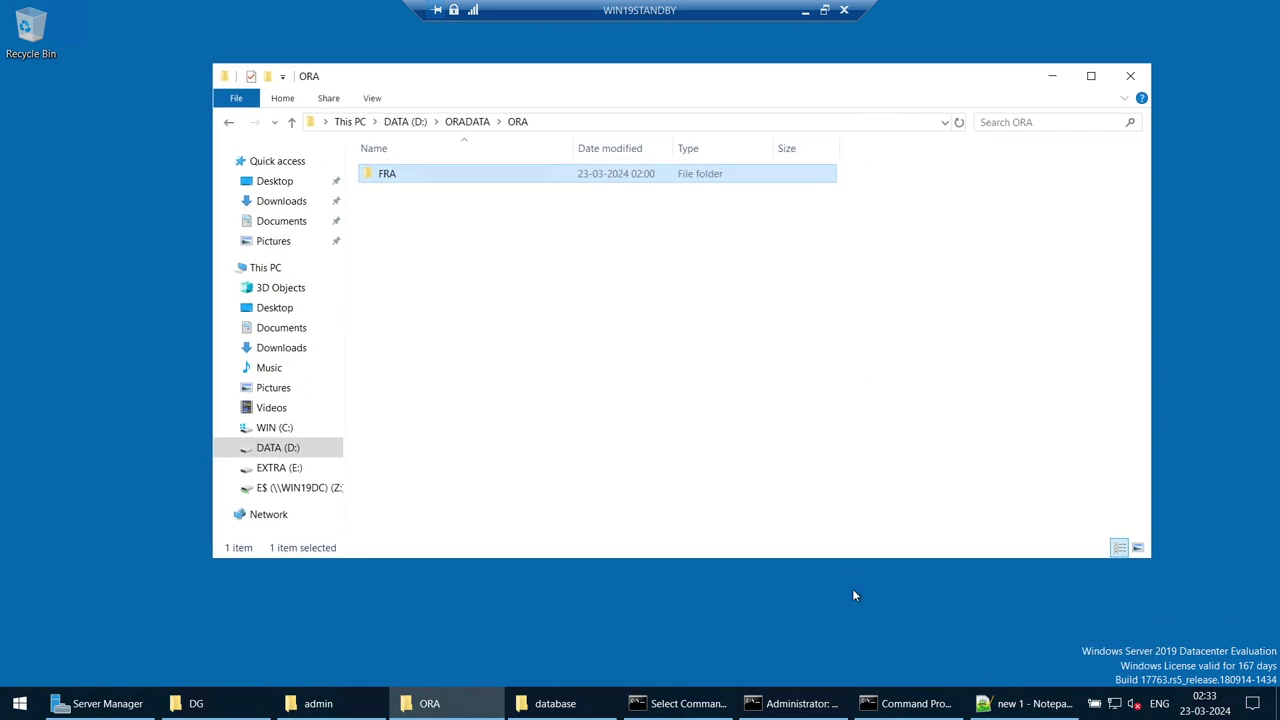
Step: Look at the administrator prompt and the ORA folder, then monitor the duplication's progress in the RMAN window
left_click(766, 706)
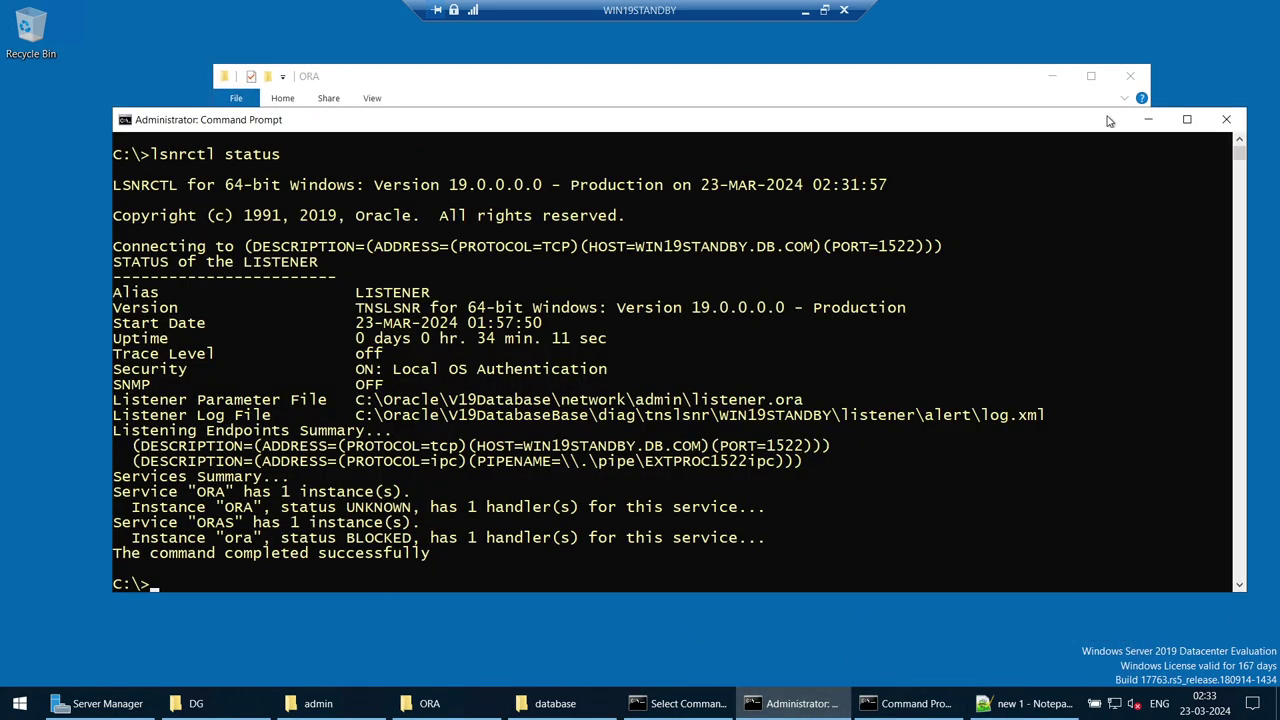
left_click(1145, 119)
left_click(910, 703)
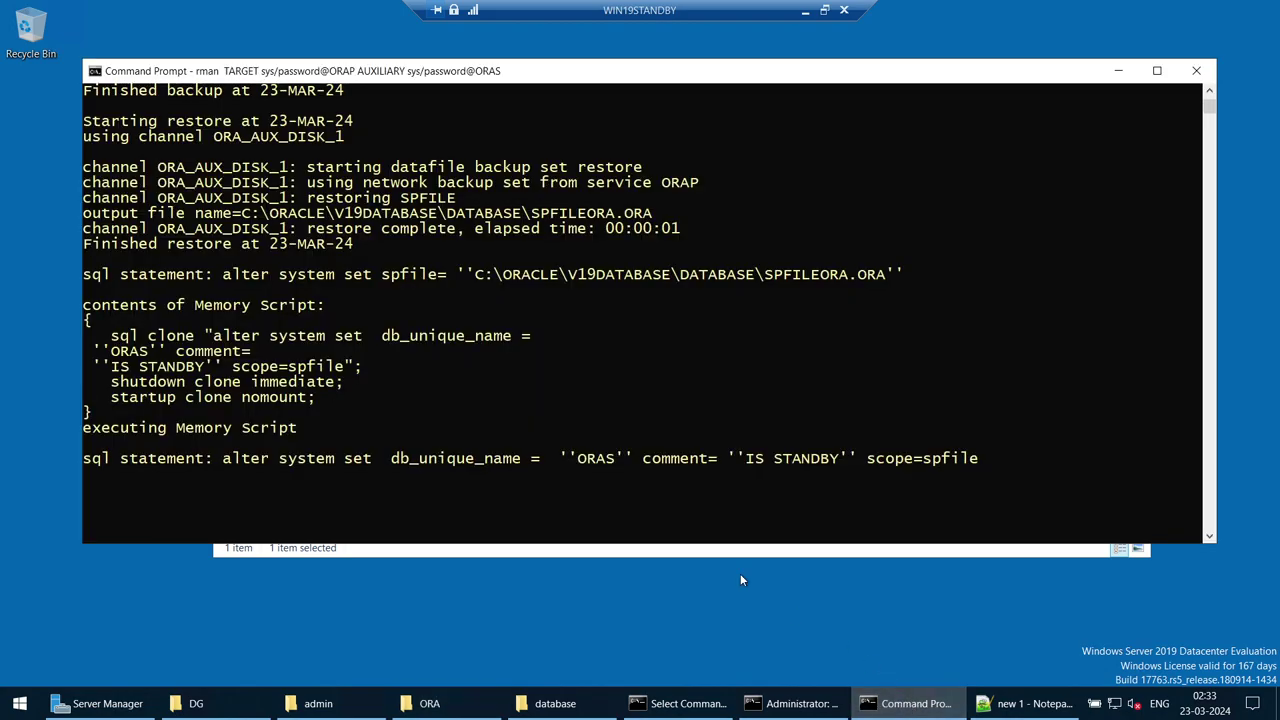
left_click(1117, 71)
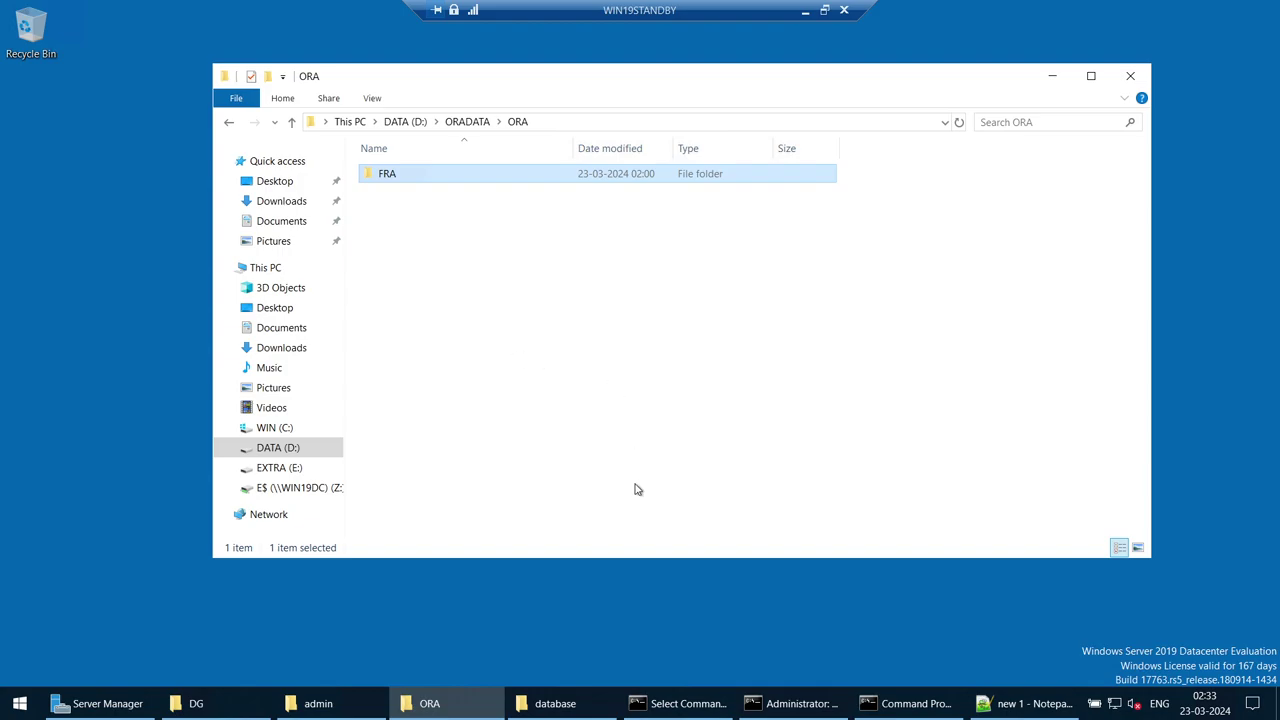
left_click(905, 712)
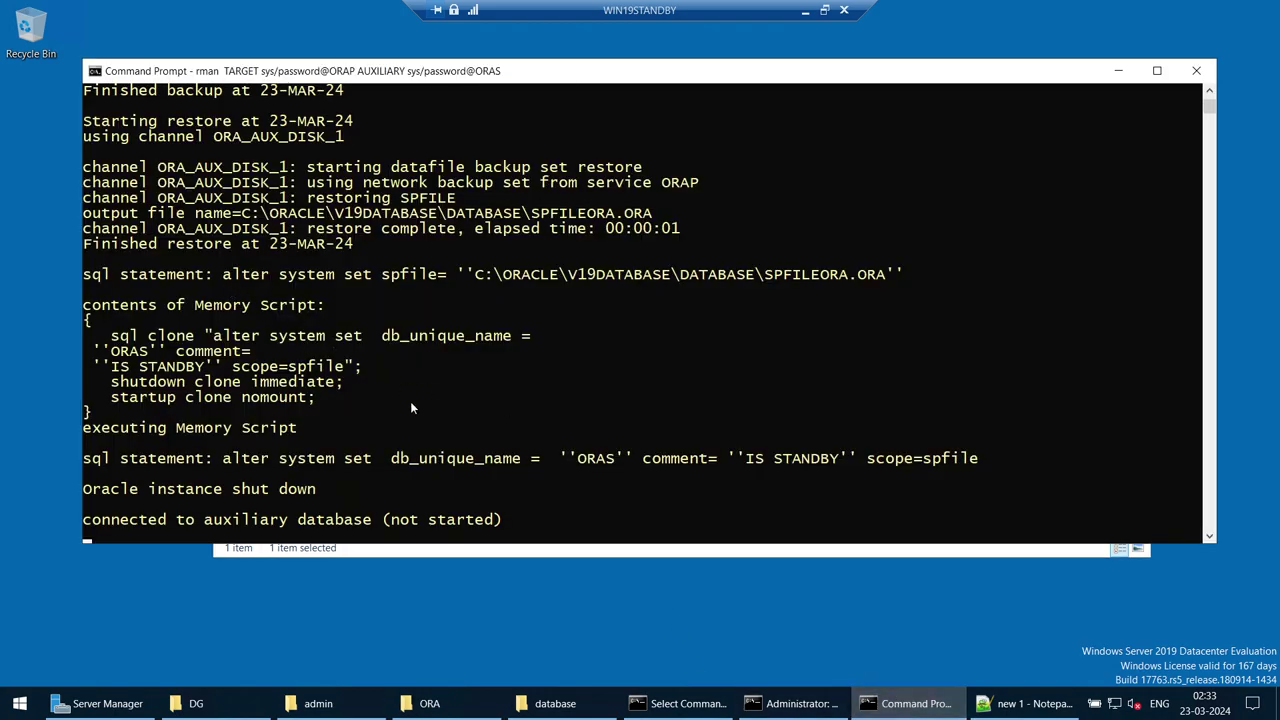
scroll(340, 455, "down", 1)
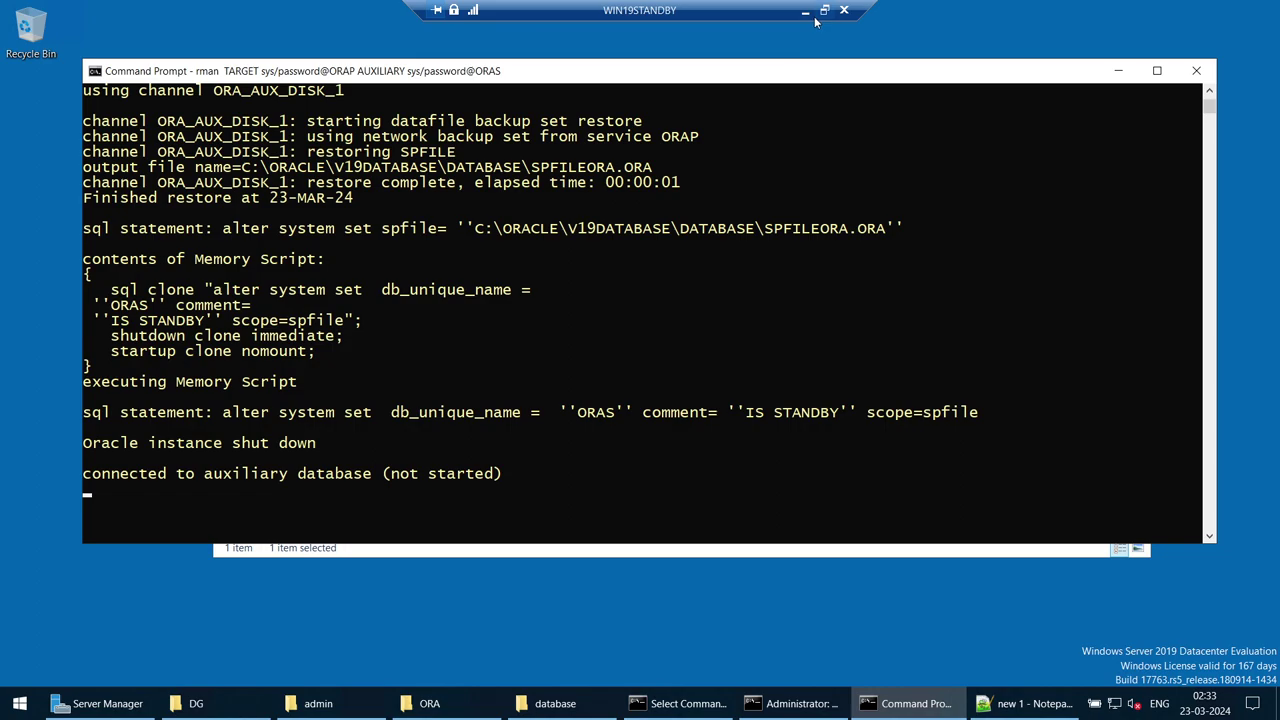
left_click_drag(1043, 78, 1041, 86)
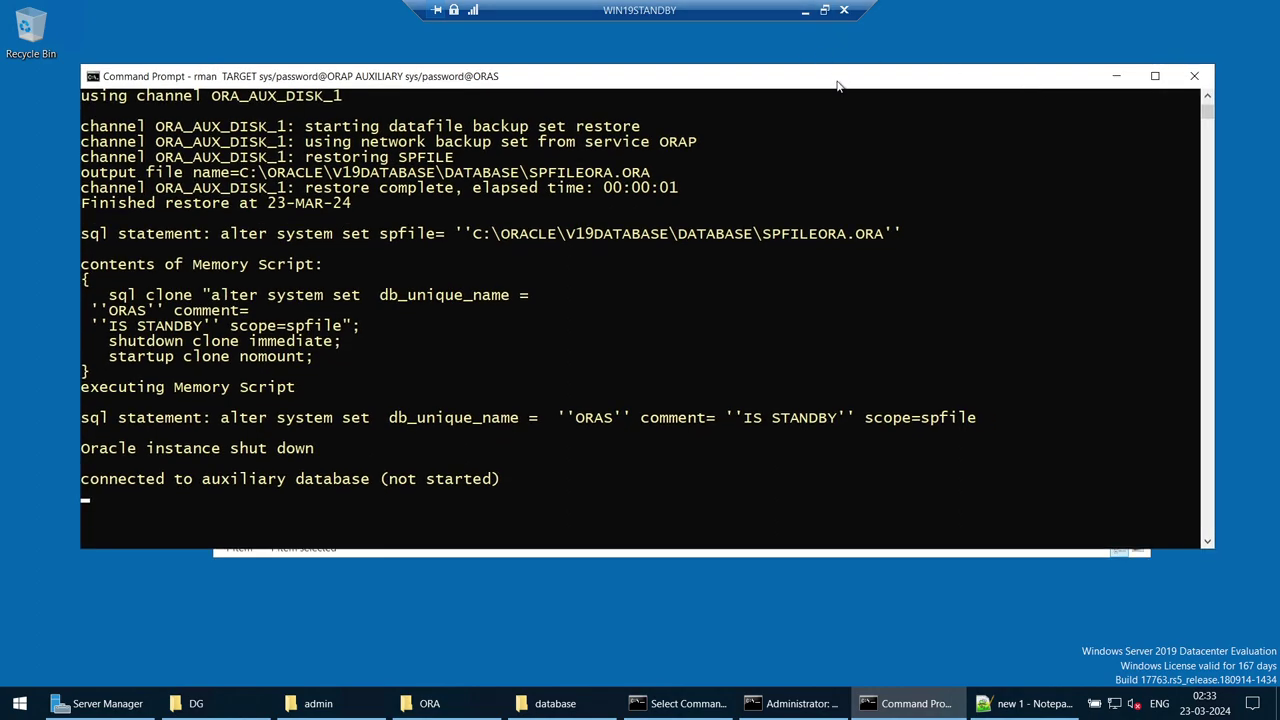
left_click_drag(838, 86, 840, 92)
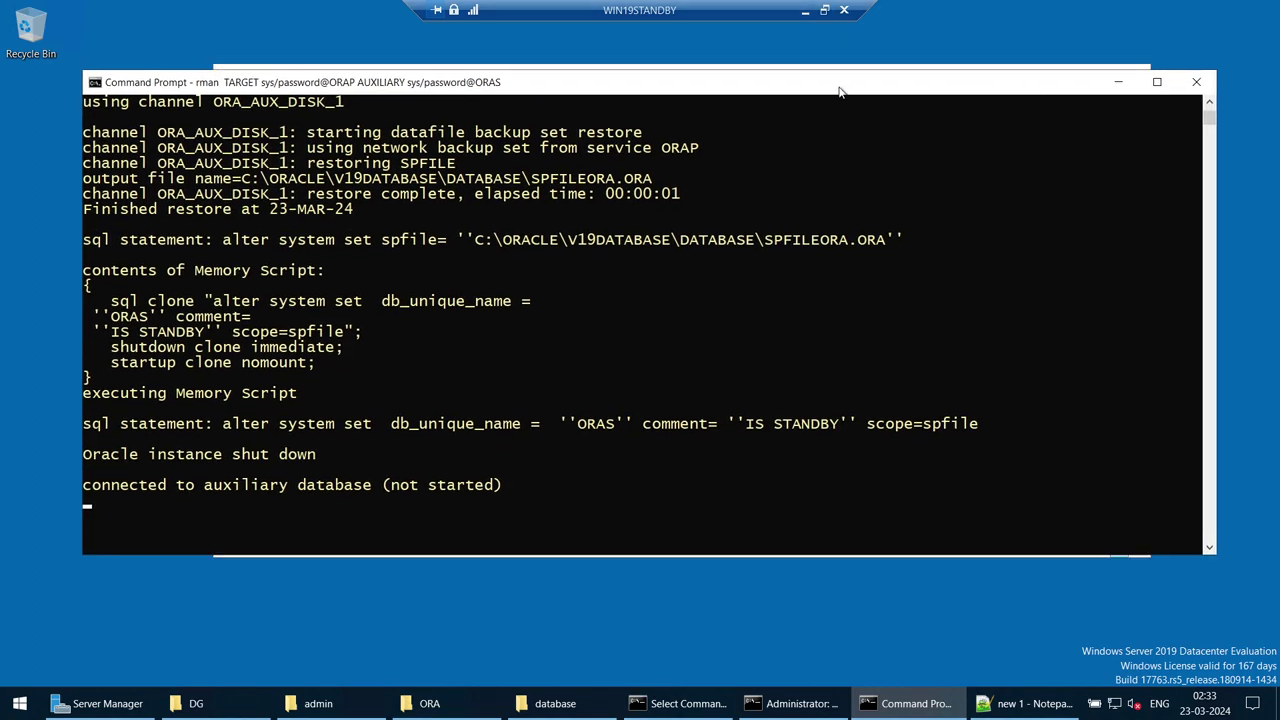
Step: Leave the WIN19STANDBY session briefly, return to it and review RMAN's output through to the end of the duplication
left_click(807, 14)
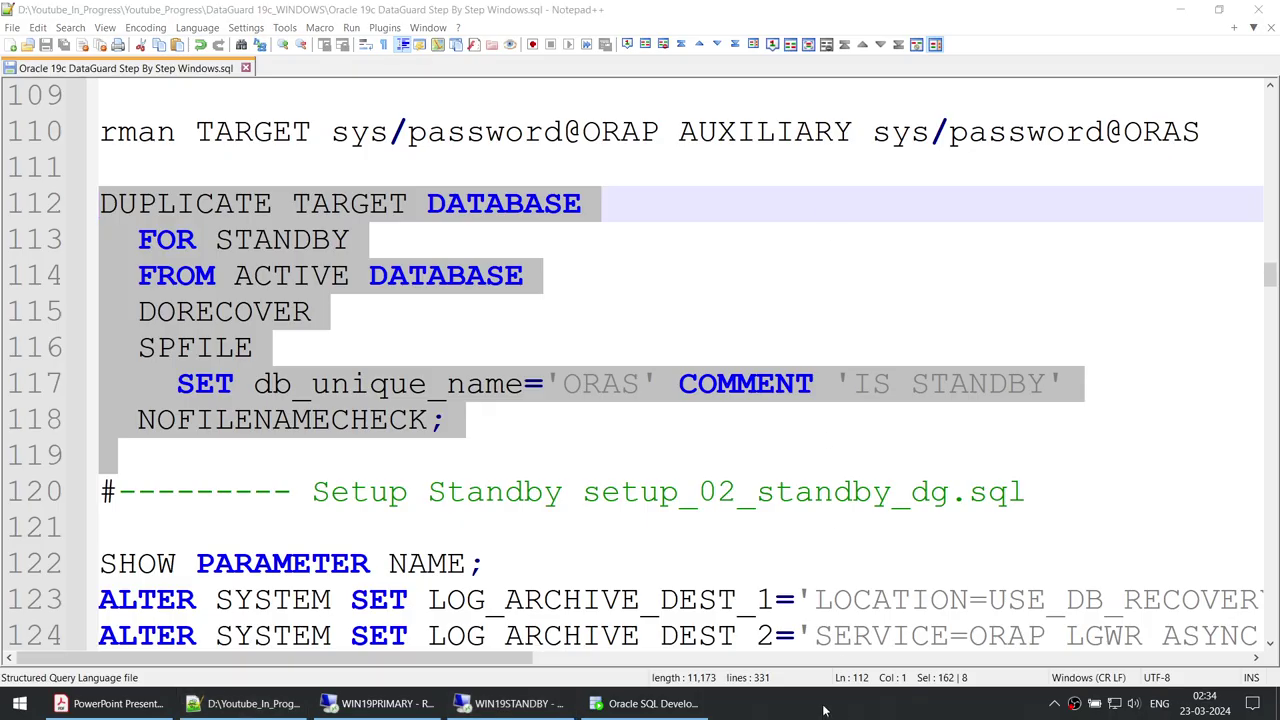
key("F5")
left_click(700, 406)
left_click(505, 703)
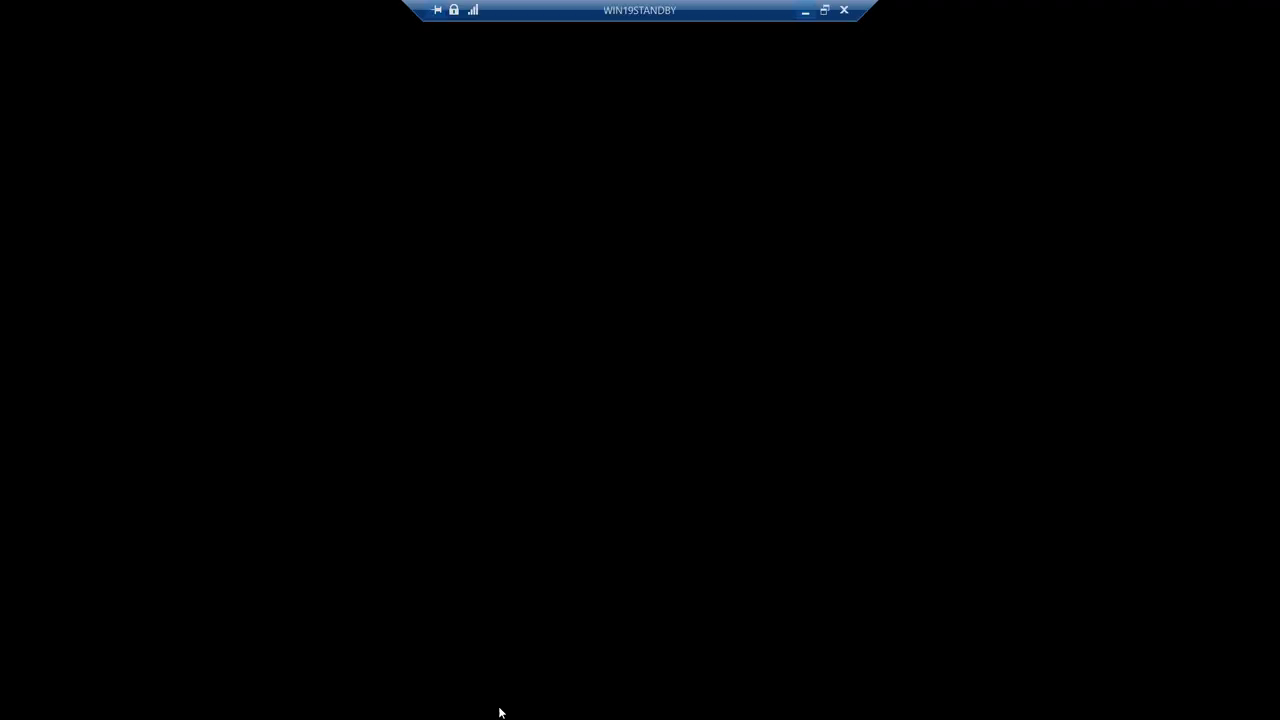
scroll(451, 424, "up", 5)
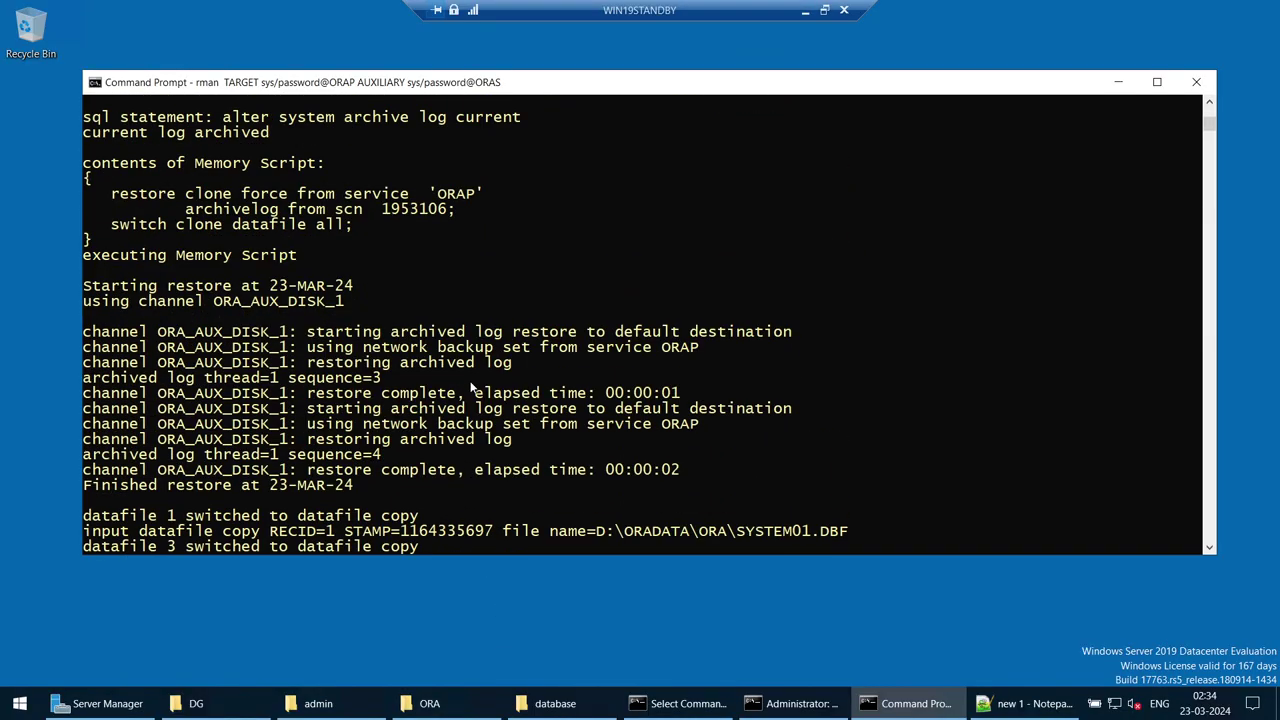
scroll(470, 381, "down", 5)
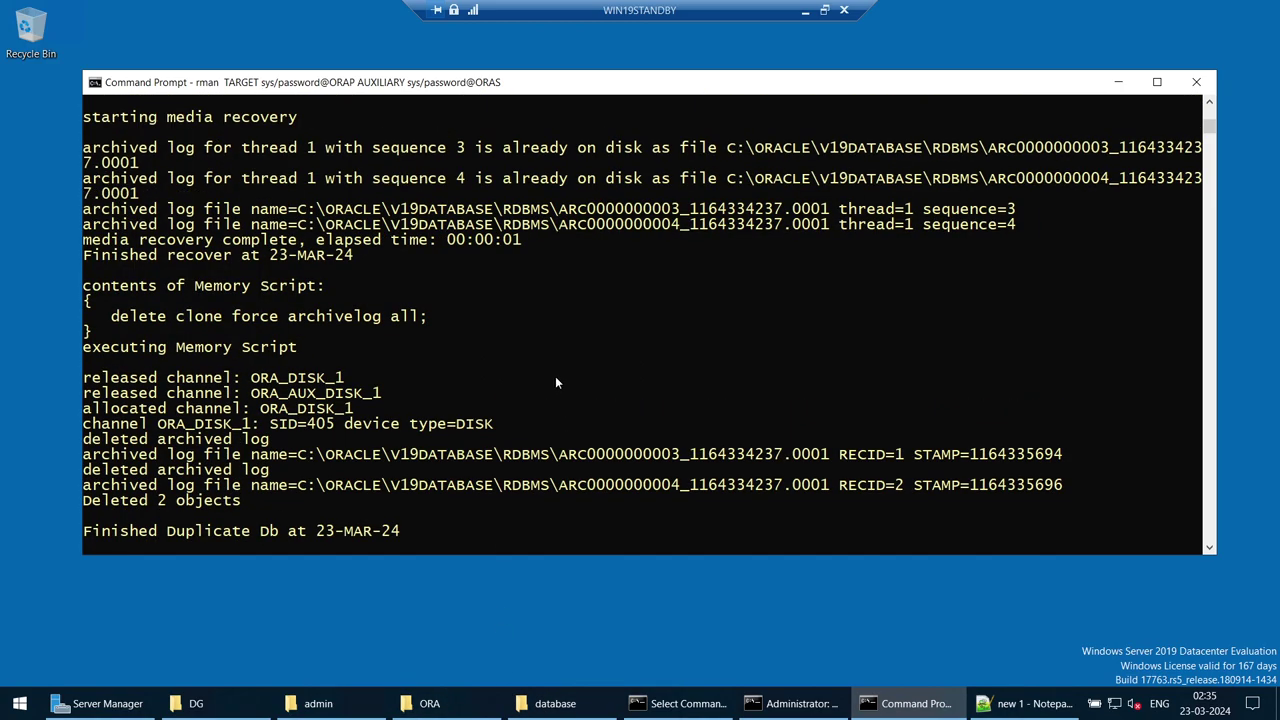
key("Return")
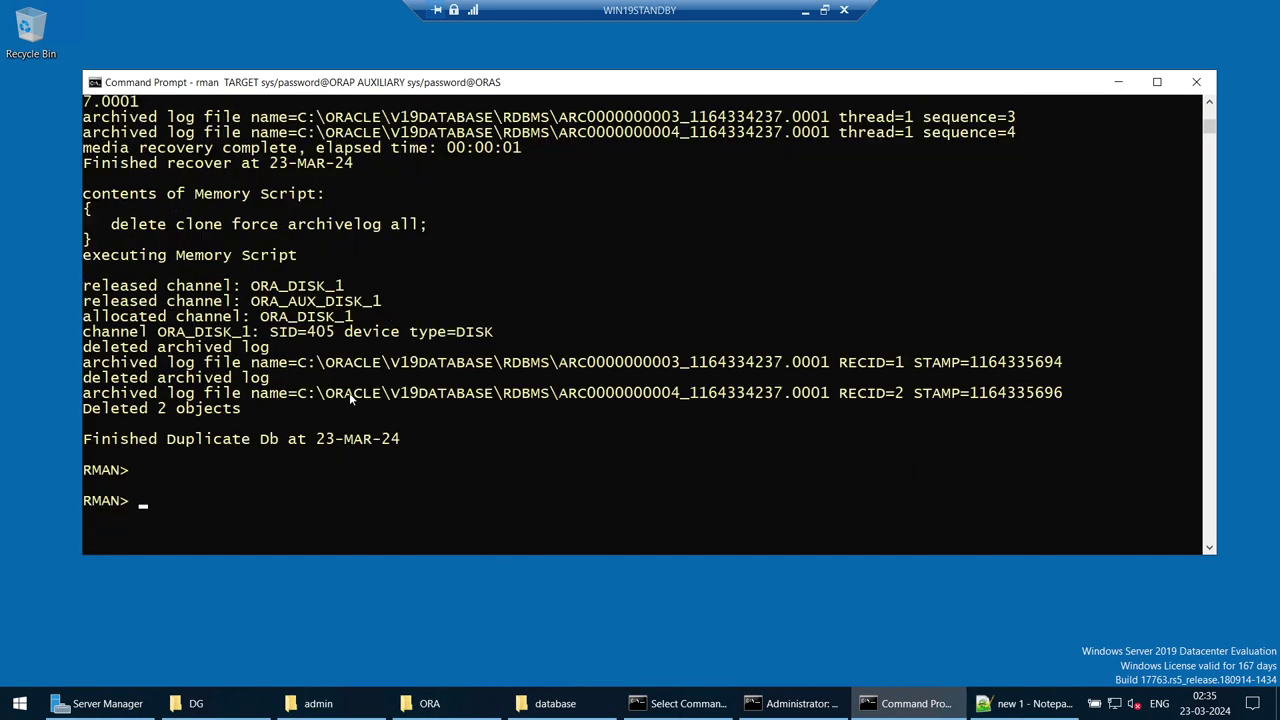
Step: Check D:\ORADATA\ORA for the duplicated control and data files, review the RMAN recovery output and minimize both windows
left_click(430, 703)
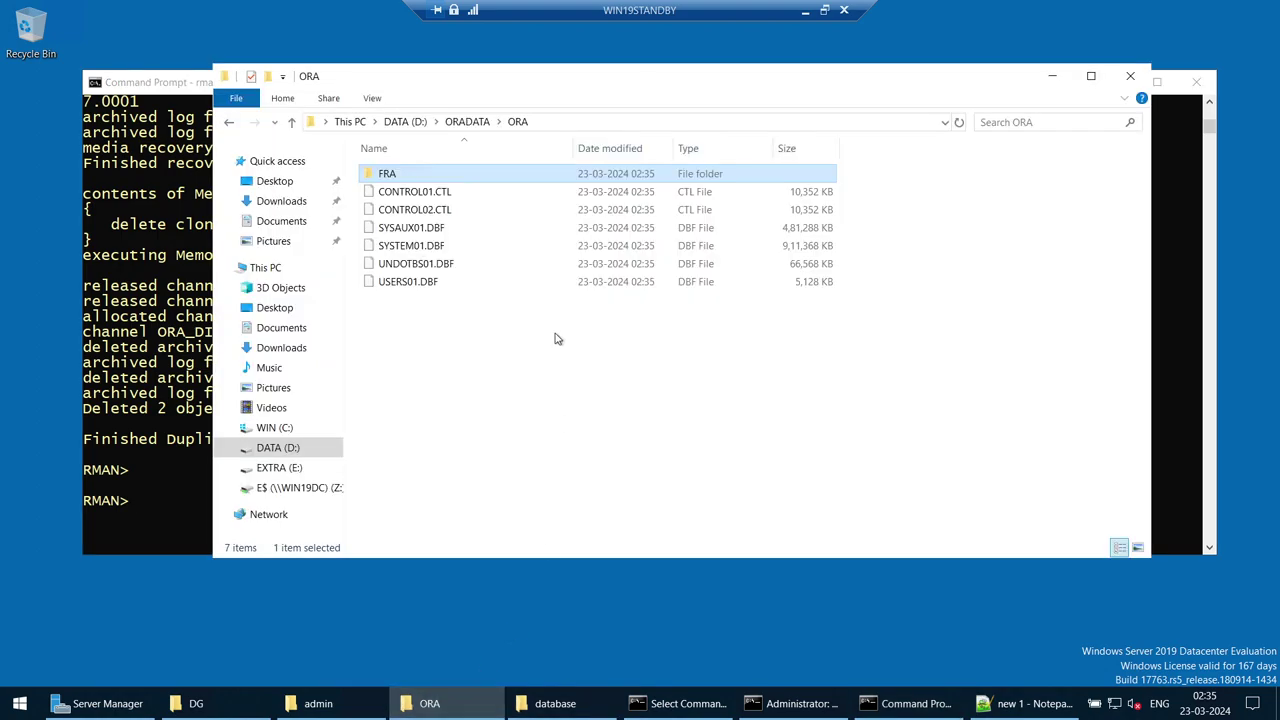
left_click(418, 194)
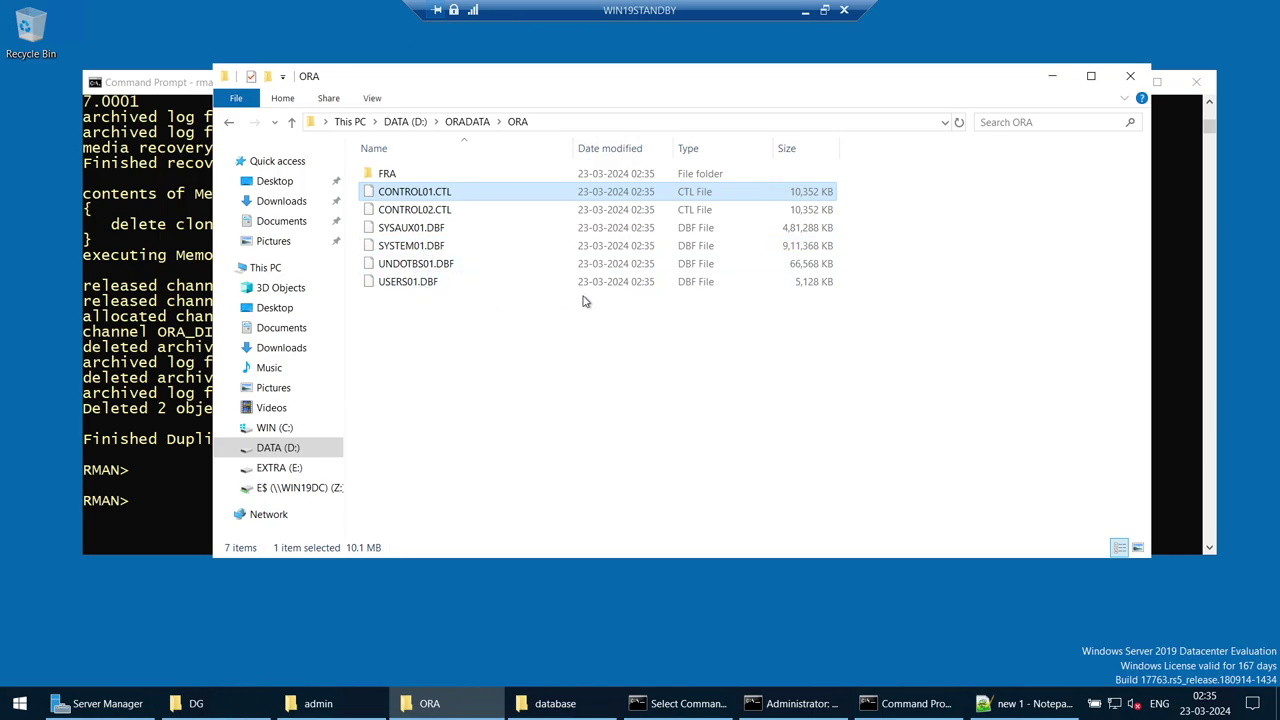
left_click(1052, 76)
scroll(533, 329, "up", 9)
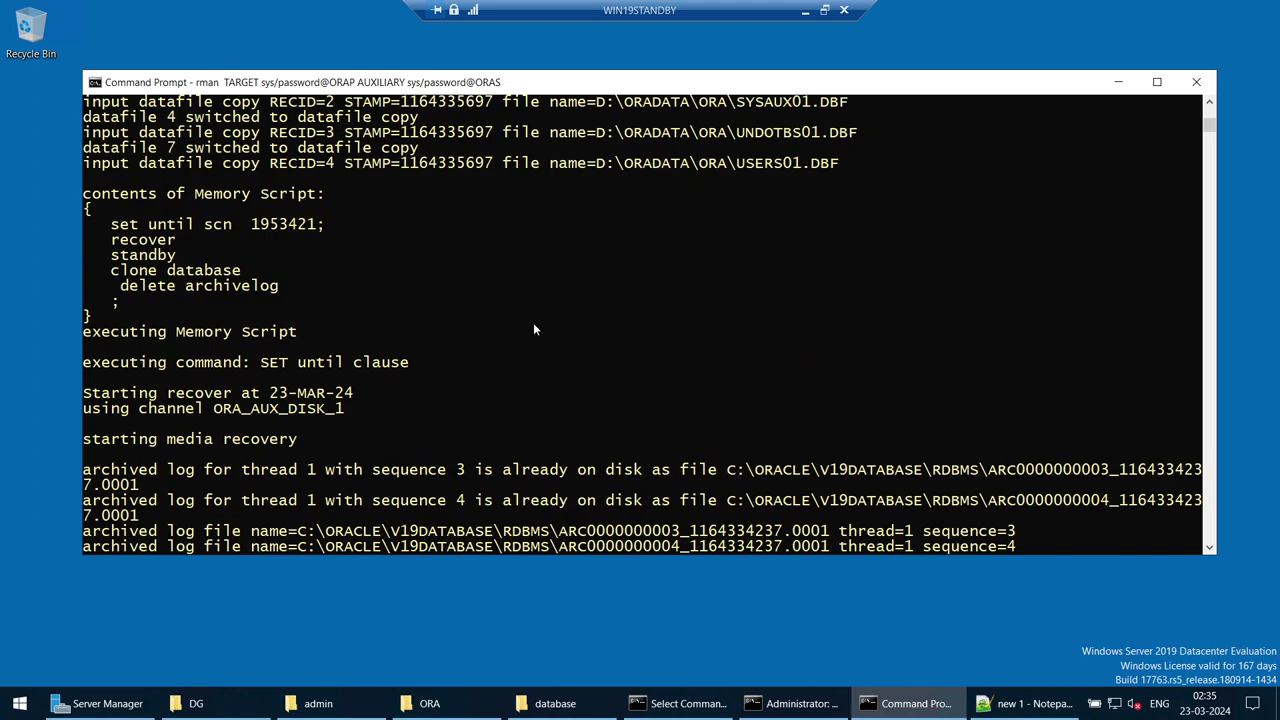
scroll(534, 329, "down", 9)
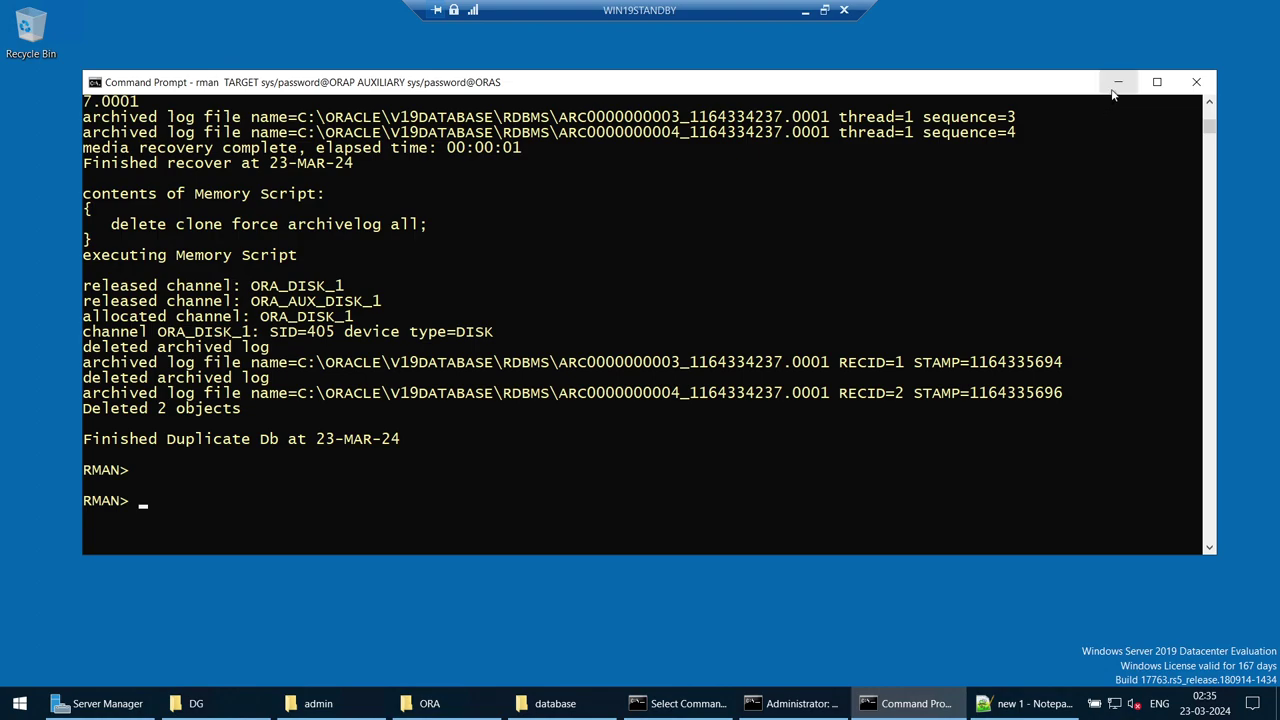
left_click(1112, 93)
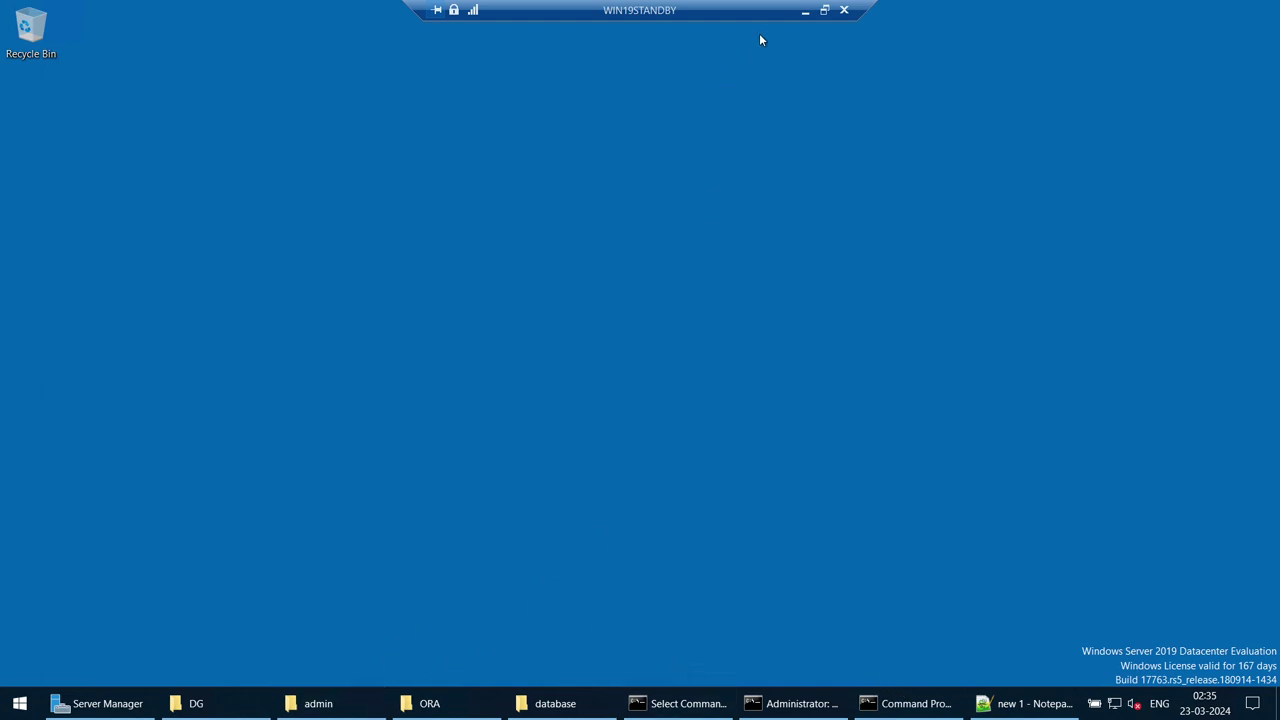
Step: Leave the WIN19STANDBY session, switch to the PowerPoint presentation PDF and read the Configure Standby slide
left_click(806, 15)
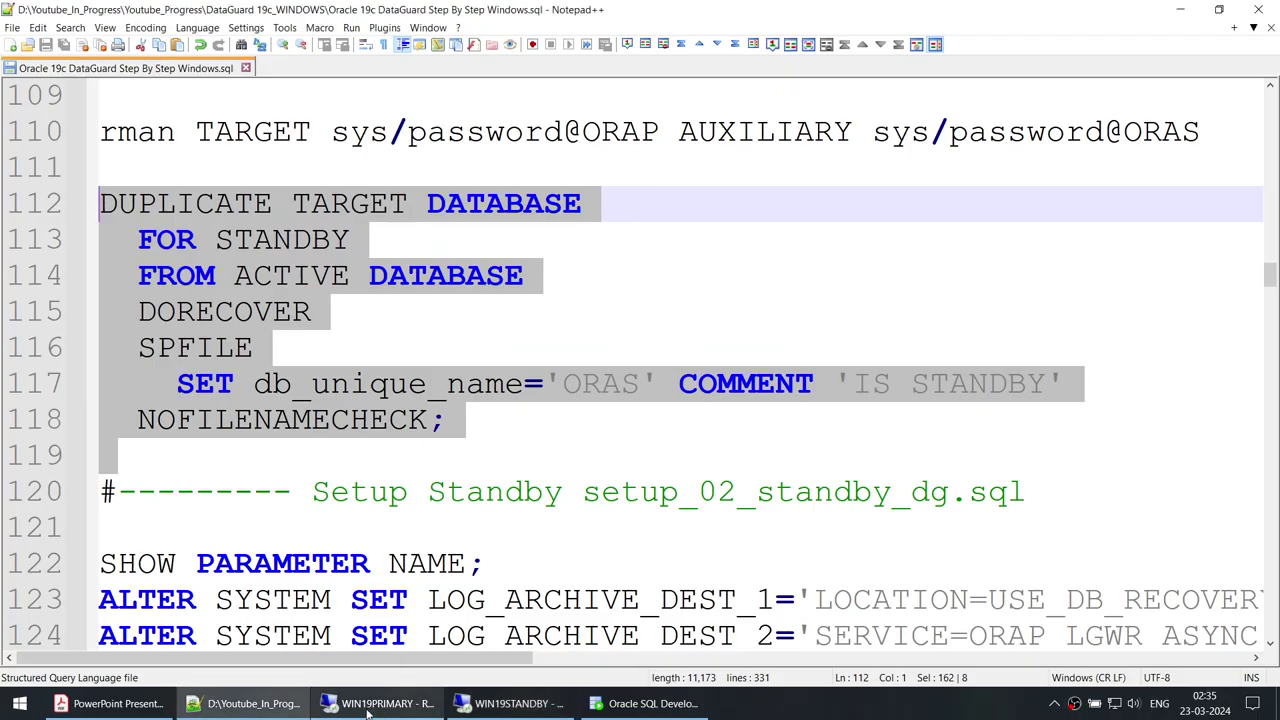
left_click(110, 703)
scroll(512, 425, "down", 1)
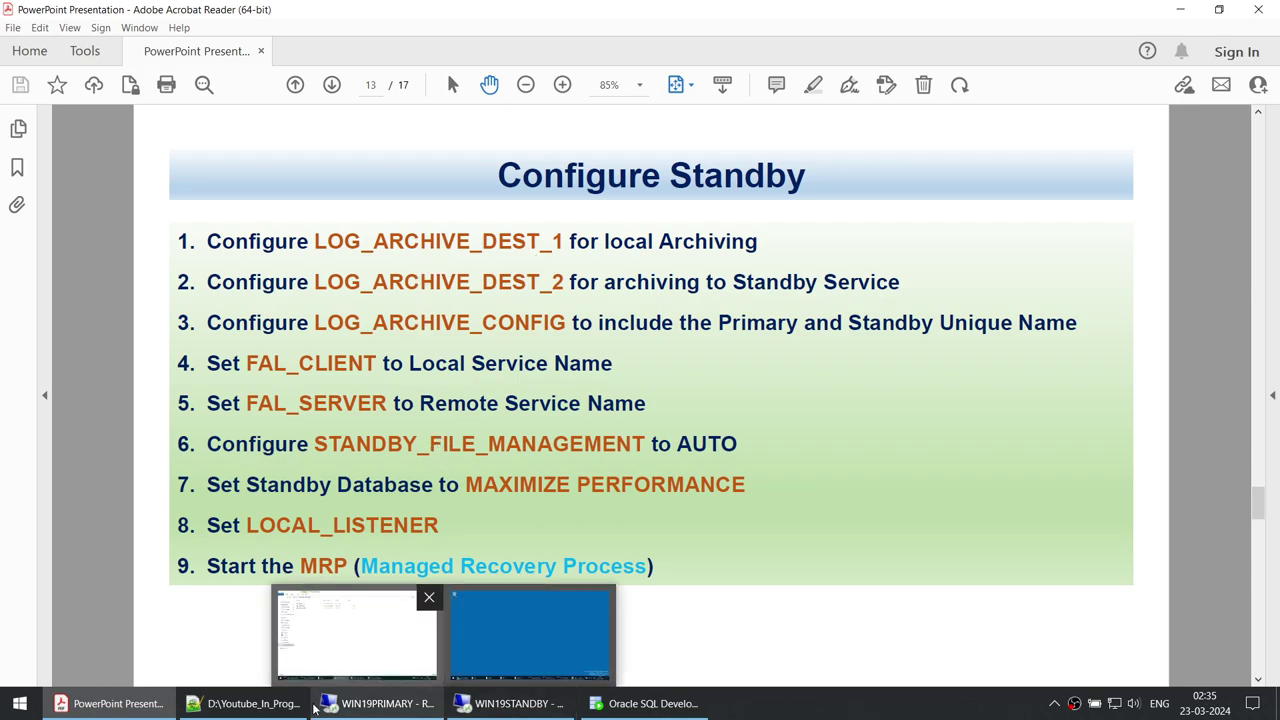
Step: Find the setup_02_standby_dg.sql section in the Notepad++ Data Guard script and reduce the text size to fit the statements
left_click(245, 703)
scroll(372, 400, "down", 4)
scroll(372, 400, "up", 1)
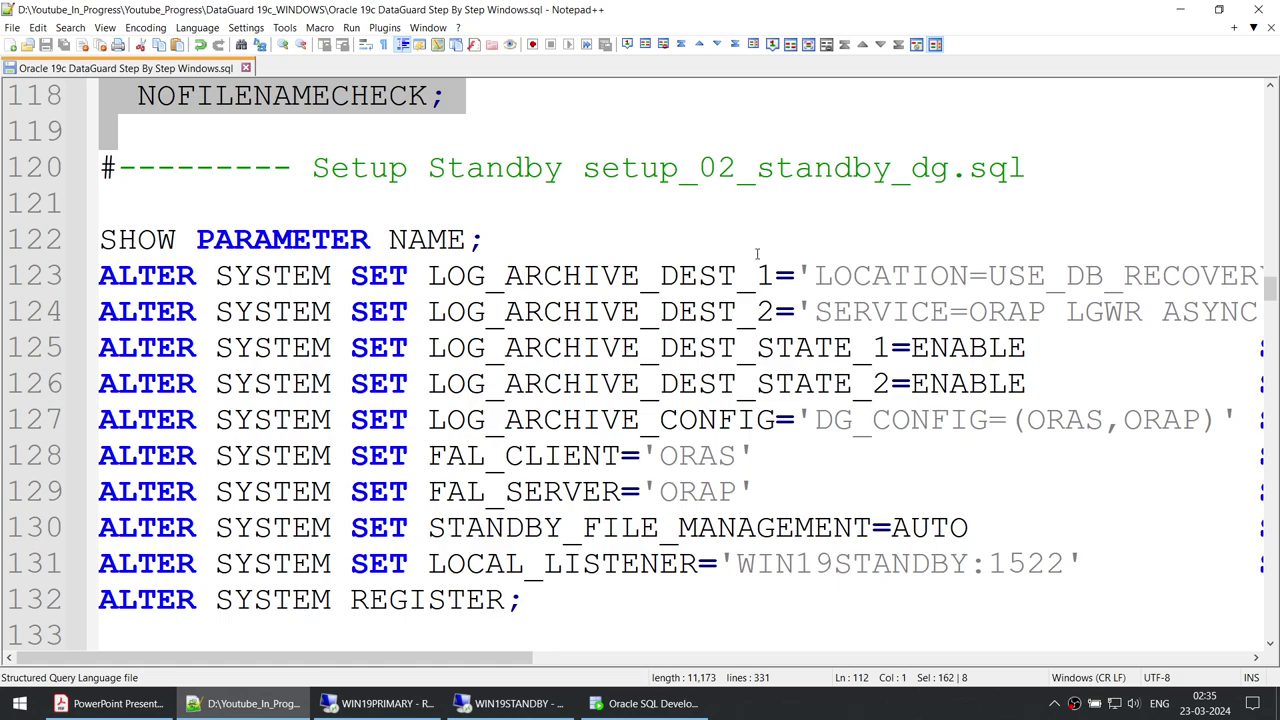
double_click(726, 172)
scroll(603, 343, "down", 1)
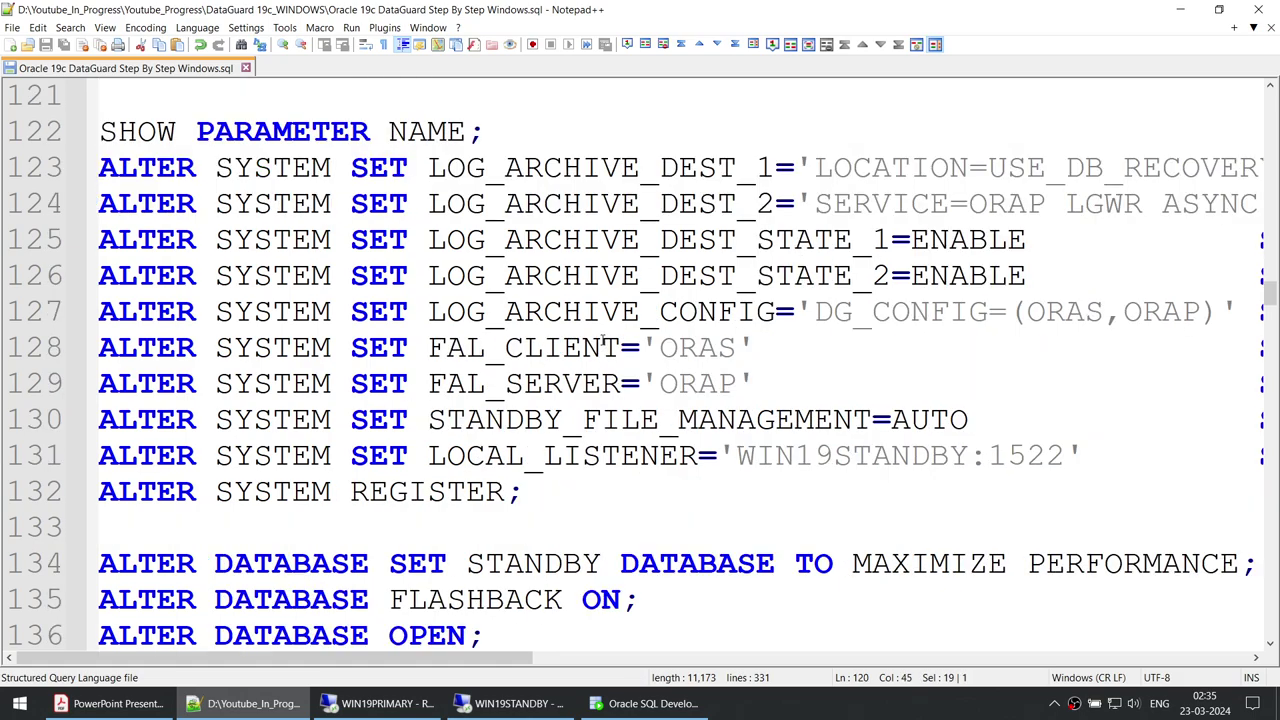
scroll(603, 343, "down", 3, "ctrl")
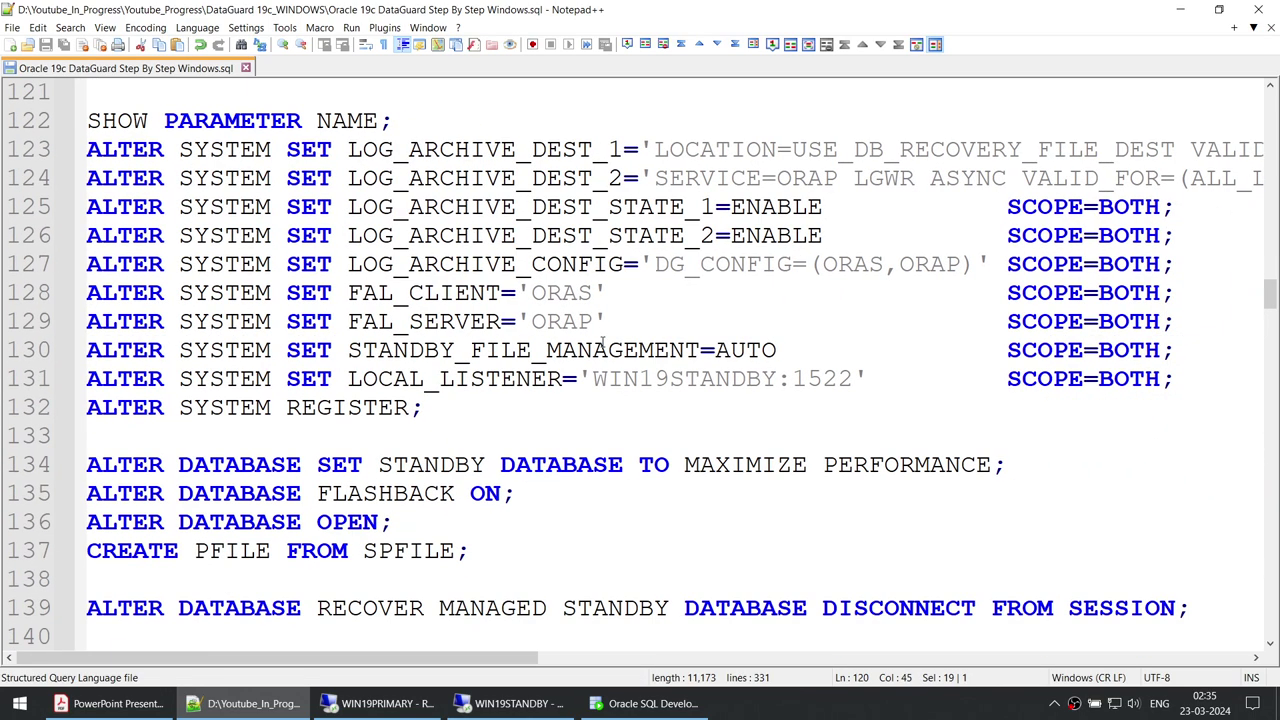
Step: Review the standby script's LOG_ARCHIVE_DEST, FAL_CLIENT, FAL_SERVER and LOCAL_LISTENER settings and the database and recovery statements below them
double_click(598, 156)
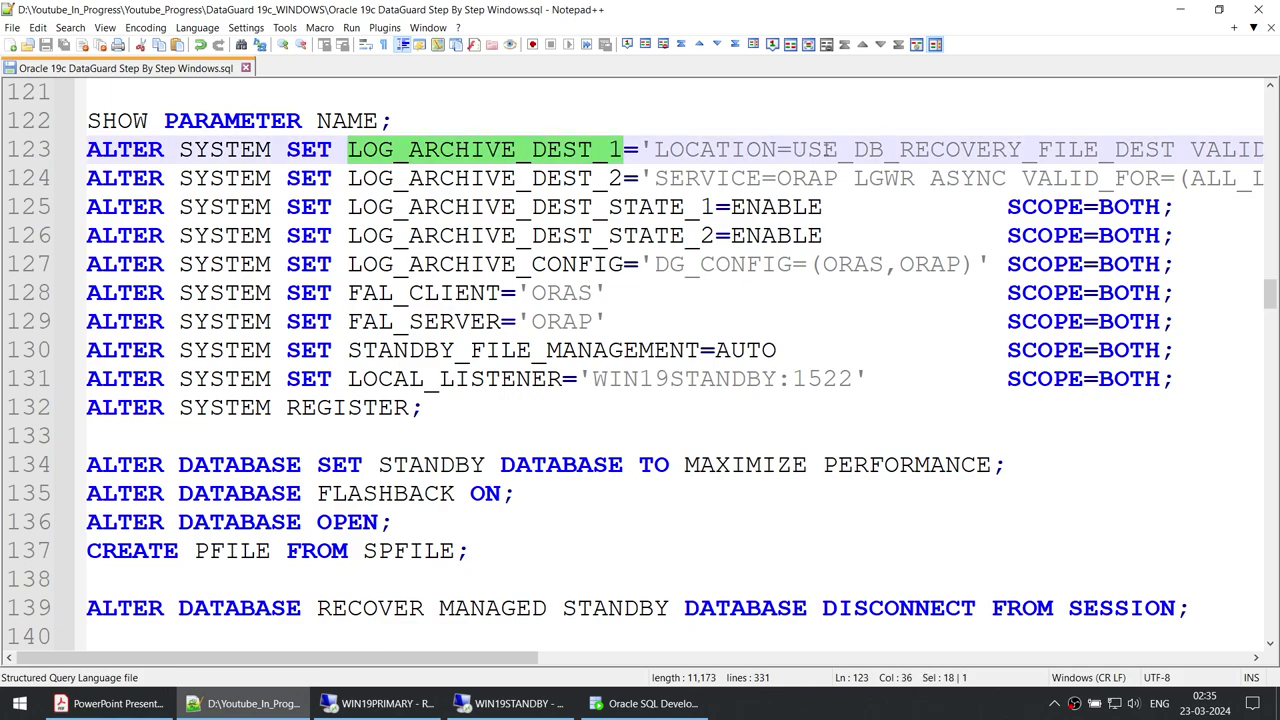
double_click(826, 152)
double_click(547, 182)
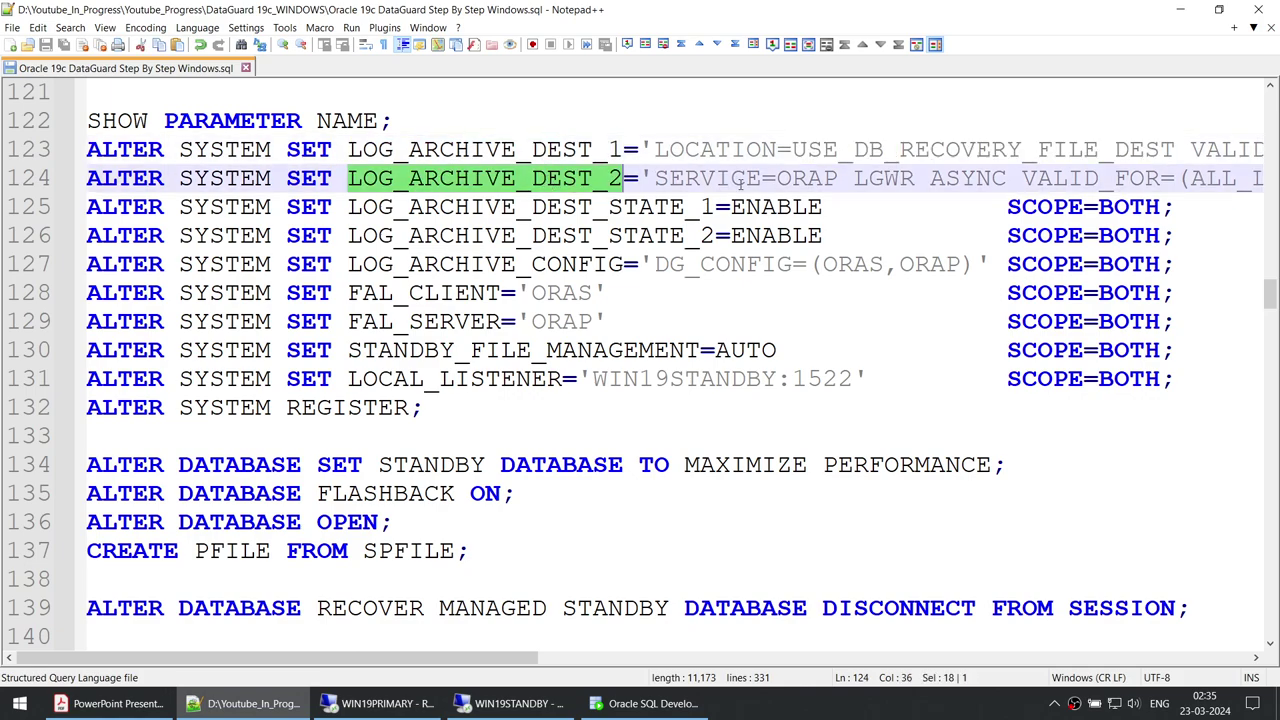
double_click(826, 182)
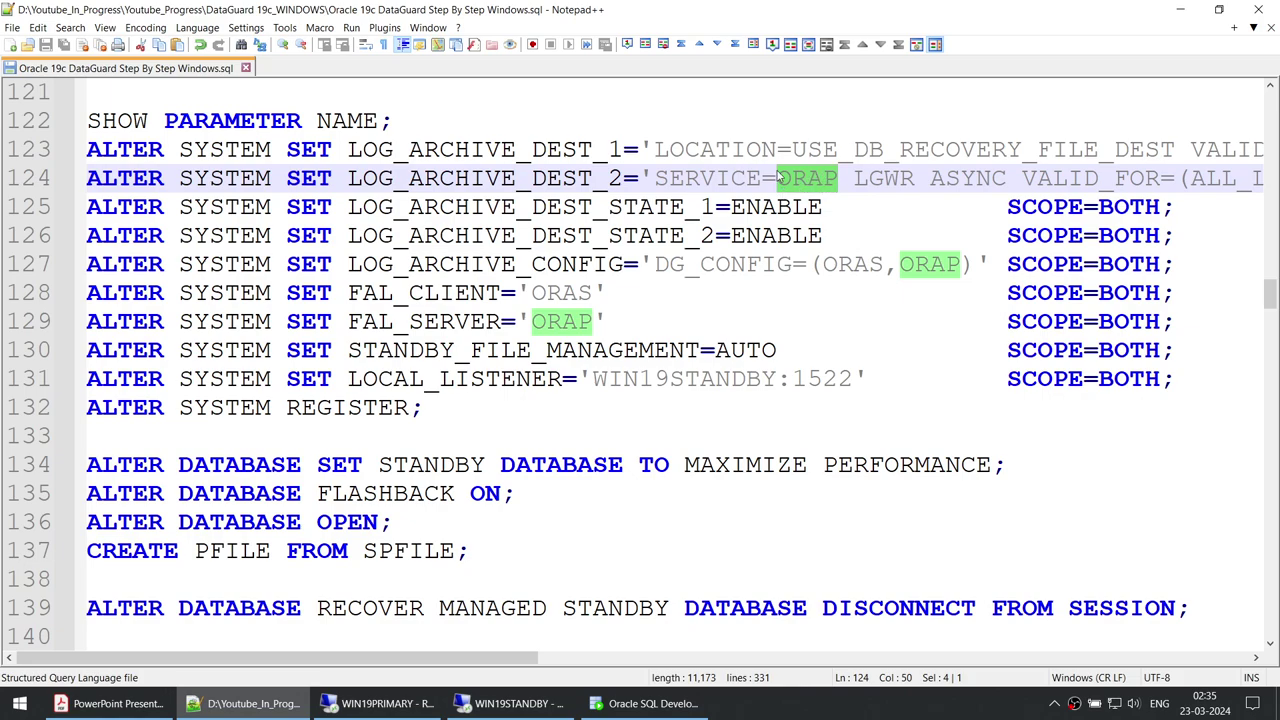
left_click_drag(350, 293, 589, 343)
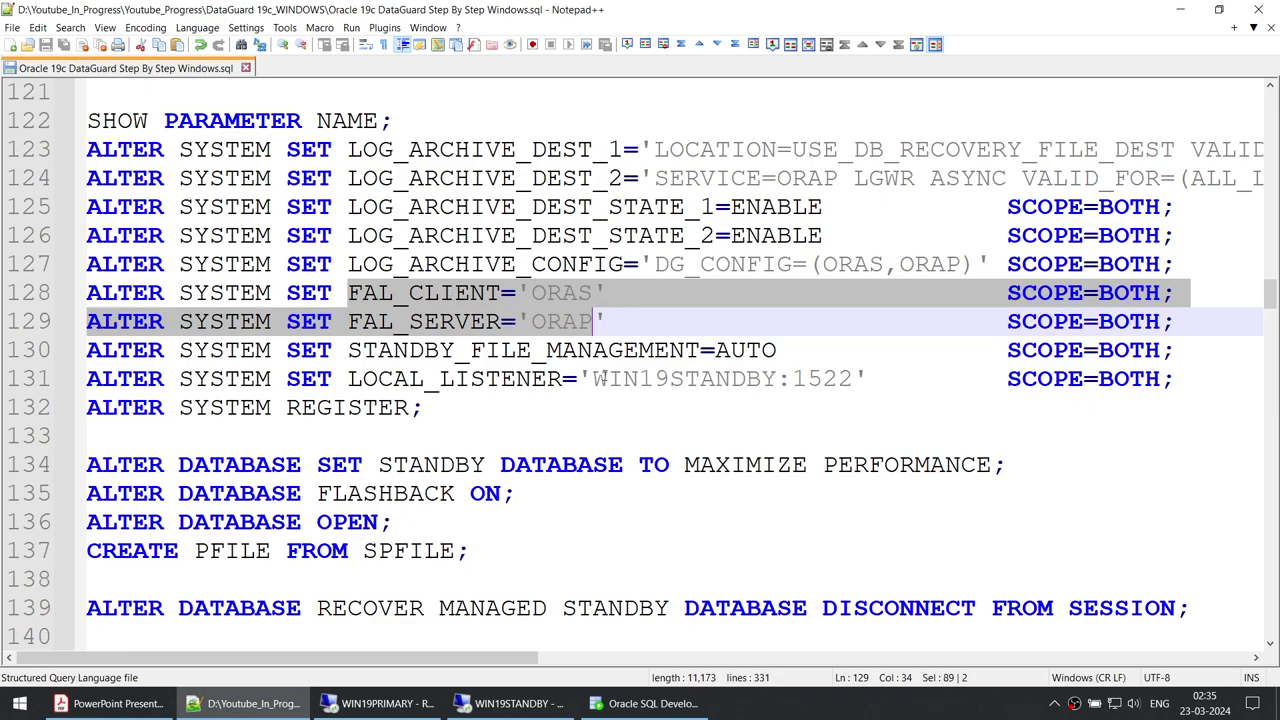
double_click(603, 379)
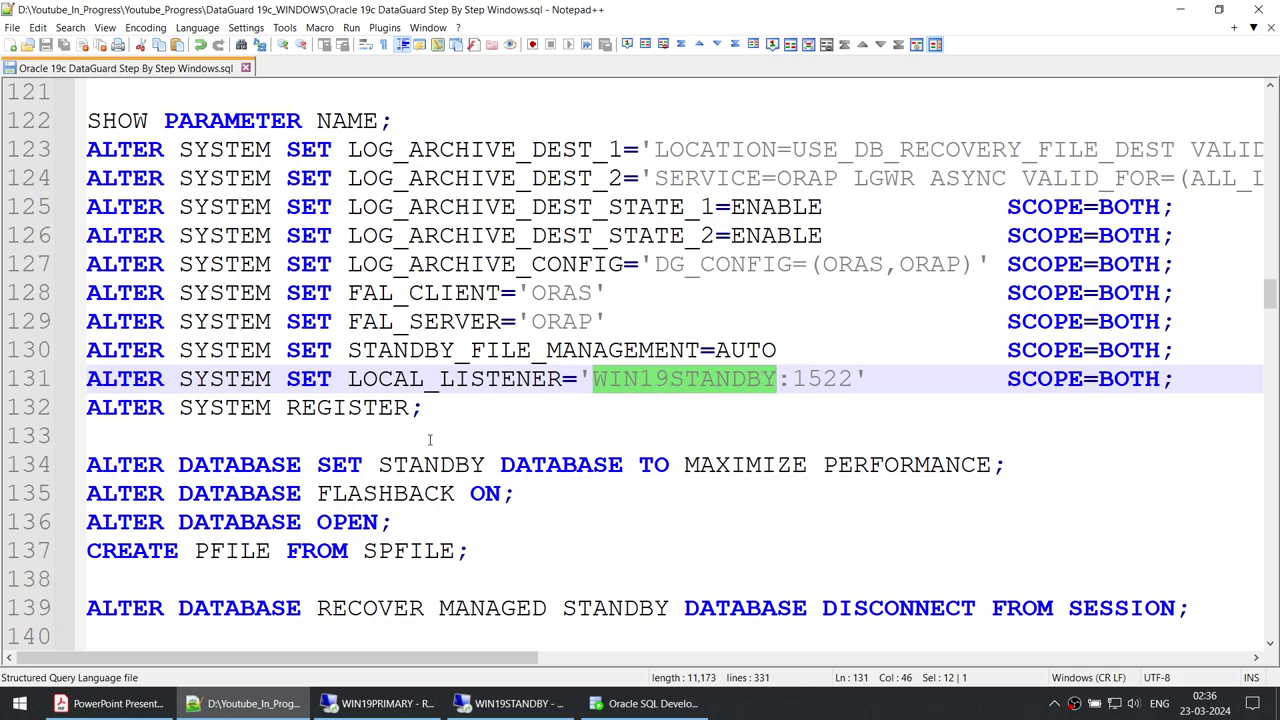
scroll(245, 486, "down", 2)
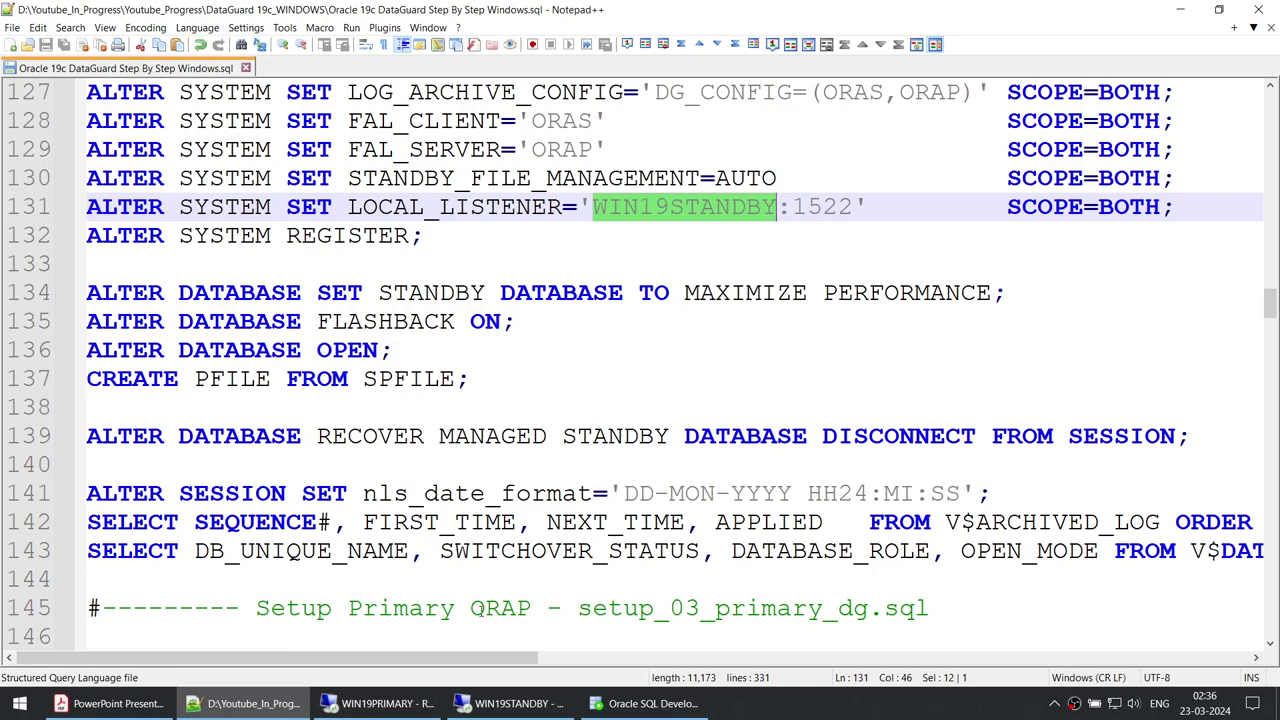
Step: Return to the WIN19STANDBY session, exit SQL*Plus in the command prompt and clear its screen
left_click(510, 703)
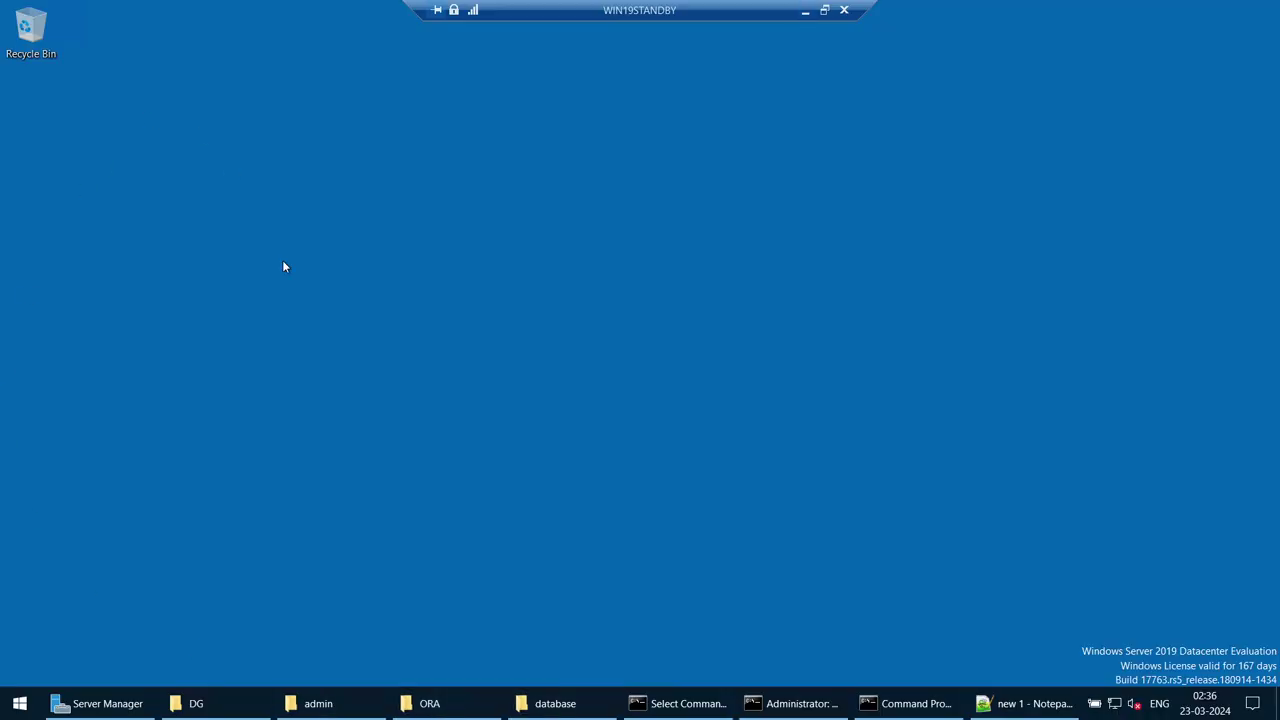
left_click(700, 708)
type("exit")
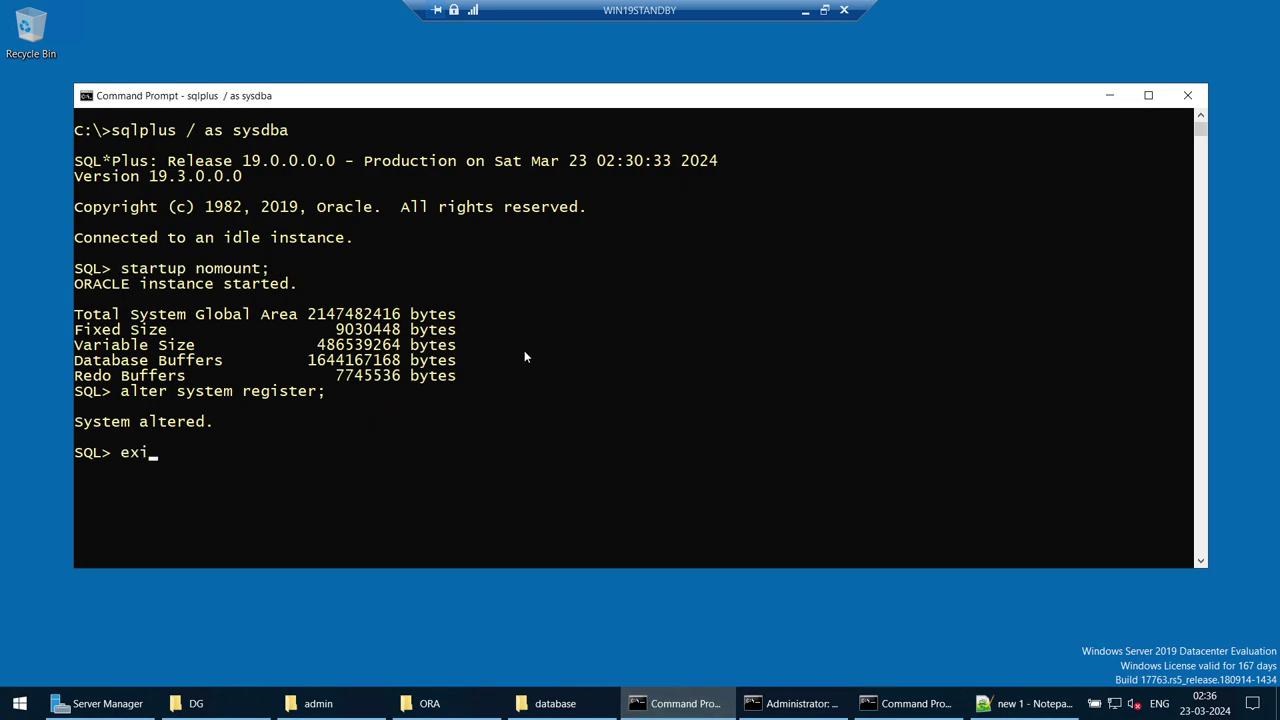
key("Return")
type("cls")
key("Return")
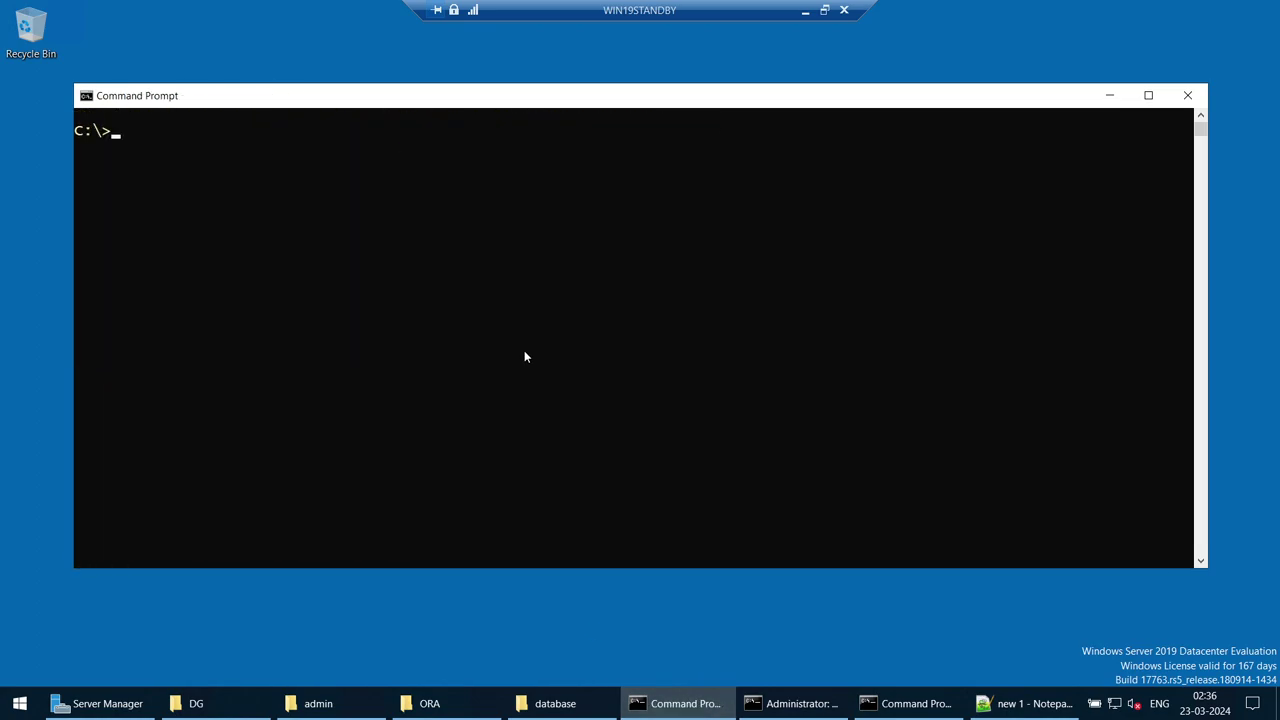
Step: Change the command prompt's directory to C:\DG and list its contents
type("cd DG")
key("Return")
type("cl")
key("BackSpace")
key("BackSpace")
type("dir")
key("Return")
Step: Display the contents of setup_02_standby_dg.sql and examine its statements, particularly the managed standby recovery command
type("cls")
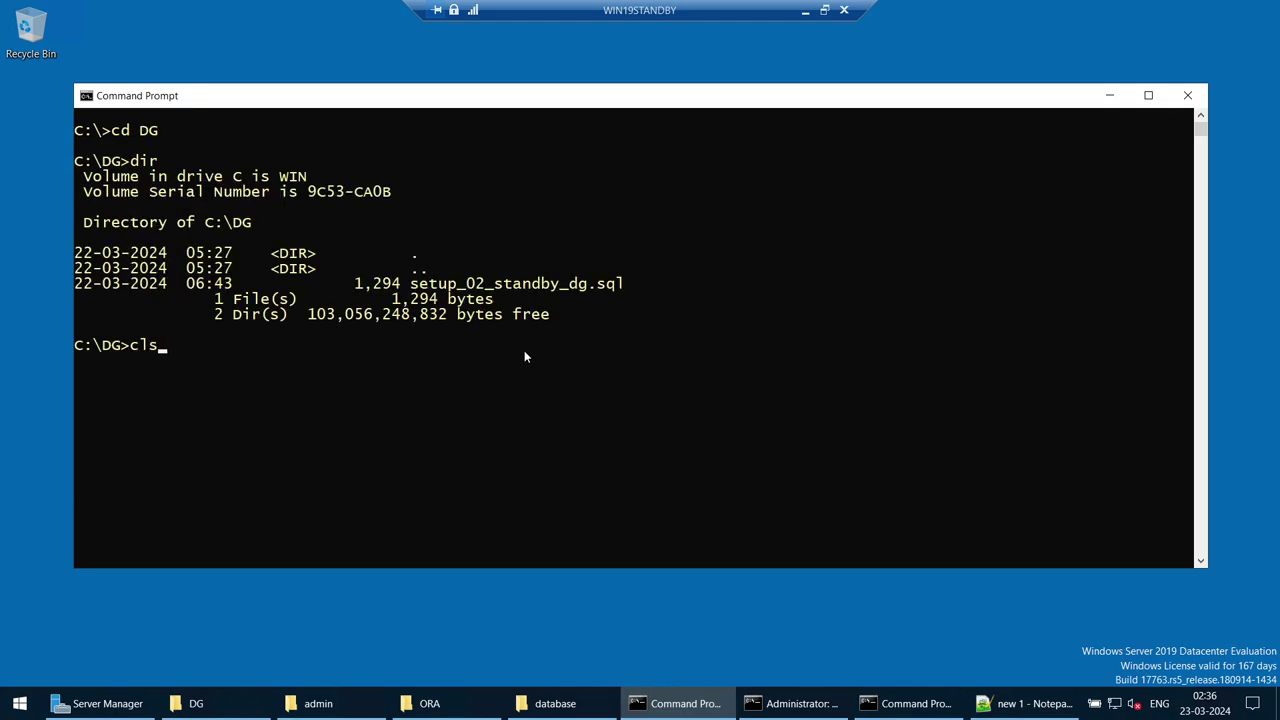
key("BackSpace")
key("BackSpace")
type("type s")
key("Tab")
key("Return")
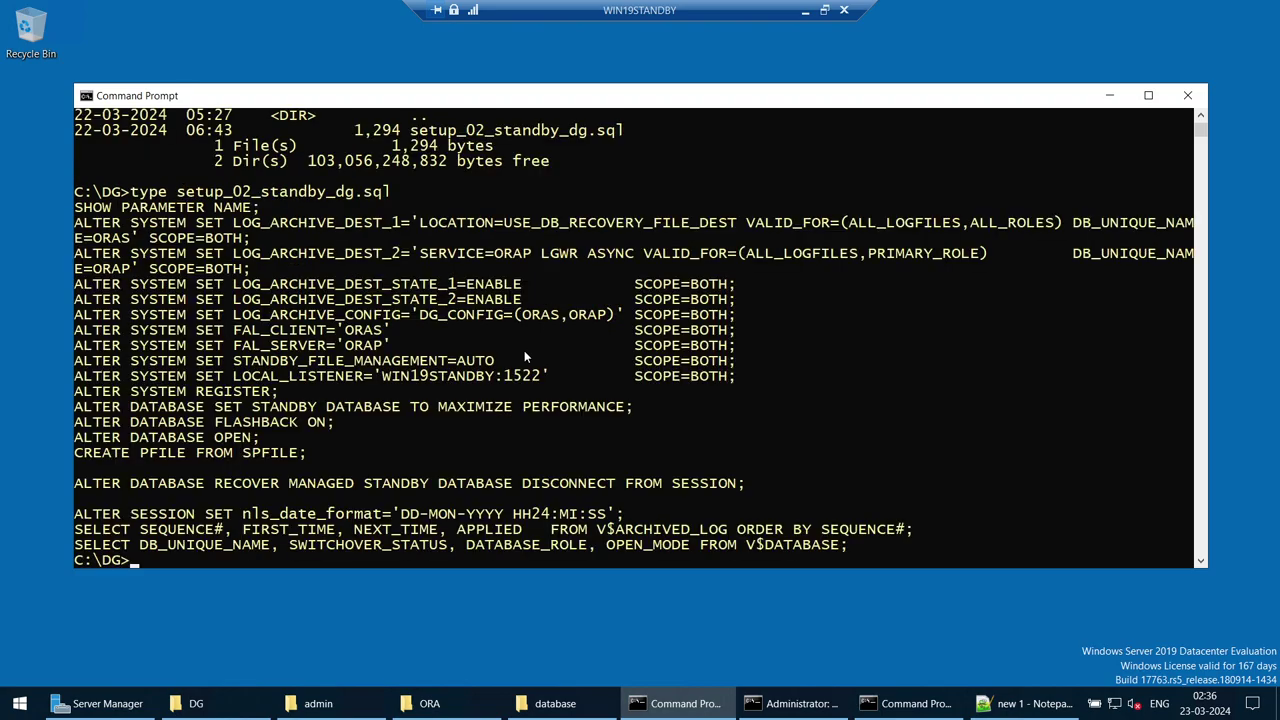
scroll(644, 277, "up", 2)
scroll(646, 285, "down", 2)
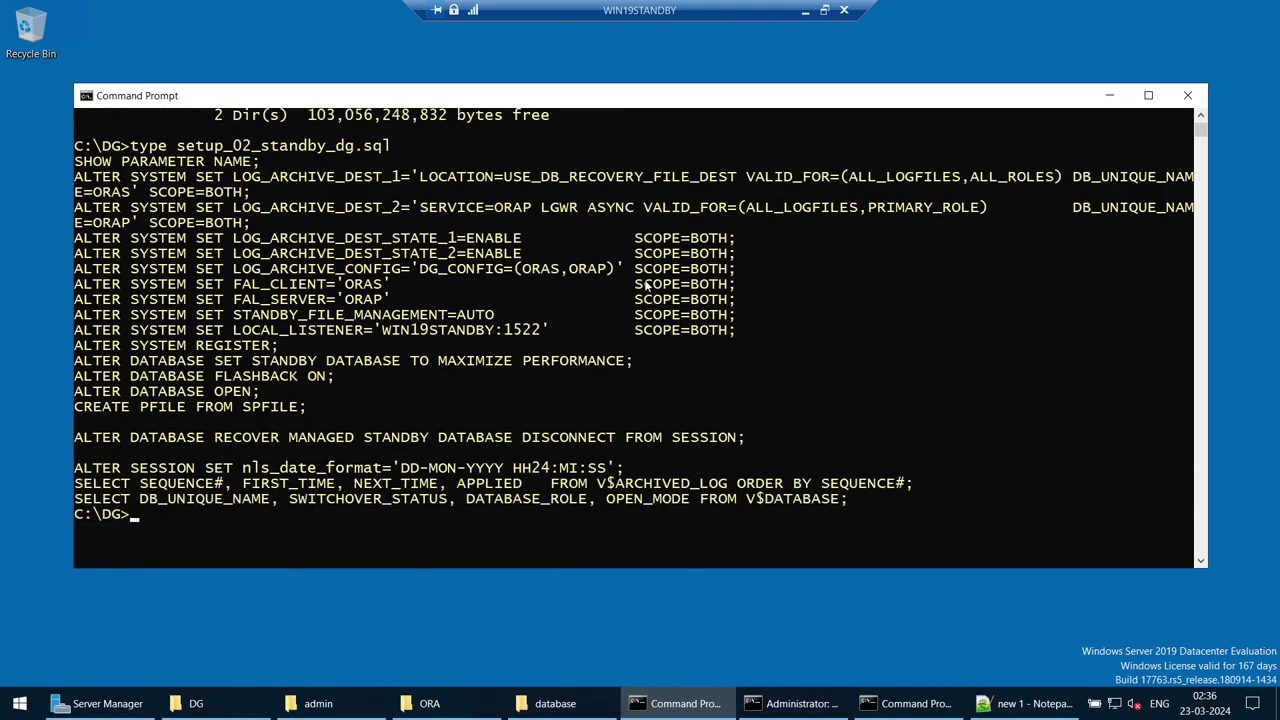
scroll(646, 285, "down", 1)
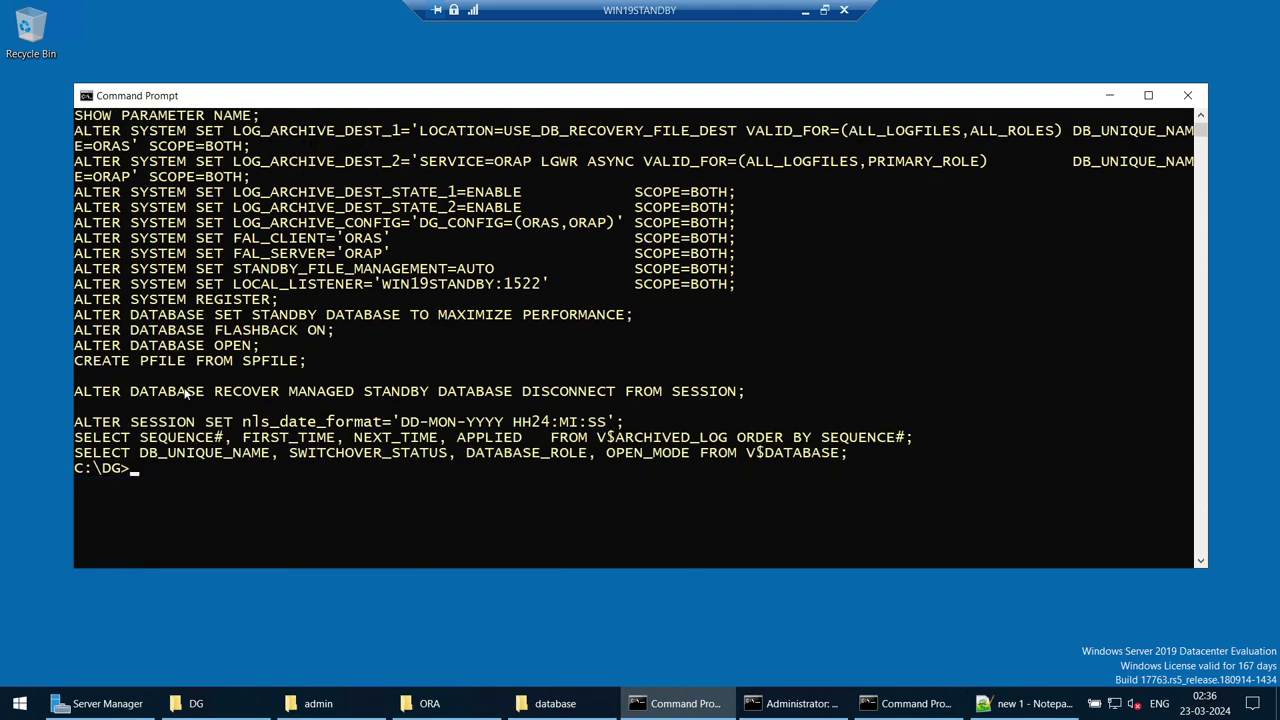
left_click_drag(185, 393, 697, 393)
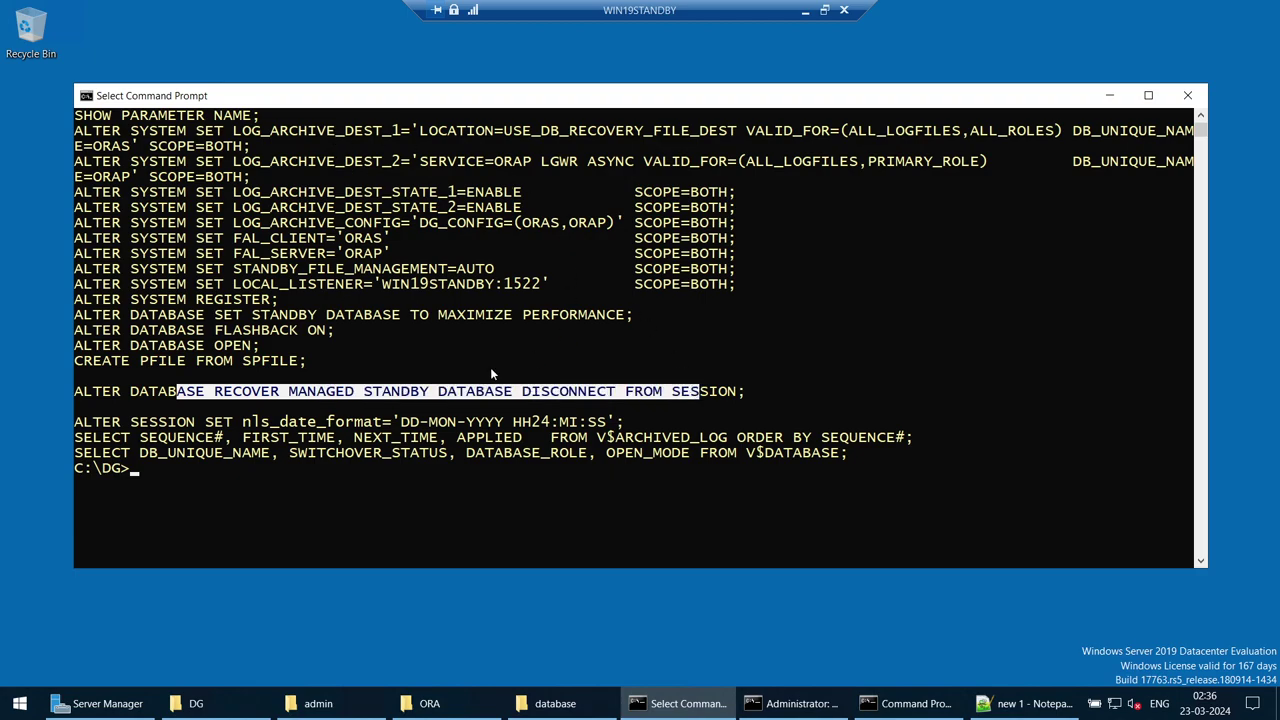
left_click(575, 488)
Step: List C:\DG again and copy the script name setup_02_standby_dg.sql from the listing
type("cl")
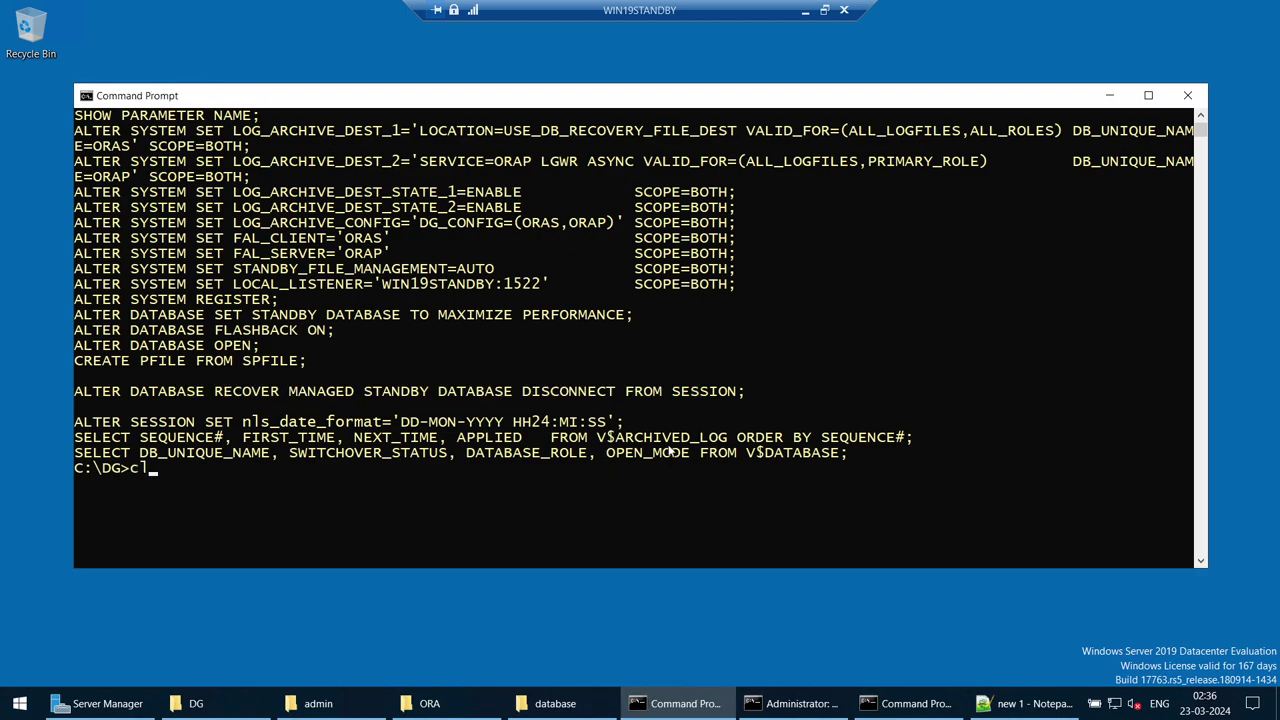
type("s")
key("BackSpace")
key("BackSpace")
key("BackSpace")
type("dir")
key("Return")
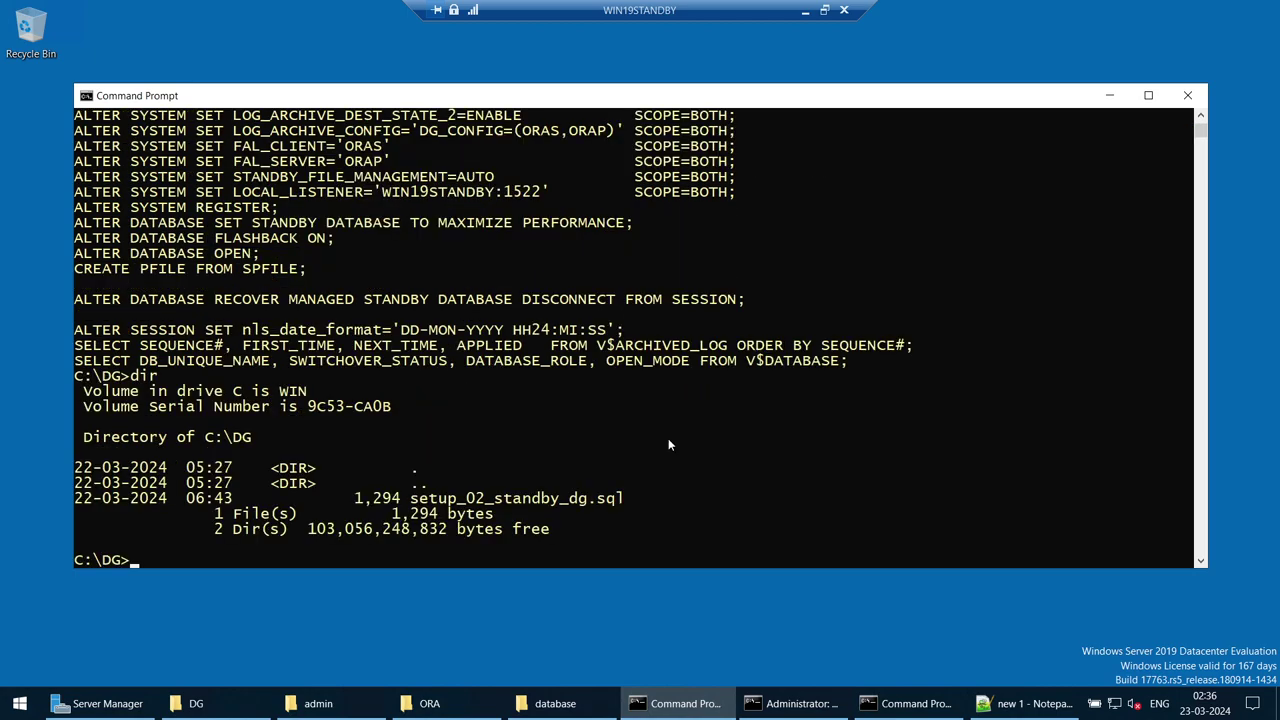
double_click(532, 498)
right_click(718, 479)
right_click(718, 479)
type("sqlplu")
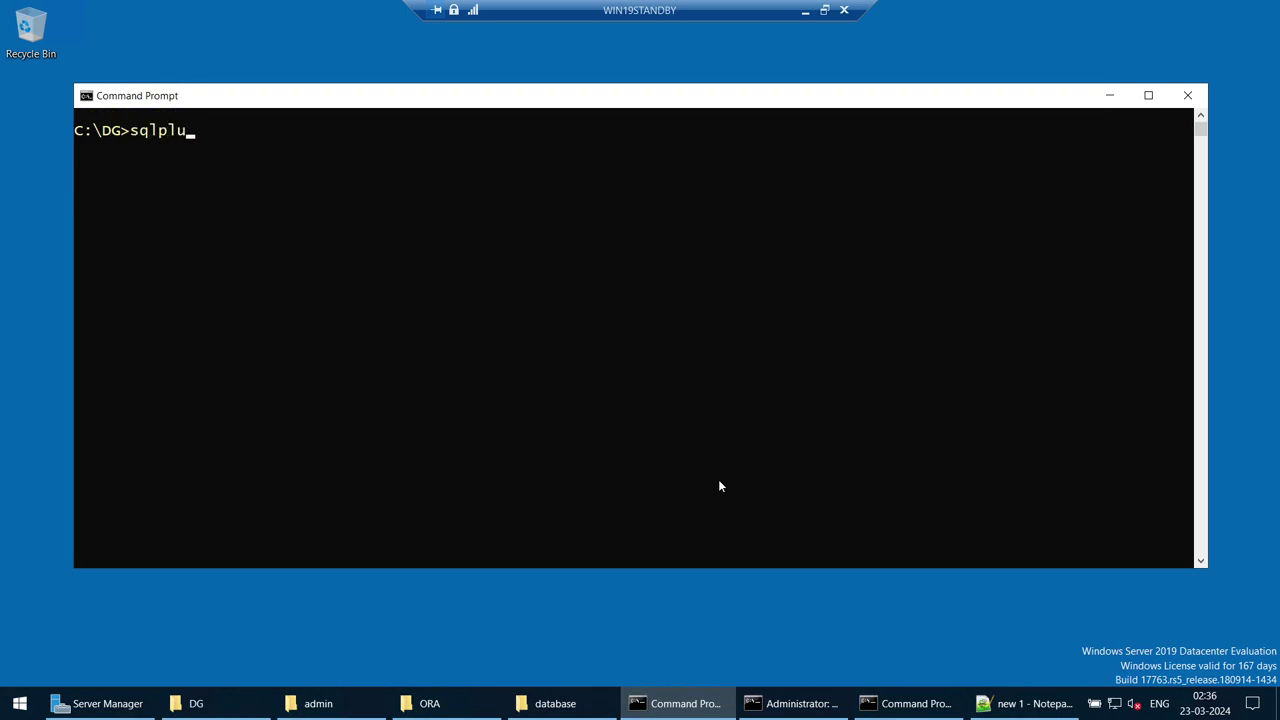
type("s / as sysdba")
key("Return")
type("@setup_02_standby_dg.sql")
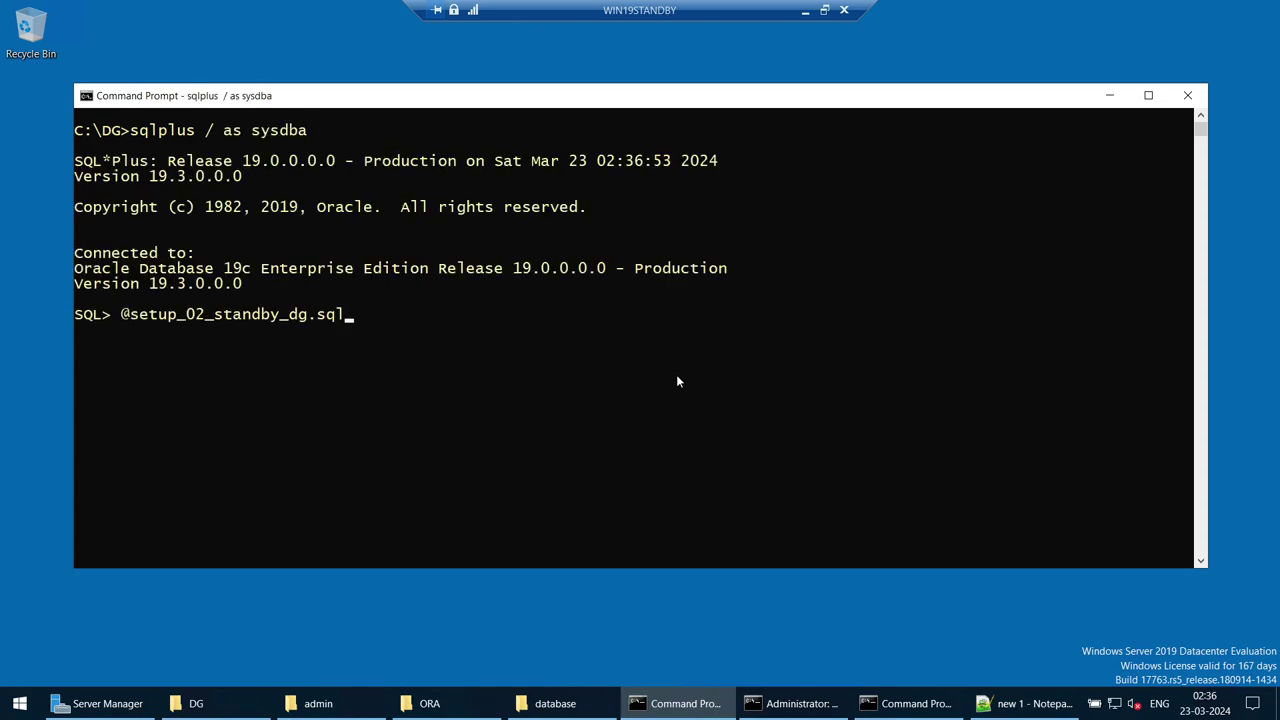
key("Return")
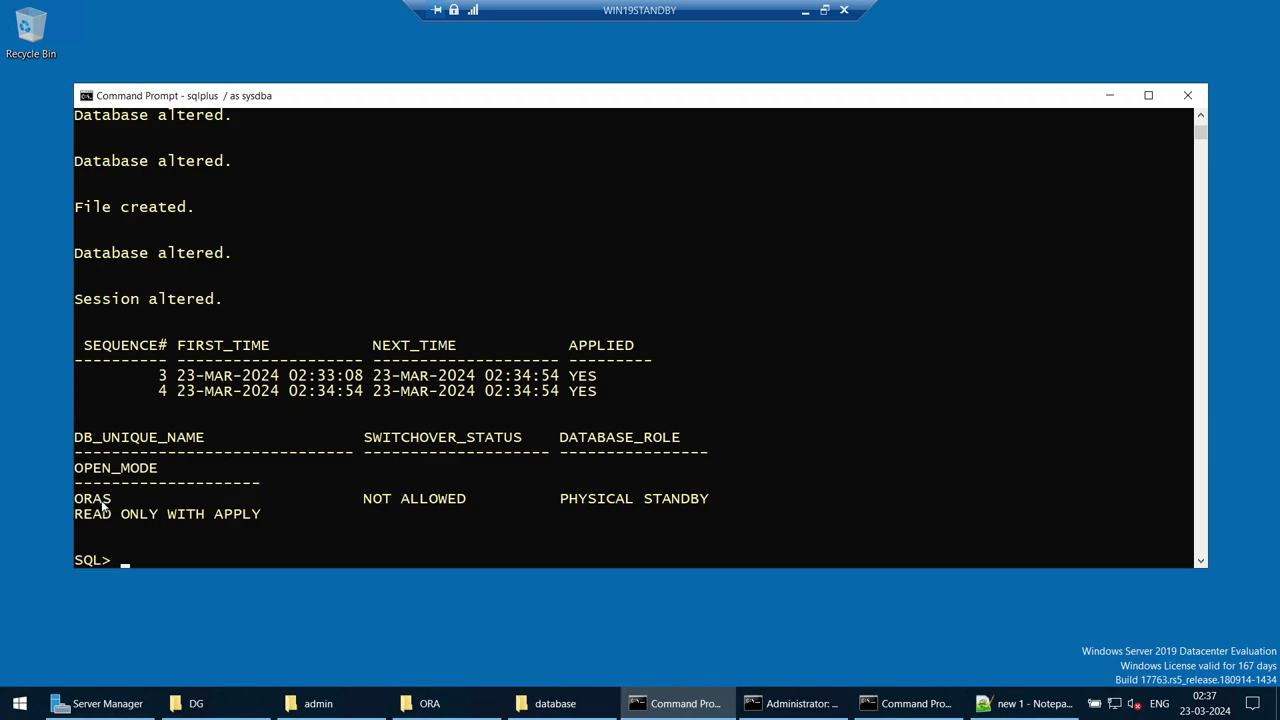
Step: Switch to SQL Developer, open the WIN19STANDBY_ORAS connection's properties, check port 1522 and service ORAS, test it and connect
left_click(805, 10)
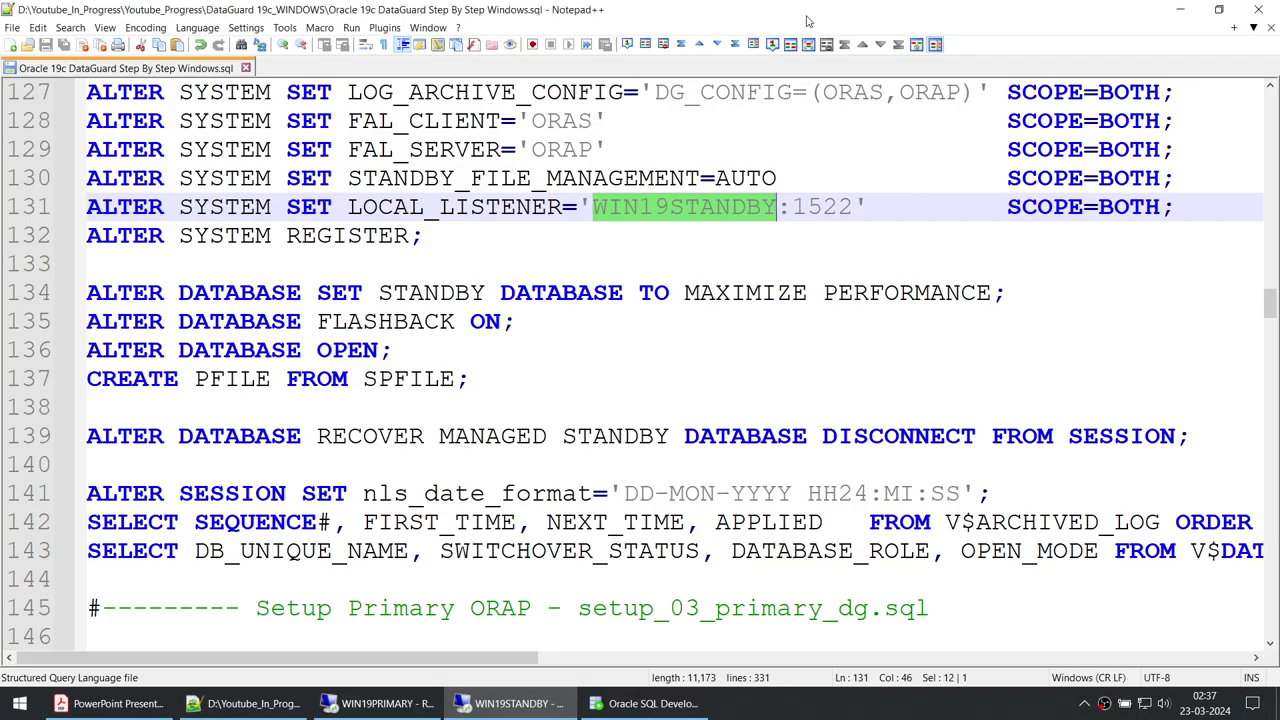
left_click(645, 703)
right_click(66, 142)
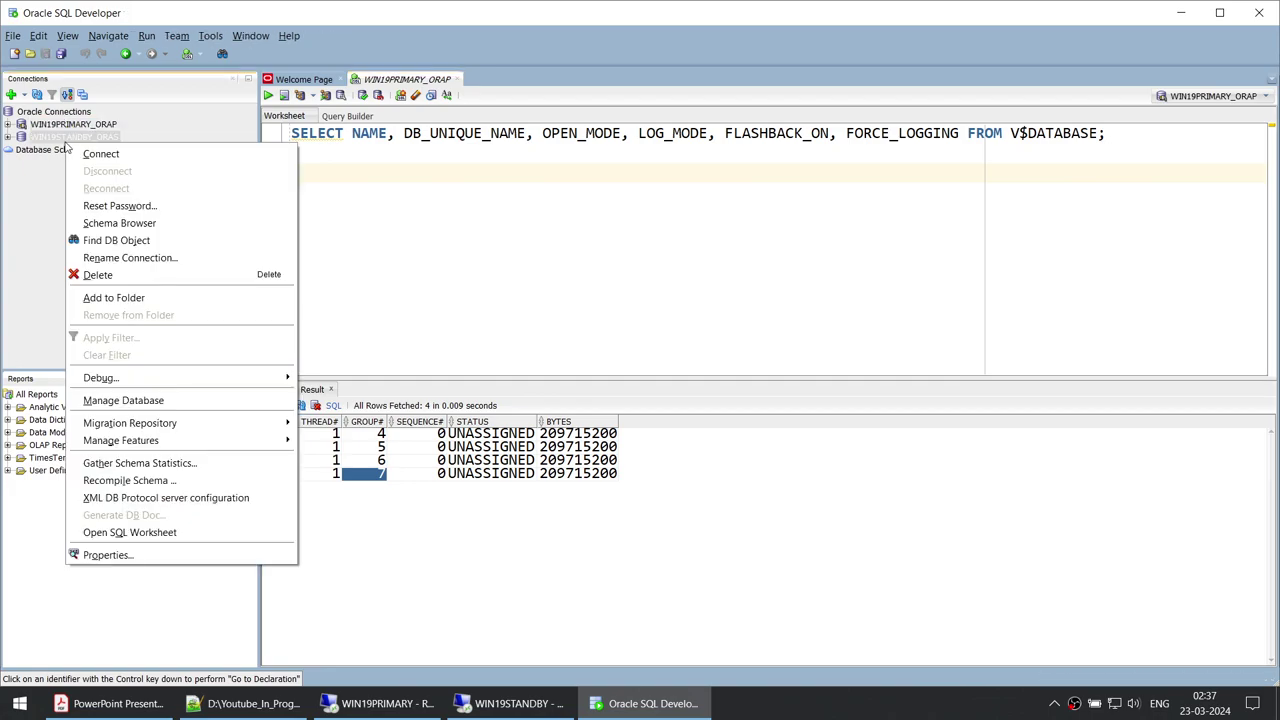
left_click(104, 556)
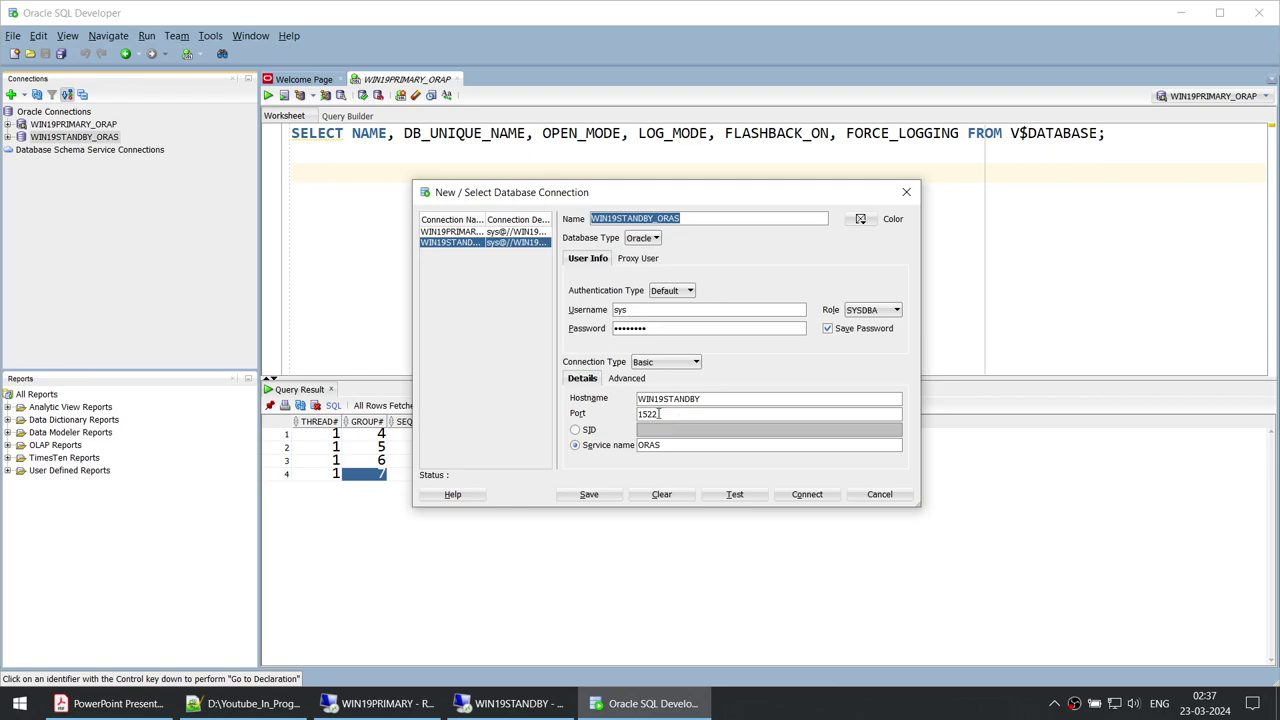
left_click_drag(658, 414, 625, 450)
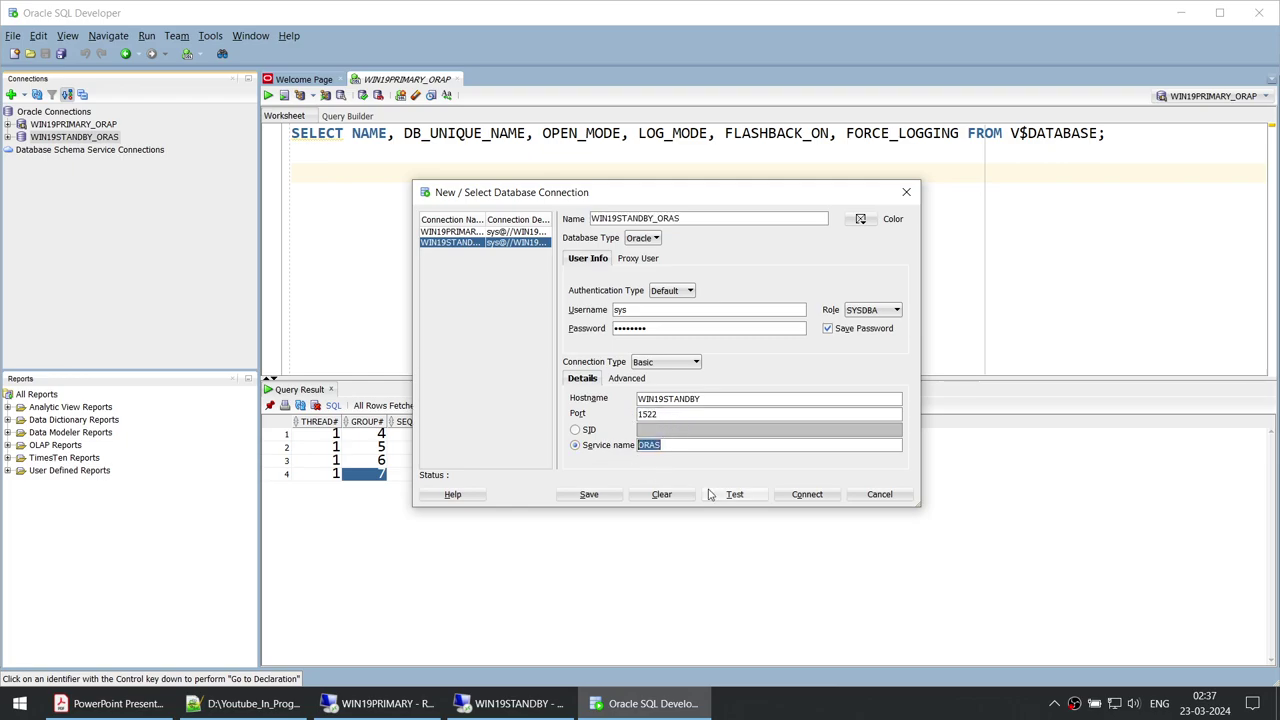
left_click(723, 497)
left_click(806, 494)
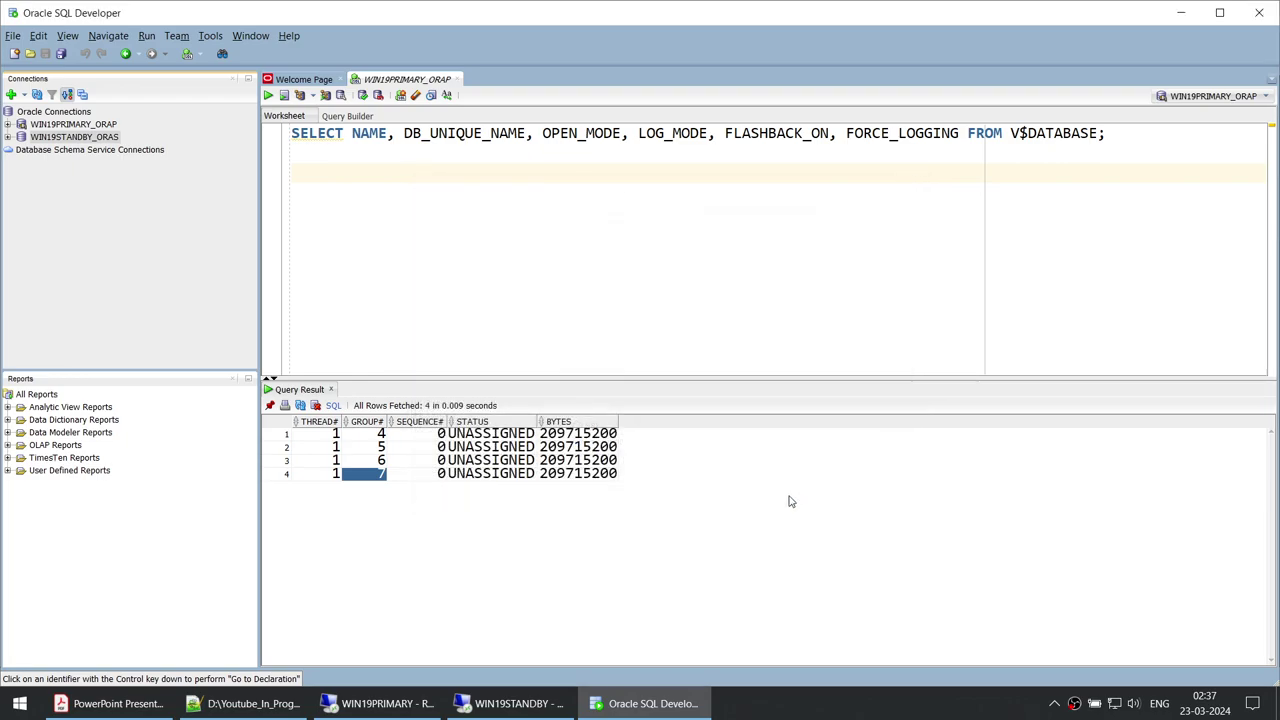
left_click(406, 79)
key("ctrl+a")
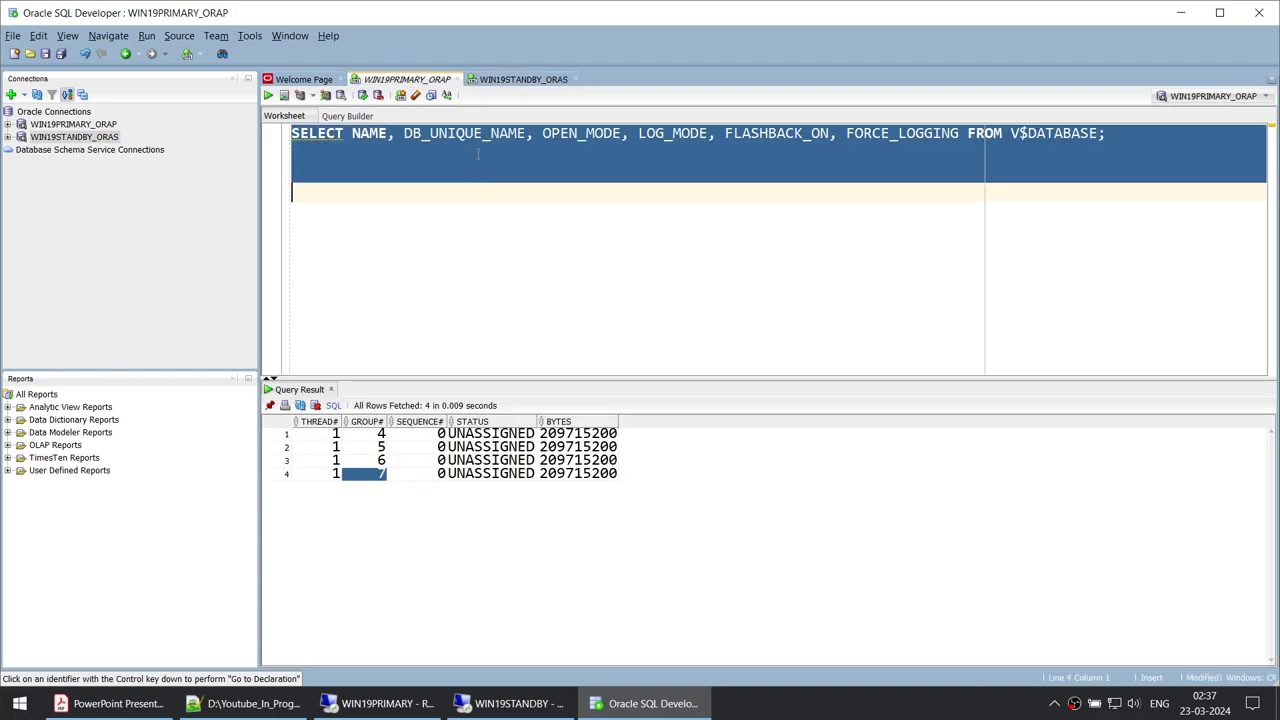
left_click(395, 171)
key("ctrl+a")
Step: Copy the nls_date_format, V$ARCHIVED_LOG and V$DATABASE statements on lines 141–143 of the Notepad++ script into the WIN19STANDBY_ORAS worksheet
left_click(489, 80)
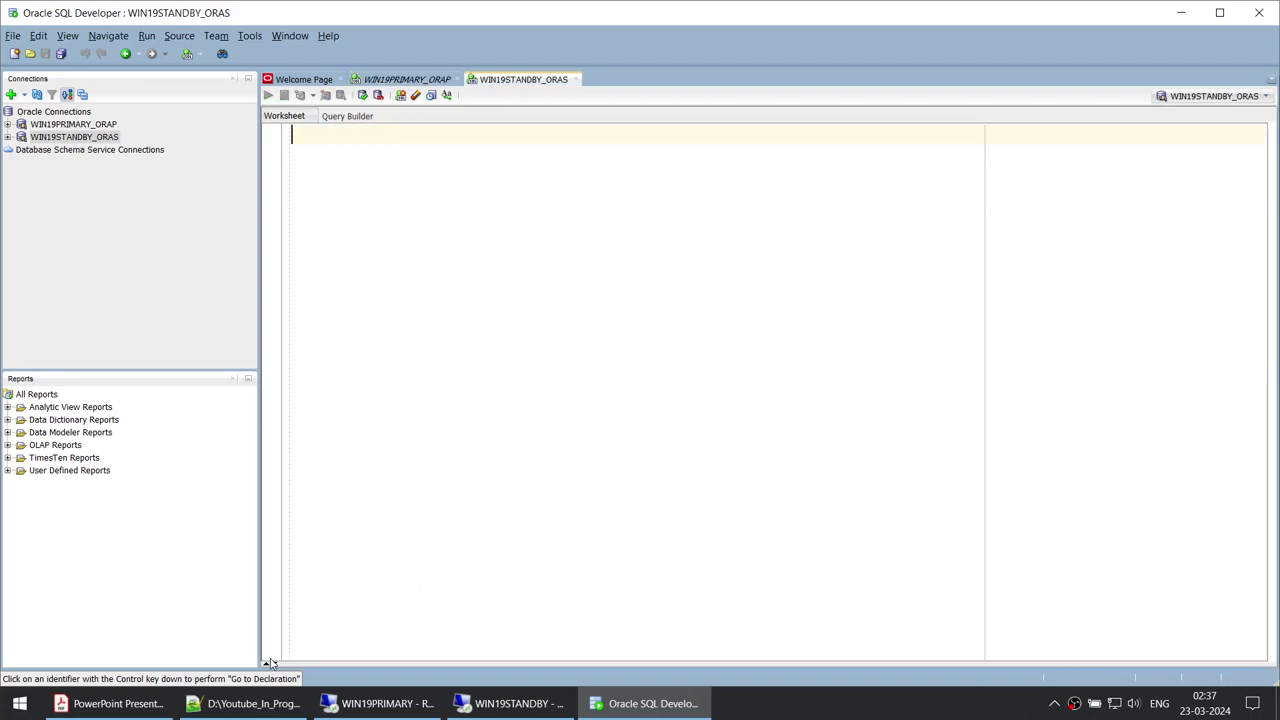
left_click(272, 710)
scroll(617, 270, "down", 2)
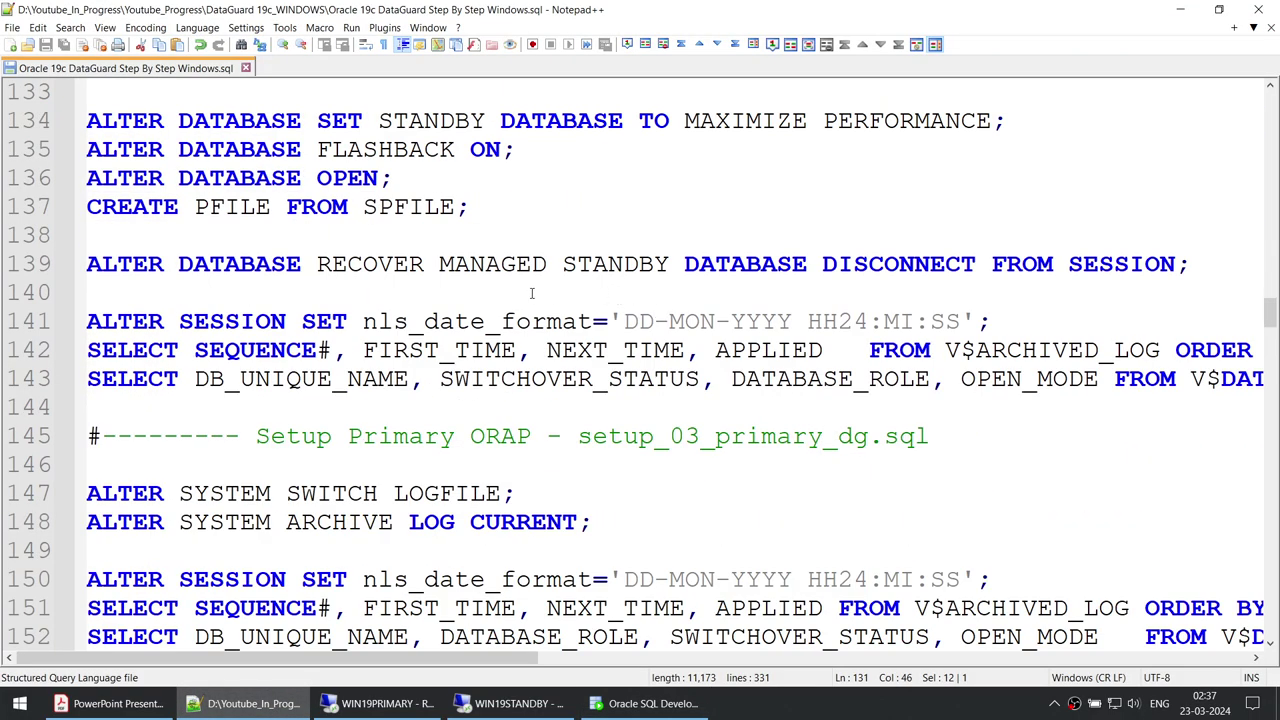
left_click_drag(516, 420, 70, 322)
key("ctrl+c")
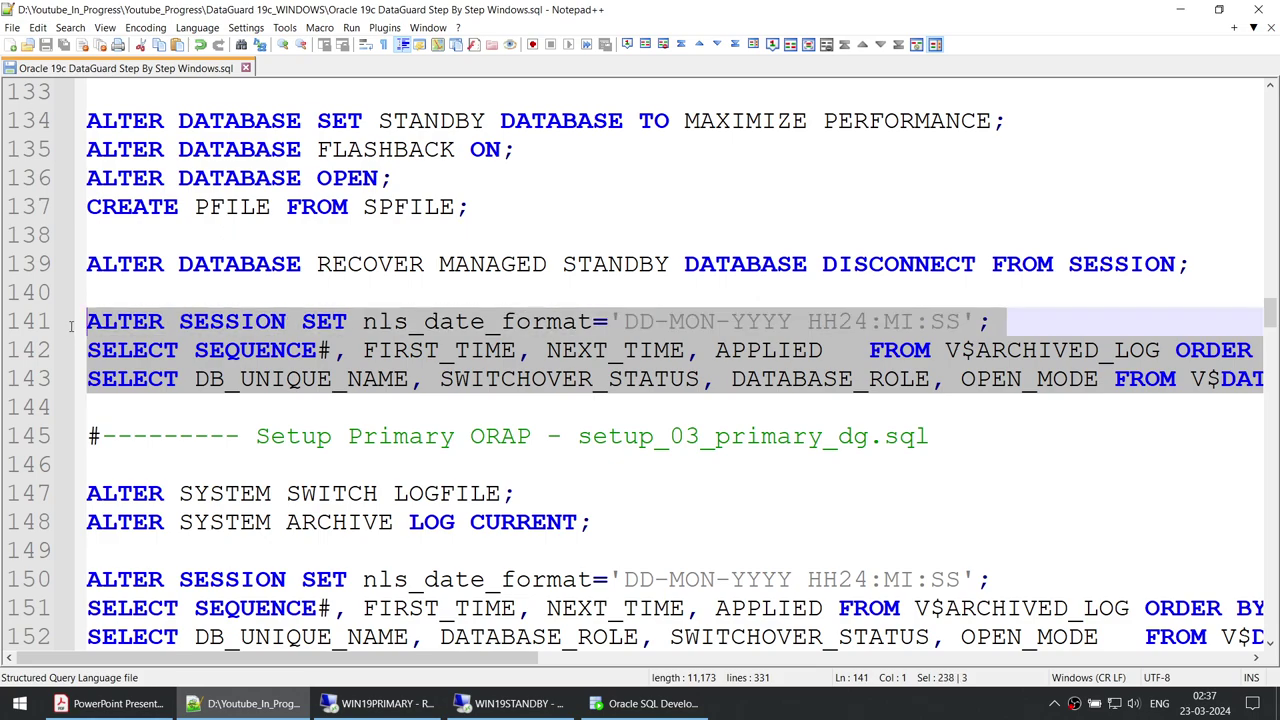
left_click(645, 703)
key("ctrl+v")
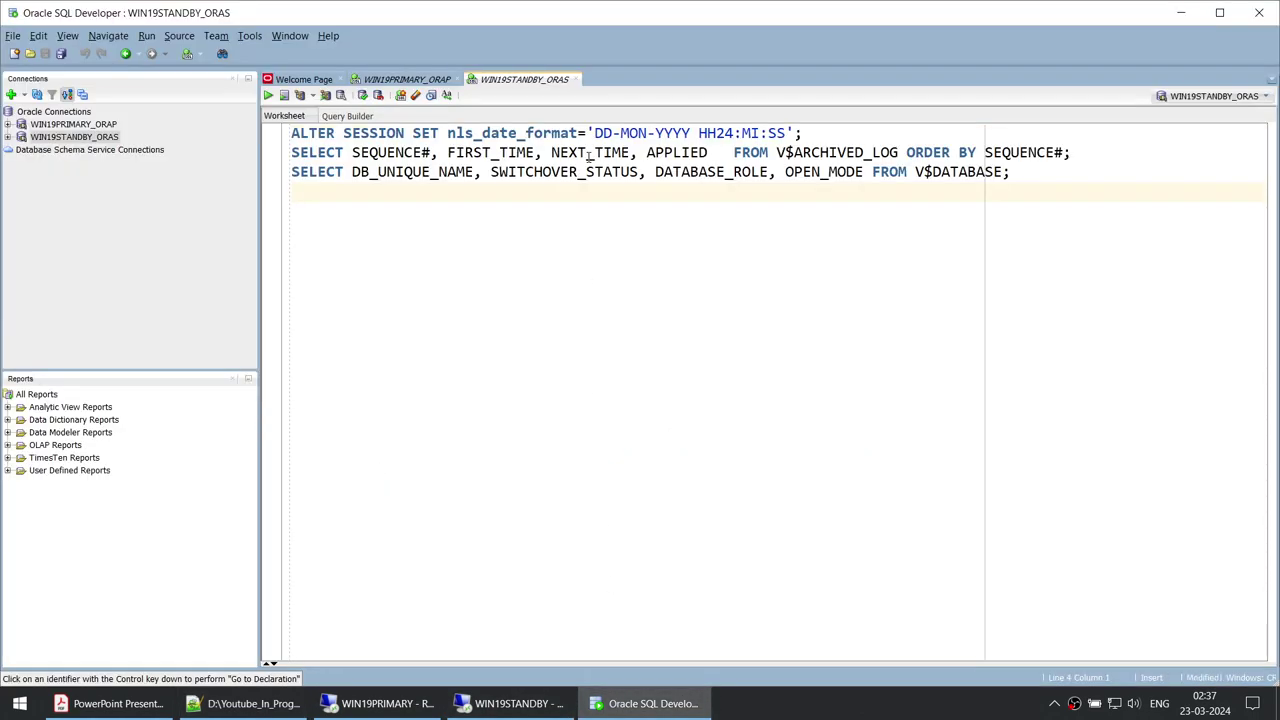
Step: Replace the WIN19PRIMARY_ORAP worksheet's query with the same nls_date_format, V$ARCHIVED_LOG and V$DATABASE statements
key("ctrl+a")
left_click(406, 79)
left_click(425, 222)
key("ctrl+a")
key("ctrl+v")
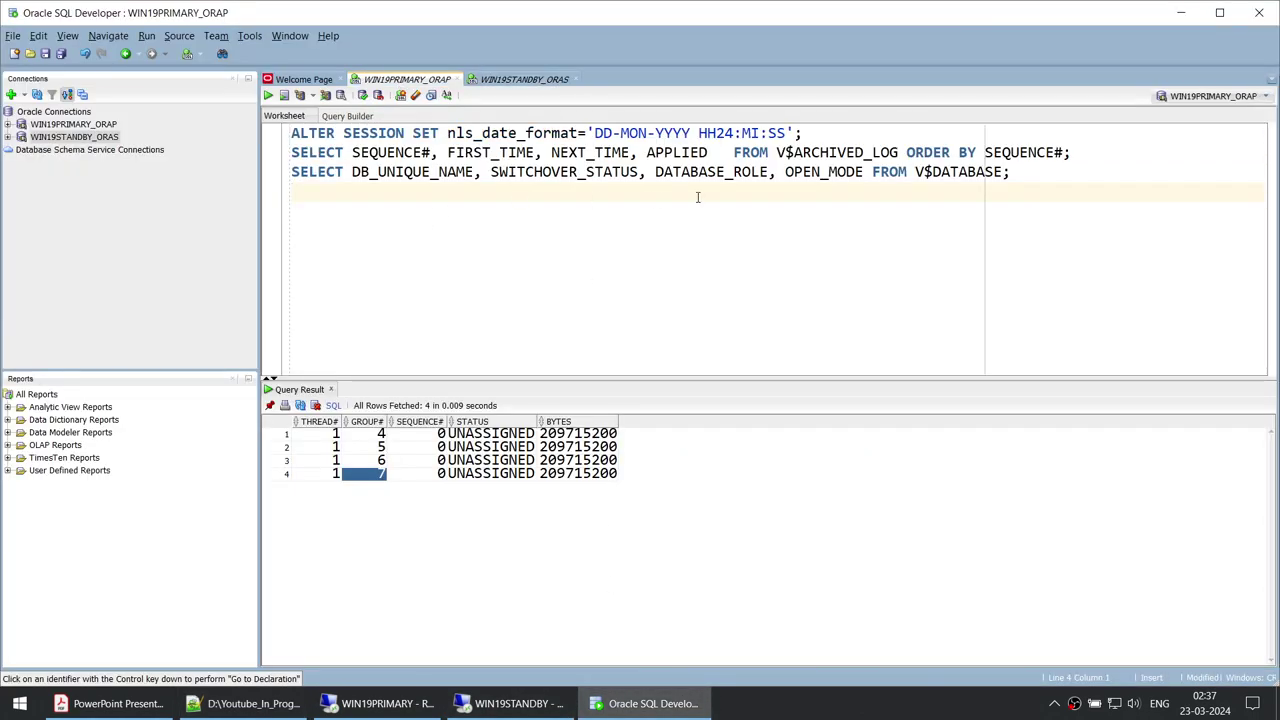
Step: Run only the V$DATABASE query in the WIN19PRIMARY_ORAP worksheet and check the primary's switchover status
left_click_drag(817, 205, 160, 165)
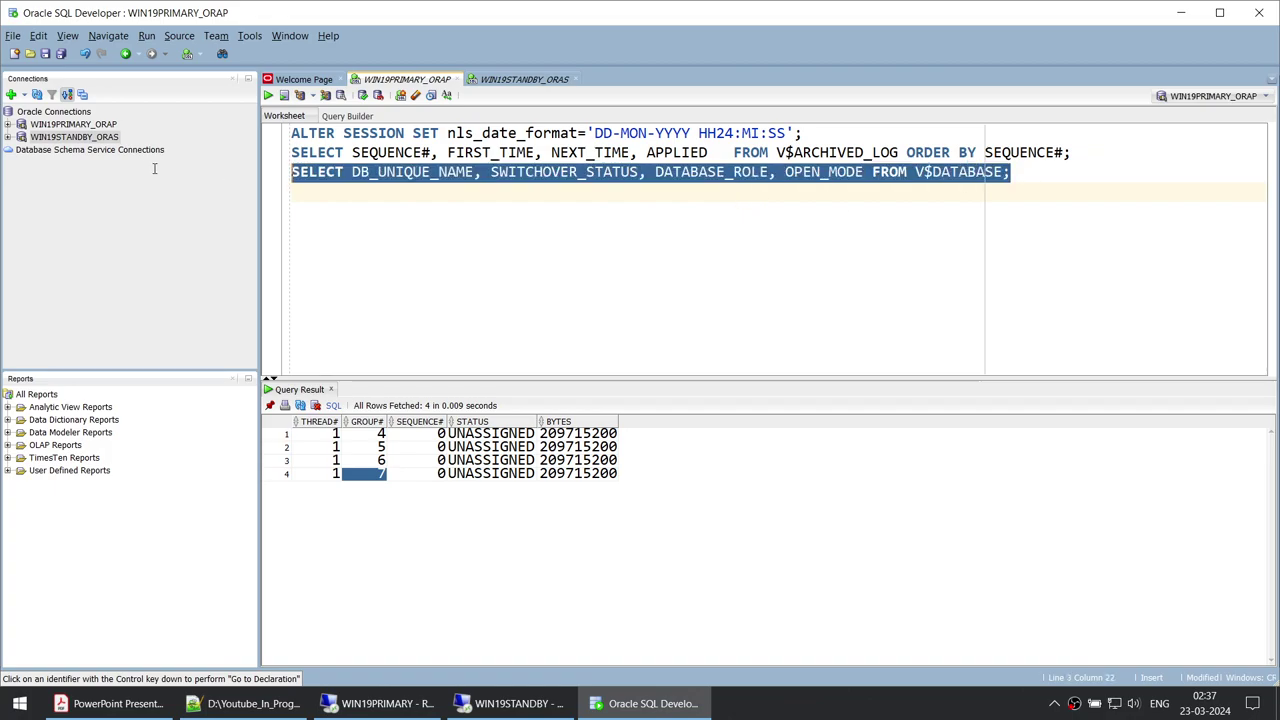
left_click(268, 95)
left_click(420, 441)
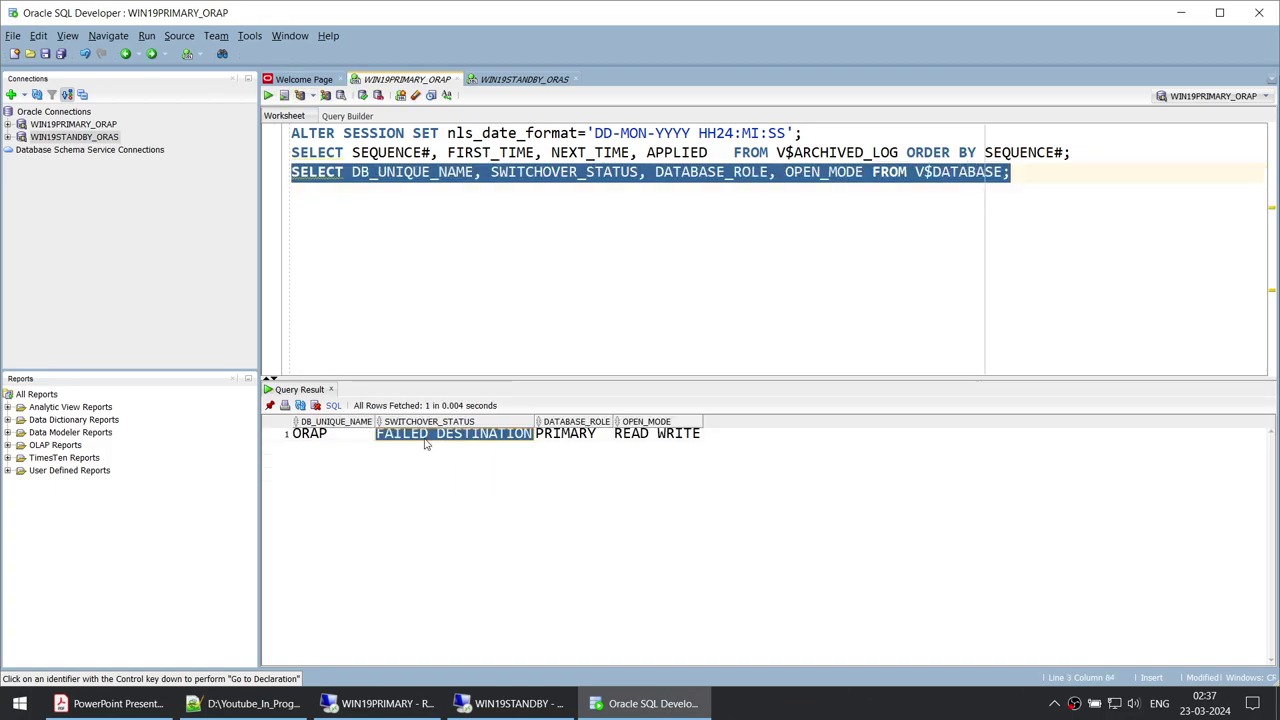
left_click(1056, 180)
Step: Run only the V$DATABASE query in the WIN19STANDBY_ORAS worksheet and check the standby's unique name and switchover status
left_click(524, 79)
left_click(806, 220)
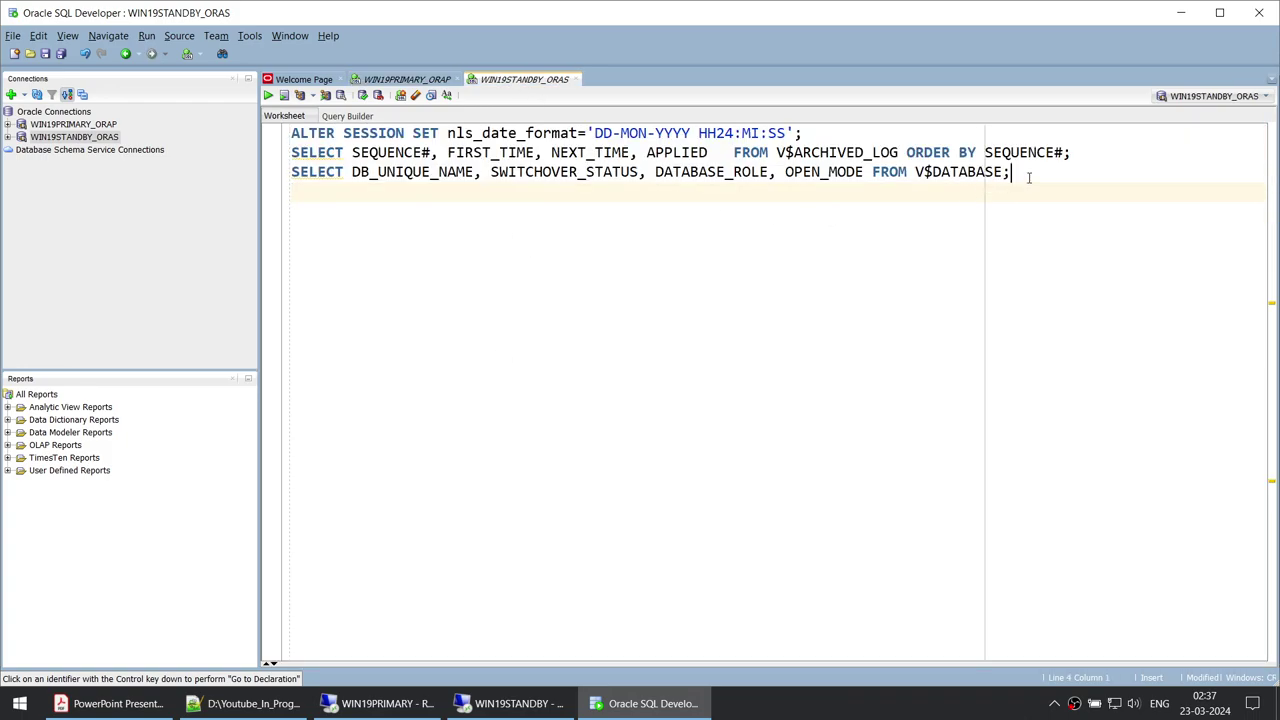
left_click_drag(1028, 177, 251, 180)
left_click(268, 95)
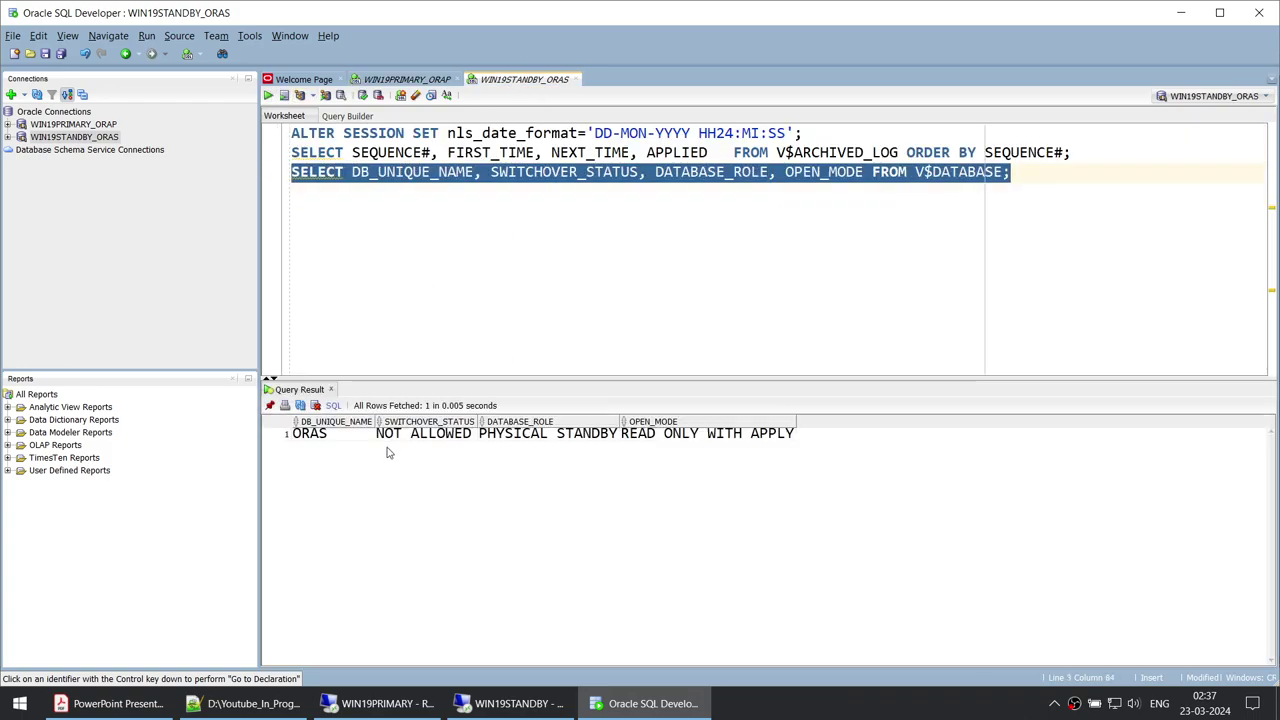
left_click(320, 445)
left_click(424, 443)
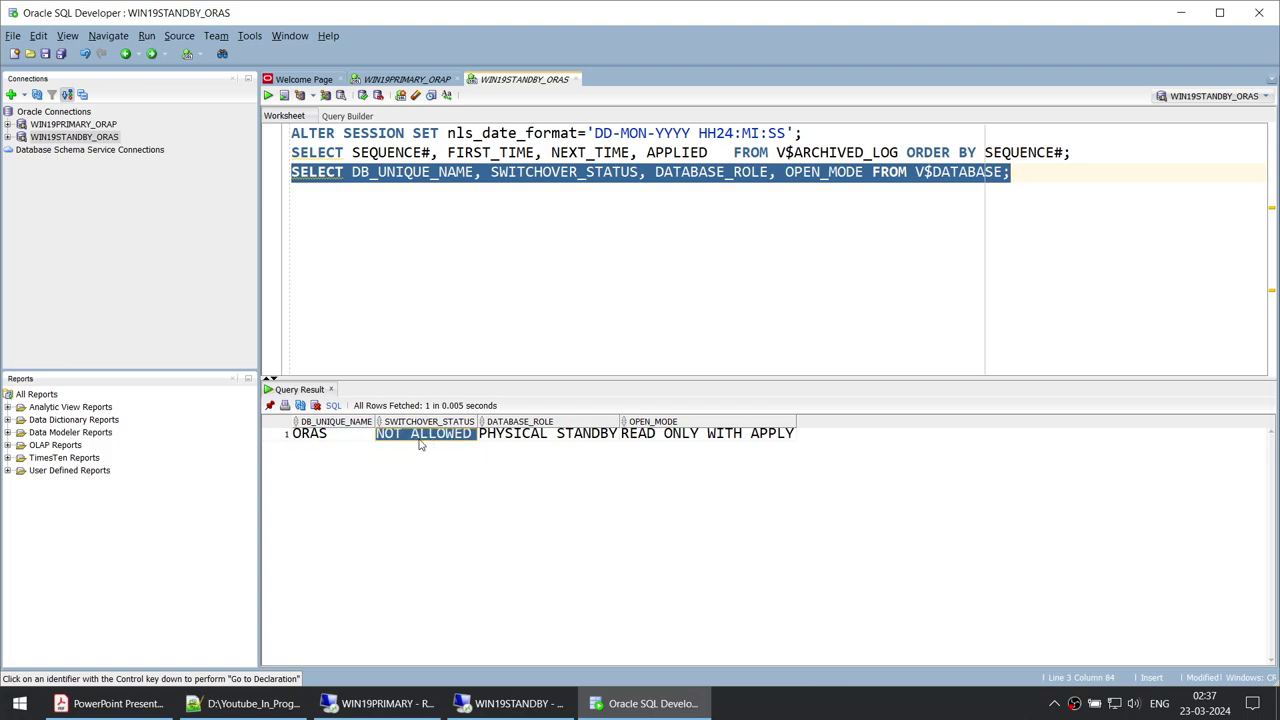
Step: Compare the unique name, switchover status, database role and open mode in the primary and standby worksheets' query results
left_click(405, 79)
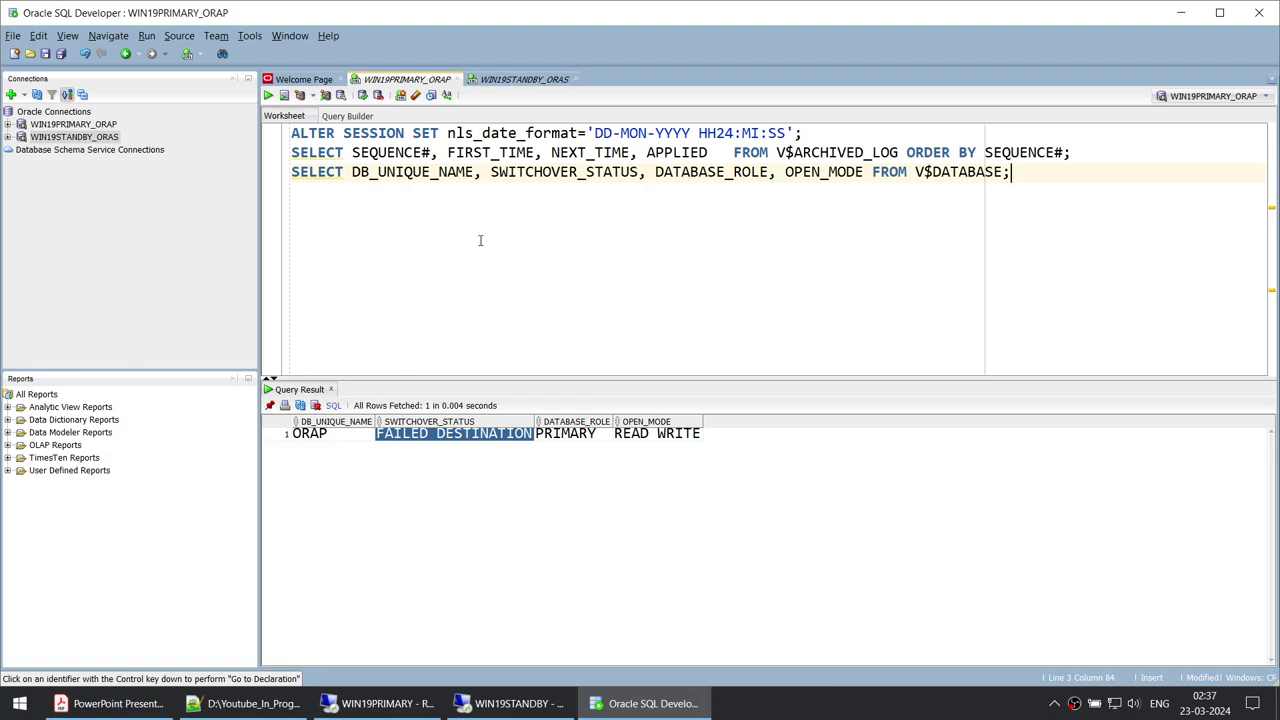
left_click(318, 440)
left_click(573, 437)
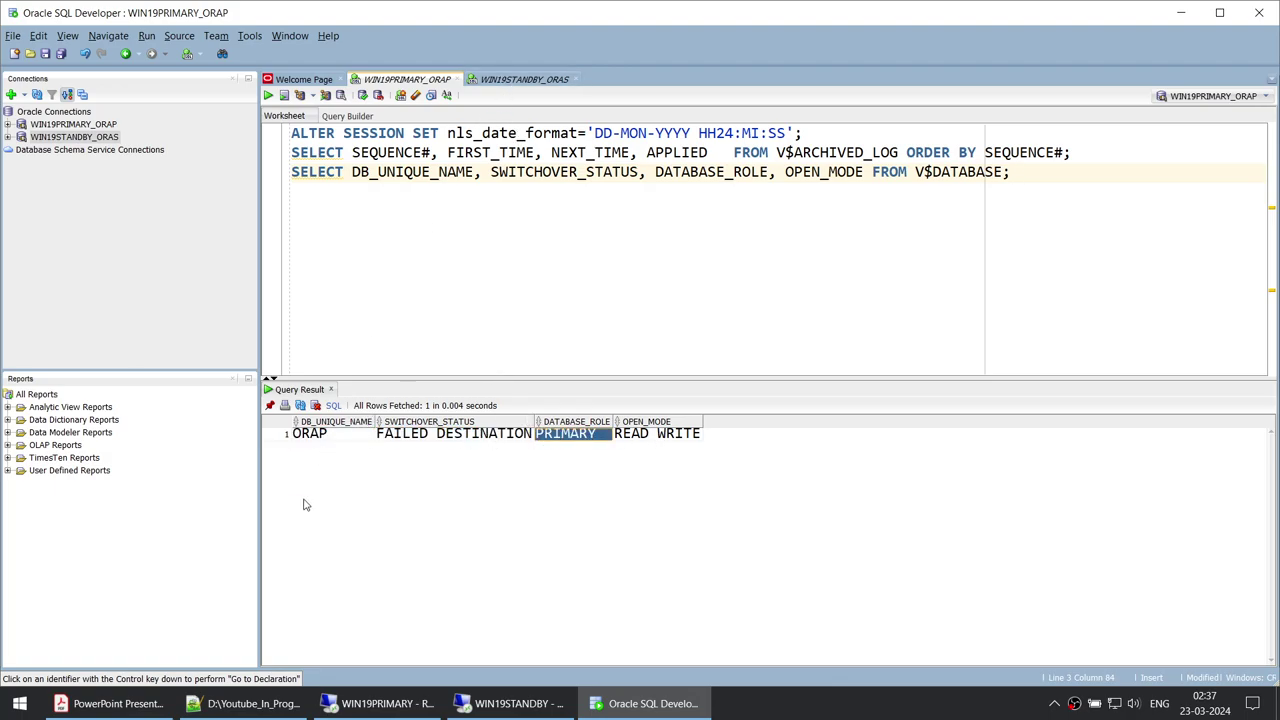
left_click(323, 440)
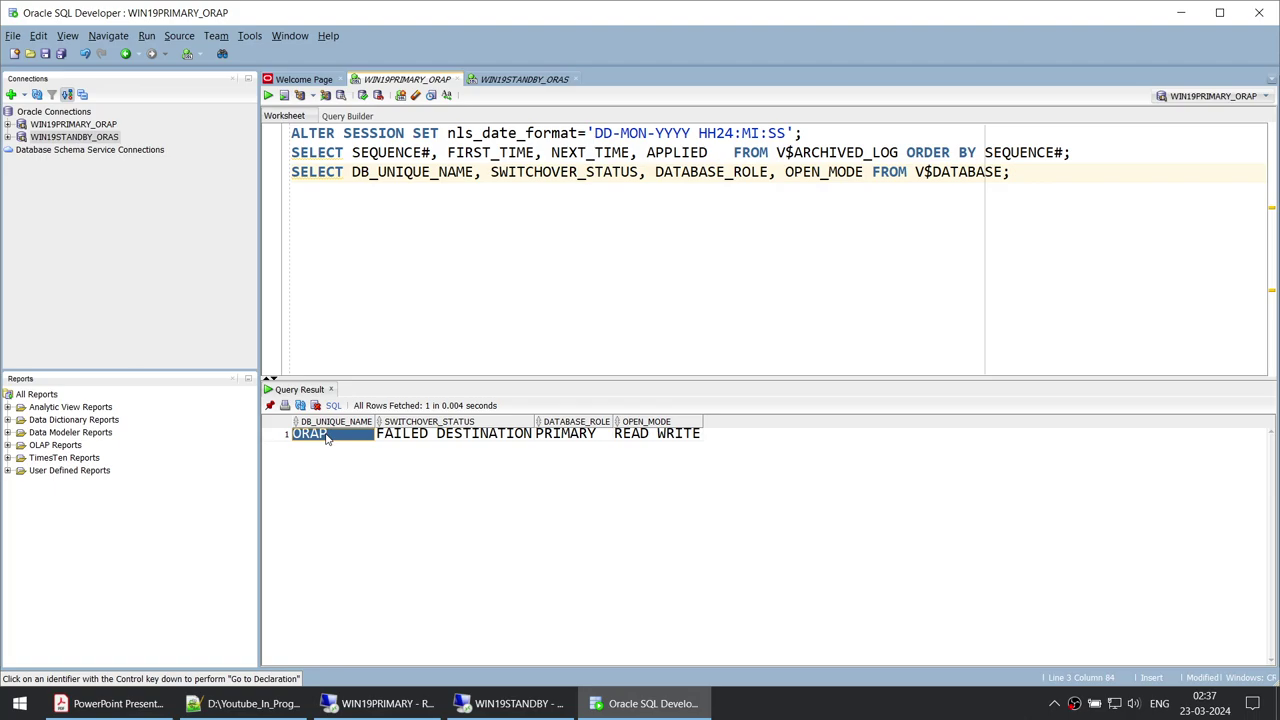
left_click(528, 80)
left_click(592, 441)
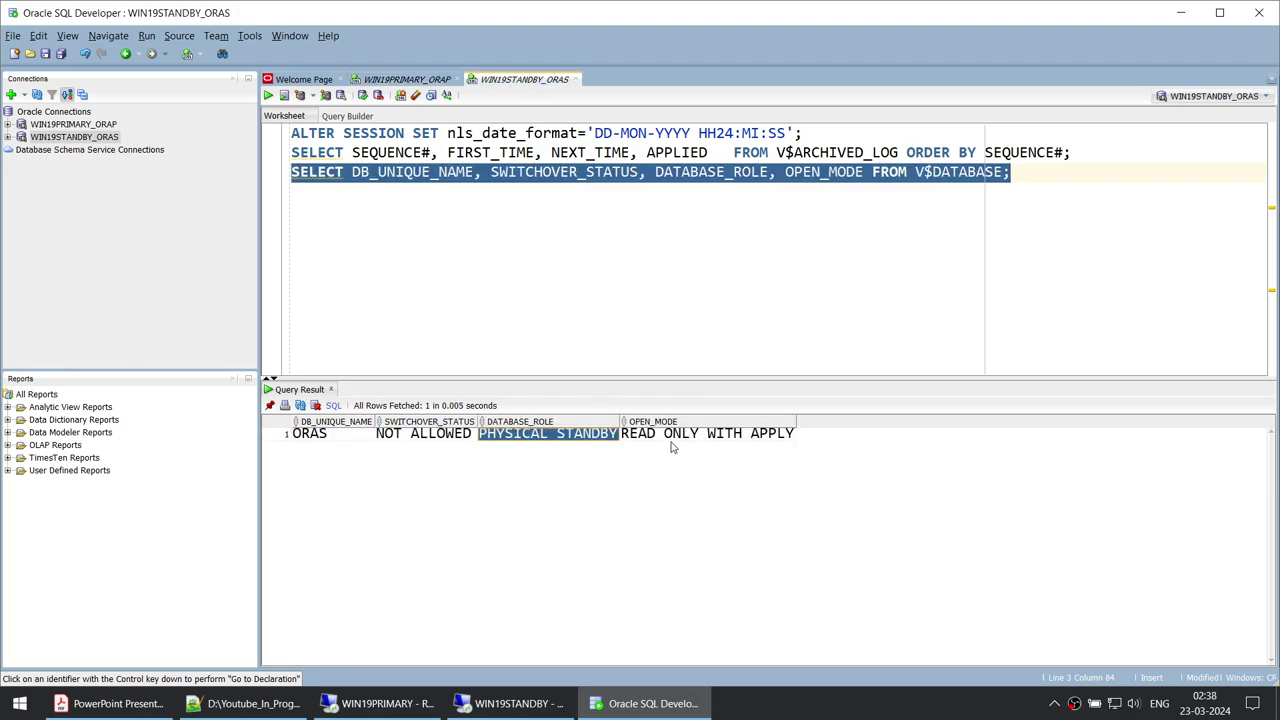
left_click(700, 437)
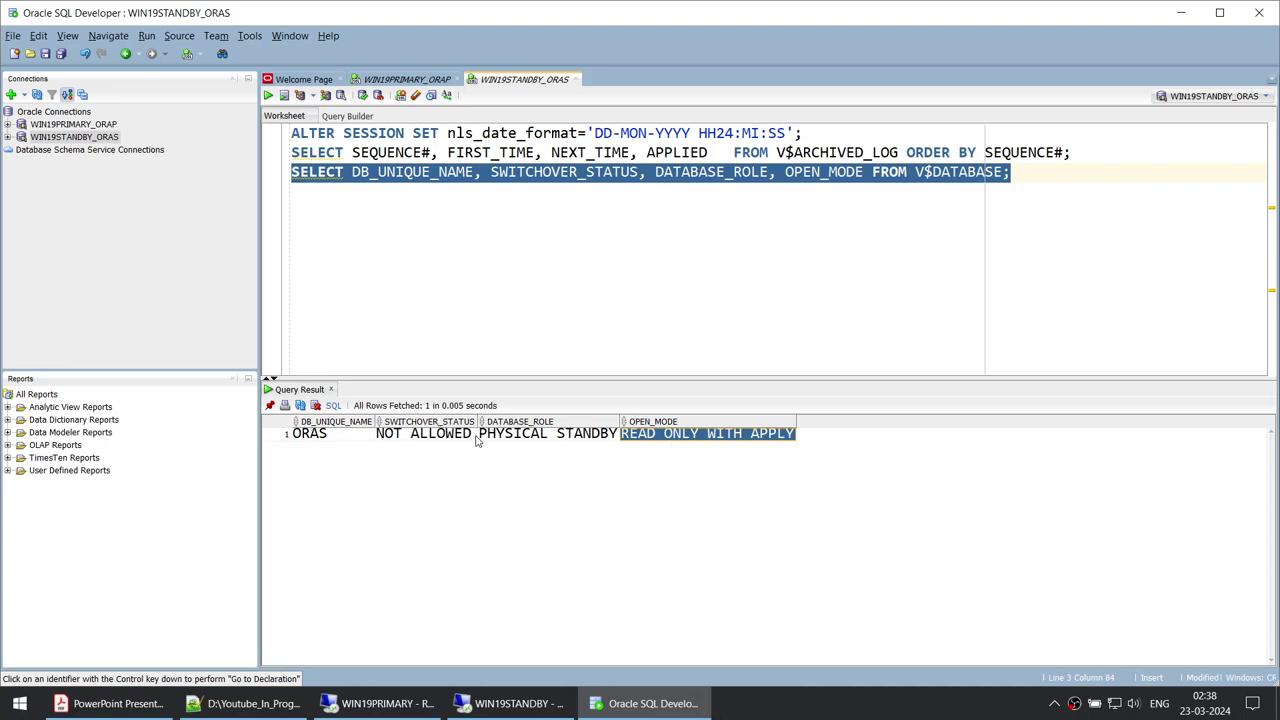
left_click(424, 440)
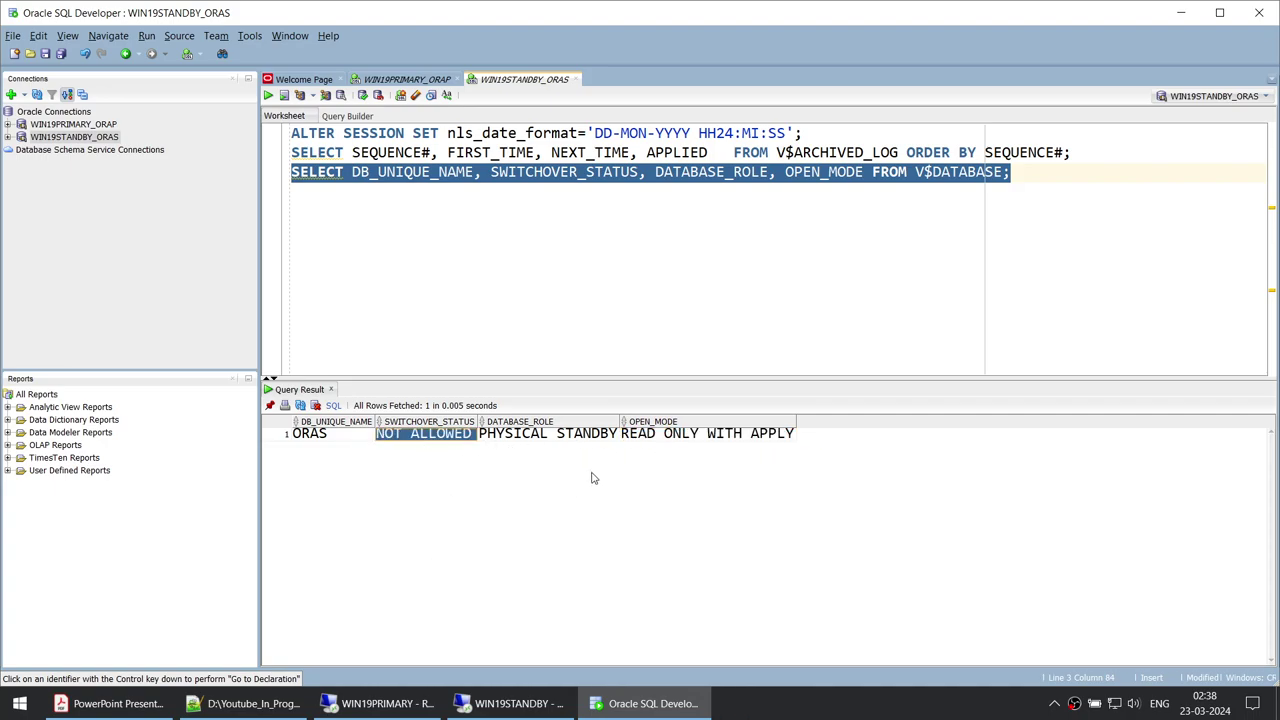
left_click(568, 446)
left_click(683, 446)
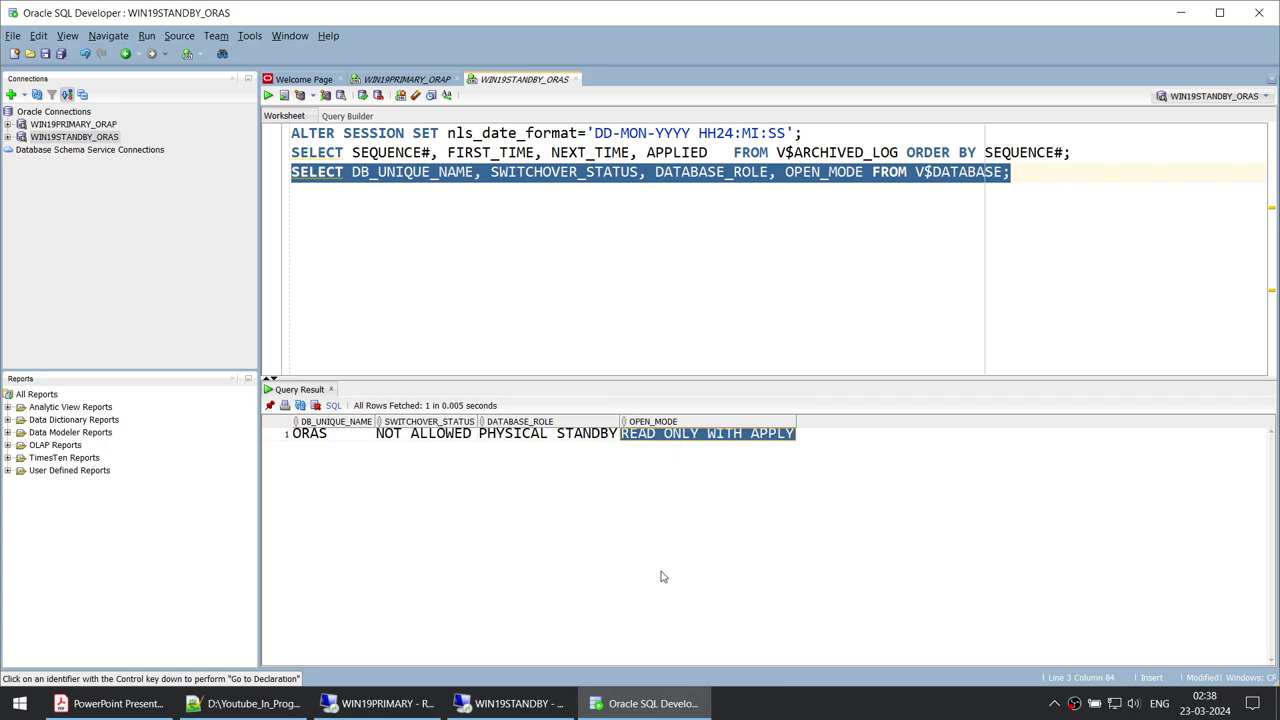
left_click(407, 79)
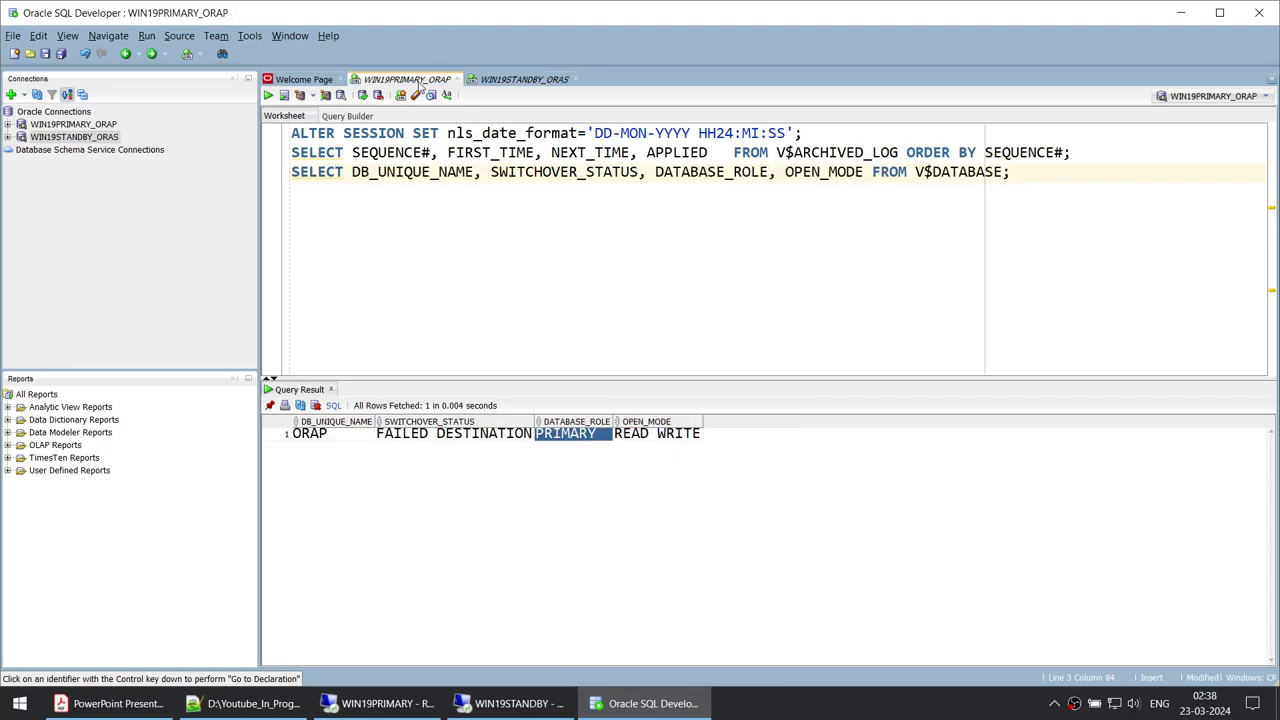
left_click(346, 437)
left_click(444, 445)
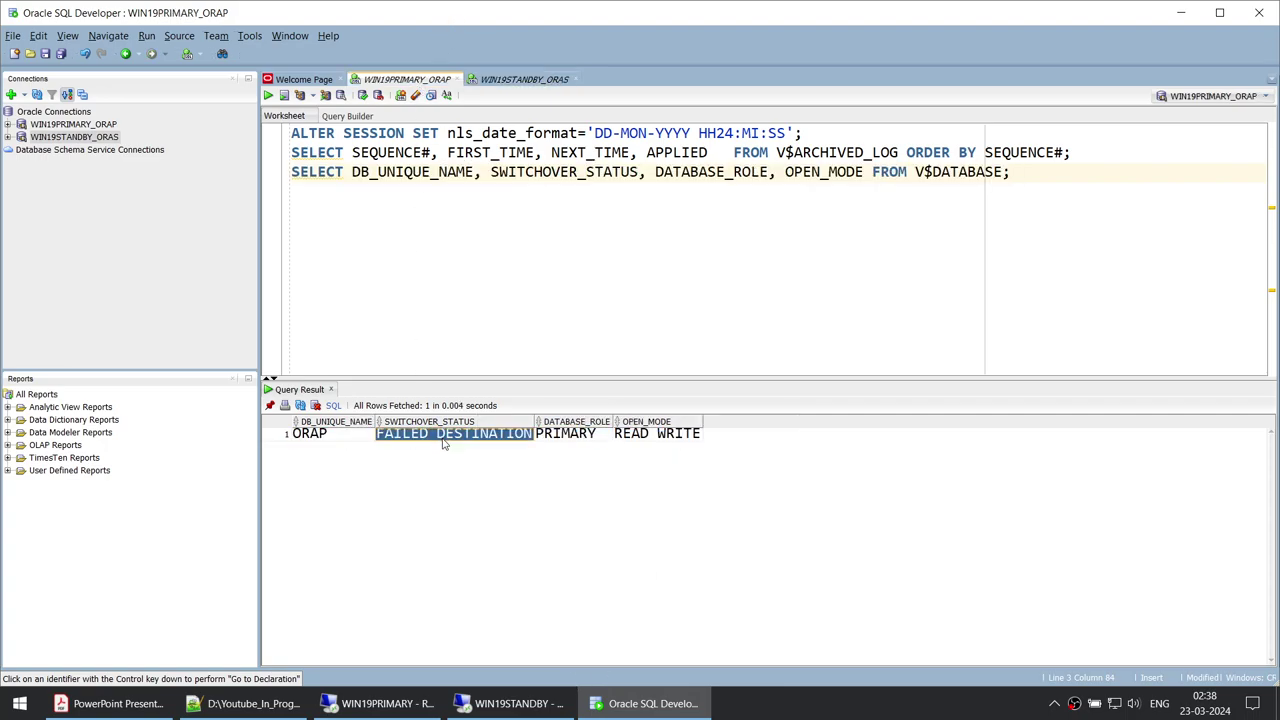
Step: Switch to the WIN19PRIMARY remote session, open C:\DG\setup_03_primary_dg.sql in Notepad++ and copy all its statements
left_click(386, 690)
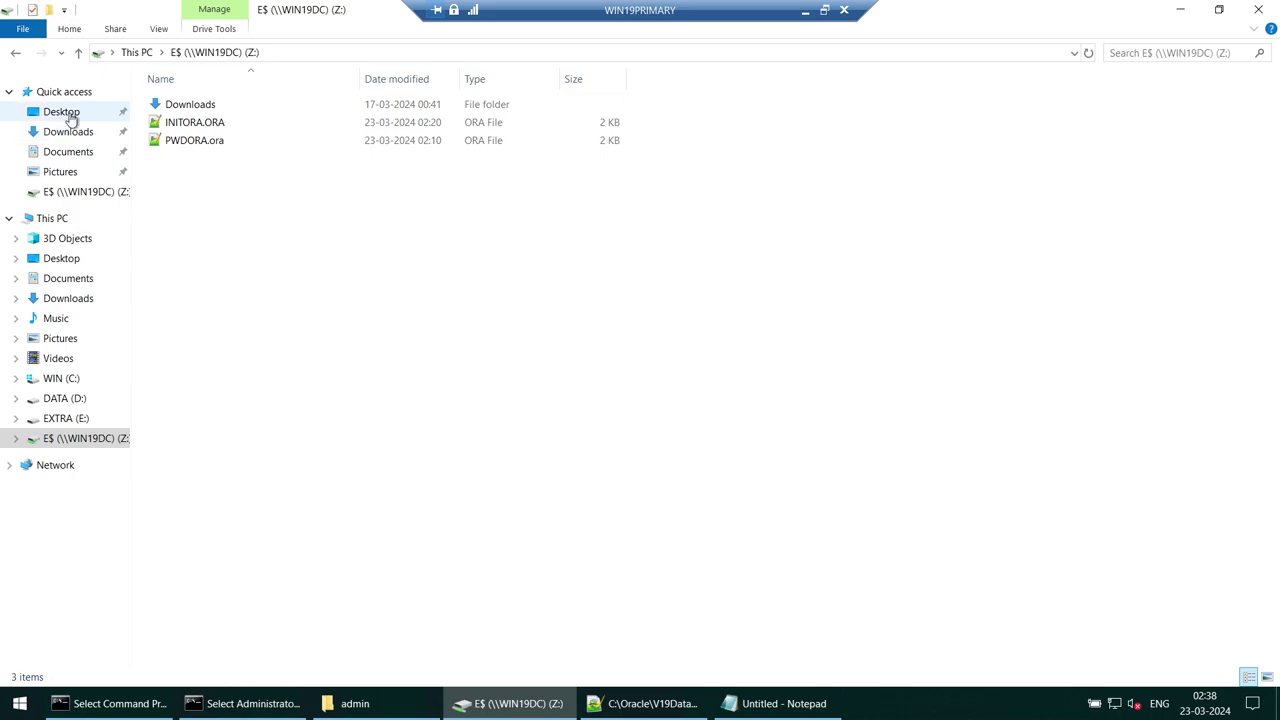
left_click(72, 381)
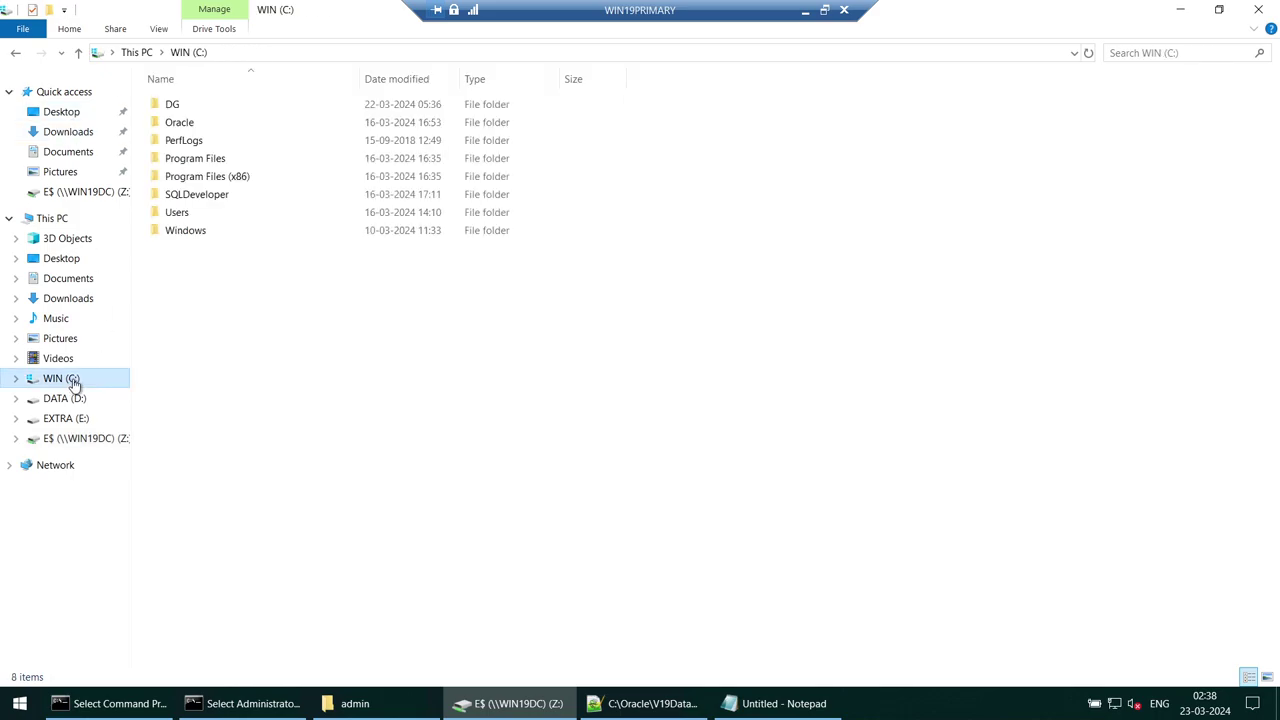
double_click(183, 105)
double_click(203, 125)
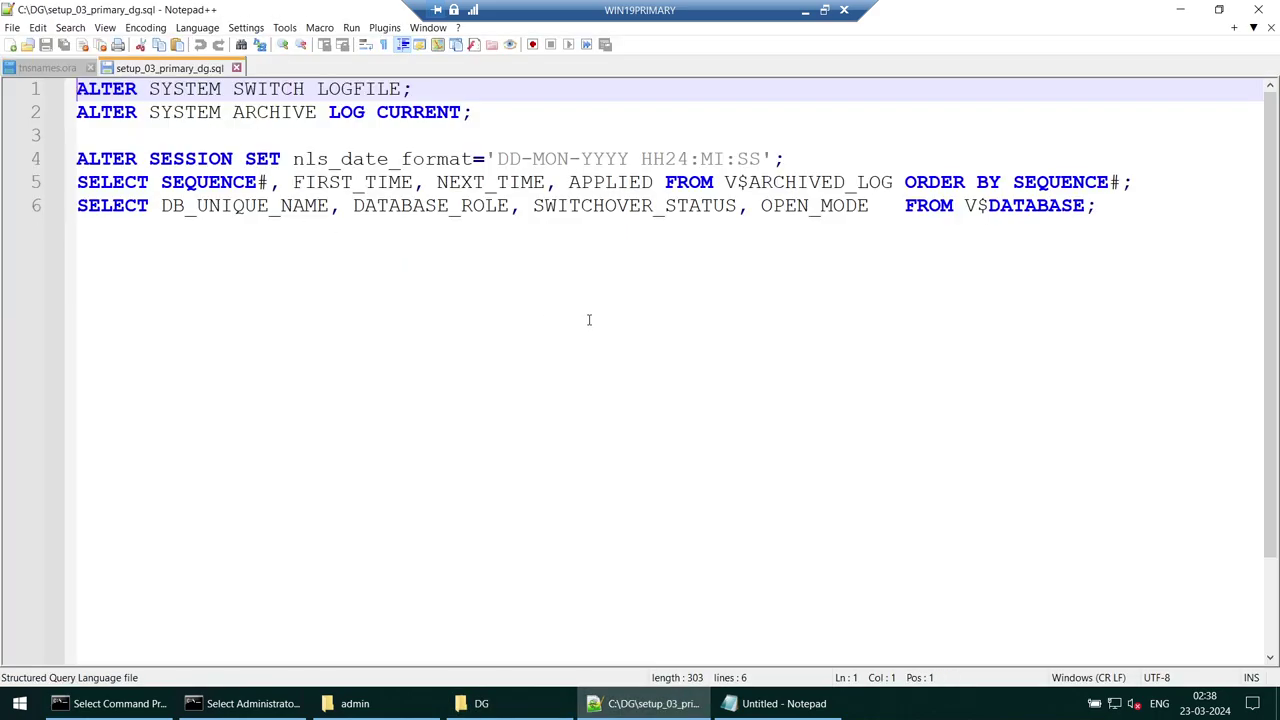
key("ctrl+a")
left_click(110, 703)
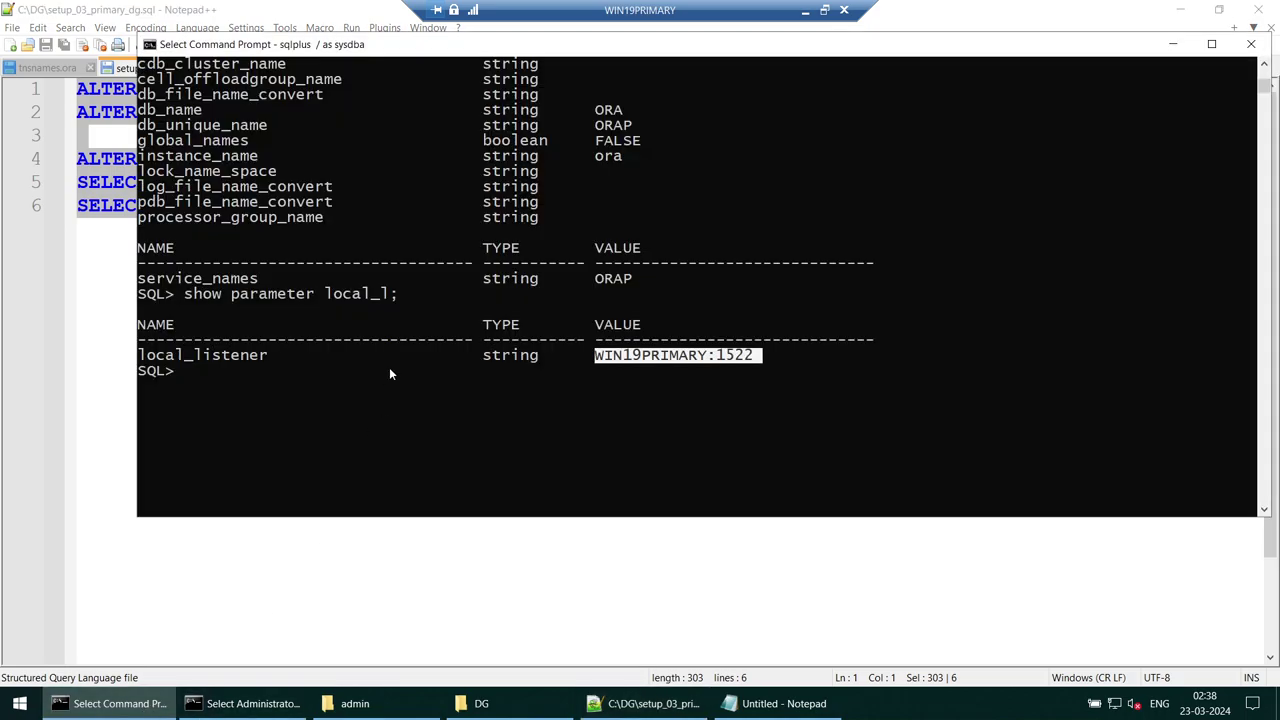
left_click(120, 350)
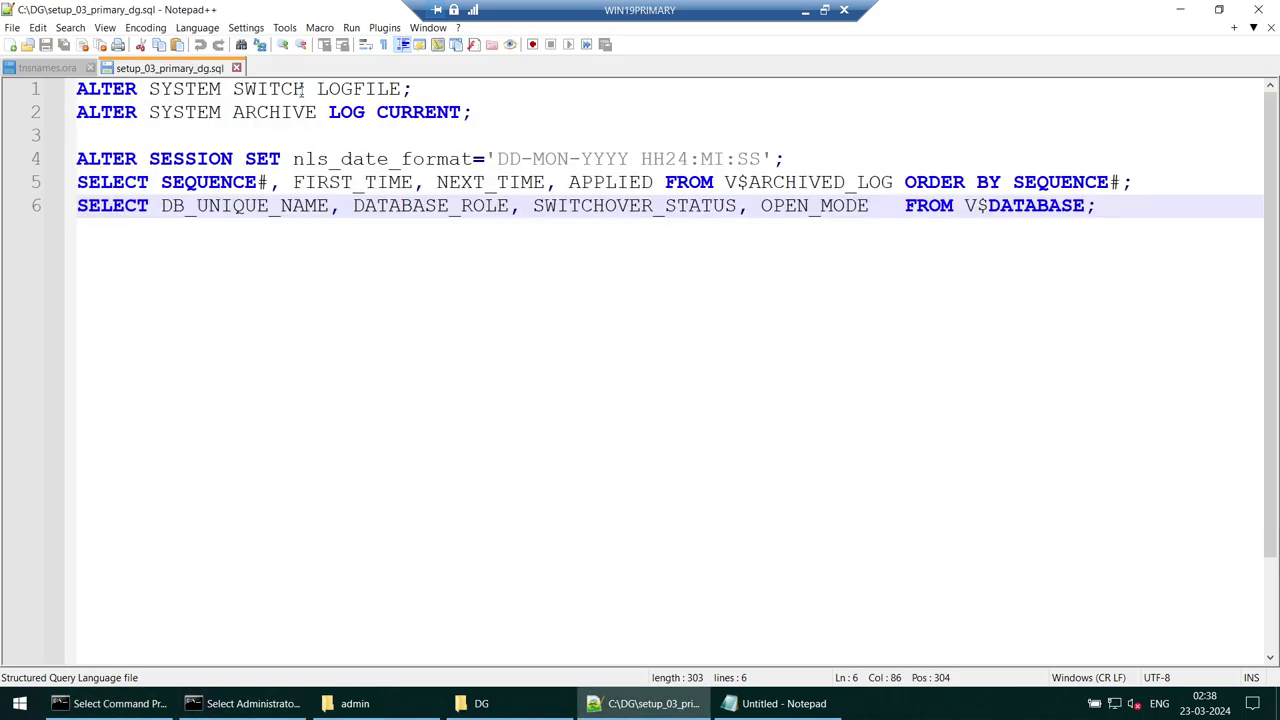
double_click(268, 89)
double_click(346, 112)
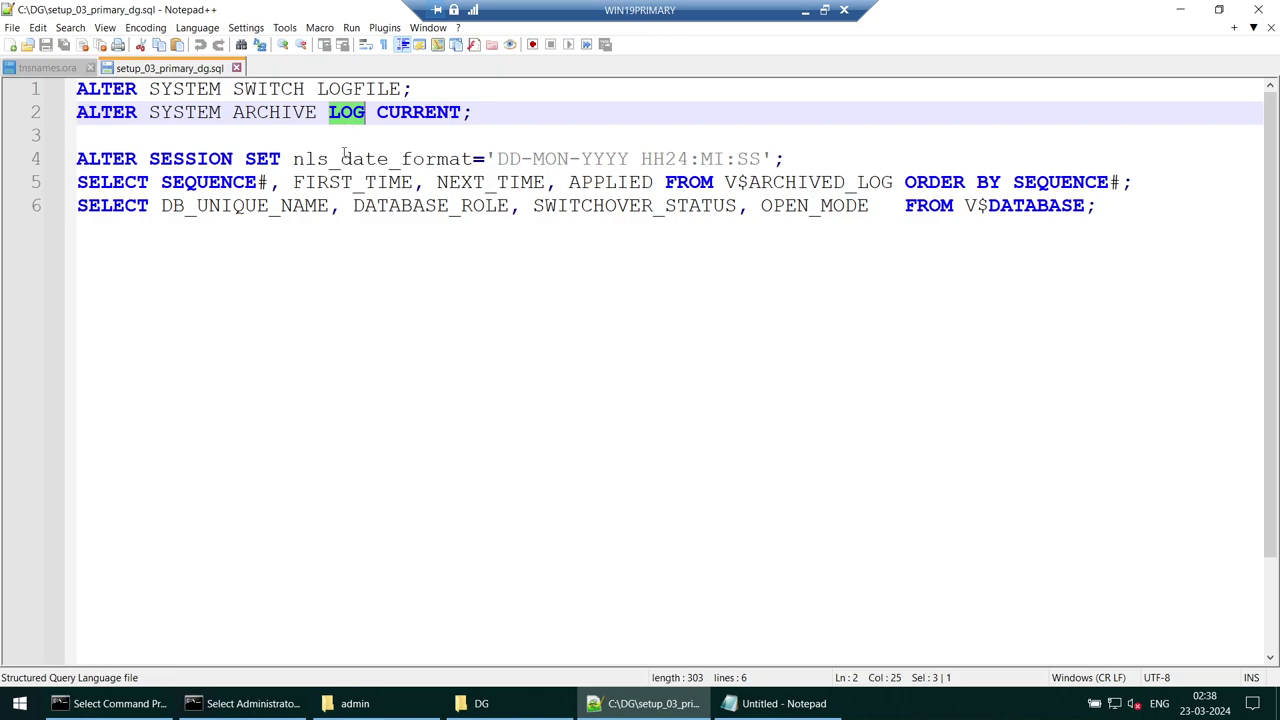
left_click(1033, 225)
key("ctrl+a")
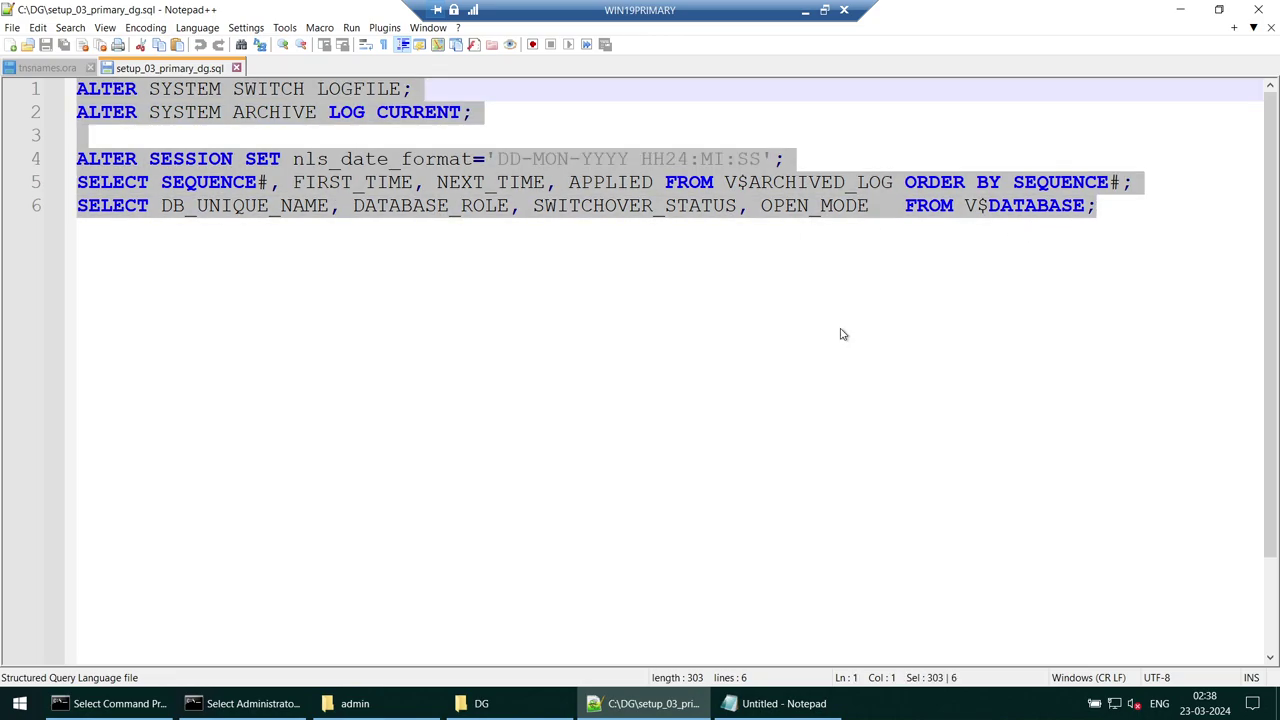
Step: Exit SQL*Plus in the primary's Command Prompt, clear the screen with cls and reconnect with sqlplus / as sysdba
left_click(110, 703)
right_click(450, 390)
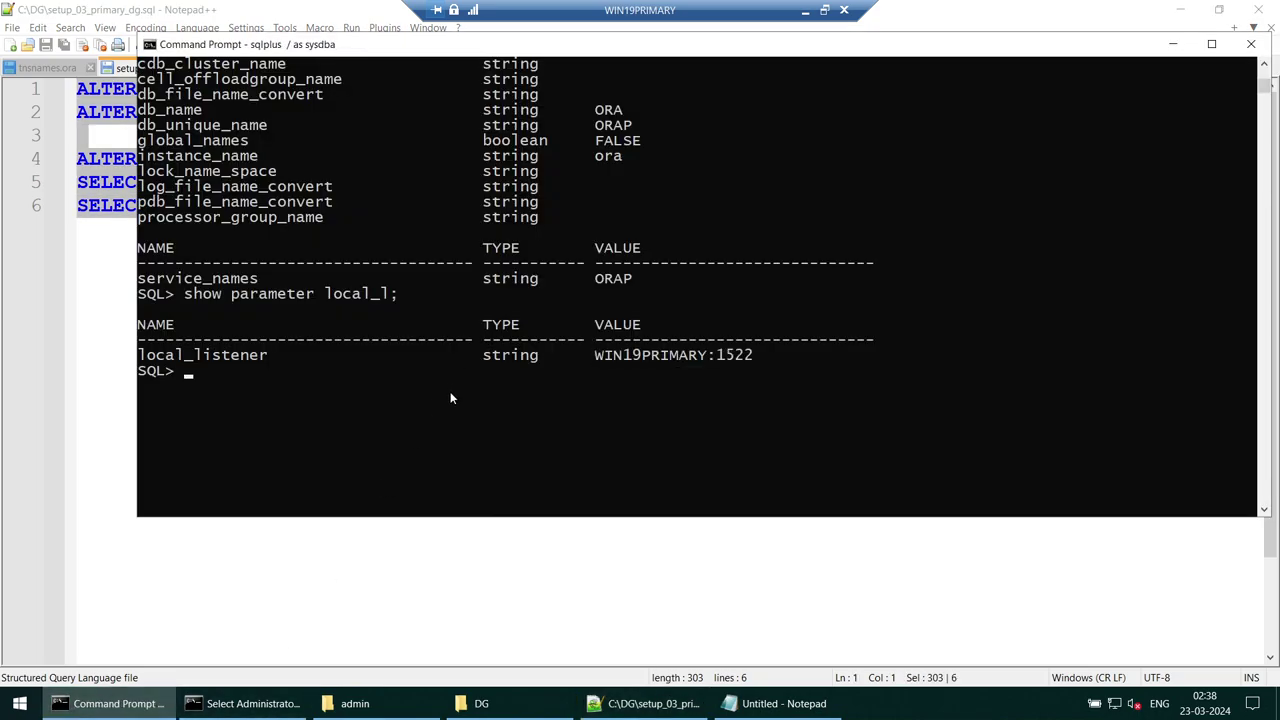
key("alt+Tab")
key("alt+Tab")
type("exit")
key("Return")
type("cls")
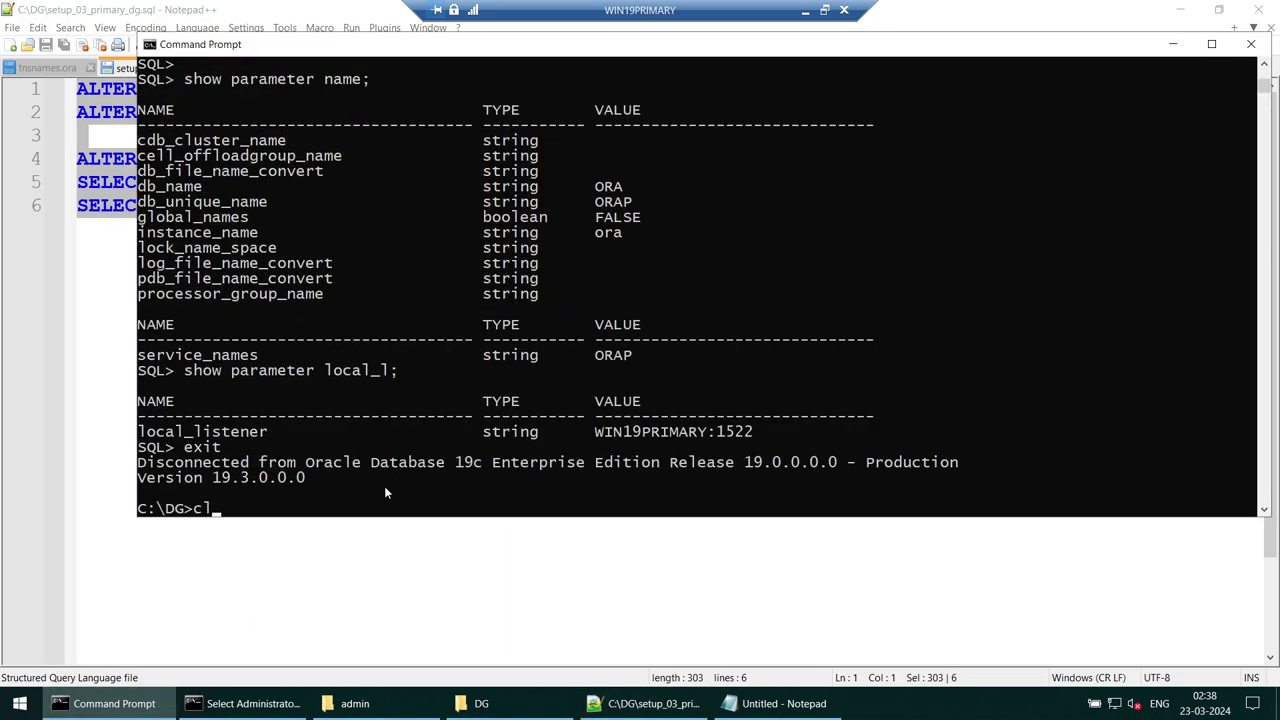
key("Return")
type("sqlpli")
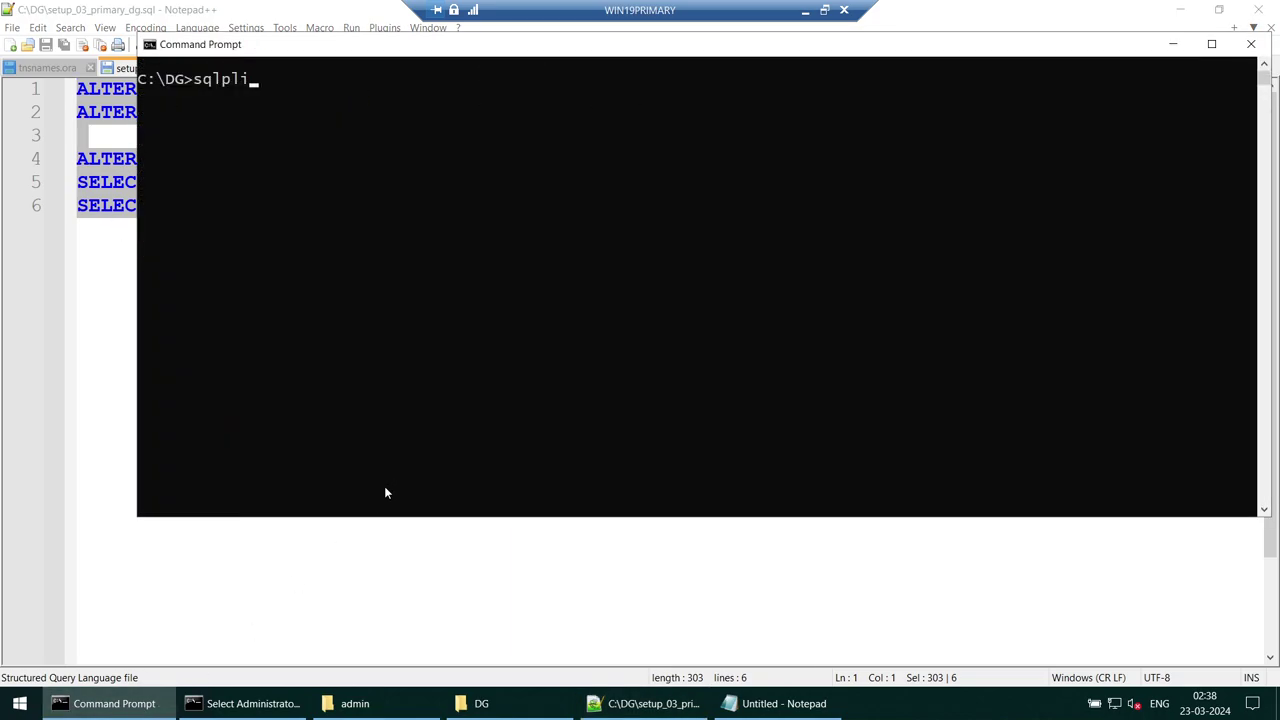
key("BackSpace")
type("us / as sysdba")
key("Return")
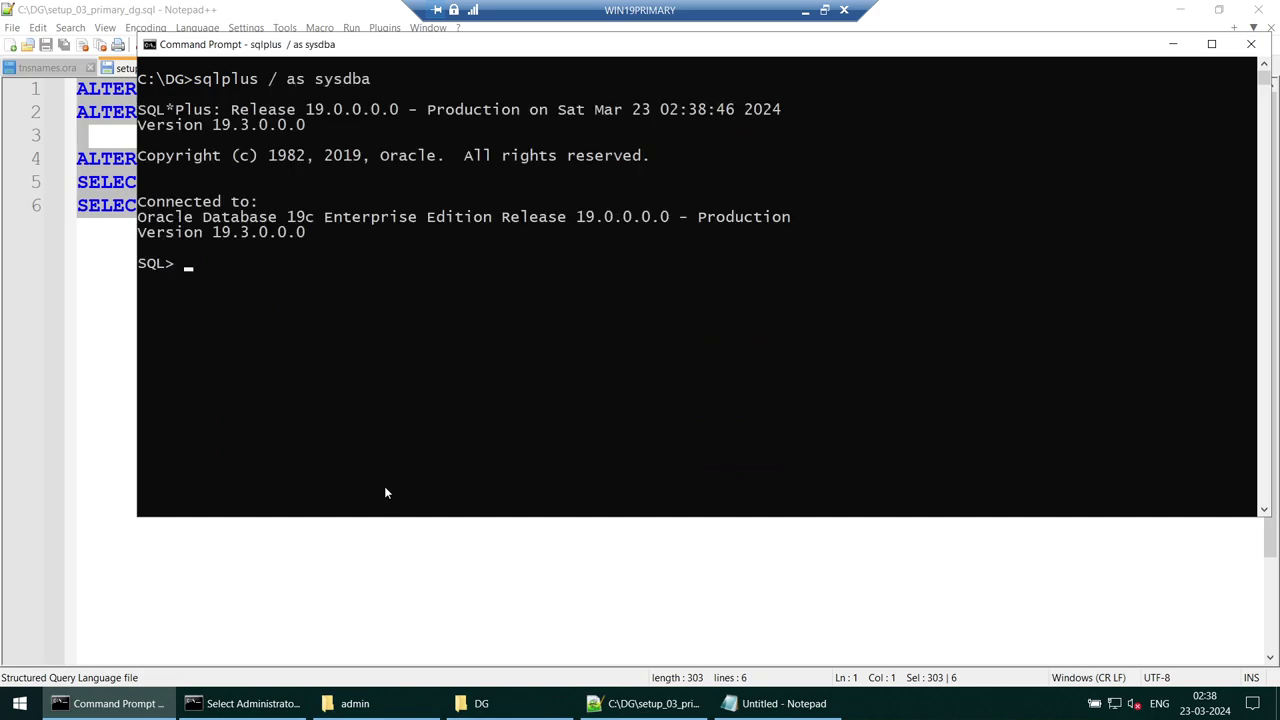
Step: Paste and run the copied log switch, ARCHIVE LOG CURRENT, nls_date_format, V$ARCHIVED_LOG and V$DATABASE statements in the primary's SQL*Plus session
left_click_drag(366, 44, 321, 258)
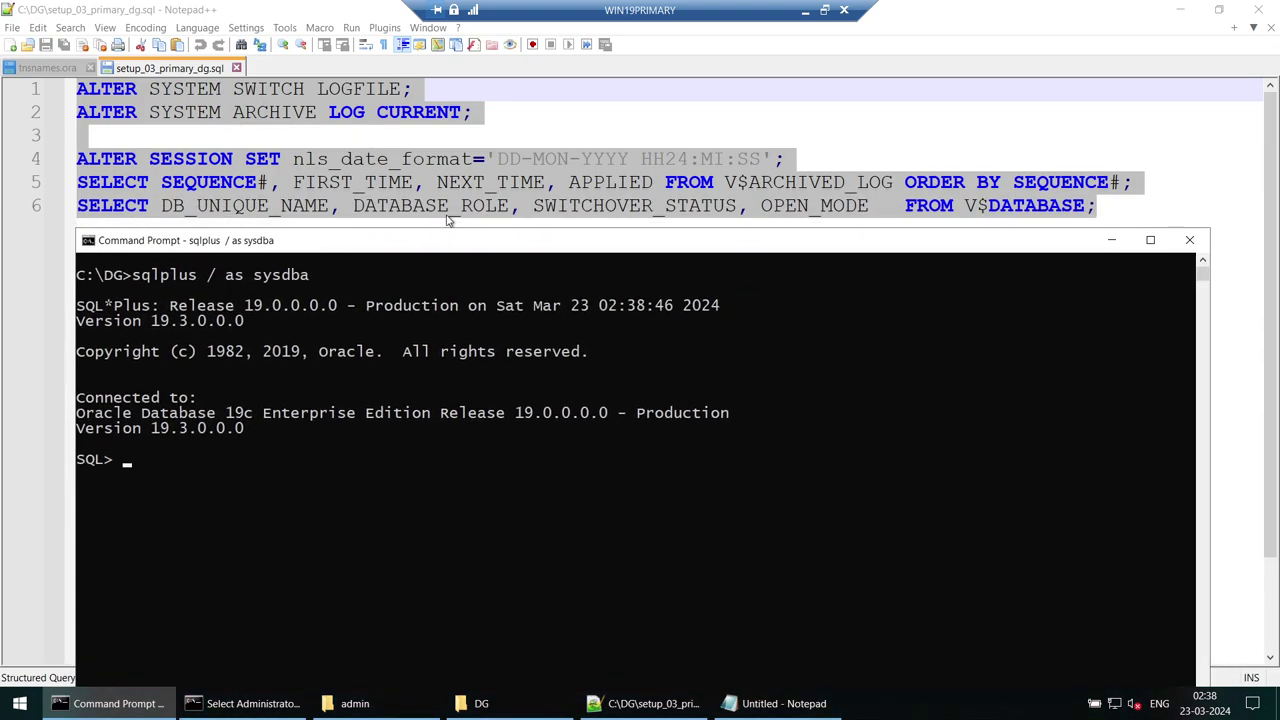
left_click_drag(442, 245, 442, 118)
right_click(529, 279)
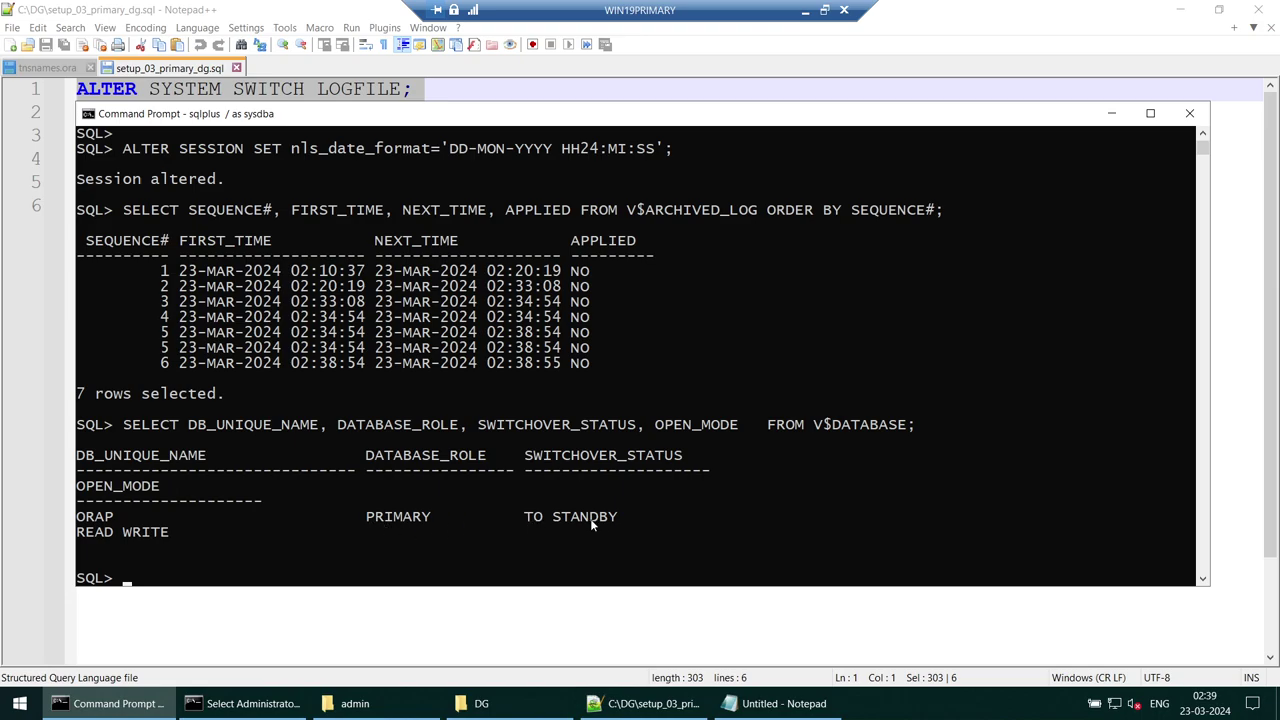
Step: Switch back to SQL Developer, rerun the V$DATABASE query in the WIN19PRIMARY_ORAP worksheet and check the updated switchover status
left_click(813, 12)
left_click(1006, 188)
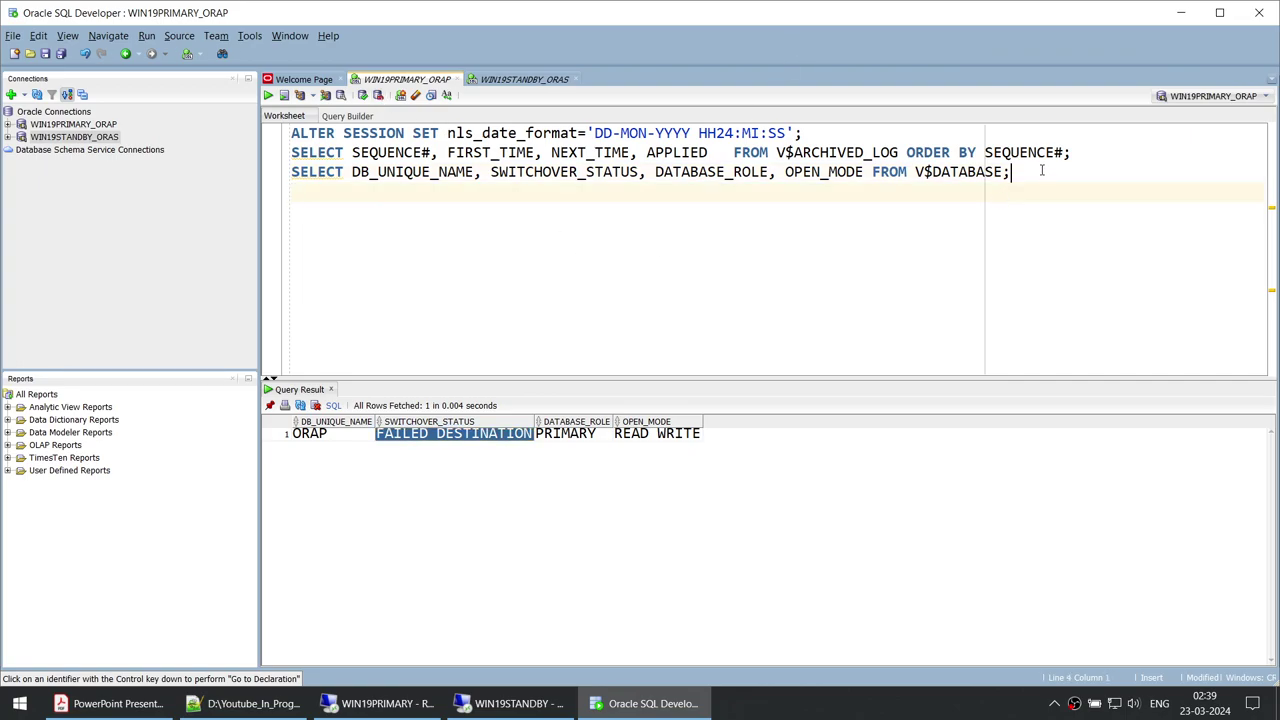
left_click_drag(1041, 170, 149, 175)
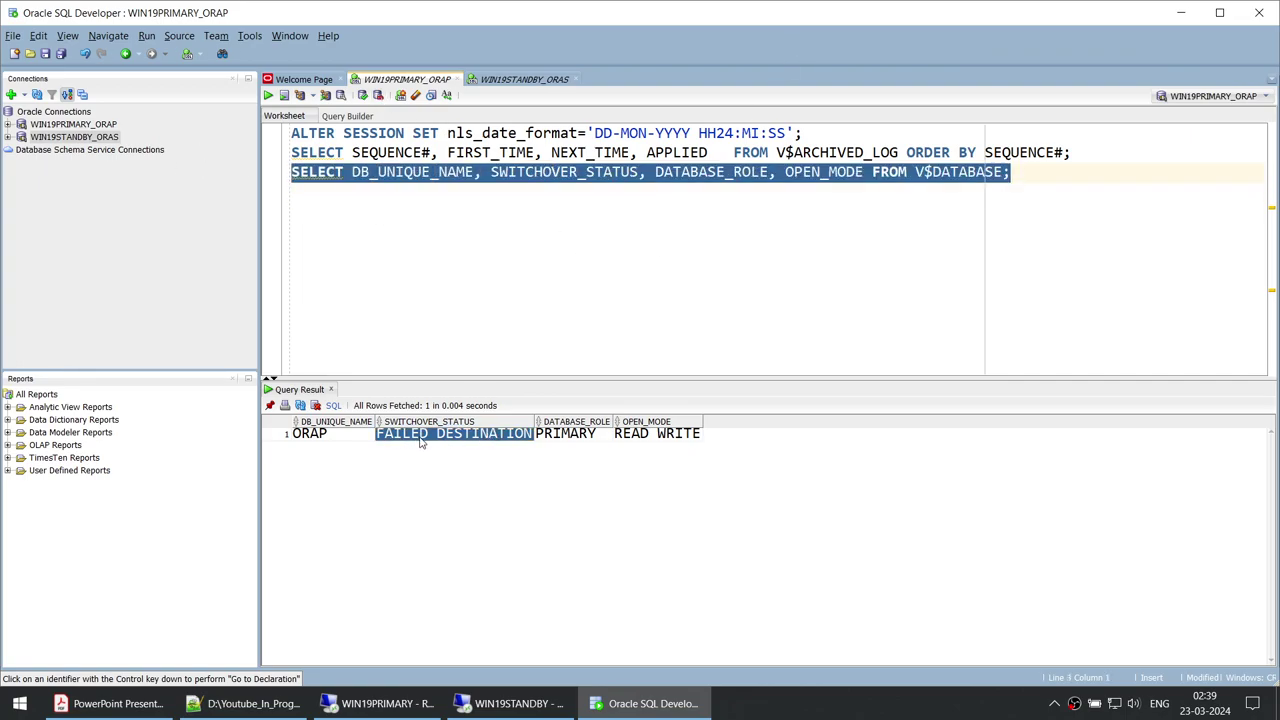
left_click(268, 95)
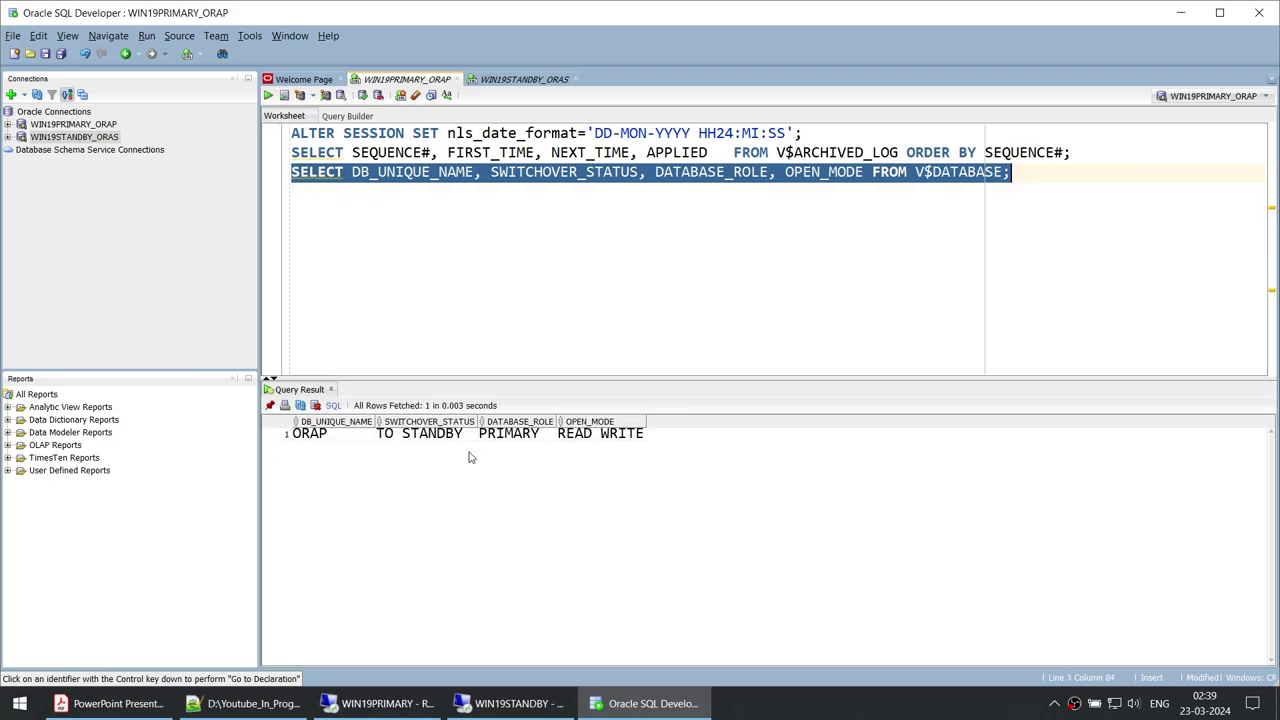
left_click(310, 437)
left_click(427, 437)
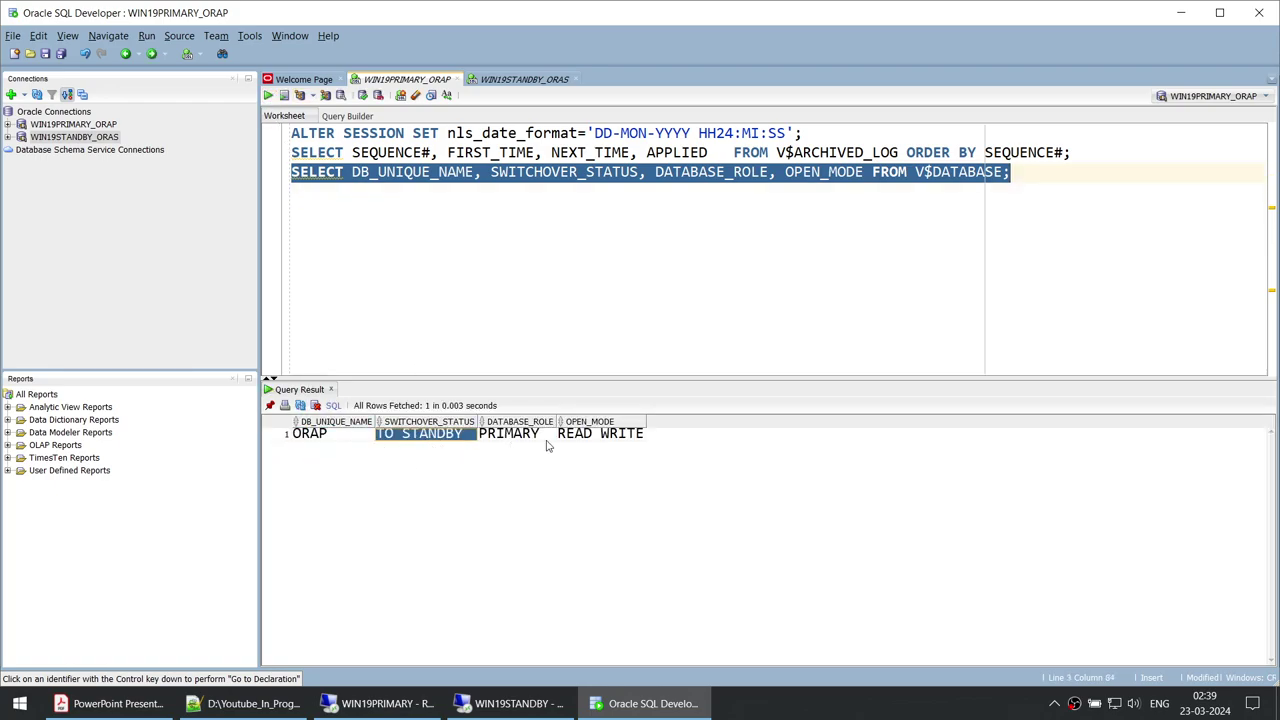
Step: Rerun the V$DATABASE query in the WIN19STANDBY_ORAS worksheet, check its switchover status and return to the WIN19PRIMARY_ORAP worksheet
left_click(514, 82)
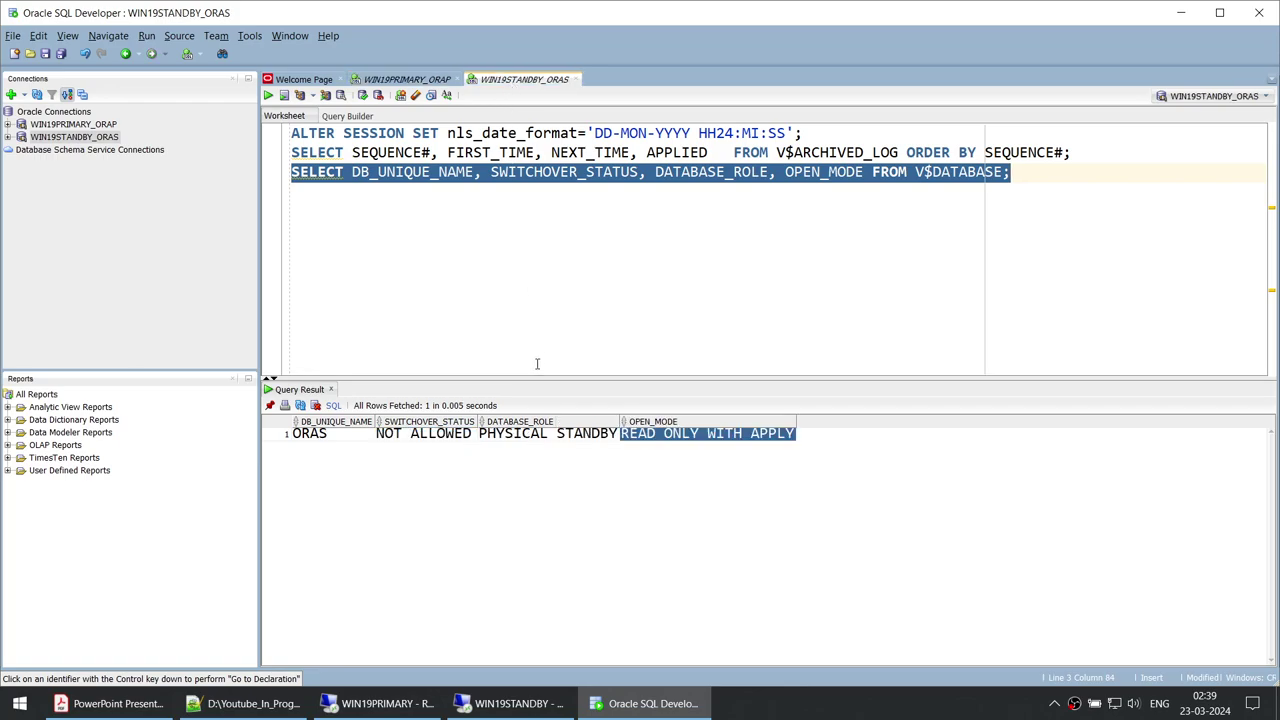
left_click(268, 95)
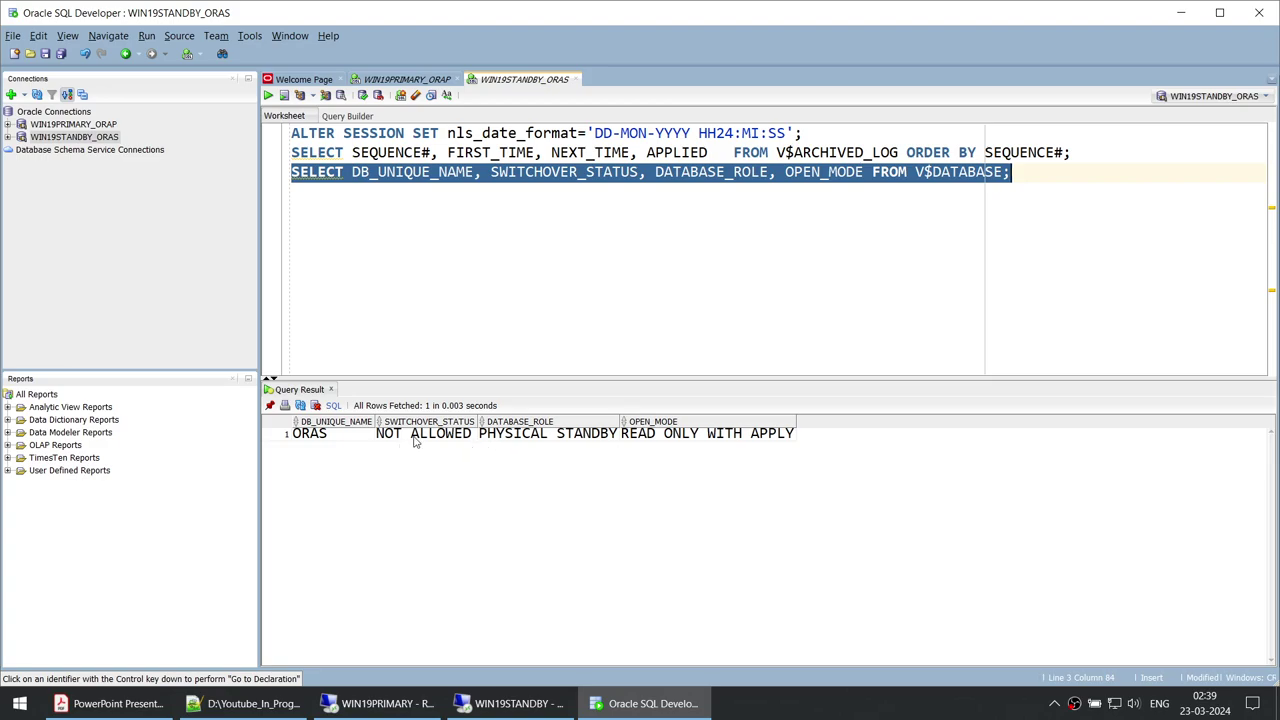
left_click(400, 80)
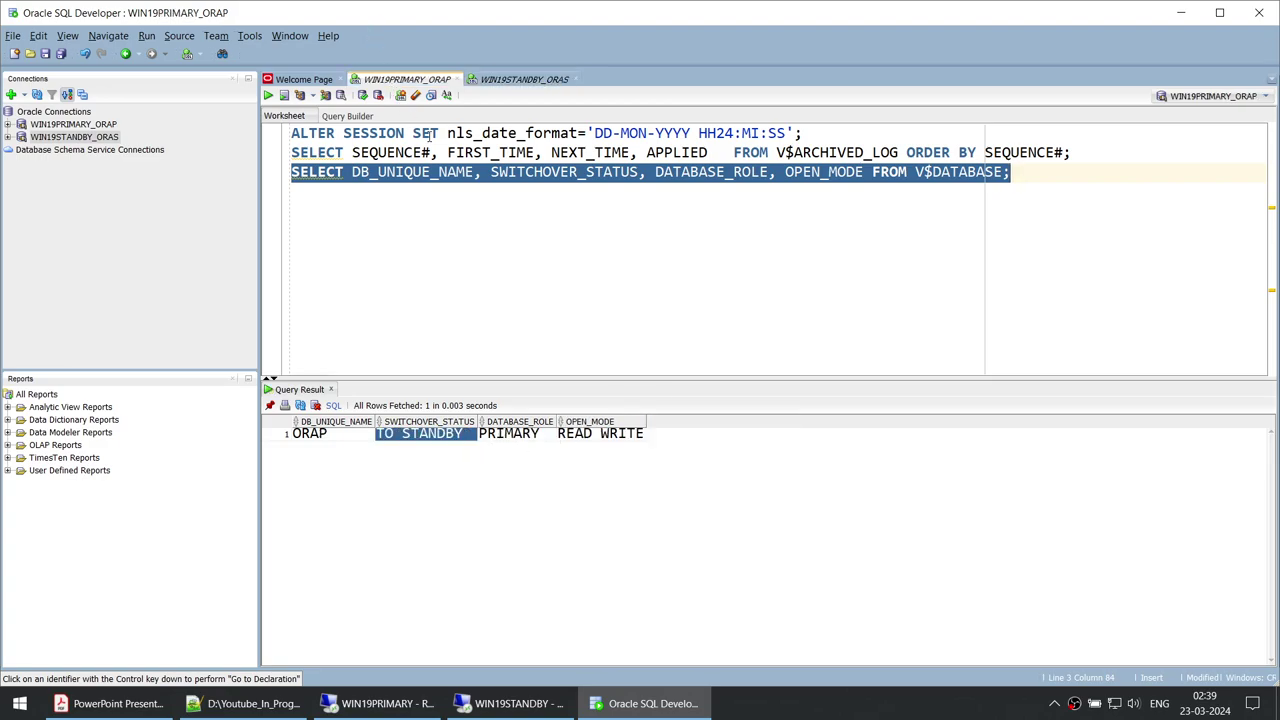
left_click(682, 195)
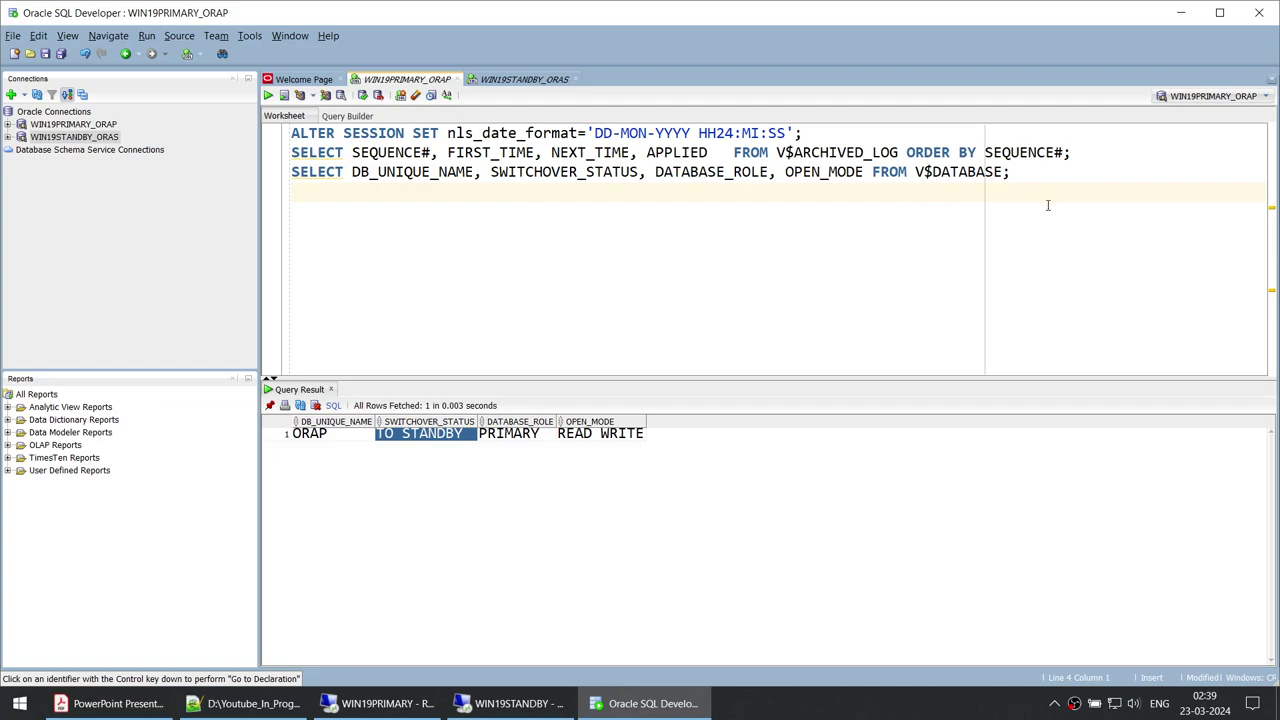
Step: Run the nls_date_format and V$ARCHIVED_LOG statements together in the WIN19PRIMARY_ORAP worksheet and check the APPLIED column
key("Return")
left_click_drag(1090, 152, 88, 128)
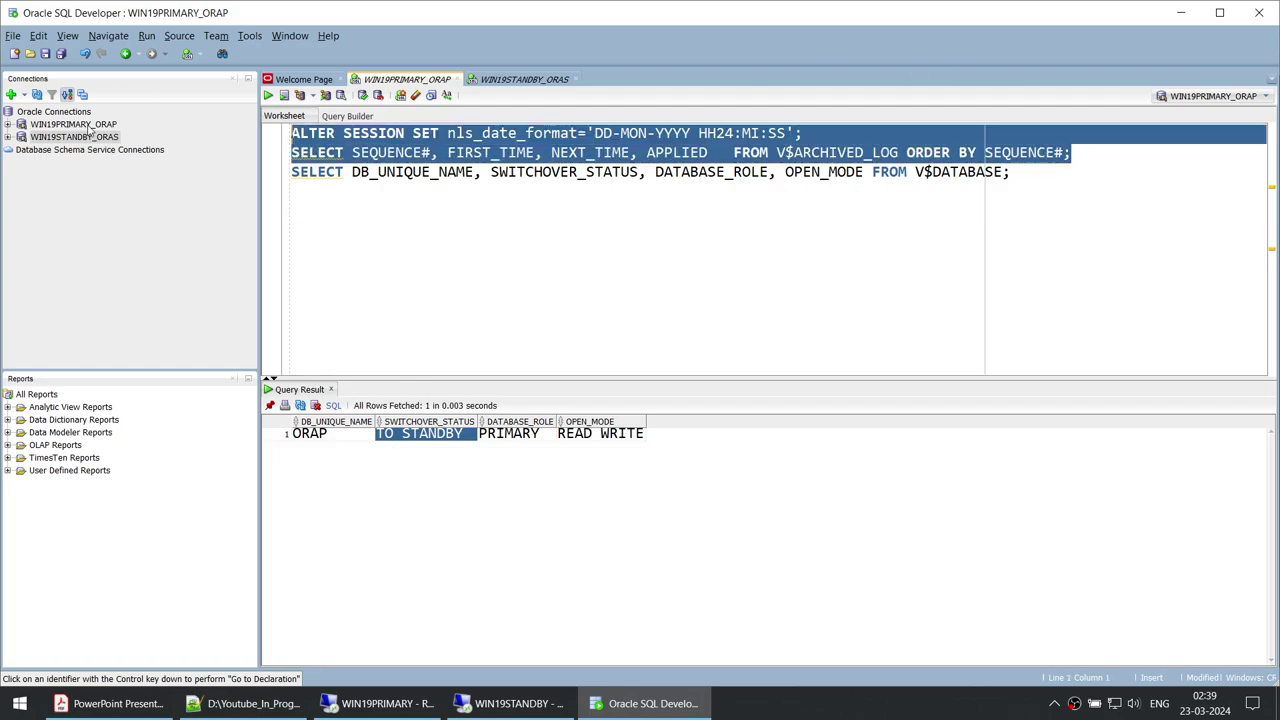
left_click(268, 95)
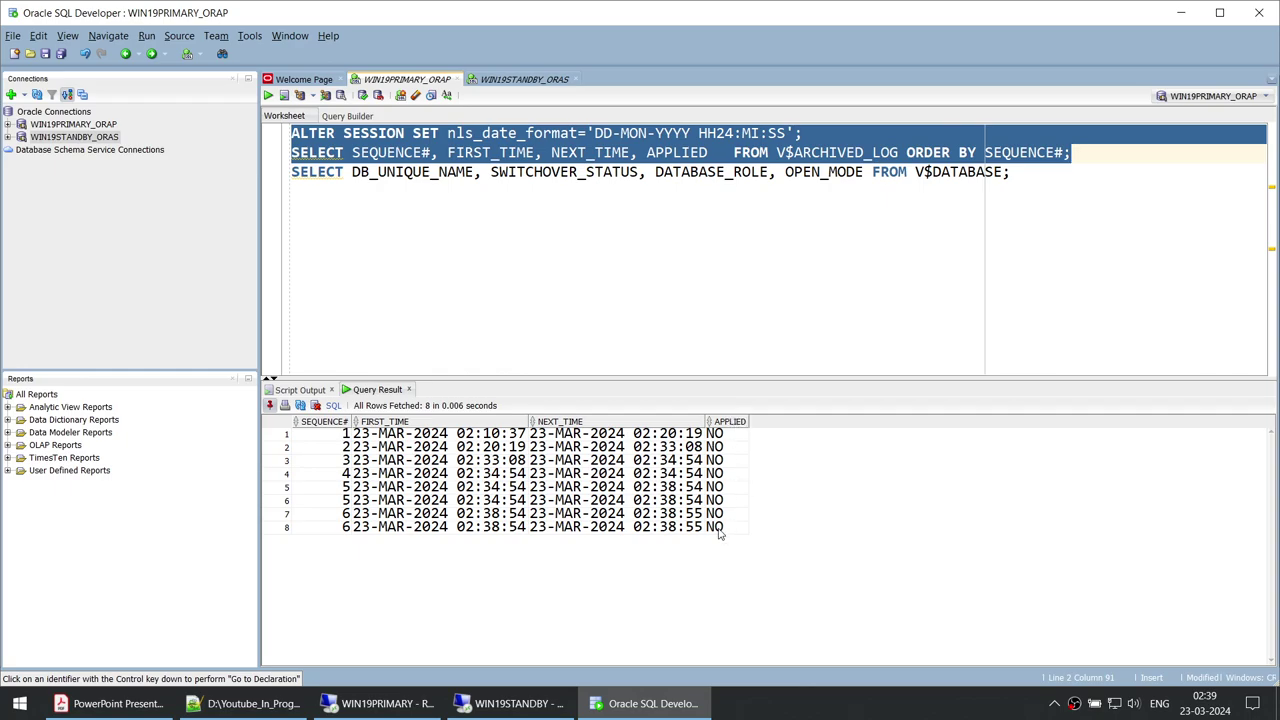
Step: Close the query result and script output panes in the WIN19PRIMARY_ORAP and WIN19STANDBY_ORAS worksheets, ending on the primary worksheet
left_click(408, 389)
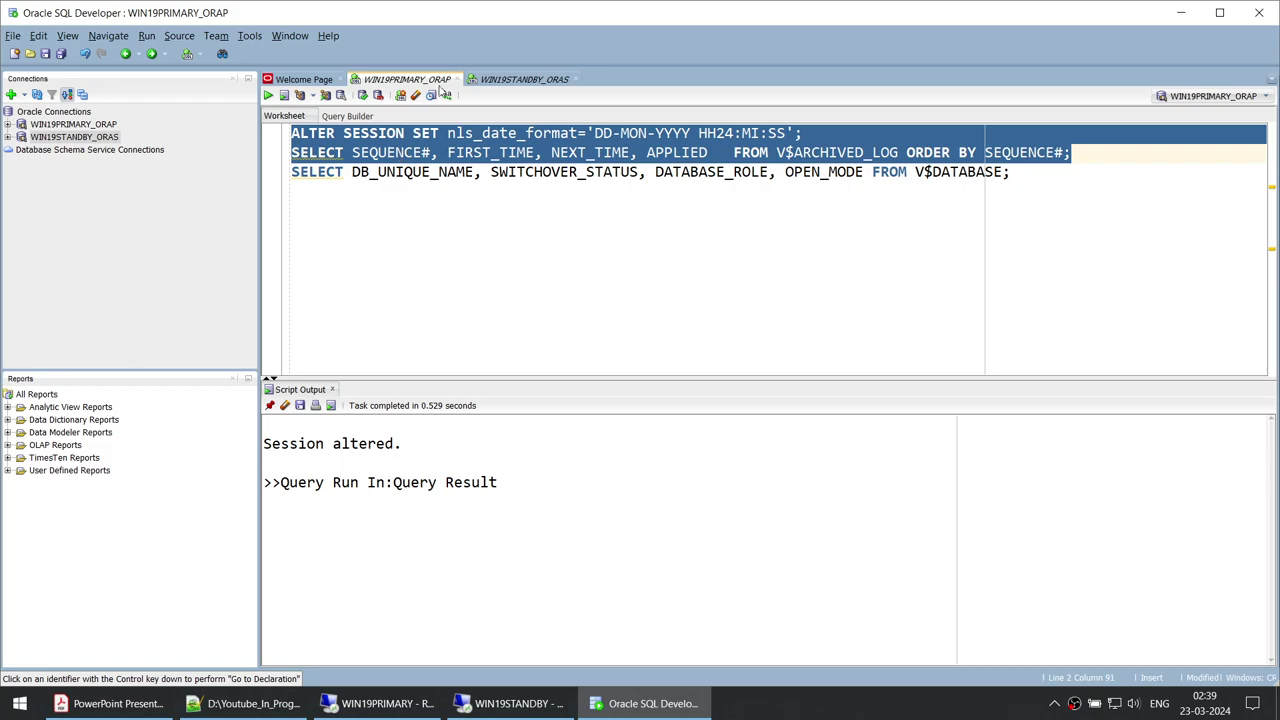
left_click(500, 80)
left_click(402, 80)
left_click(332, 389)
left_click(470, 82)
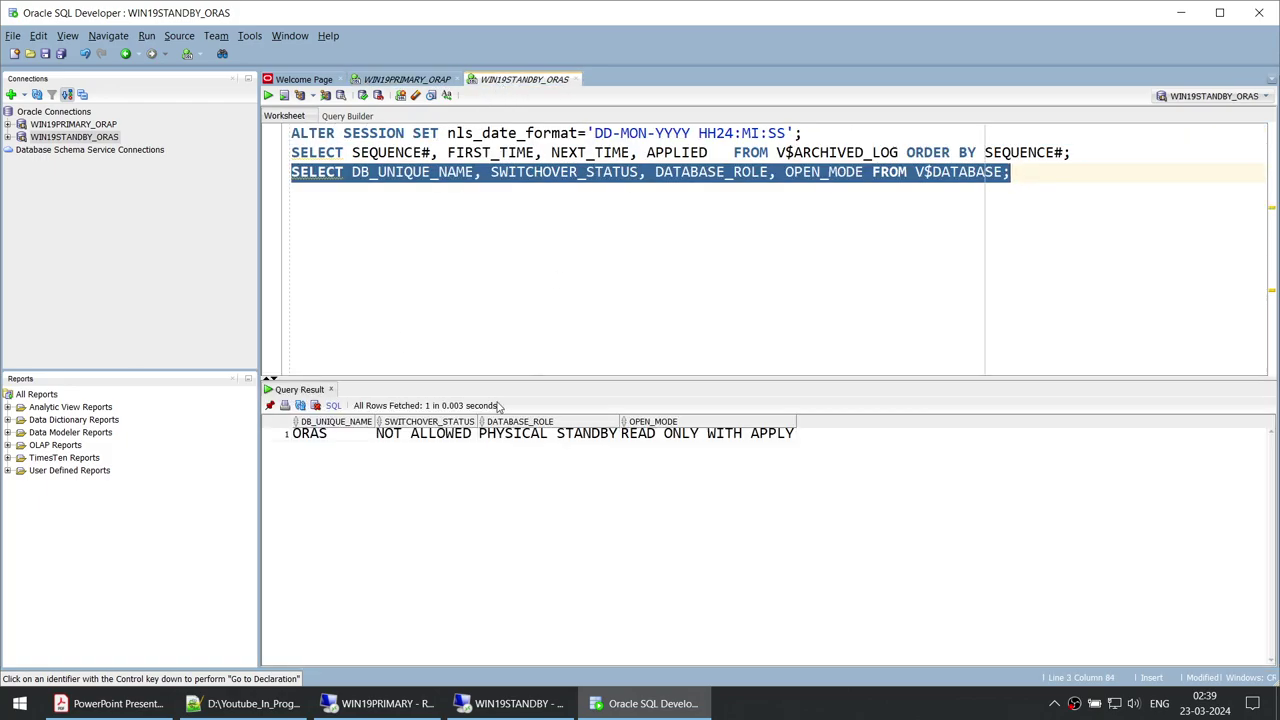
left_click(331, 389)
left_click(406, 80)
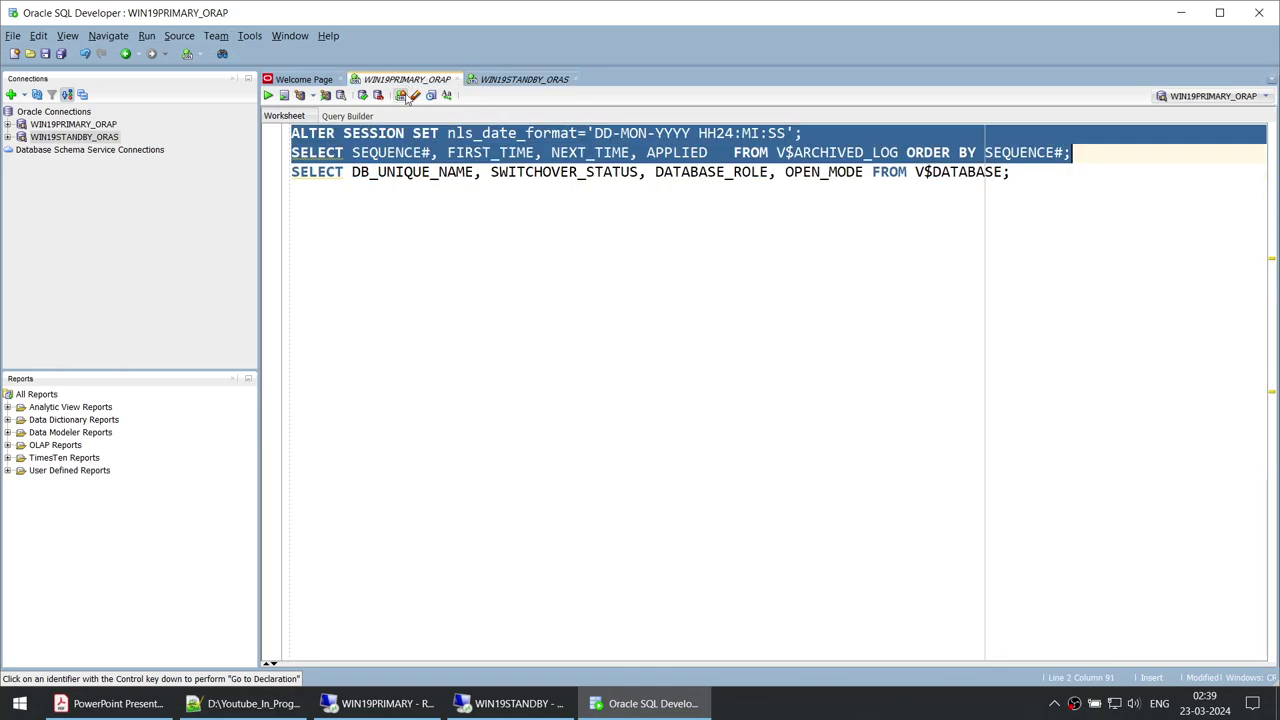
Step: Switch to Notepad++ and go to the Testing section with the employee table statements in the Data Guard script
left_click(245, 703)
scroll(335, 393, "down", 6)
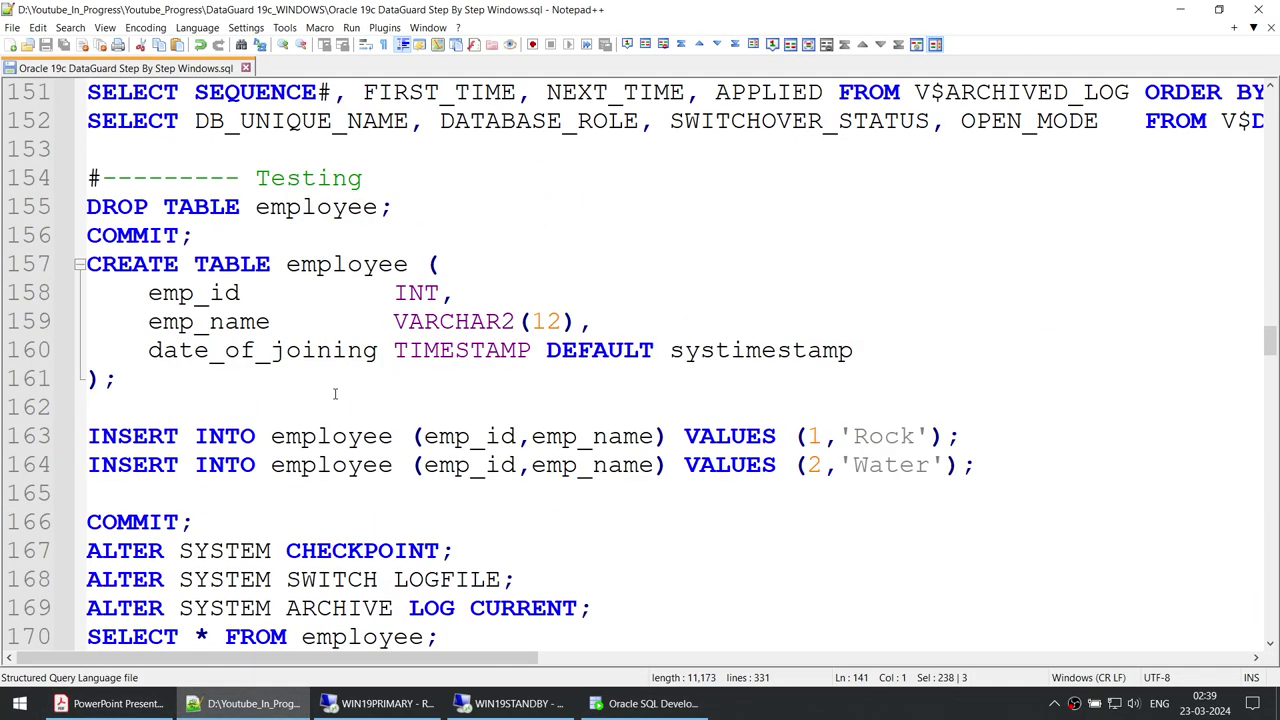